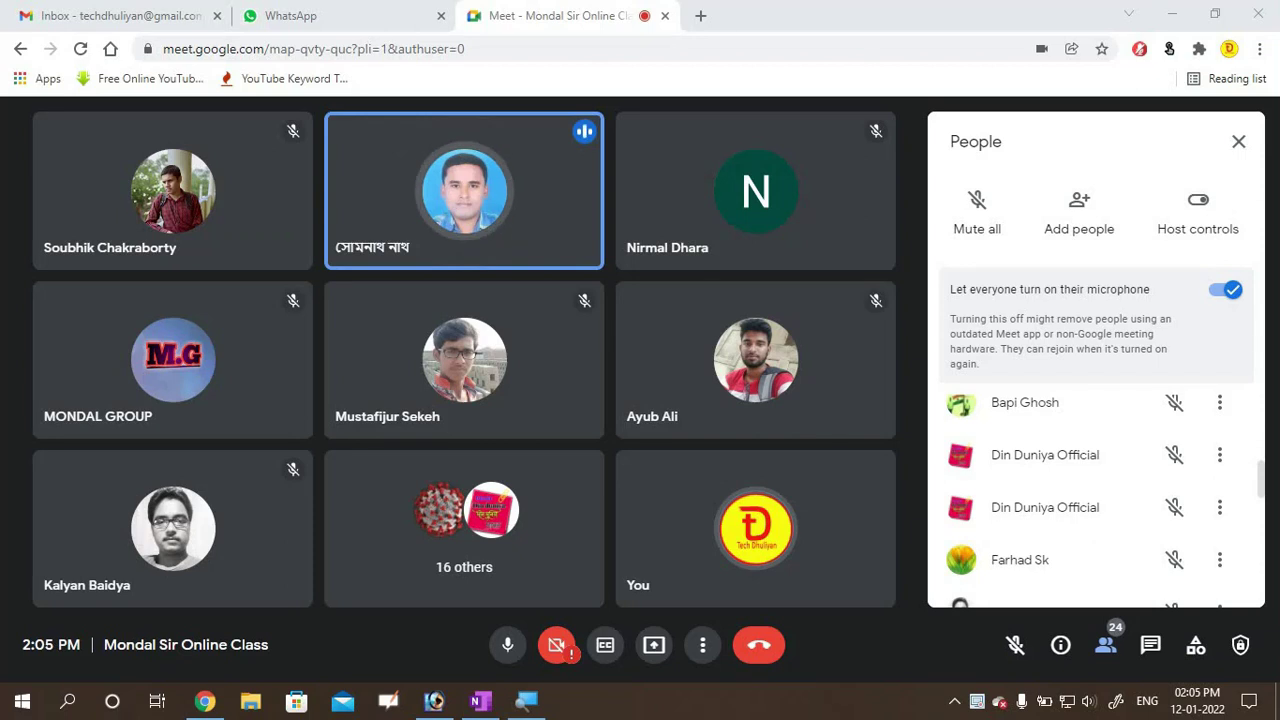
# Step: Bring the Google Meet class call window into focus
pyautogui.click(901, 619)
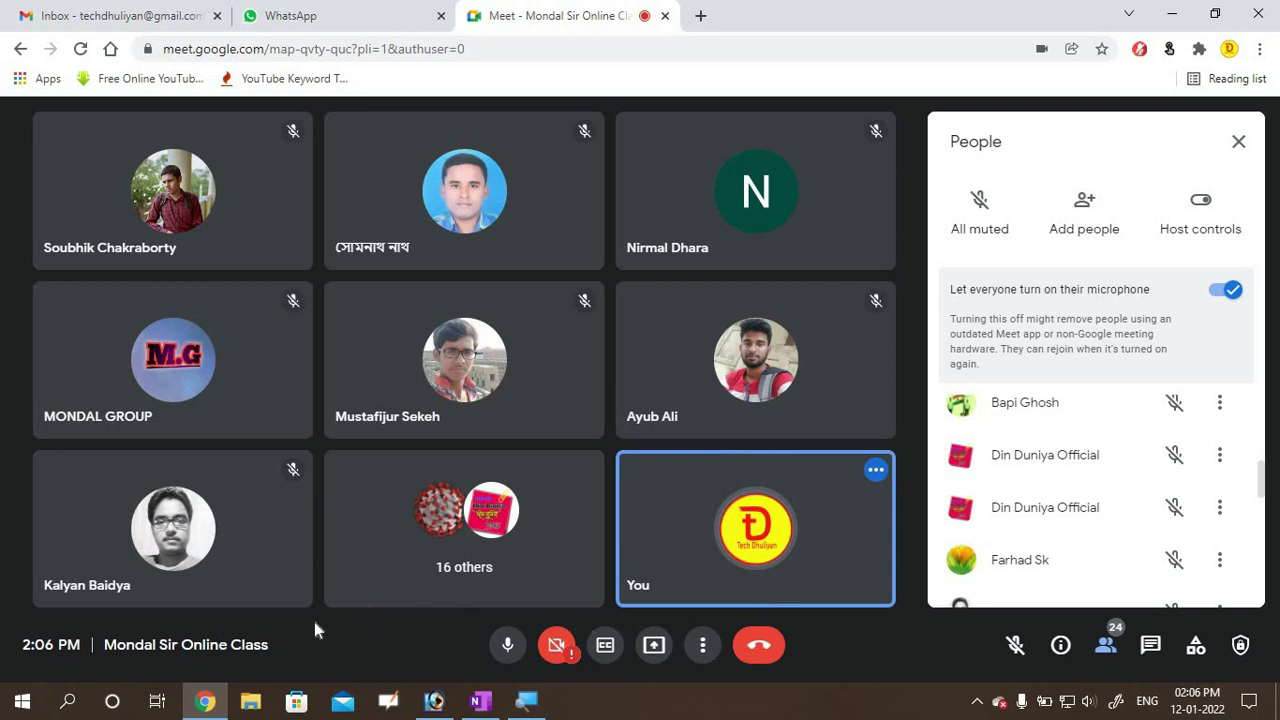
pyautogui.click(703, 650)
pyautogui.click(397, 666)
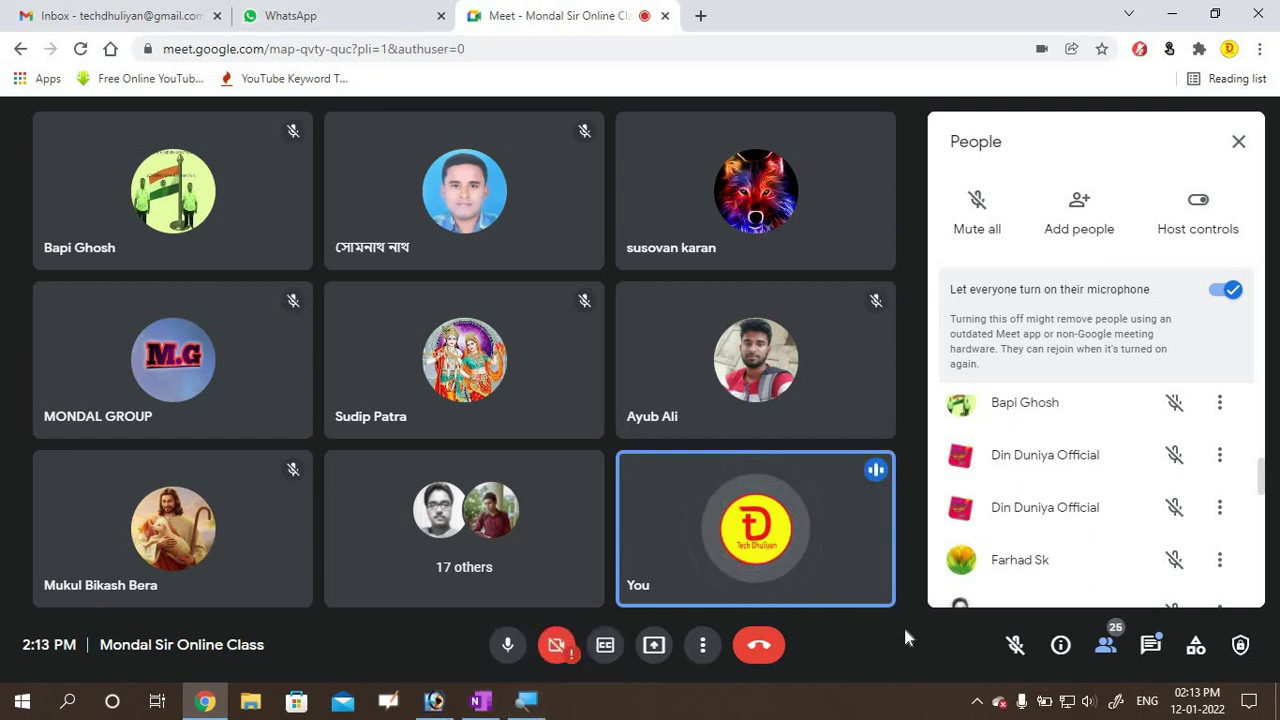
# Step: Present the entire screen to the Meet class and minimize the Meet window
pyautogui.click(665, 652)
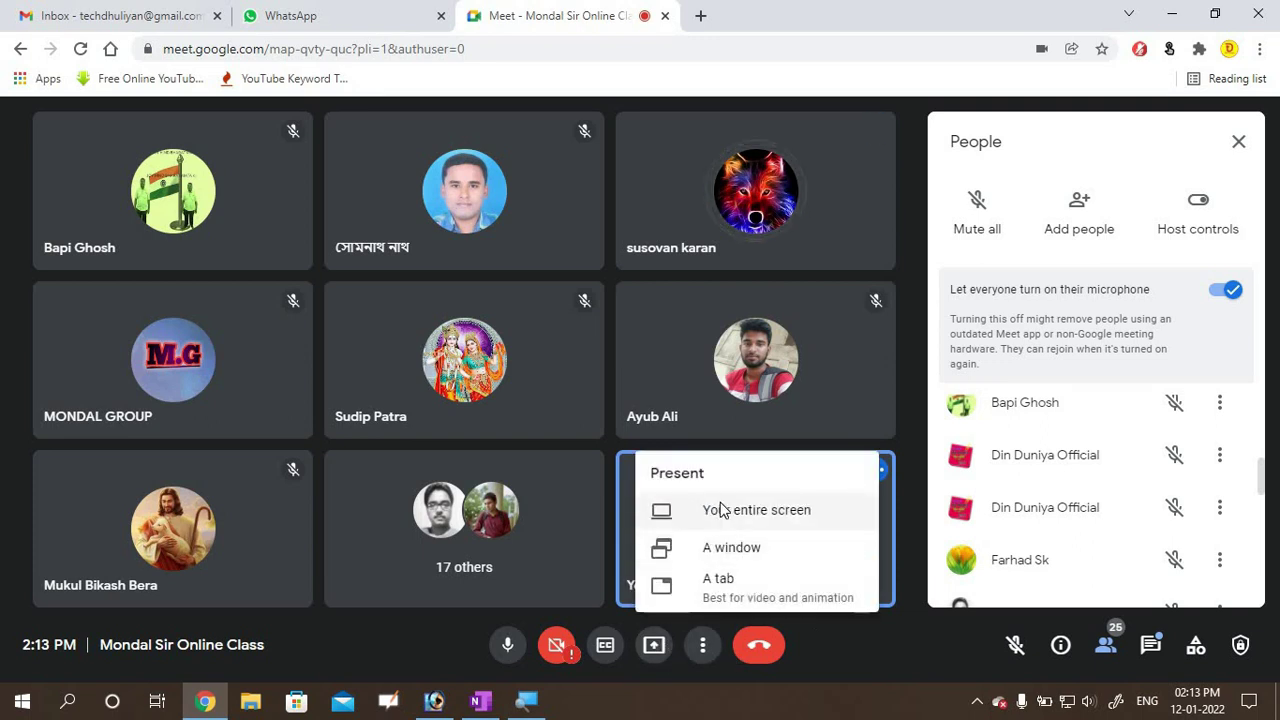
pyautogui.click(721, 507)
pyautogui.click(607, 398)
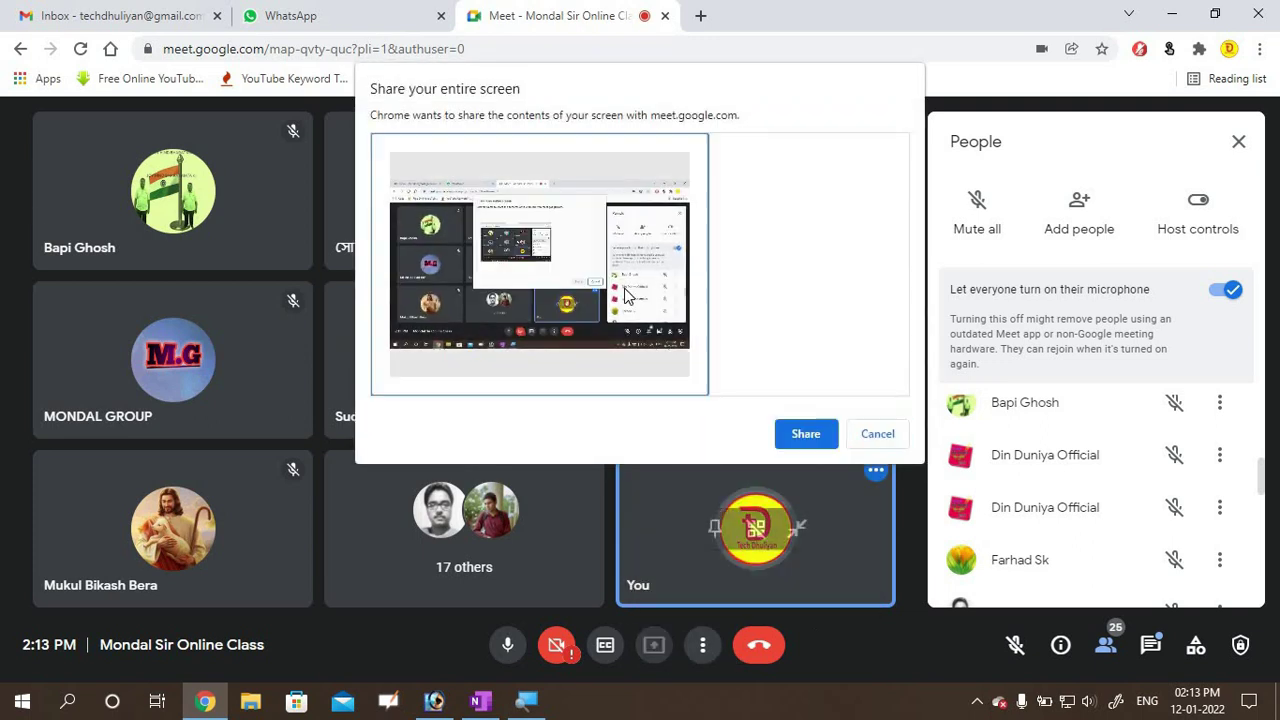
pyautogui.click(820, 436)
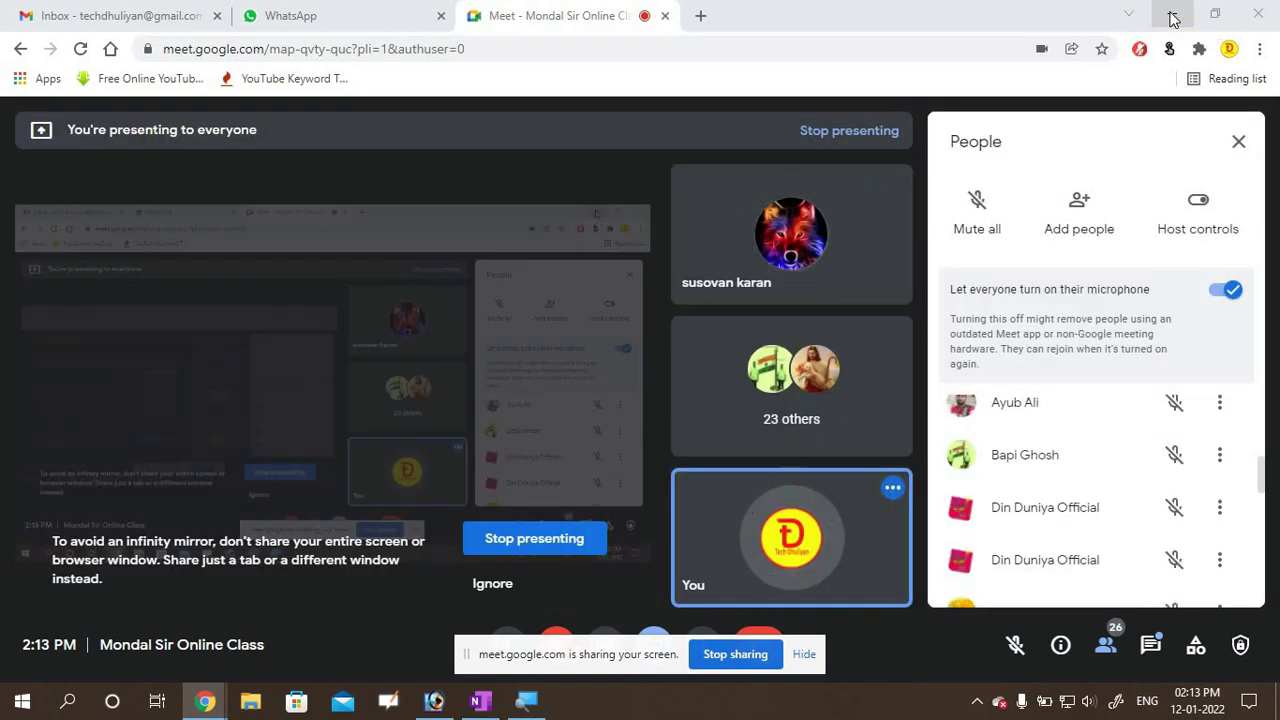
pyautogui.click(1171, 15)
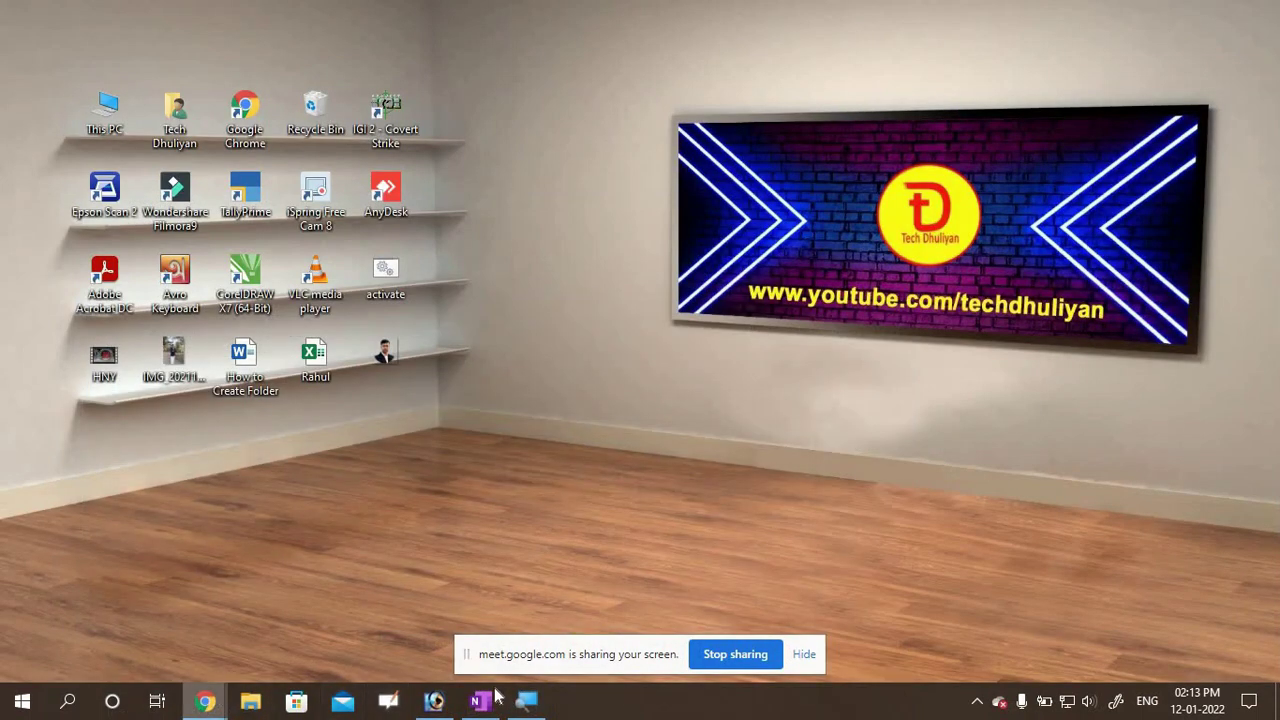
# Step: Open OneNote and draw handwritten pen strokes on the Quick Notes page
pyautogui.click(483, 703)
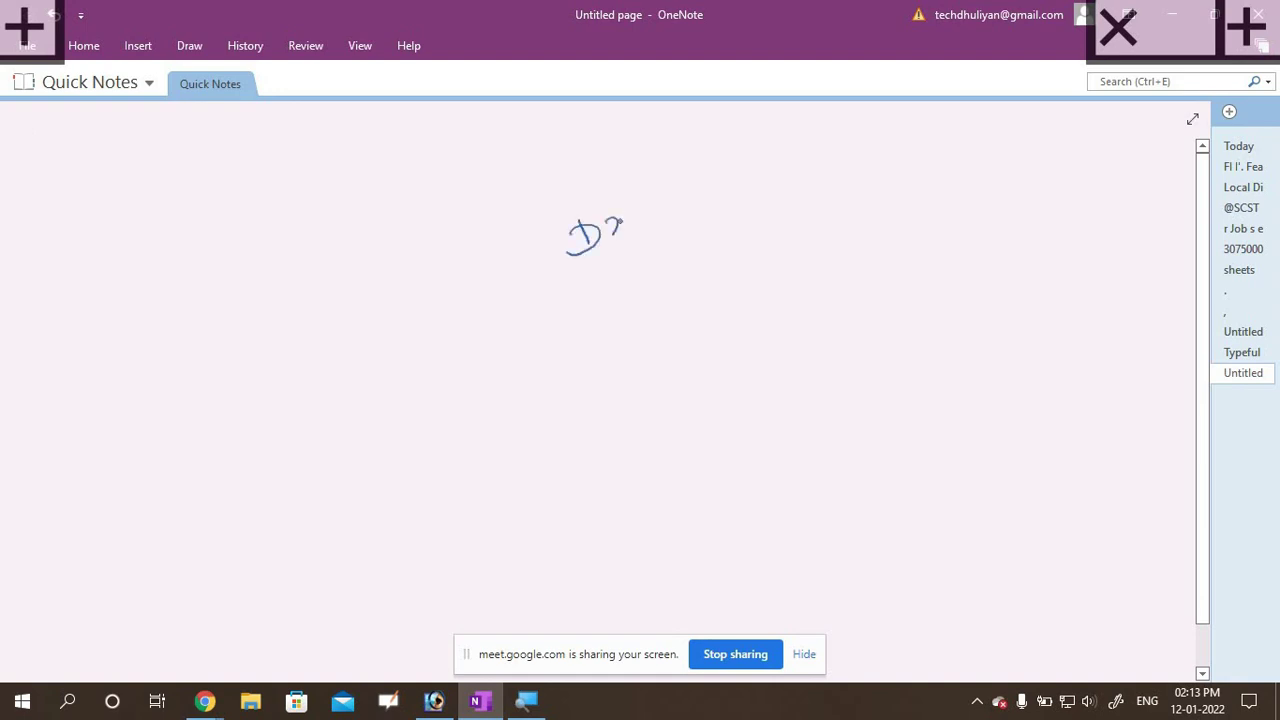
pyautogui.moveTo(613, 236); pyautogui.dragTo(671, 212)
pyautogui.moveTo(731, 180); pyautogui.dragTo(565, 317)
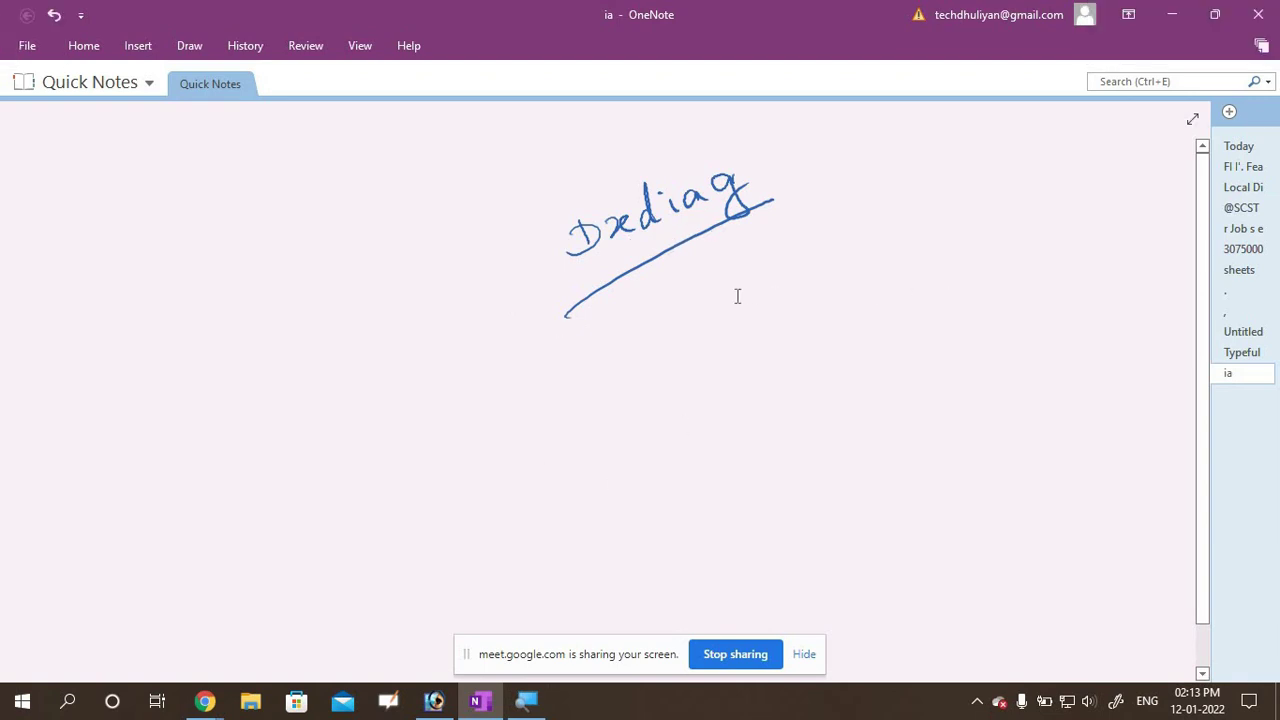
pyautogui.click(527, 700)
pyautogui.click(532, 179)
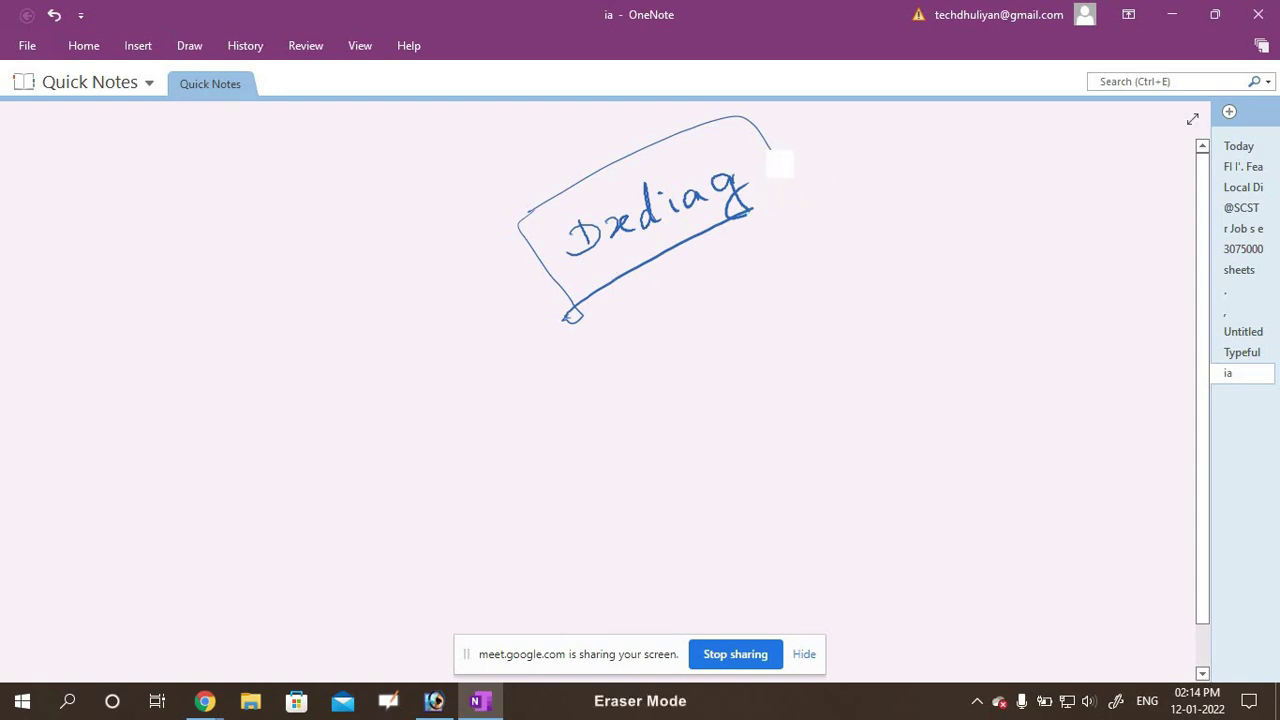
# Step: Erase the handwritten ink, hide the screen-sharing notice, and minimize OneNote
pyautogui.moveTo(777, 163)
pyautogui.mouseDown()
pyautogui.moveTo(708, 161)
pyautogui.moveTo(723, 114)
pyautogui.moveTo(623, 171)
pyautogui.moveTo(503, 312)
pyautogui.mouseUp()
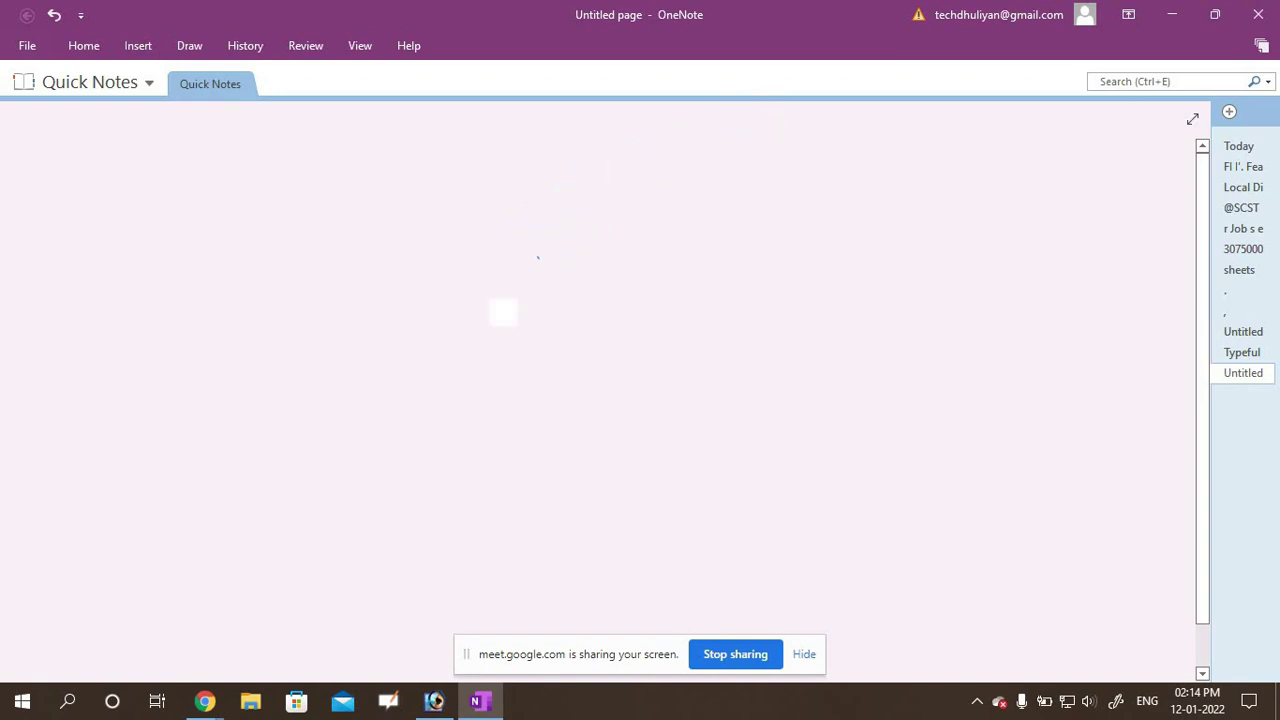
pyautogui.click(816, 650)
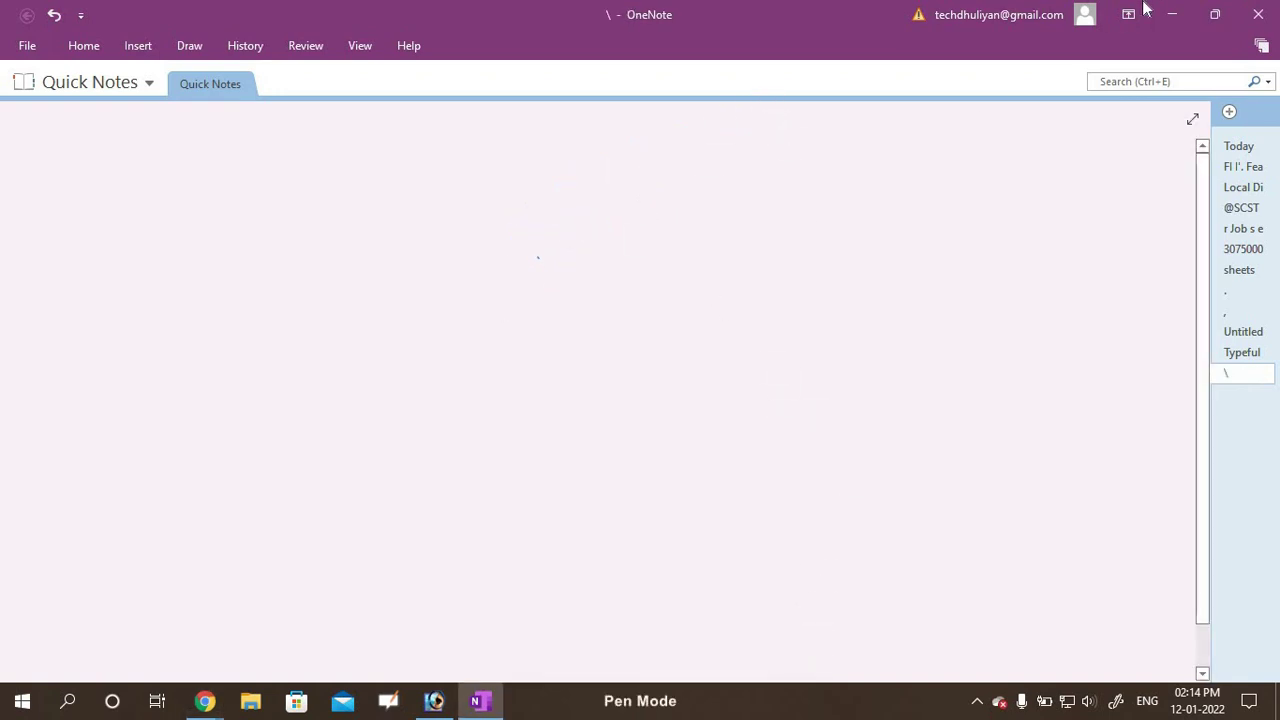
pyautogui.click(1172, 15)
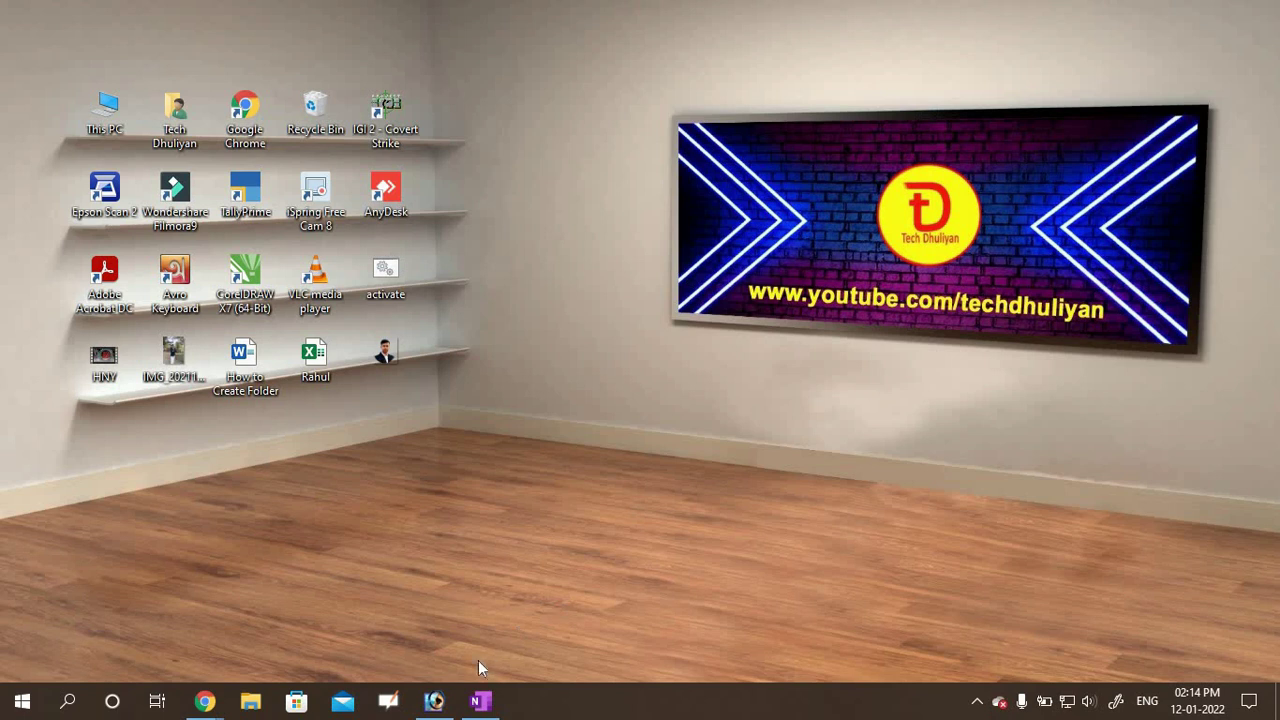
# Step: Create a new white 1280 x 720 px document, Untitled-1, in Photoshop
pyautogui.click(441, 706)
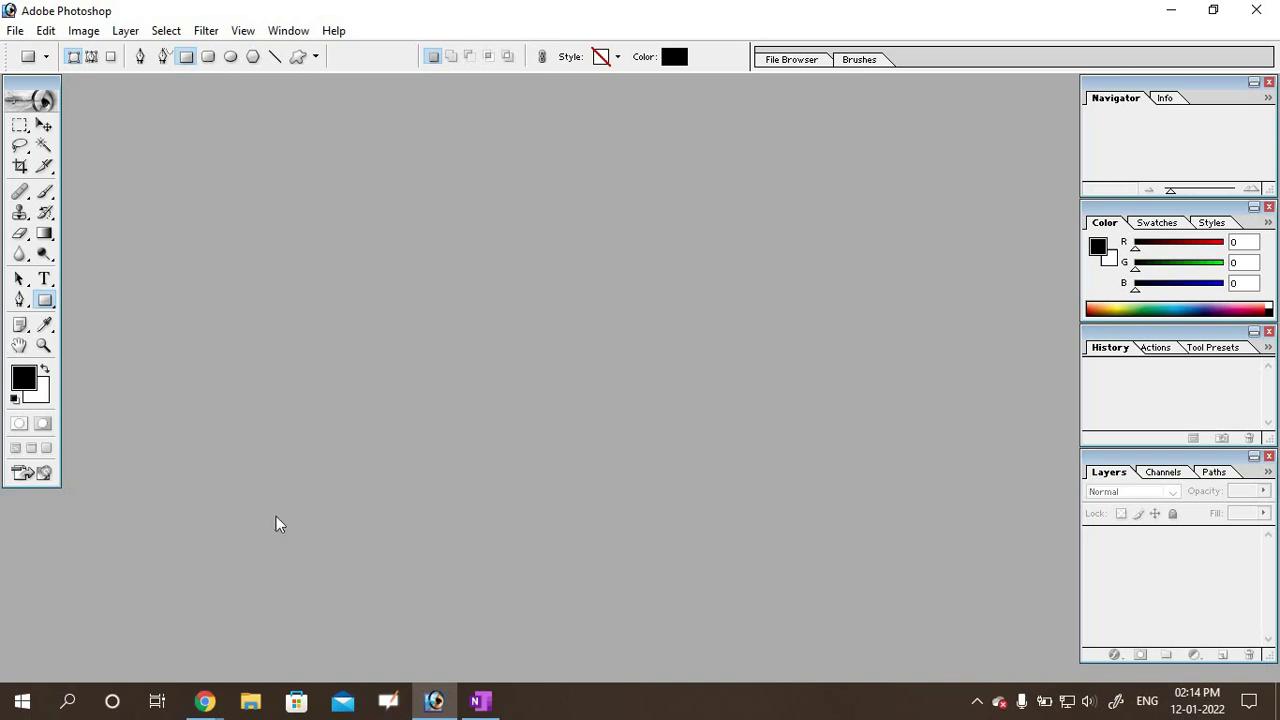
pyautogui.click(44, 127)
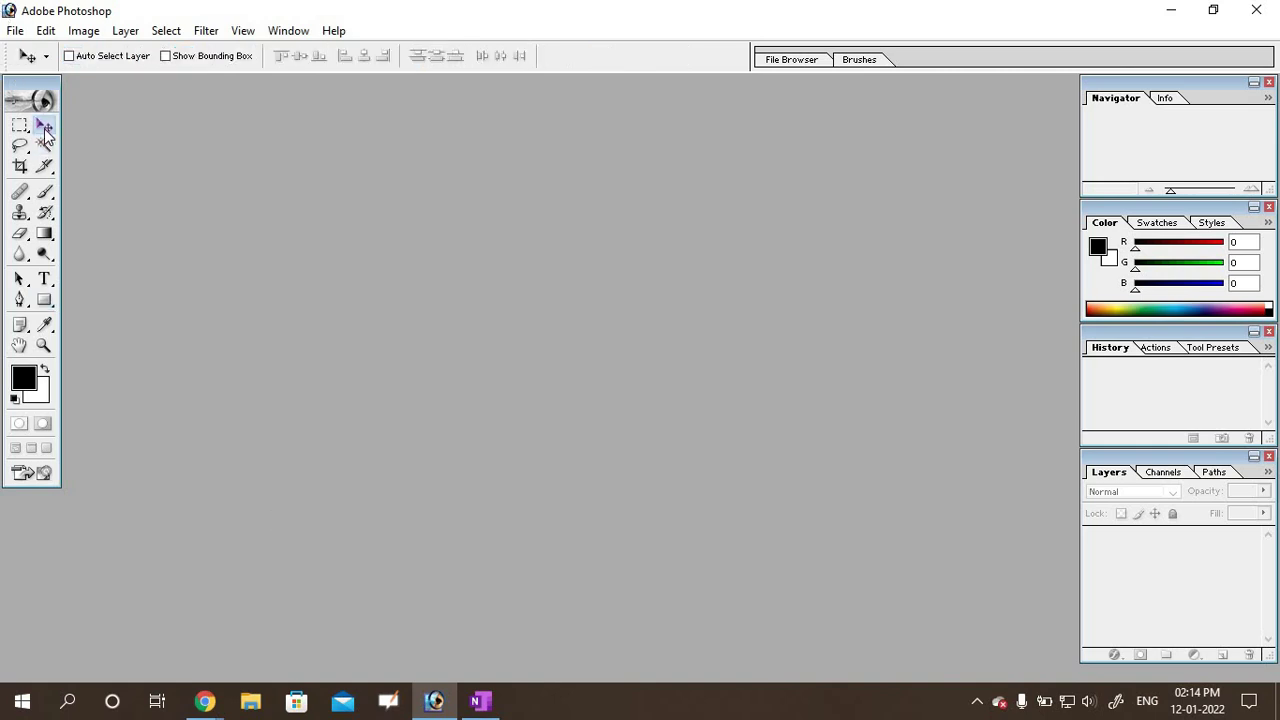
pyautogui.click(15, 31)
pyautogui.click(30, 50)
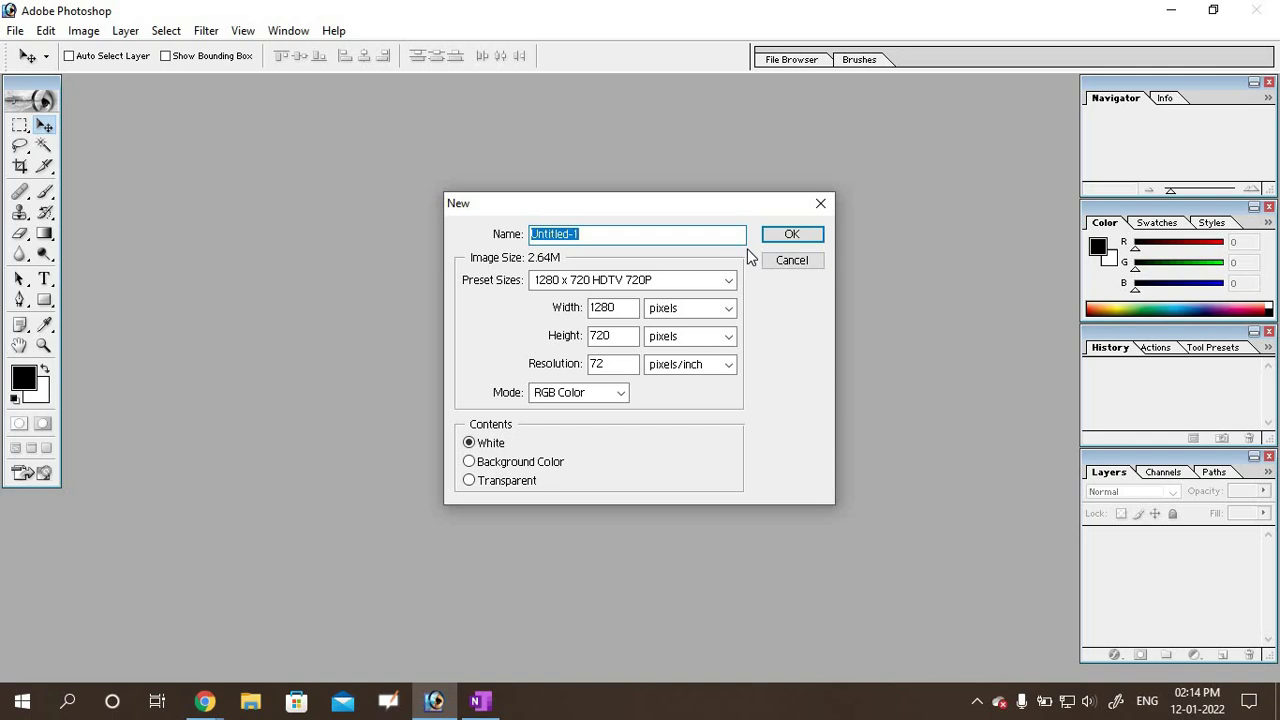
pyautogui.click(792, 234)
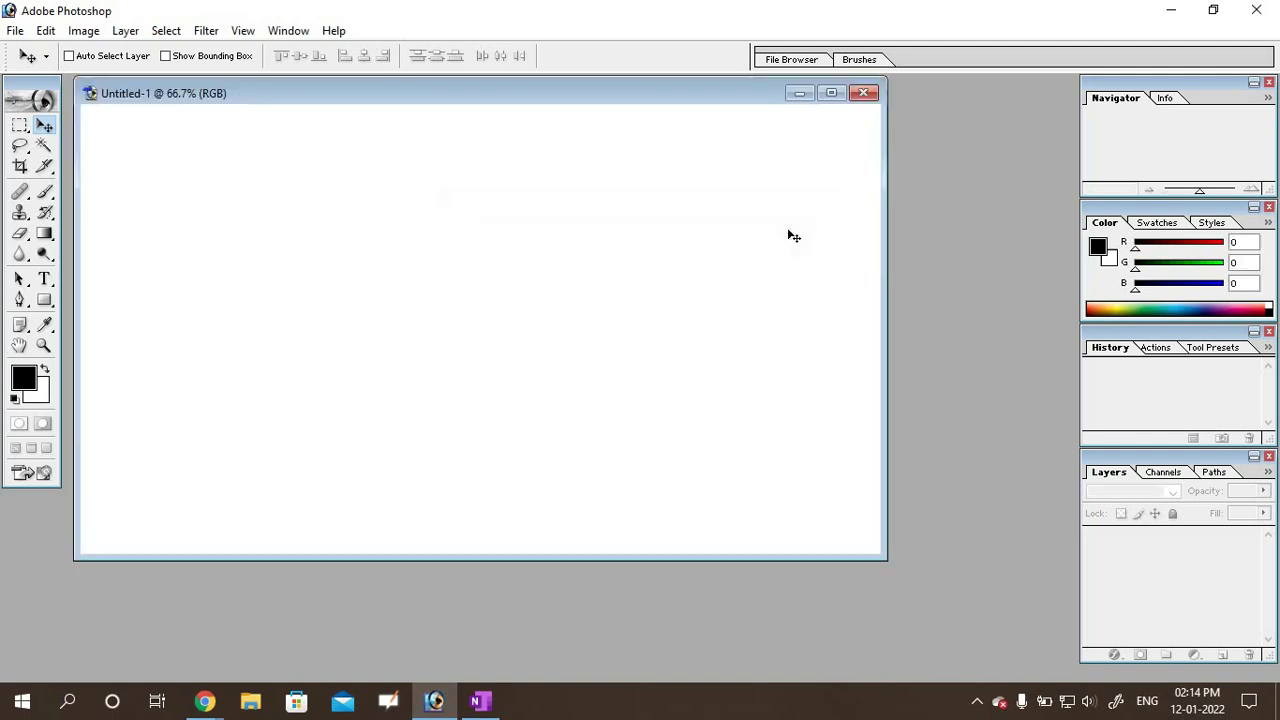
# Step: Mute all Meet participants with Ctrl+M, then return to Photoshop's blank Untitled-1 document
pyautogui.click(434, 703)
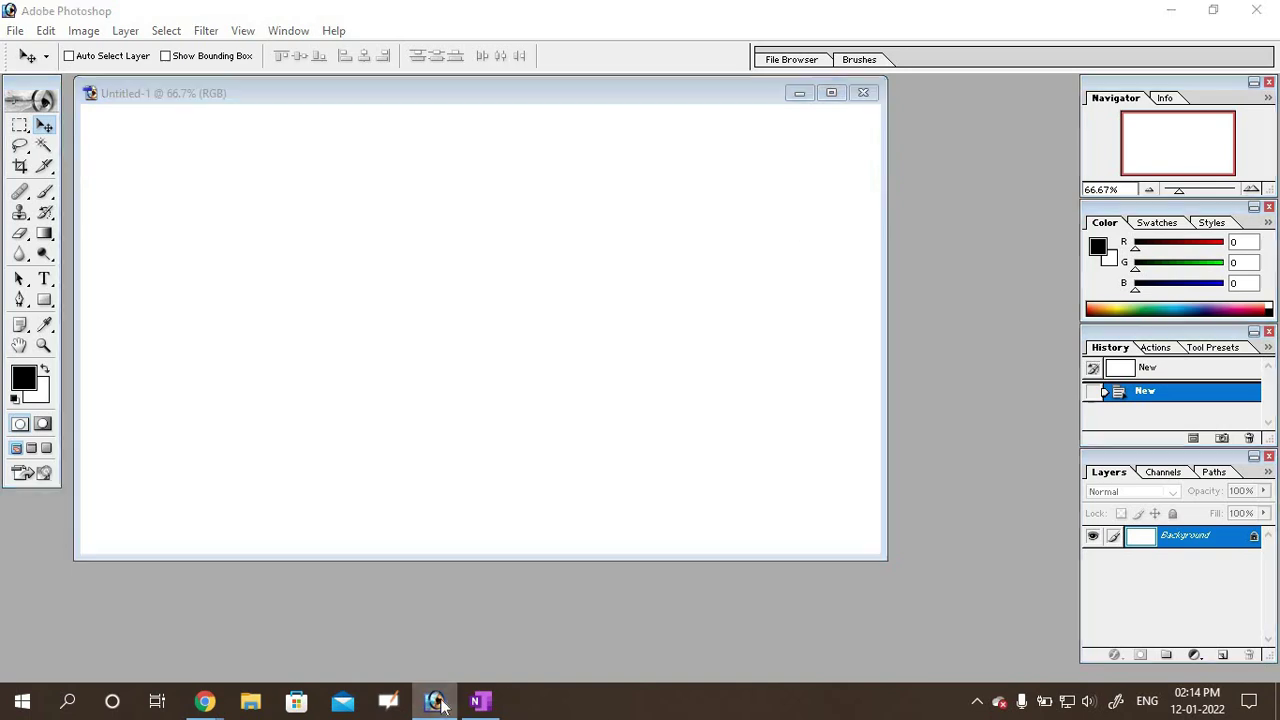
pyautogui.moveTo(204, 701)
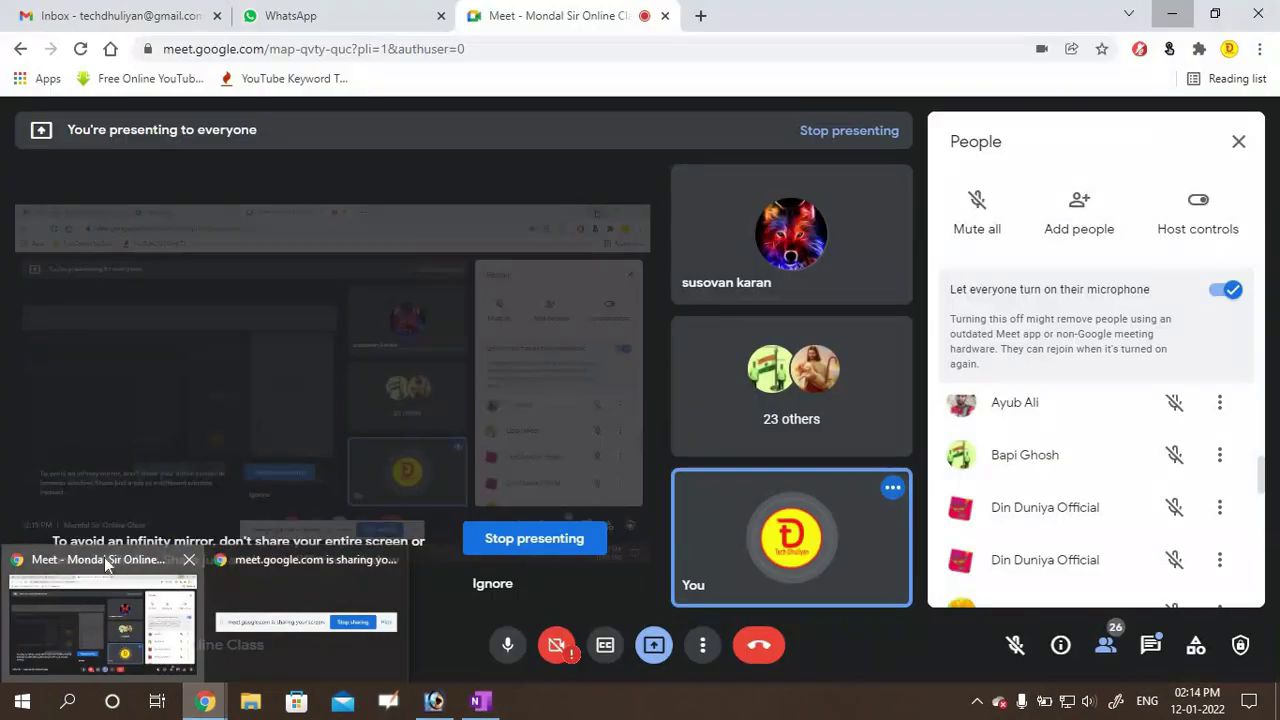
pyautogui.click(104, 557)
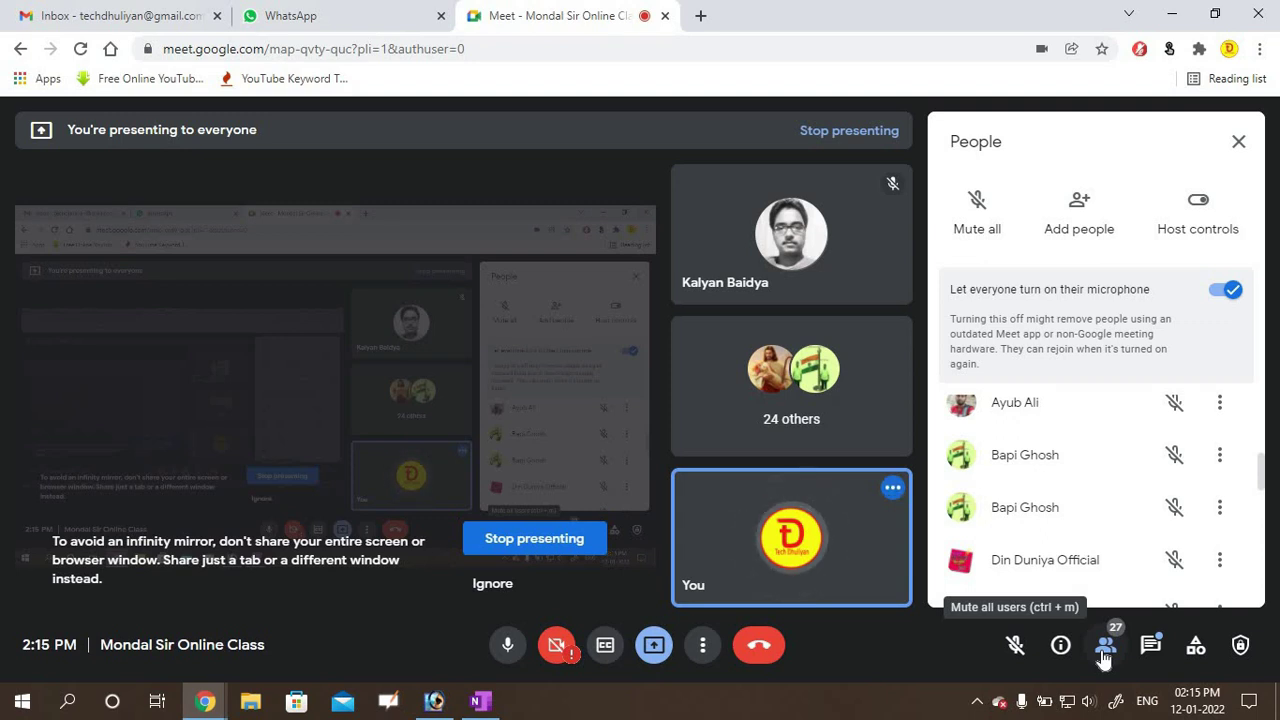
pyautogui.hotkey('ctrl', 'm')
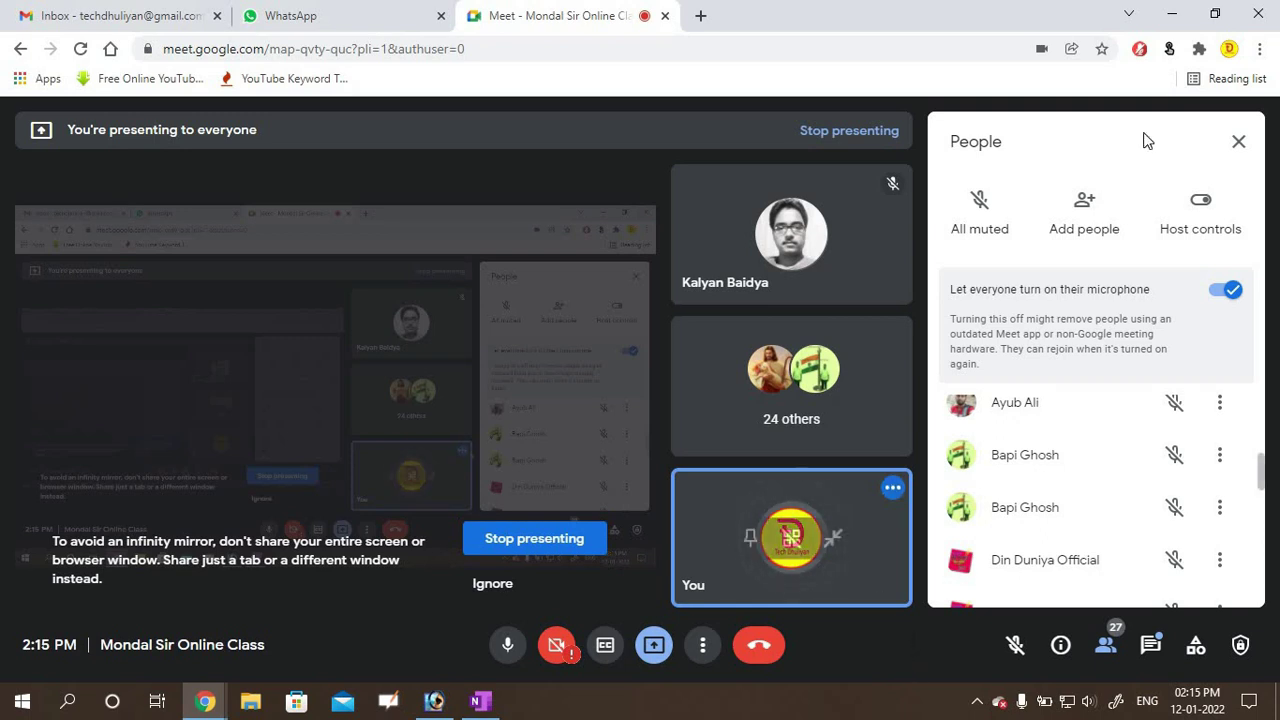
pyautogui.click(1175, 18)
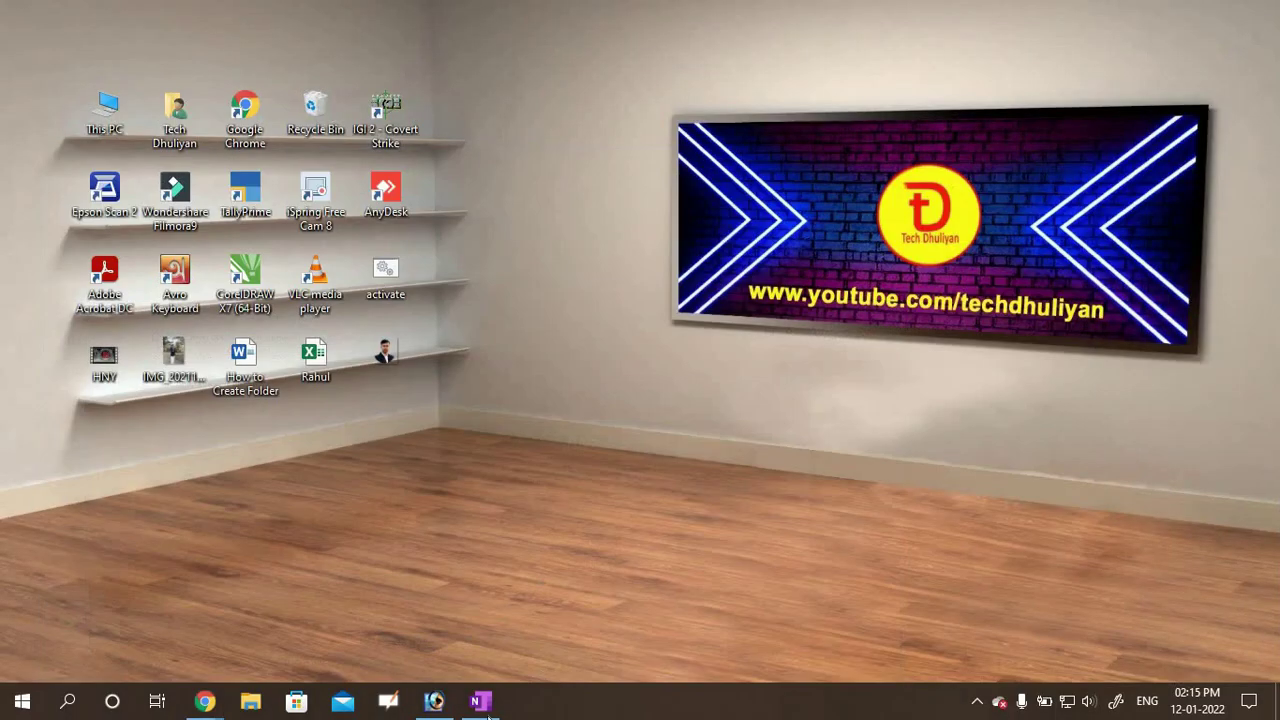
pyautogui.click(436, 702)
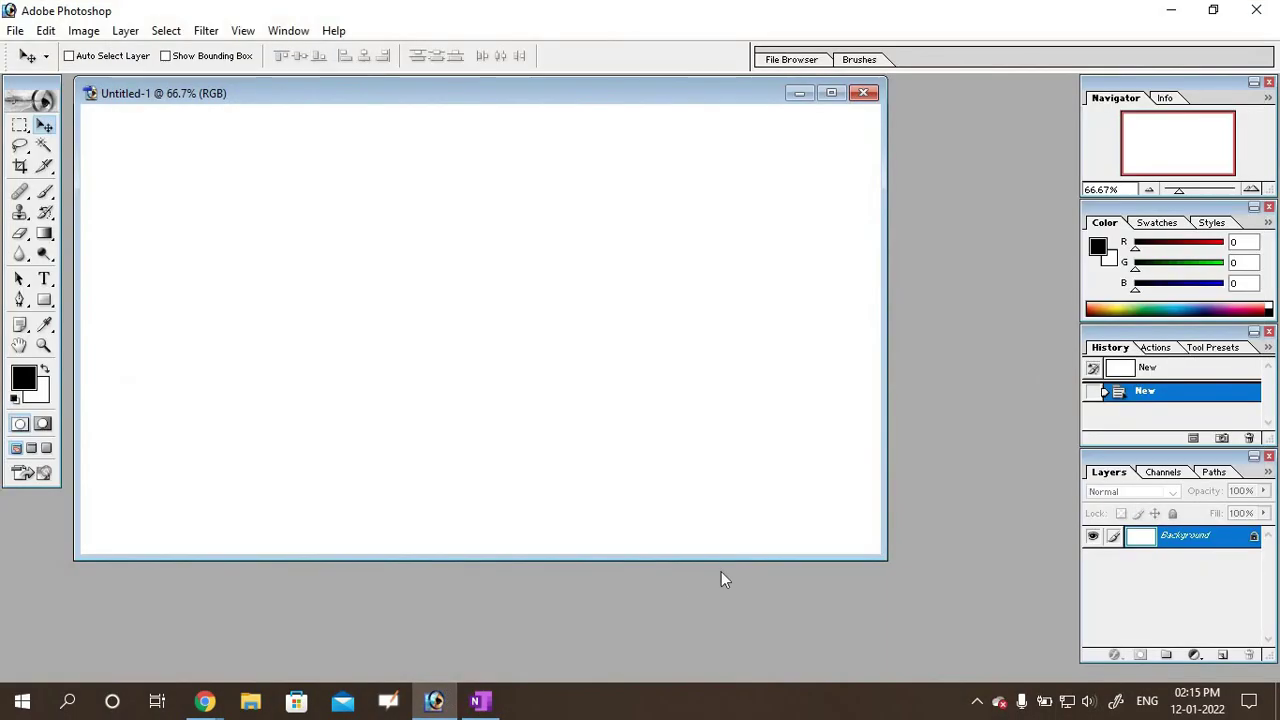
pyautogui.moveTo(204, 701)
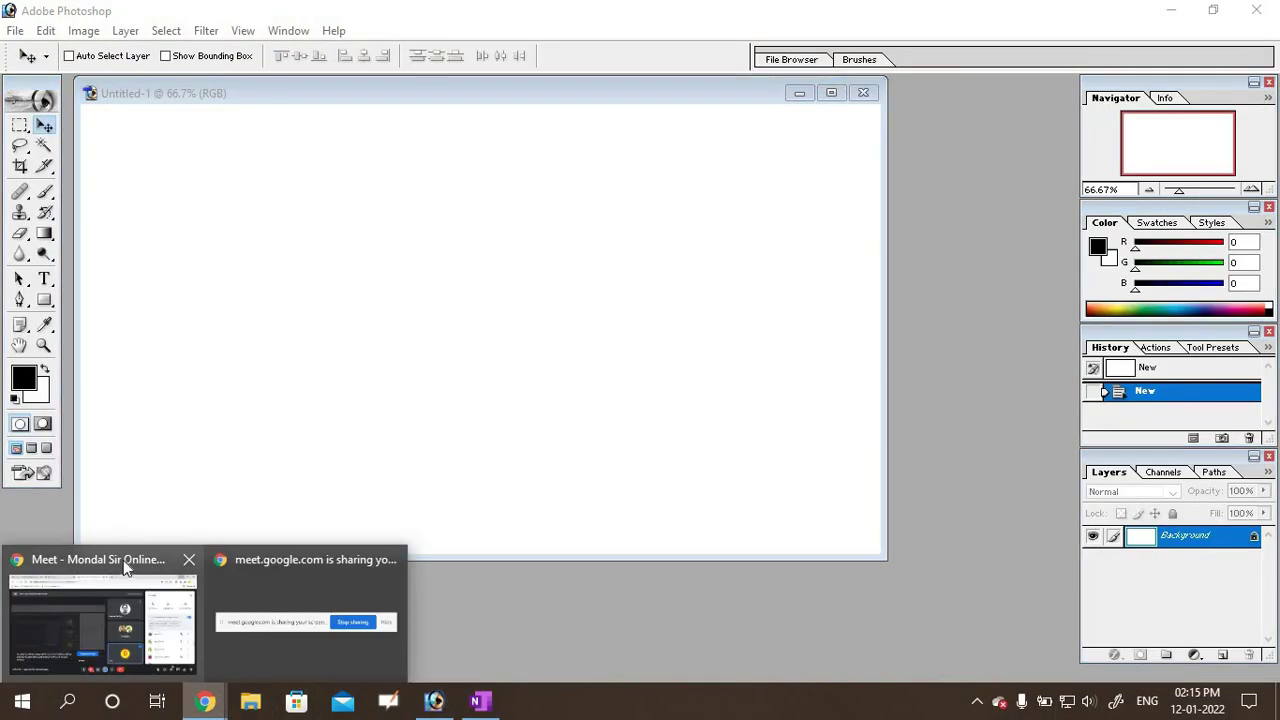
pyautogui.click(123, 560)
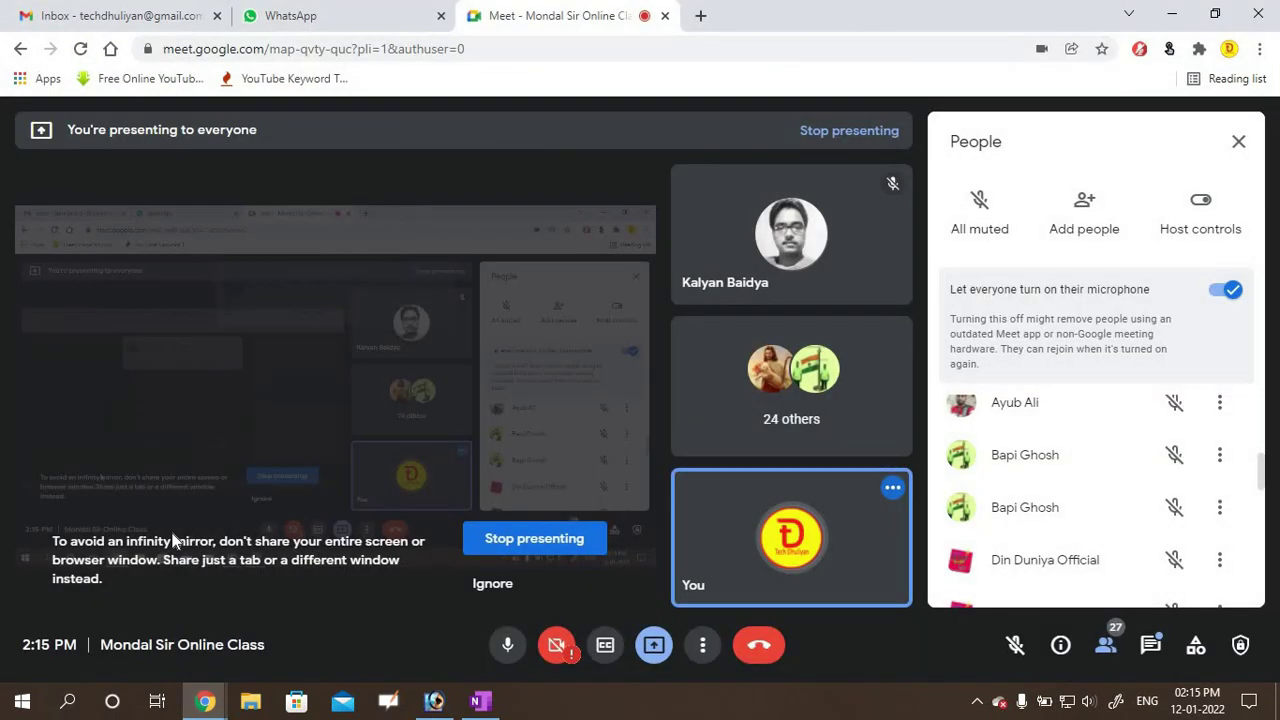
pyautogui.click(436, 702)
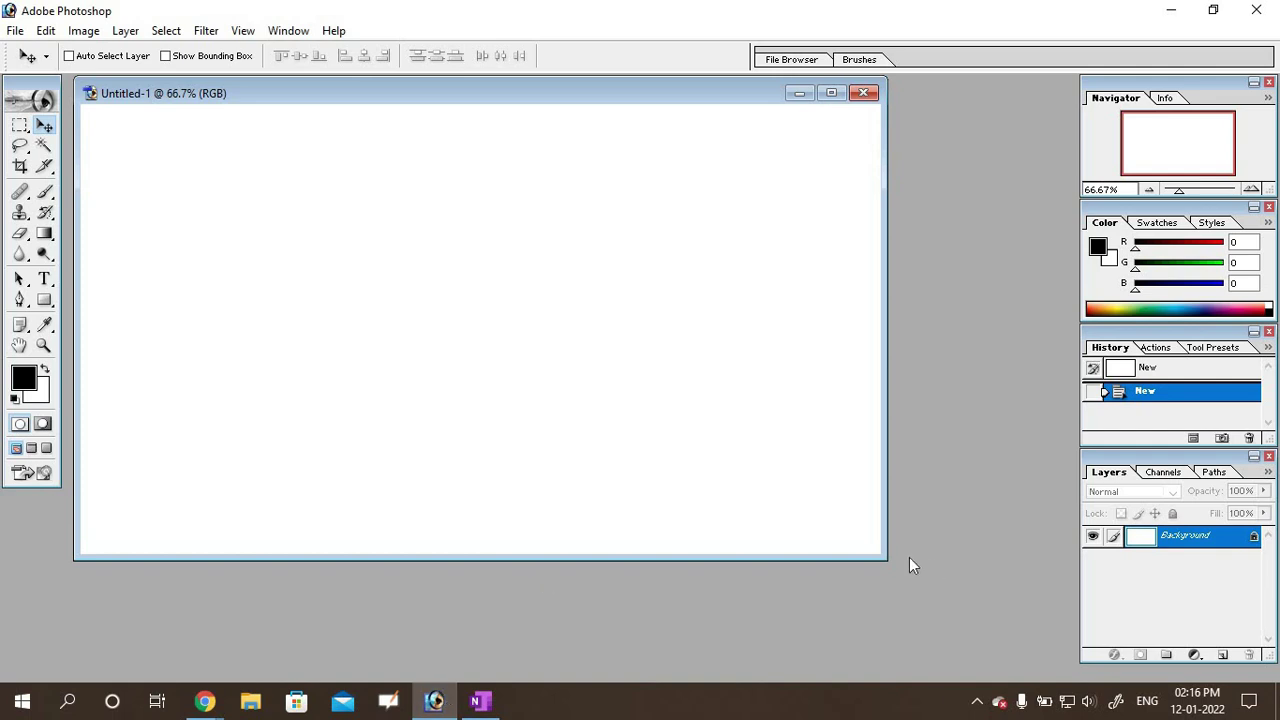
# Step: Enlarge the document window and start an Arial Bold 72 pt text entry on the canvas's left
pyautogui.moveTo(877, 555); pyautogui.dragTo(975, 620)
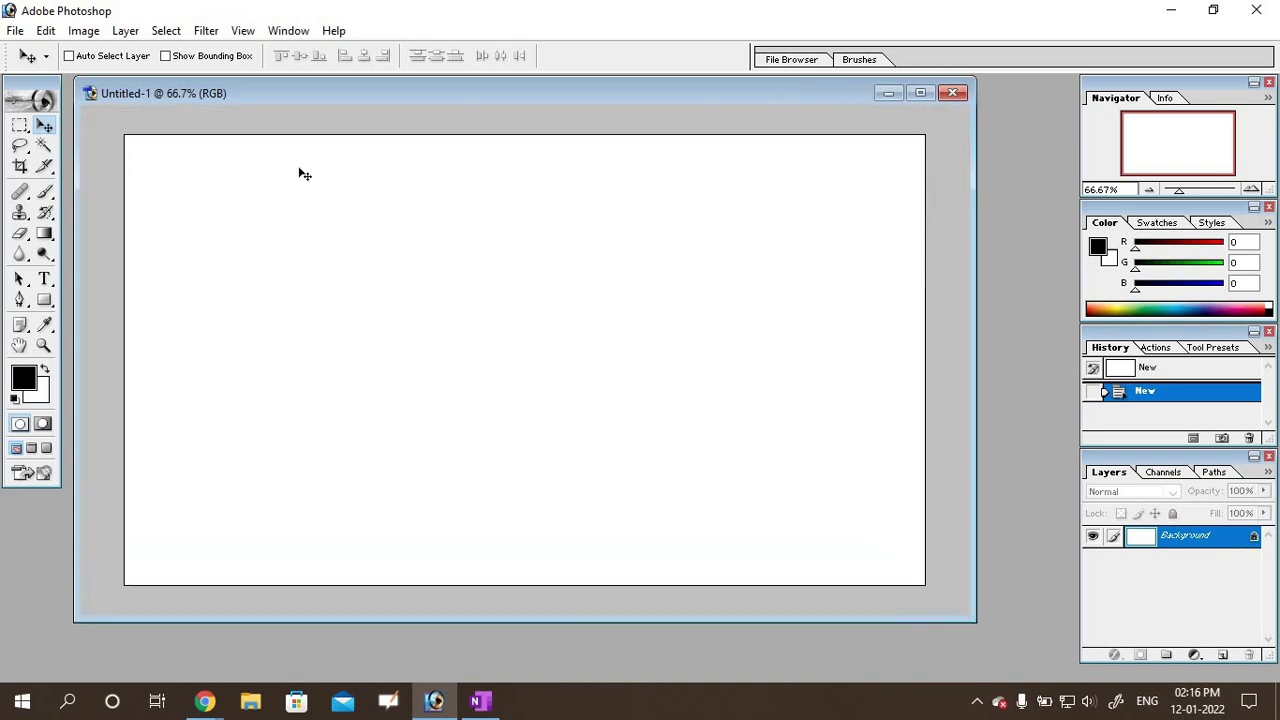
pyautogui.moveTo(272, 92); pyautogui.dragTo(266, 104)
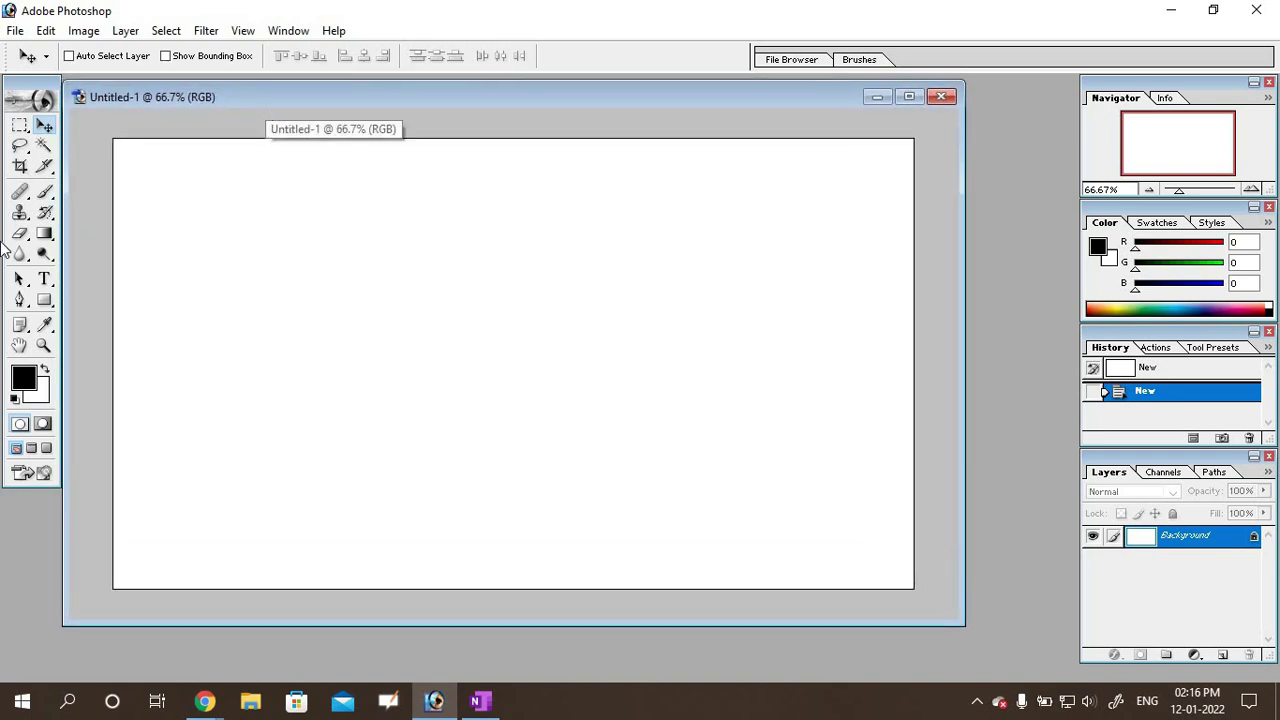
pyautogui.click(44, 282)
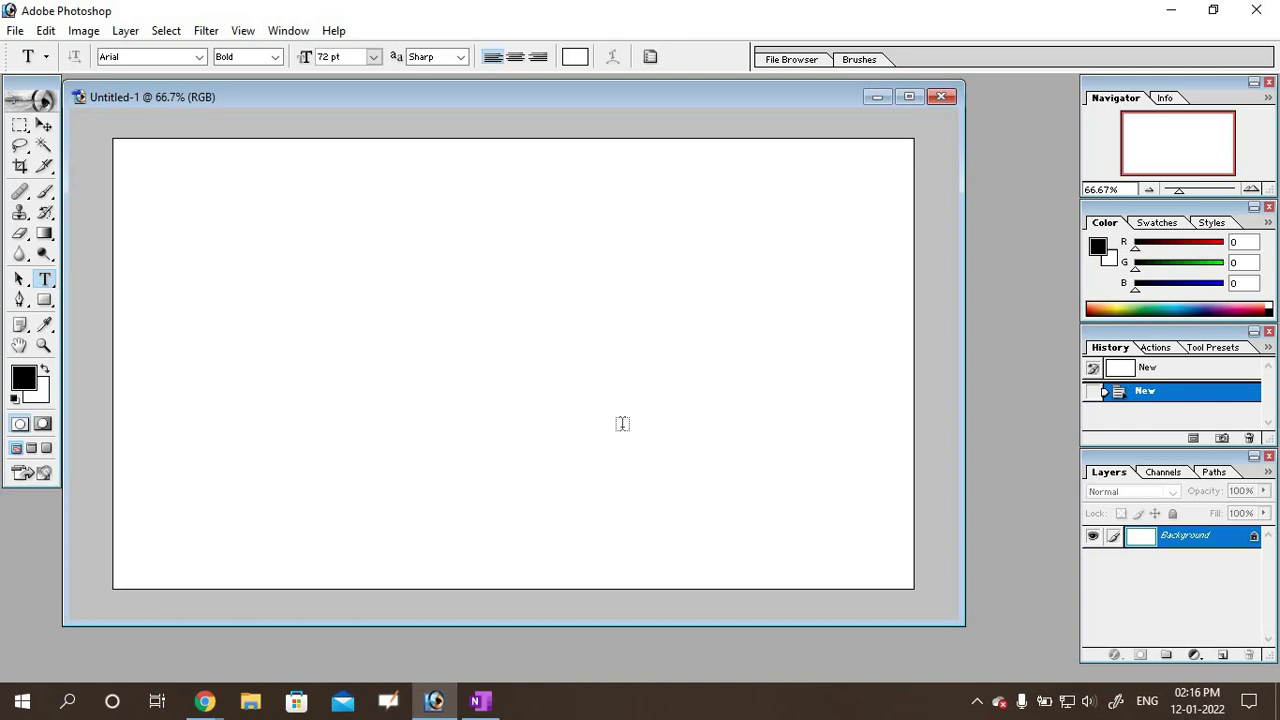
pyautogui.click(192, 290)
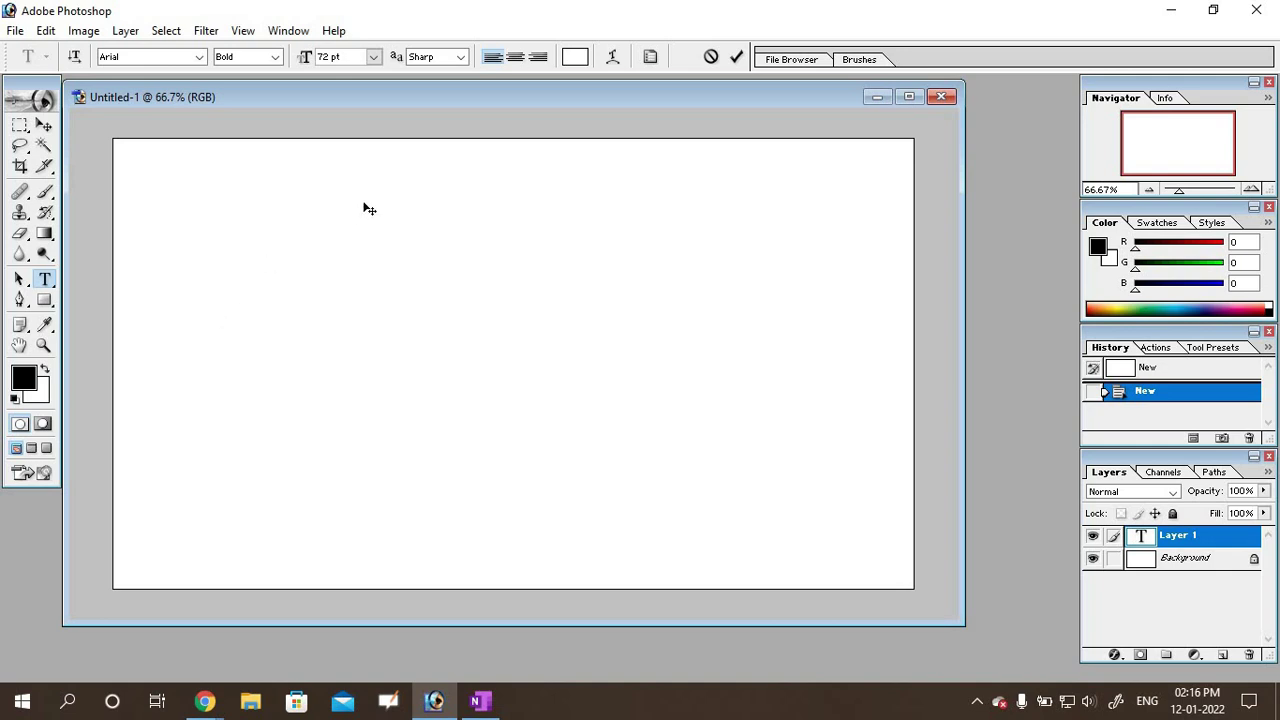
# Step: Set the text colour to black (000000)
pyautogui.click(576, 60)
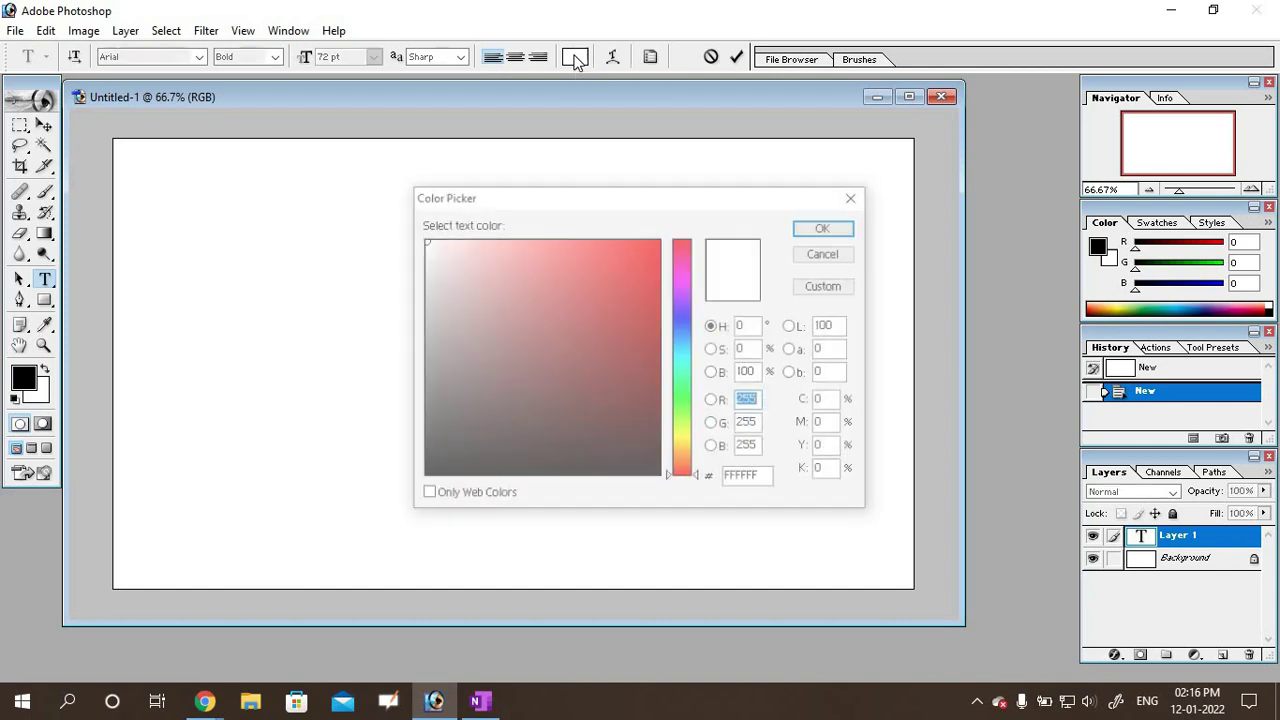
pyautogui.moveTo(655, 403); pyautogui.dragTo(662, 480)
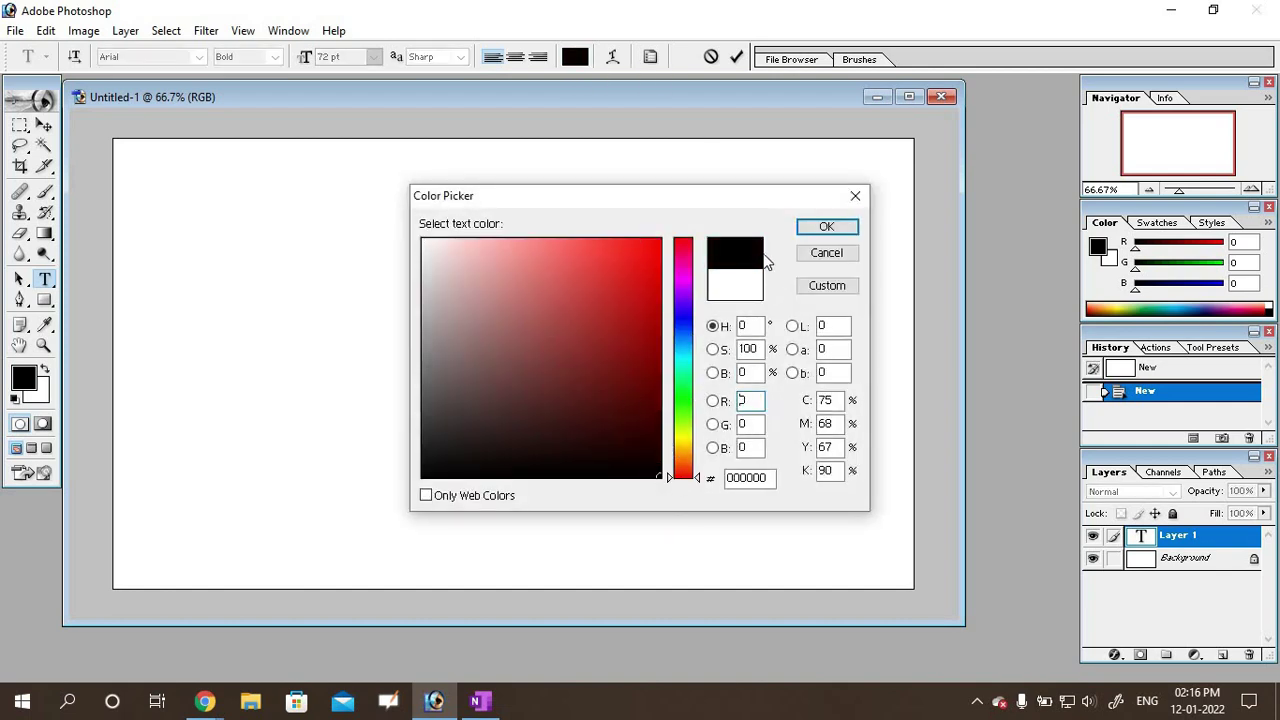
pyautogui.click(812, 228)
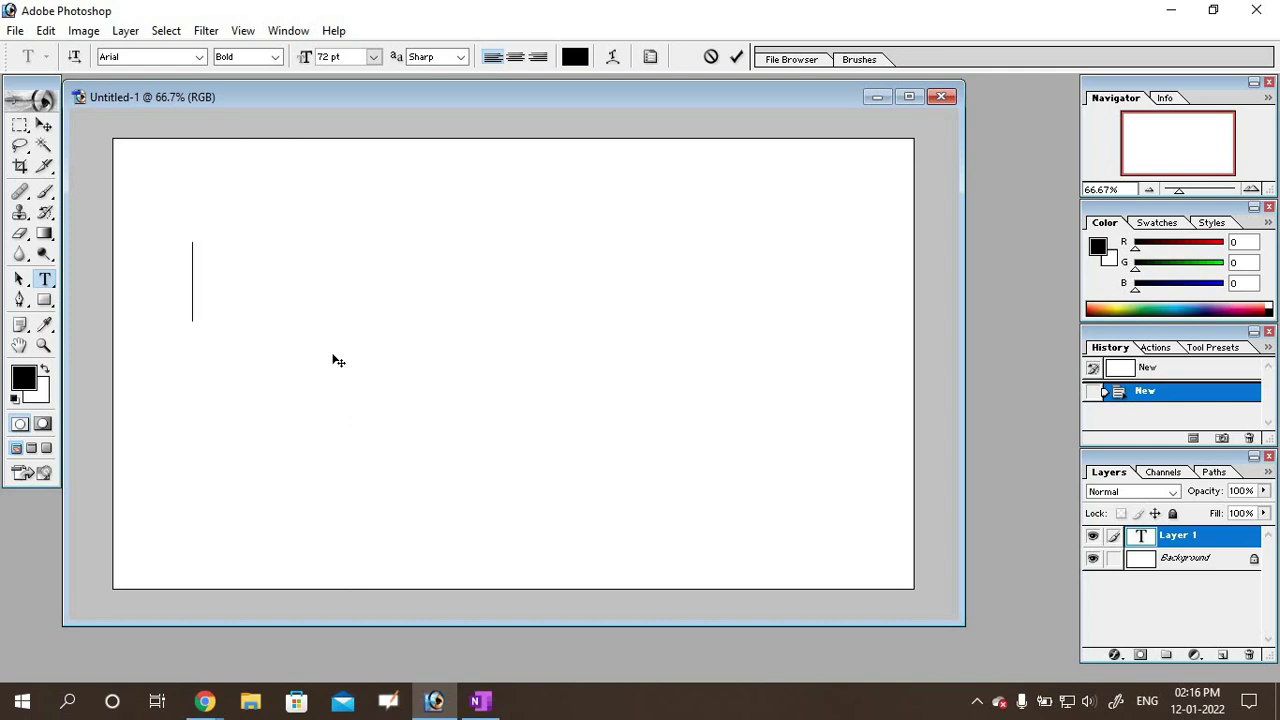
# Step: Type 'I LOVE MY INDIA', move it right and down, and select the line
pyautogui.write('I')
pyautogui.write(' LOVE')
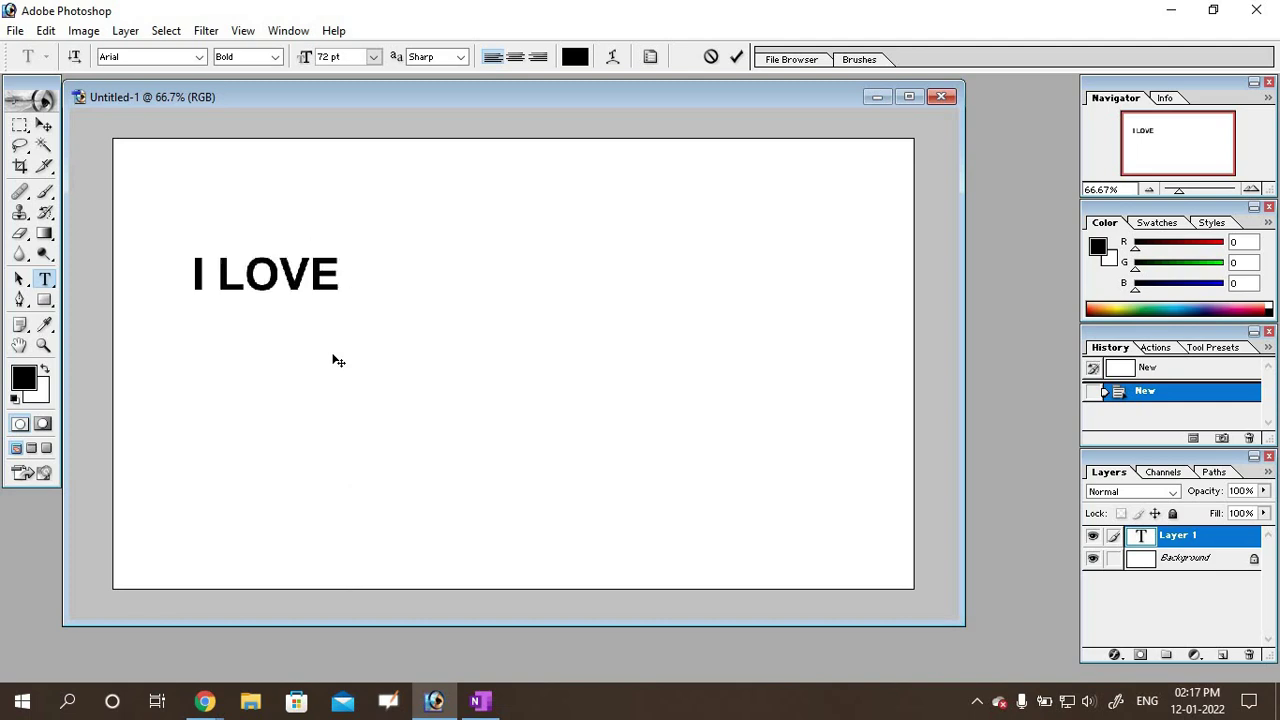
pyautogui.write(' MY IB')
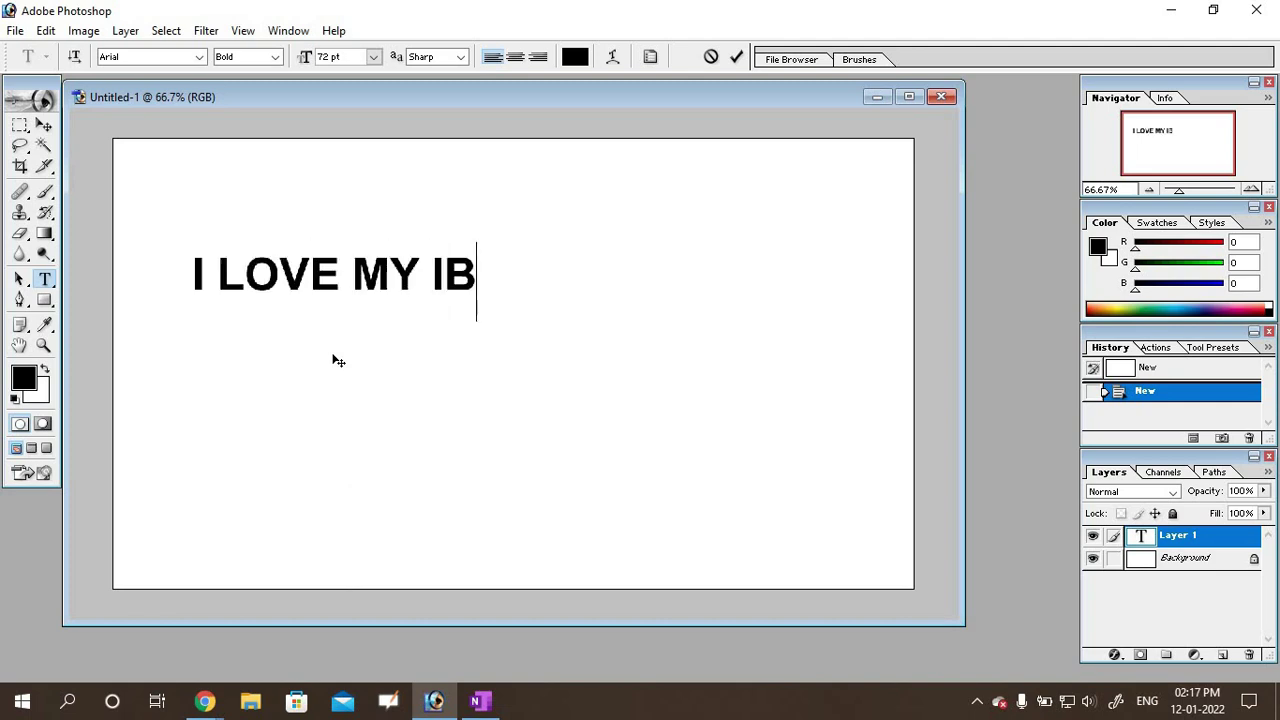
pyautogui.press('BackSpace')
pyautogui.write('NDIA')
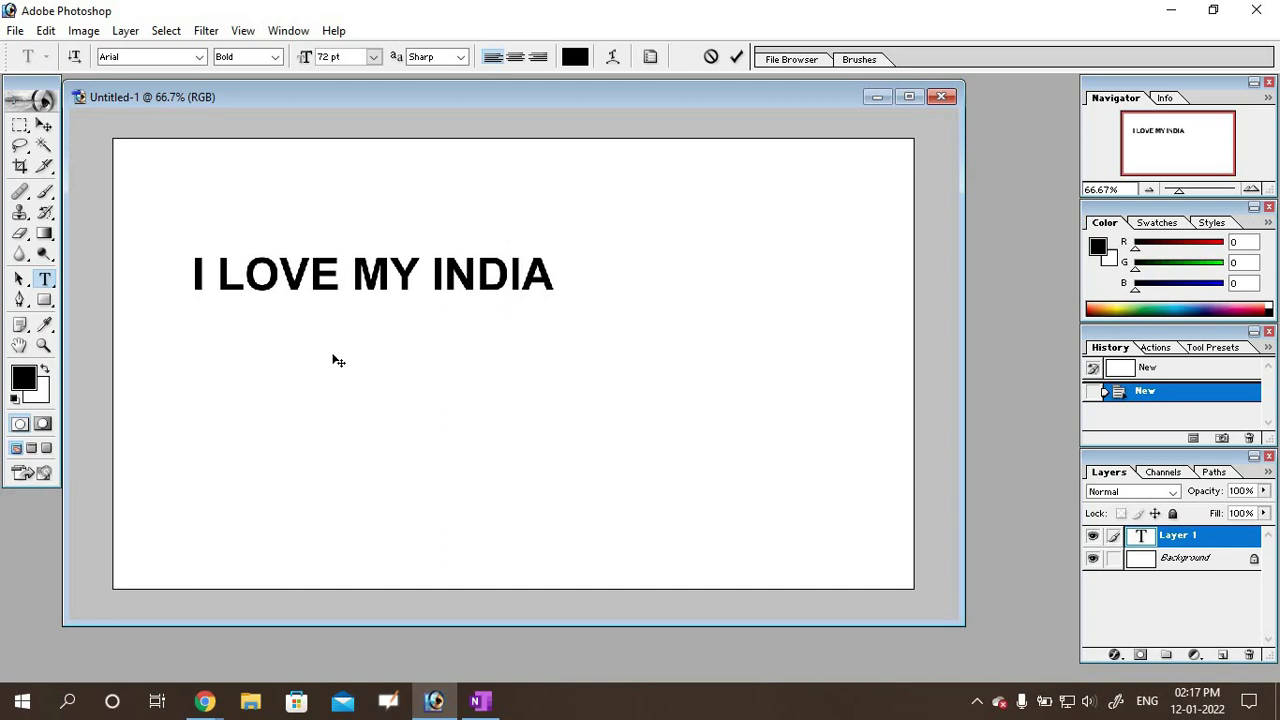
pyautogui.moveTo(357, 371)
pyautogui.mouseDown()
pyautogui.moveTo(443, 423)
pyautogui.moveTo(444, 393)
pyautogui.moveTo(418, 387)
pyautogui.mouseUp()
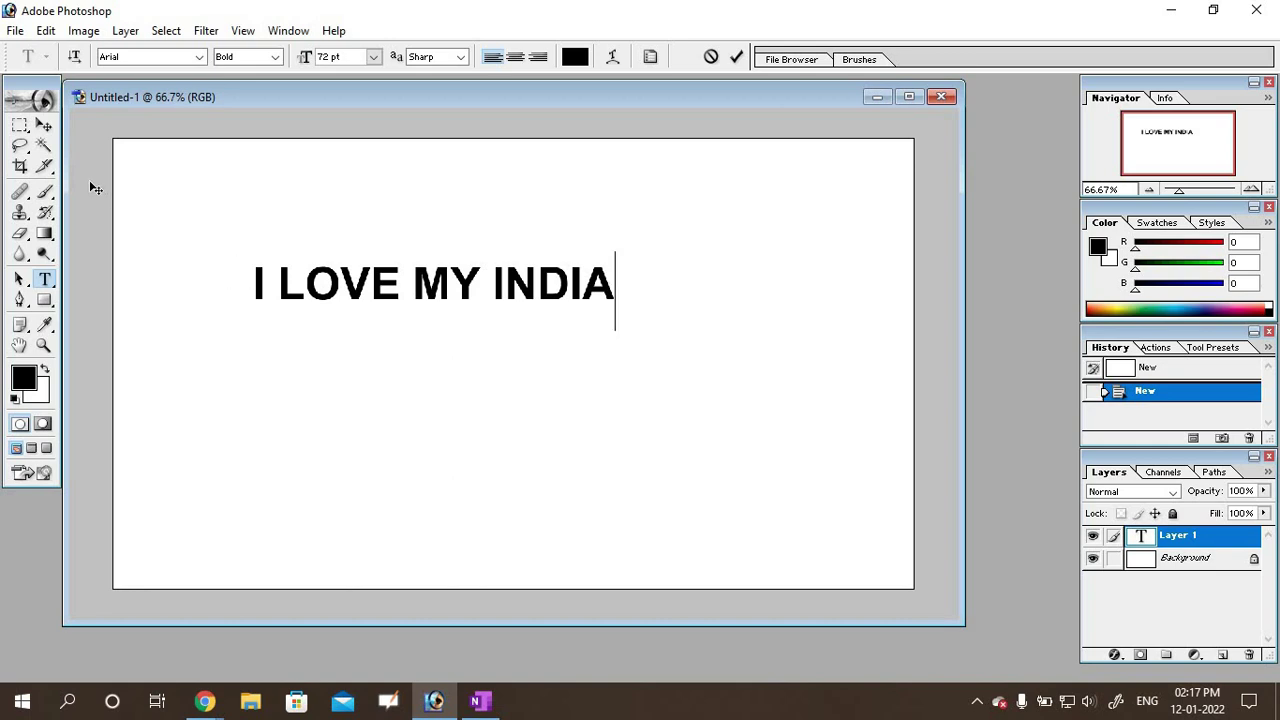
pyautogui.moveTo(245, 271); pyautogui.dragTo(623, 307)
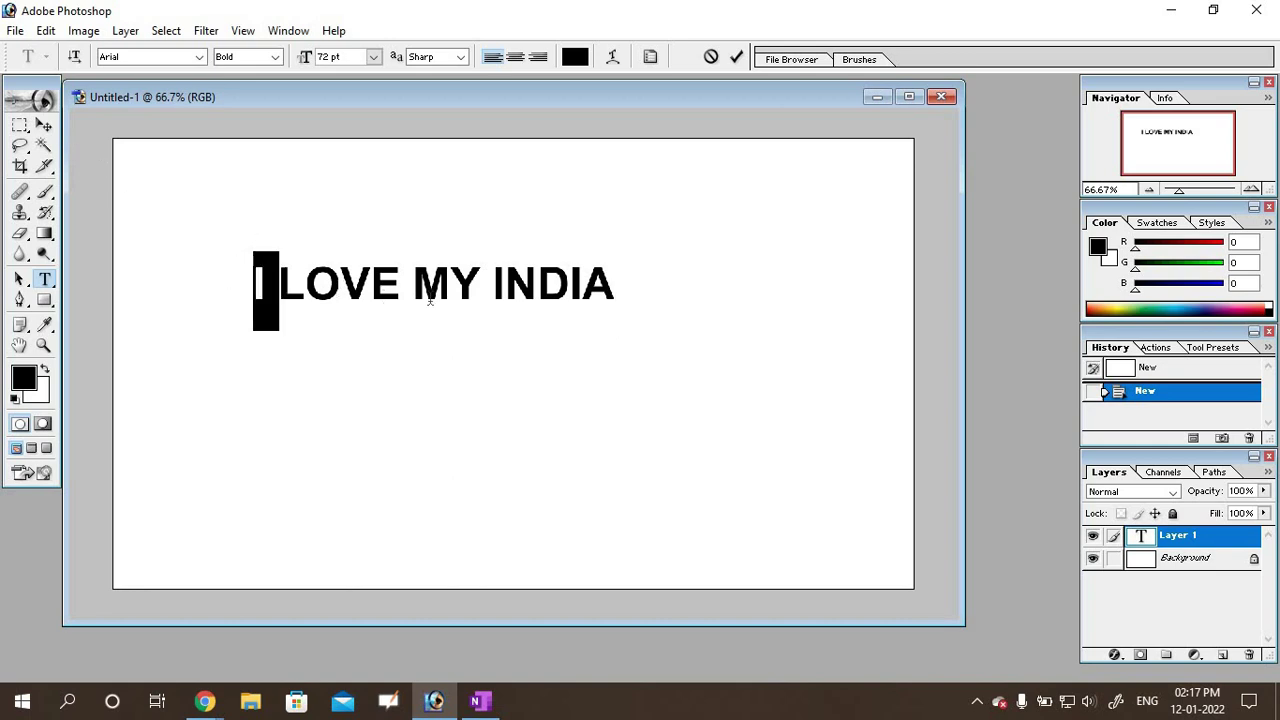
pyautogui.click(374, 60)
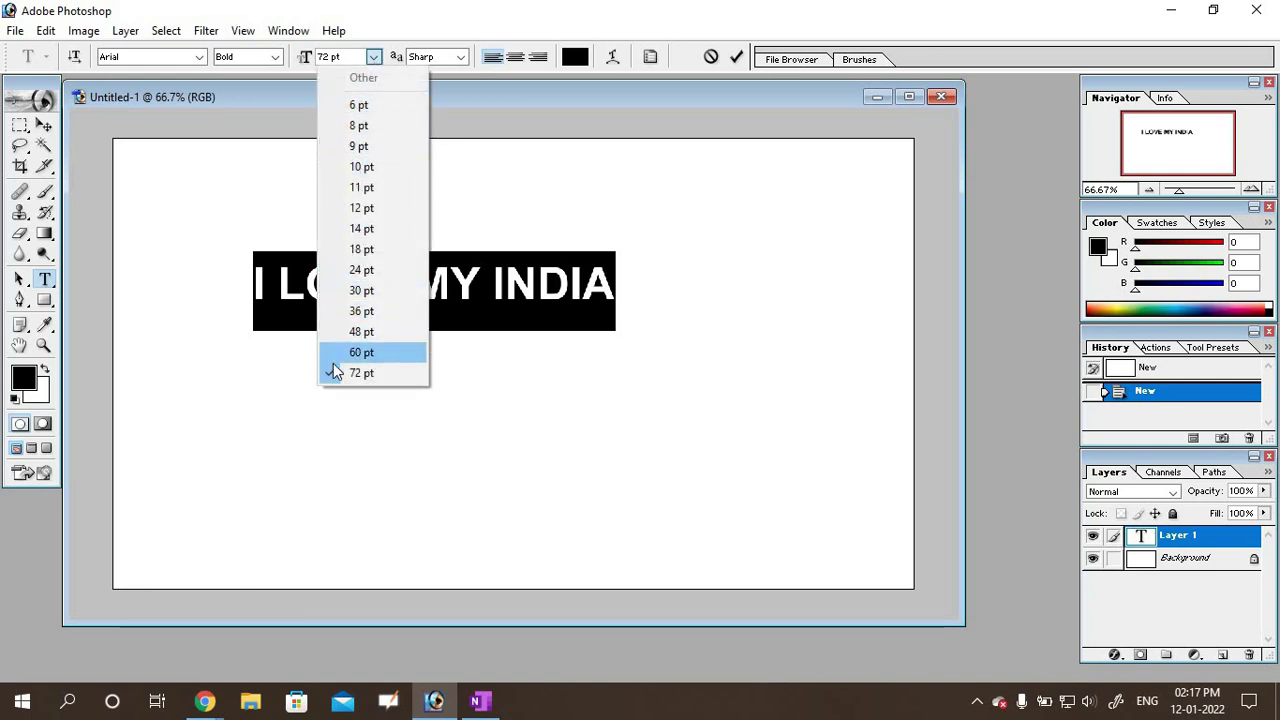
# Step: Select the whole 'I LOVE MY INDIA' line and change its size from 72 to 150 pt
pyautogui.click(492, 285)
pyautogui.click(450, 285)
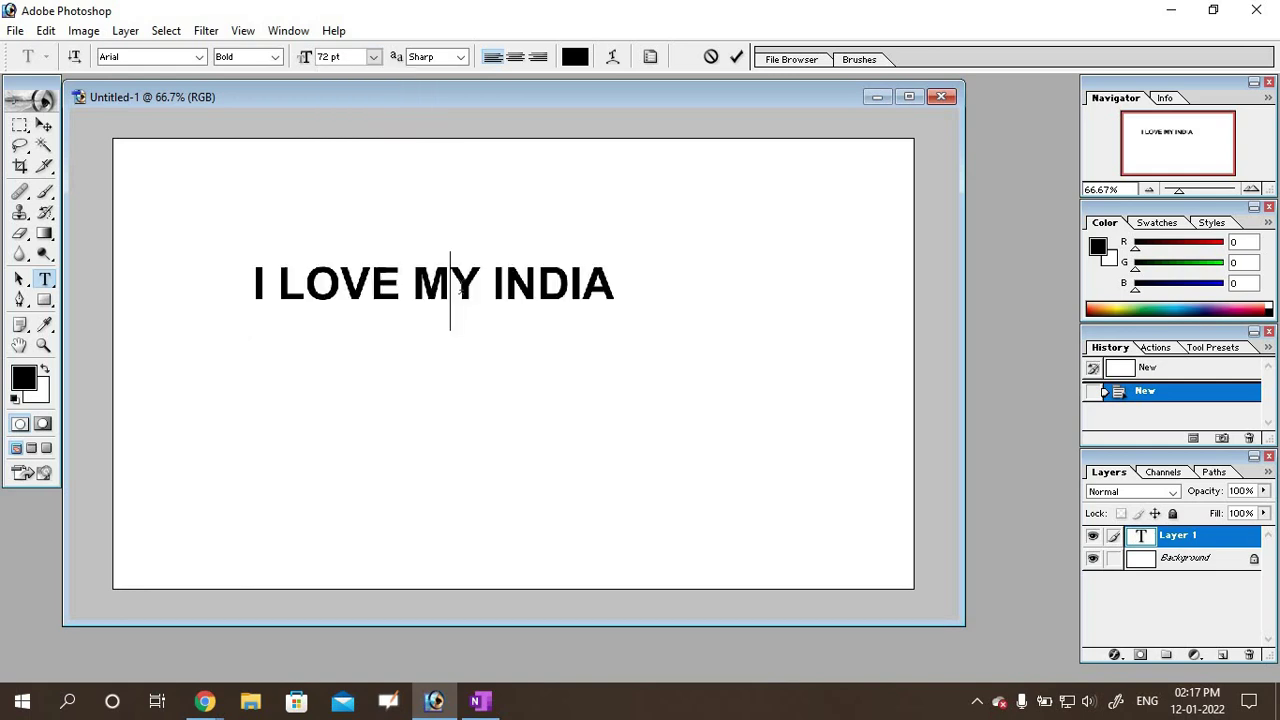
pyautogui.click(265, 283)
pyautogui.hotkey('shift', 'Right')
pyautogui.hotkey('shift', 'Right')
pyautogui.hotkey('shift', 'Right')
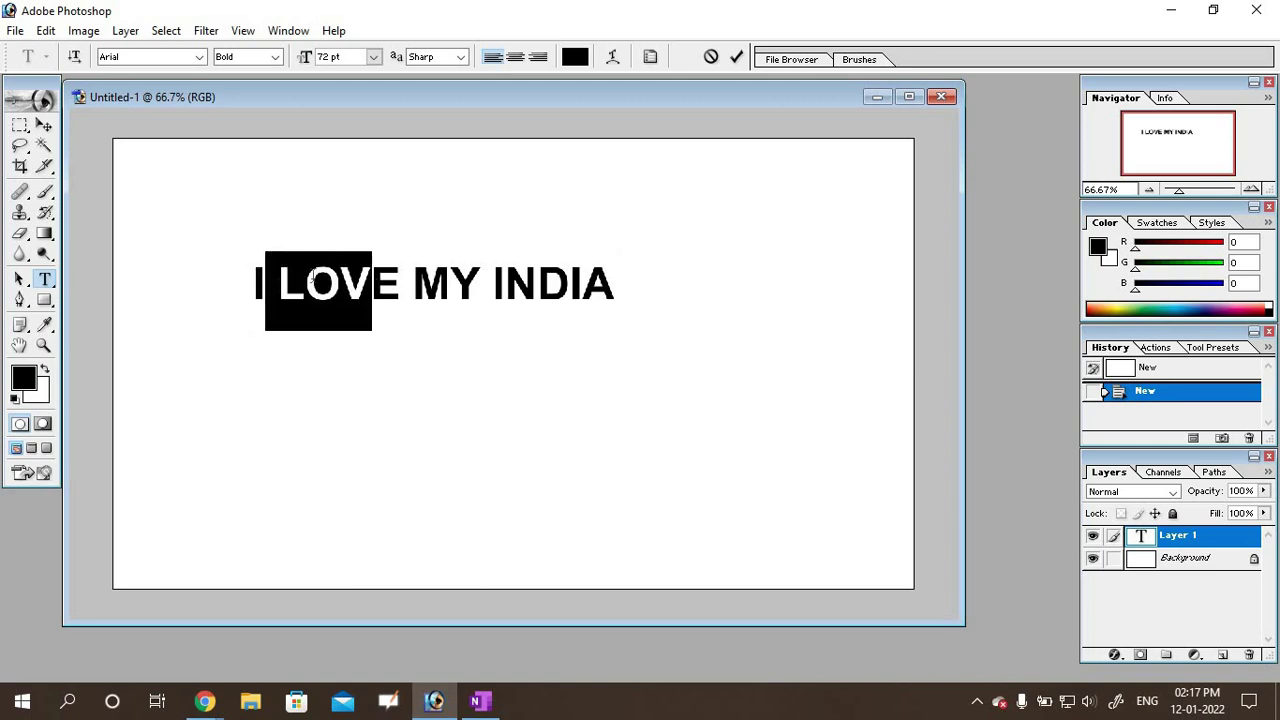
pyautogui.moveTo(254, 285); pyautogui.dragTo(615, 283)
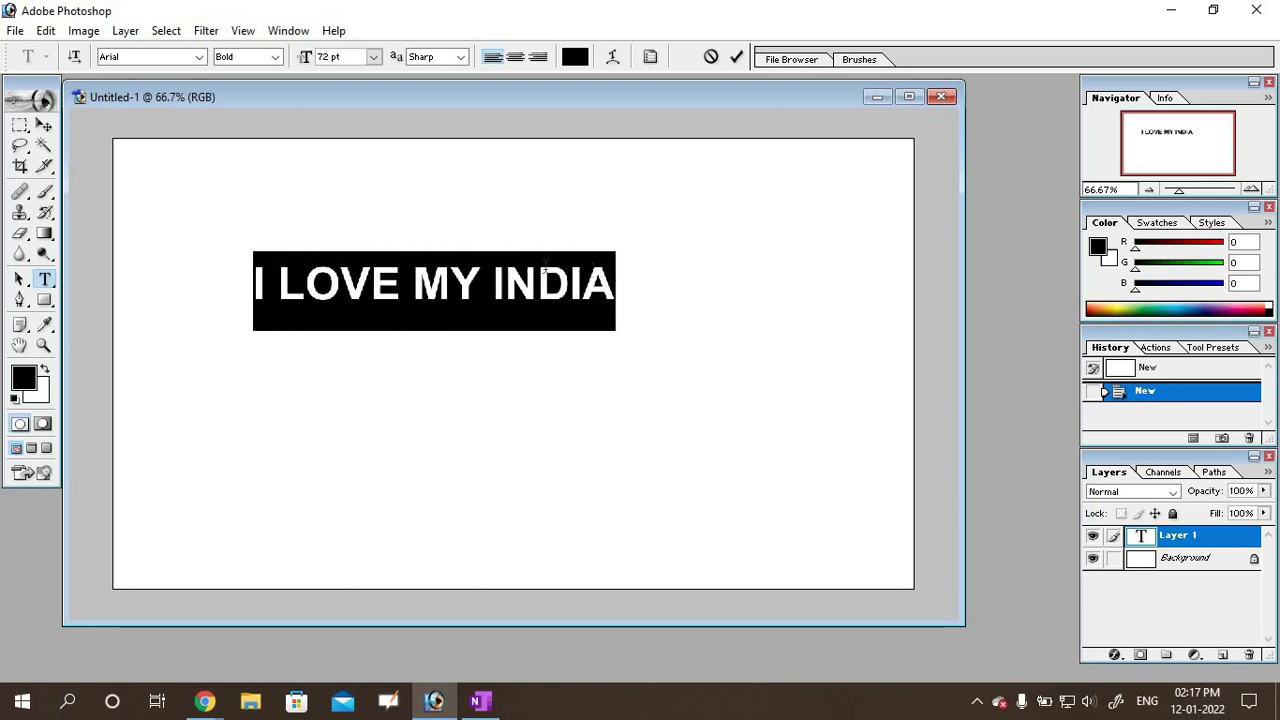
pyautogui.click(326, 60)
pyautogui.doubleClick(316, 58)
pyautogui.press('BackSpace')
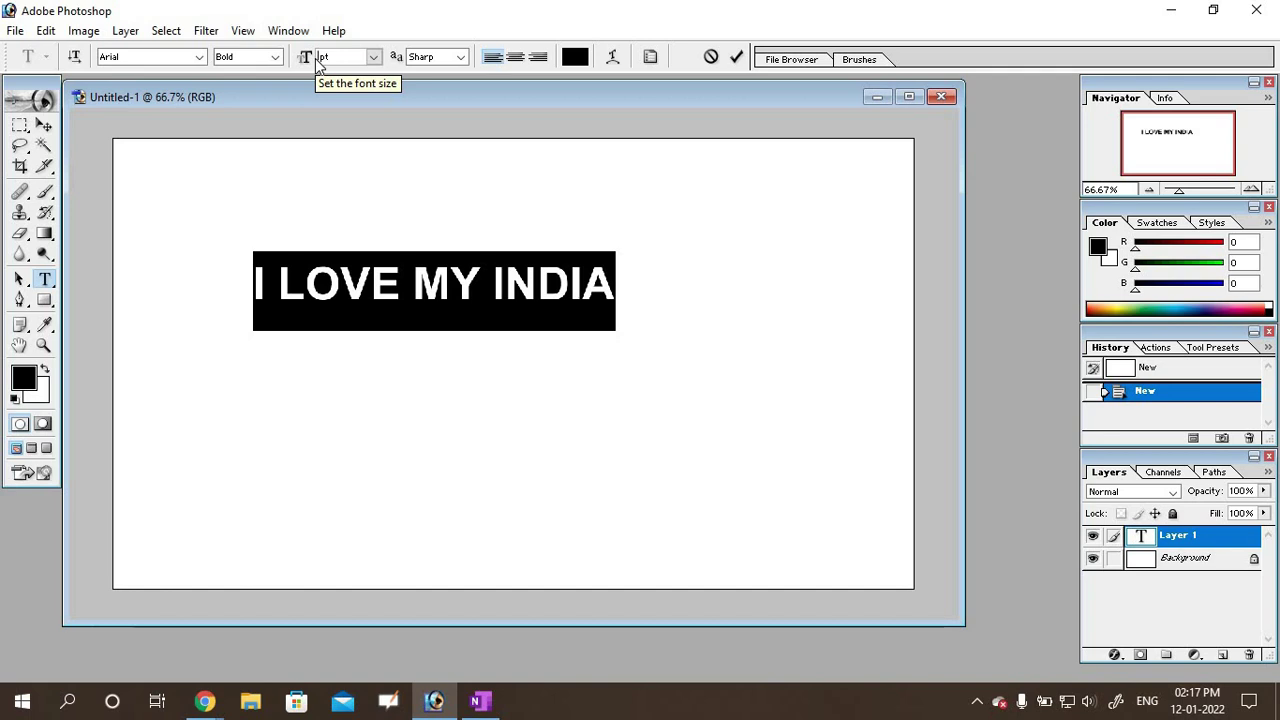
pyautogui.write('100')
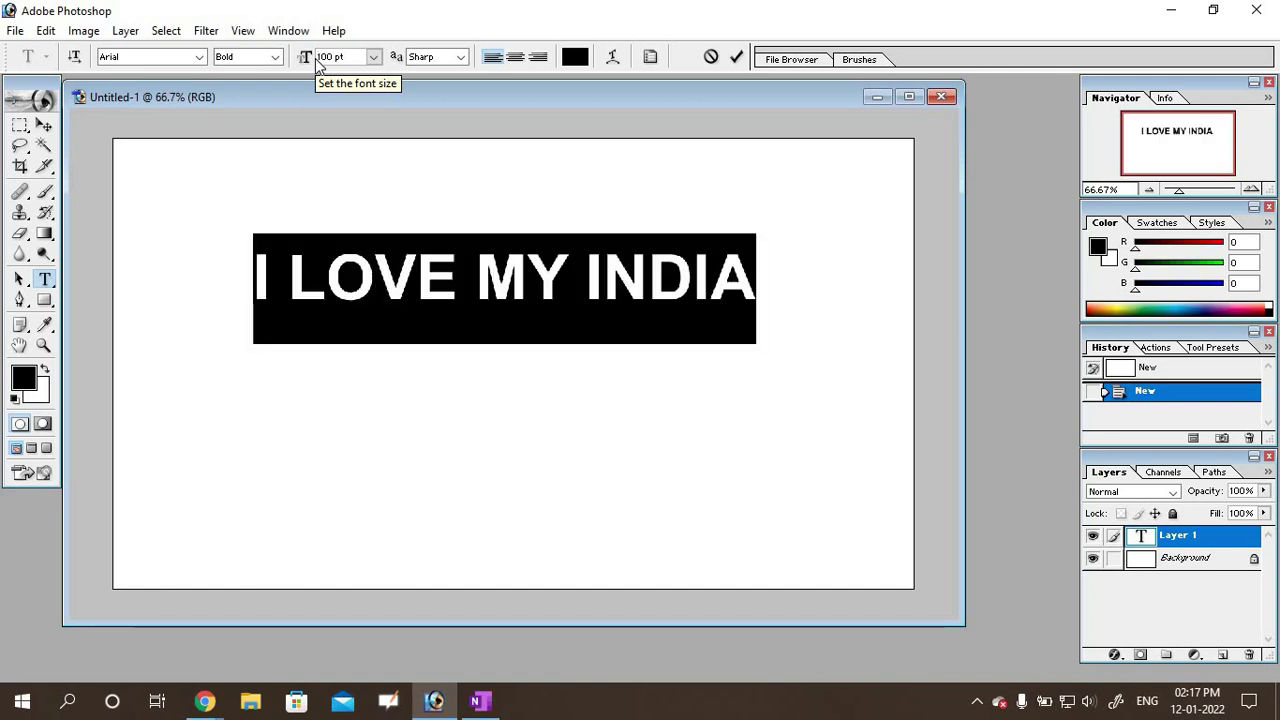
pyautogui.press('BackSpace')
pyautogui.press('BackSpace')
pyautogui.write('15')
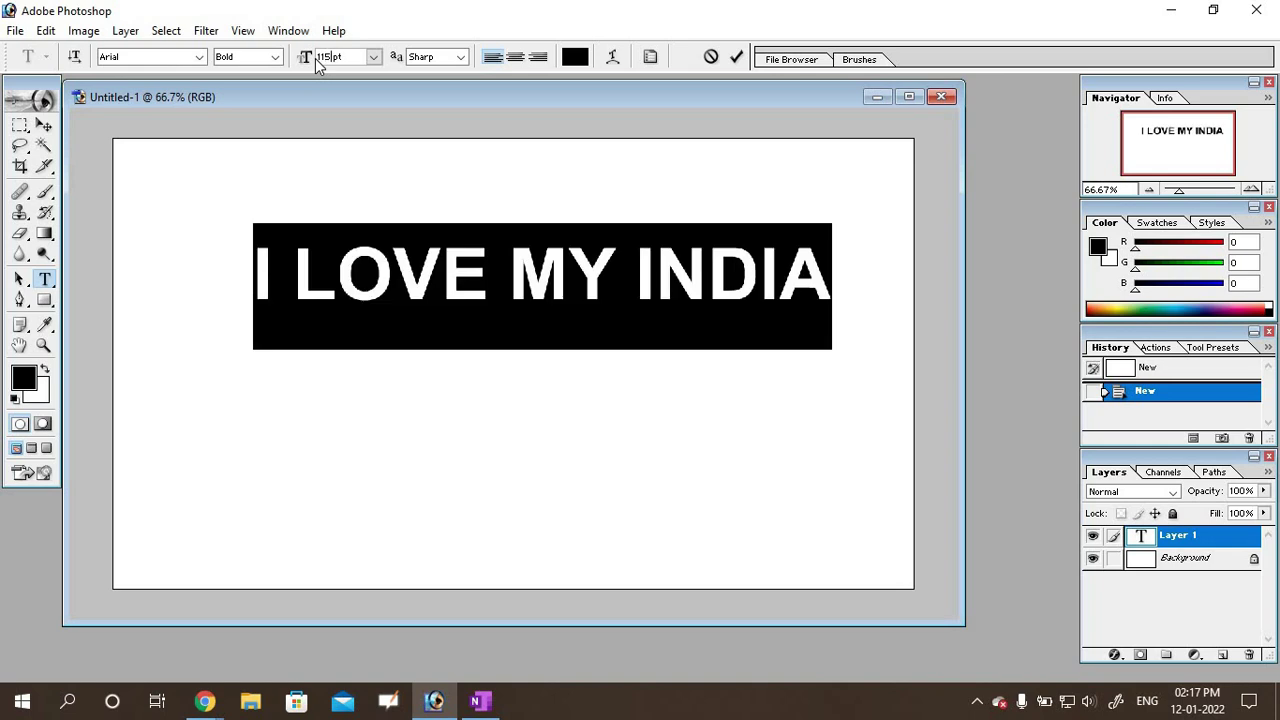
pyautogui.press('BackSpace')
pyautogui.press('BackSpace')
pyautogui.write('5')
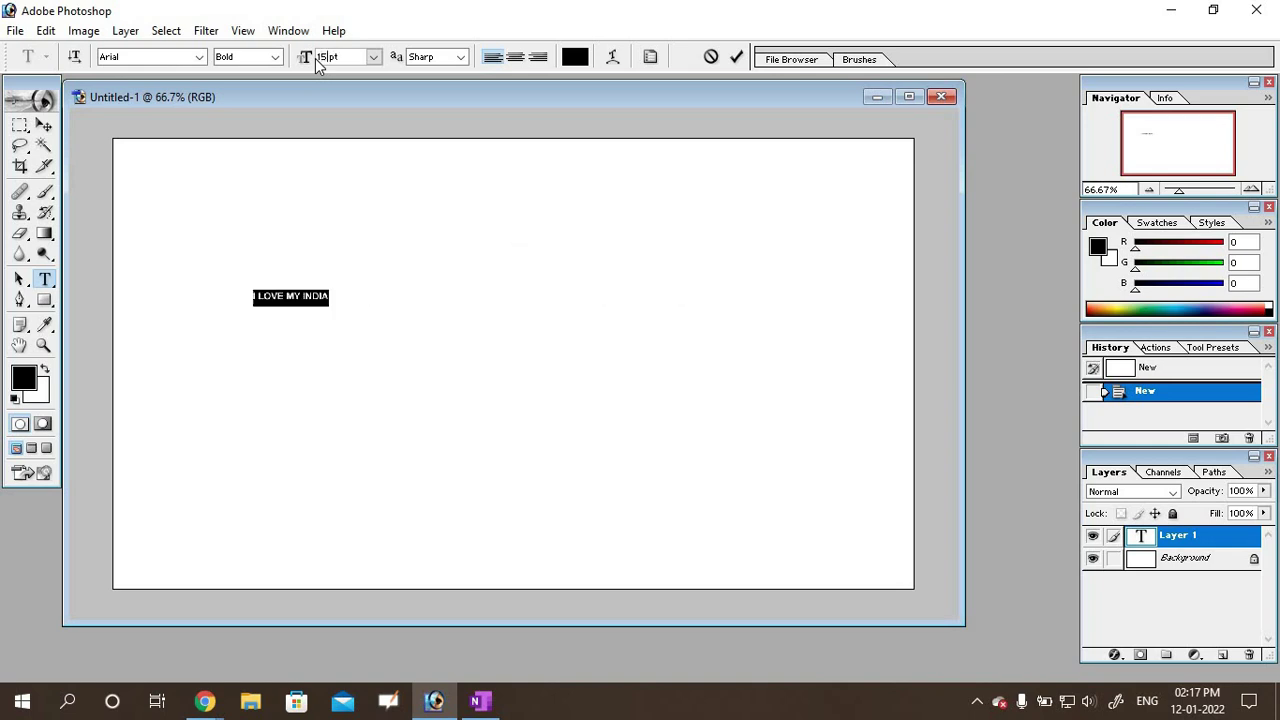
pyautogui.write('0')
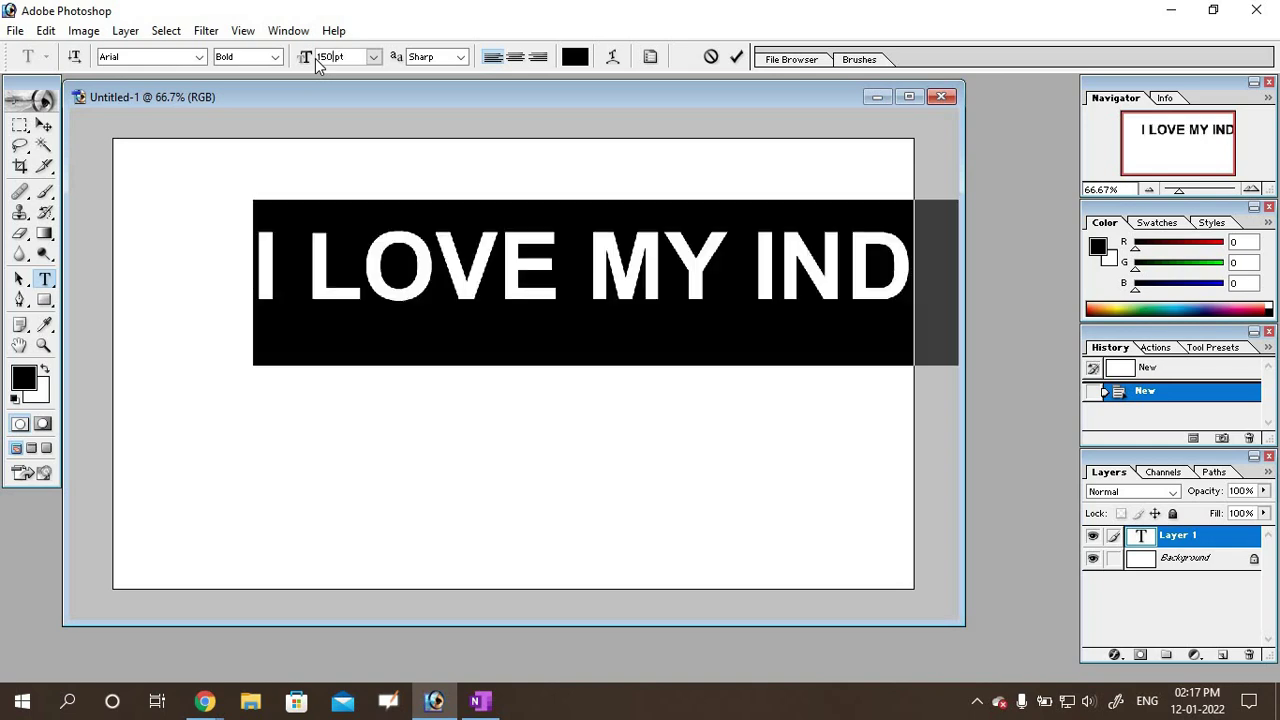
# Step: Move the enlarged text left and down, then commit the type edit
pyautogui.click(452, 318)
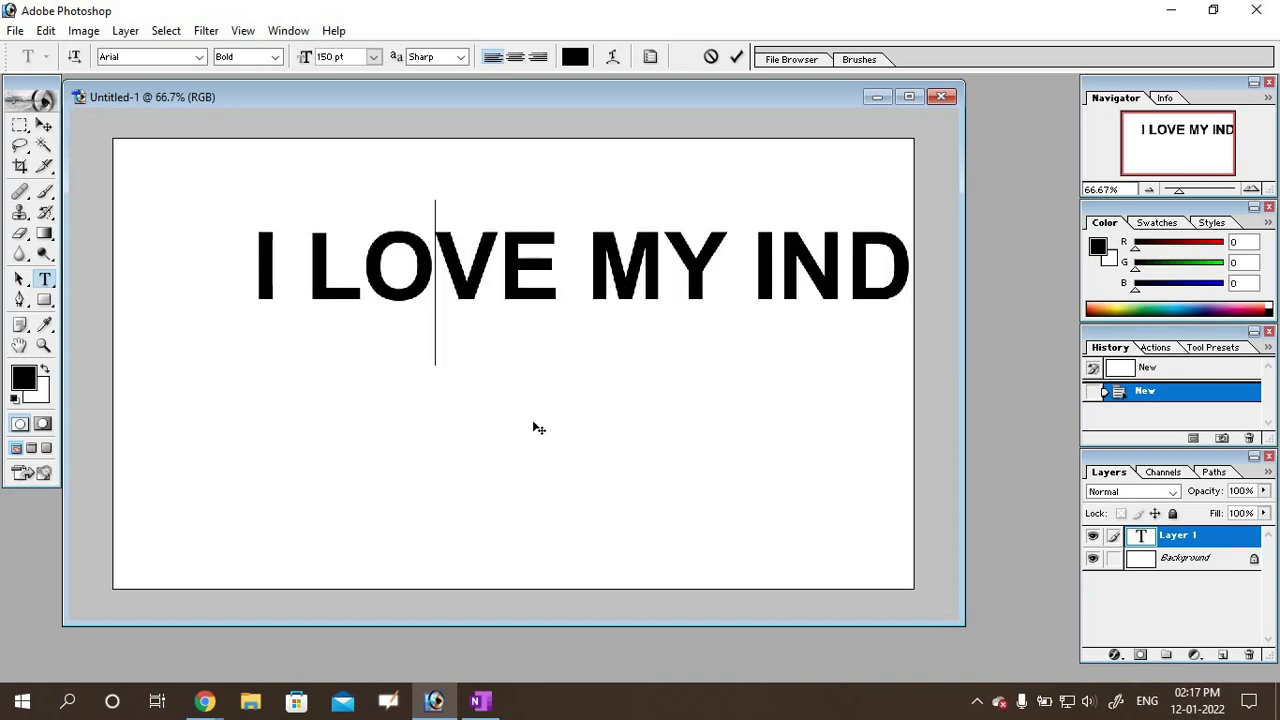
pyautogui.moveTo(537, 428); pyautogui.dragTo(415, 502)
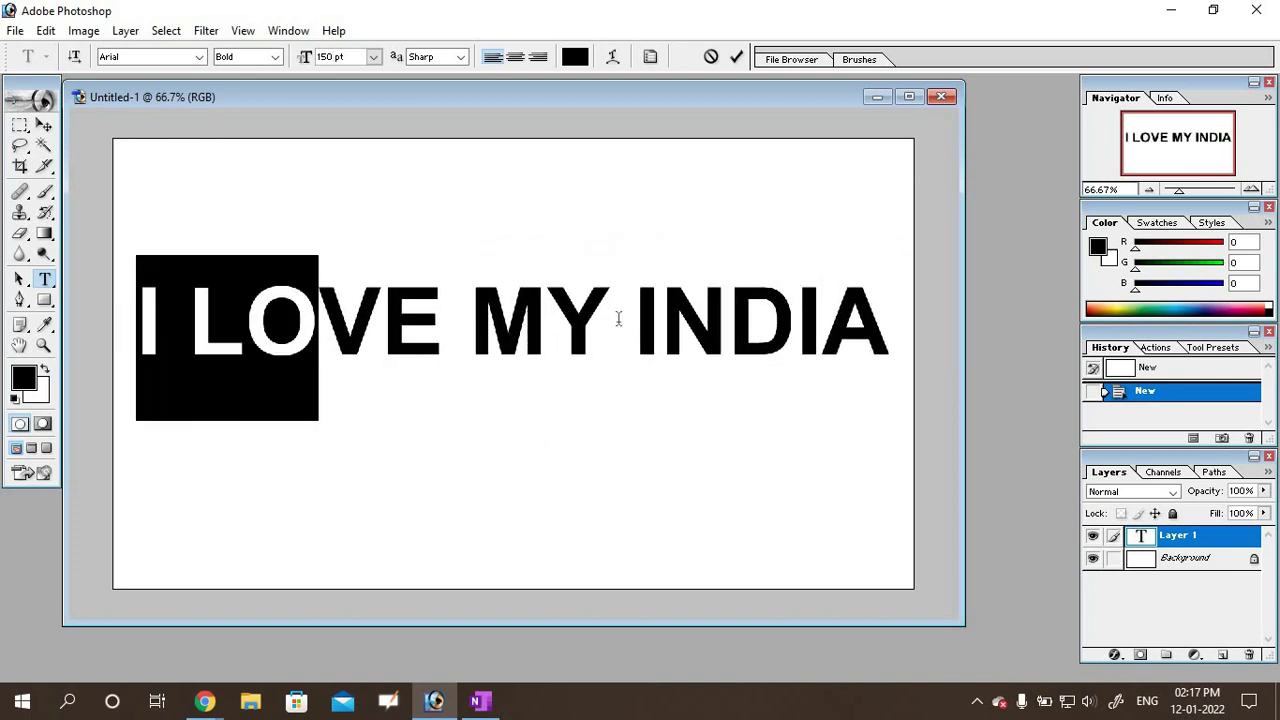
pyautogui.moveTo(146, 316); pyautogui.dragTo(870, 316)
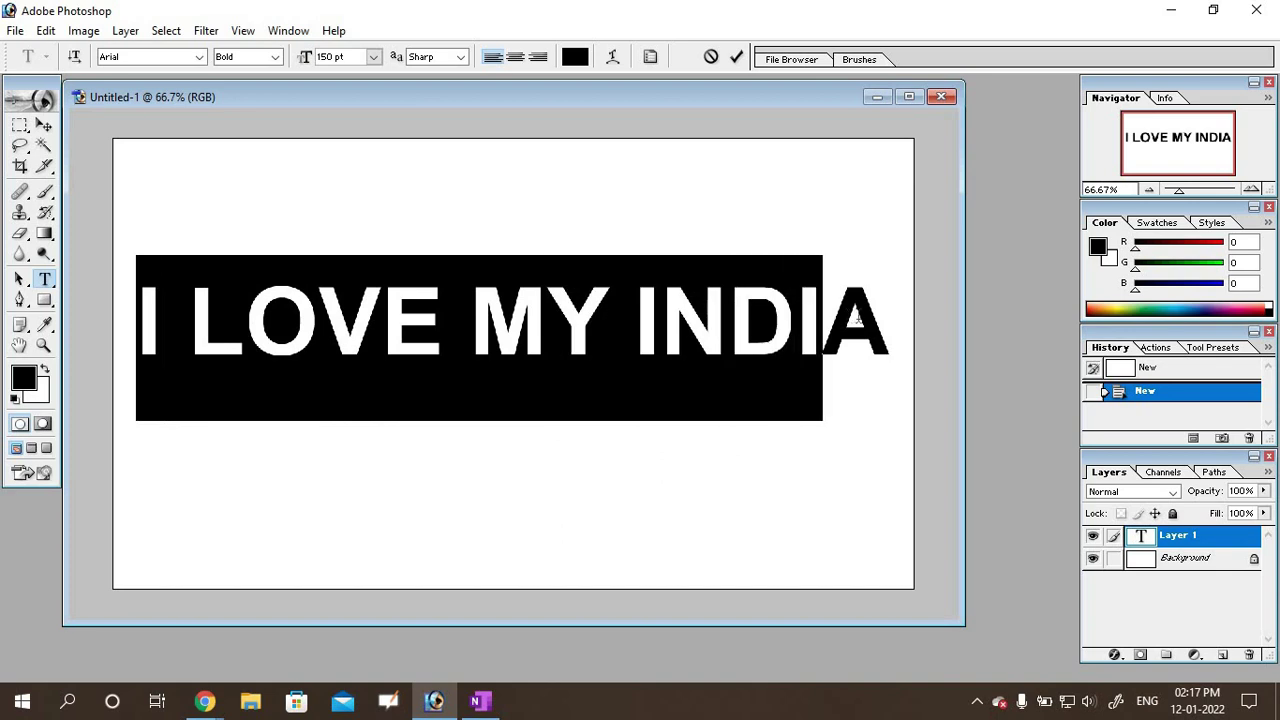
pyautogui.click(44, 125)
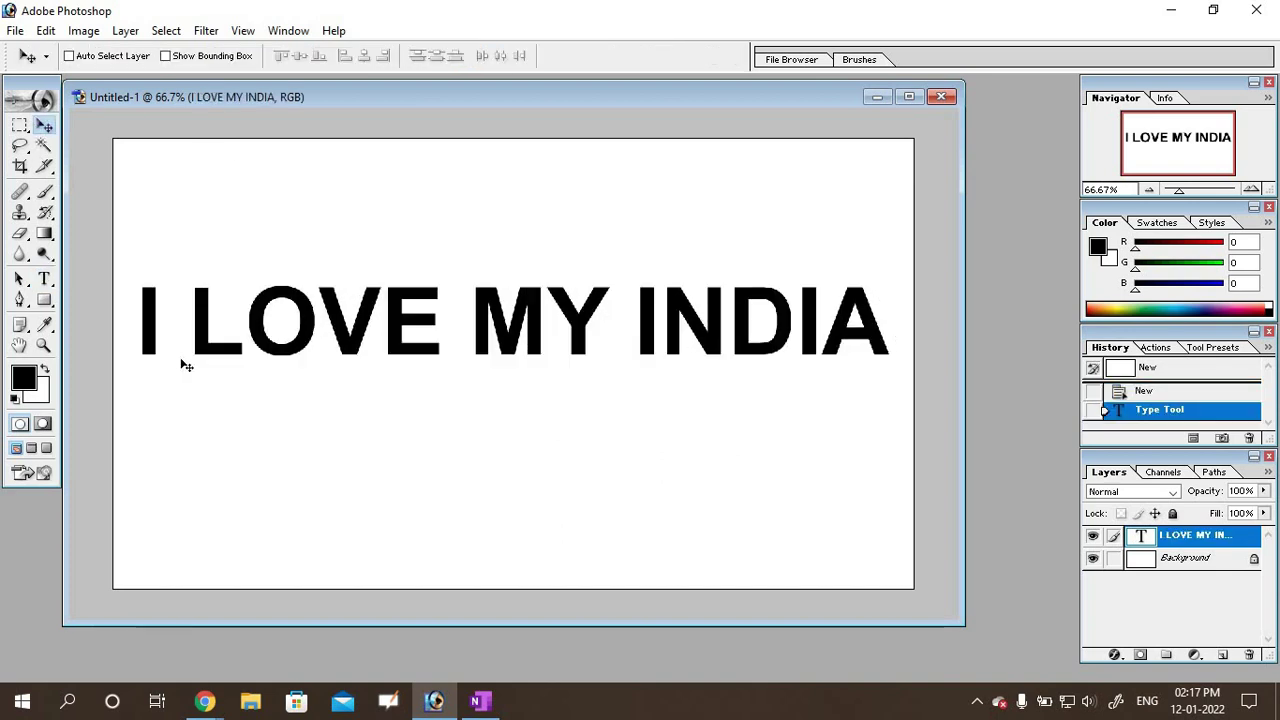
# Step: Free-transform the text to about 91% width and 150% height, moving it up
pyautogui.hotkey('ctrl', 't')
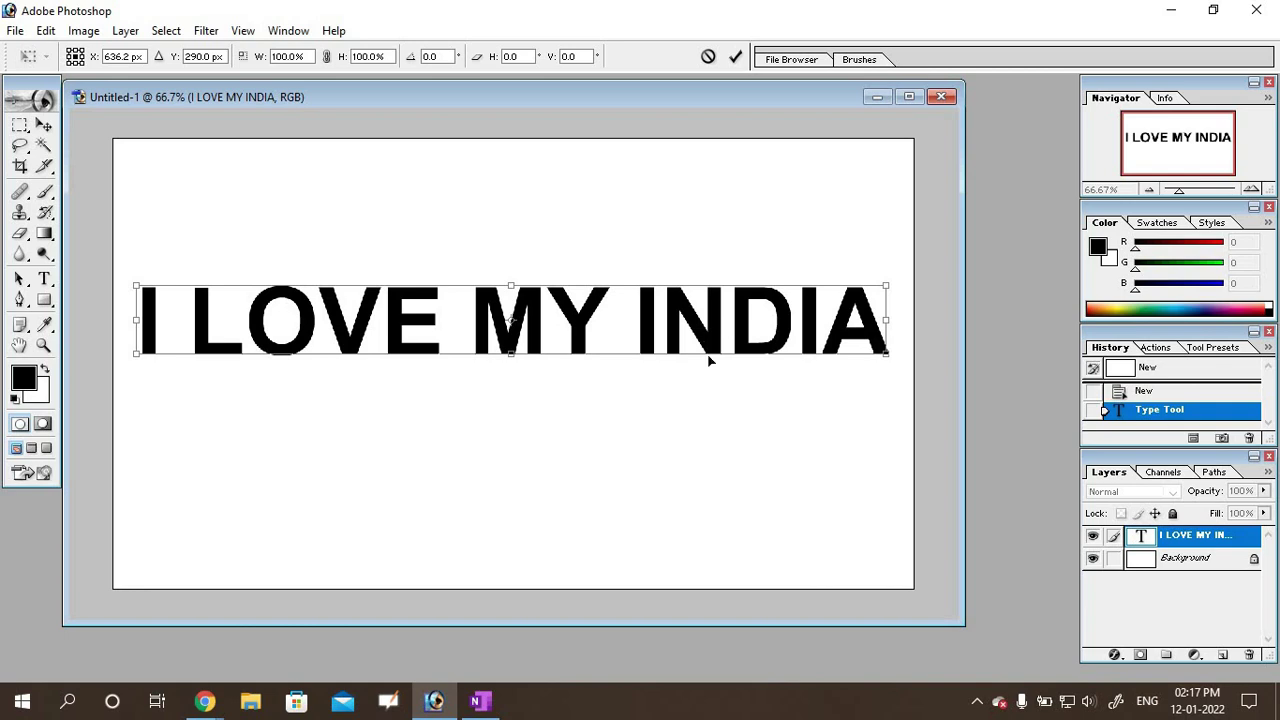
pyautogui.moveTo(708, 360); pyautogui.dragTo(838, 330)
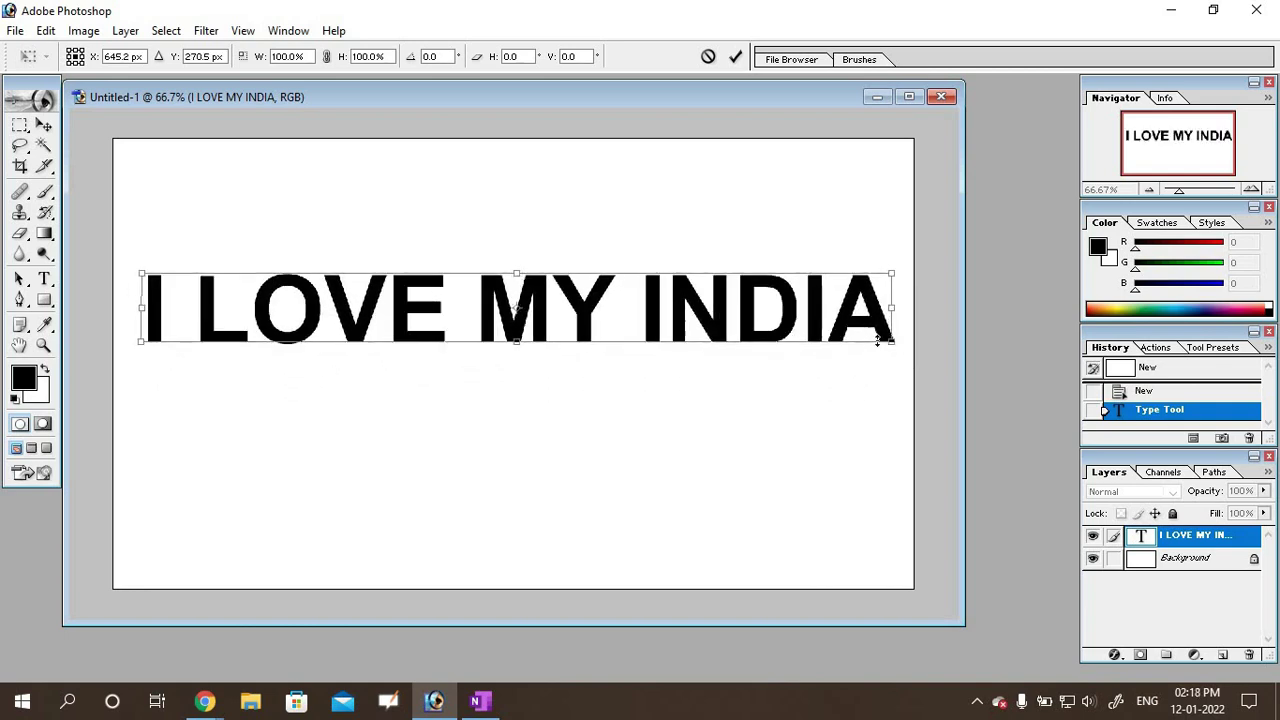
pyautogui.moveTo(890, 341); pyautogui.dragTo(776, 409)
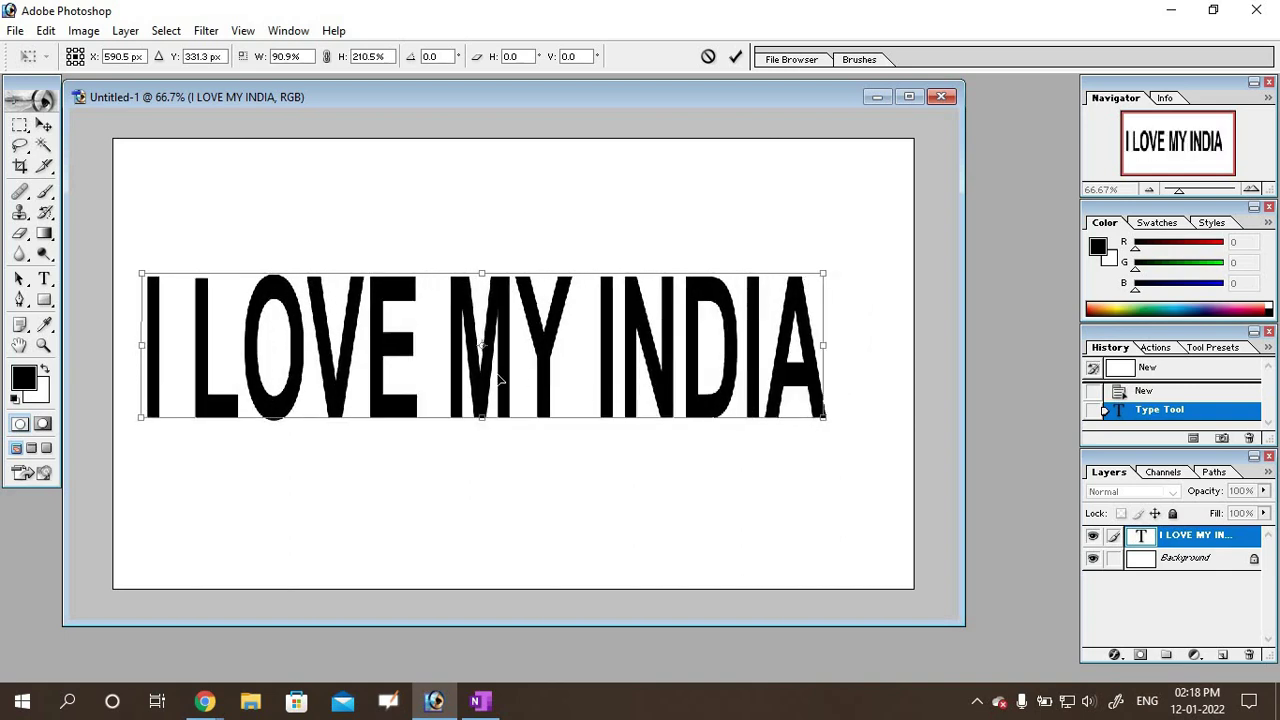
pyautogui.moveTo(499, 378); pyautogui.dragTo(508, 341)
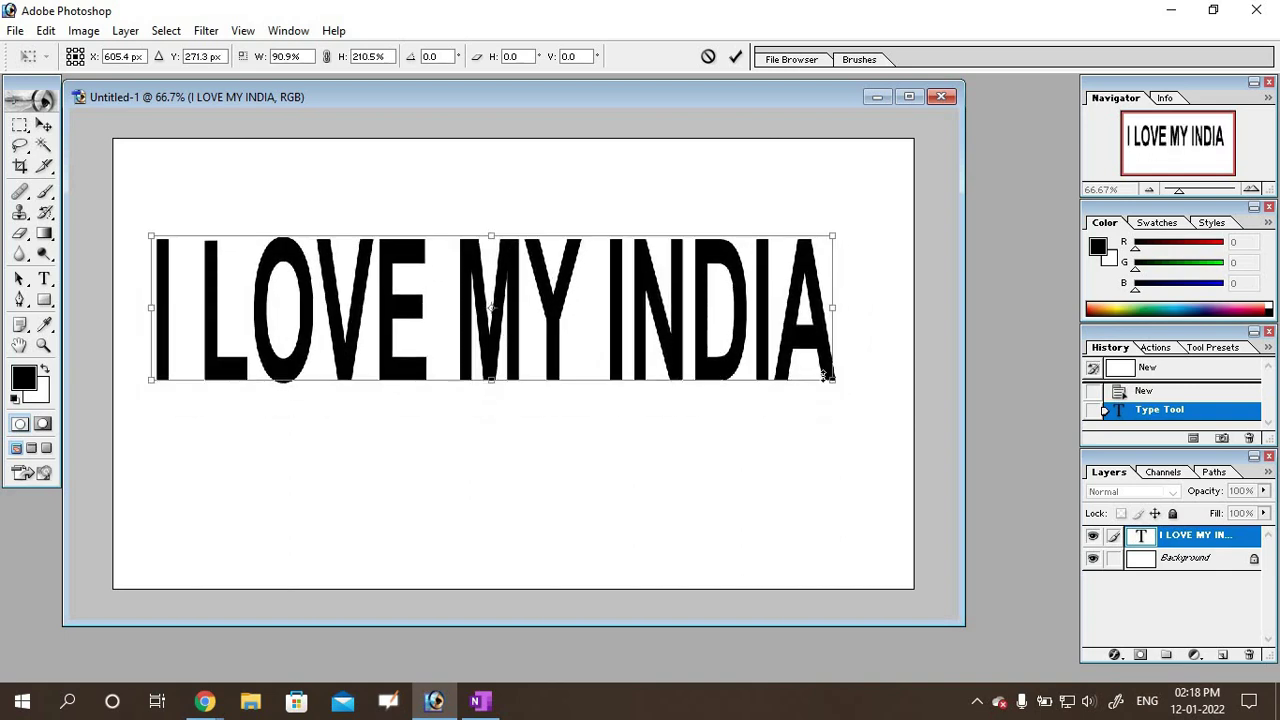
pyautogui.moveTo(830, 378); pyautogui.dragTo(832, 338)
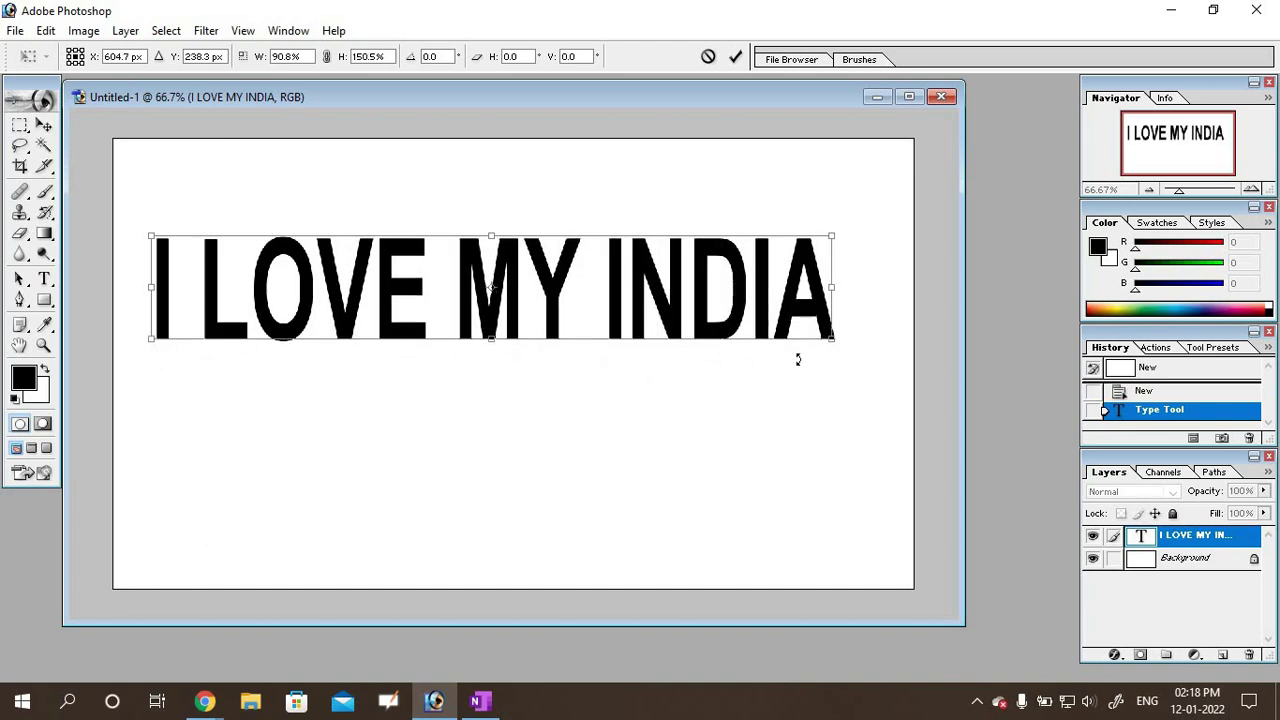
pyautogui.press('Return')
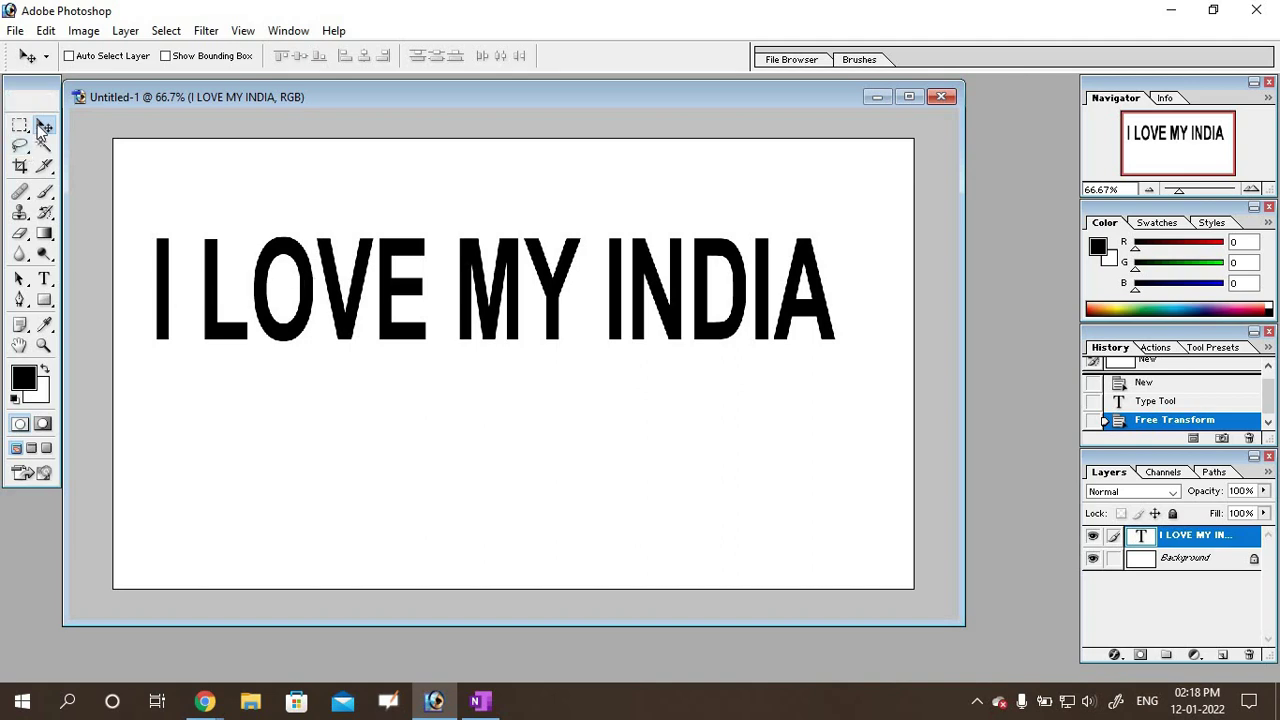
# Step: Free-transform the text slightly narrower and taller using the shown bounding box
pyautogui.moveTo(337, 288); pyautogui.dragTo(349, 299)
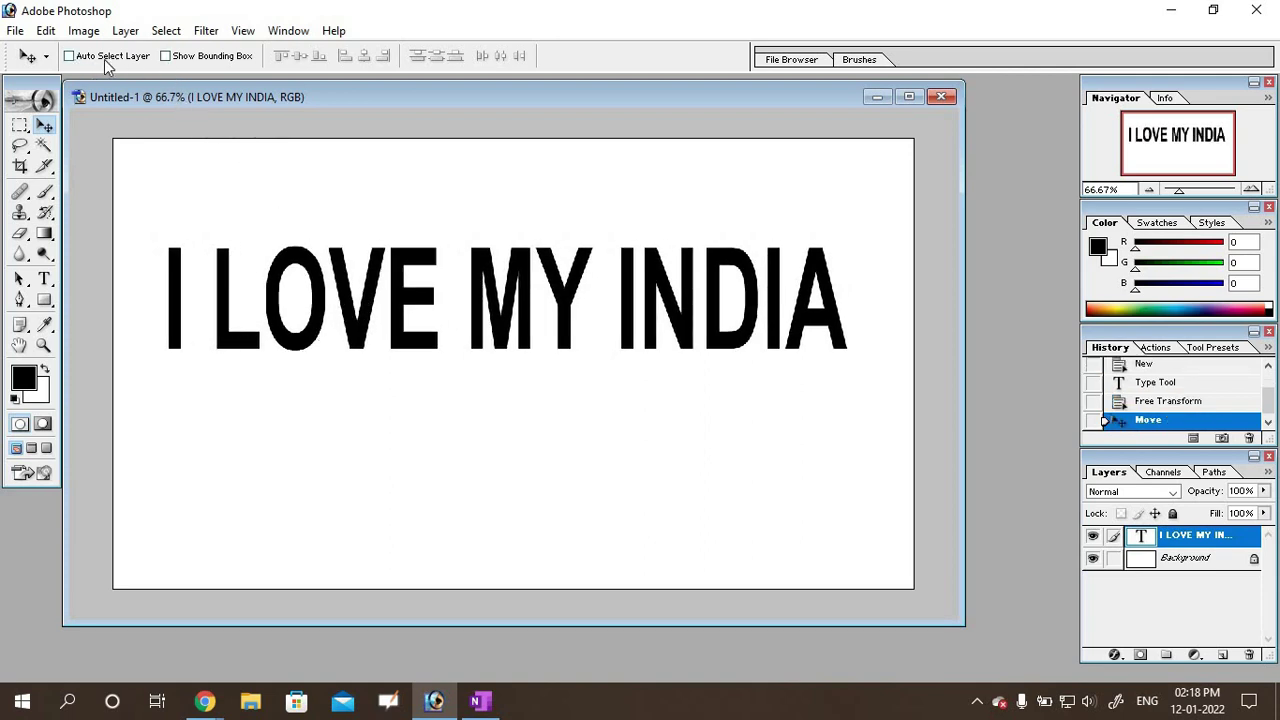
pyautogui.click(166, 57)
pyautogui.hotkey('ctrl', 't')
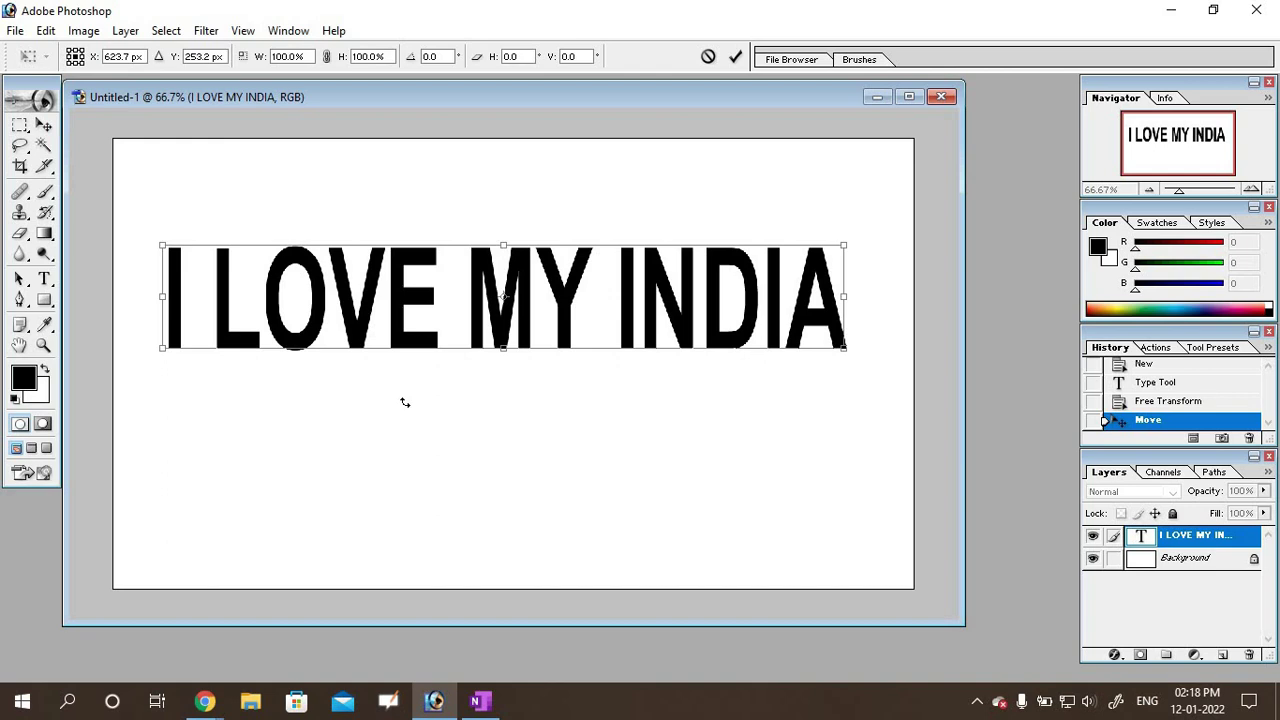
pyautogui.moveTo(840, 343); pyautogui.dragTo(792, 341)
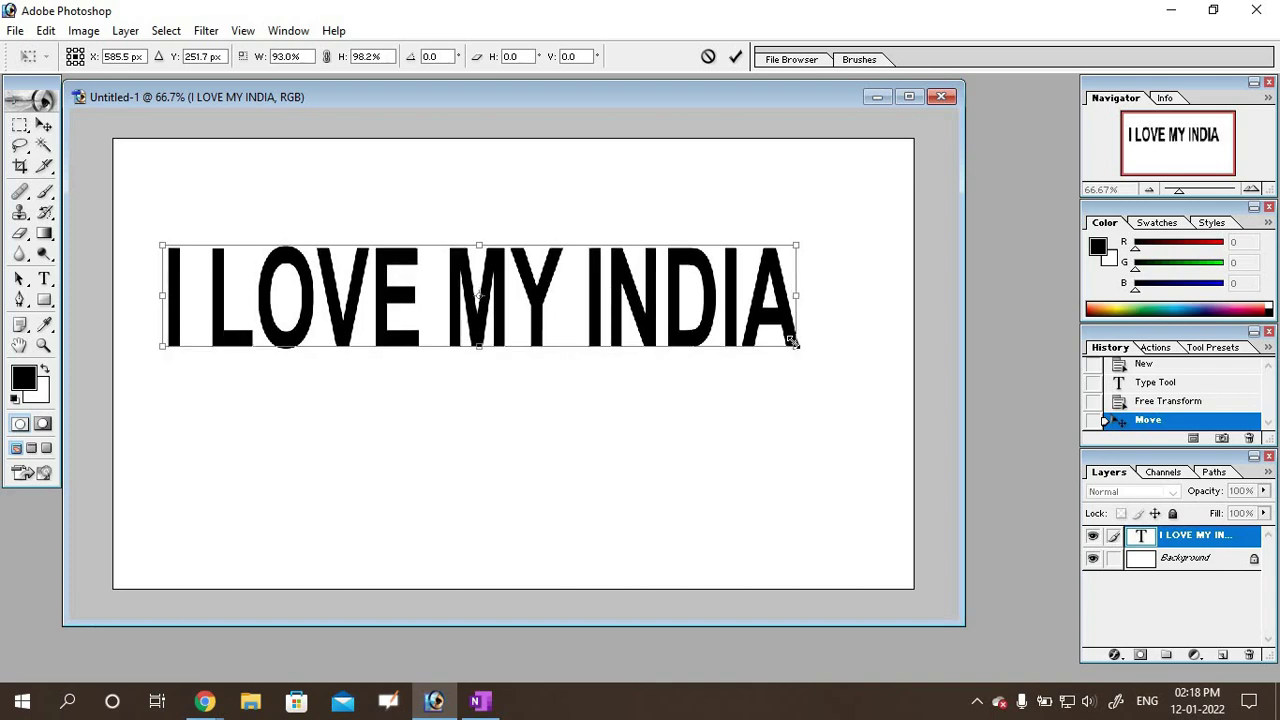
pyautogui.press('Return')
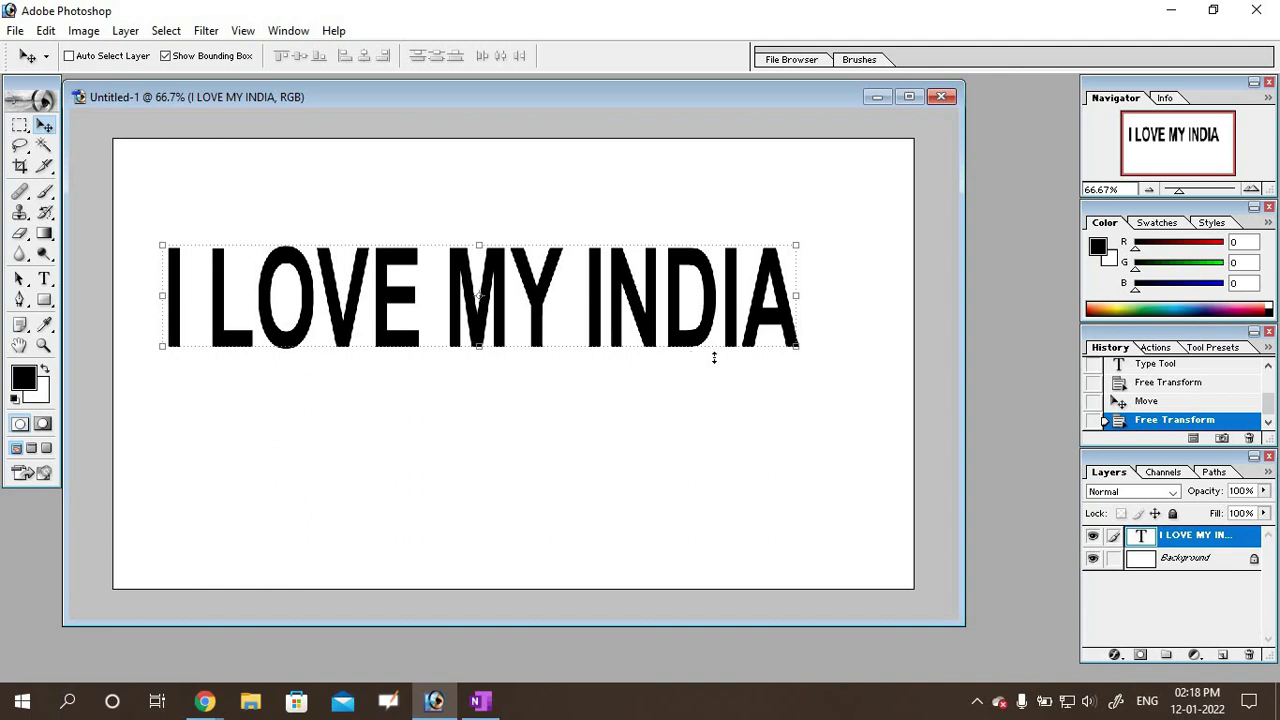
# Step: Reposition the text a little higher and slightly left on the canvas
pyautogui.click(167, 56)
pyautogui.moveTo(348, 325); pyautogui.dragTo(364, 336)
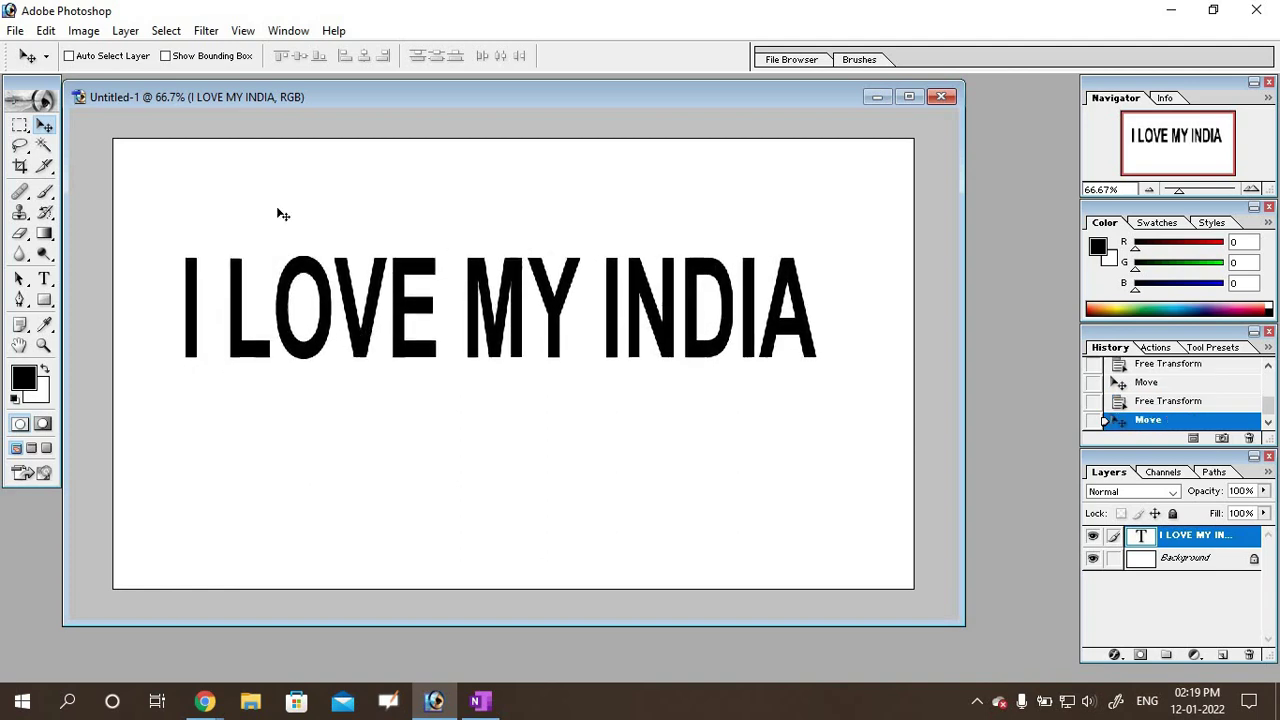
pyautogui.click(166, 57)
pyautogui.click(166, 57)
pyautogui.moveTo(422, 313); pyautogui.dragTo(430, 294)
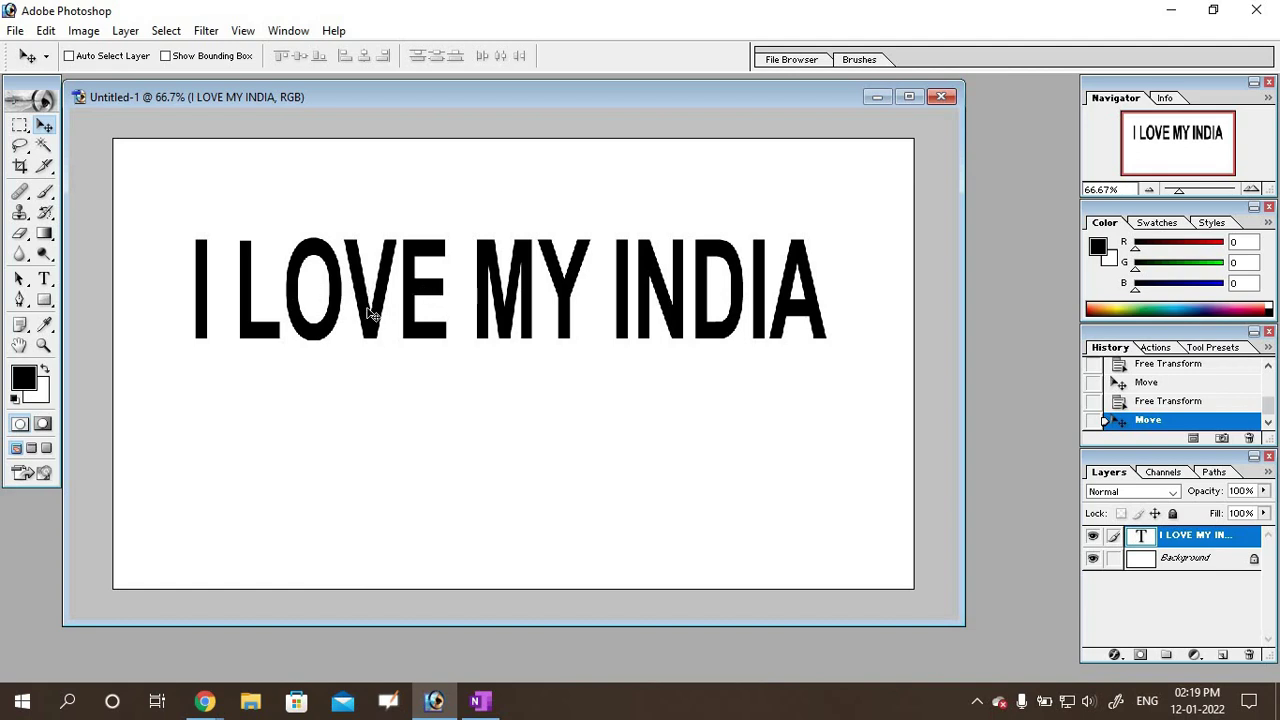
pyautogui.moveTo(358, 312); pyautogui.dragTo(341, 312)
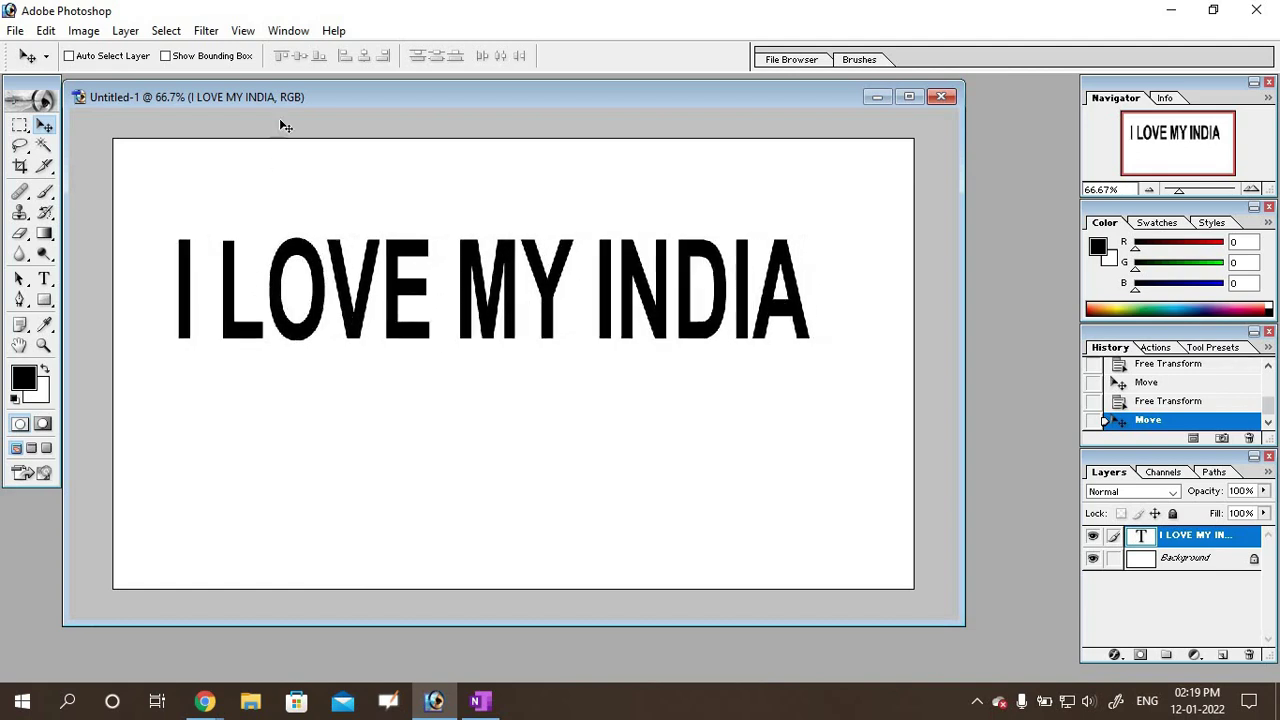
# Step: Show the Character panel and dock it beside the canvas
pyautogui.click(290, 32)
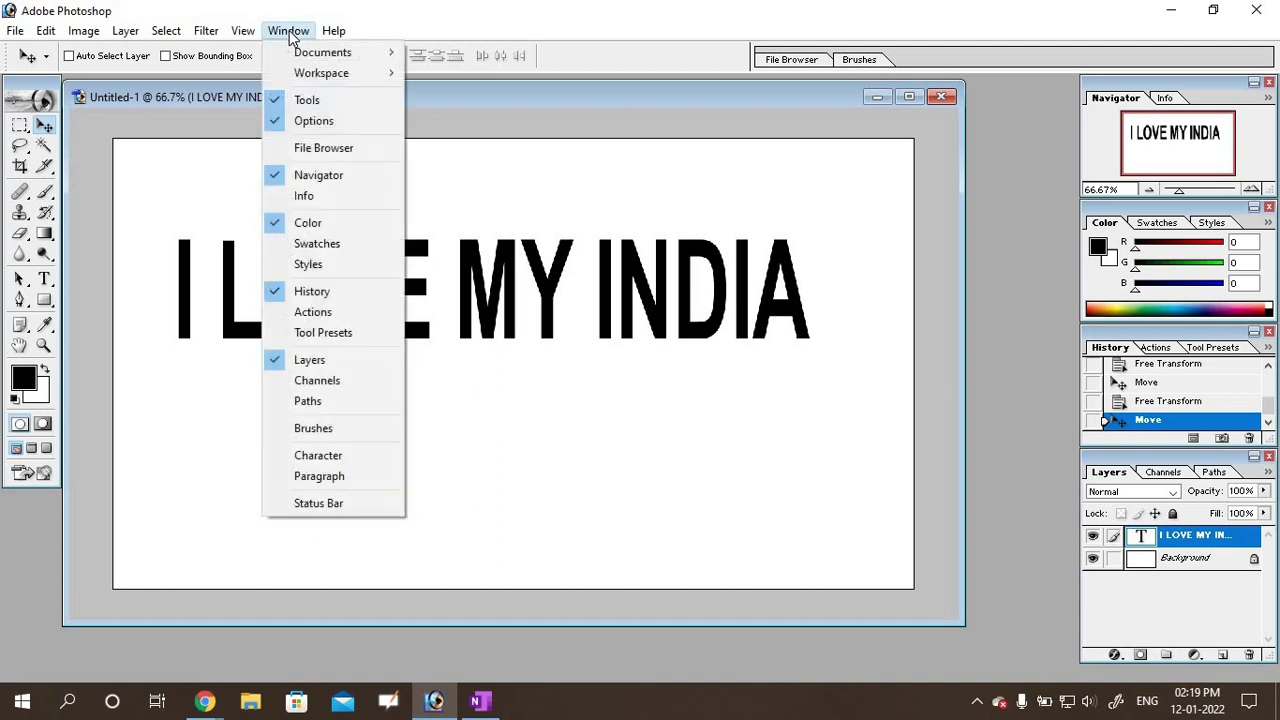
pyautogui.click(276, 460)
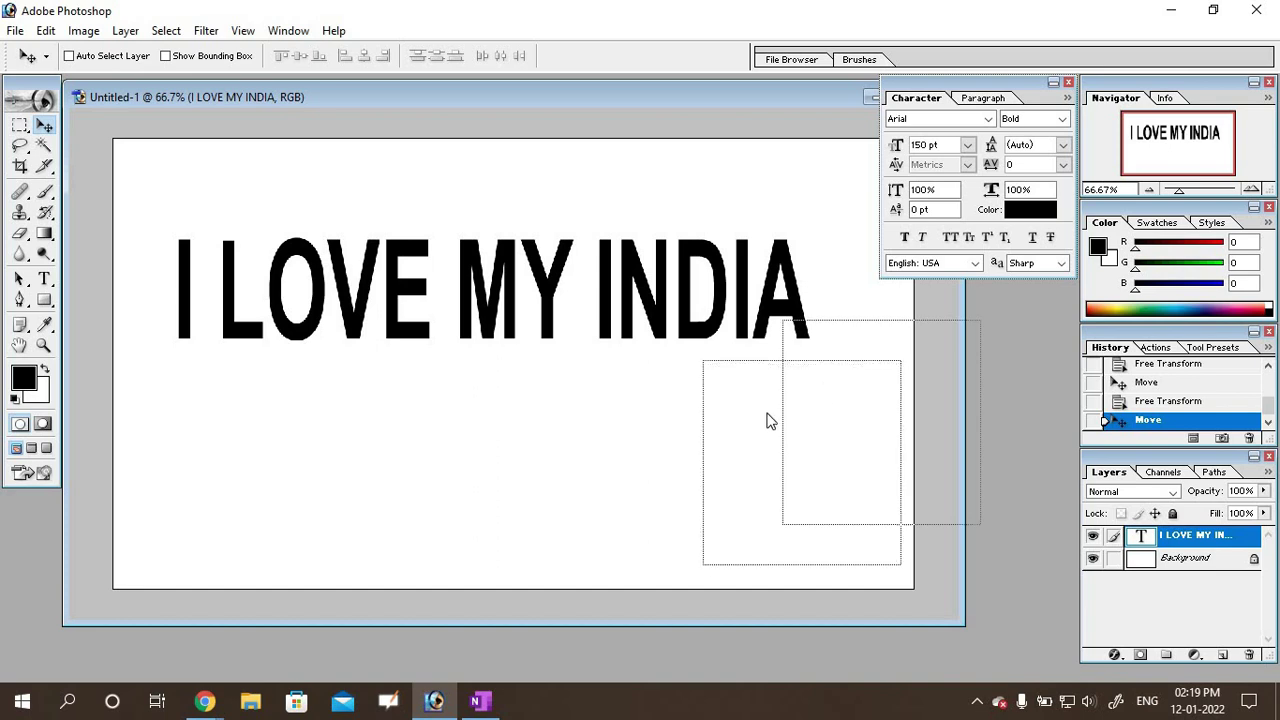
pyautogui.moveTo(828, 377)
pyautogui.mouseDown()
pyautogui.moveTo(766, 420)
pyautogui.moveTo(900, 385)
pyautogui.moveTo(960, 326)
pyautogui.mouseUp()
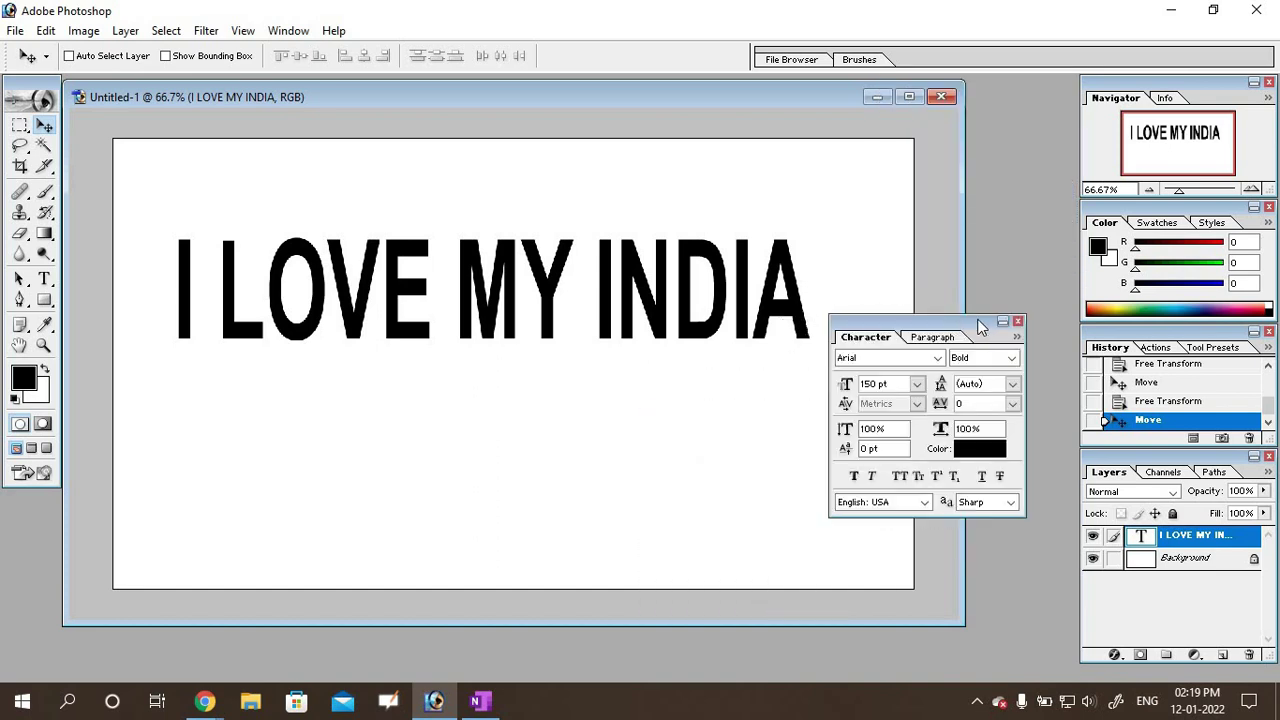
pyautogui.moveTo(960, 326); pyautogui.dragTo(982, 326)
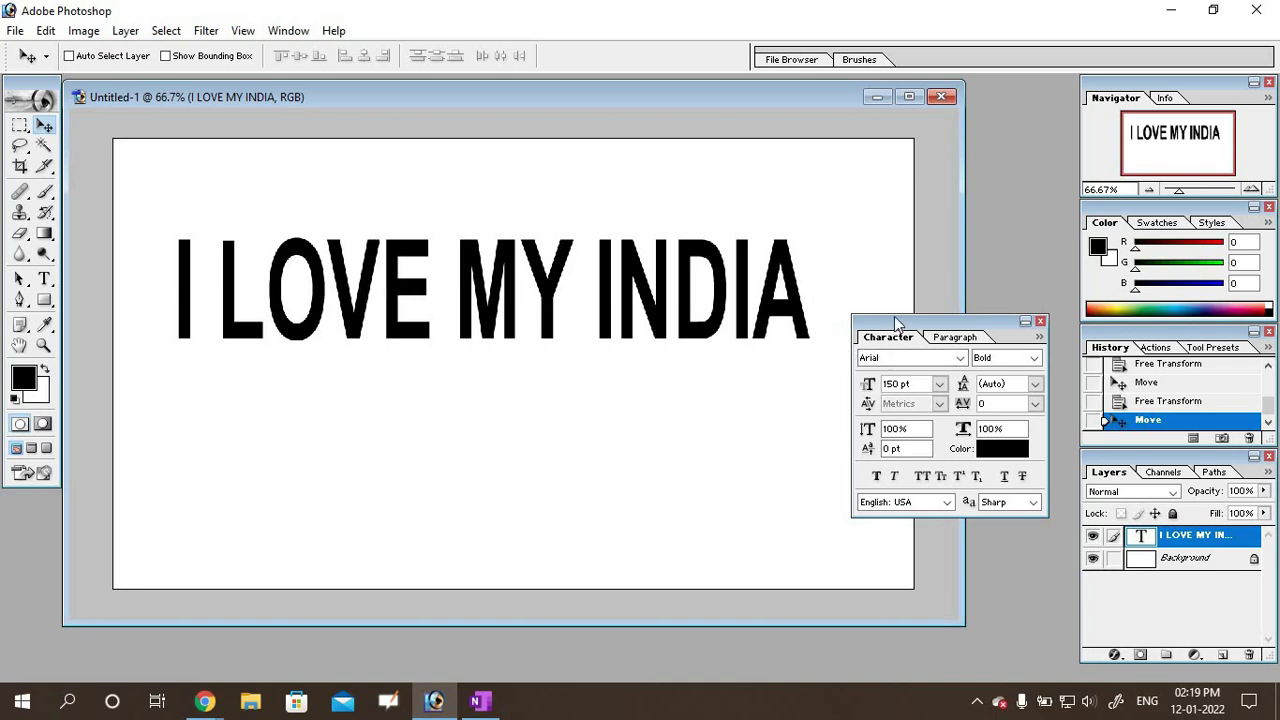
pyautogui.moveTo(885, 340); pyautogui.dragTo(915, 269)
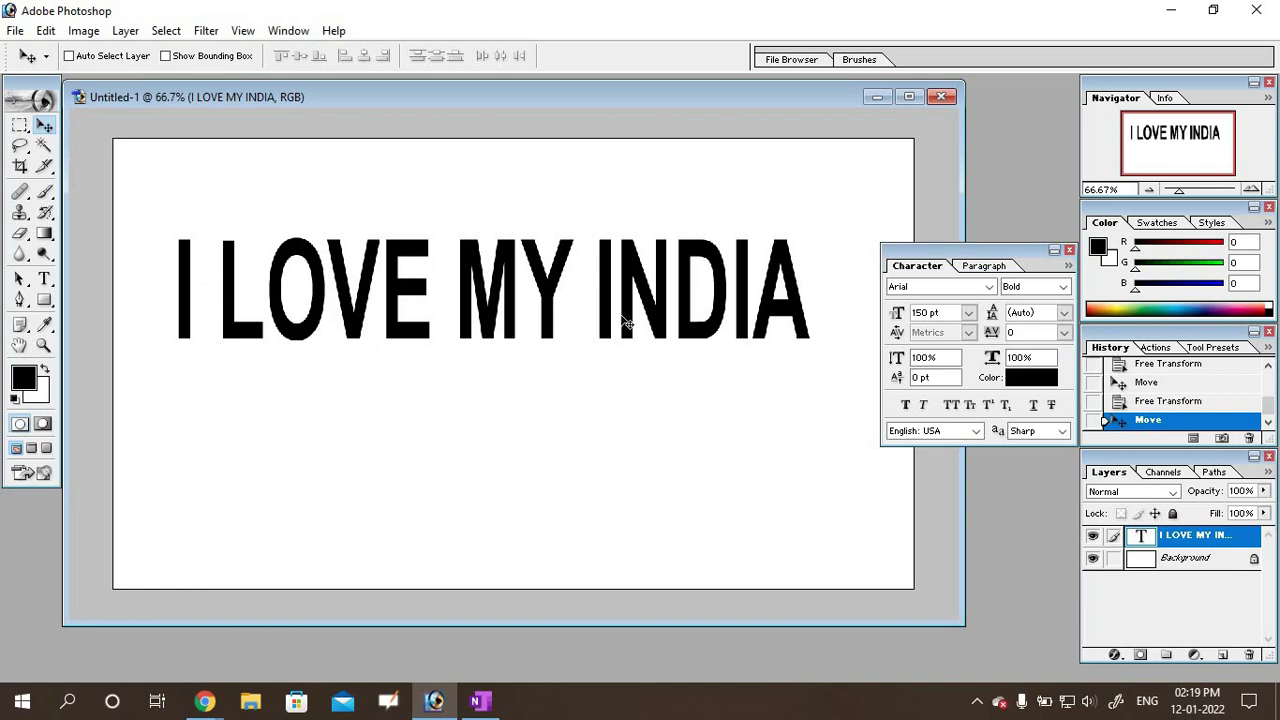
# Step: Try faux bold, italic and underline on the headline, leaving it upright and un-underlined, then open the text colour picker
pyautogui.click(905, 404)
pyautogui.click(923, 405)
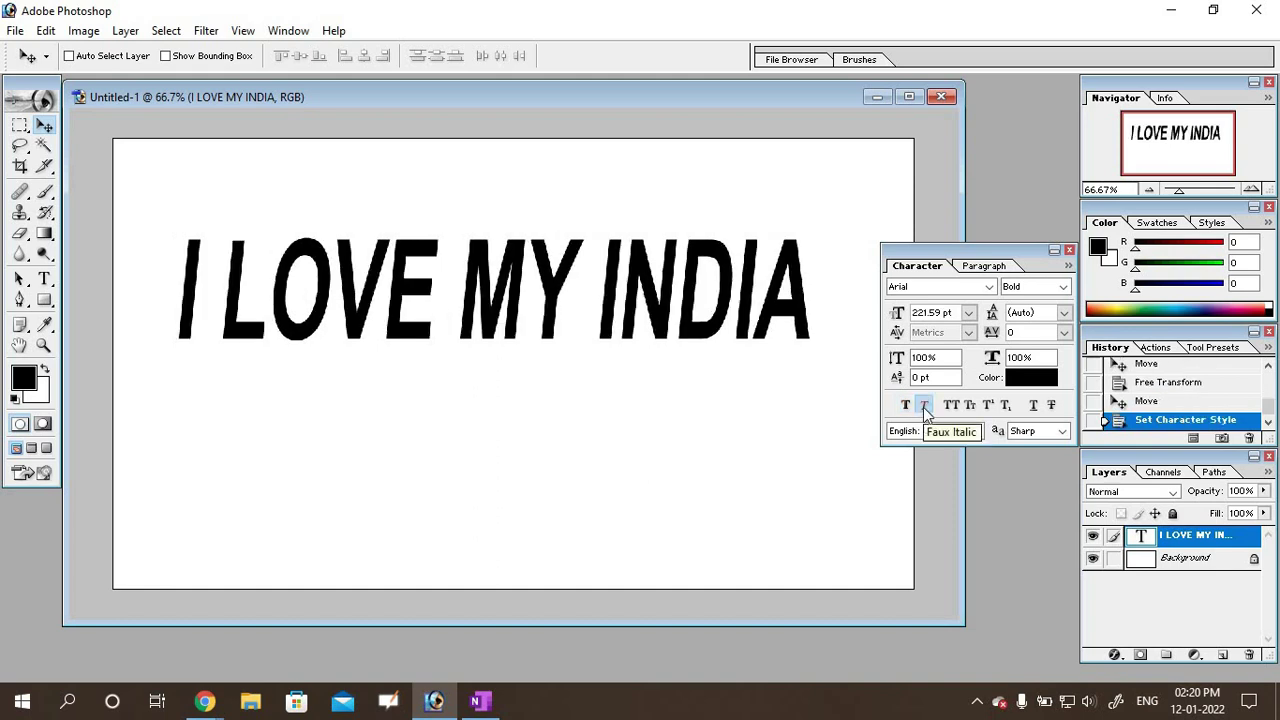
pyautogui.click(924, 405)
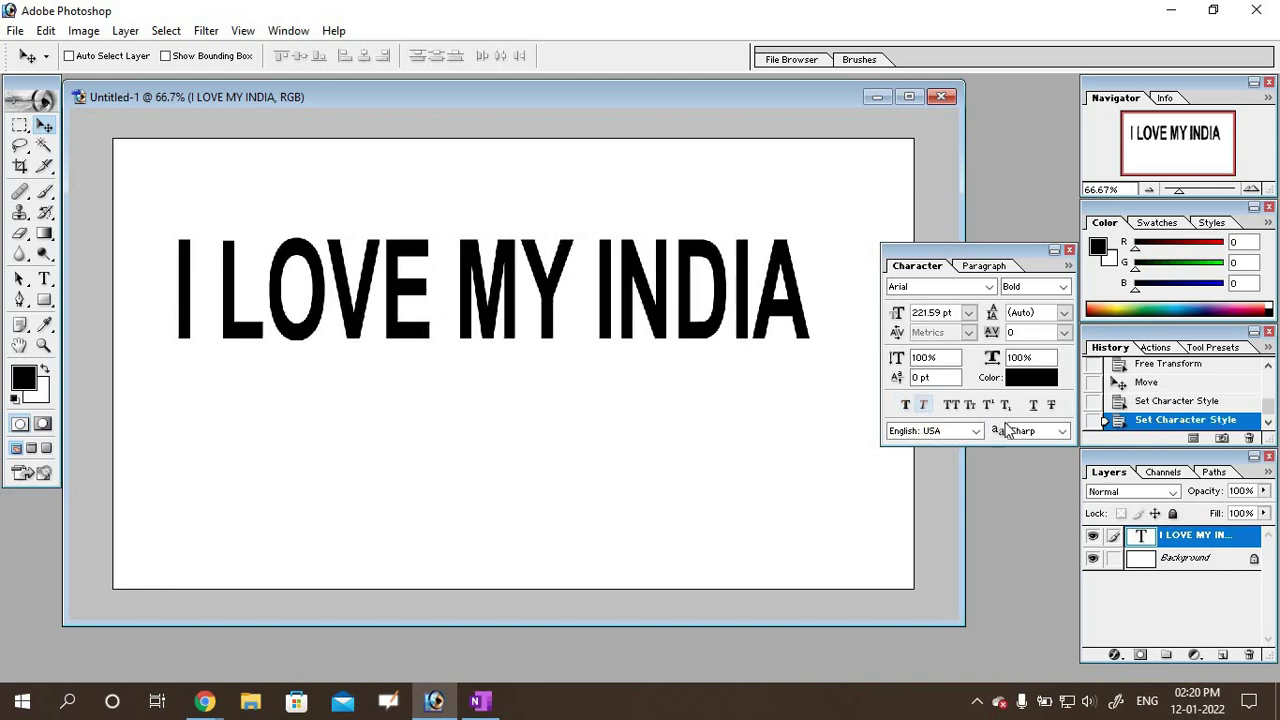
pyautogui.click(1033, 405)
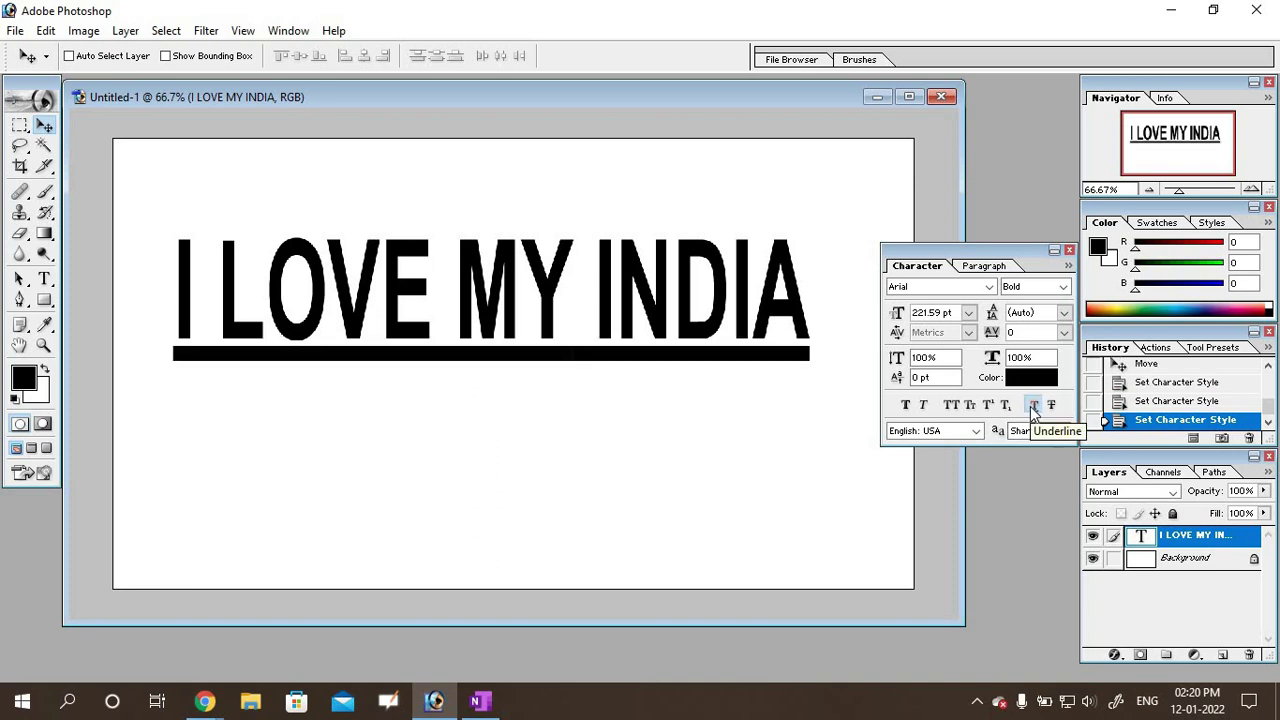
pyautogui.click(1033, 405)
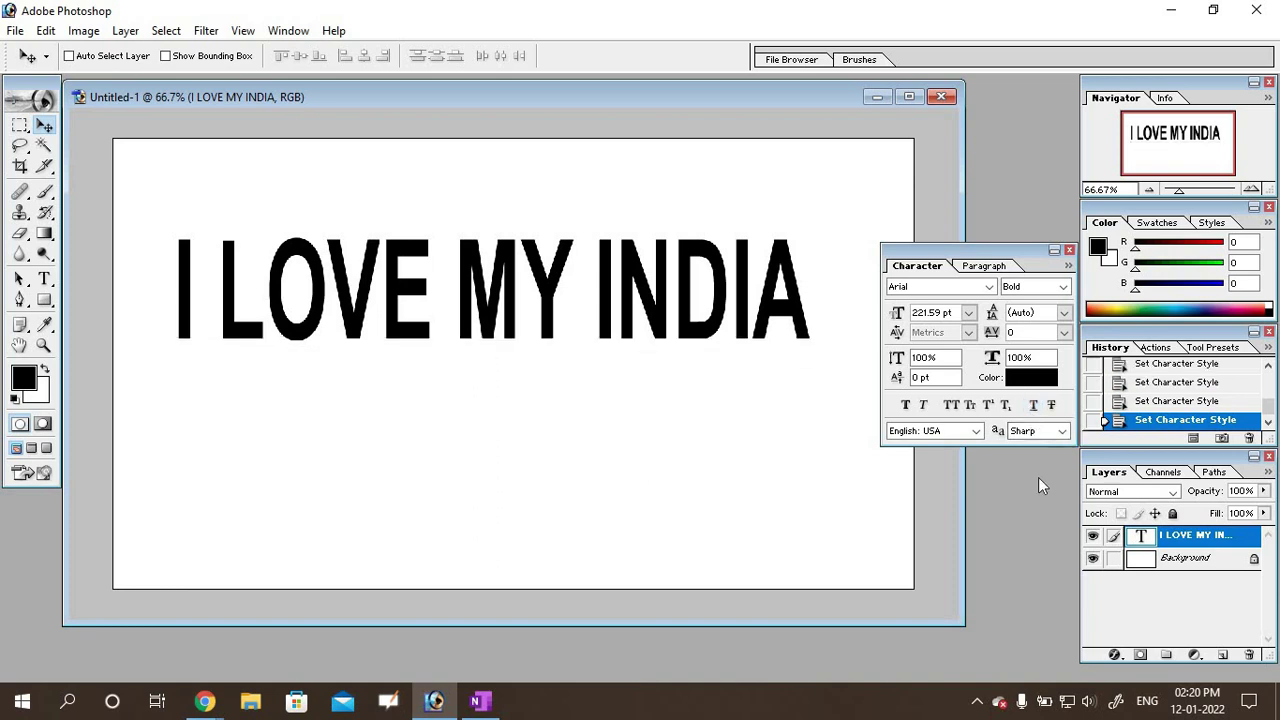
pyautogui.click(1037, 377)
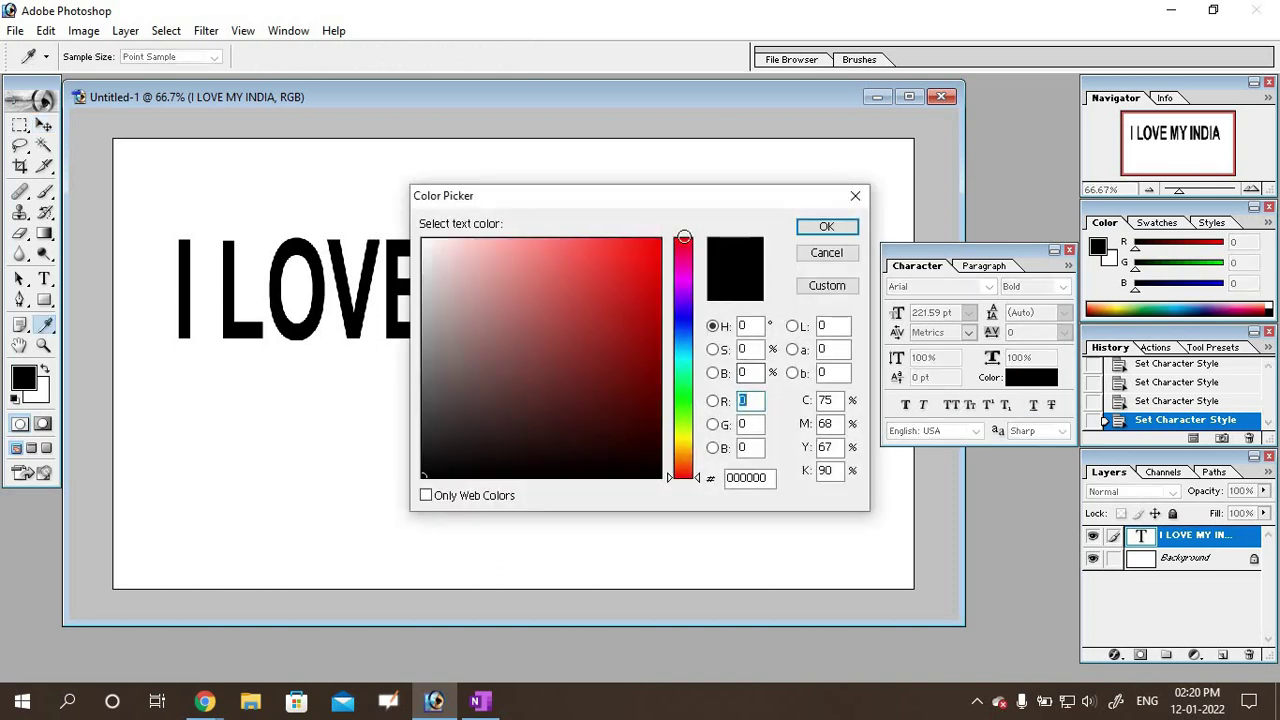
# Step: Colour the I LOVE MY INDIA headline red (FF0000) and move the Character panel up and right
pyautogui.click(659, 239)
pyautogui.click(826, 226)
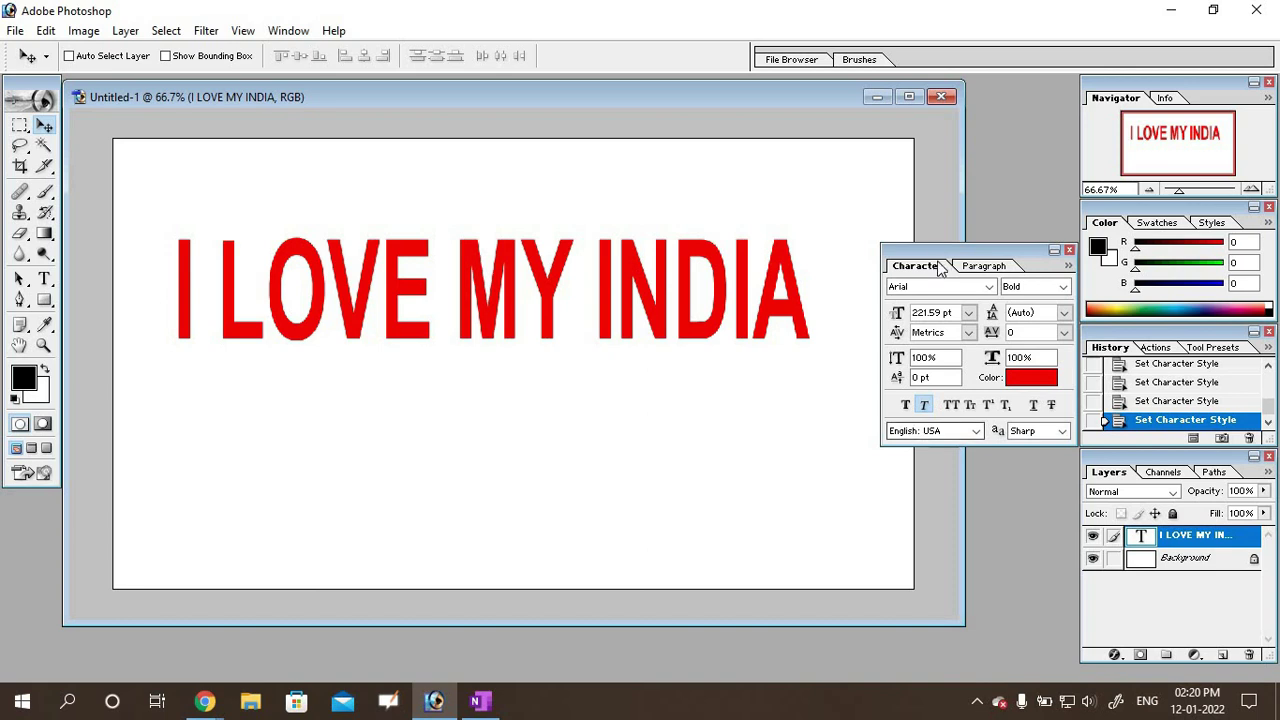
pyautogui.moveTo(931, 256); pyautogui.dragTo(953, 228)
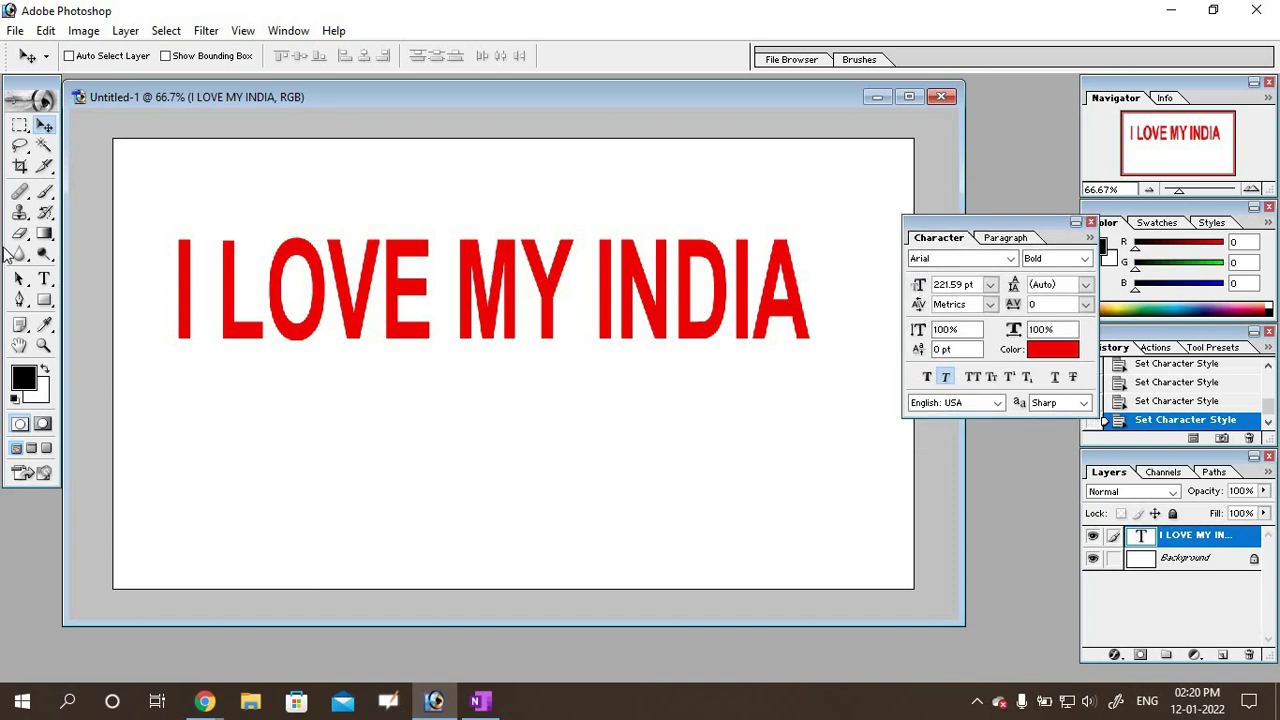
pyautogui.click(44, 279)
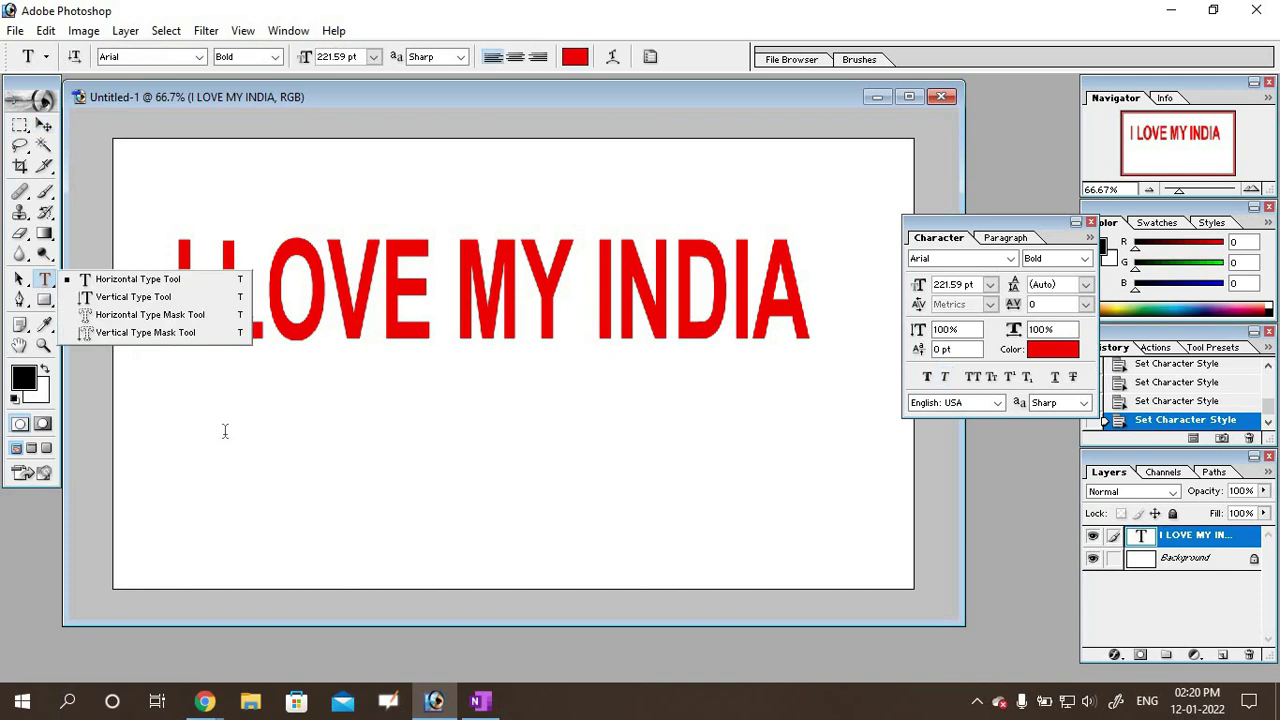
# Step: Move the I LOVE MY INDIA title up toward the top of the canvas
pyautogui.click(130, 280)
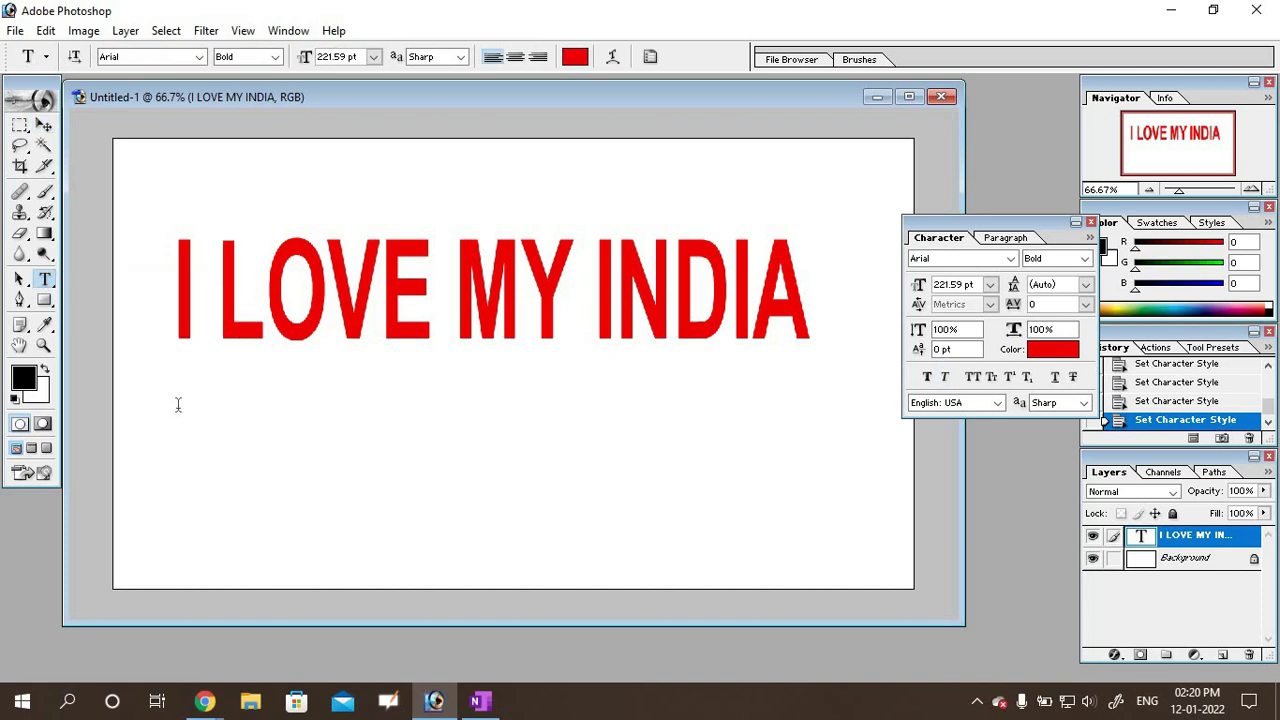
pyautogui.click(178, 404)
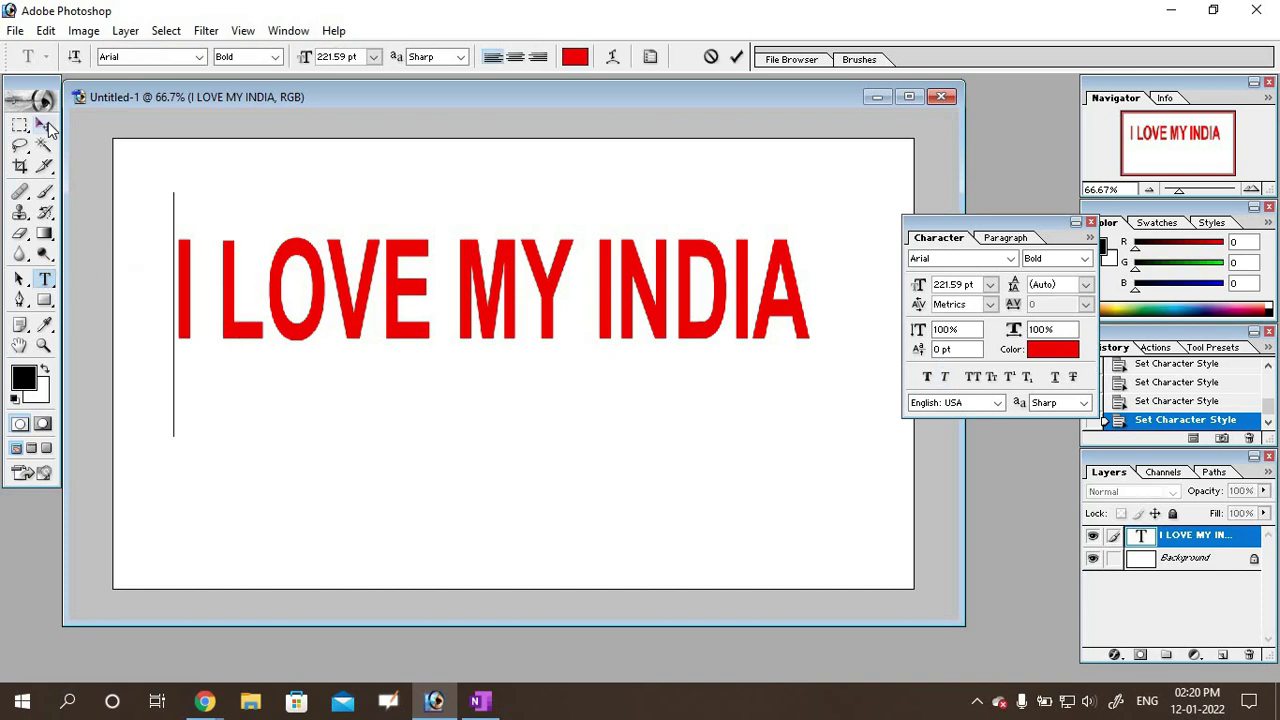
pyautogui.click(44, 124)
pyautogui.moveTo(282, 297); pyautogui.dragTo(280, 216)
# Step: Add a 60 pt trial text layer with test letters, then erase and discard it
pyautogui.click(45, 282)
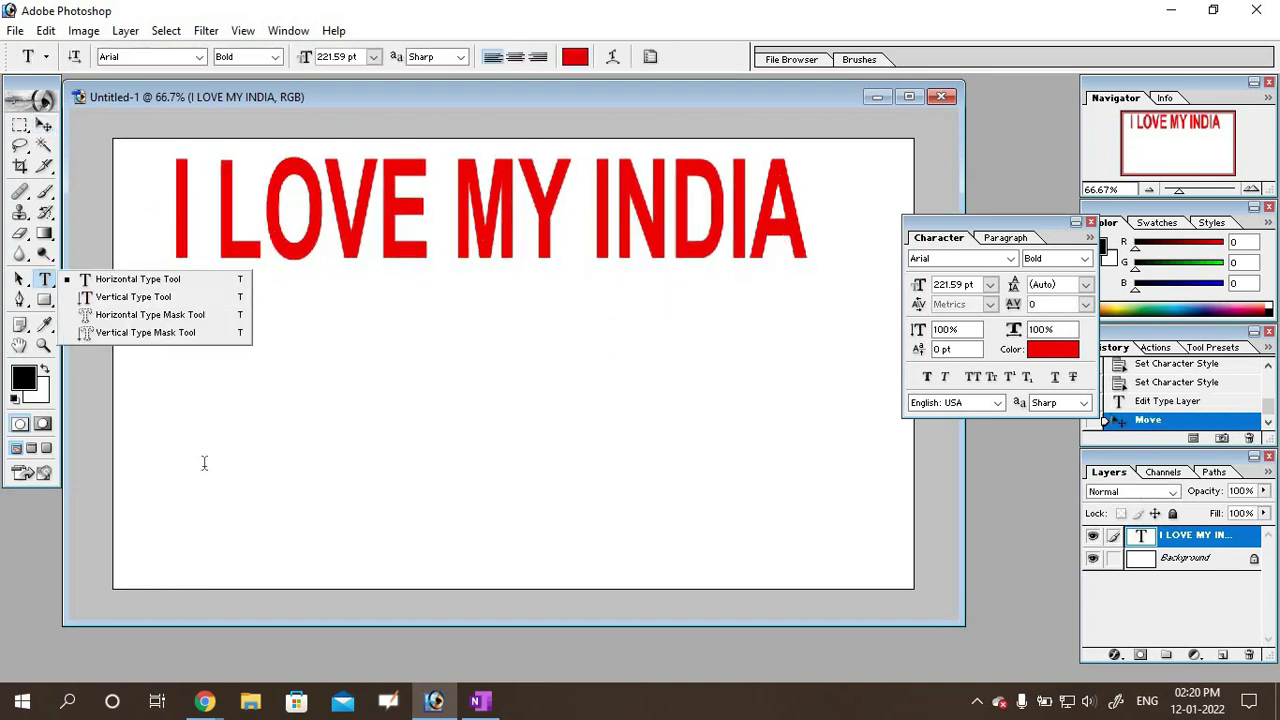
pyautogui.click(201, 462)
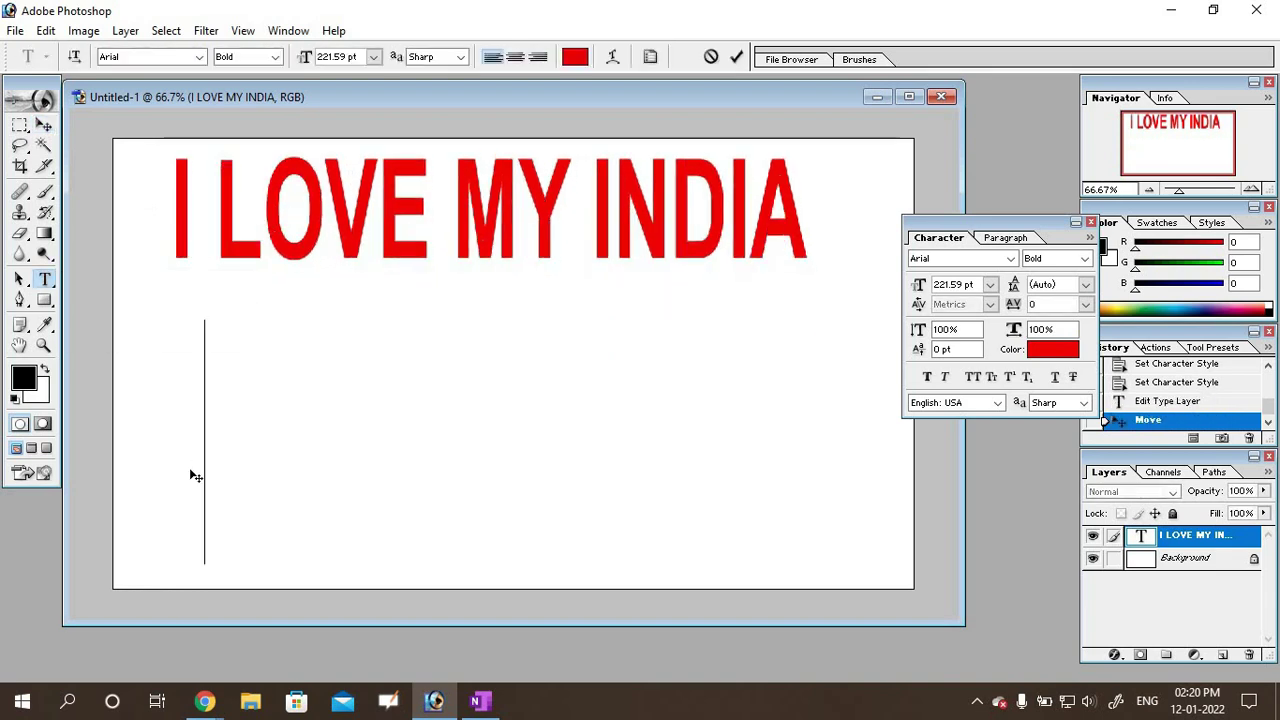
pyautogui.click(376, 58)
pyautogui.click(370, 356)
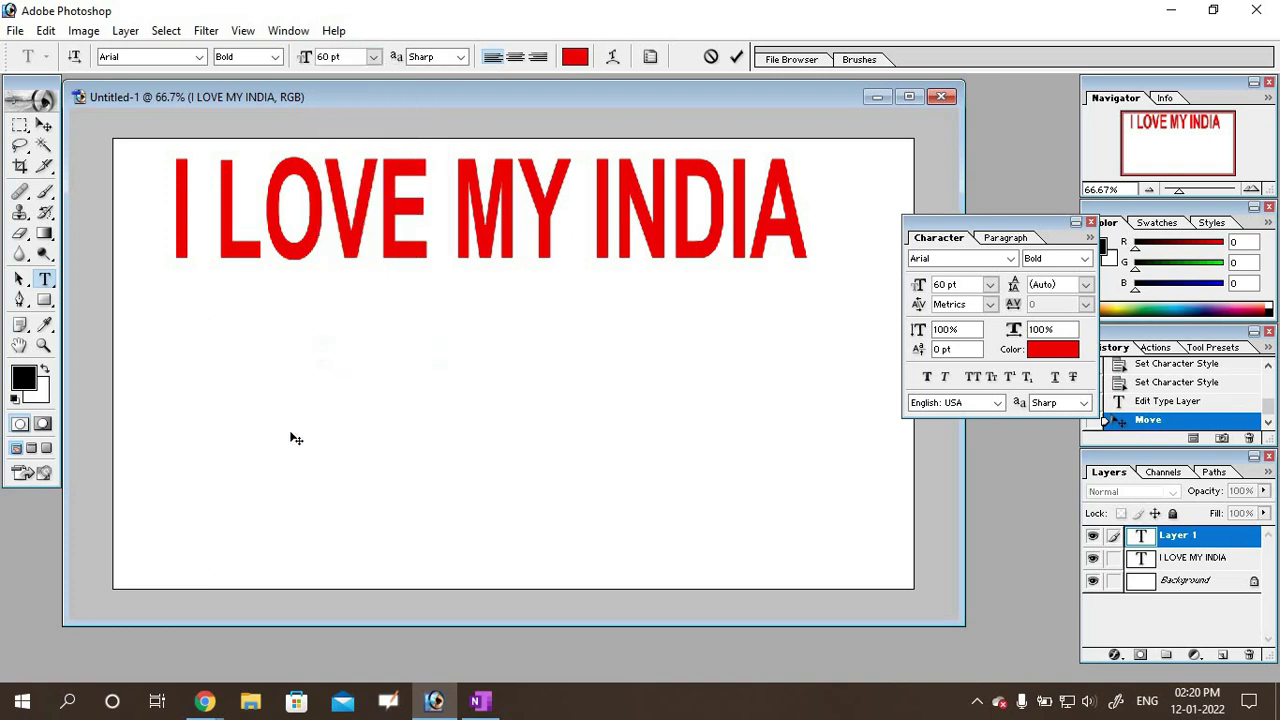
pyautogui.moveTo(296, 438); pyautogui.dragTo(241, 406)
pyautogui.write('JSDSDHJ')
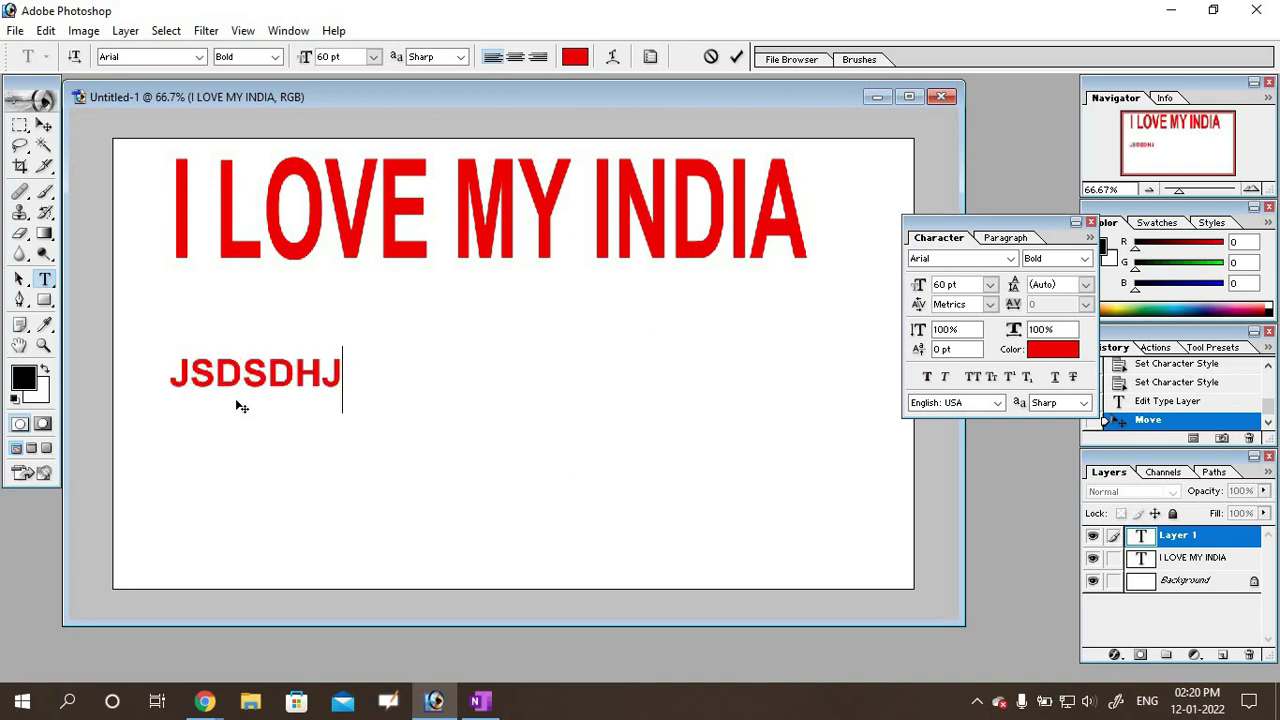
pyautogui.write('FJDH')
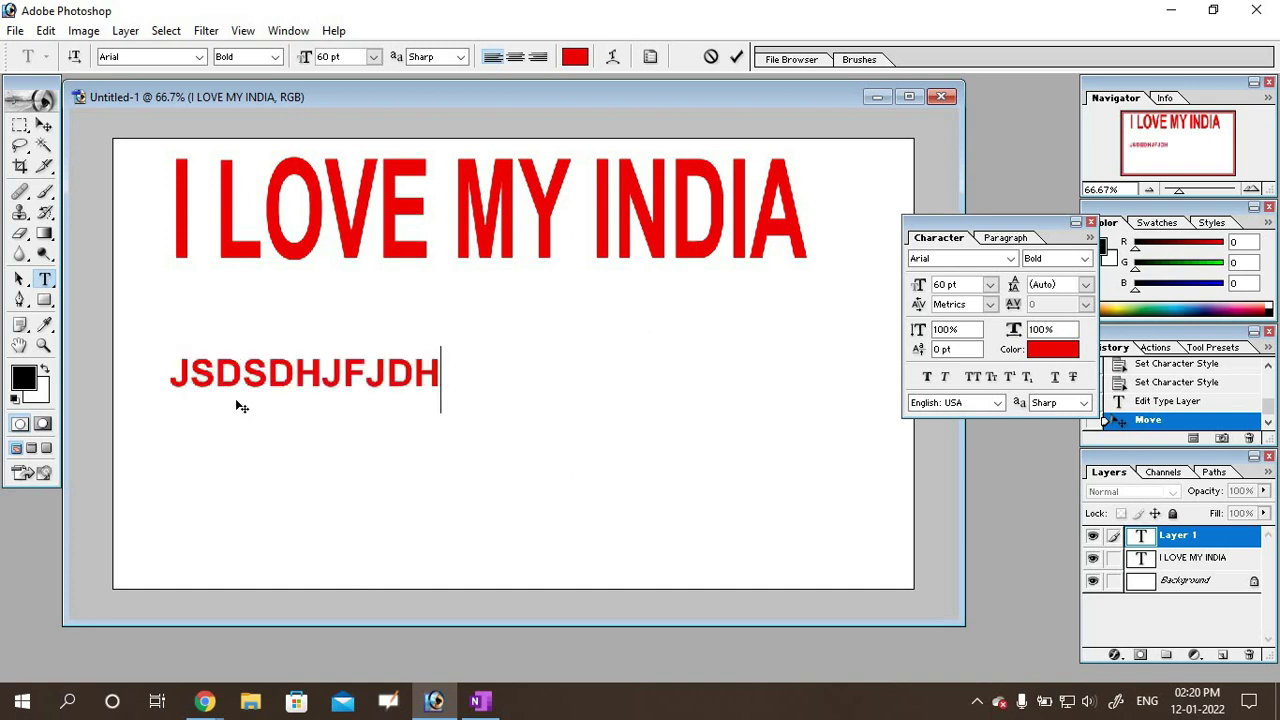
pyautogui.write('DGHF')
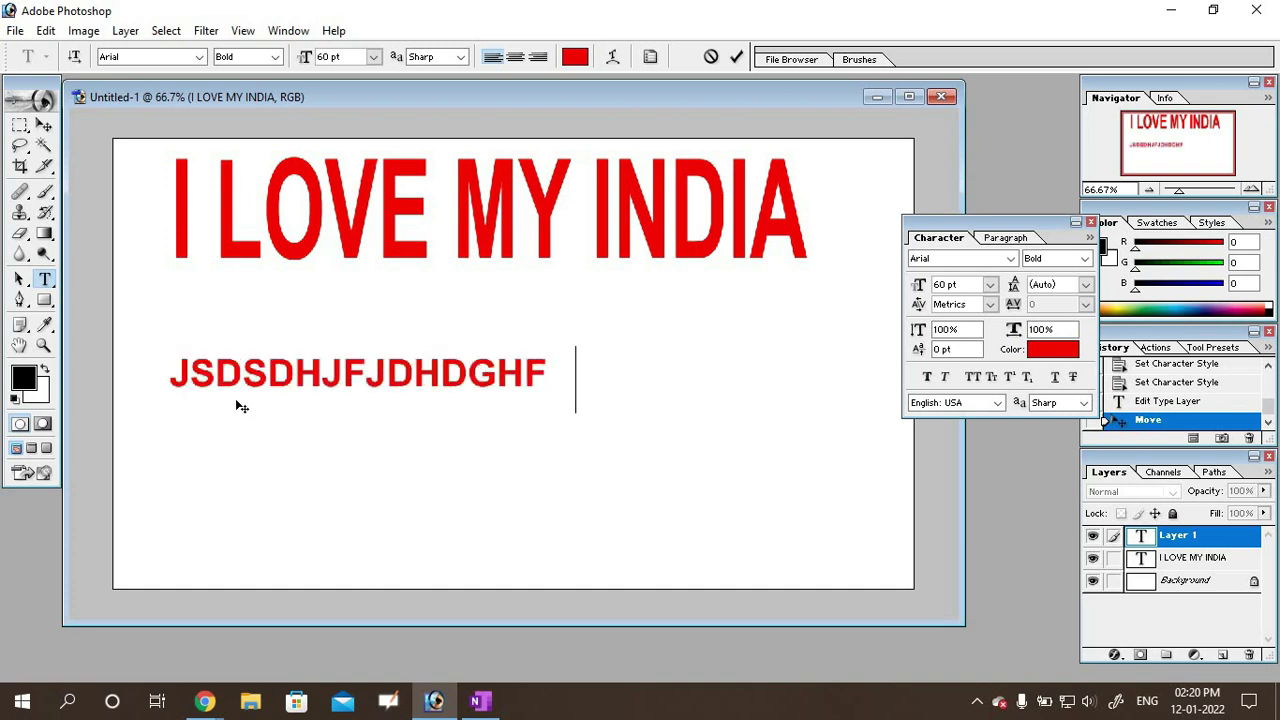
pyautogui.write('GHFHG')
pyautogui.press('BackSpace')
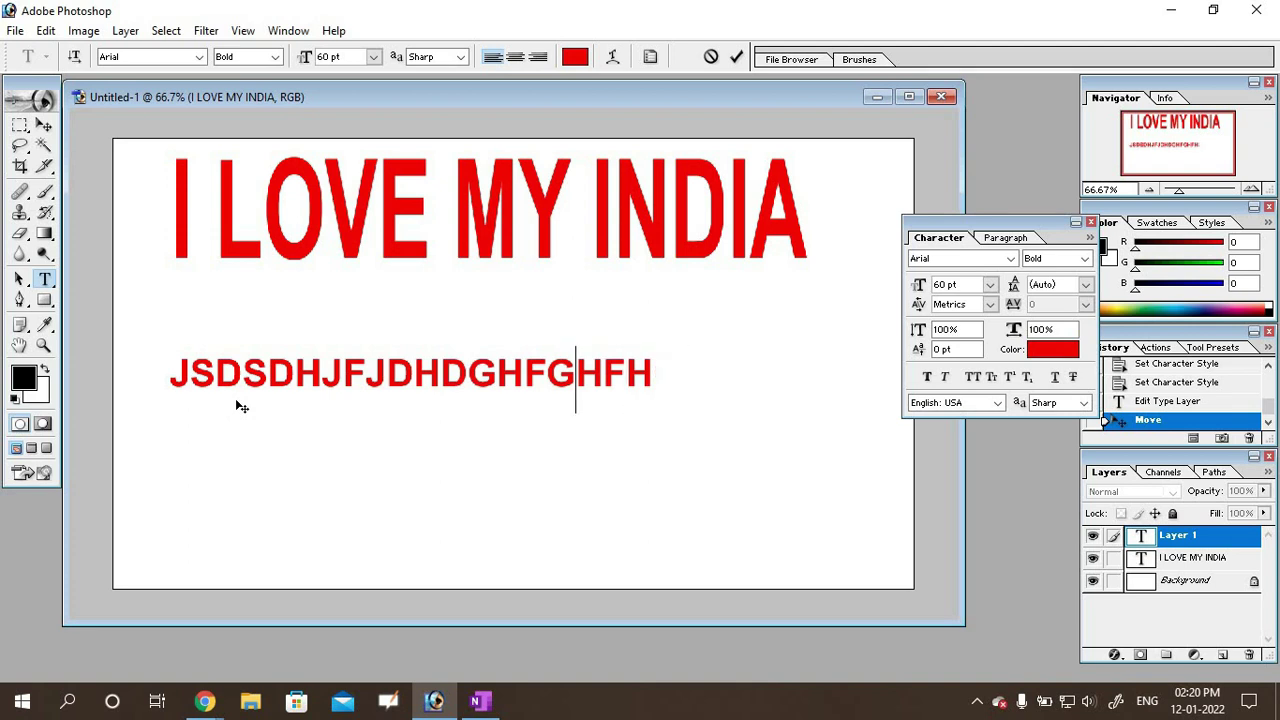
pyautogui.press('BackSpace')
pyautogui.press('BackSpace')
pyautogui.press('BackSpace')
pyautogui.press('BackSpace')
pyautogui.press('BackSpace')
pyautogui.press('Escape')
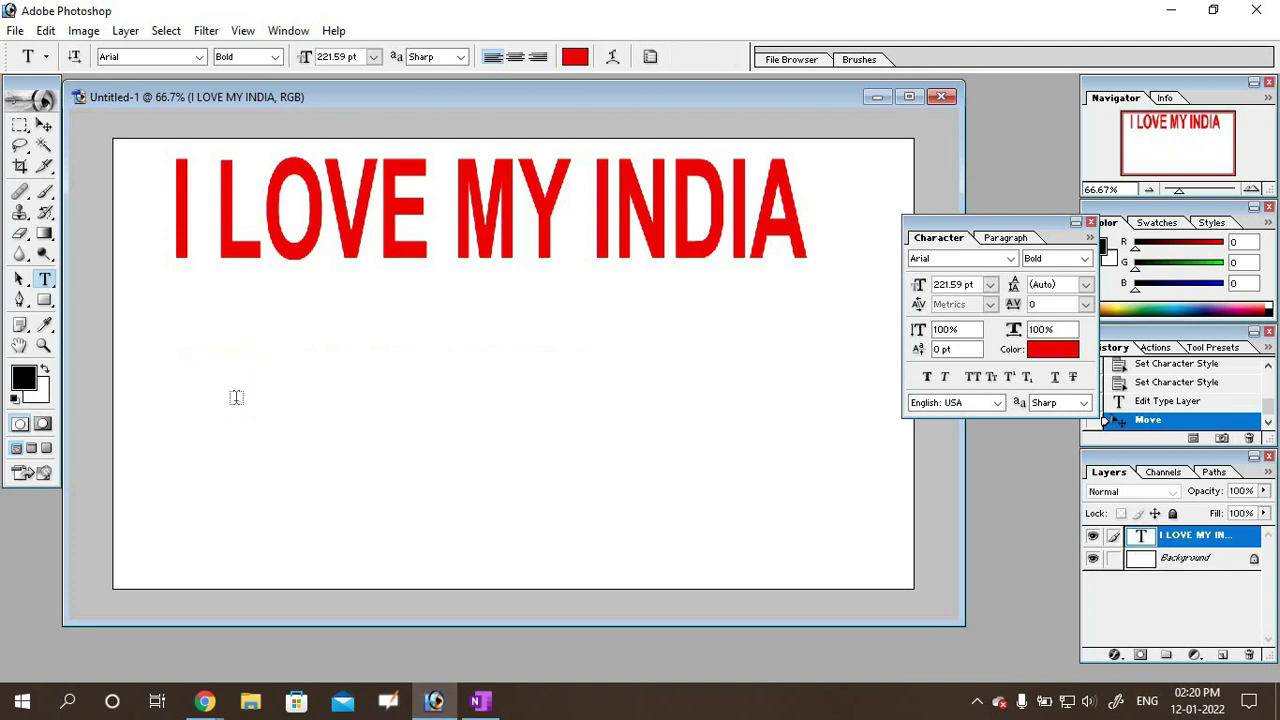
pyautogui.click(179, 332)
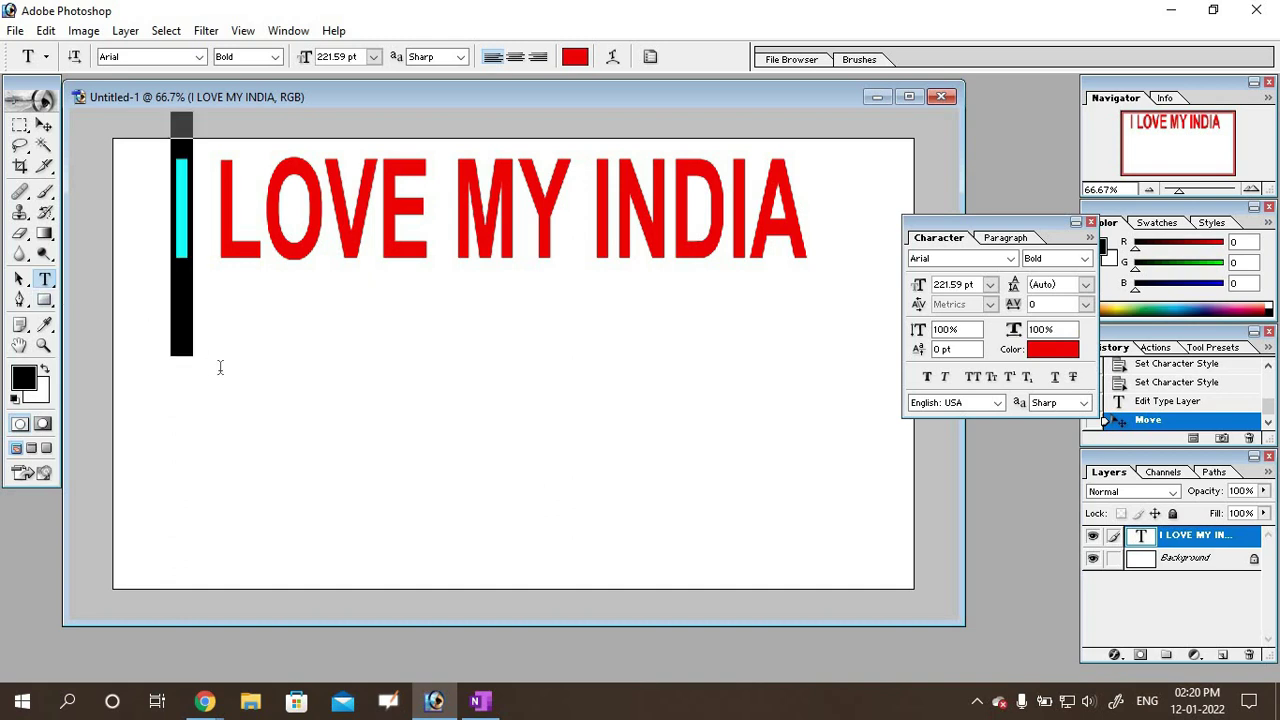
pyautogui.hotkey('ctrl', 'a')
pyautogui.click(44, 124)
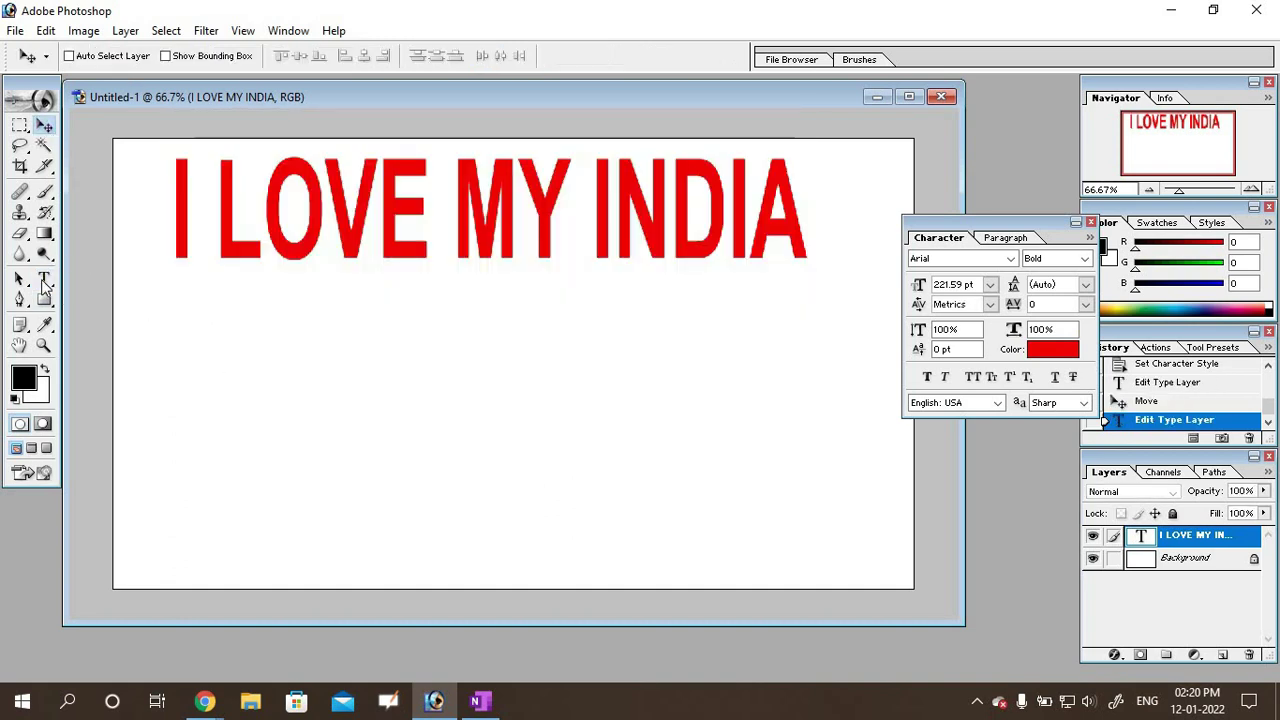
pyautogui.click(44, 279)
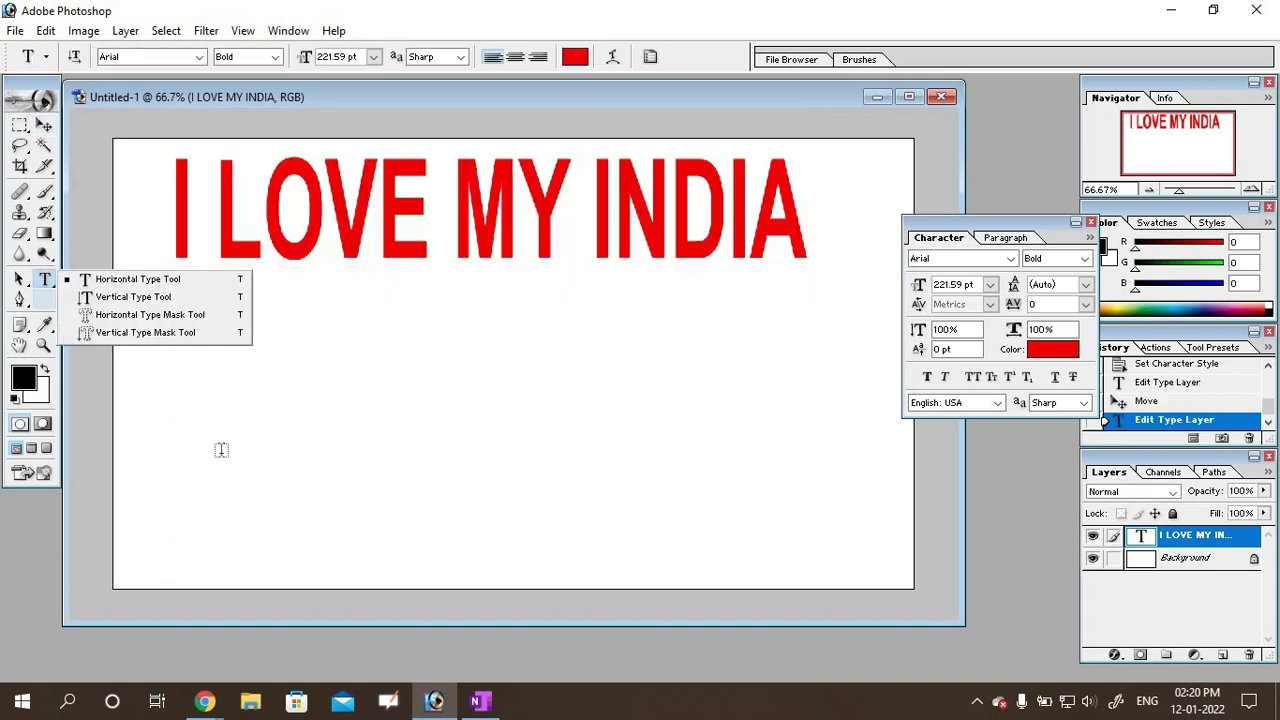
pyautogui.click(98, 281)
pyautogui.moveTo(165, 396); pyautogui.dragTo(657, 527)
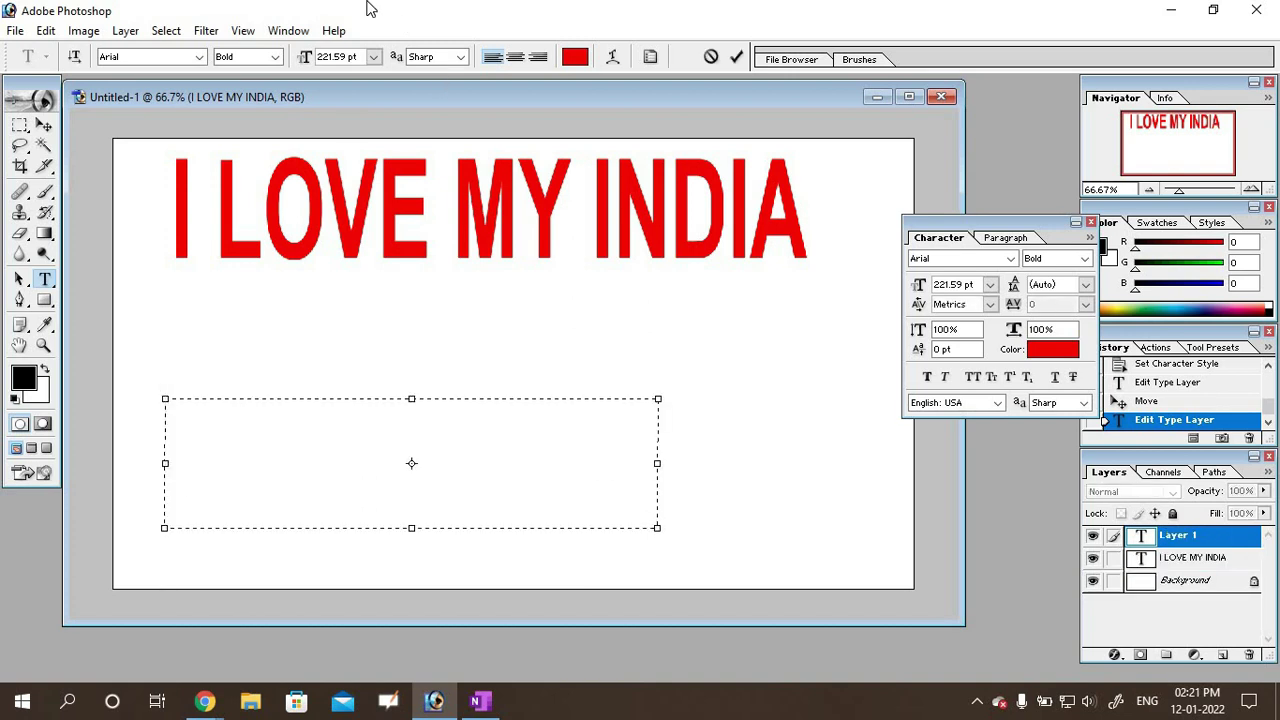
pyautogui.click(373, 56)
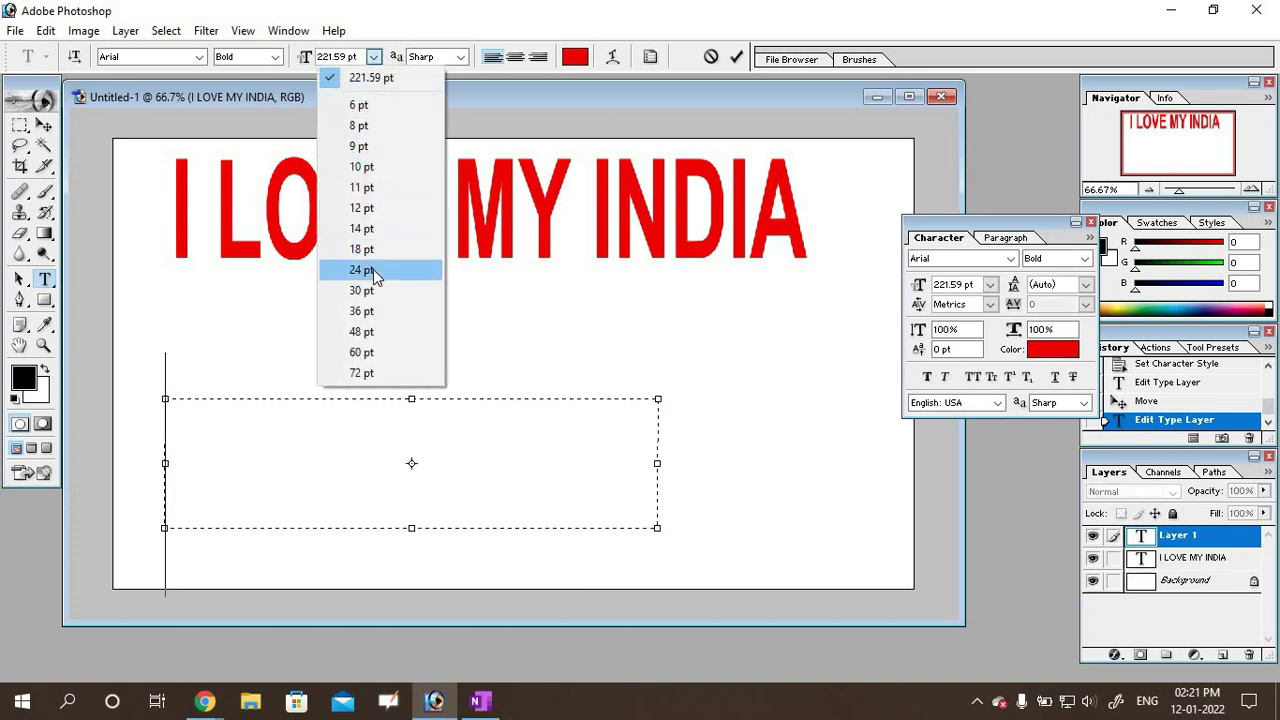
pyautogui.click(373, 269)
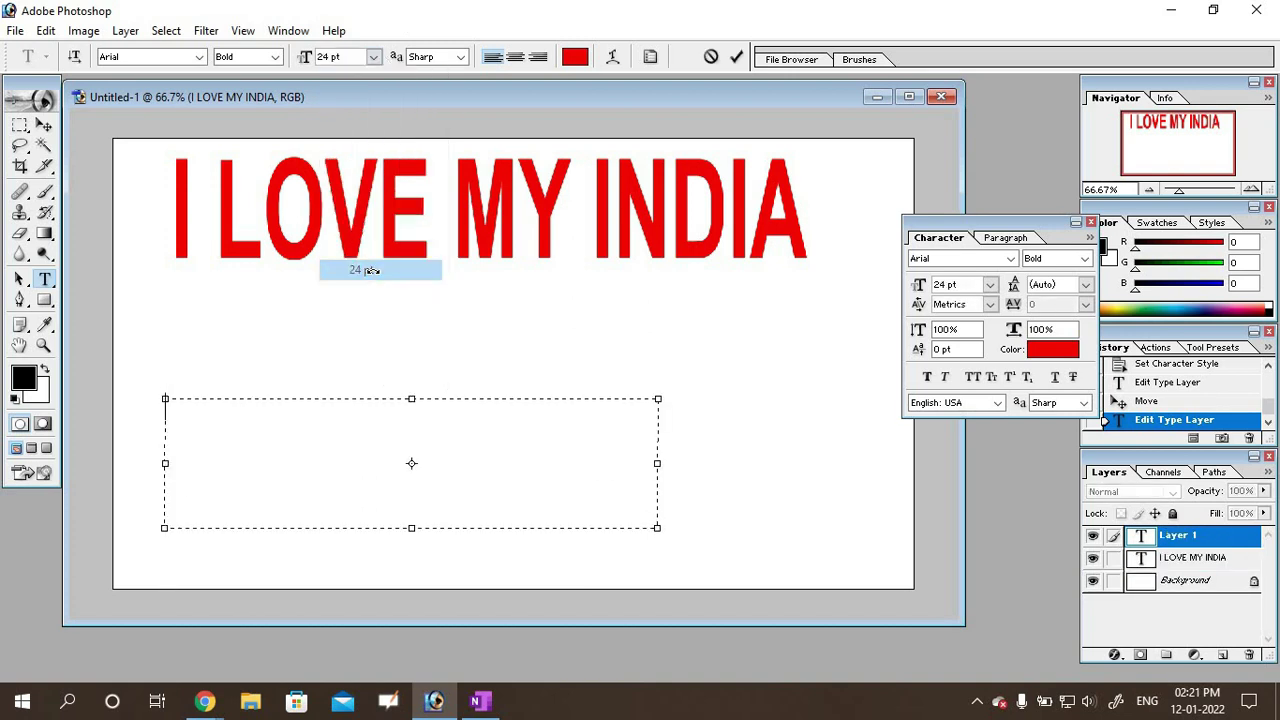
pyautogui.click(373, 57)
pyautogui.click(375, 334)
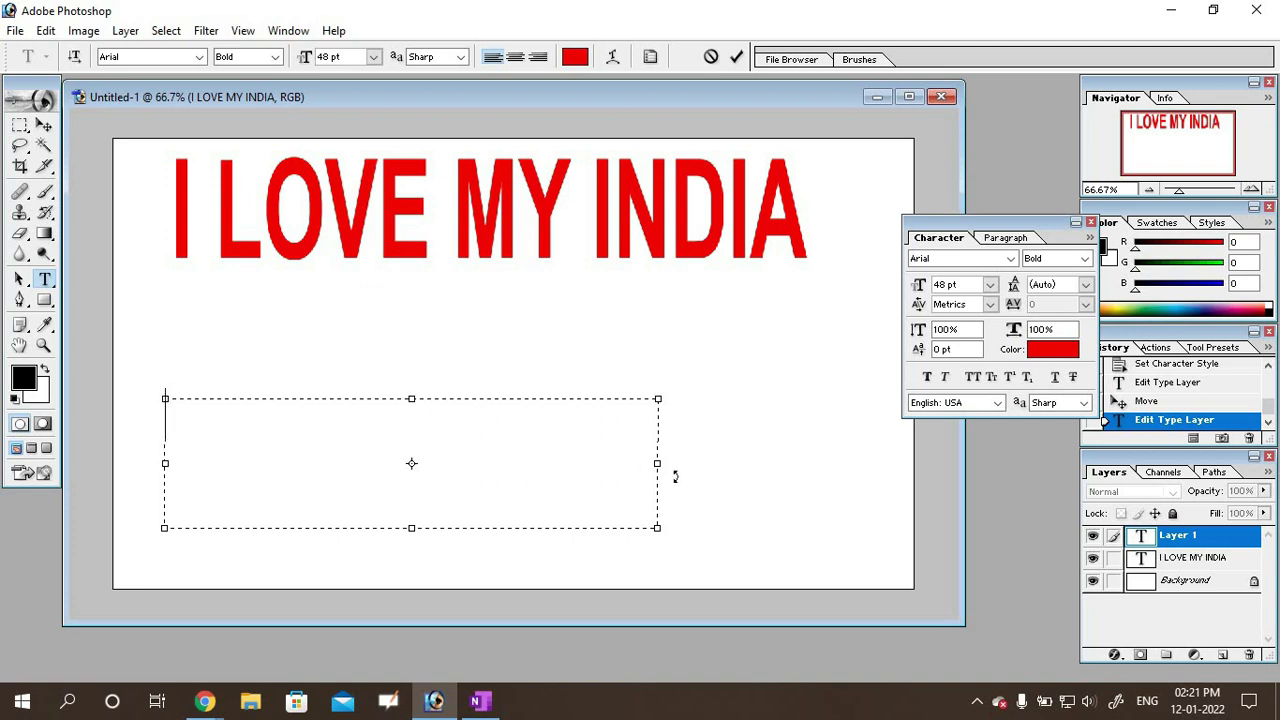
pyautogui.press('Escape')
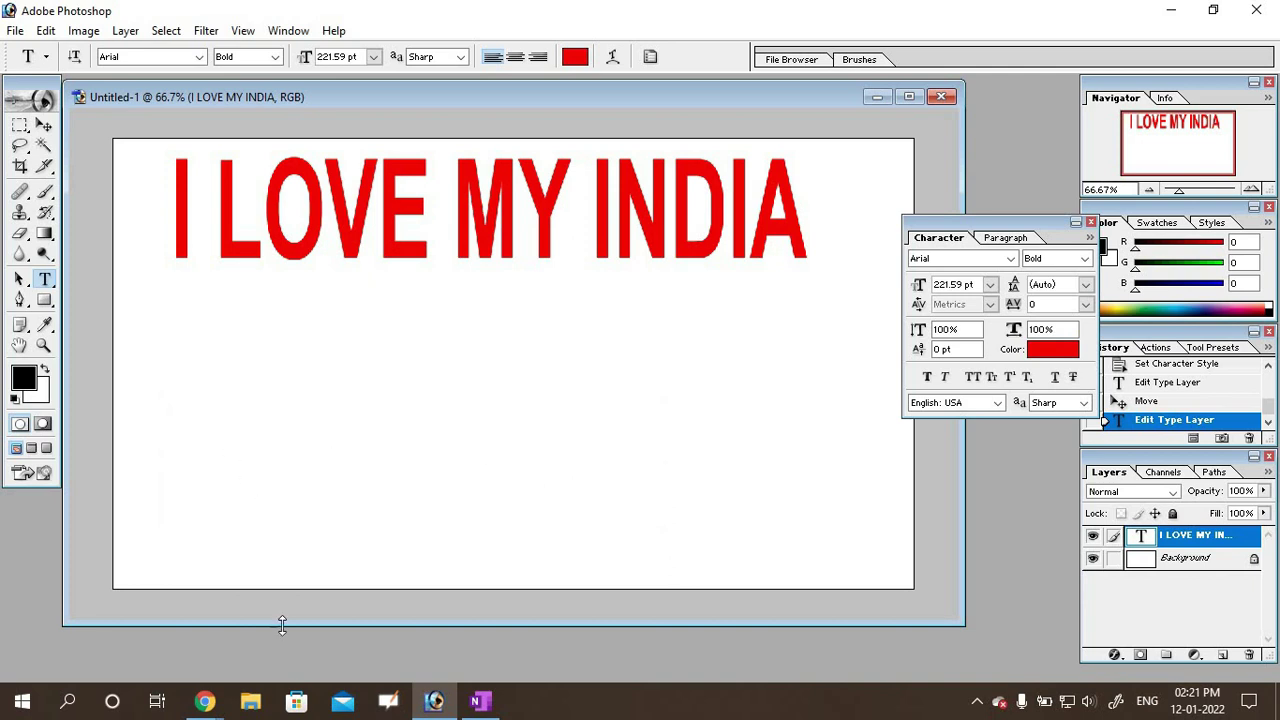
pyautogui.moveTo(203, 701)
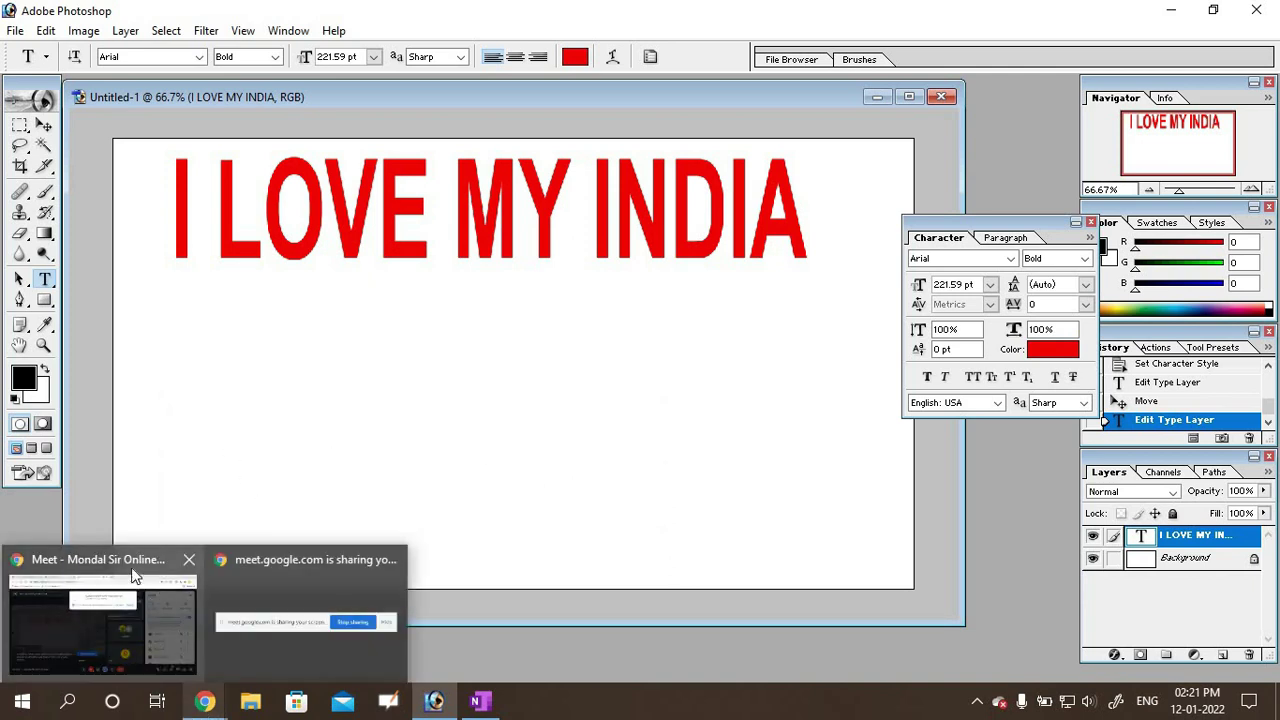
pyautogui.click(100, 615)
pyautogui.click(434, 700)
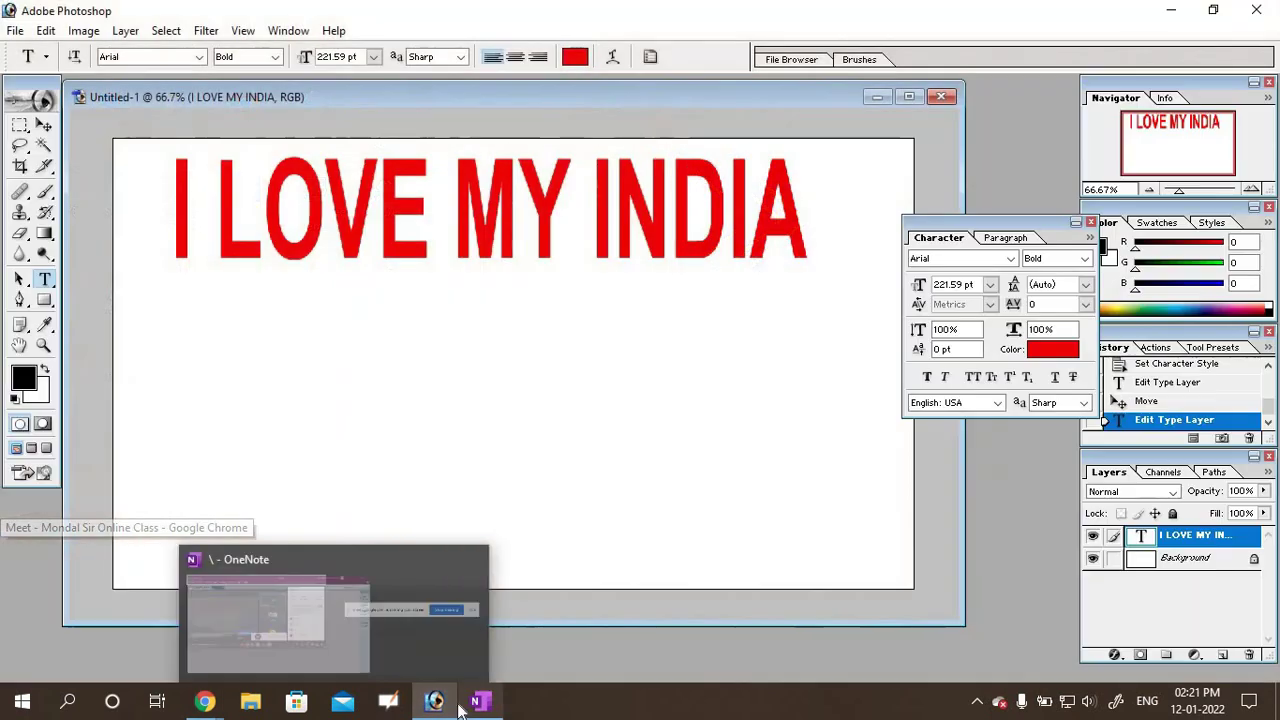
# Step: Create a white 1280 x 720 HDTV 720P document named Untitled-2
pyautogui.click(15, 31)
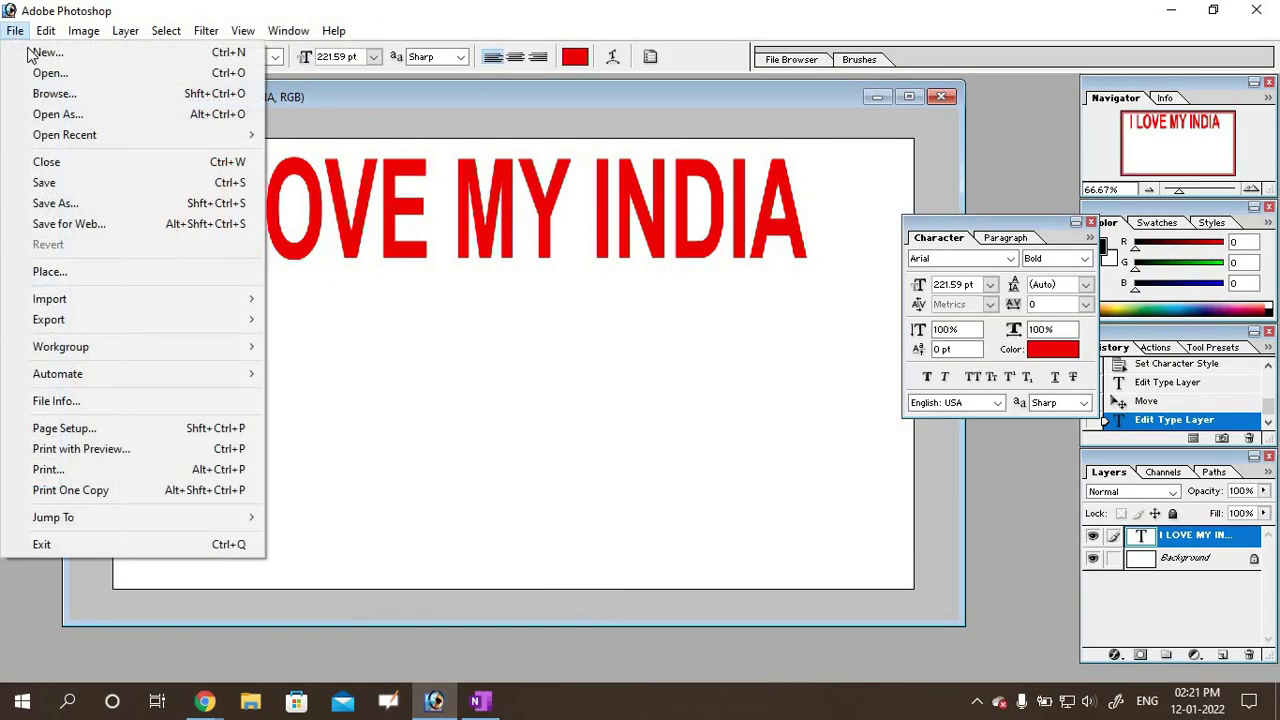
pyautogui.click(38, 50)
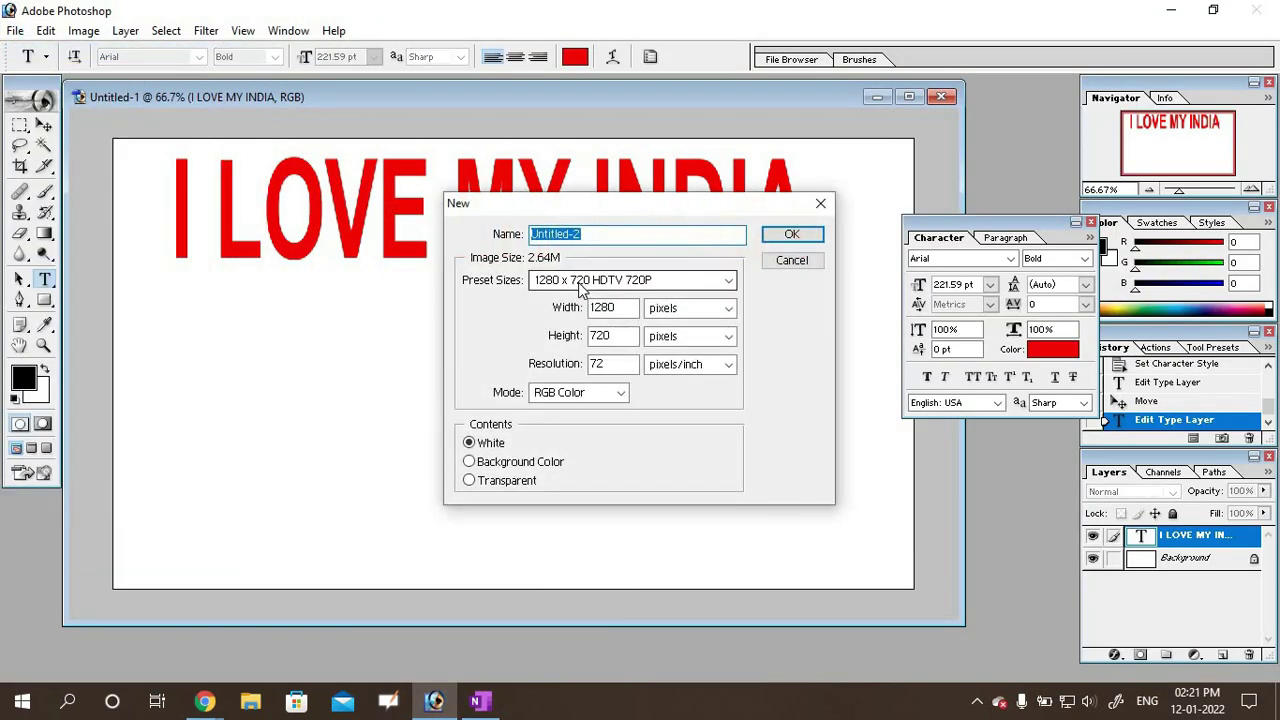
pyautogui.click(575, 283)
pyautogui.click(593, 323)
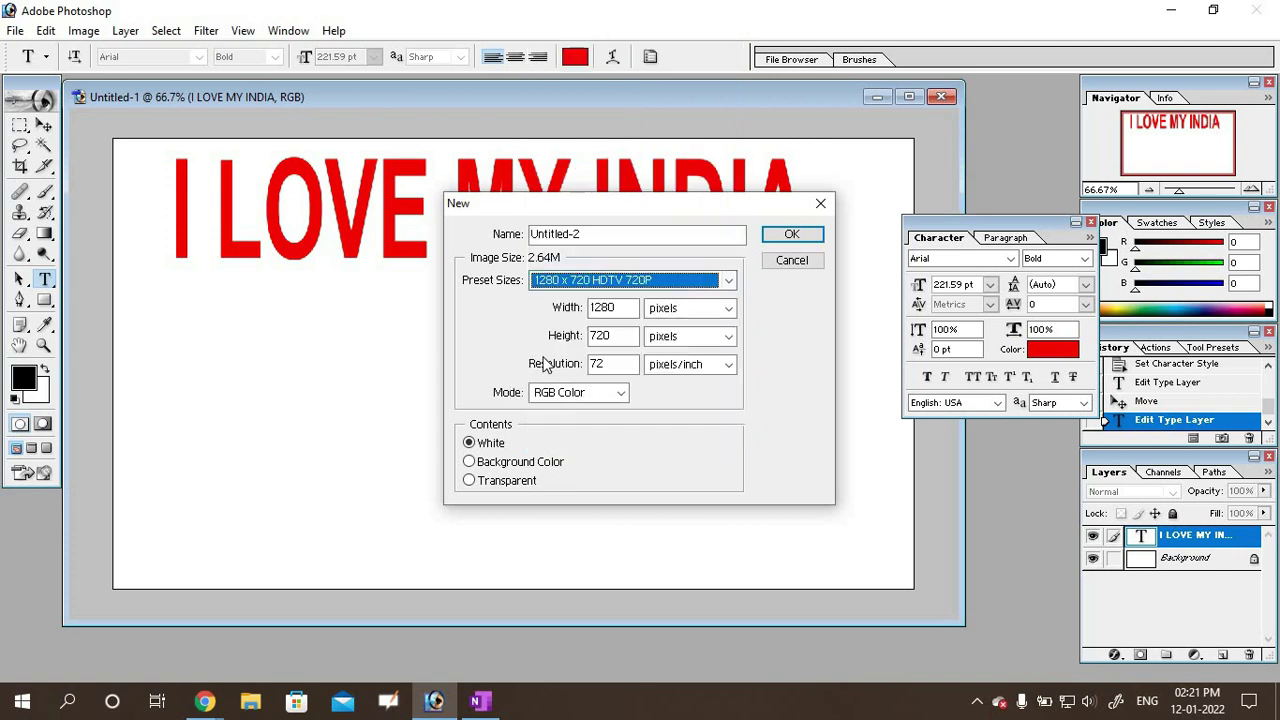
pyautogui.click(720, 282)
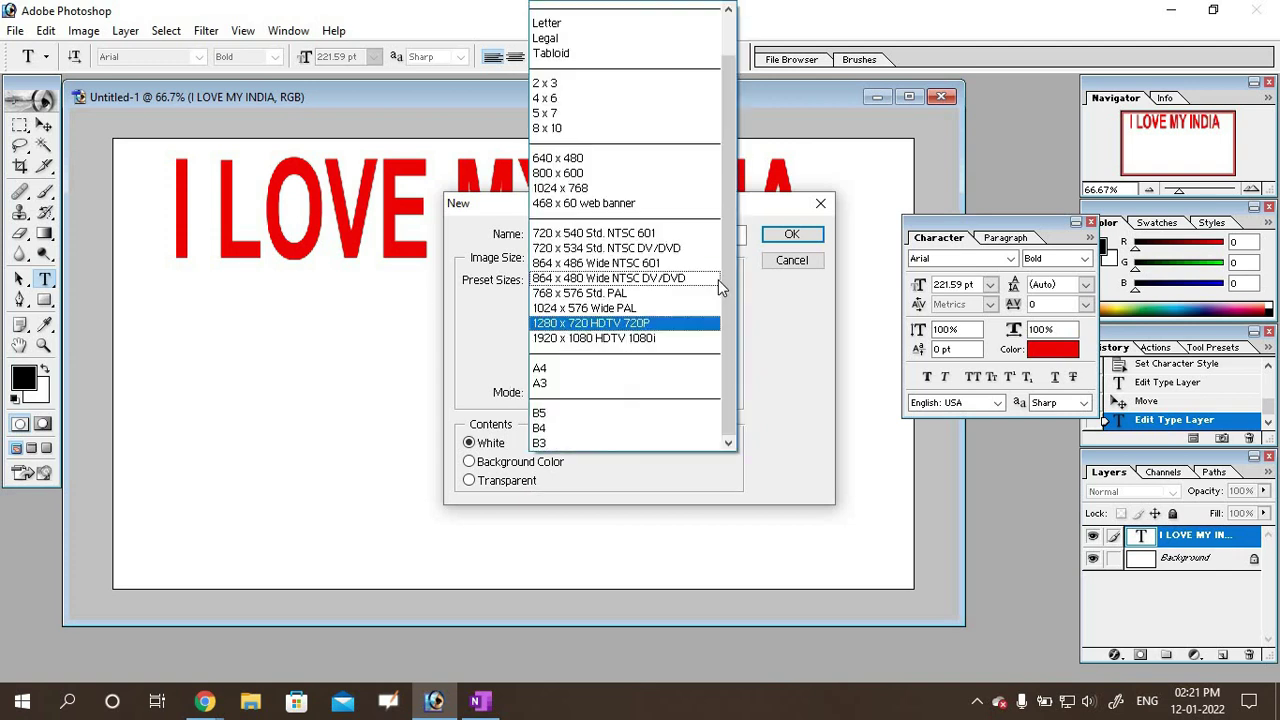
pyautogui.click(490, 326)
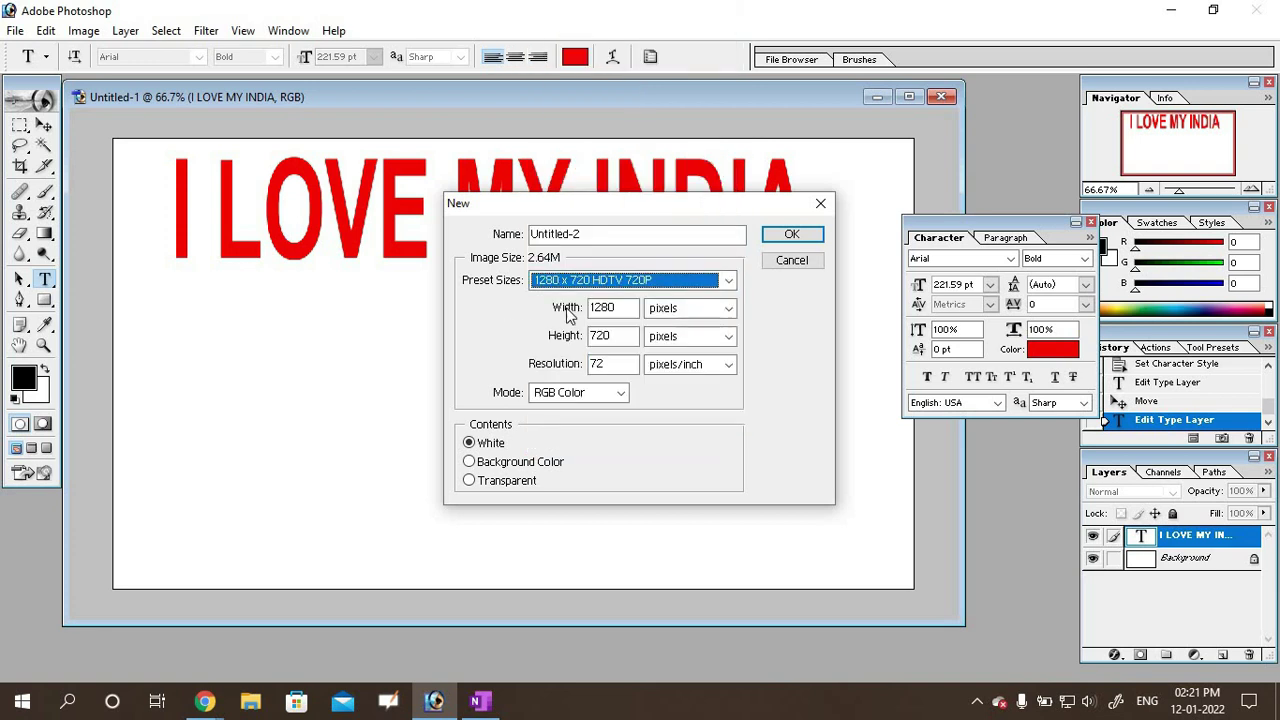
pyautogui.moveTo(606, 203)
pyautogui.mouseDown()
pyautogui.moveTo(485, 284)
pyautogui.moveTo(415, 282)
pyautogui.mouseUp()
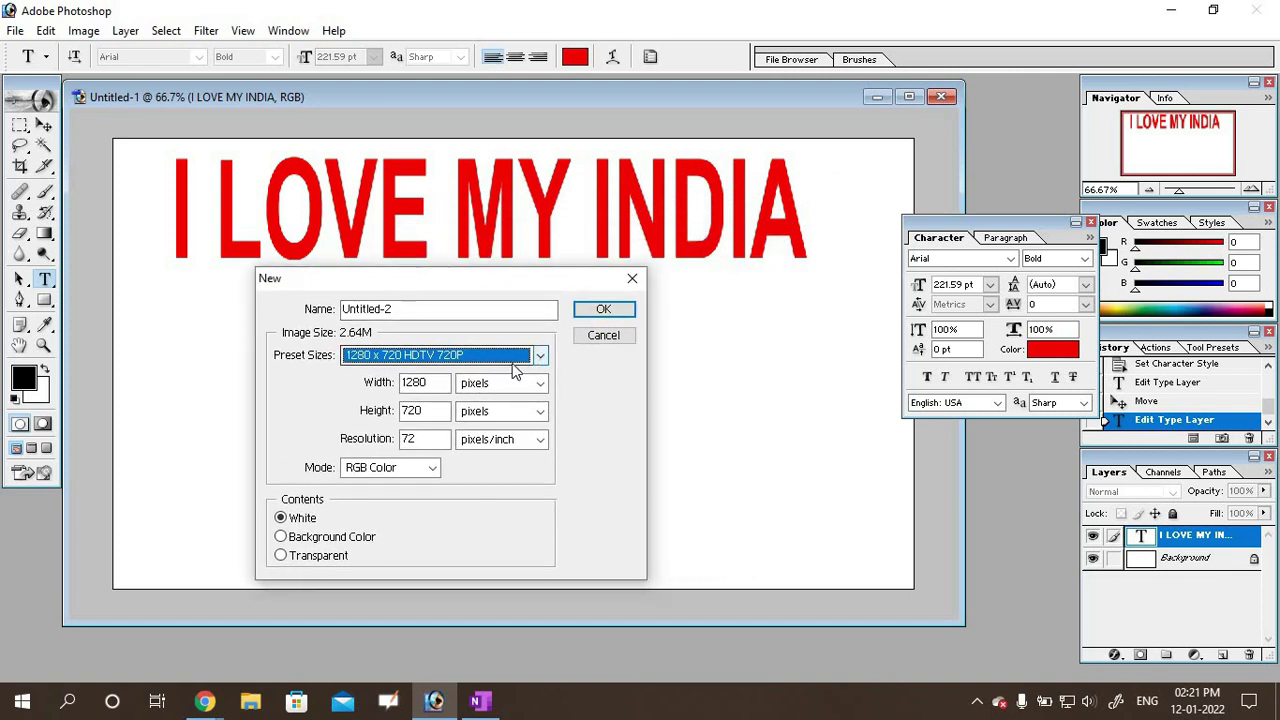
pyautogui.doubleClick(428, 383)
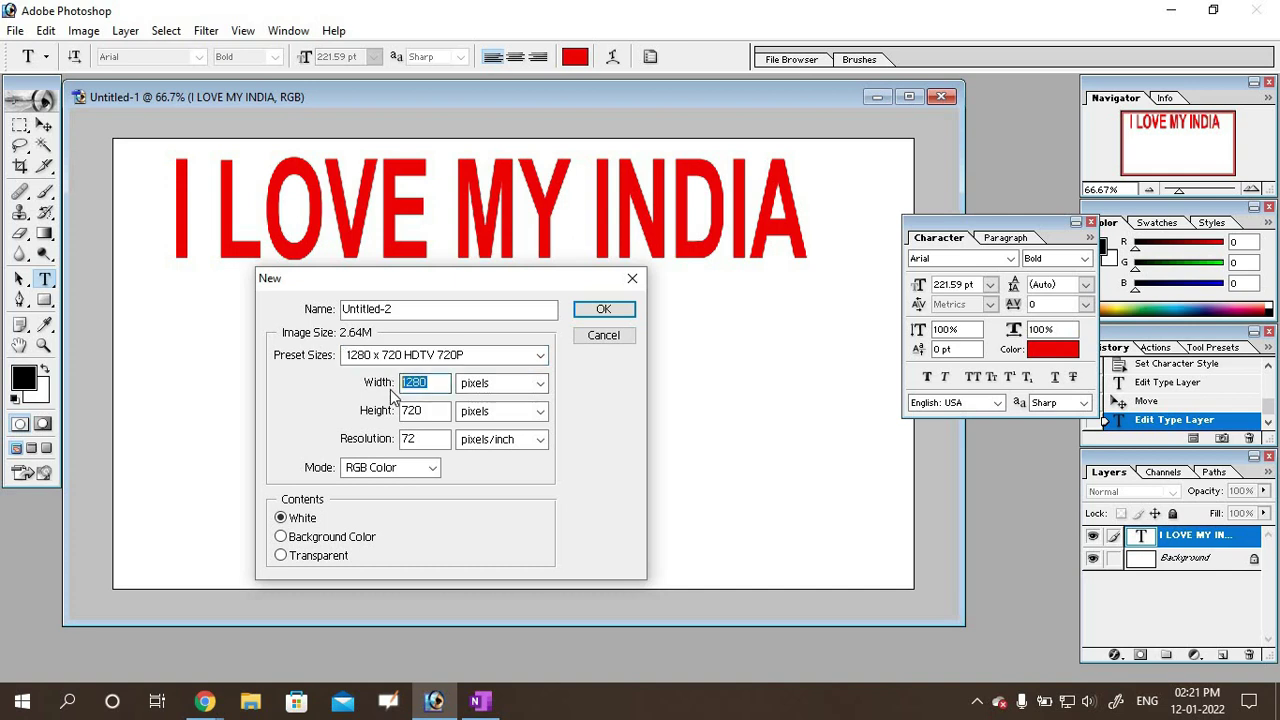
pyautogui.doubleClick(437, 418)
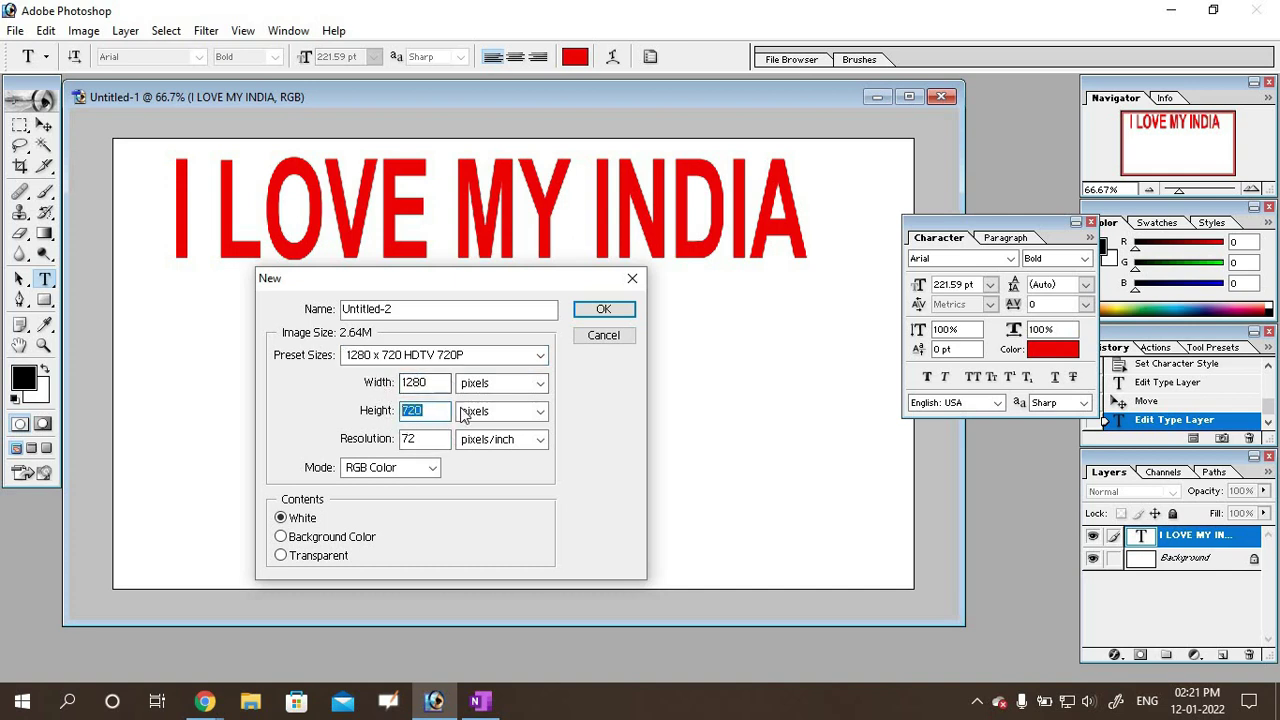
pyautogui.click(606, 315)
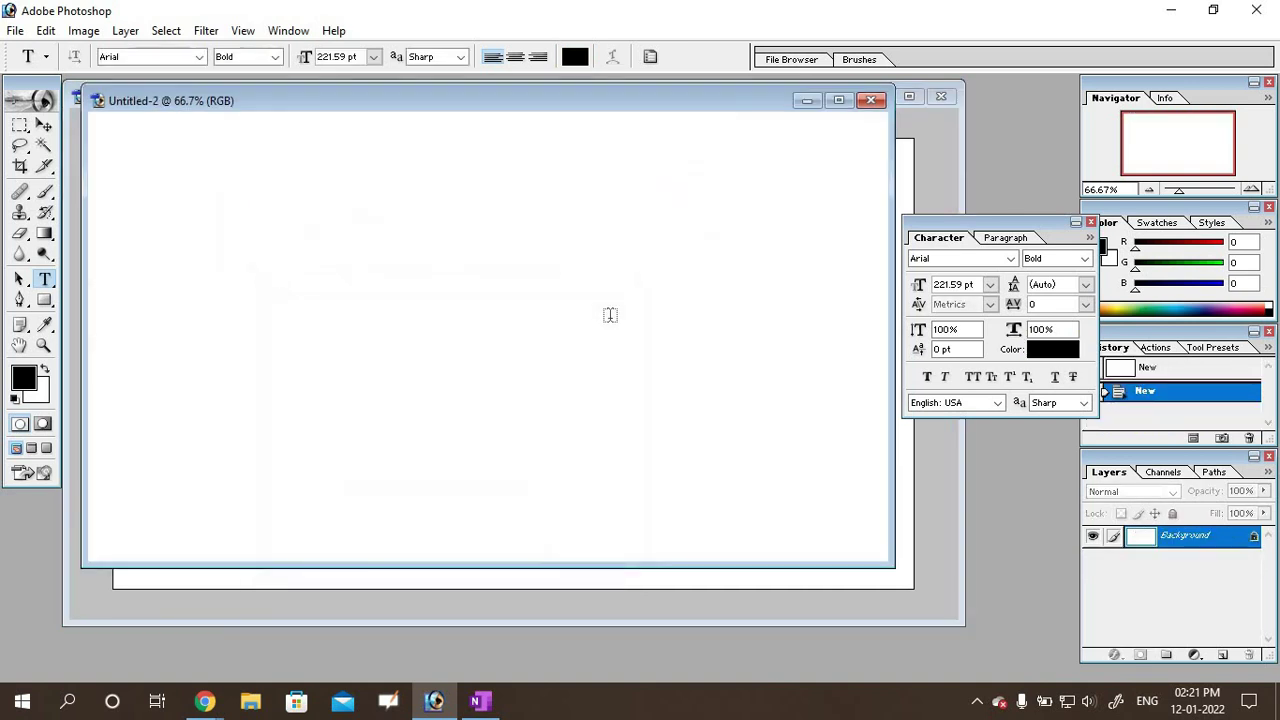
pyautogui.moveTo(685, 110); pyautogui.dragTo(671, 200)
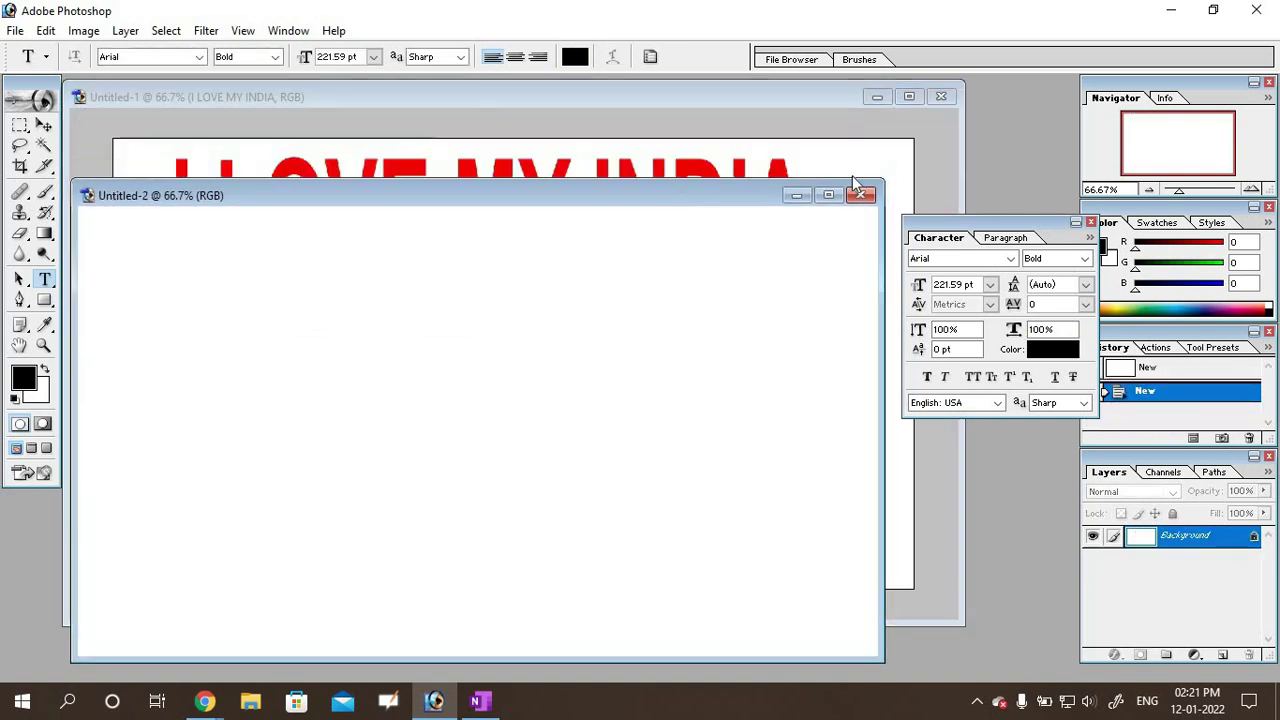
# Step: Close Untitled-2 and draw a paragraph text box below the headline
pyautogui.click(857, 191)
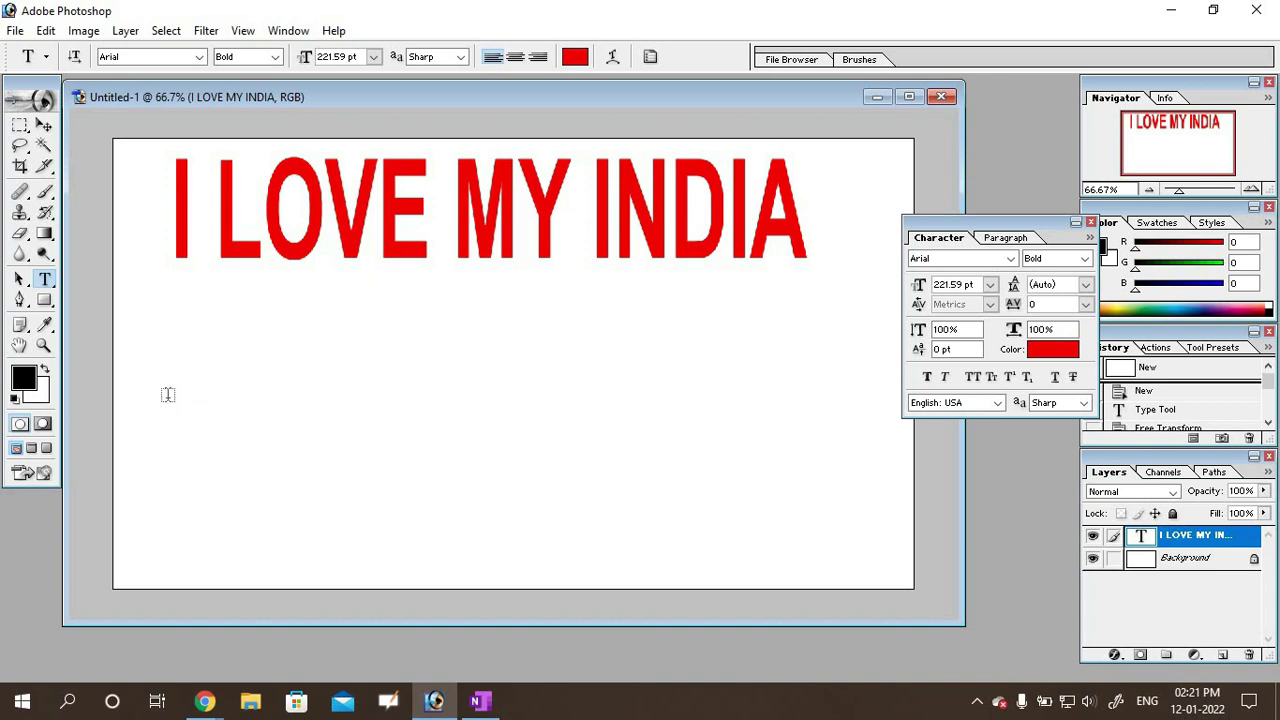
pyautogui.moveTo(167, 386)
pyautogui.mouseDown()
pyautogui.moveTo(524, 508)
pyautogui.moveTo(619, 517)
pyautogui.mouseUp()
pyautogui.moveTo(619, 517); pyautogui.dragTo(622, 519)
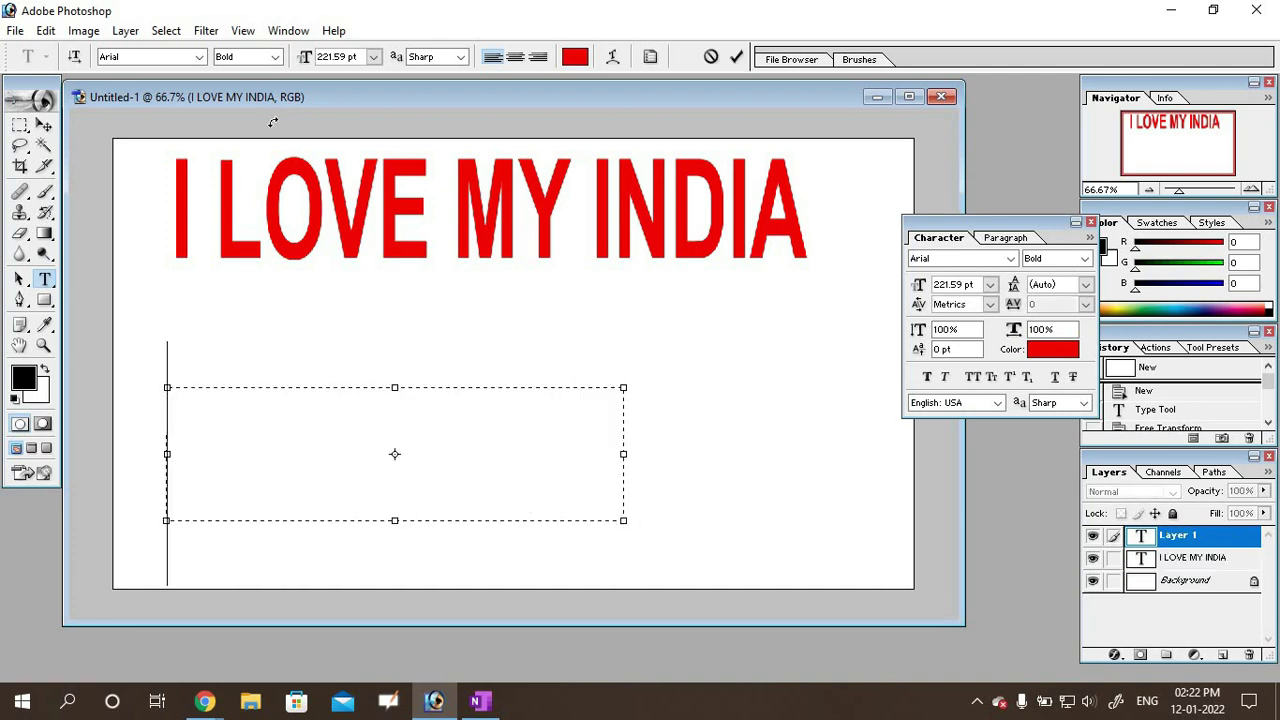
# Step: Type the 48 pt placeholder paragraph ending in 'FHA.' into the box
pyautogui.click(373, 58)
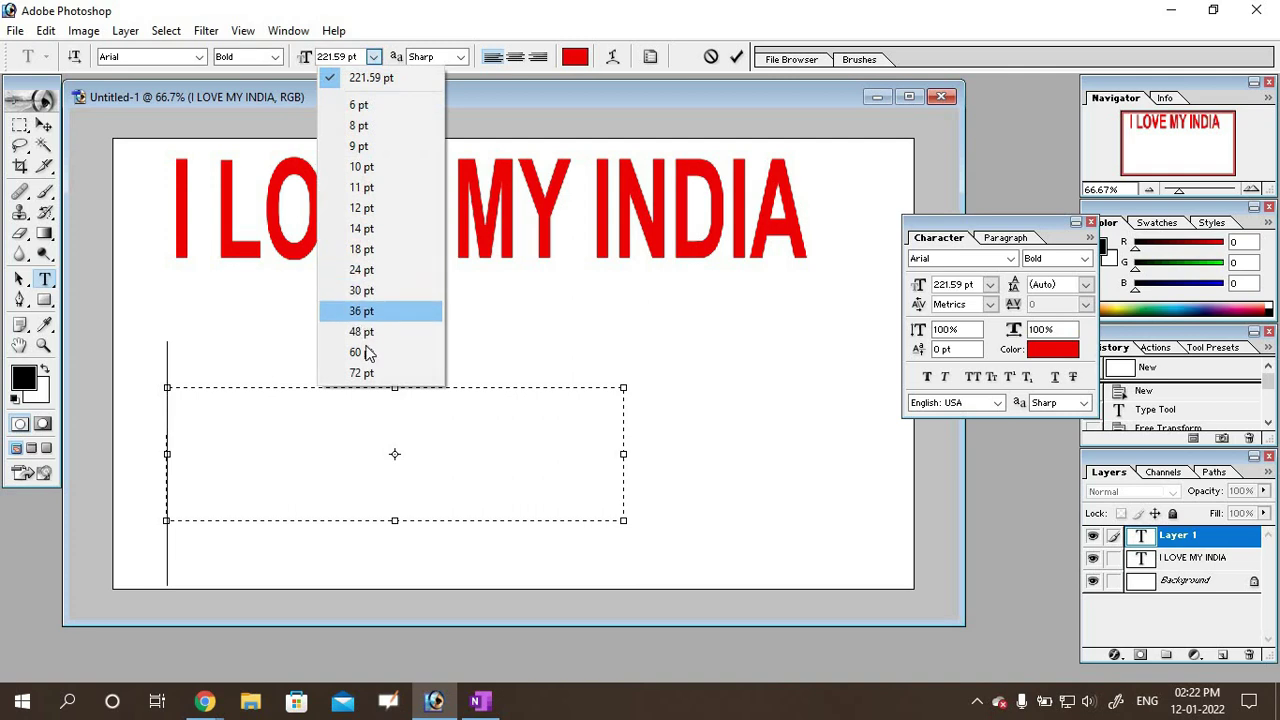
pyautogui.click(362, 352)
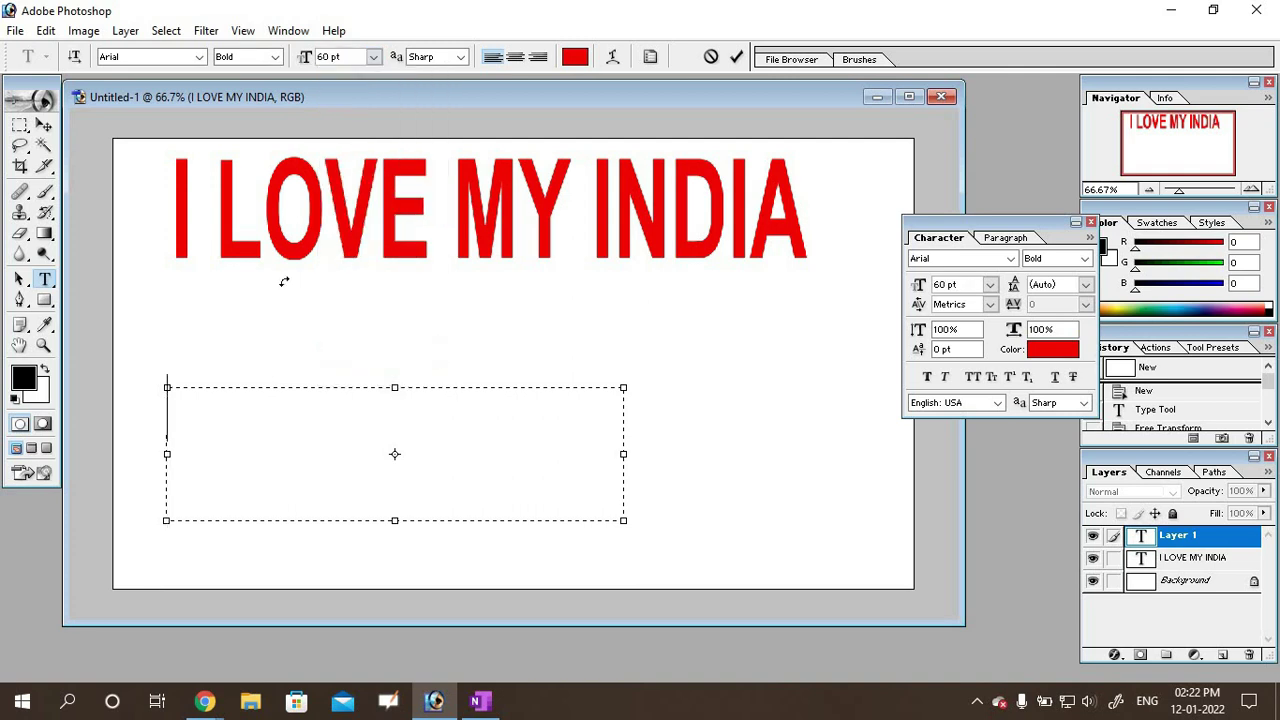
pyautogui.click(373, 57)
pyautogui.click(362, 331)
pyautogui.write('HSGDH DHGAJK')
pyautogui.write('JHDAJKH')
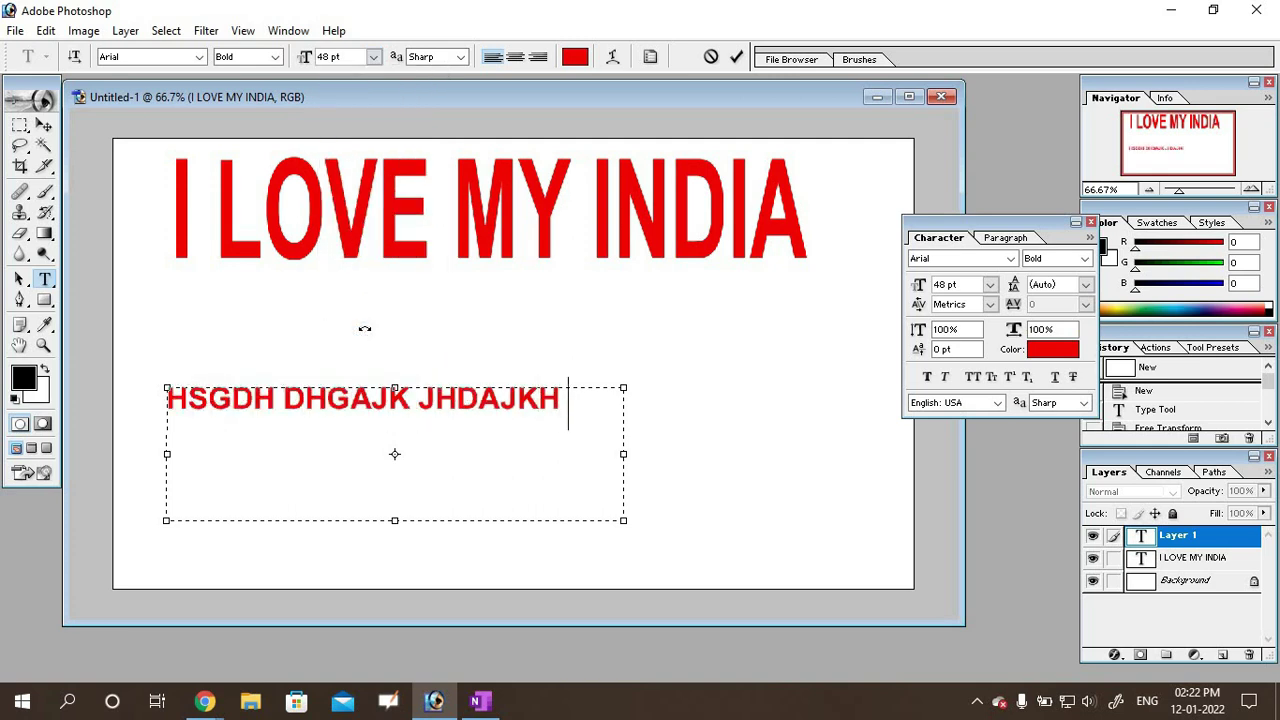
pyautogui.write(' D. AJADHJ DJHJKF.H AH DJKFH JHA')
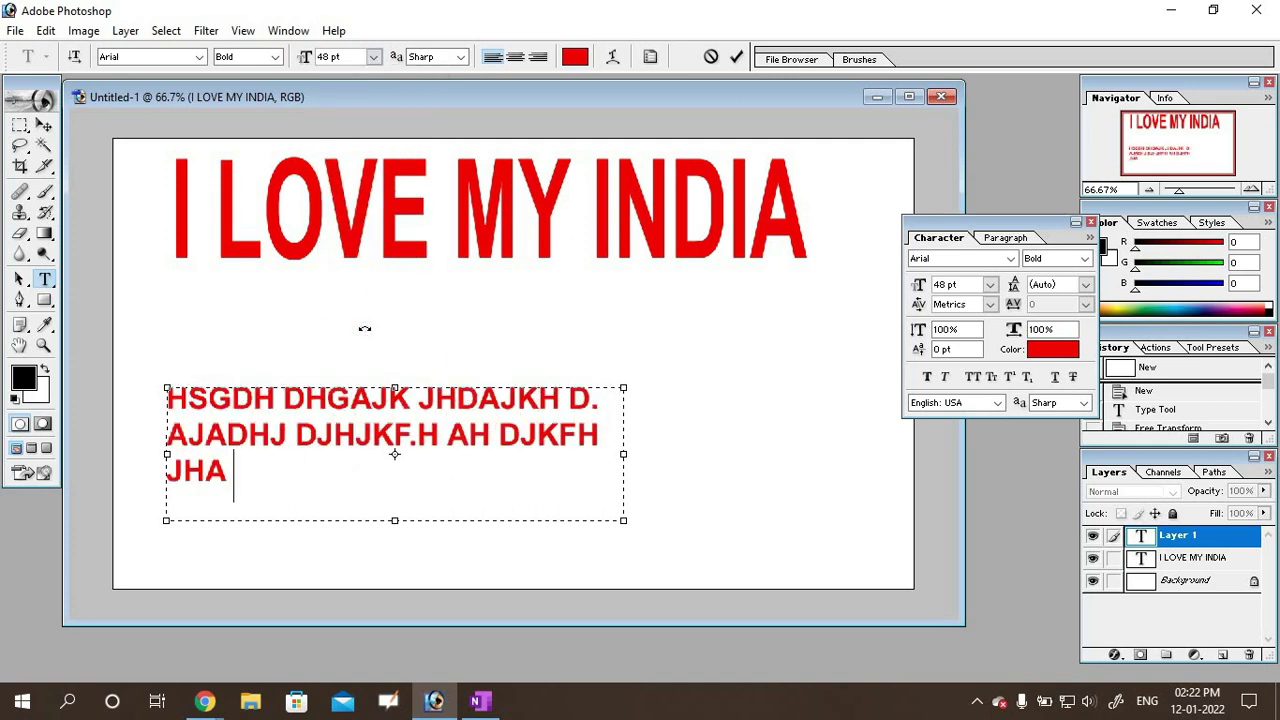
pyautogui.write(' A DJF.HAJDH FHA.')
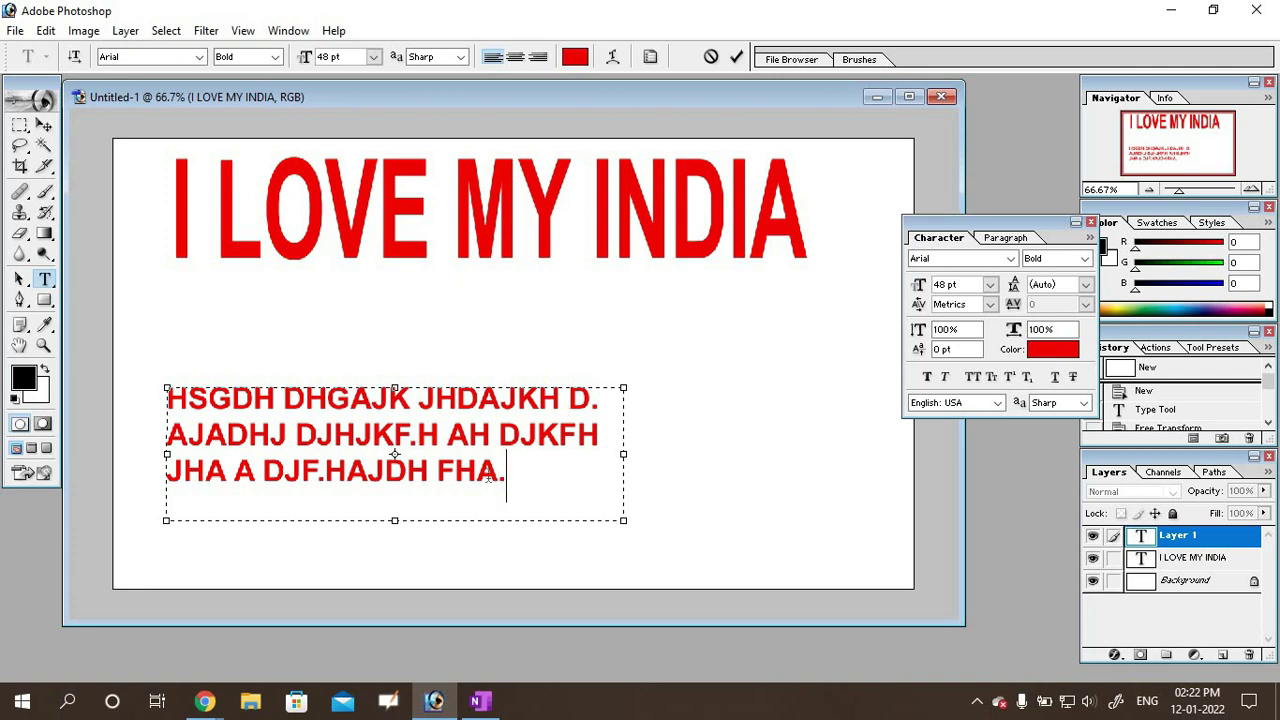
# Step: Select the placeholder paragraph, then nudge its text layer slightly right and down
pyautogui.moveTo(168, 400); pyautogui.dragTo(605, 410)
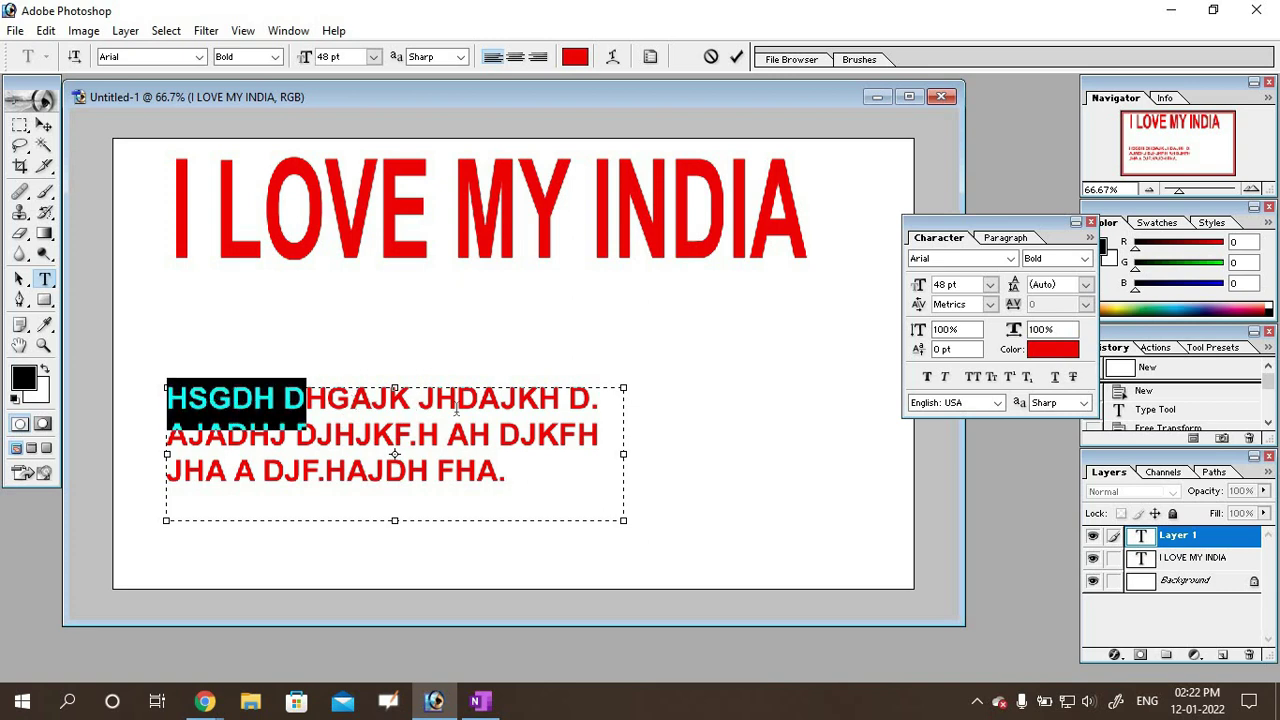
pyautogui.click(333, 440)
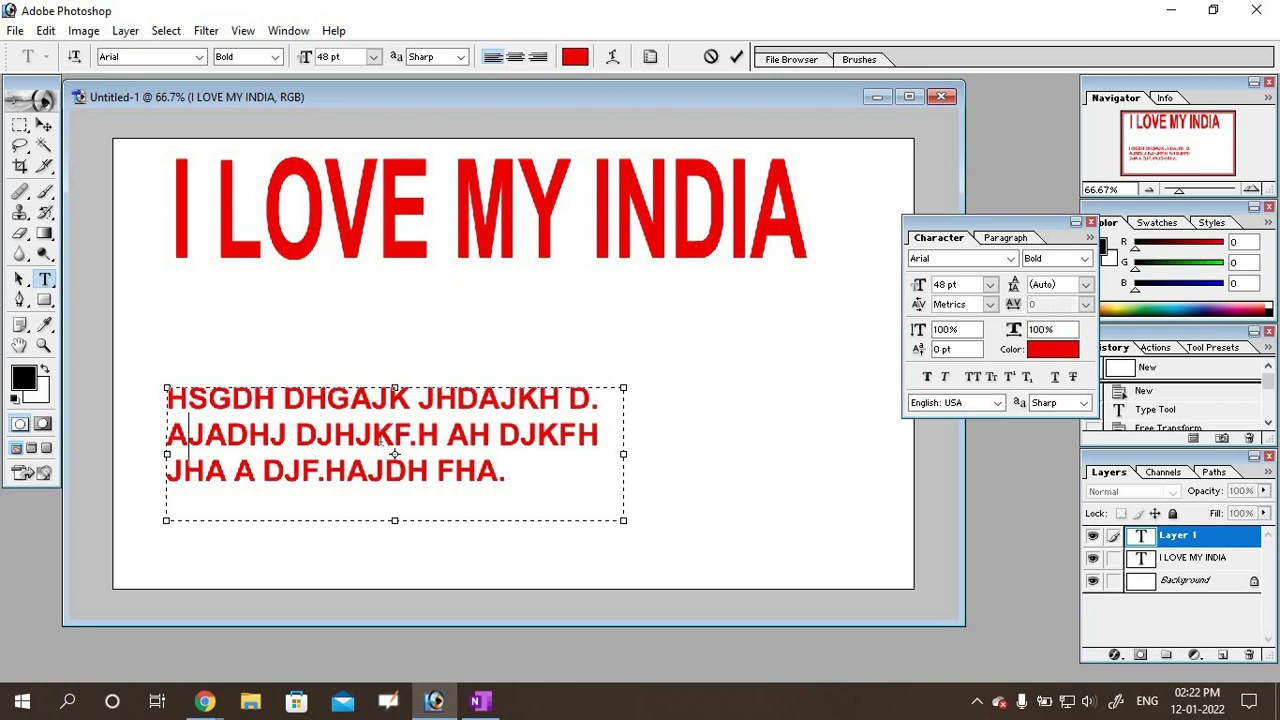
pyautogui.moveTo(188, 436); pyautogui.dragTo(582, 440)
pyautogui.click(559, 445)
pyautogui.moveTo(168, 398); pyautogui.dragTo(525, 495)
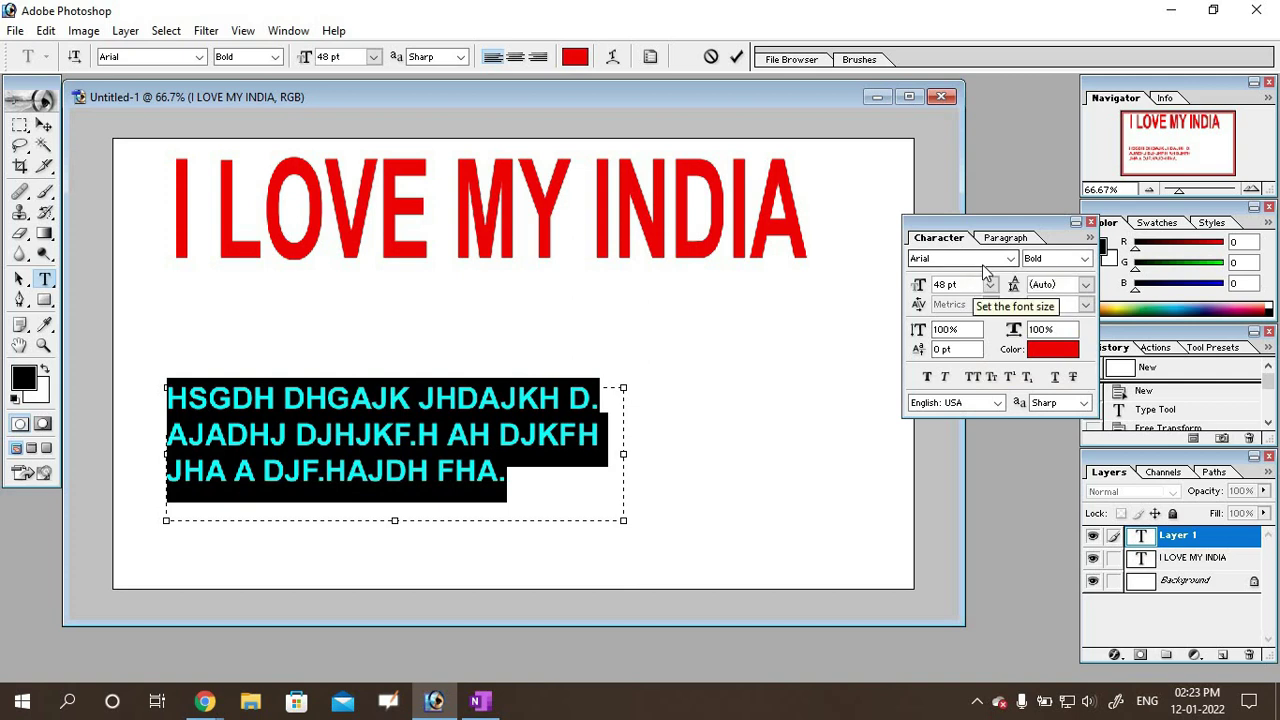
pyautogui.click(1006, 240)
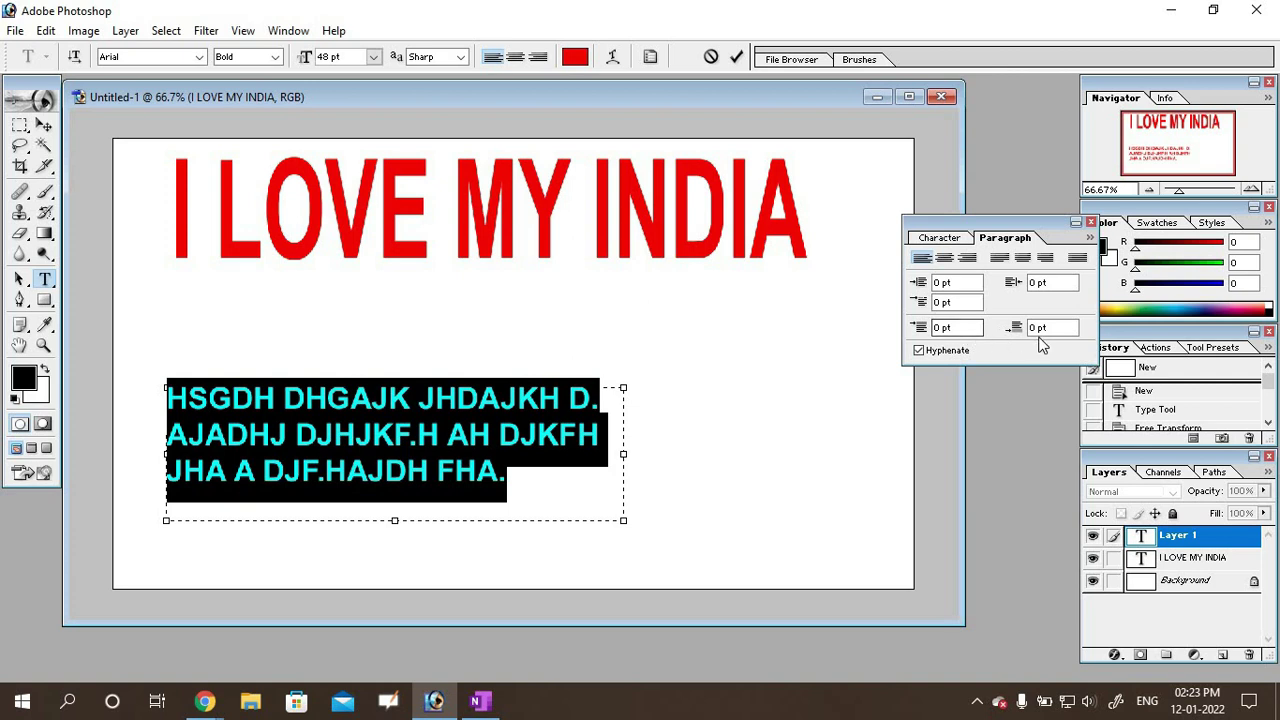
pyautogui.moveTo(257, 393); pyautogui.dragTo(287, 408)
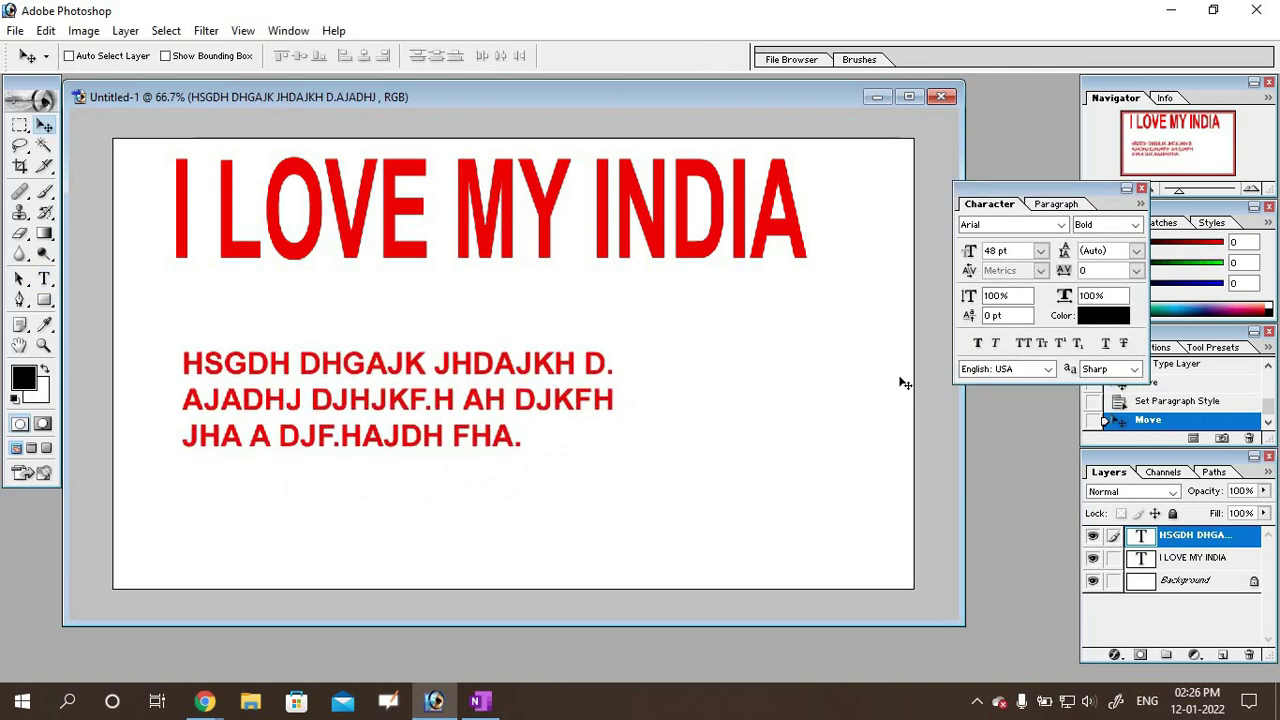
pyautogui.moveTo(1014, 191); pyautogui.dragTo(1008, 286)
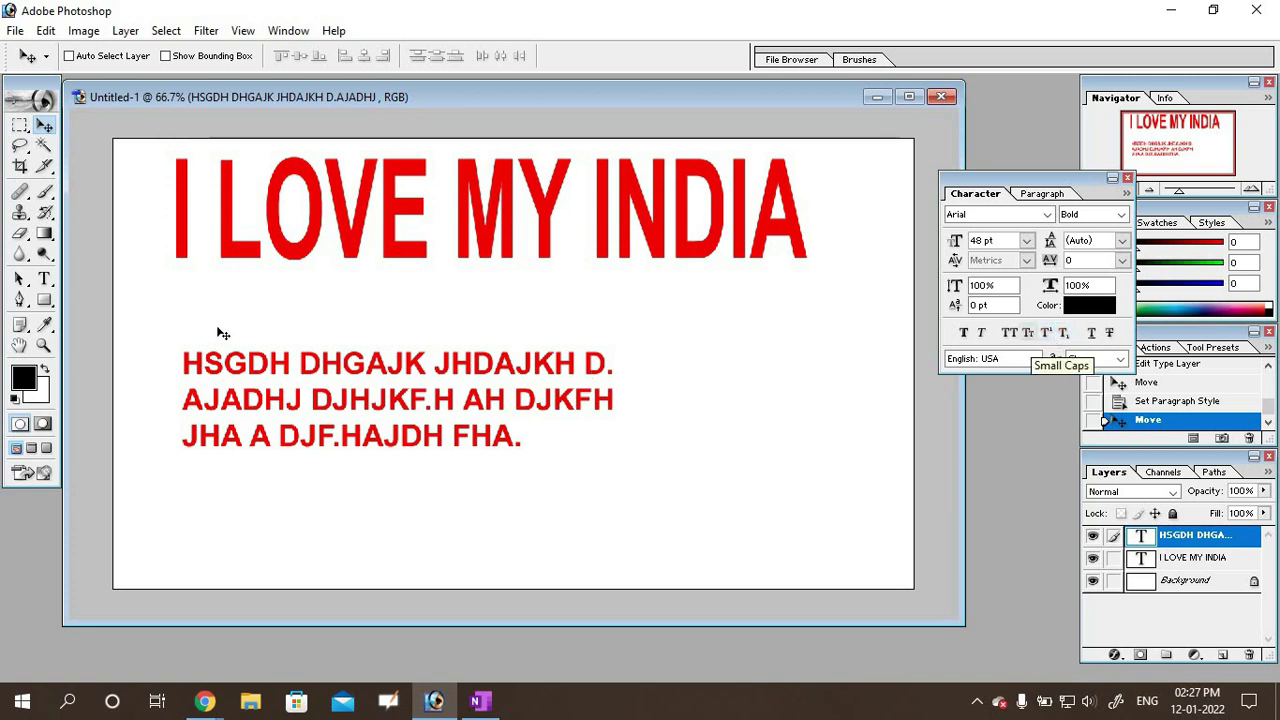
# Step: Type H2O right of the paragraph and make the 2 subscript
pyautogui.click(42, 284)
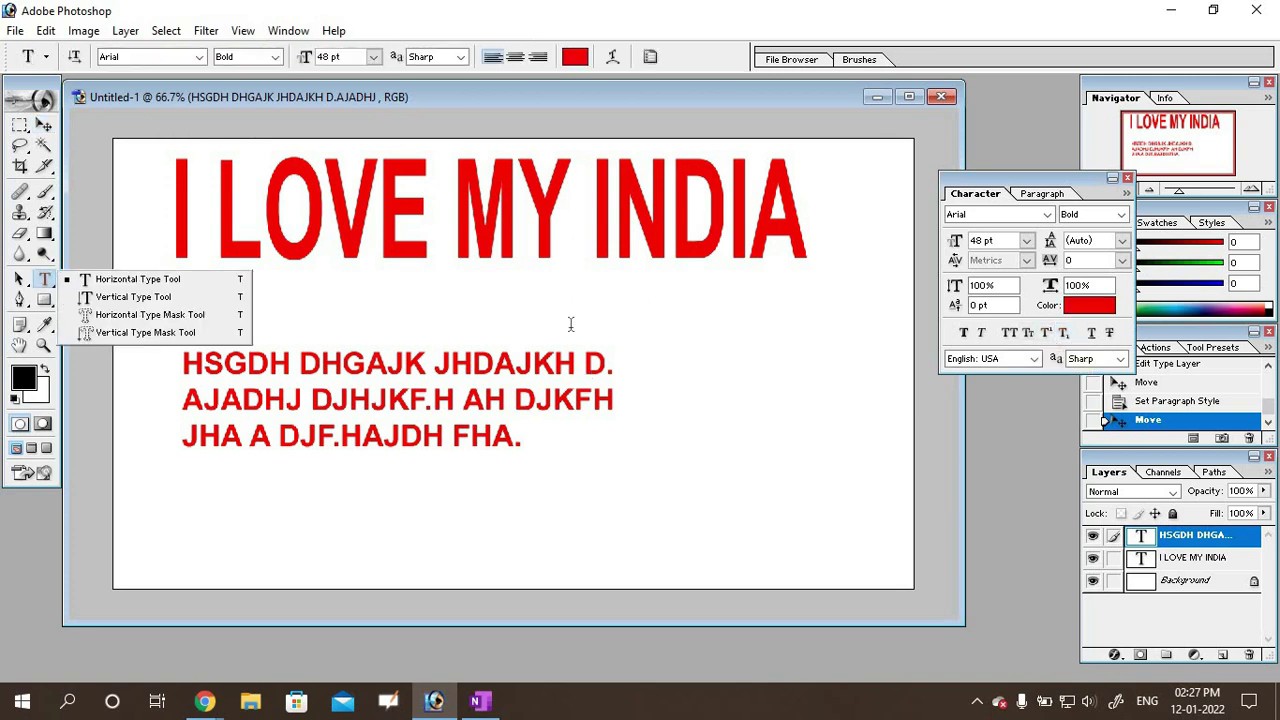
pyautogui.click(688, 393)
pyautogui.click(743, 400)
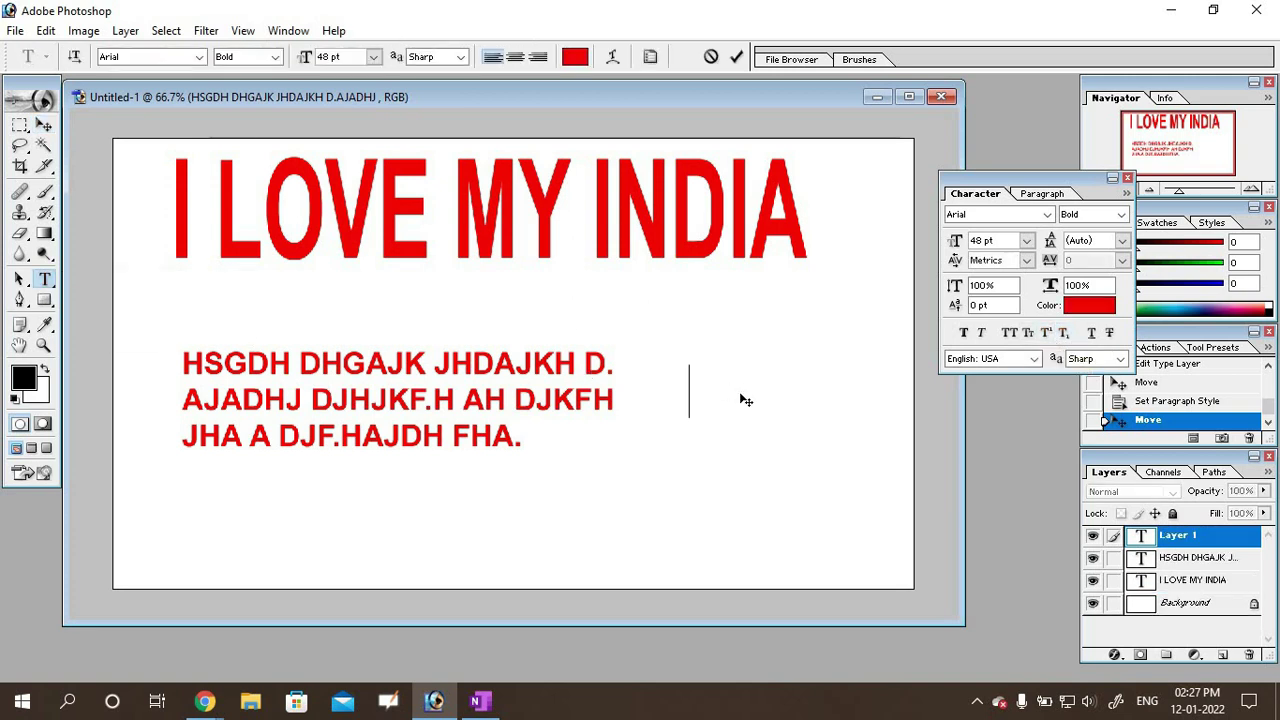
pyautogui.write('h')
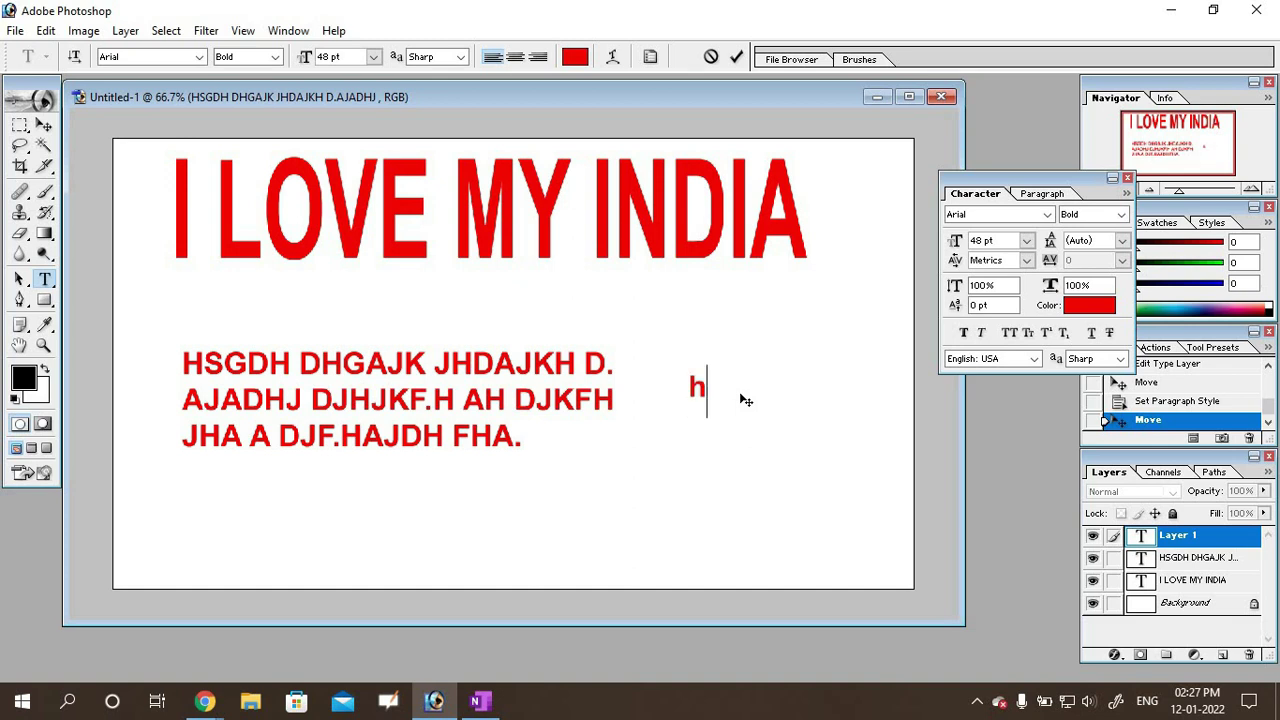
pyautogui.press('BackSpace')
pyautogui.write('H')
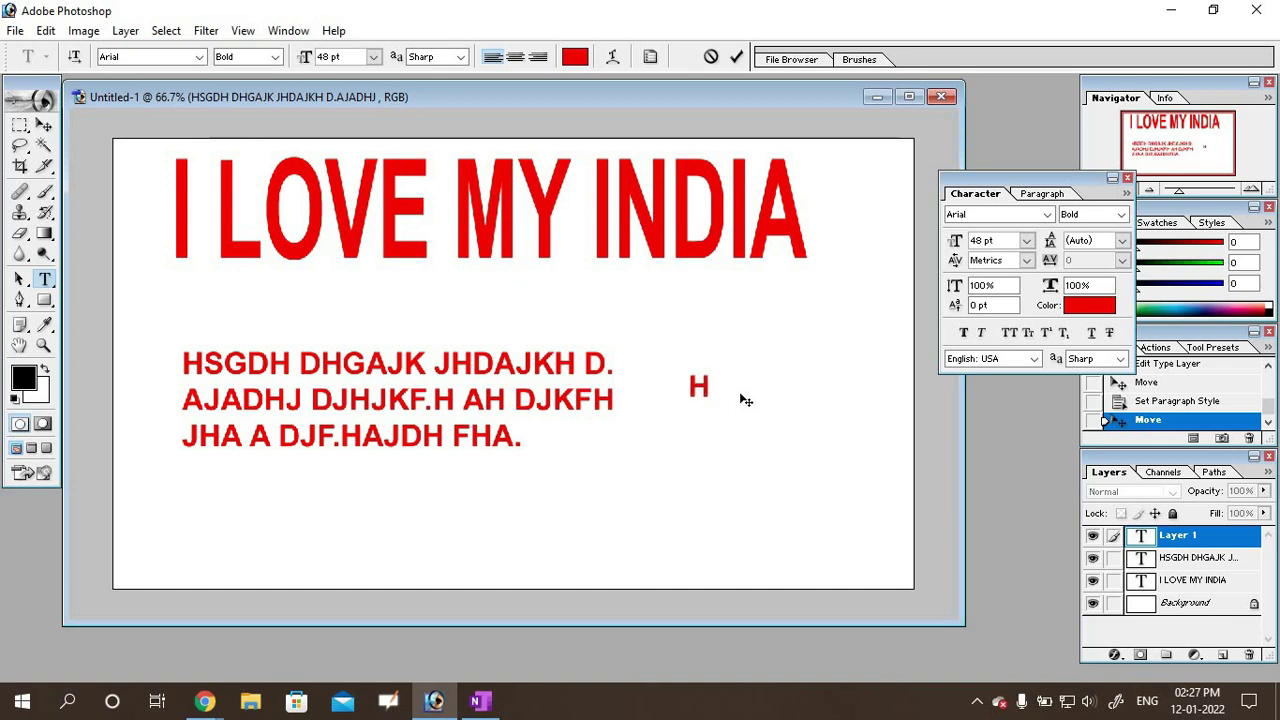
pyautogui.write('2')
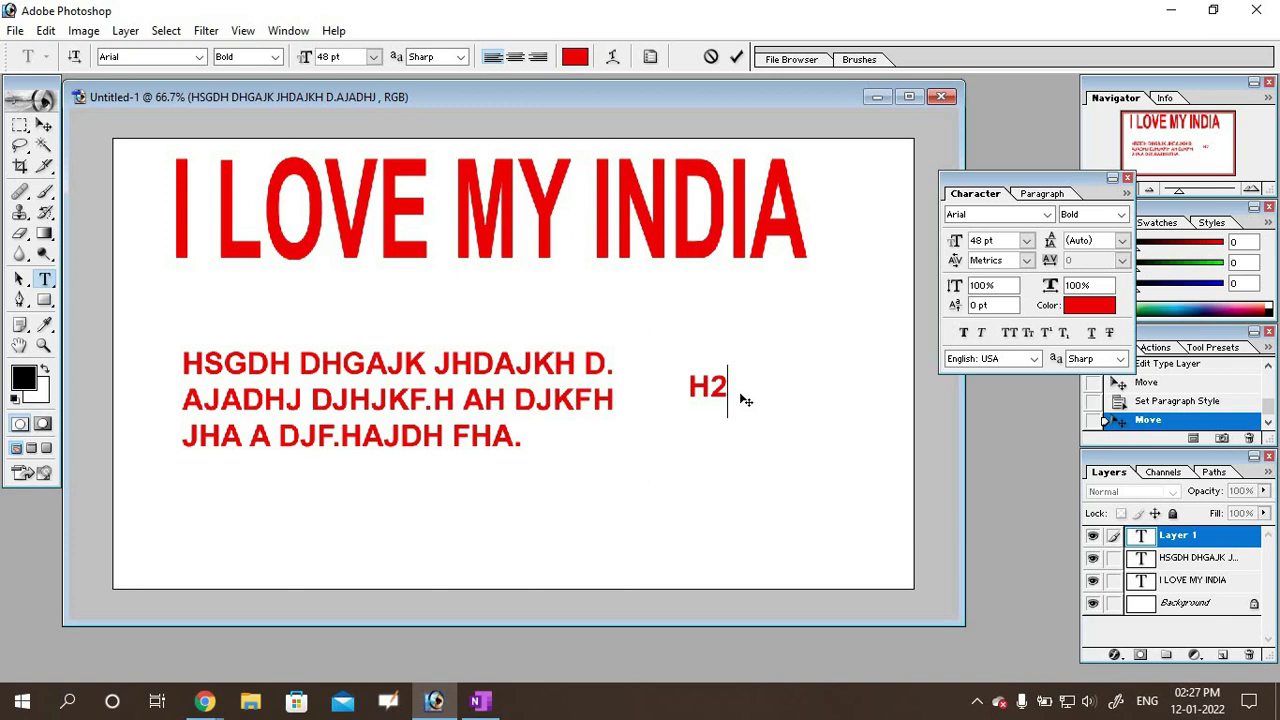
pyautogui.write('O')
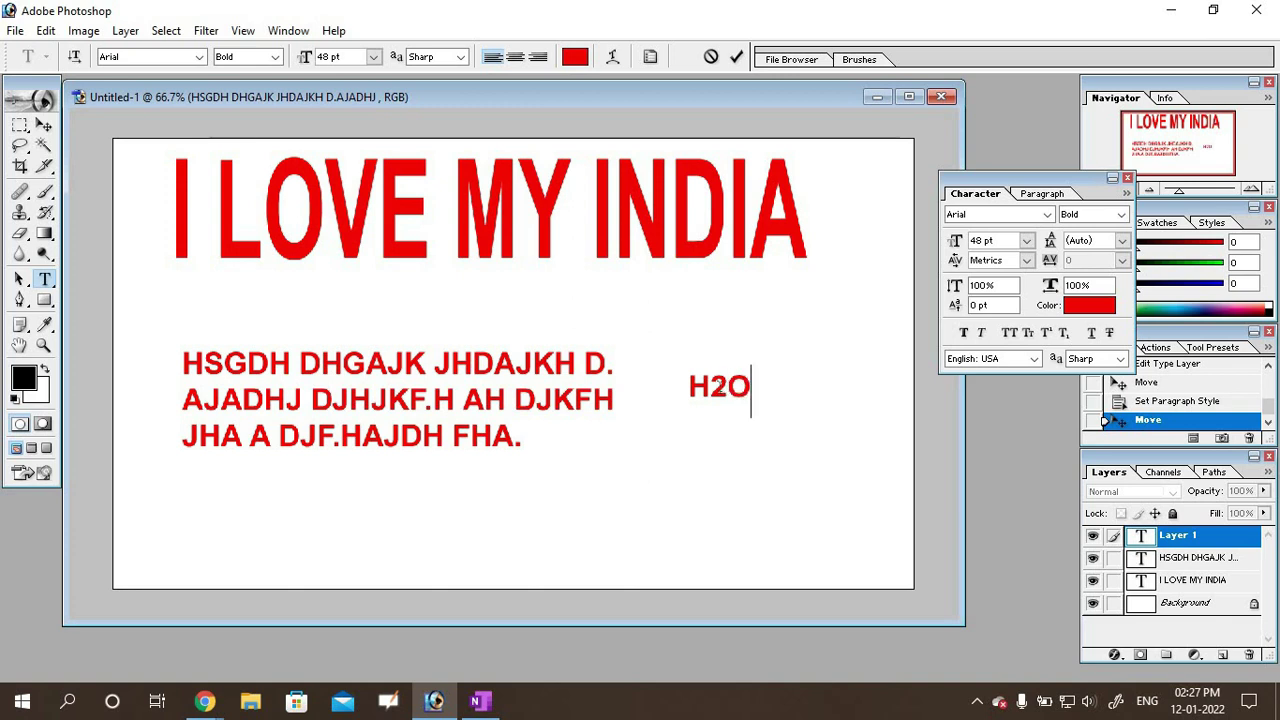
pyautogui.moveTo(710, 386); pyautogui.dragTo(729, 386)
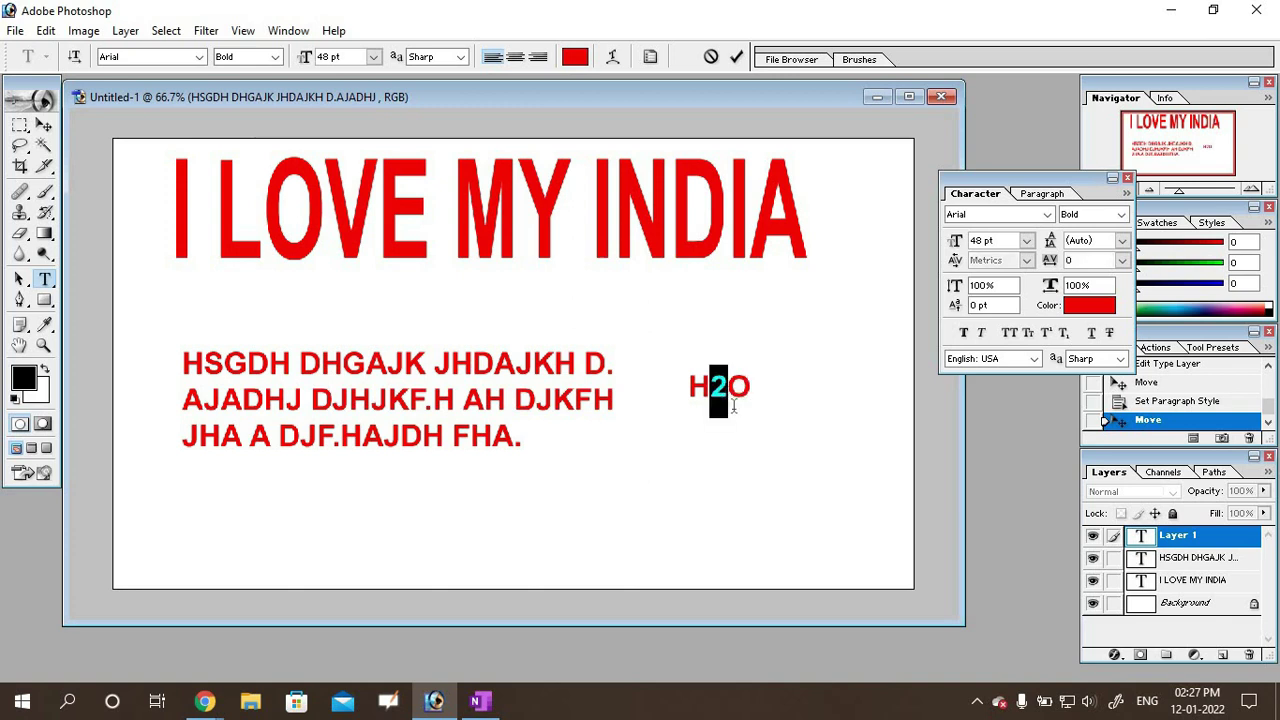
pyautogui.click(1063, 332)
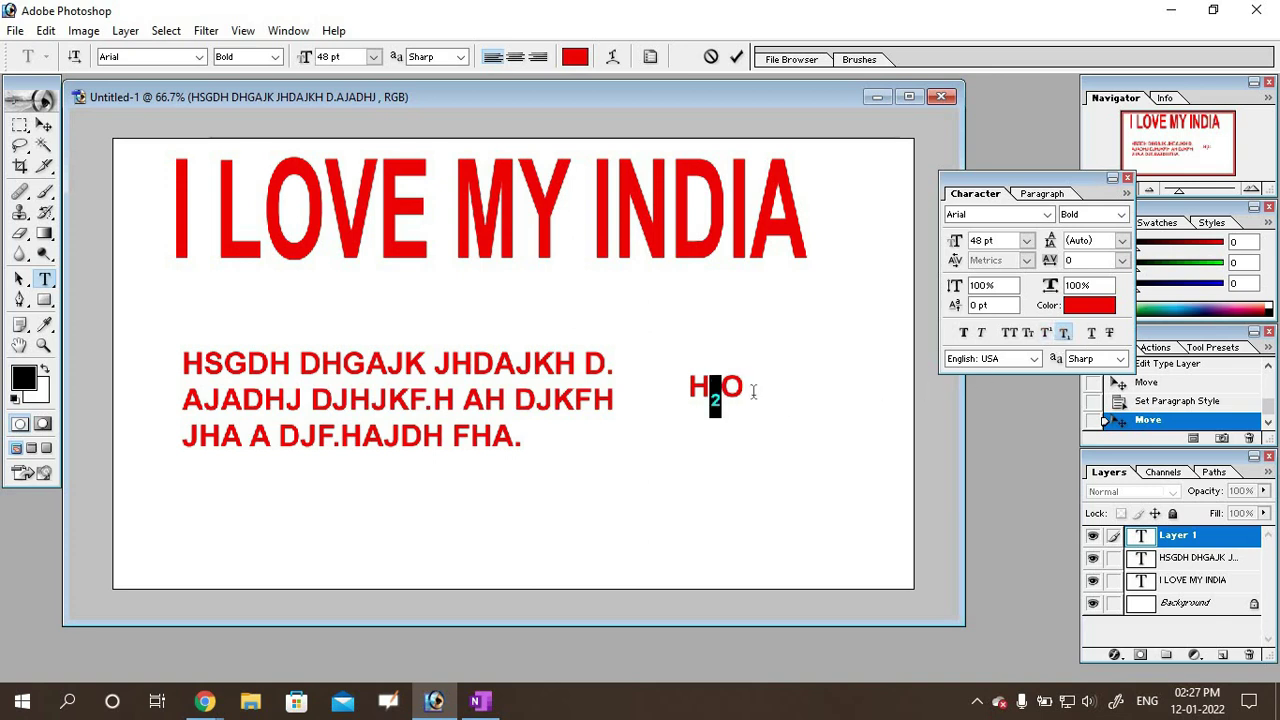
pyautogui.click(750, 390)
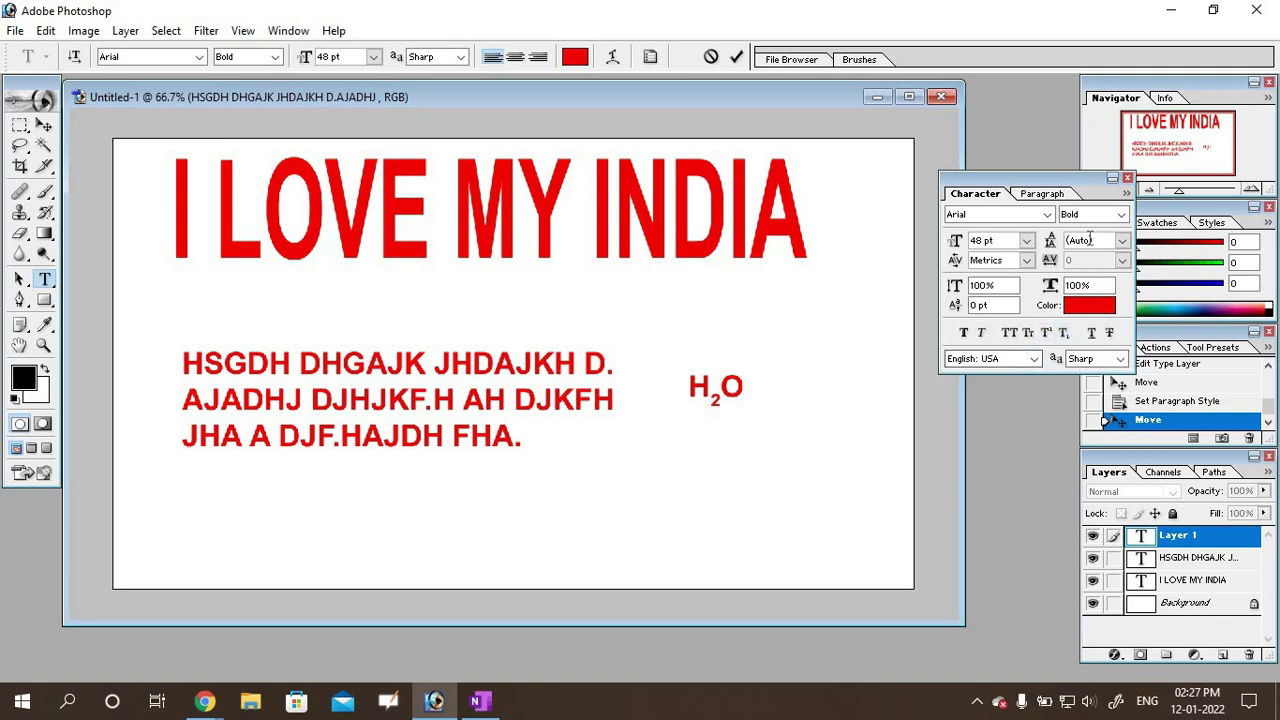
# Step: Rearrange the Character/Paragraph panel and commit the H2O text with the Move tool
pyautogui.click(1032, 196)
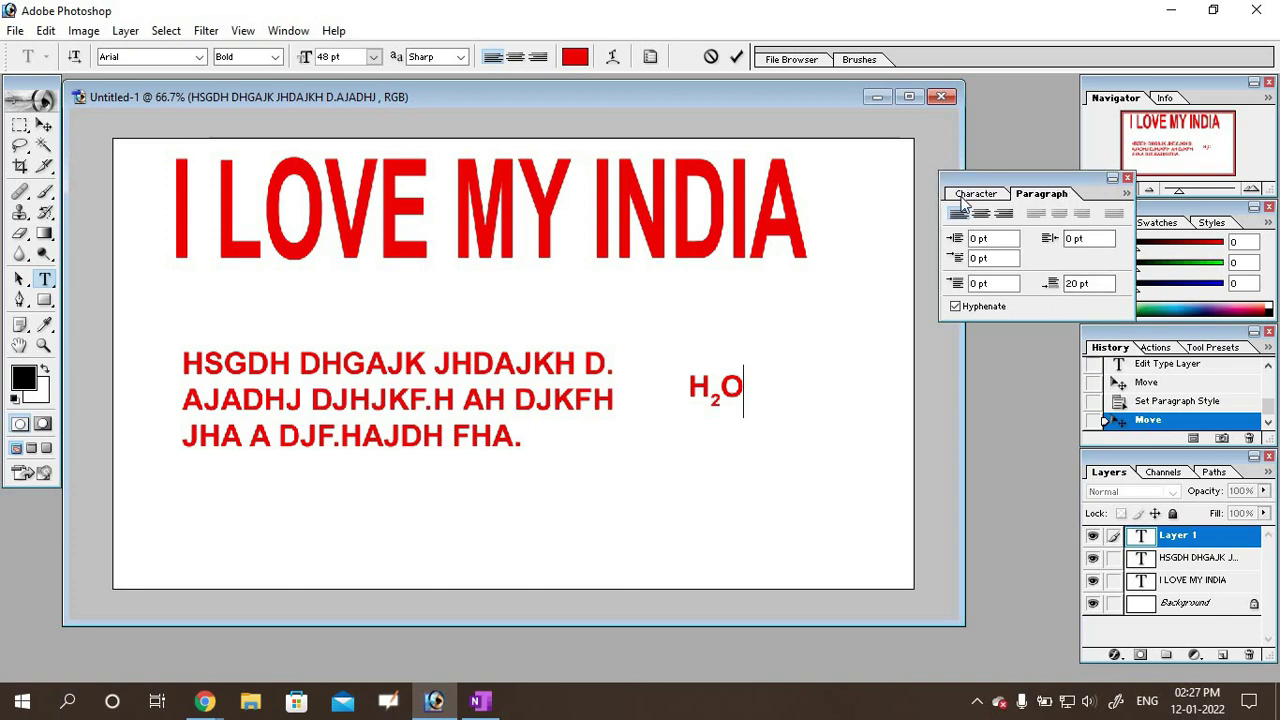
pyautogui.moveTo(1040, 178); pyautogui.dragTo(864, 248)
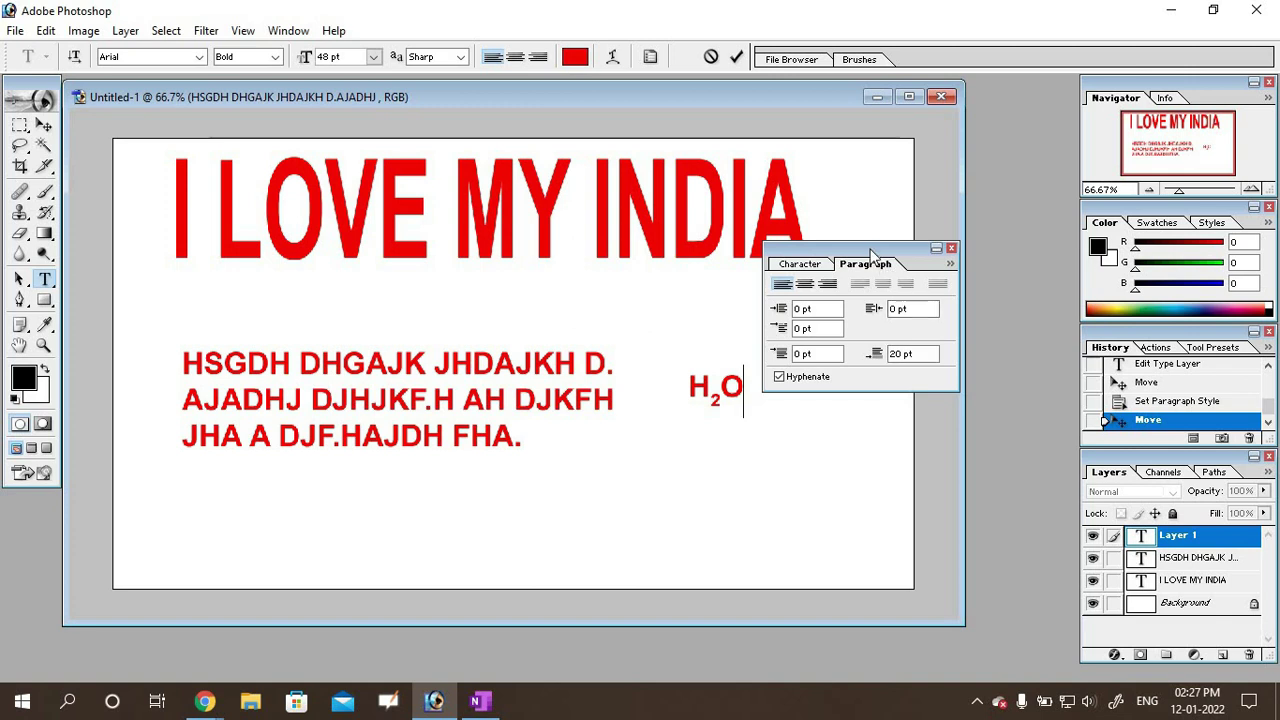
pyautogui.moveTo(934, 248)
pyautogui.mouseDown()
pyautogui.moveTo(1015, 205)
pyautogui.moveTo(1073, 196)
pyautogui.mouseUp()
pyautogui.click(940, 211)
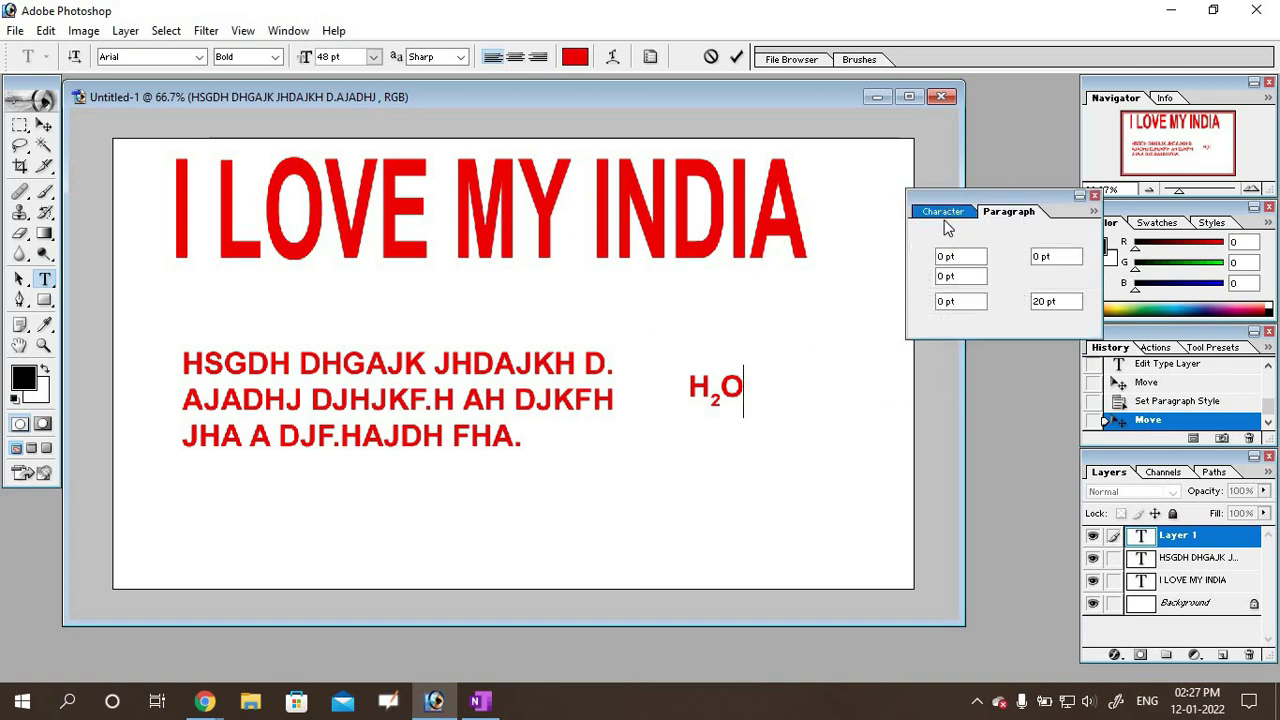
pyautogui.click(44, 280)
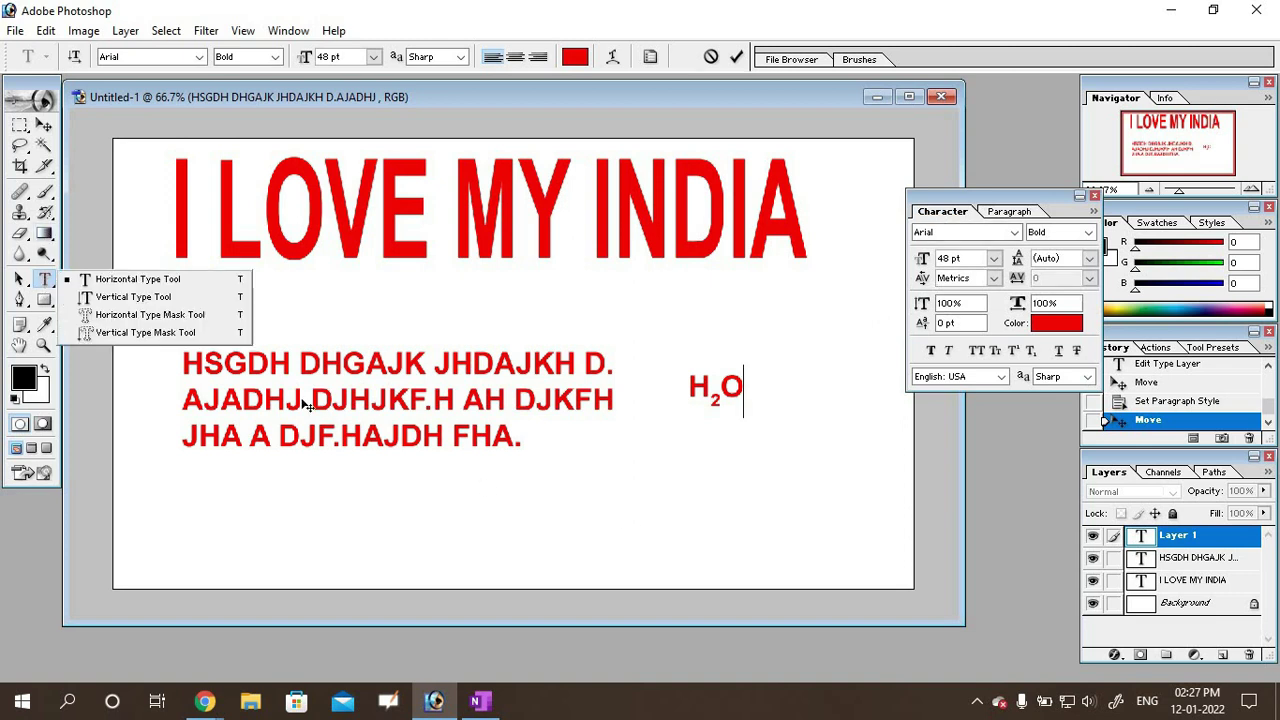
pyautogui.click(44, 280)
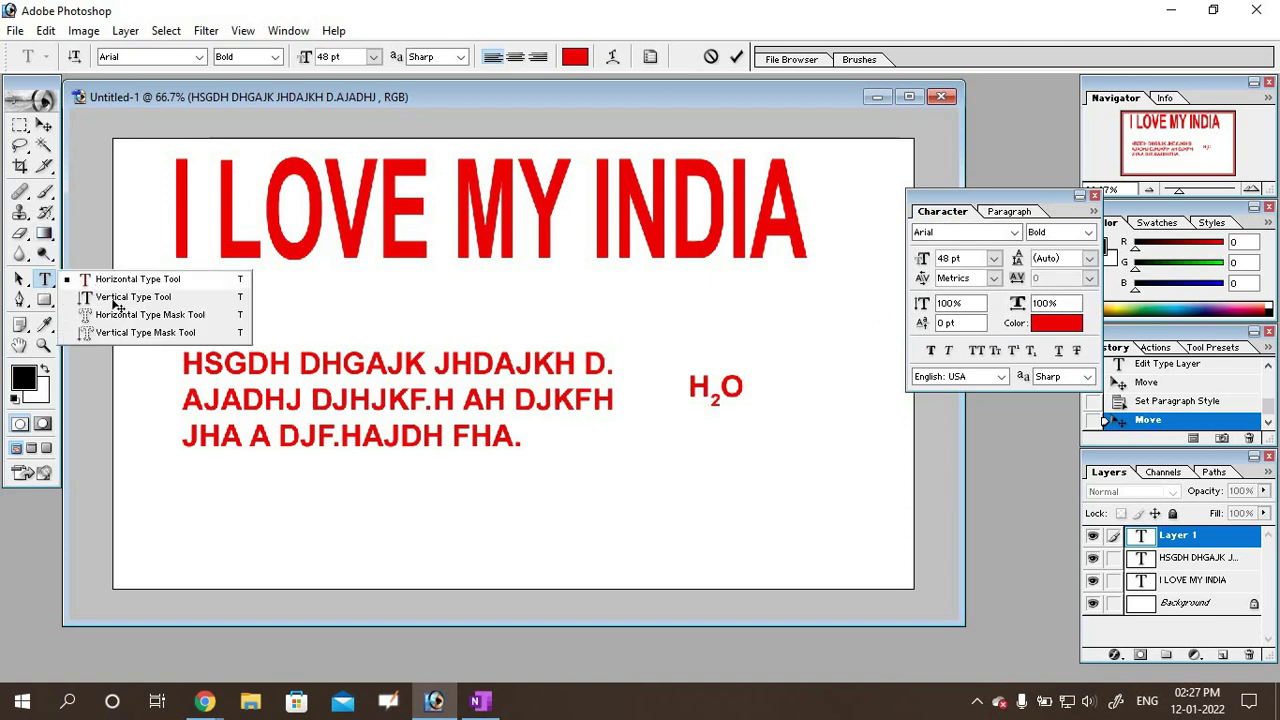
pyautogui.click(98, 285)
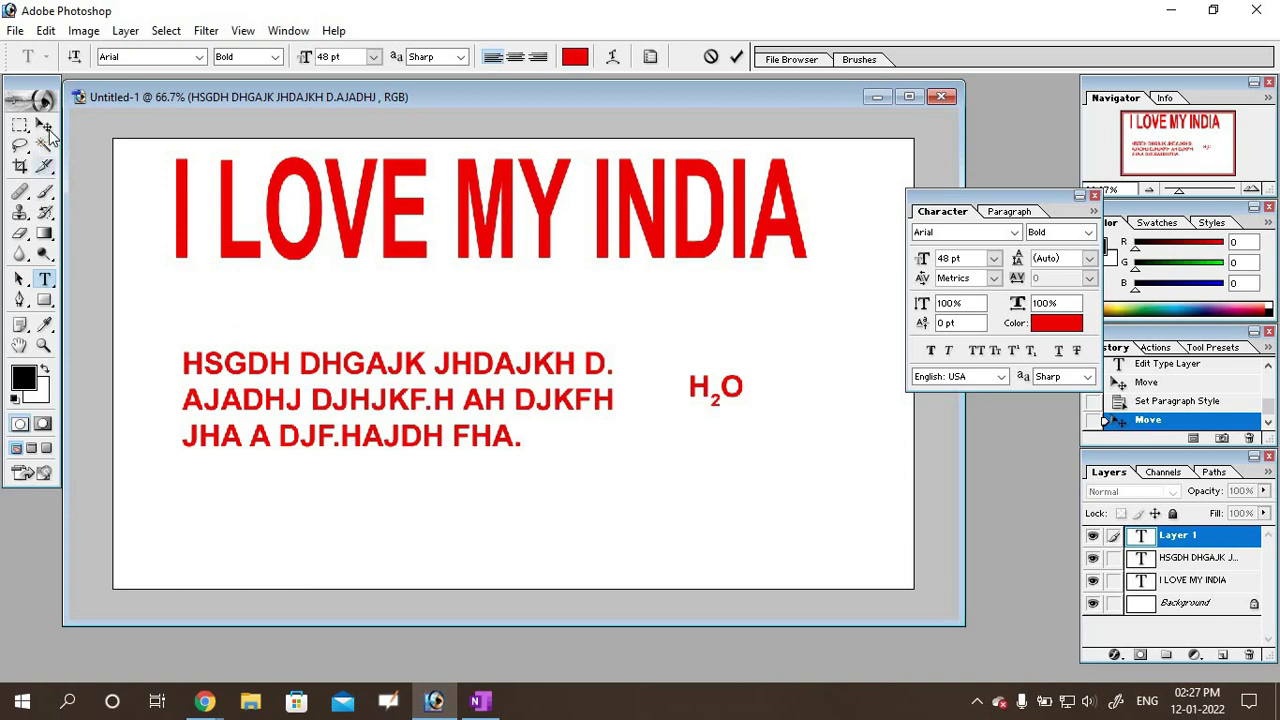
pyautogui.click(44, 125)
pyautogui.click(44, 280)
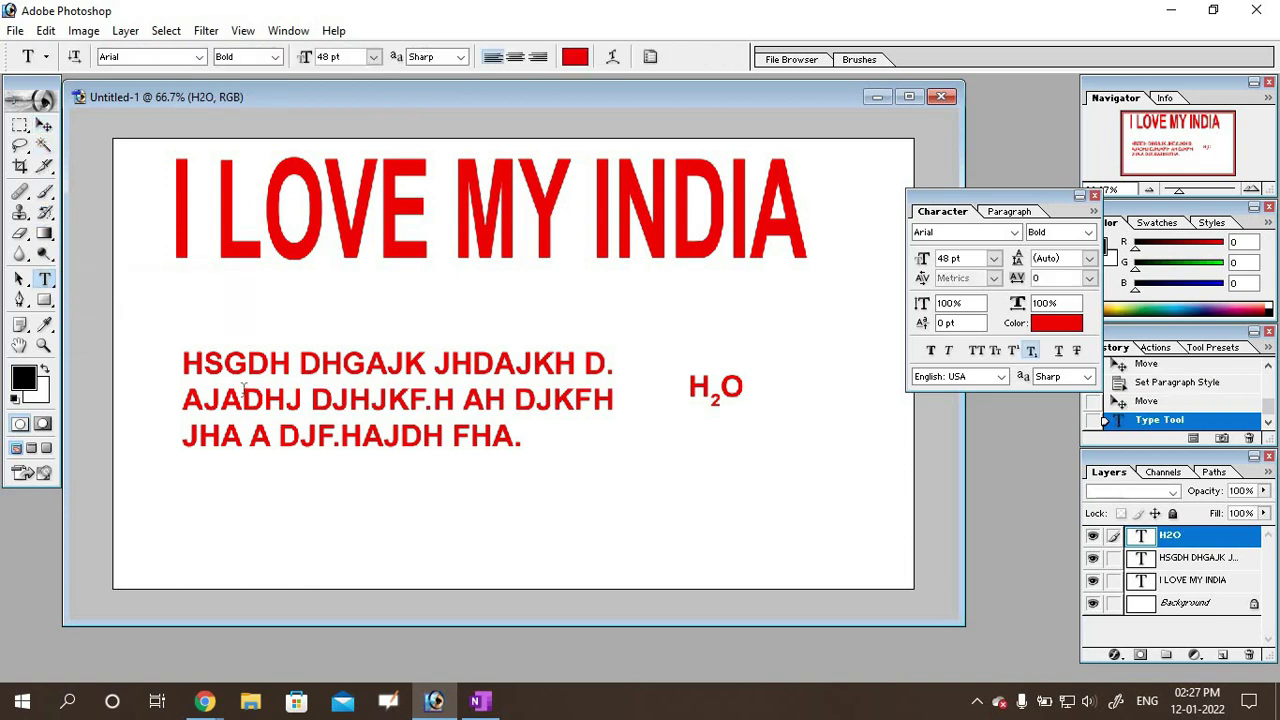
# Step: Select the paragraph text and try the justify-all, last-right, last-centre and last-left options
pyautogui.click(201, 364)
pyautogui.moveTo(201, 364)
pyautogui.mouseDown()
pyautogui.moveTo(588, 450)
pyautogui.moveTo(620, 404)
pyautogui.mouseUp()
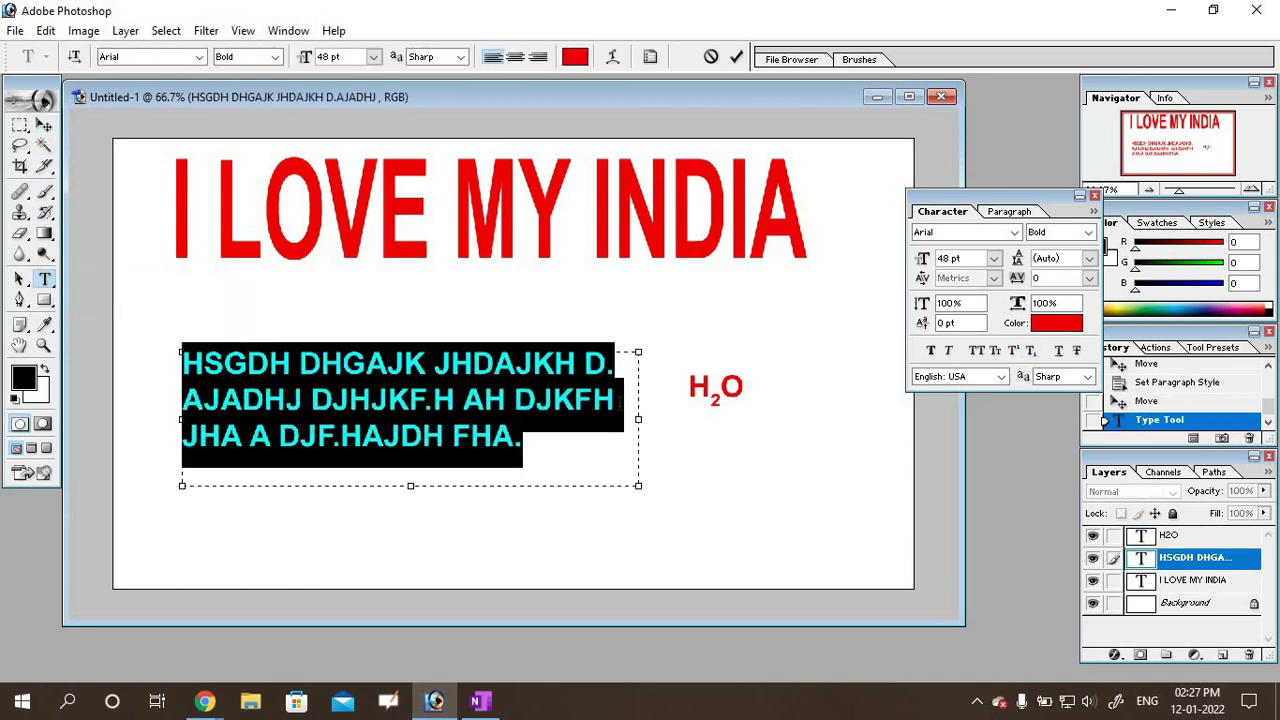
pyautogui.click(1012, 213)
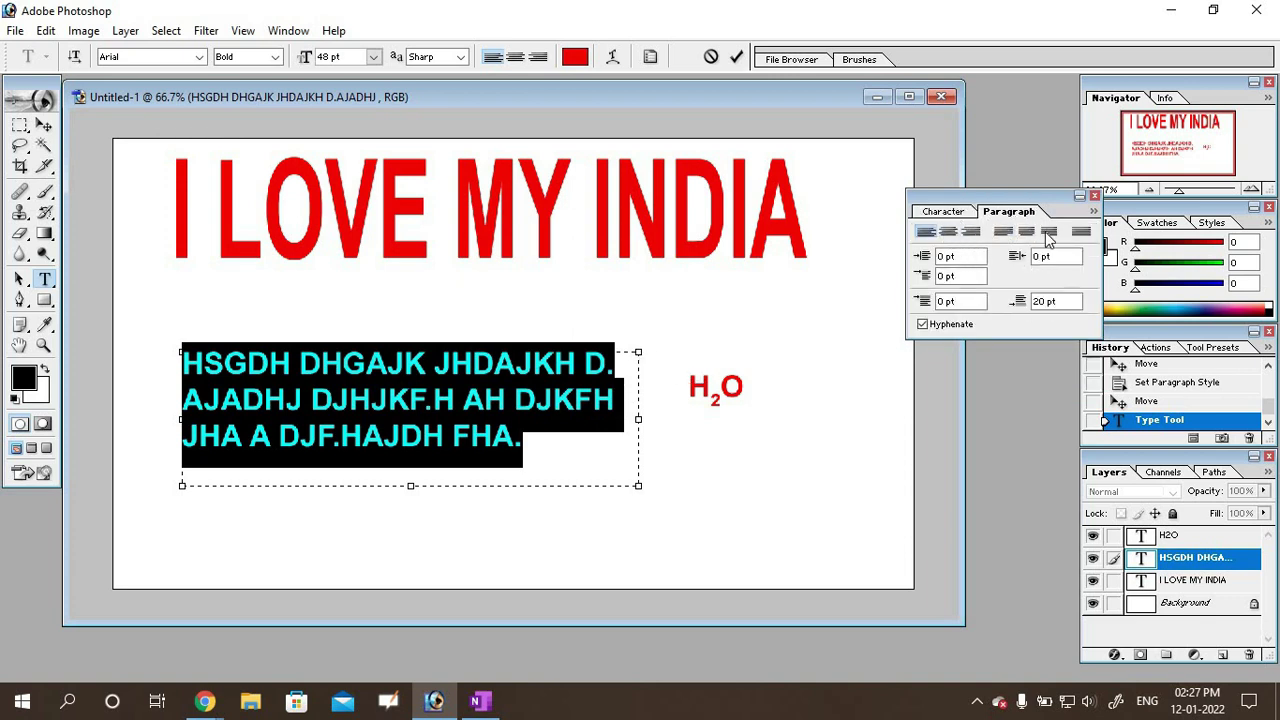
pyautogui.click(1082, 232)
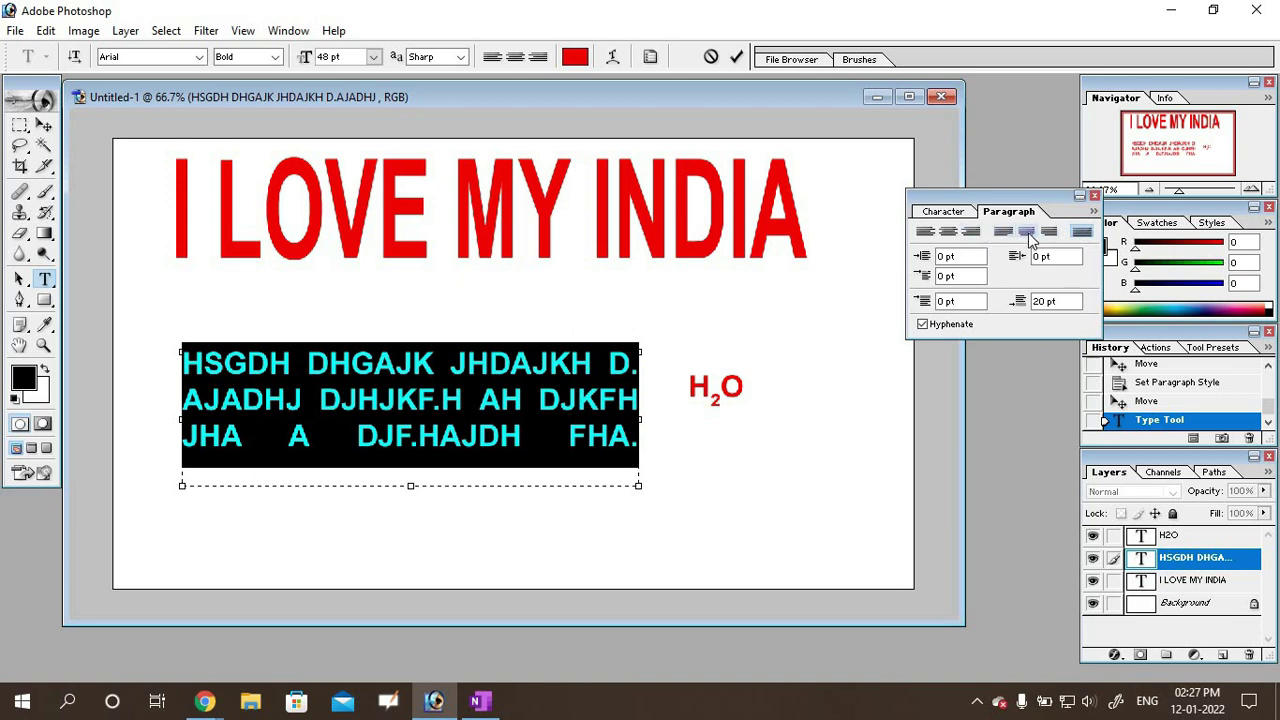
pyautogui.click(1049, 232)
pyautogui.click(1026, 232)
pyautogui.click(1003, 232)
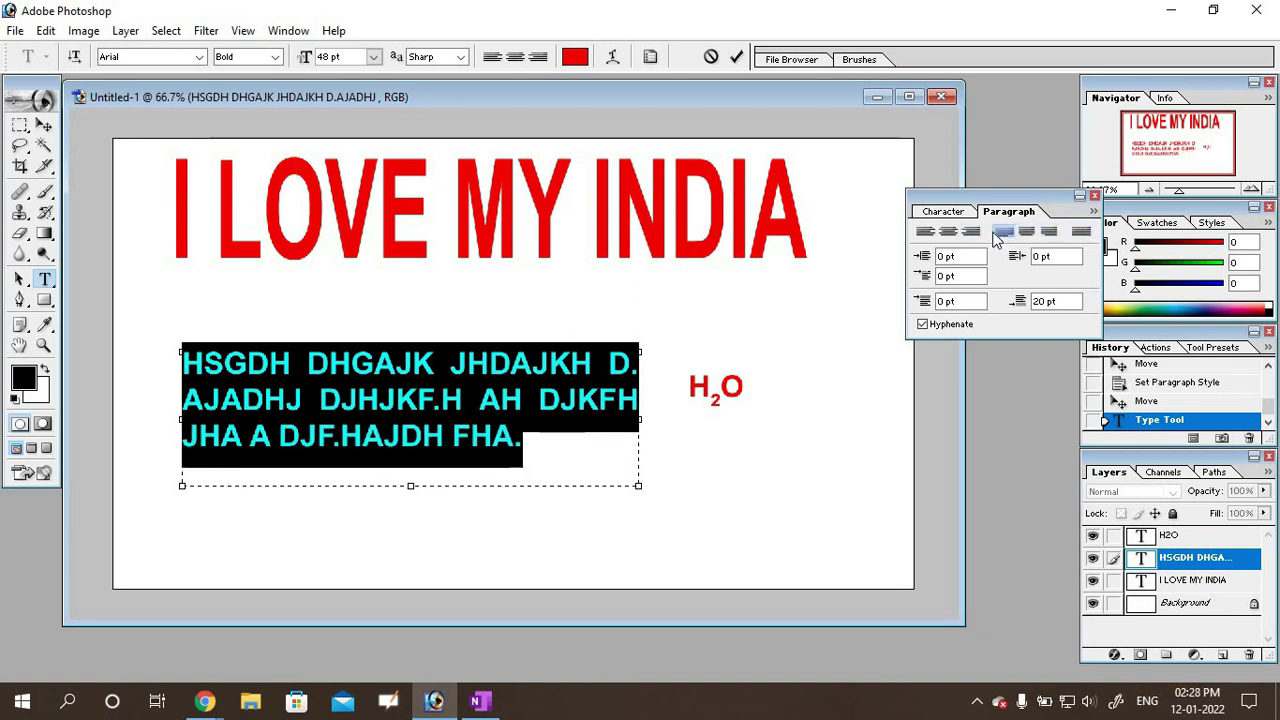
# Step: Try left, centre and right alignment, settle on Justify Last Left, and commit
pyautogui.click(926, 232)
pyautogui.click(950, 233)
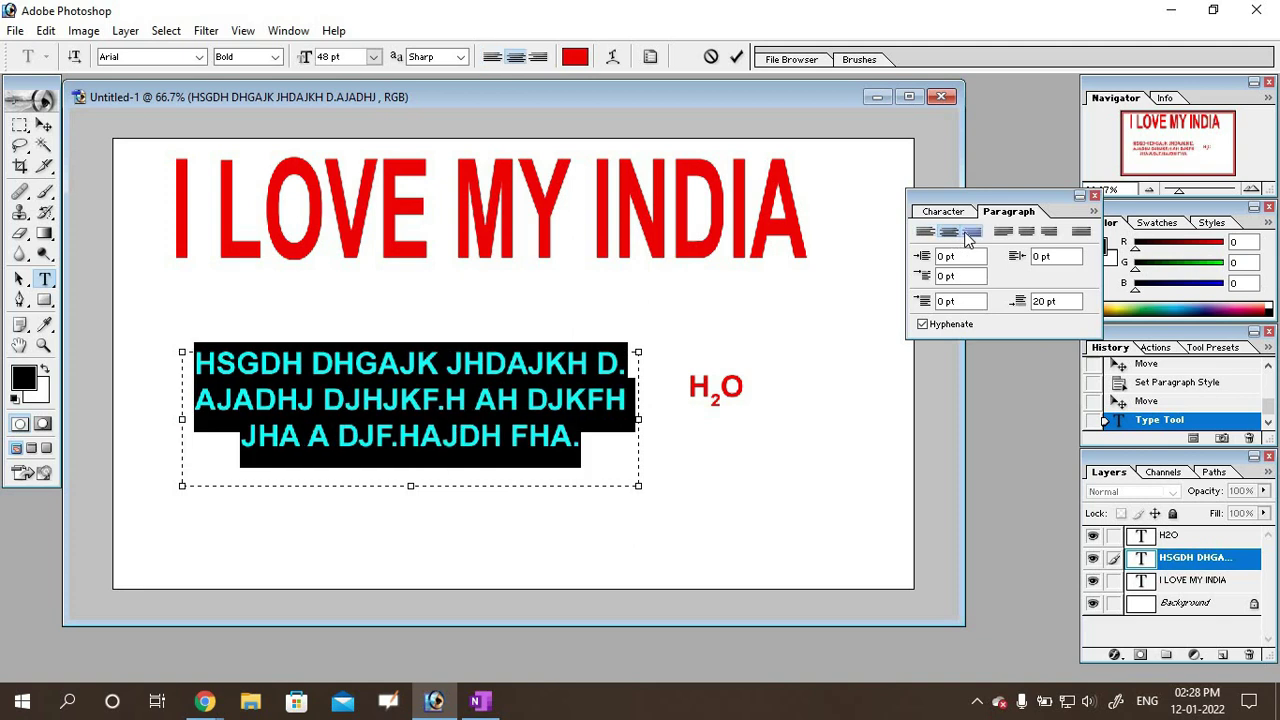
pyautogui.click(971, 232)
pyautogui.click(927, 232)
pyautogui.click(948, 233)
pyautogui.click(1003, 232)
pyautogui.click(1081, 232)
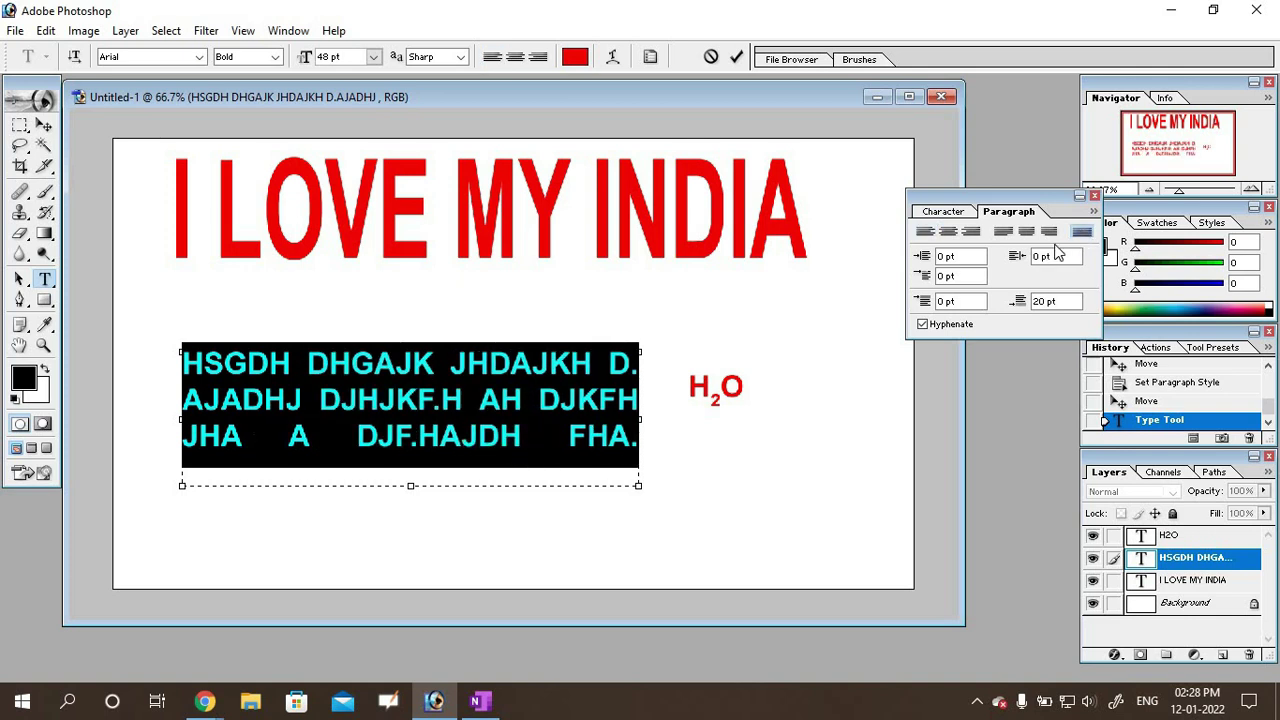
pyautogui.click(1003, 232)
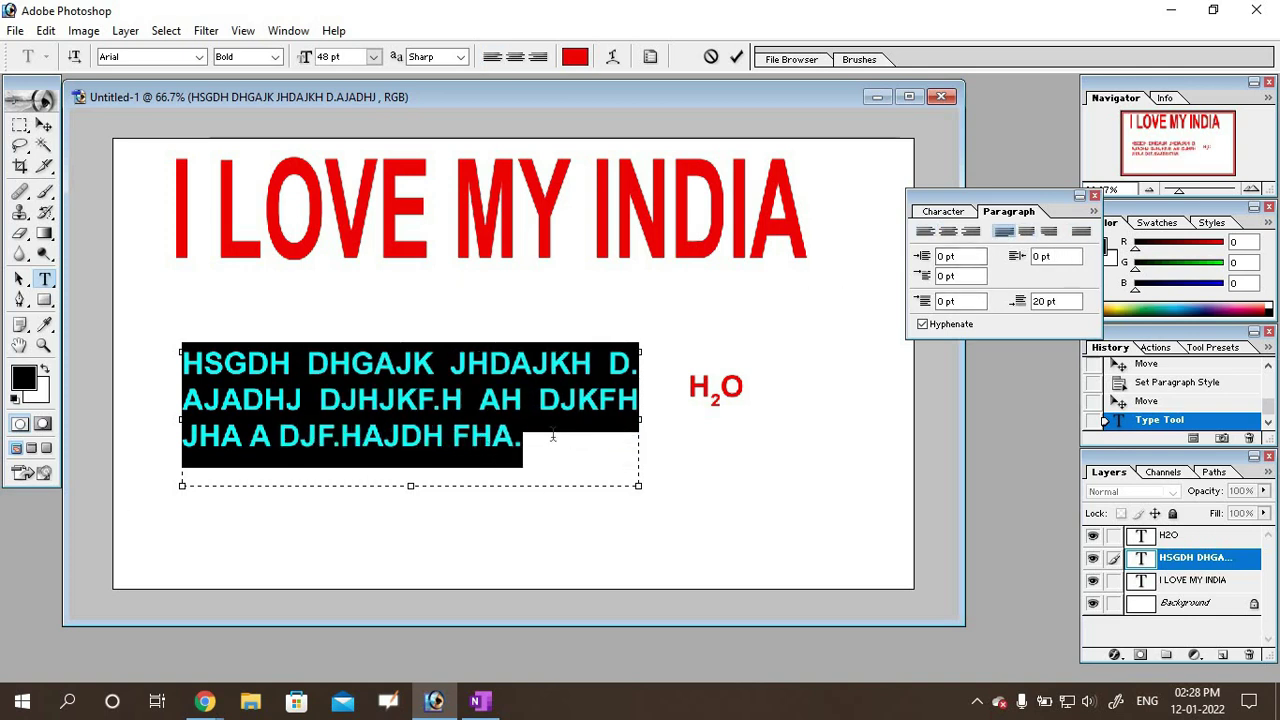
pyautogui.click(556, 474)
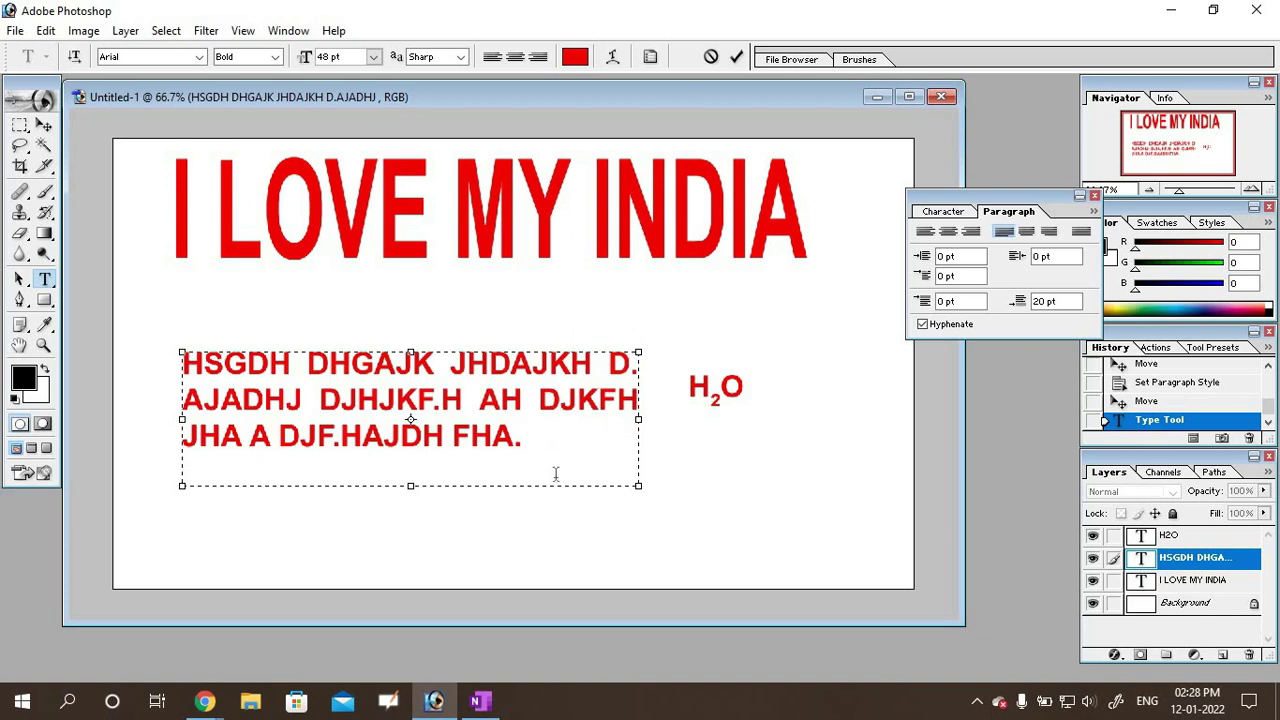
pyautogui.click(44, 124)
# Step: Nudge the paragraph right, hide its layer, and request deleting the HSGDH layer
pyautogui.moveTo(447, 437); pyautogui.dragTo(475, 437)
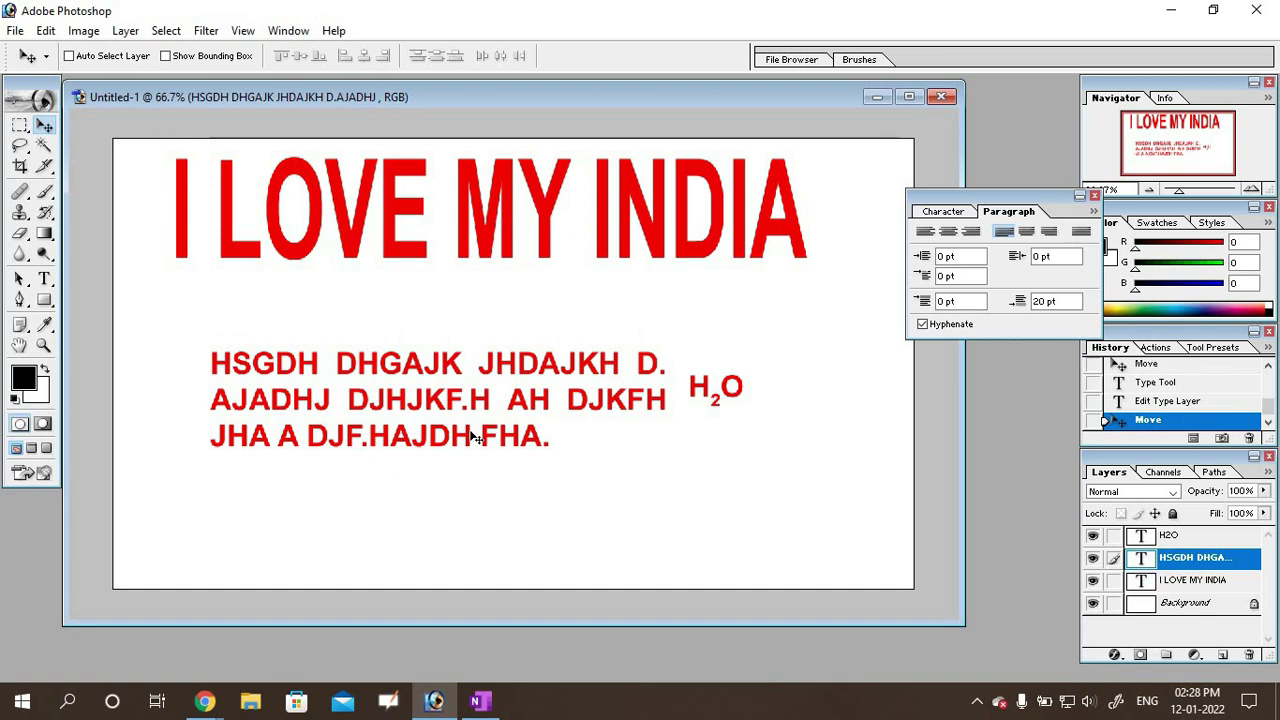
pyautogui.click(1093, 558)
pyautogui.click(1093, 582)
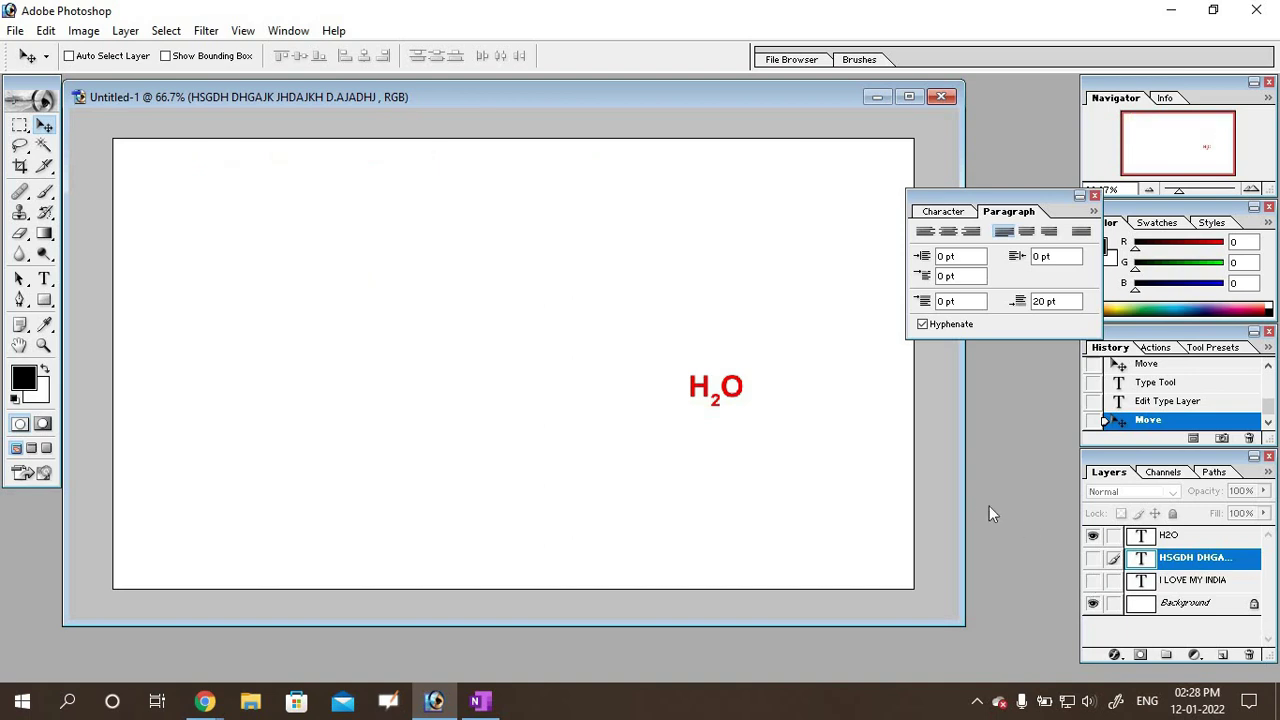
pyautogui.click(1093, 581)
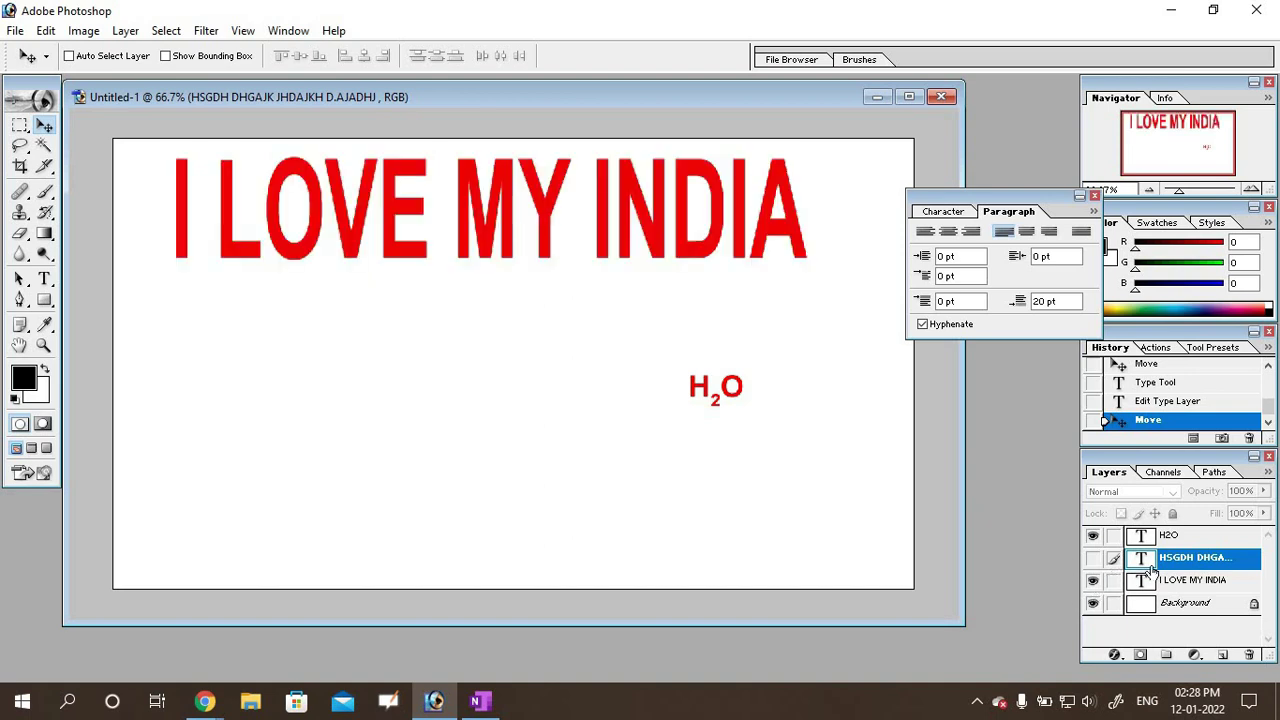
pyautogui.click(1248, 655)
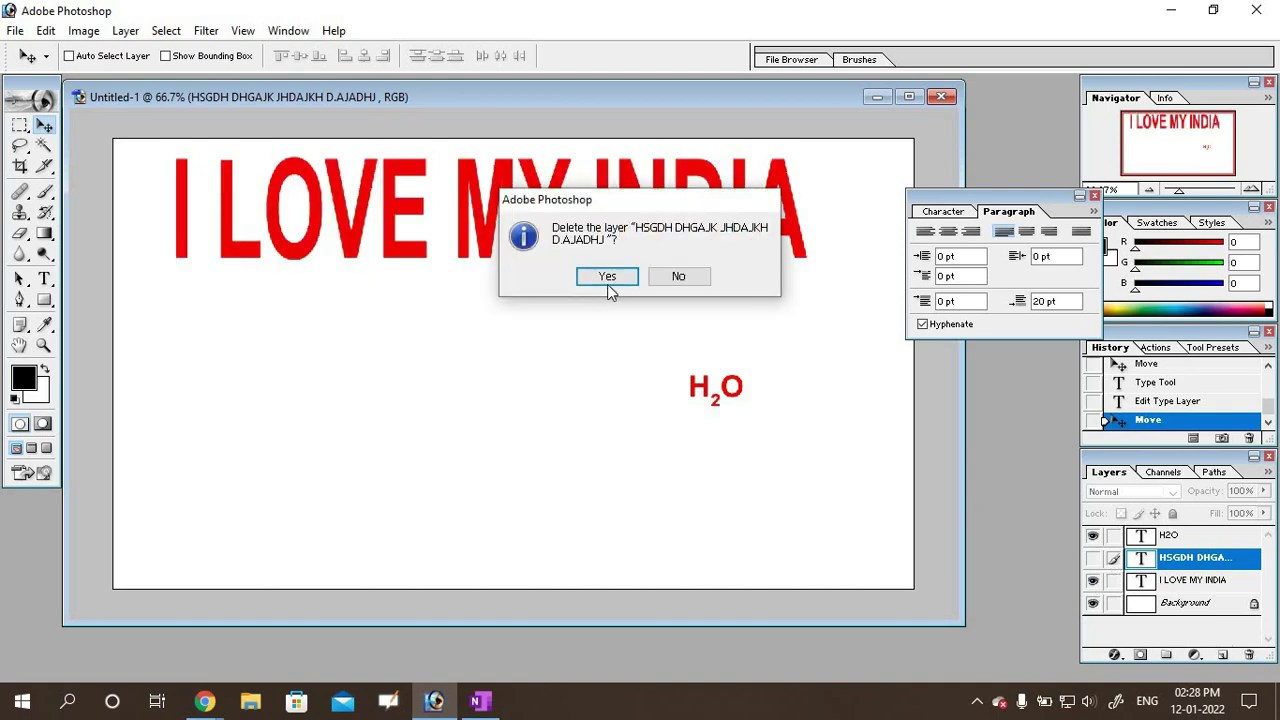
# Step: Confirm deletion of the paragraph layer and delete the H2O layer too
pyautogui.click(607, 276)
pyautogui.click(1165, 535)
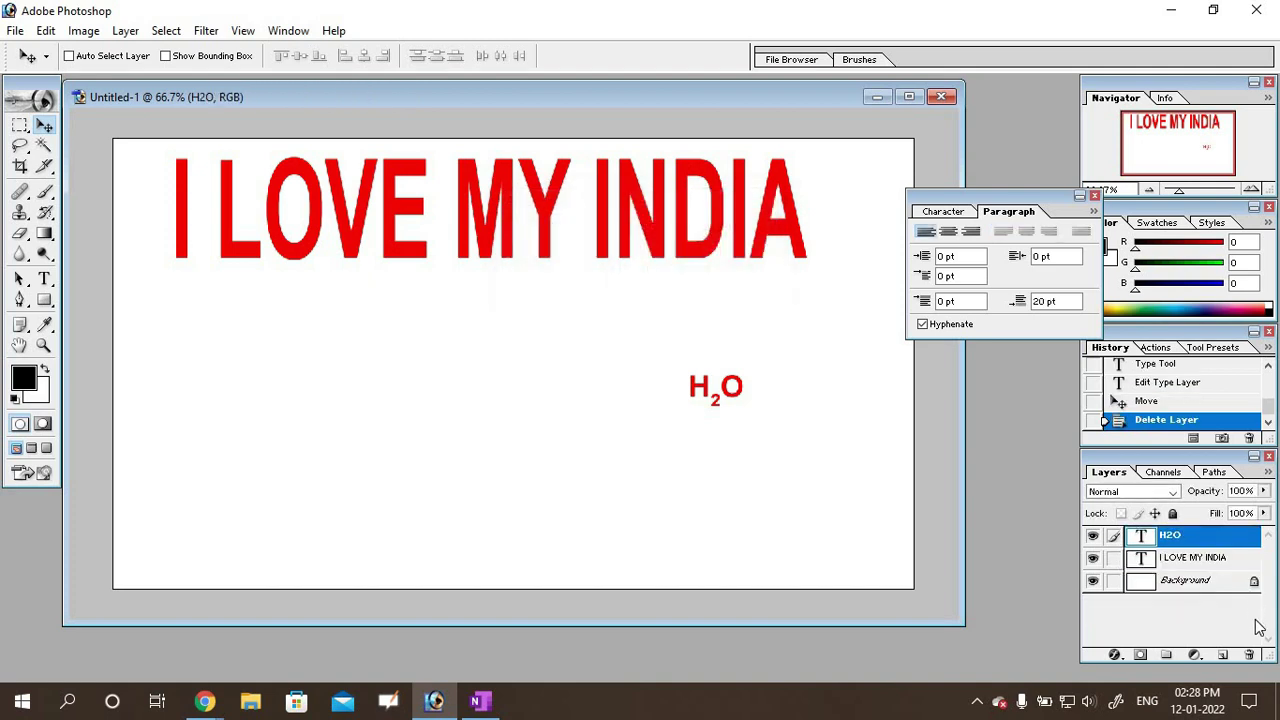
pyautogui.click(1249, 655)
pyautogui.click(610, 278)
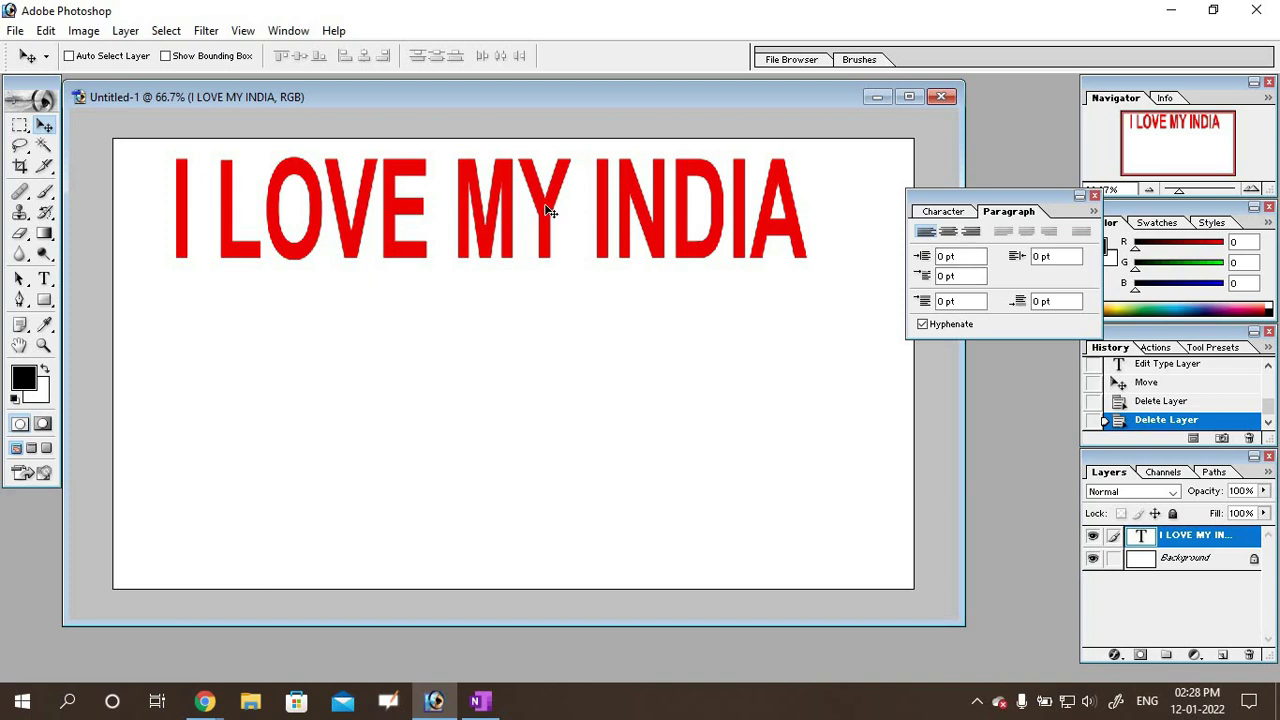
# Step: Reposition the I LOVE MY INDIA headline lower and float the Layers panel
pyautogui.moveTo(548, 211); pyautogui.dragTo(550, 335)
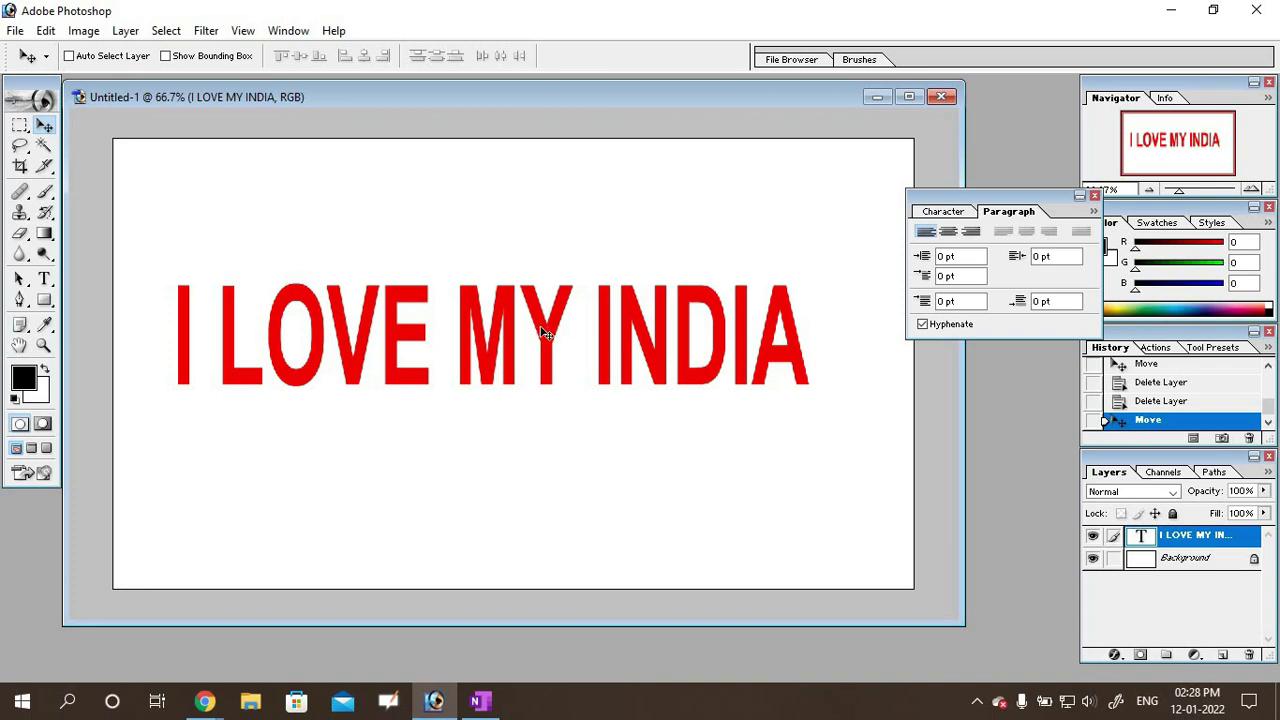
pyautogui.moveTo(543, 333); pyautogui.dragTo(548, 318)
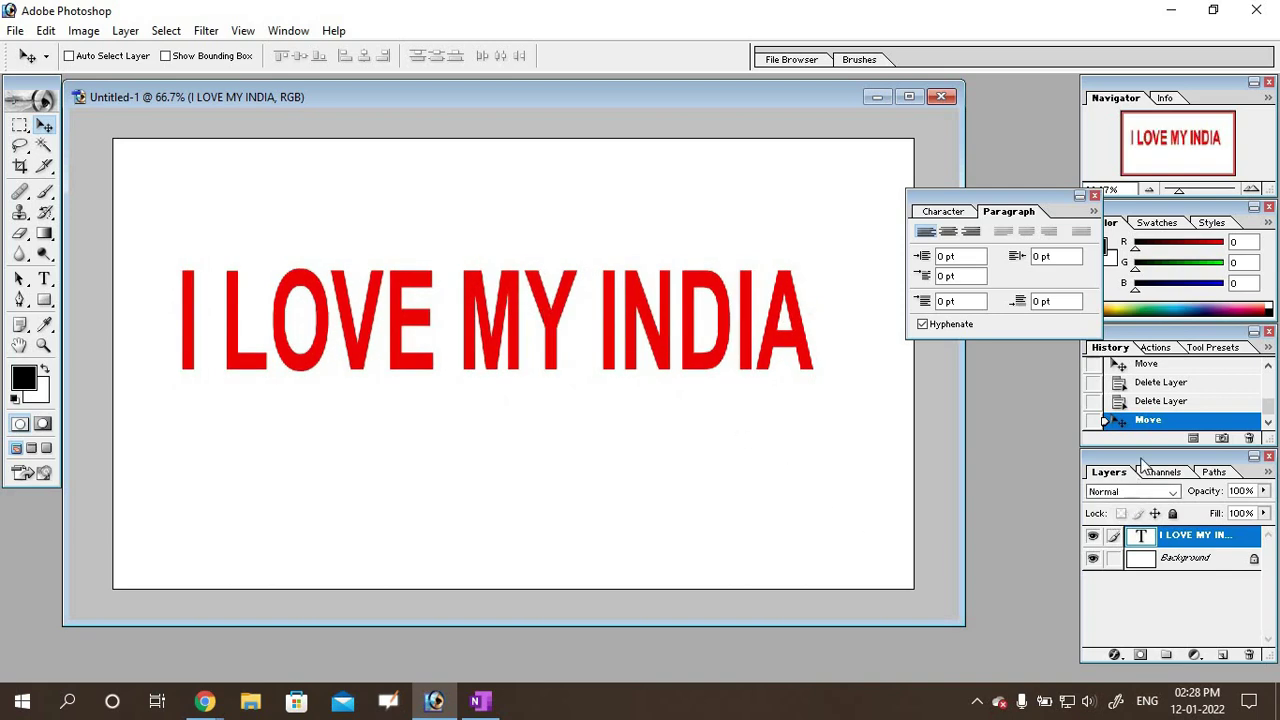
pyautogui.moveTo(1141, 461); pyautogui.dragTo(638, 212)
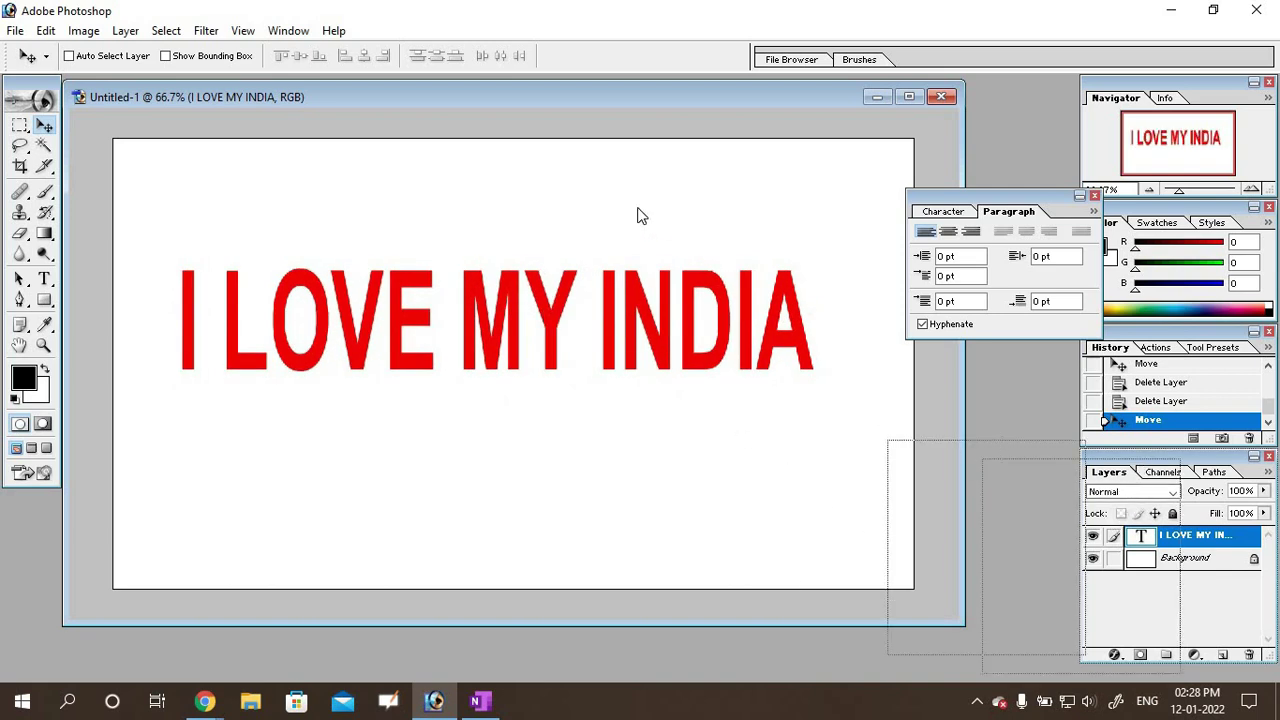
# Step: Close the floating Layers and Character/Paragraph panels, then reopen Layers from the Window menu and dock it
pyautogui.moveTo(642, 209); pyautogui.dragTo(645, 199)
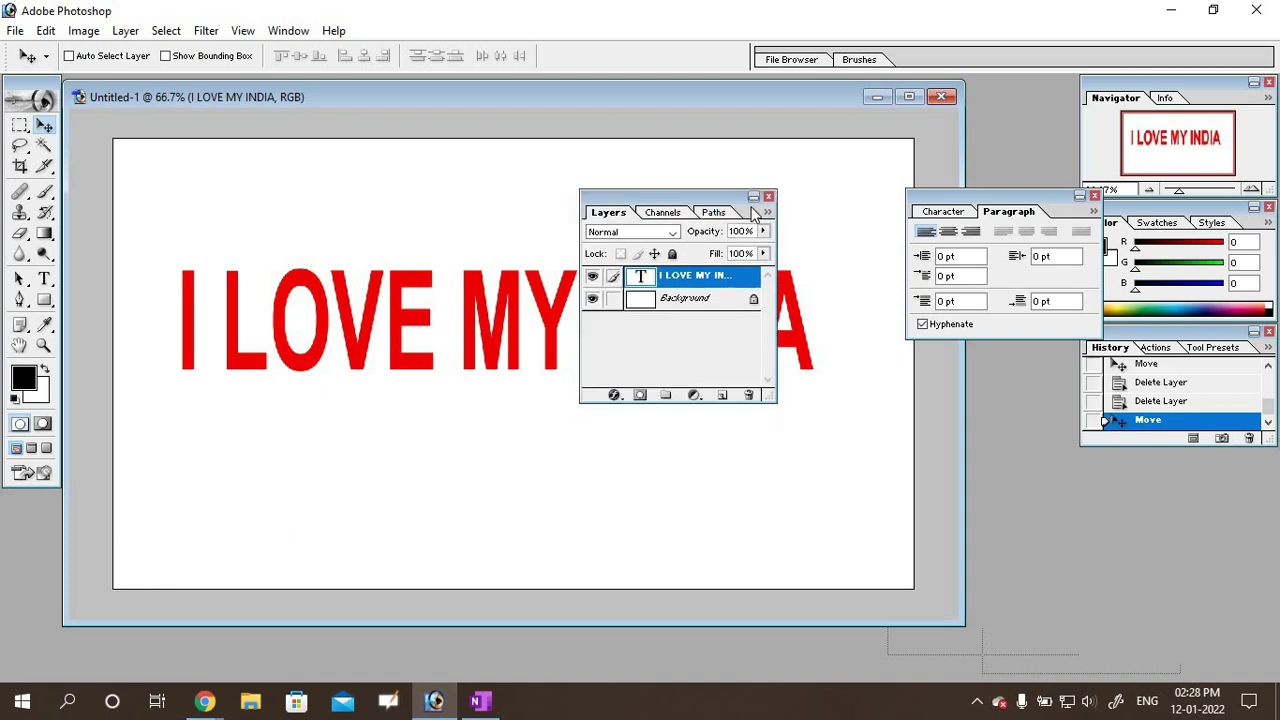
pyautogui.click(769, 197)
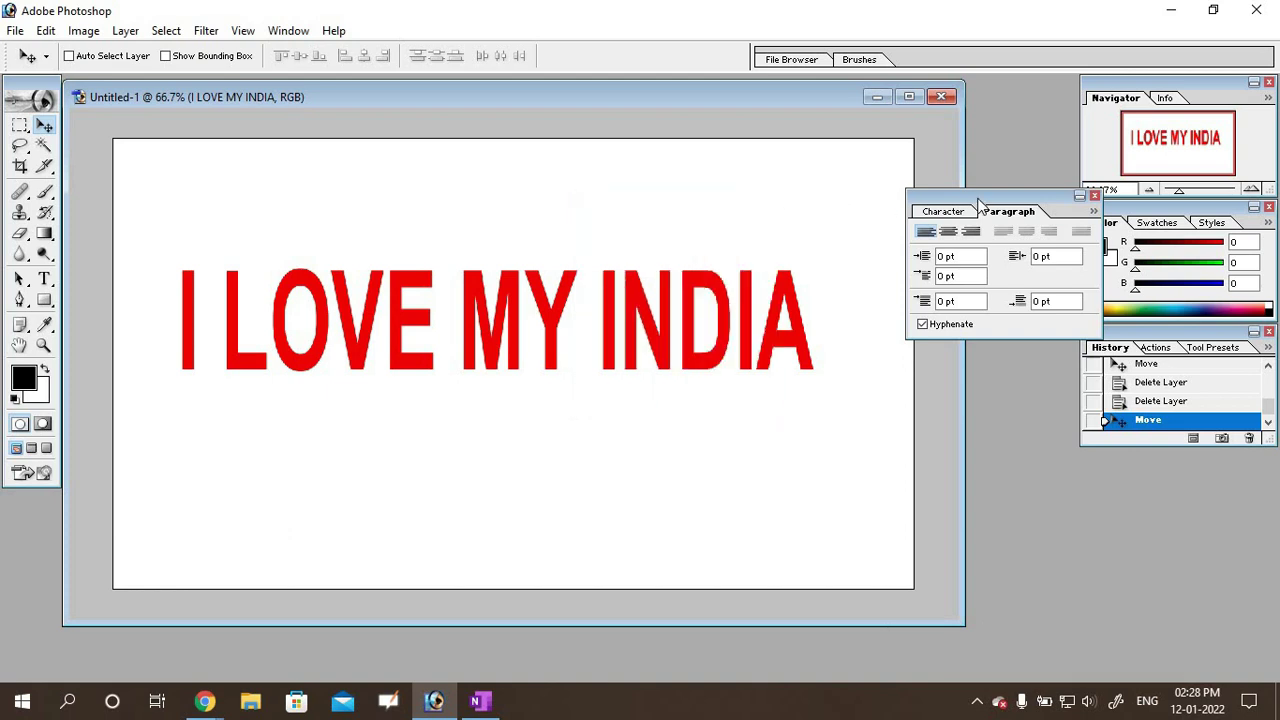
pyautogui.click(1095, 196)
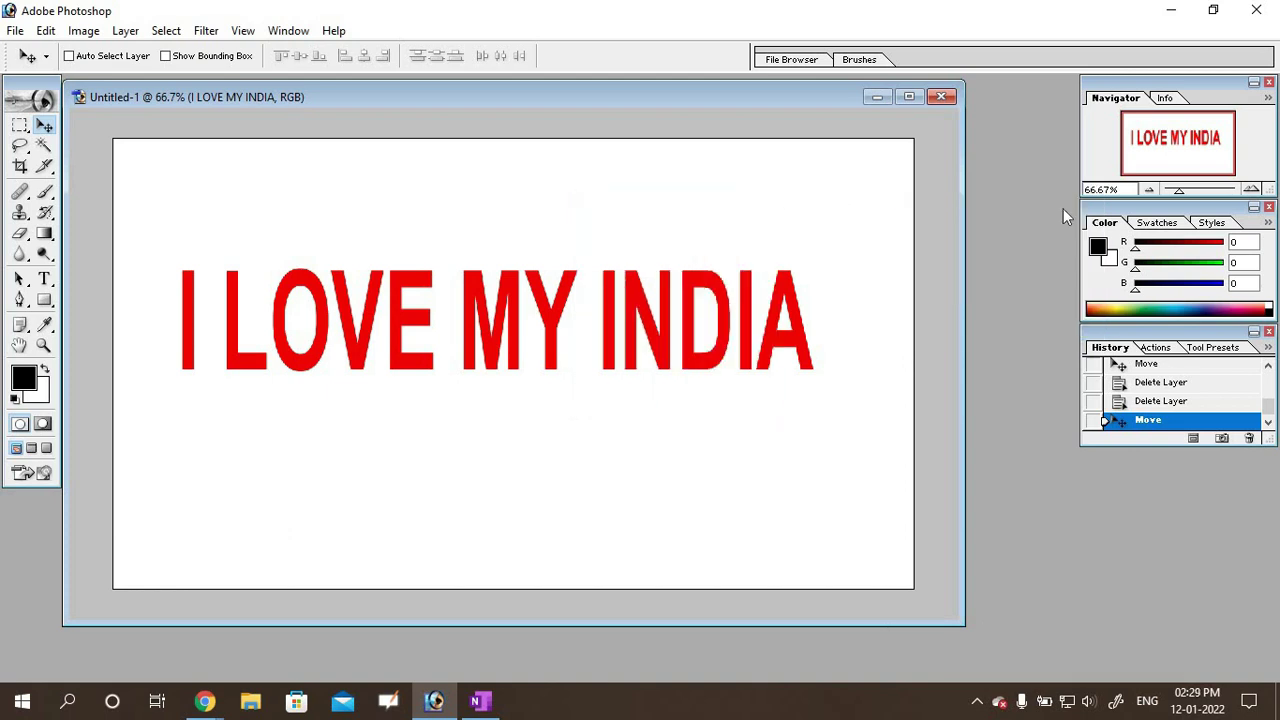
pyautogui.click(288, 30)
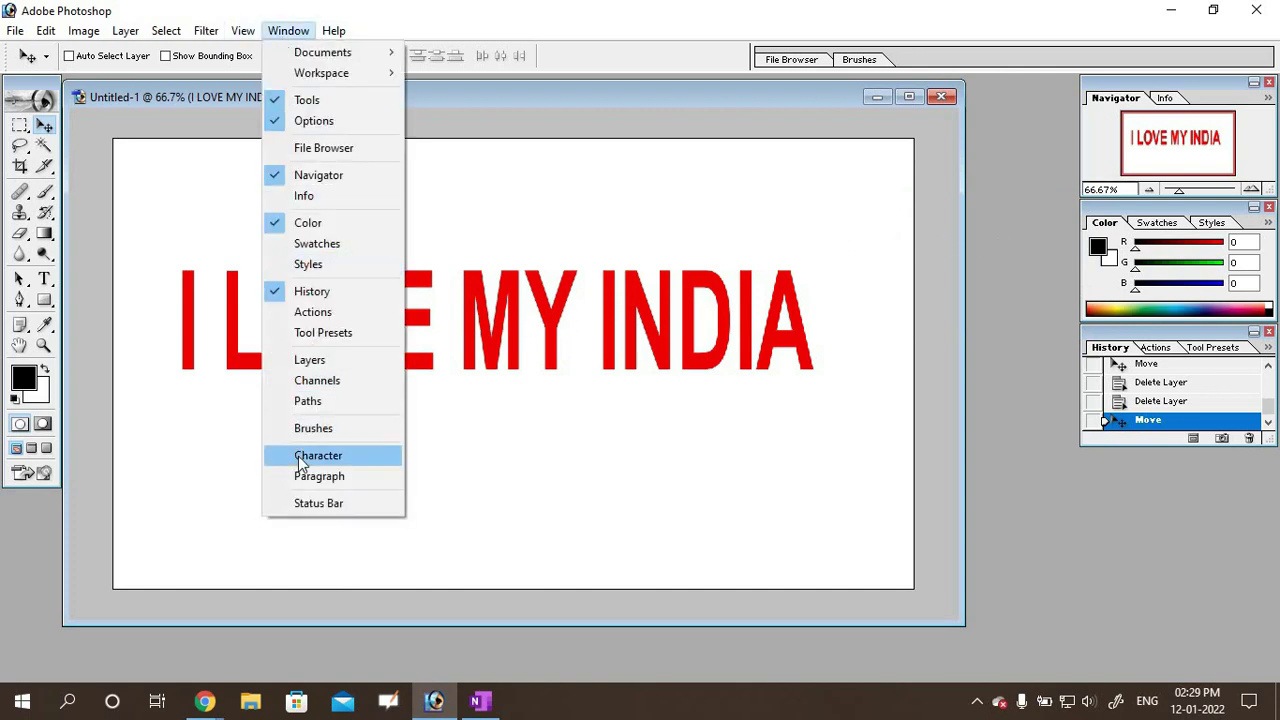
pyautogui.click(309, 362)
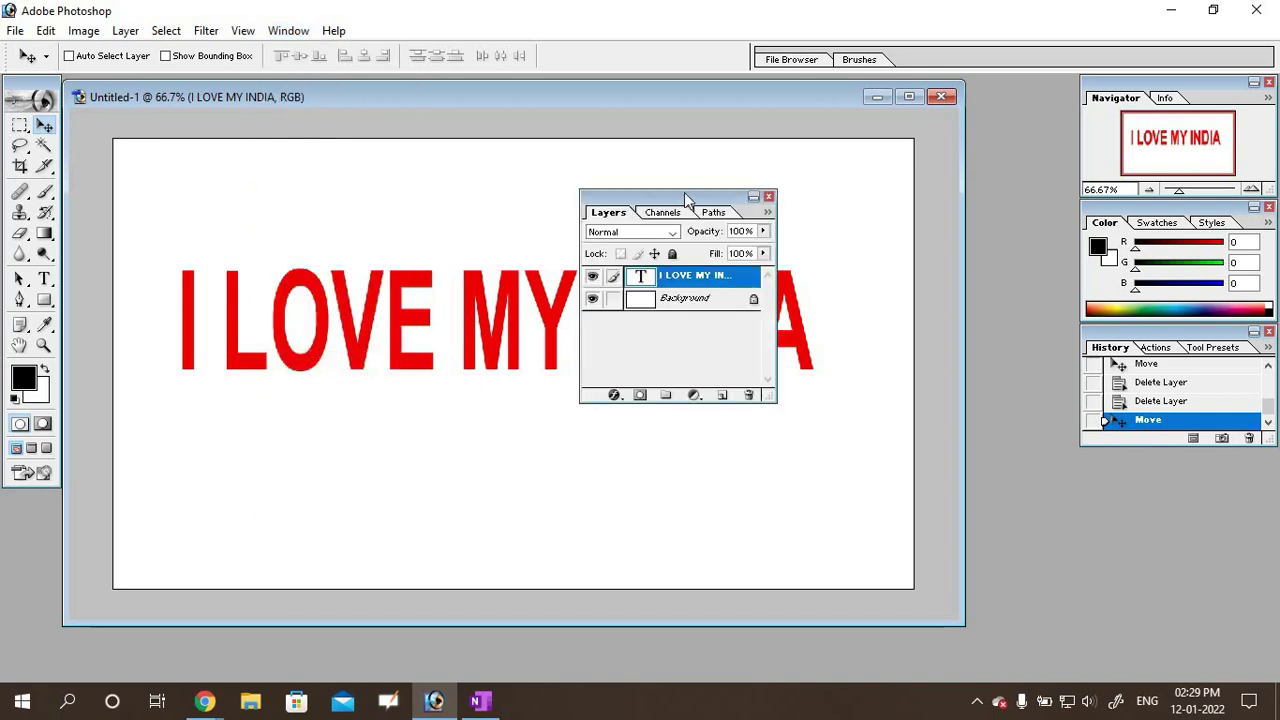
pyautogui.moveTo(979, 396); pyautogui.dragTo(1152, 452)
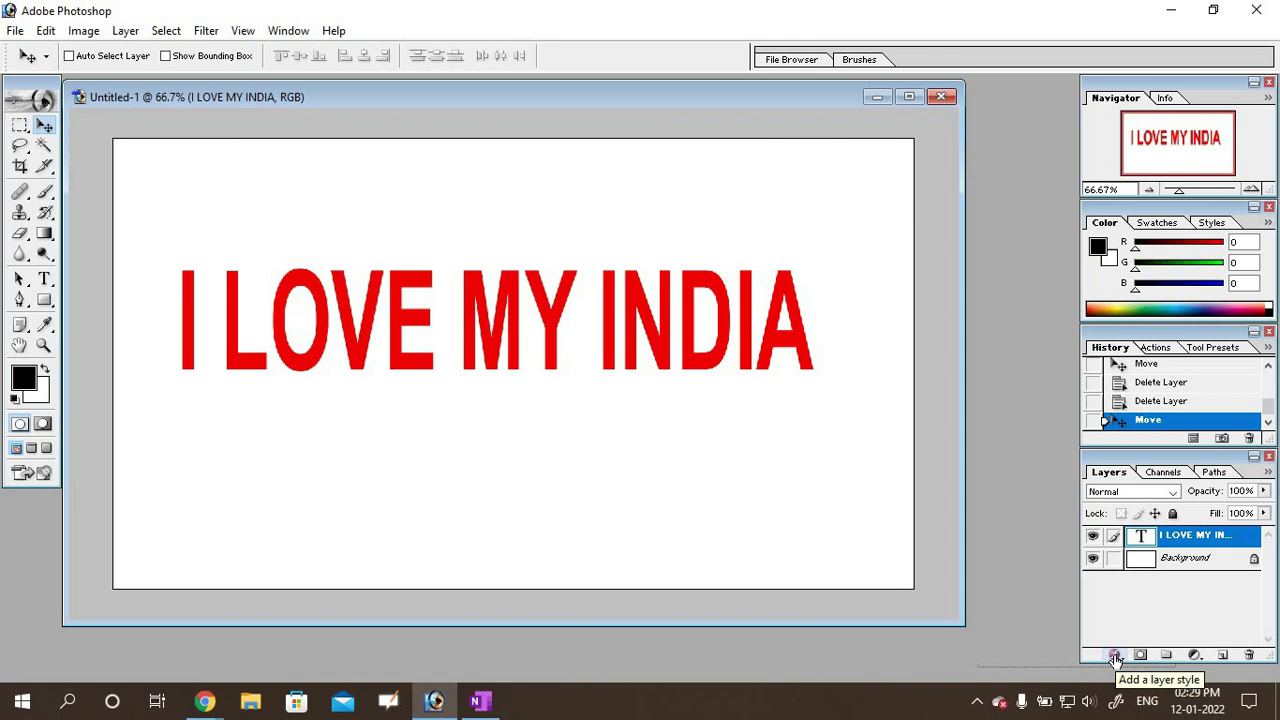
# Step: Add a Gradient Overlay effect to the headline layer and move the Layer Style dialog aside
pyautogui.click(1115, 655)
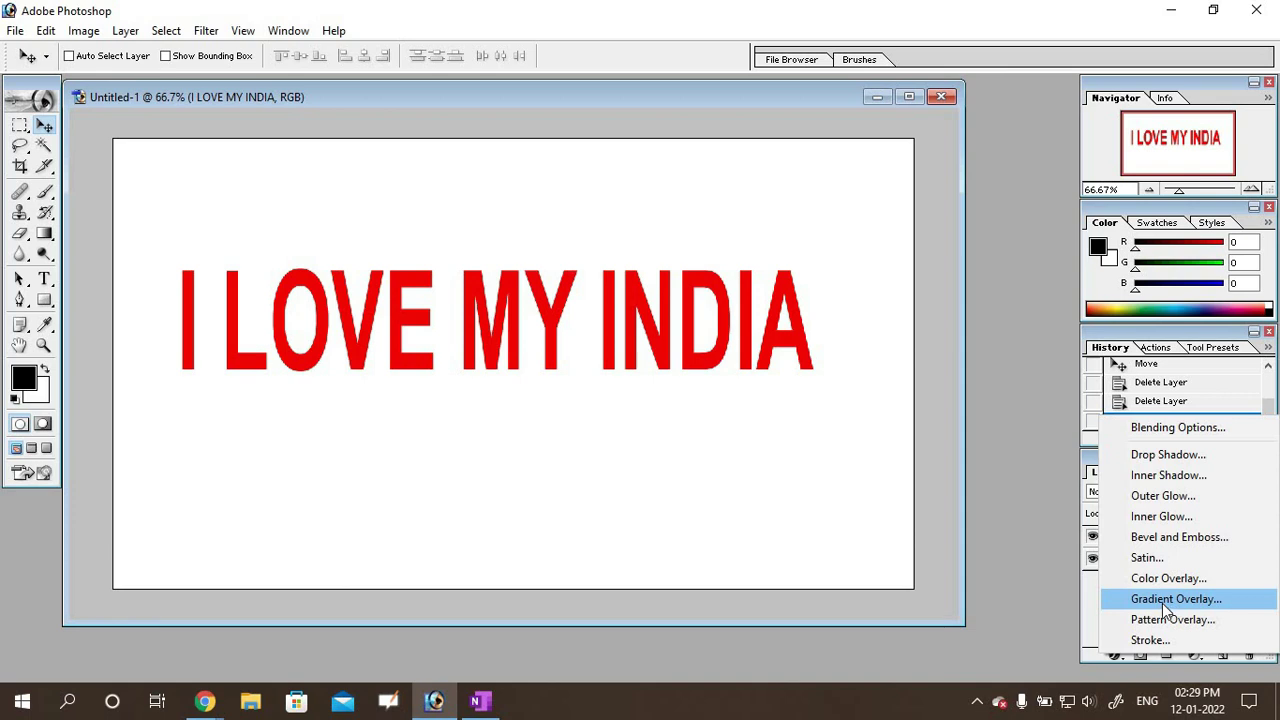
pyautogui.click(1162, 600)
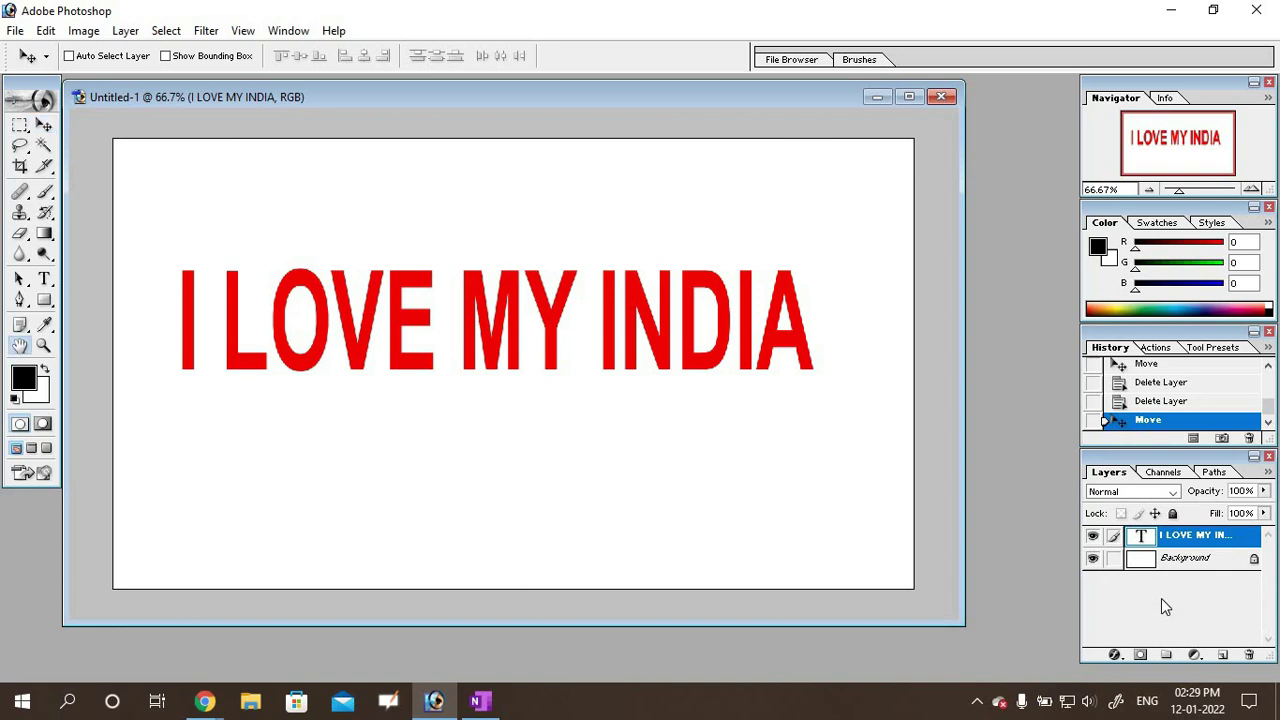
pyautogui.moveTo(871, 276)
pyautogui.mouseDown()
pyautogui.moveTo(1092, 236)
pyautogui.moveTo(697, 392)
pyautogui.moveTo(500, 381)
pyautogui.mouseUp()
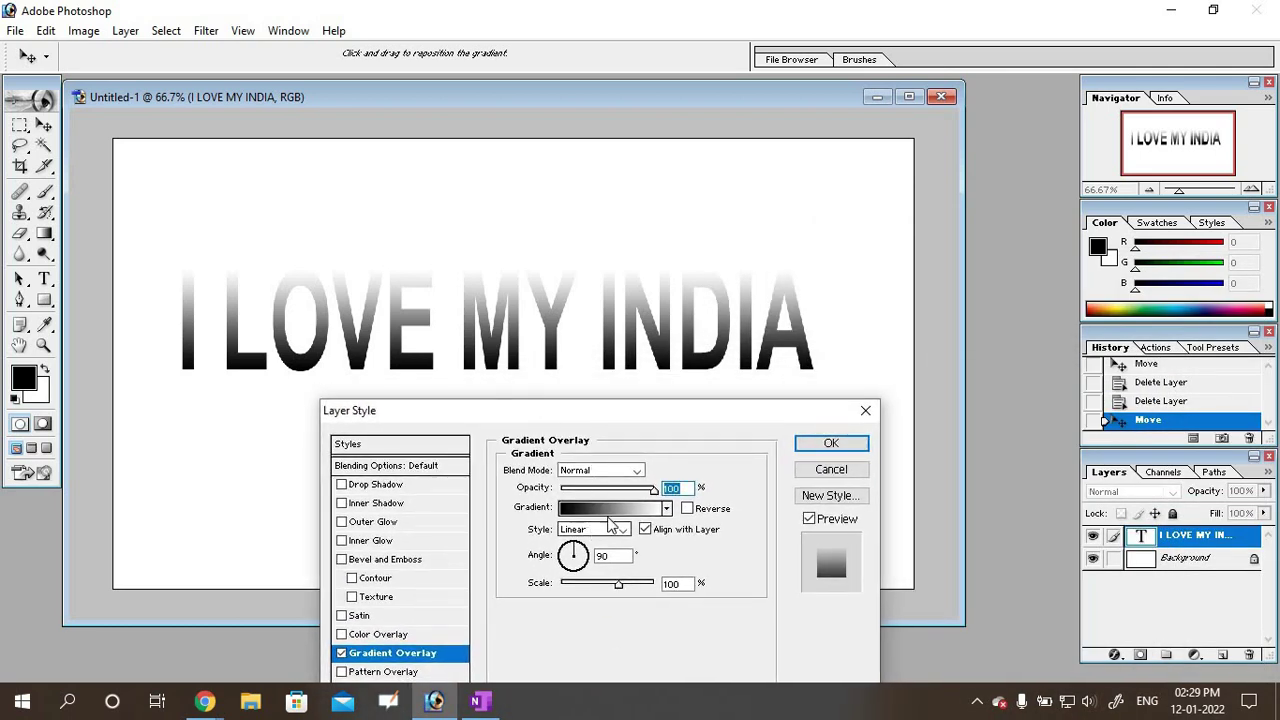
# Step: Keep the default black-to-white Linear gradient at 90° while repositioning the Layer Style dialog
pyautogui.moveTo(709, 414); pyautogui.dragTo(773, 410)
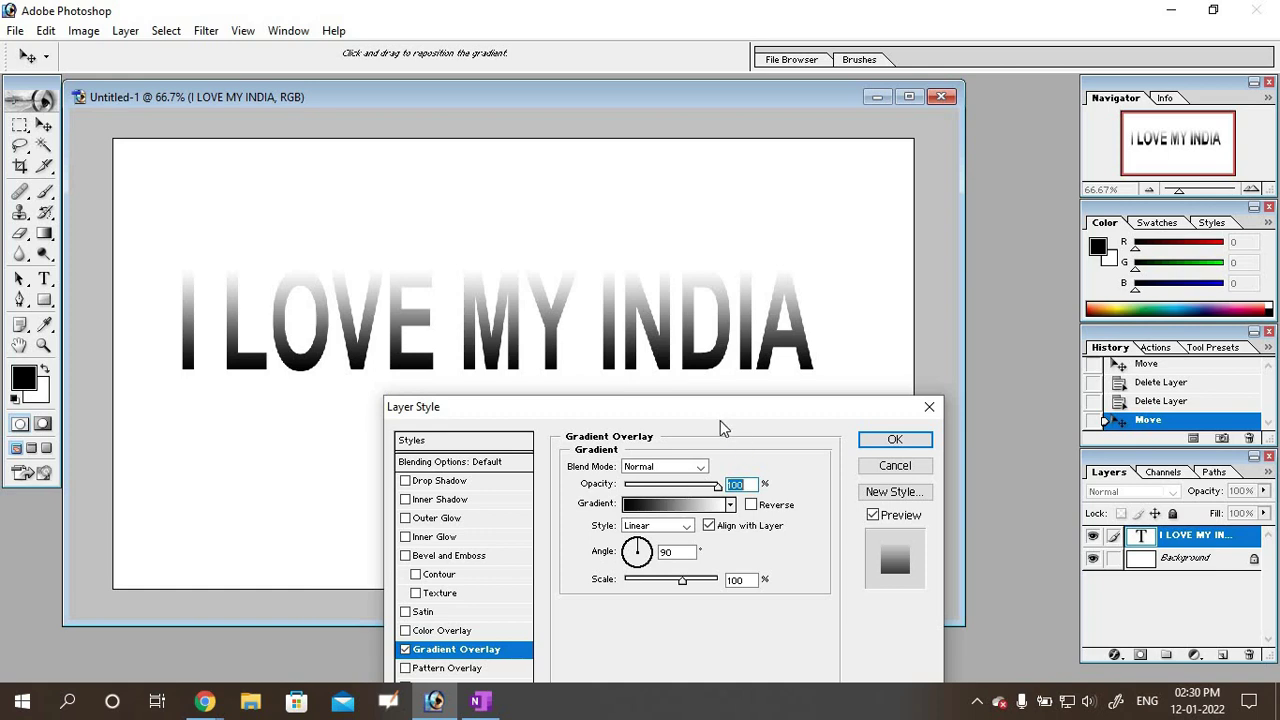
pyautogui.moveTo(702, 409); pyautogui.dragTo(682, 404)
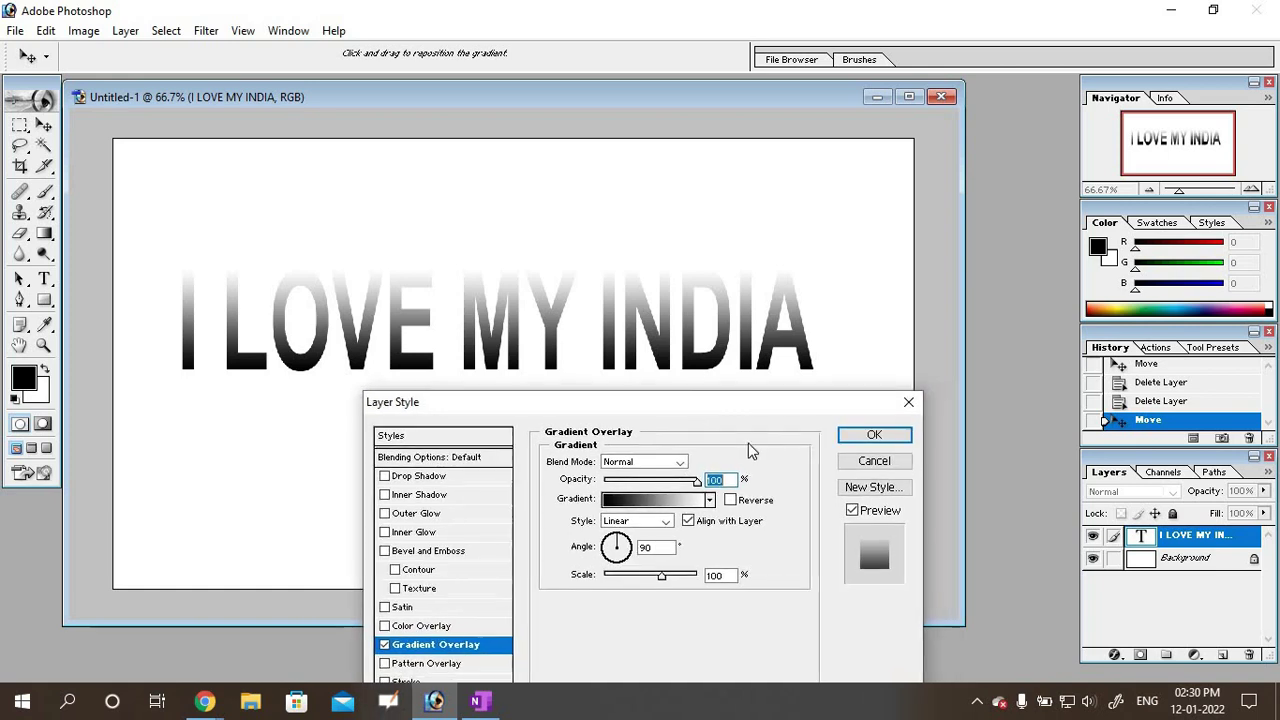
pyautogui.click(977, 703)
pyautogui.click(845, 640)
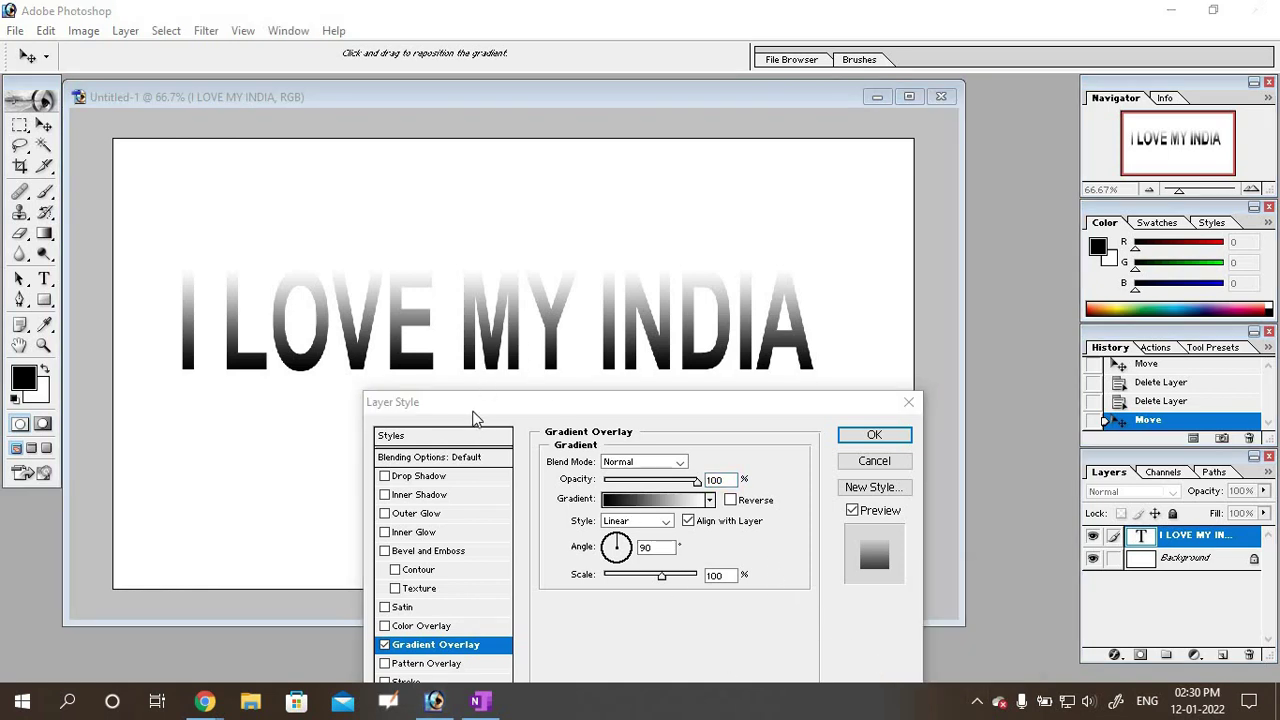
pyautogui.moveTo(468, 409); pyautogui.dragTo(440, 404)
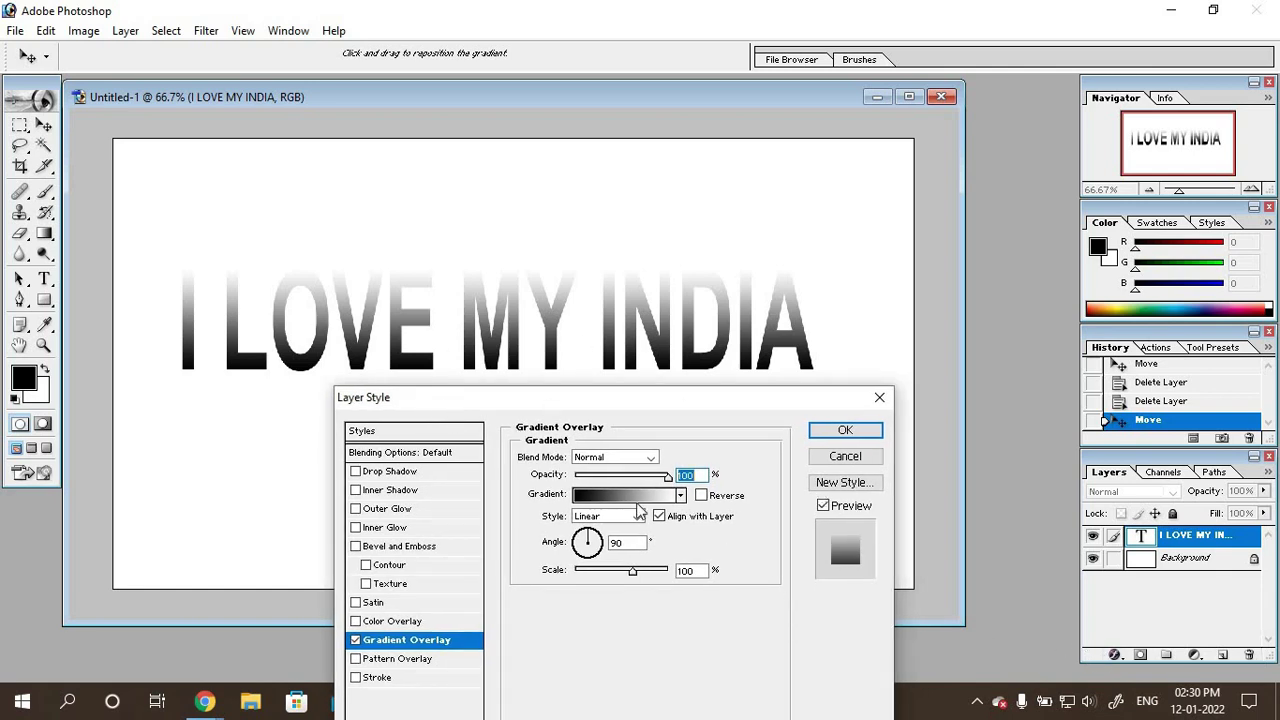
# Step: In the Gradient Editor, make the left stop red and the right stop magenta
pyautogui.click(608, 496)
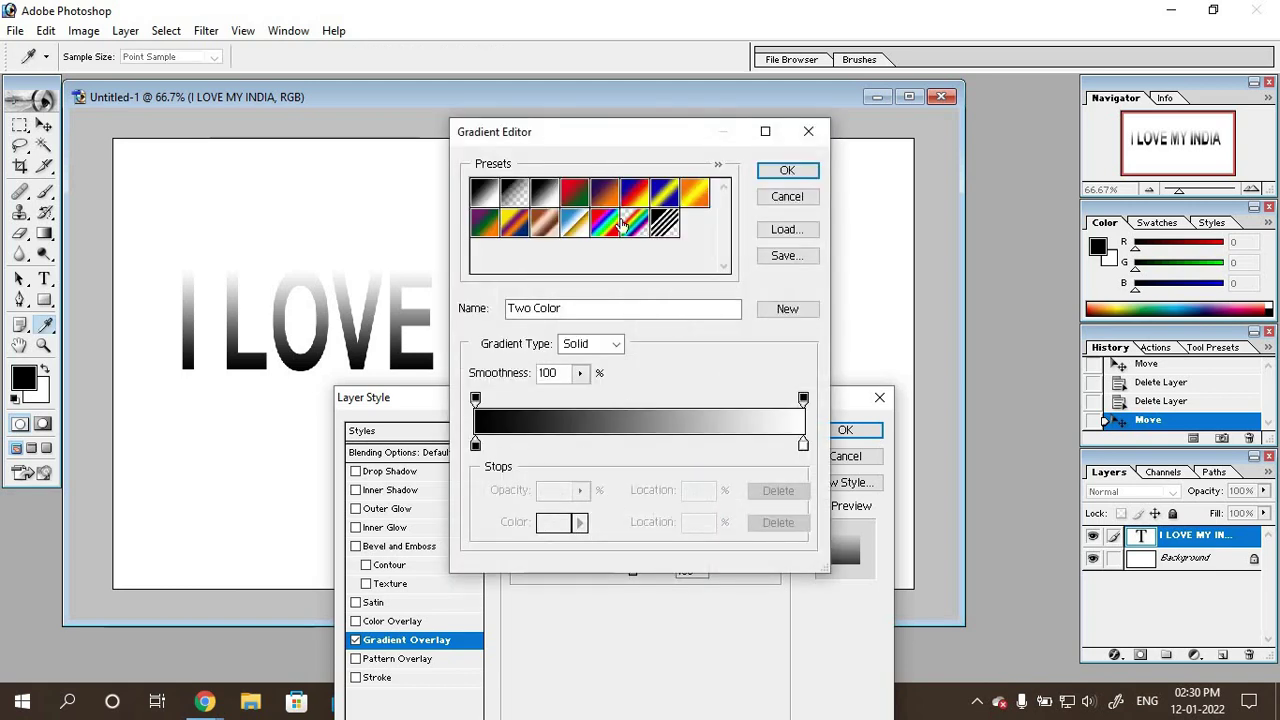
pyautogui.moveTo(590, 138); pyautogui.dragTo(808, 194)
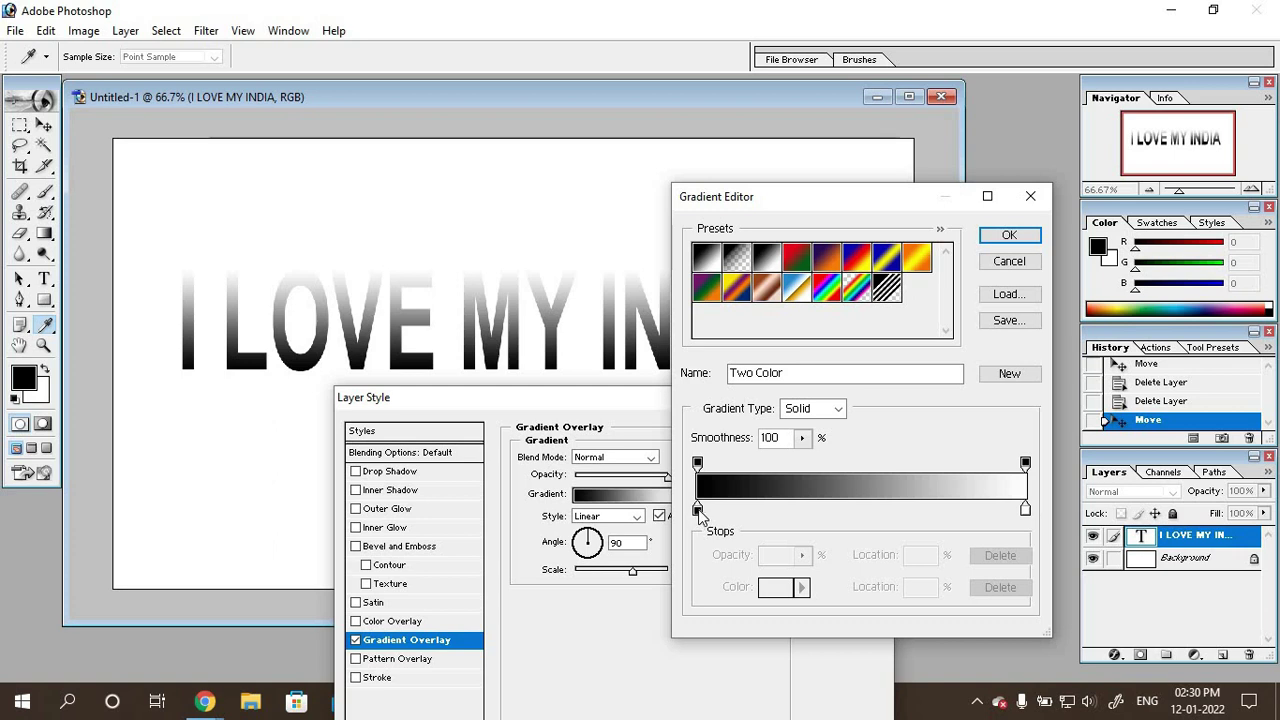
pyautogui.doubleClick(698, 511)
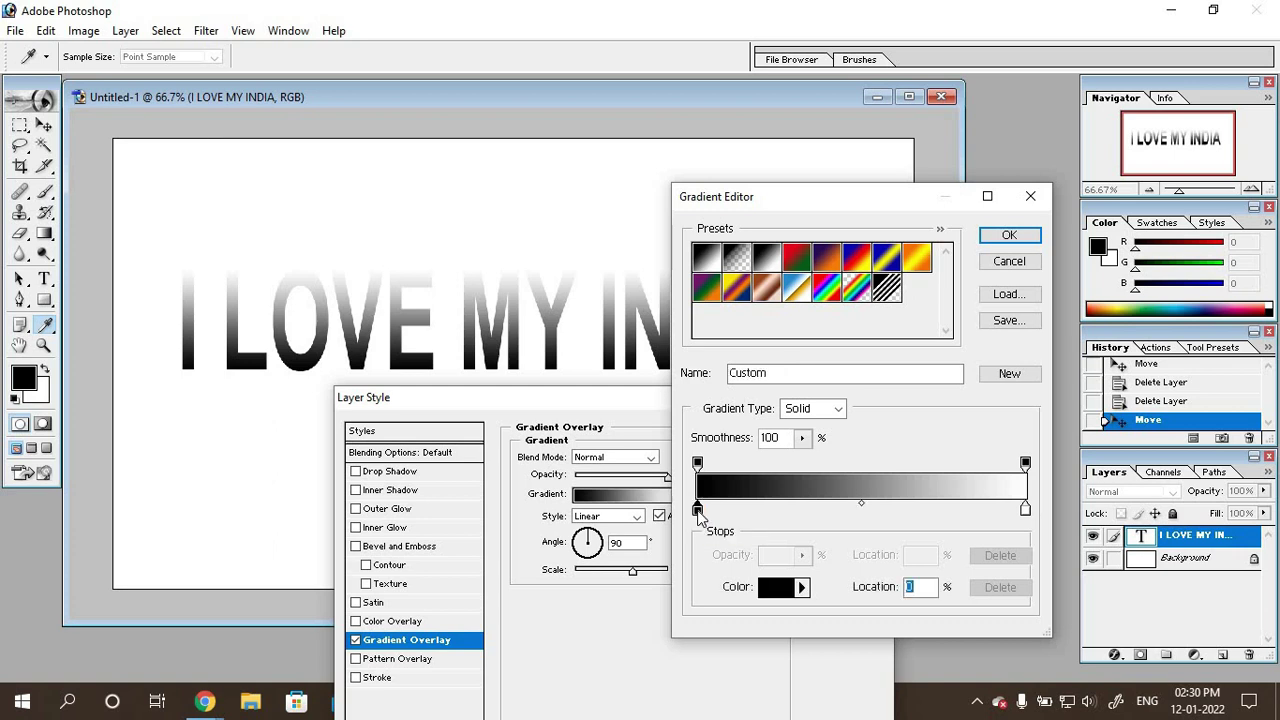
pyautogui.write('255')
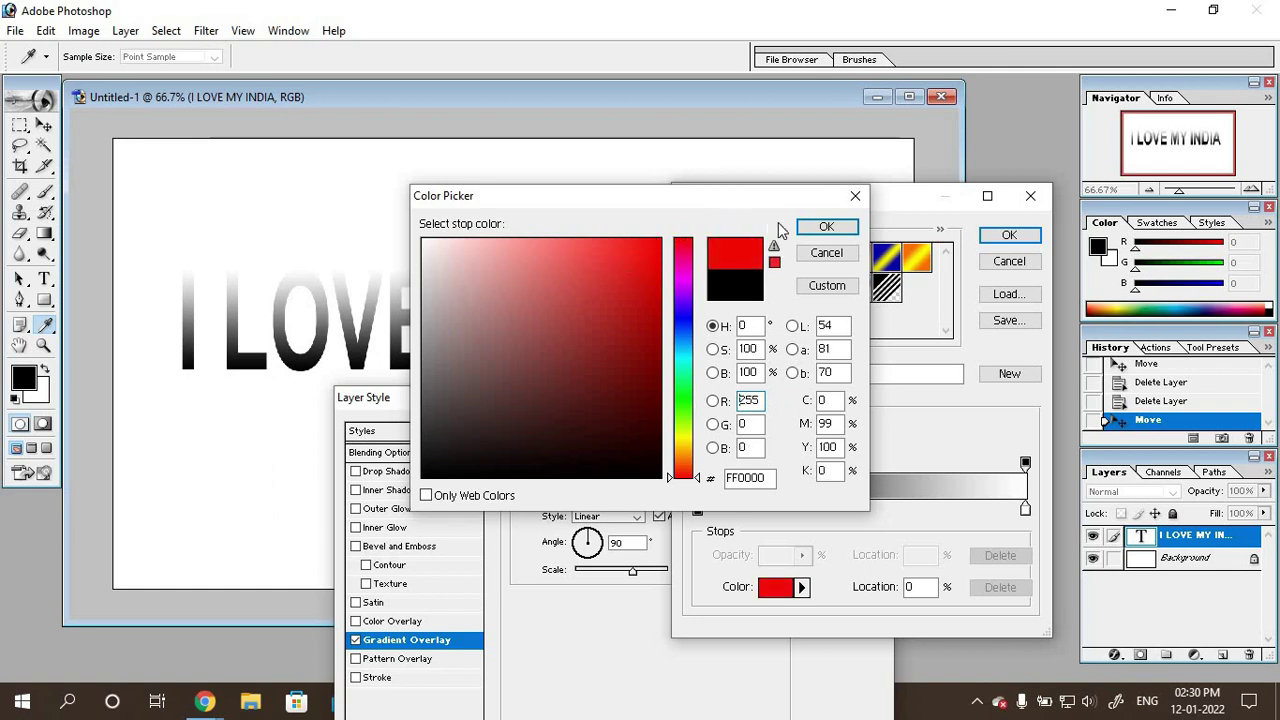
pyautogui.click(826, 226)
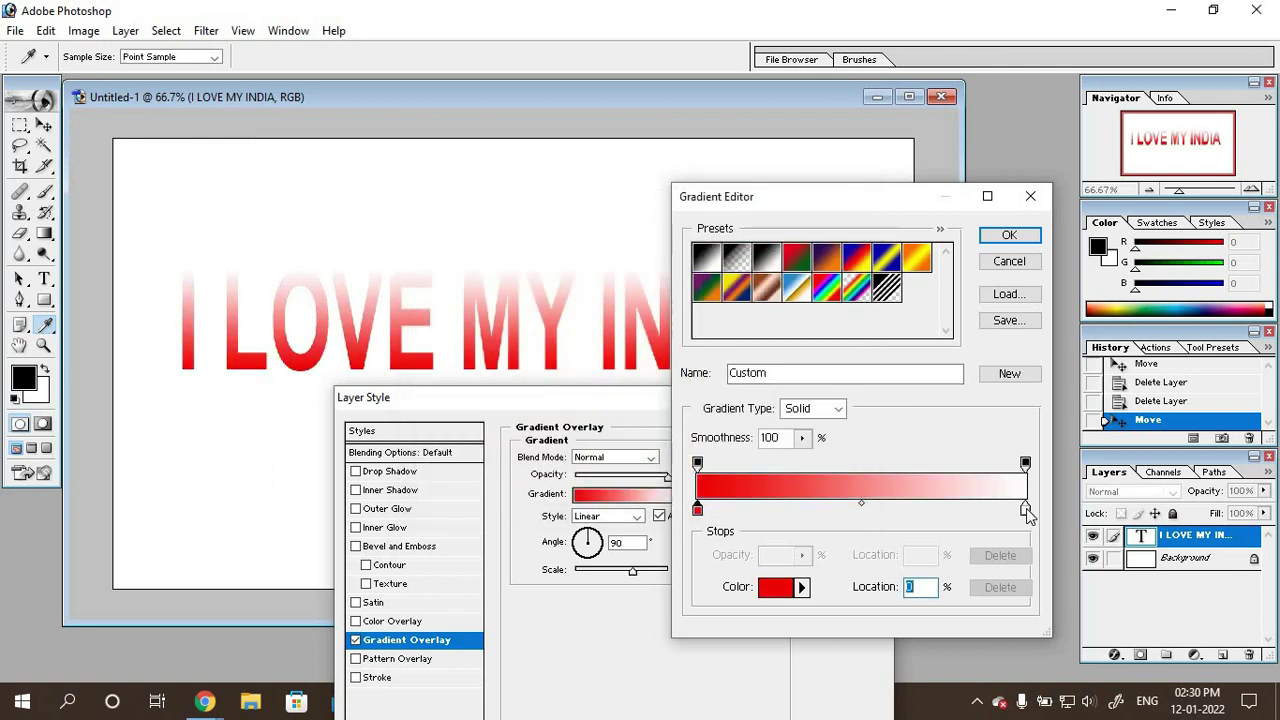
pyautogui.click(1026, 512)
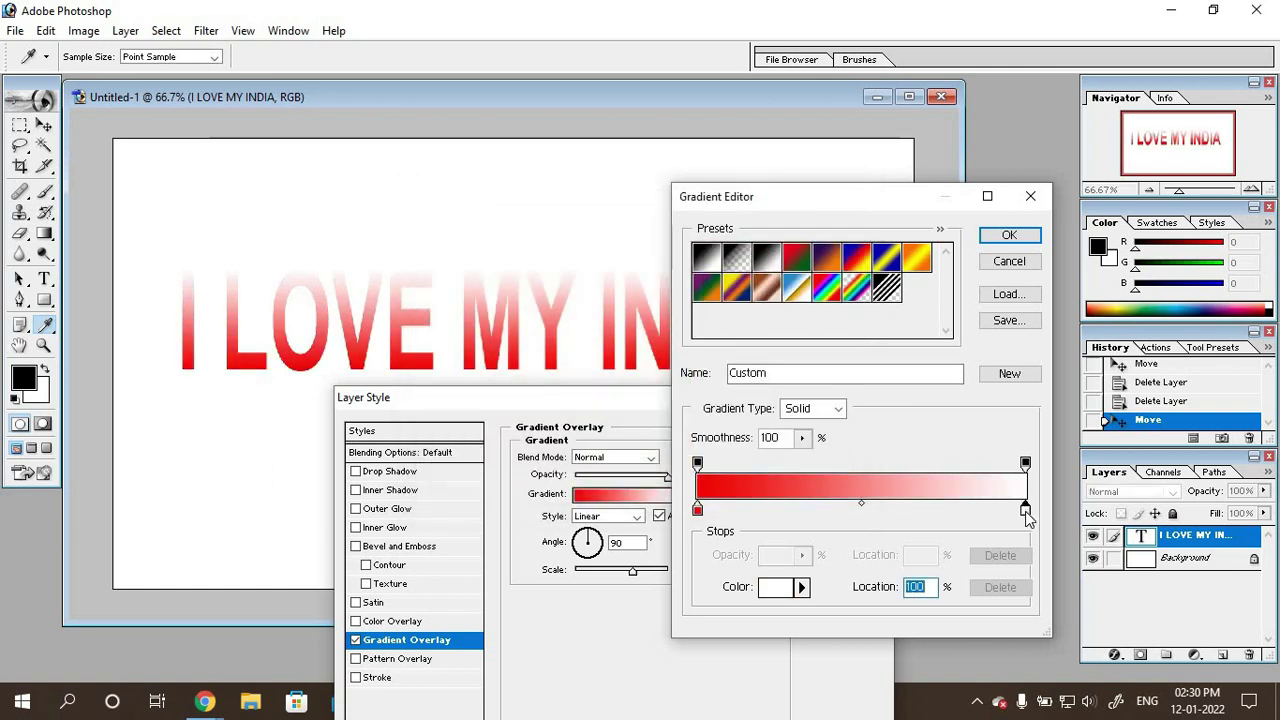
pyautogui.doubleClick(1025, 512)
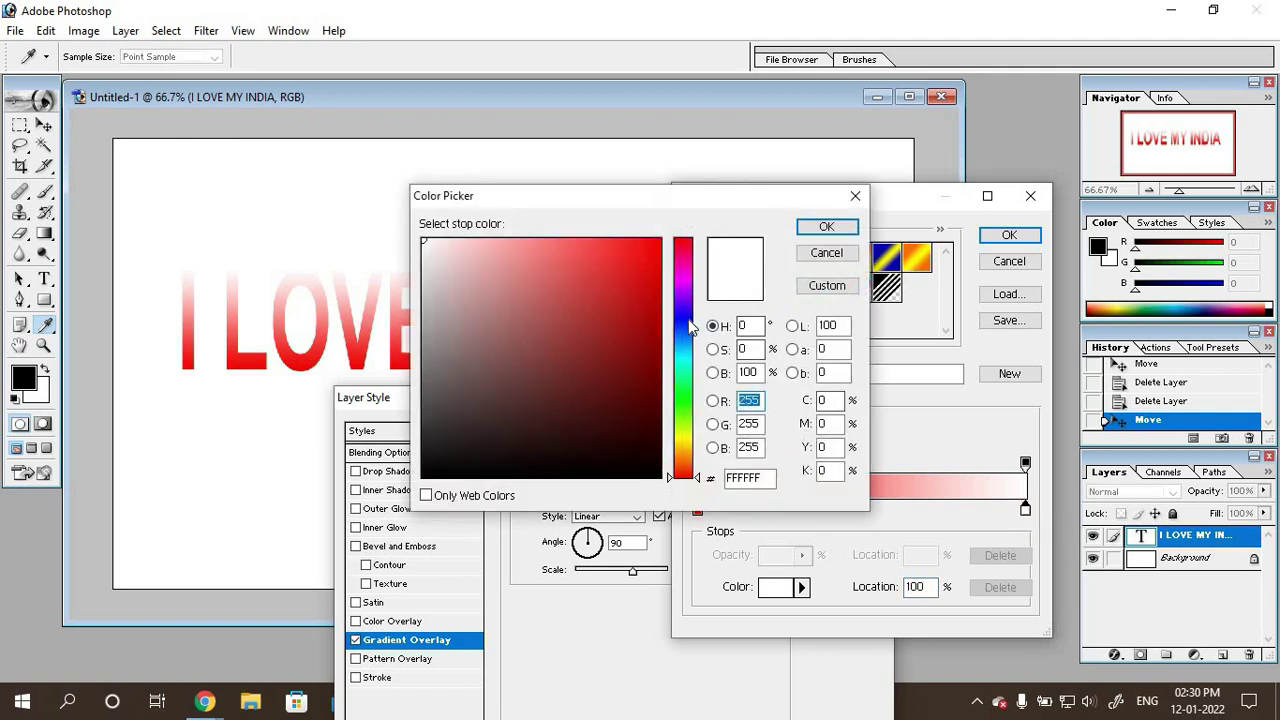
pyautogui.moveTo(684, 310)
pyautogui.mouseDown()
pyautogui.moveTo(678, 262)
pyautogui.moveTo(694, 217)
pyautogui.mouseUp()
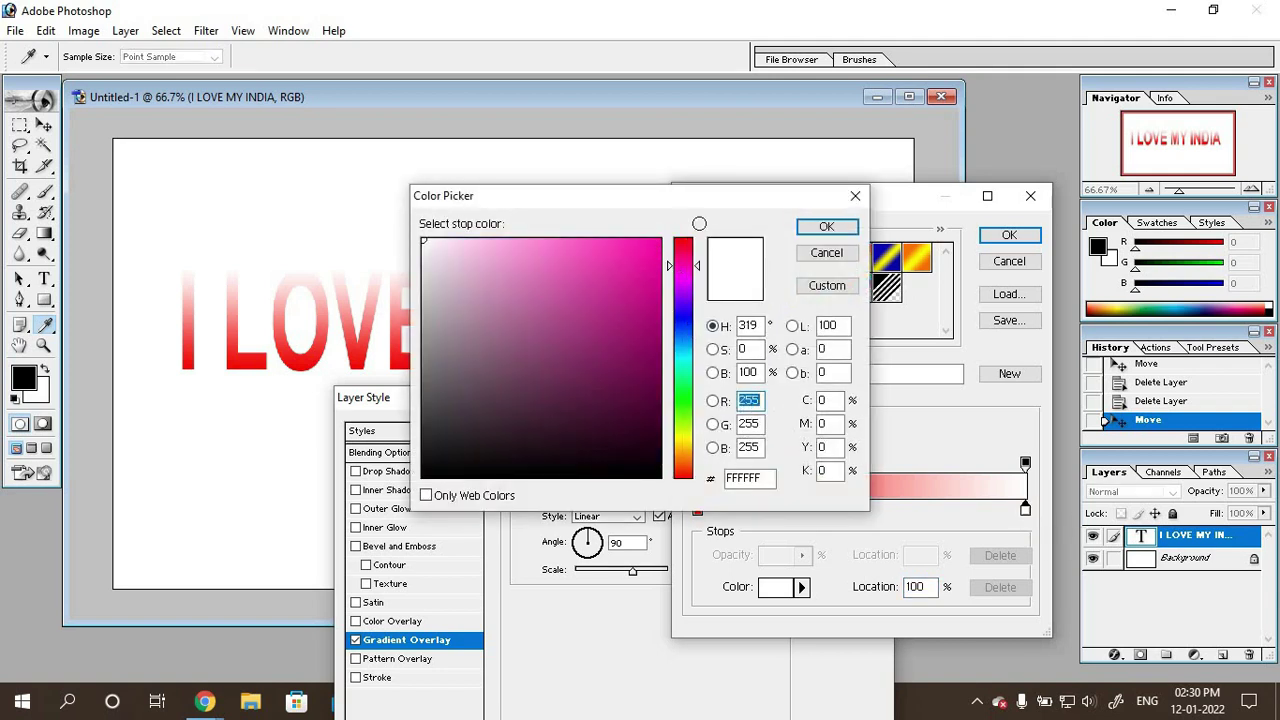
pyautogui.click(826, 226)
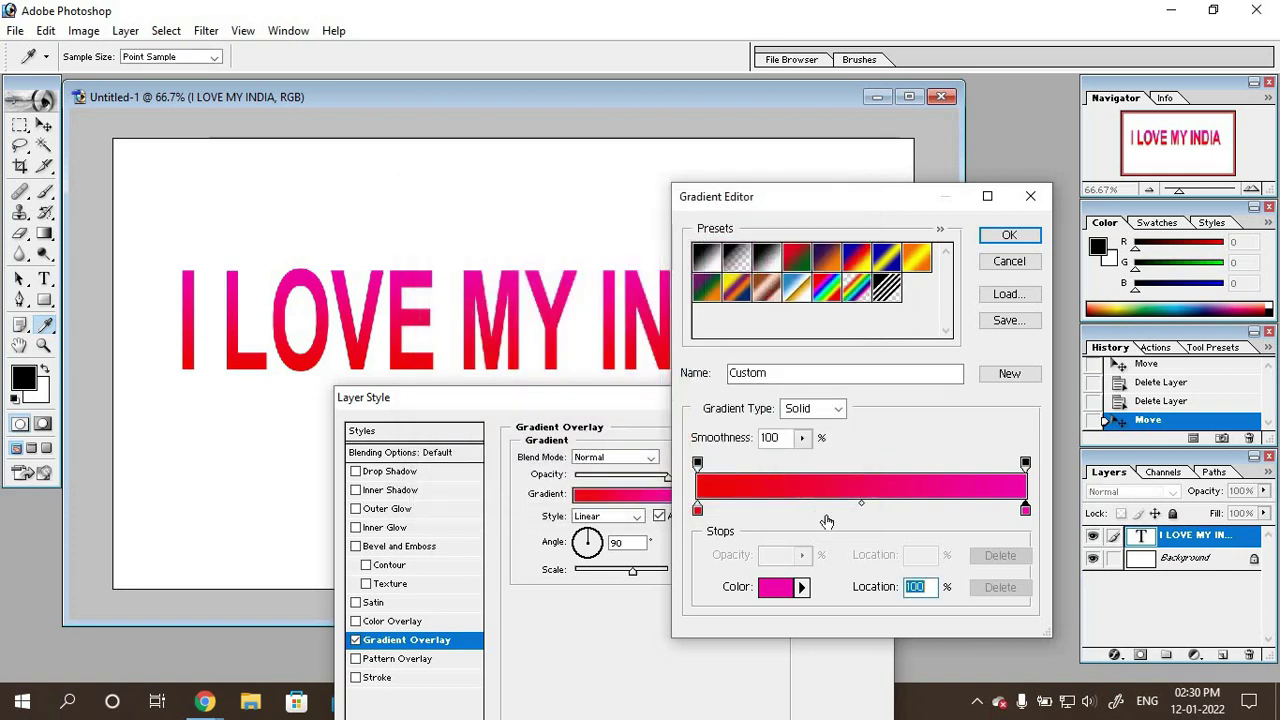
# Step: Add a blue stop at 62% and a green stop at 29% to the gradient
pyautogui.click(900, 512)
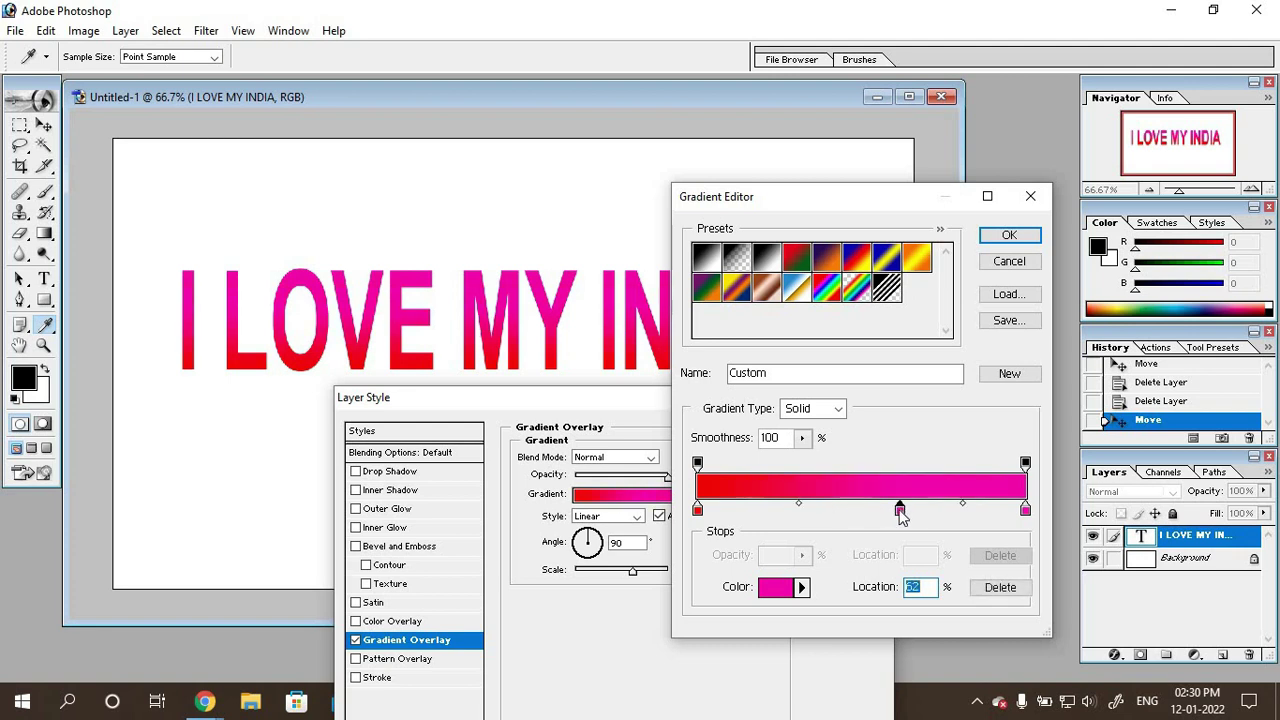
pyautogui.doubleClick(899, 510)
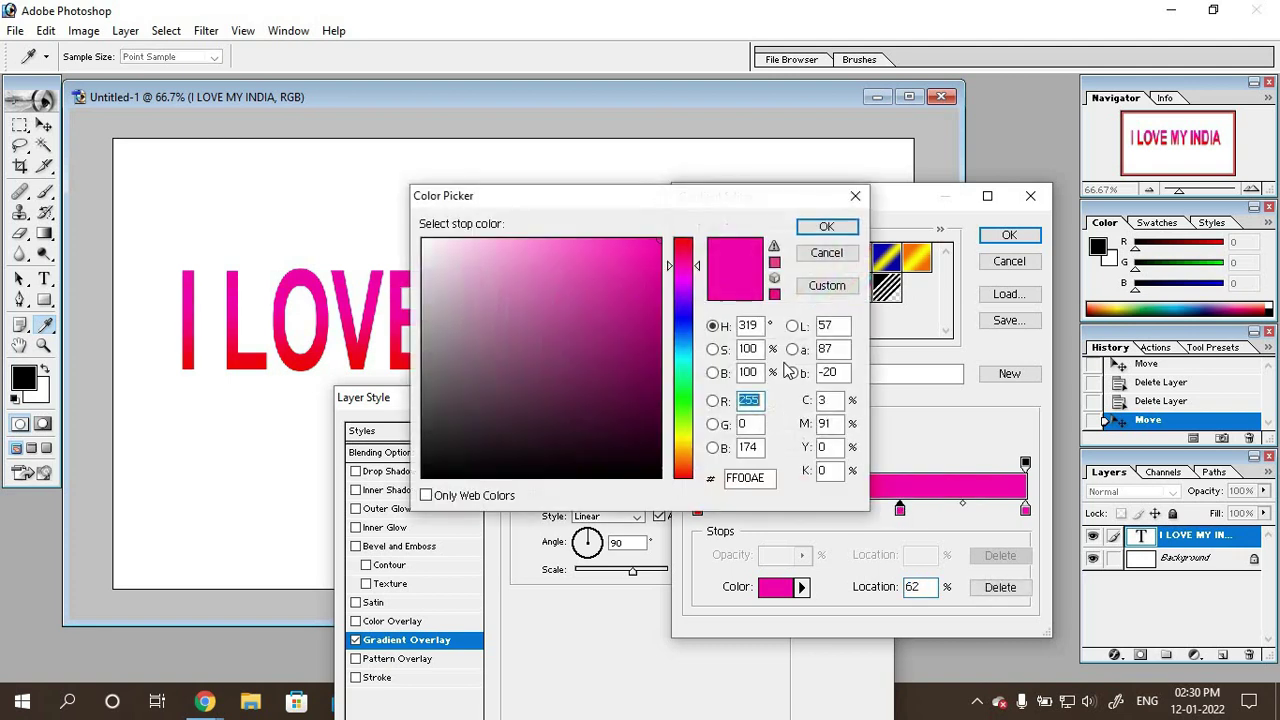
pyautogui.click(684, 339)
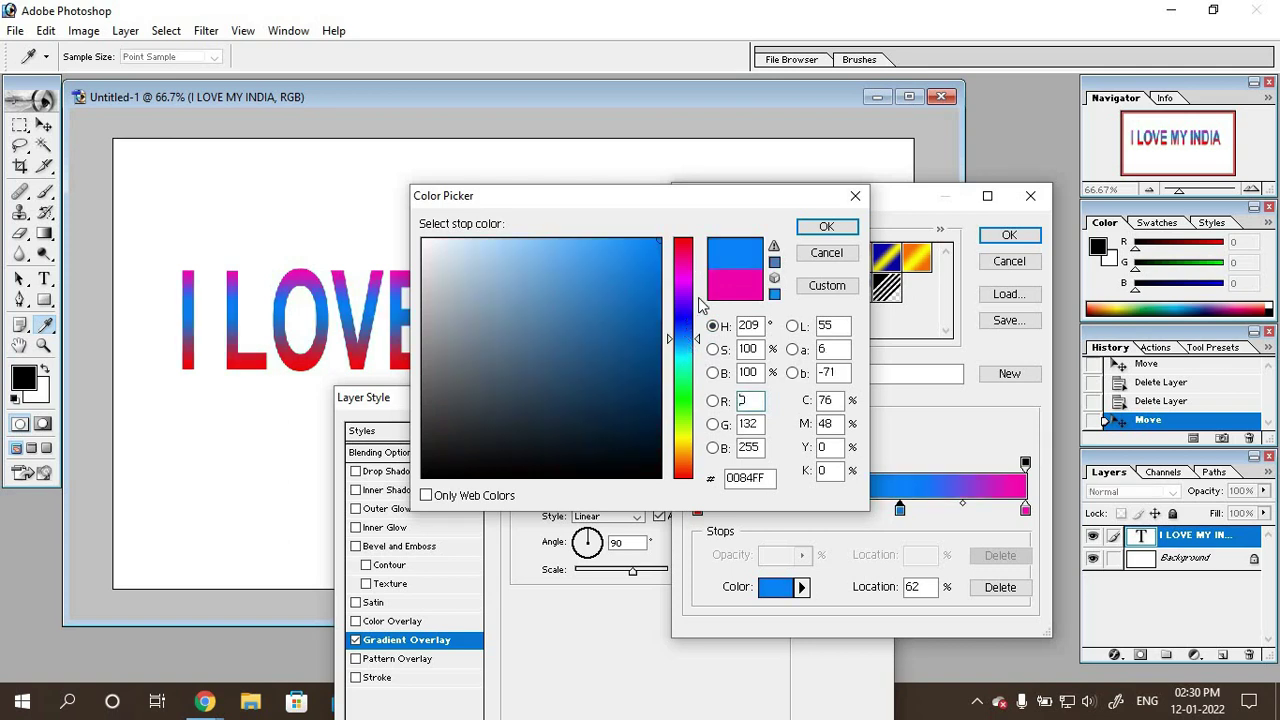
pyautogui.click(826, 226)
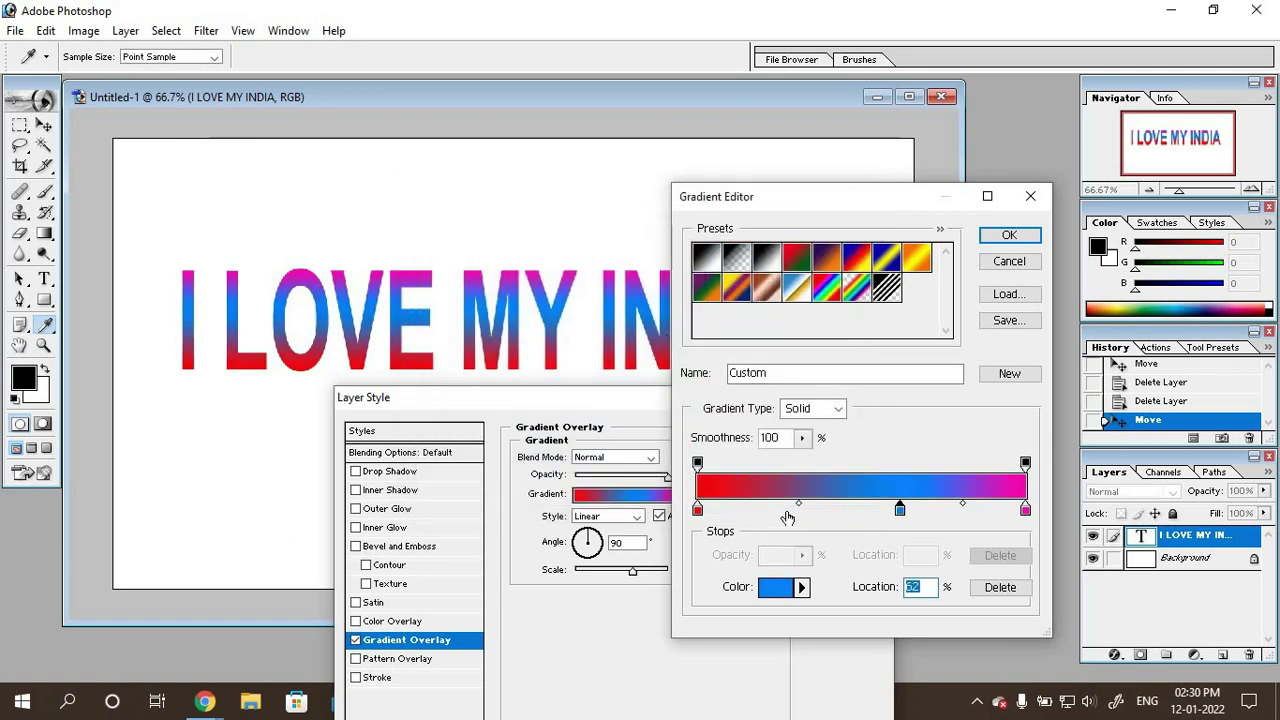
pyautogui.click(791, 510)
pyautogui.click(776, 587)
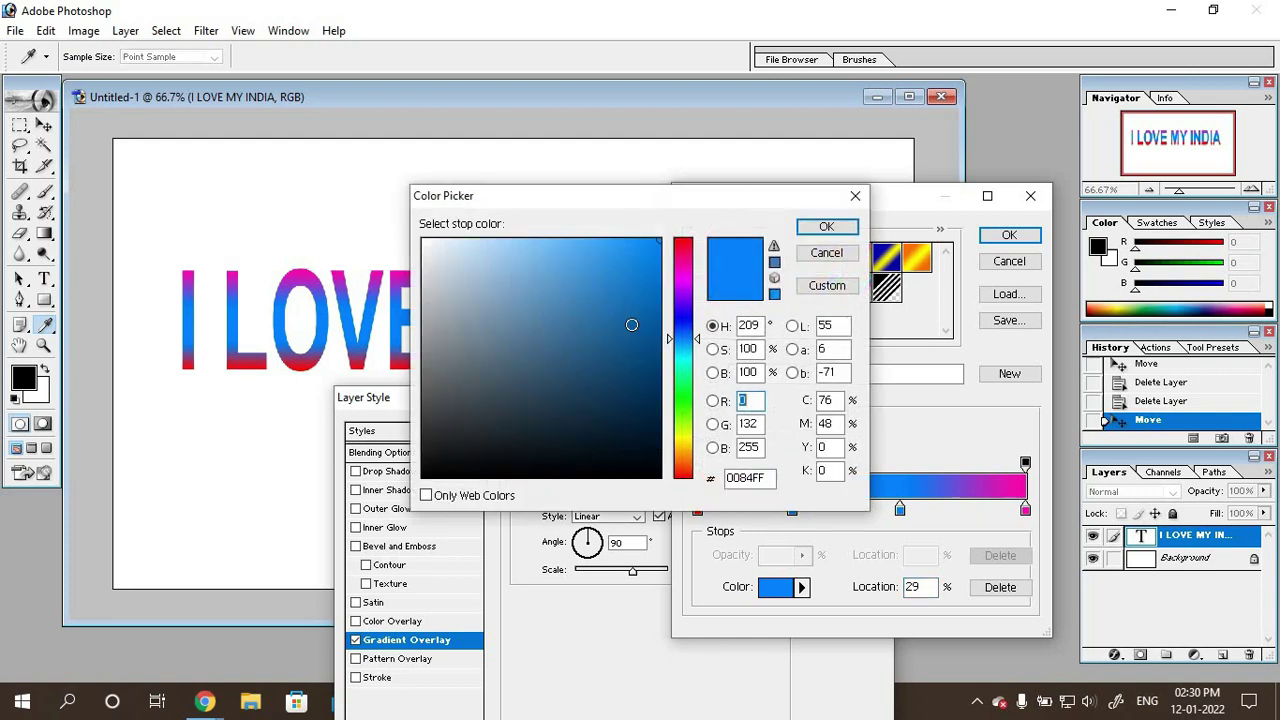
pyautogui.write('49')
pyautogui.press('Tab')
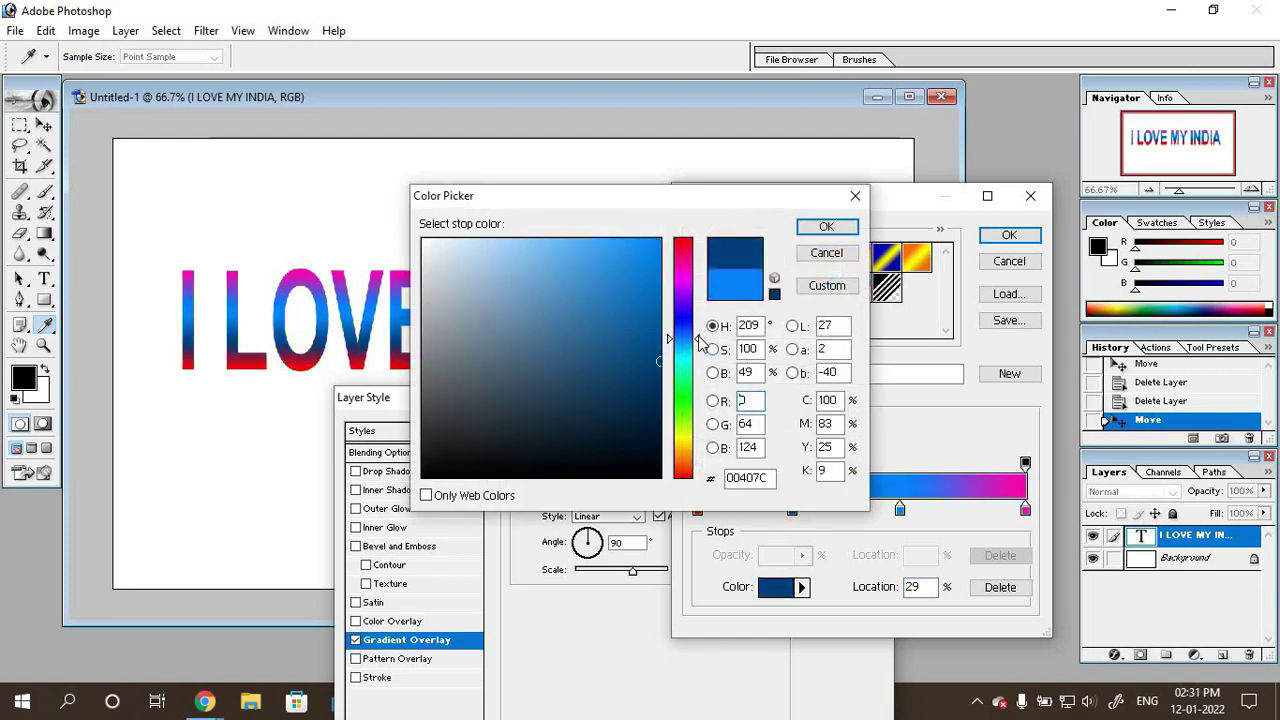
pyautogui.click(683, 369)
pyautogui.click(679, 388)
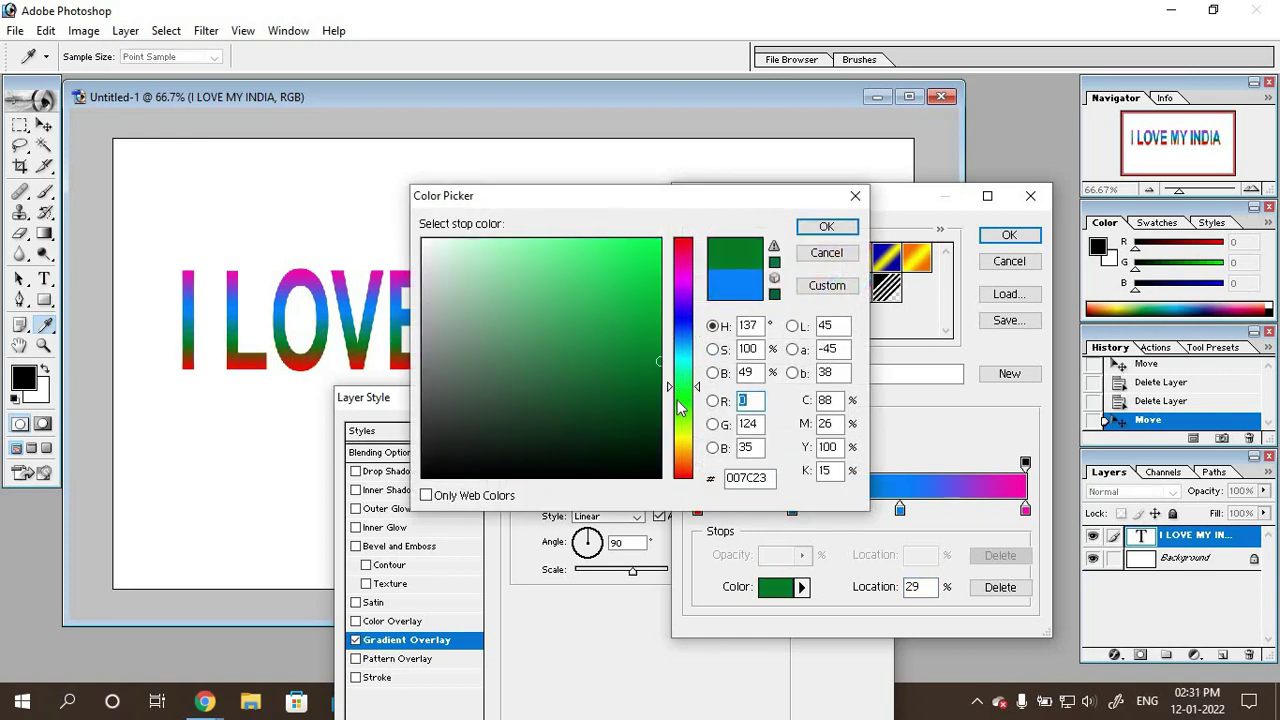
pyautogui.click(682, 408)
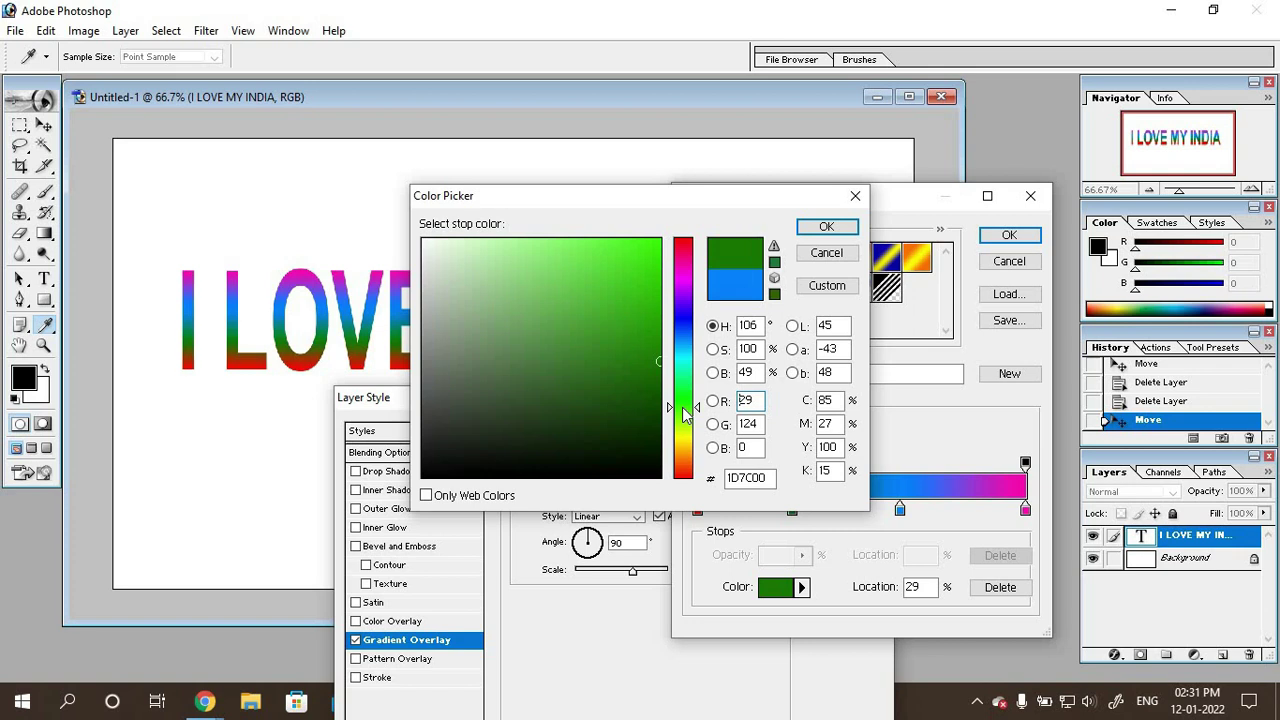
pyautogui.click(826, 228)
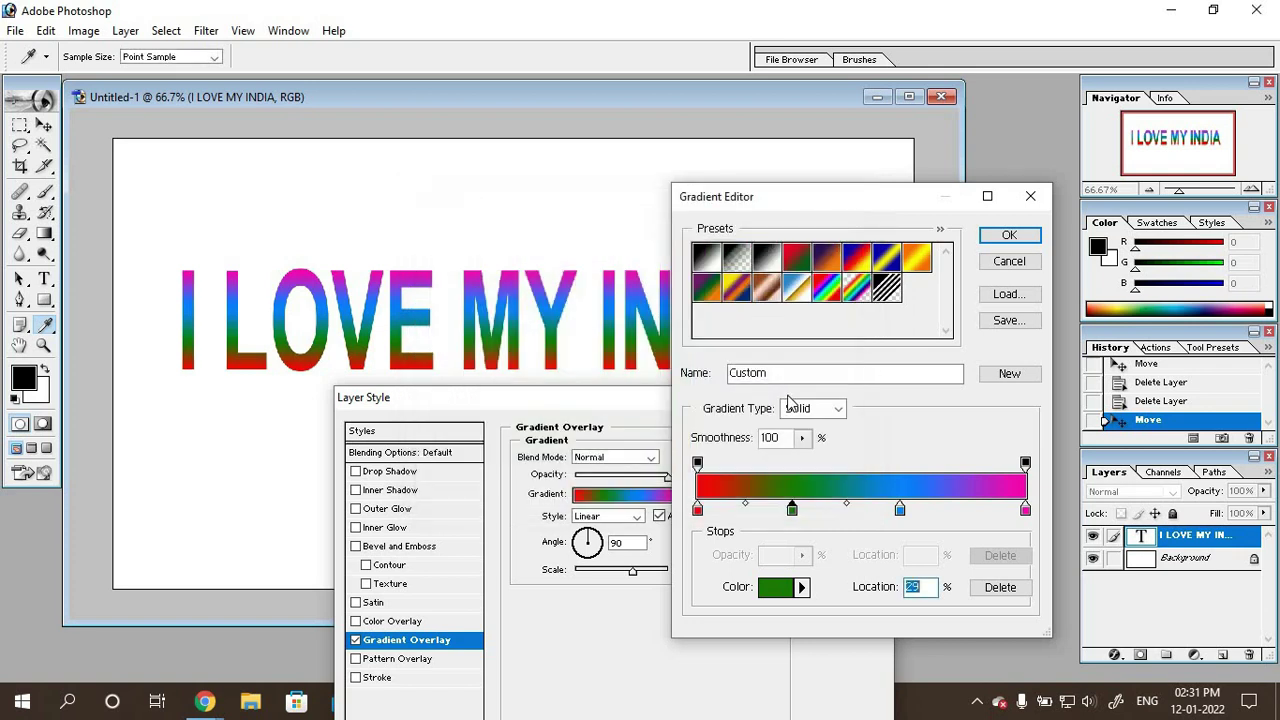
# Step: Accept the rainbow gradient, try Radial, Reflected and Diamond styles, then apply it as Linear
pyautogui.click(1009, 235)
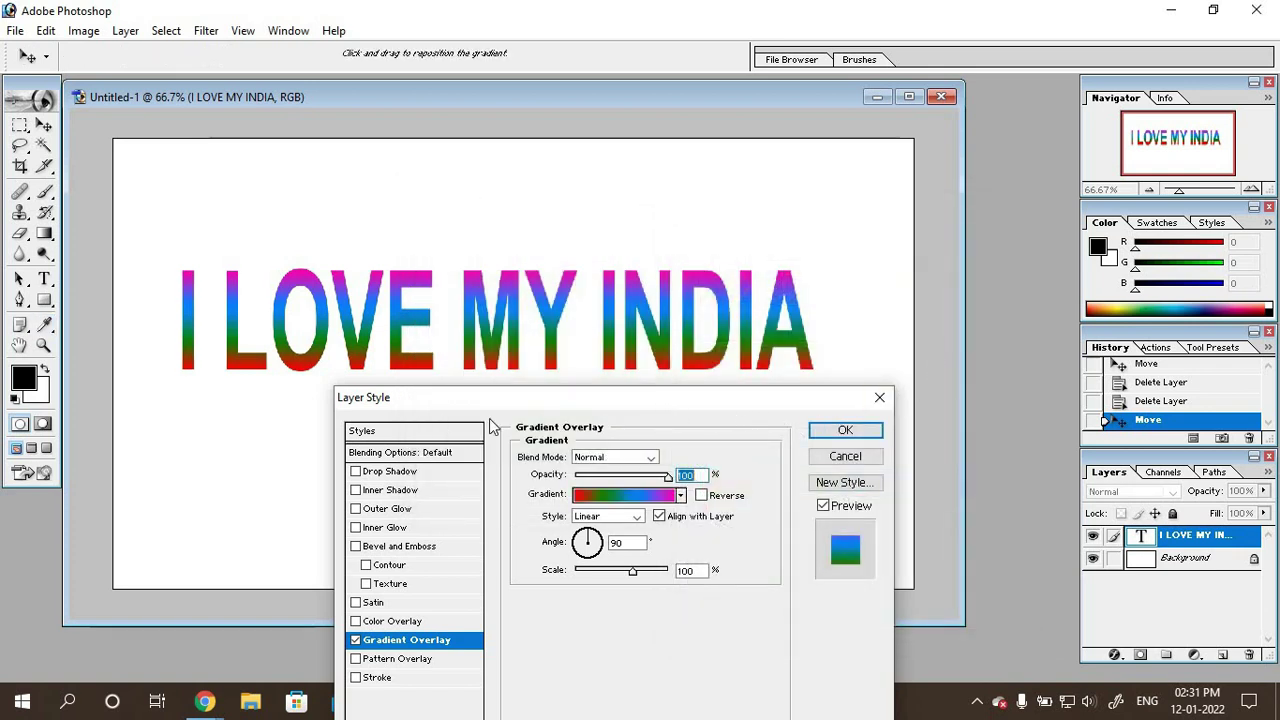
pyautogui.moveTo(528, 406); pyautogui.dragTo(510, 408)
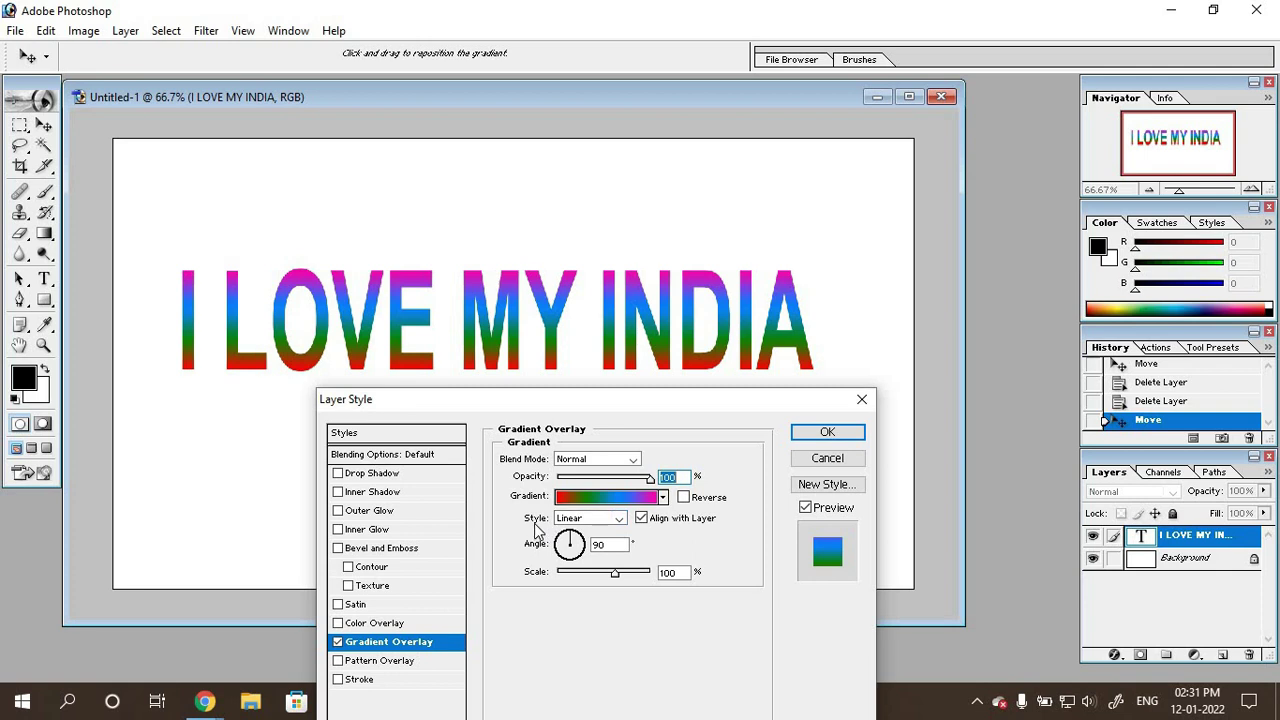
pyautogui.click(619, 518)
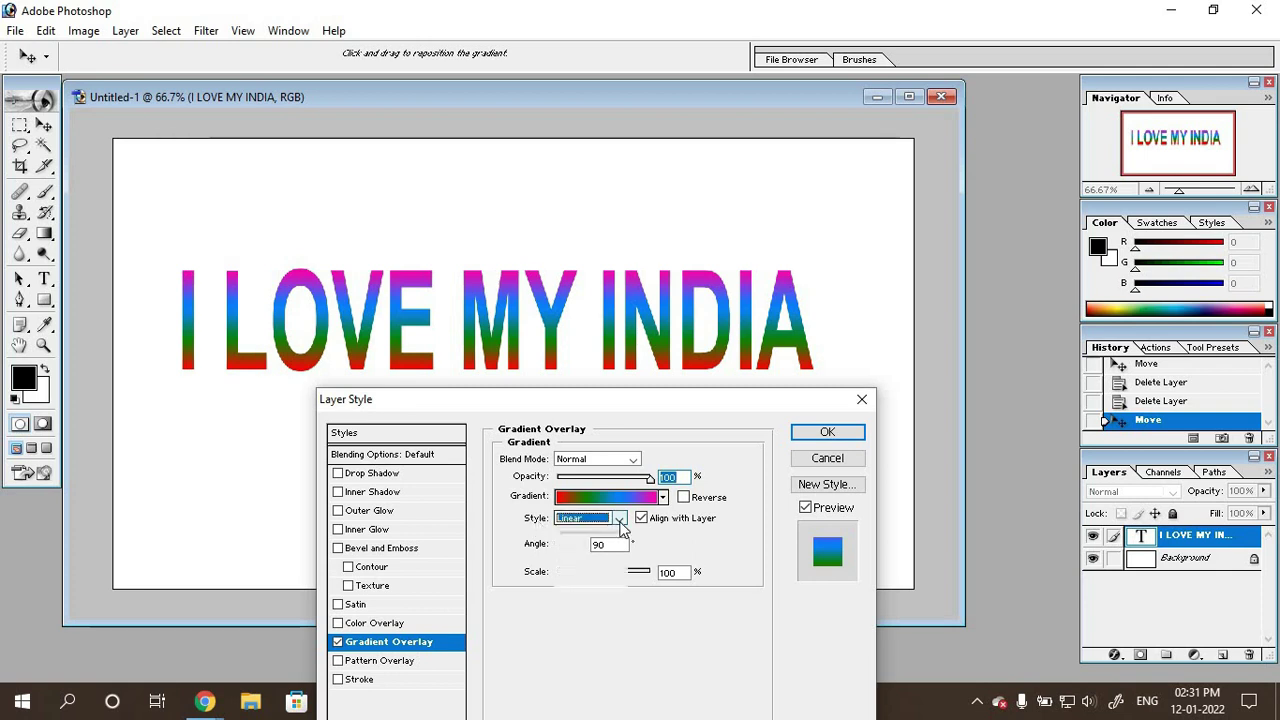
pyautogui.click(580, 545)
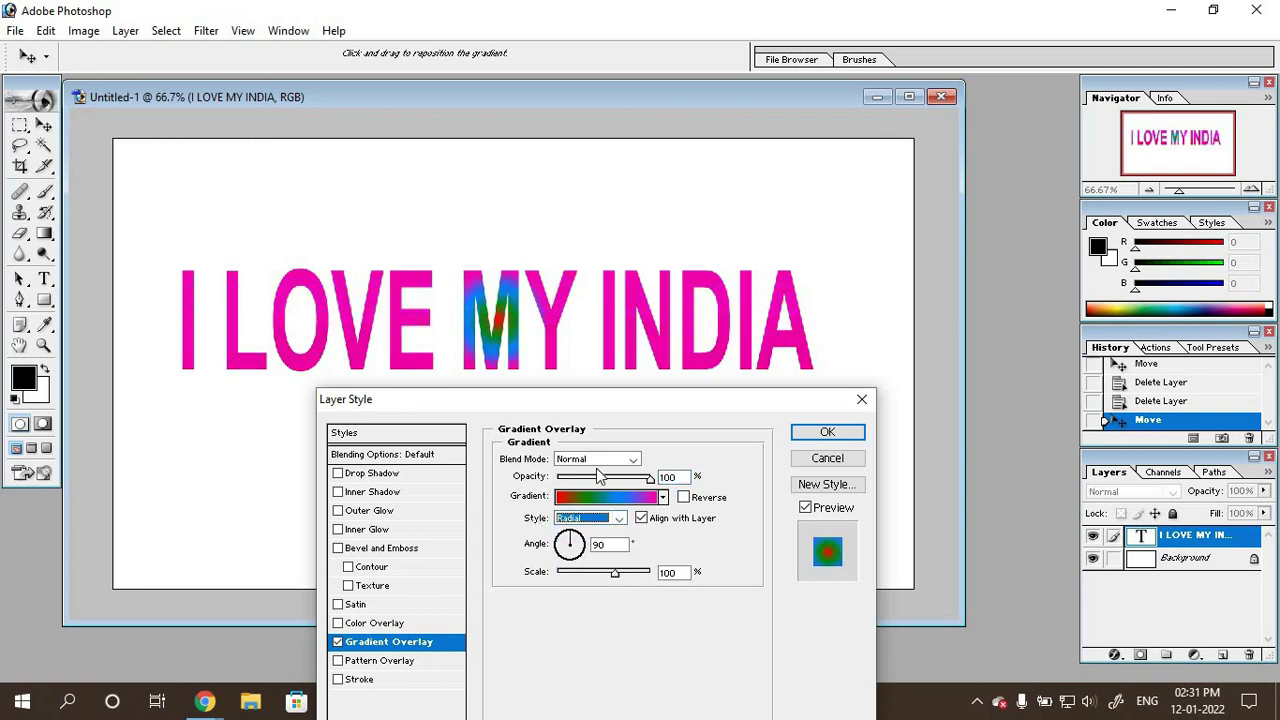
pyautogui.click(619, 518)
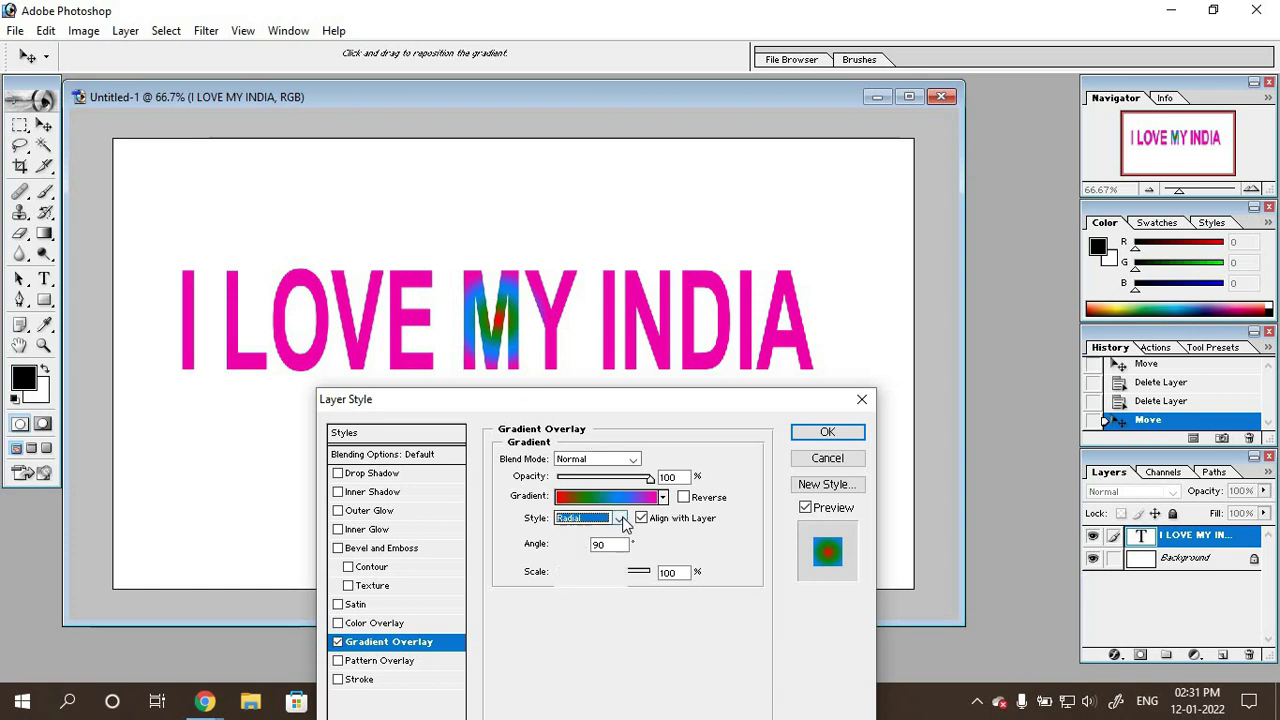
pyautogui.click(574, 566)
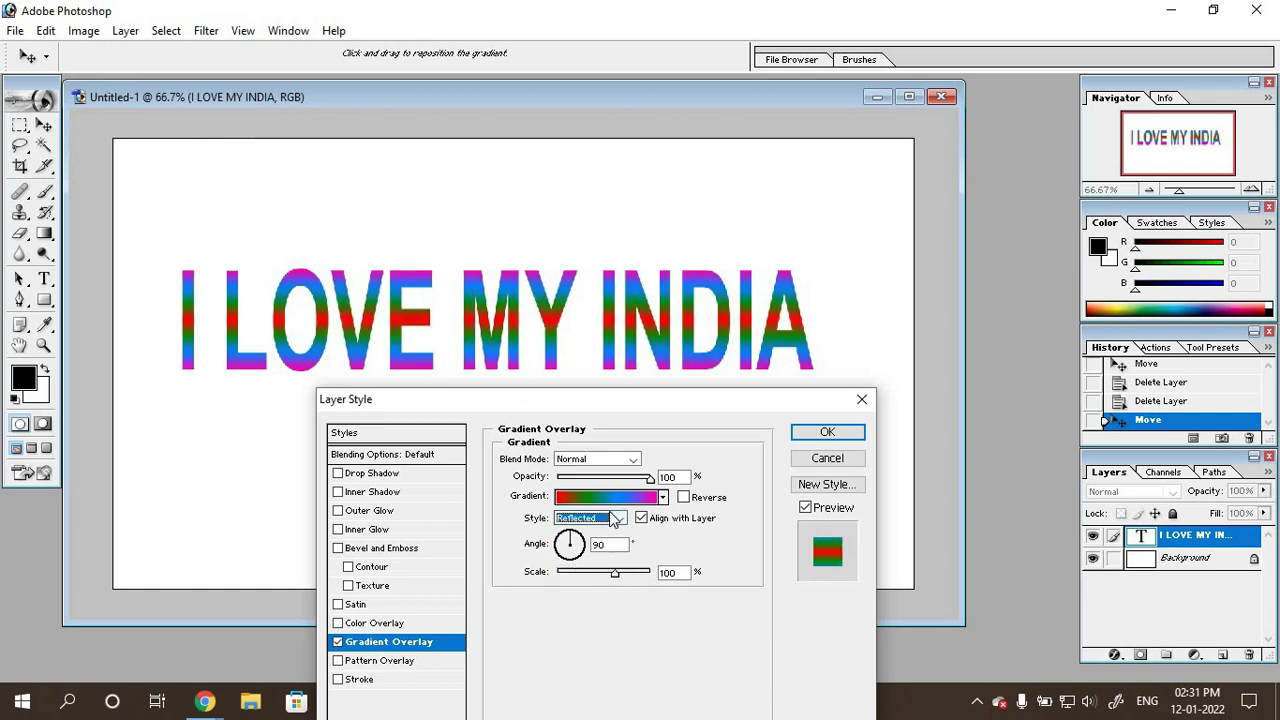
pyautogui.click(606, 520)
pyautogui.click(585, 568)
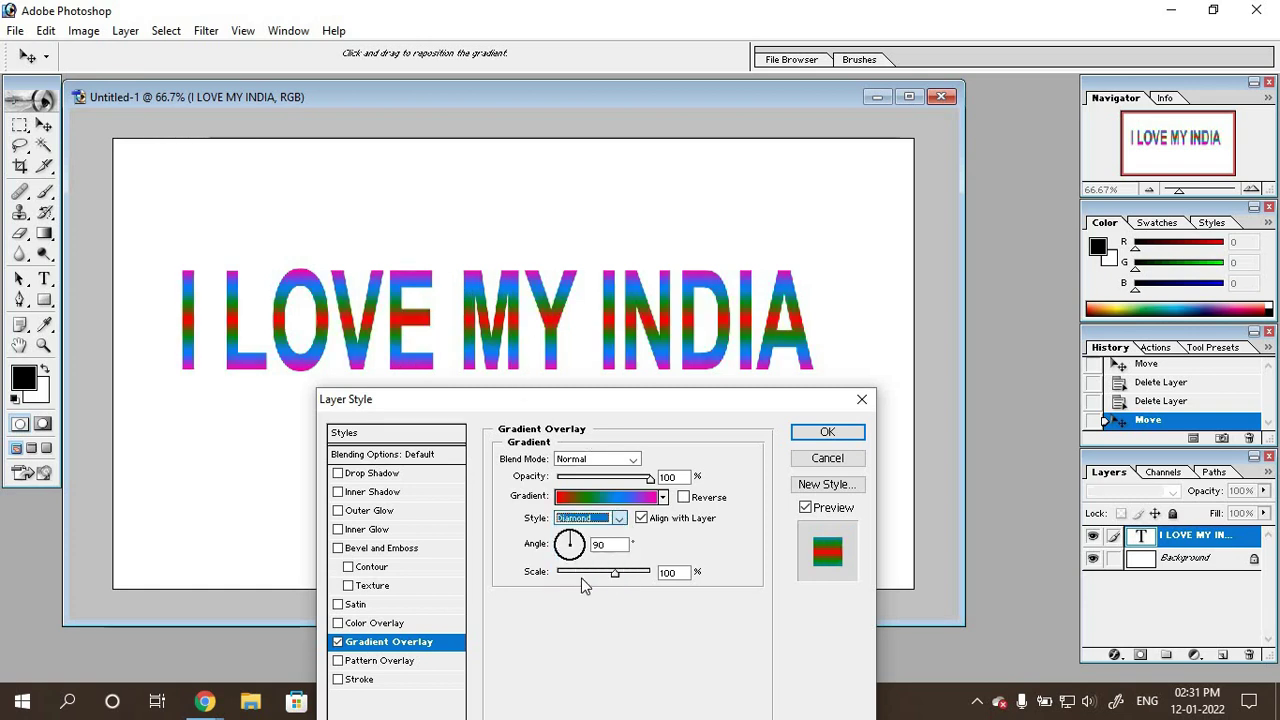
pyautogui.click(612, 519)
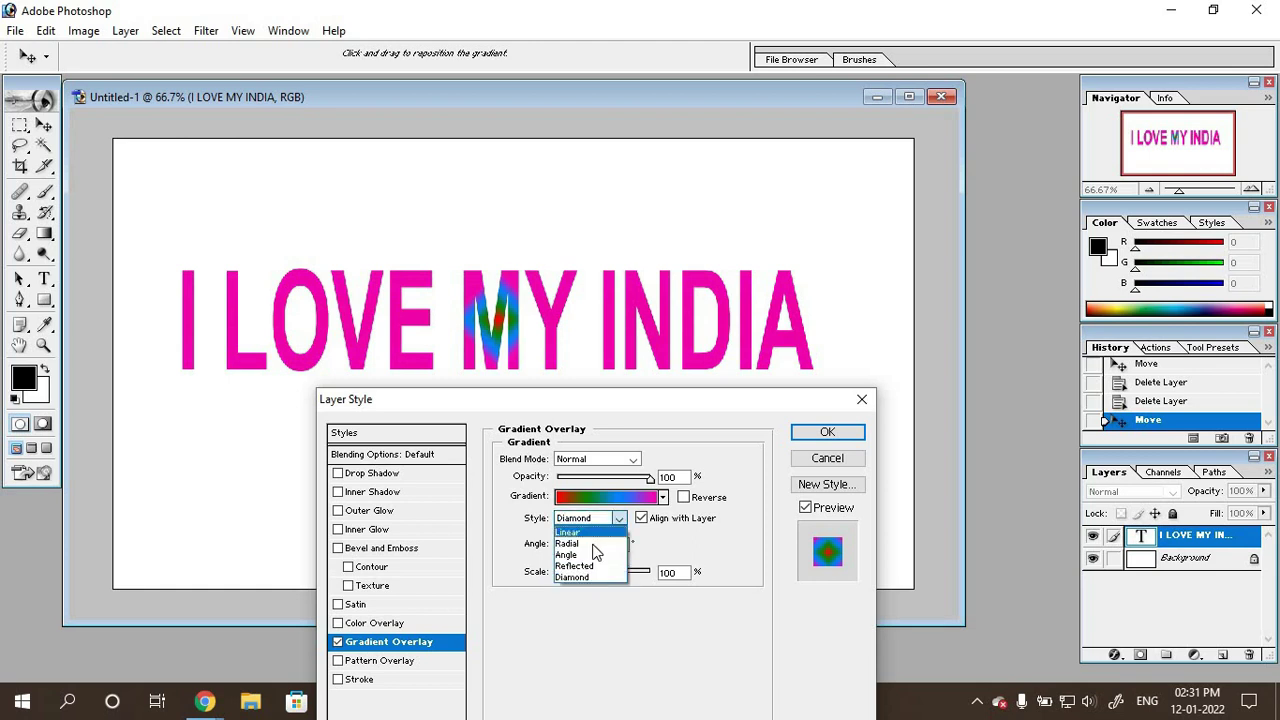
pyautogui.click(576, 533)
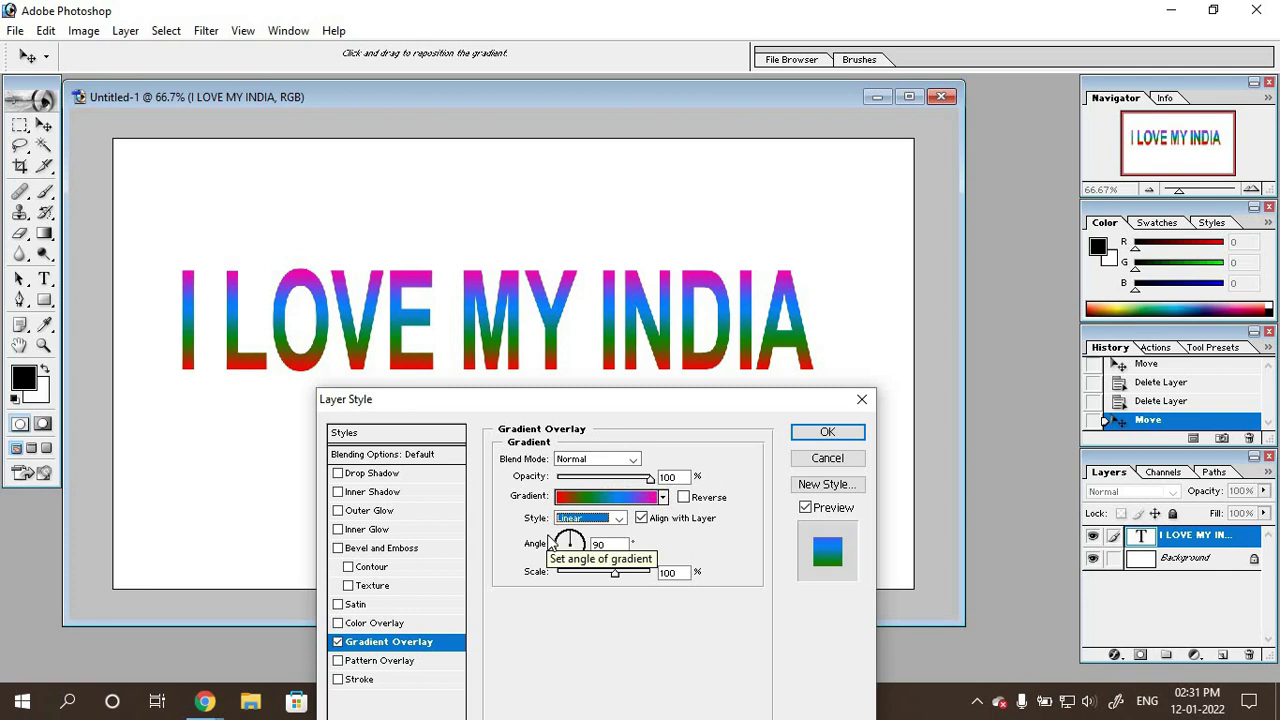
pyautogui.click(826, 434)
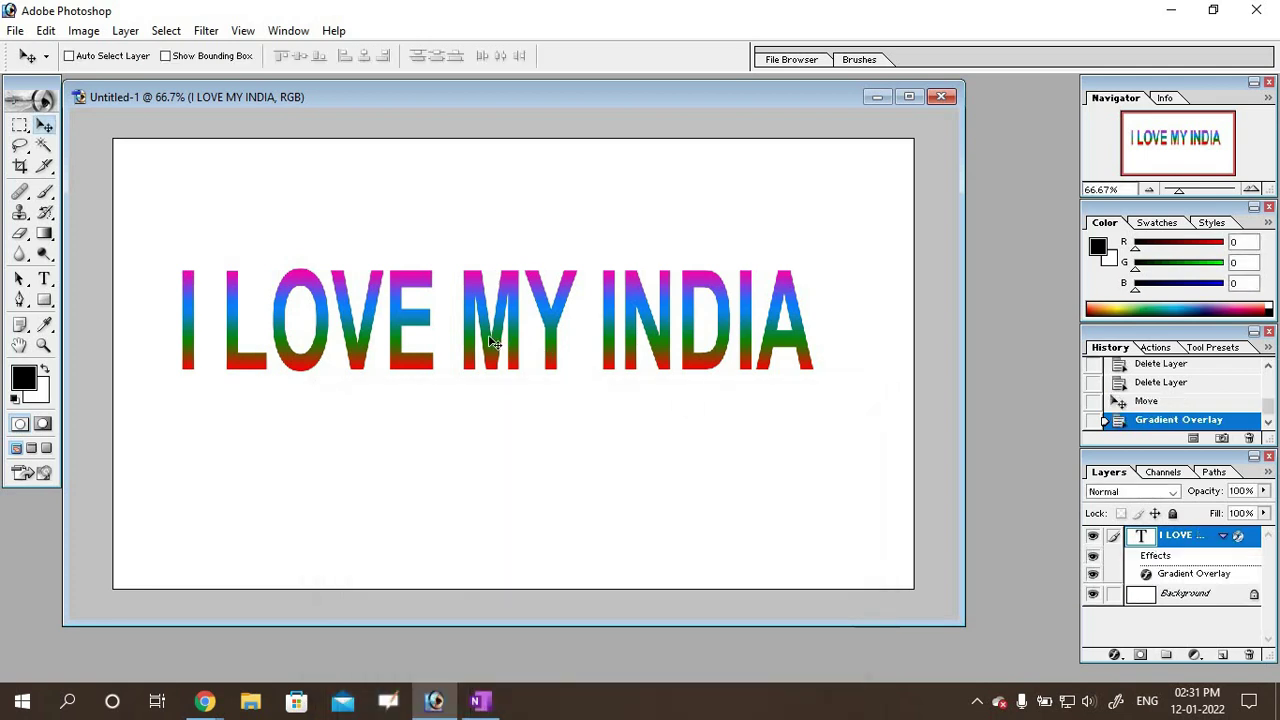
# Step: Move the gradient headline up and then slightly back down on the canvas
pyautogui.moveTo(493, 349); pyautogui.dragTo(500, 288)
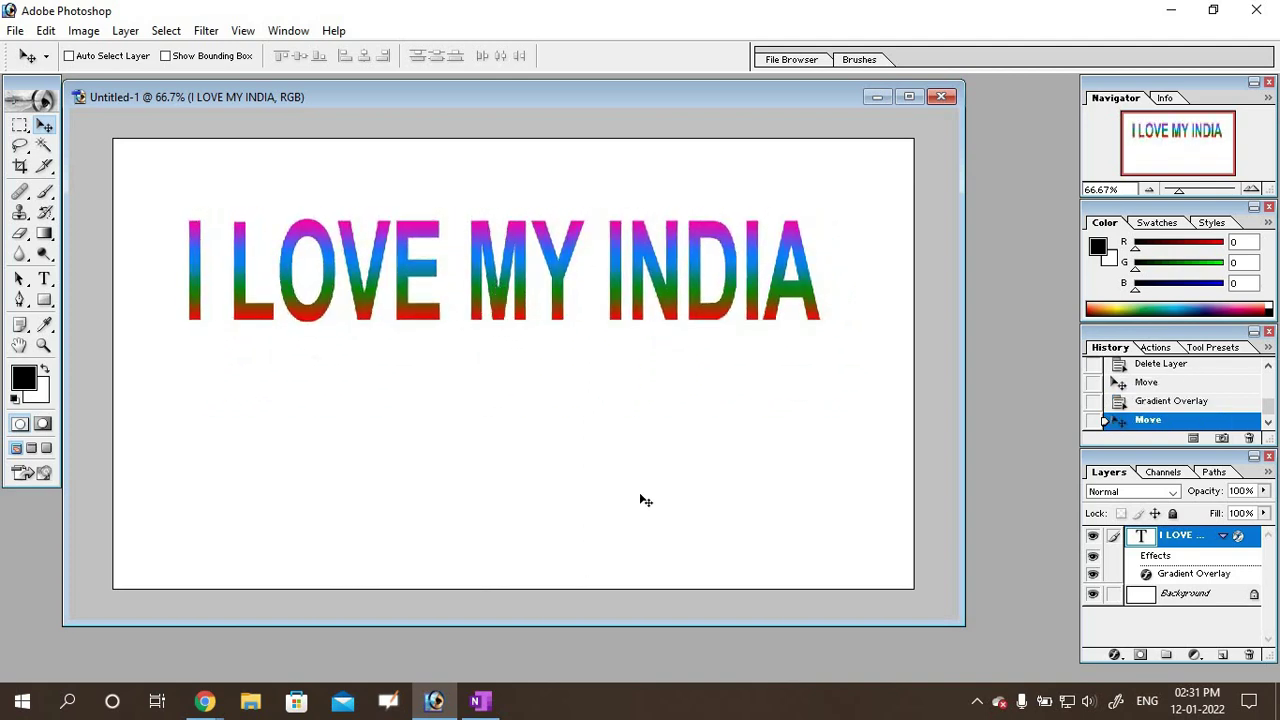
pyautogui.moveTo(504, 269); pyautogui.dragTo(500, 313)
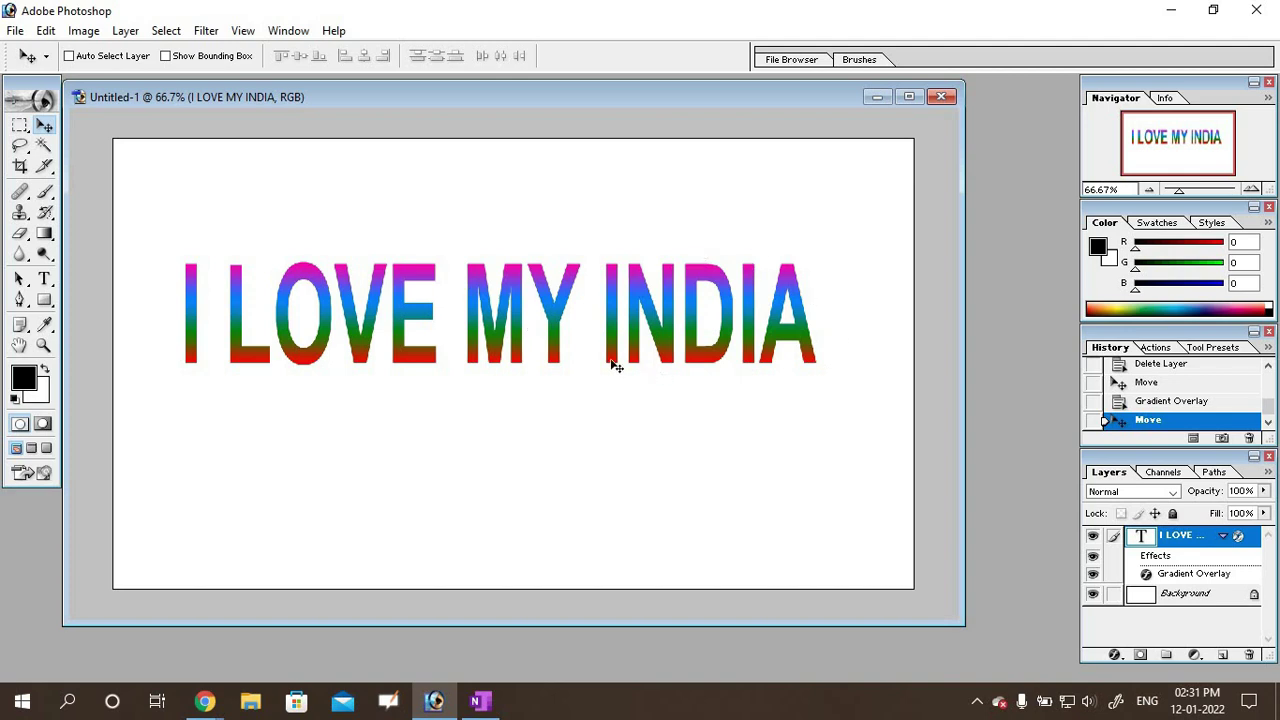
# Step: Add a 3 px Stroke effect to the headline and choose yellow FFE400 as its colour
pyautogui.click(1114, 655)
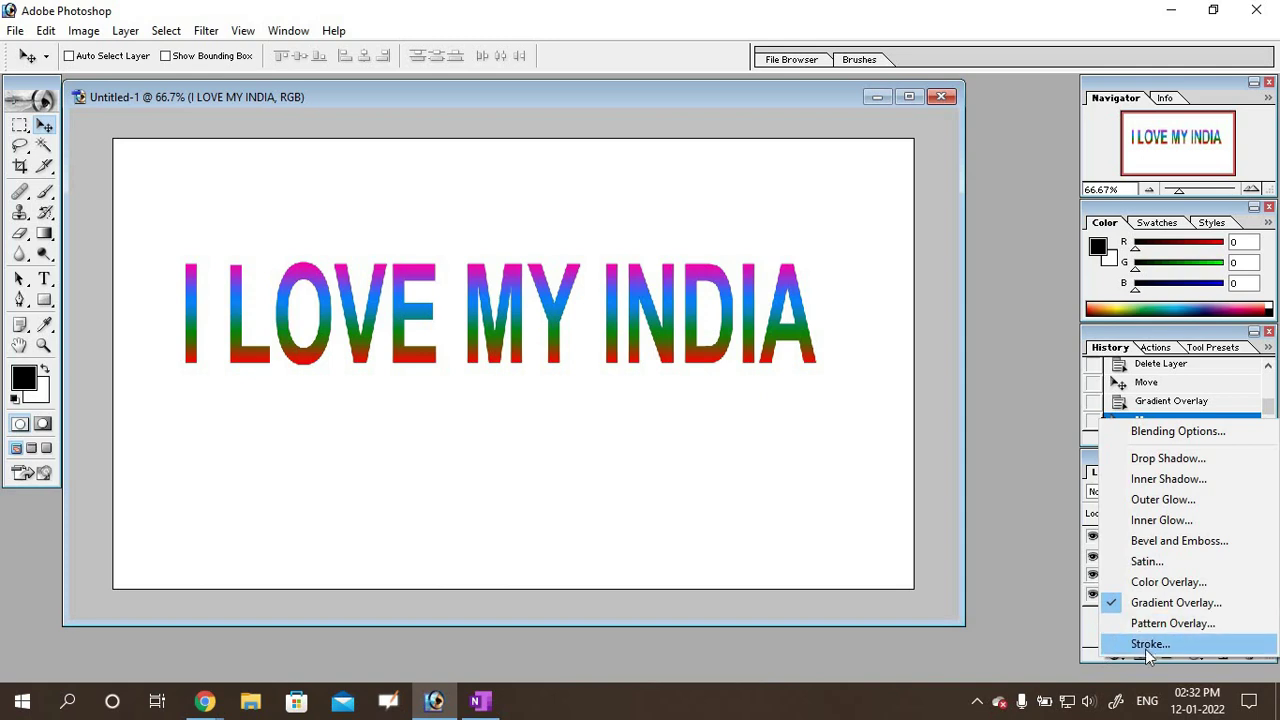
pyautogui.click(1142, 649)
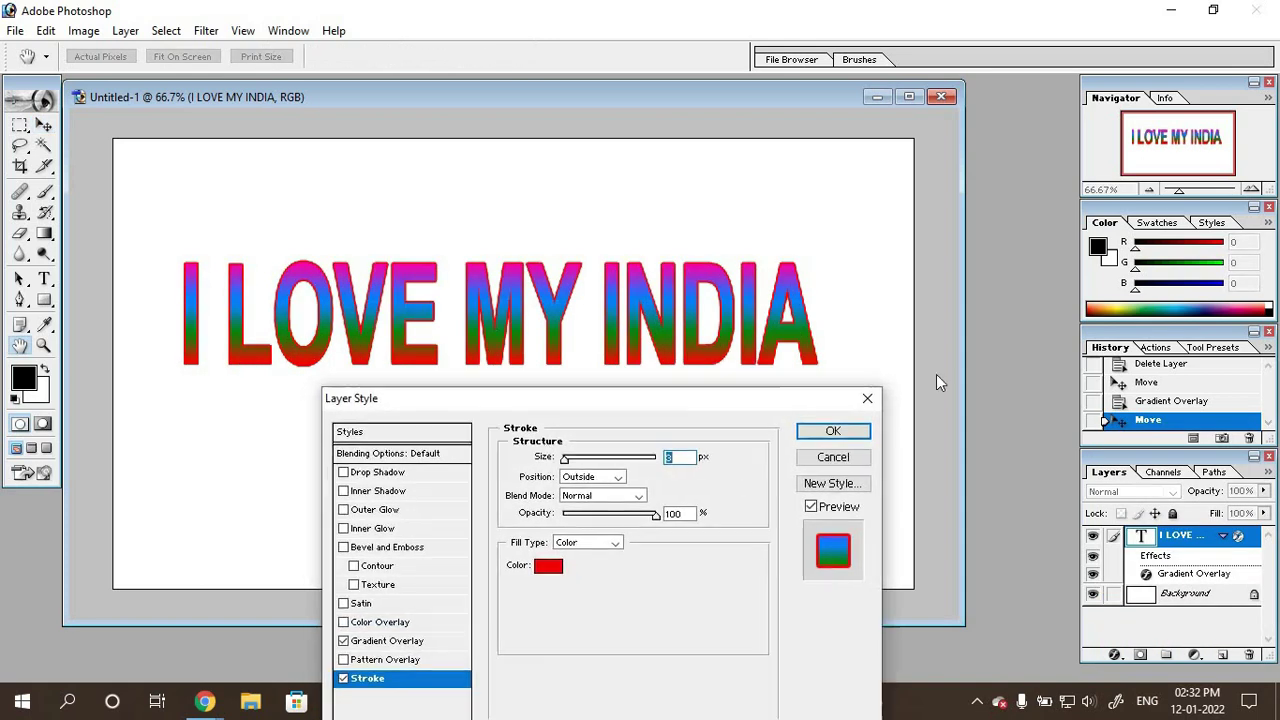
pyautogui.moveTo(640, 399); pyautogui.dragTo(970, 349)
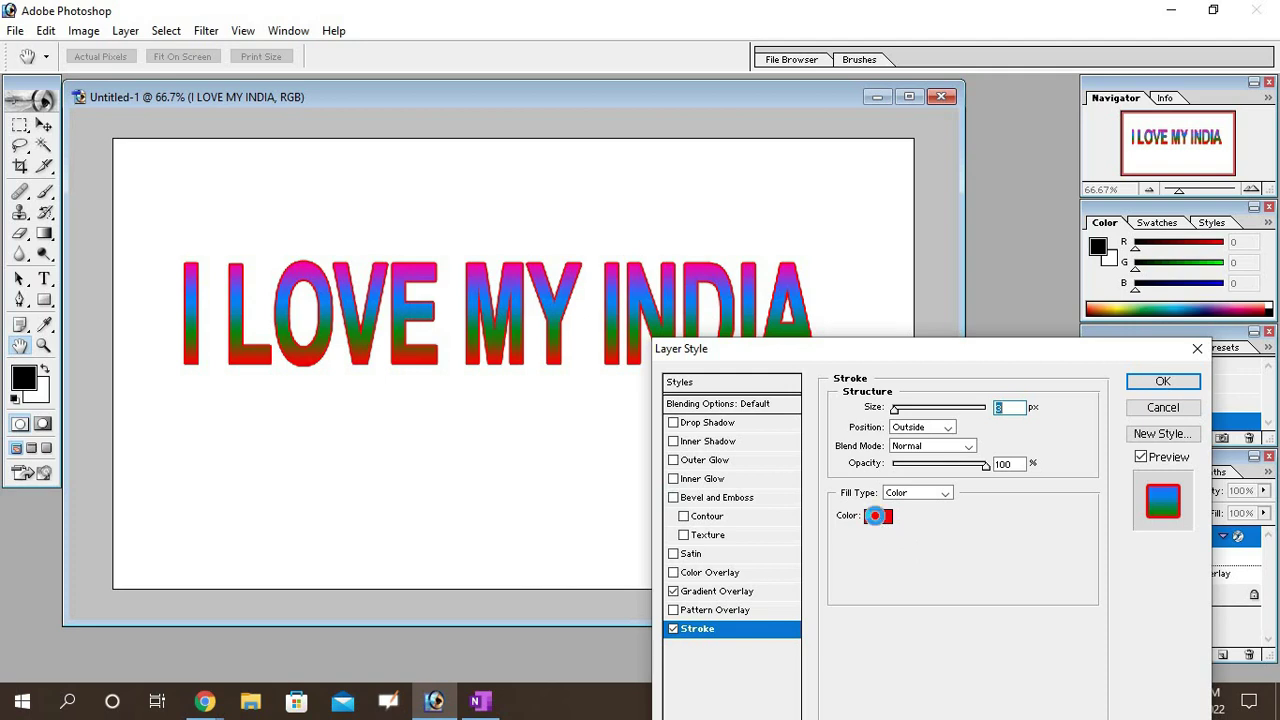
pyautogui.click(878, 516)
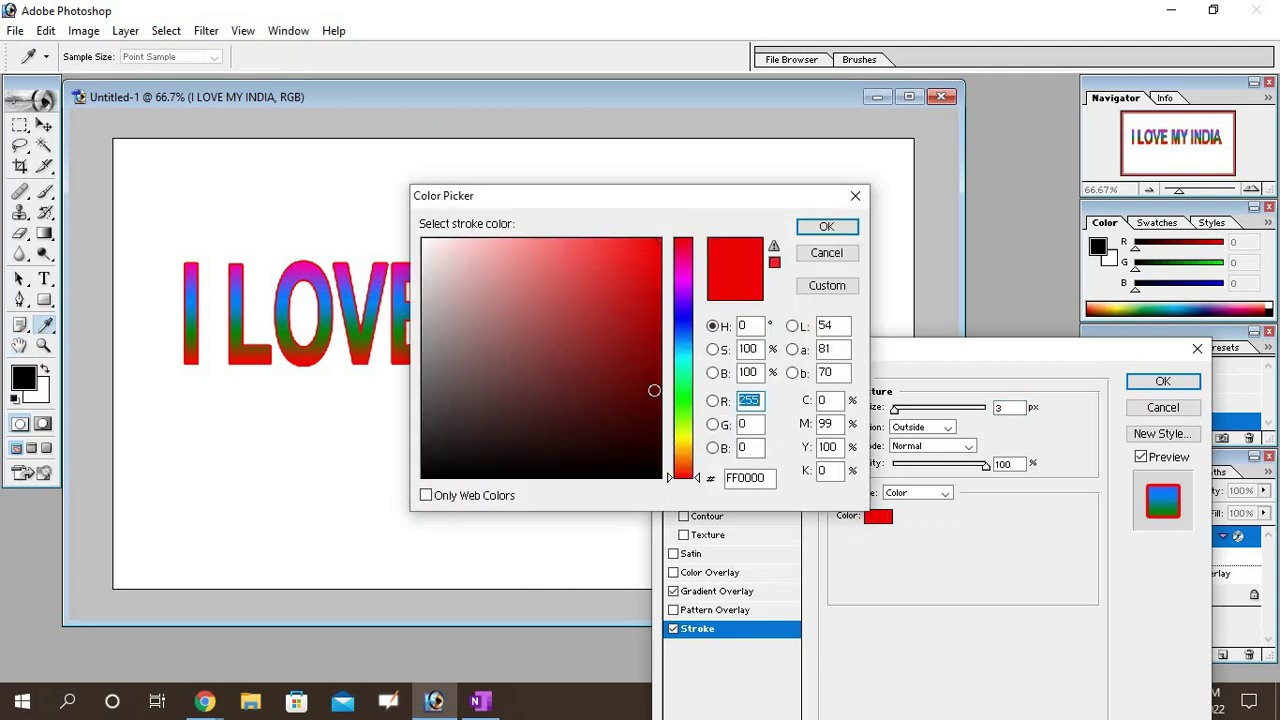
pyautogui.moveTo(655, 431); pyautogui.dragTo(660, 477)
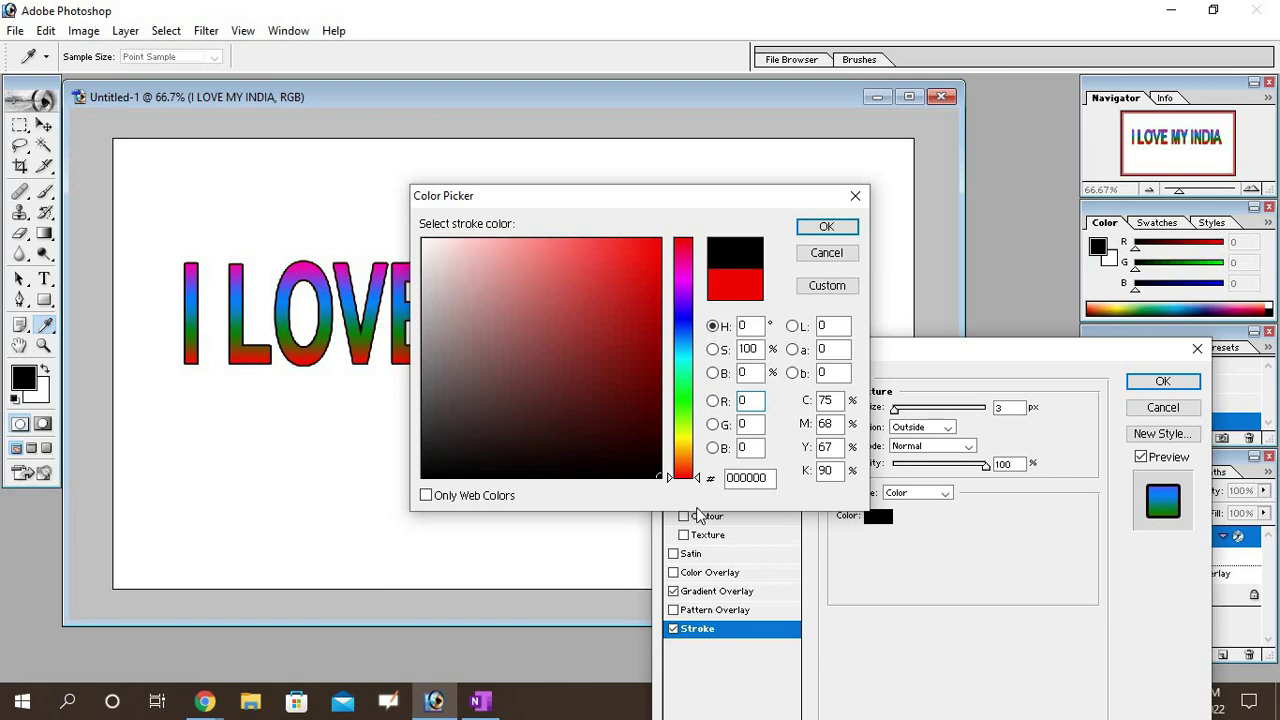
pyautogui.click(683, 399)
pyautogui.moveTo(600, 332); pyautogui.dragTo(733, 253)
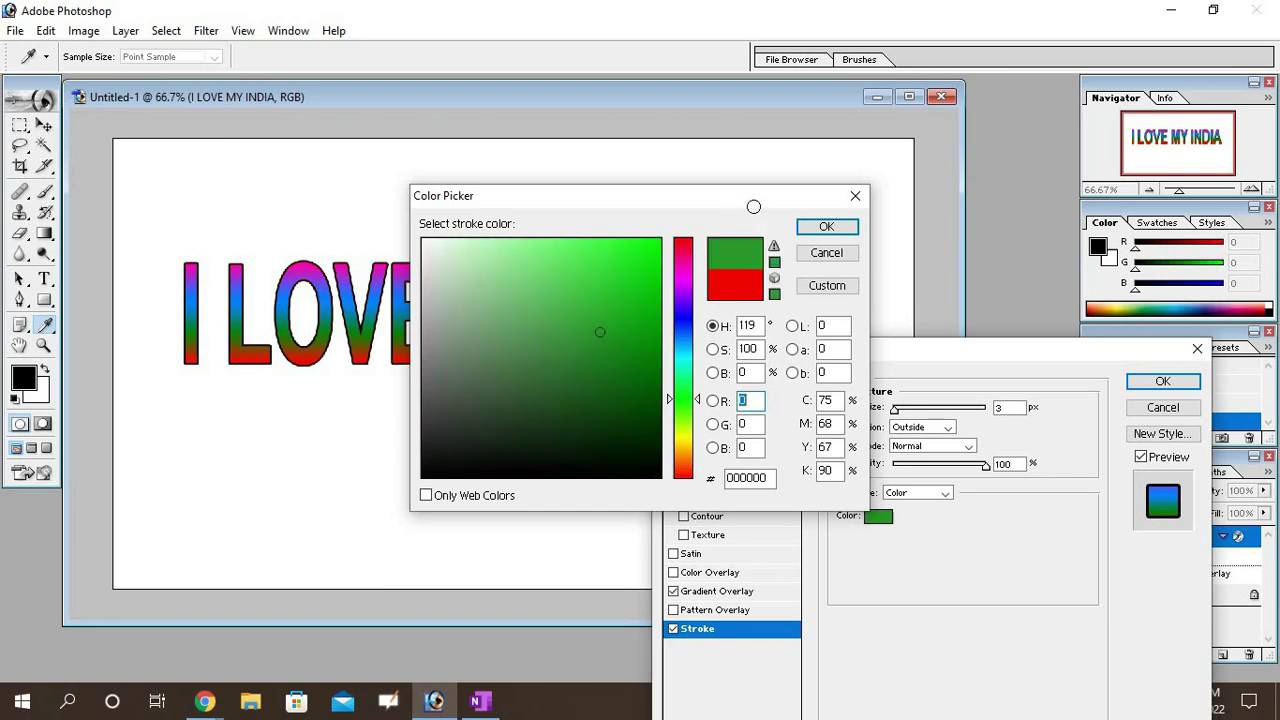
pyautogui.moveTo(695, 418); pyautogui.dragTo(695, 441)
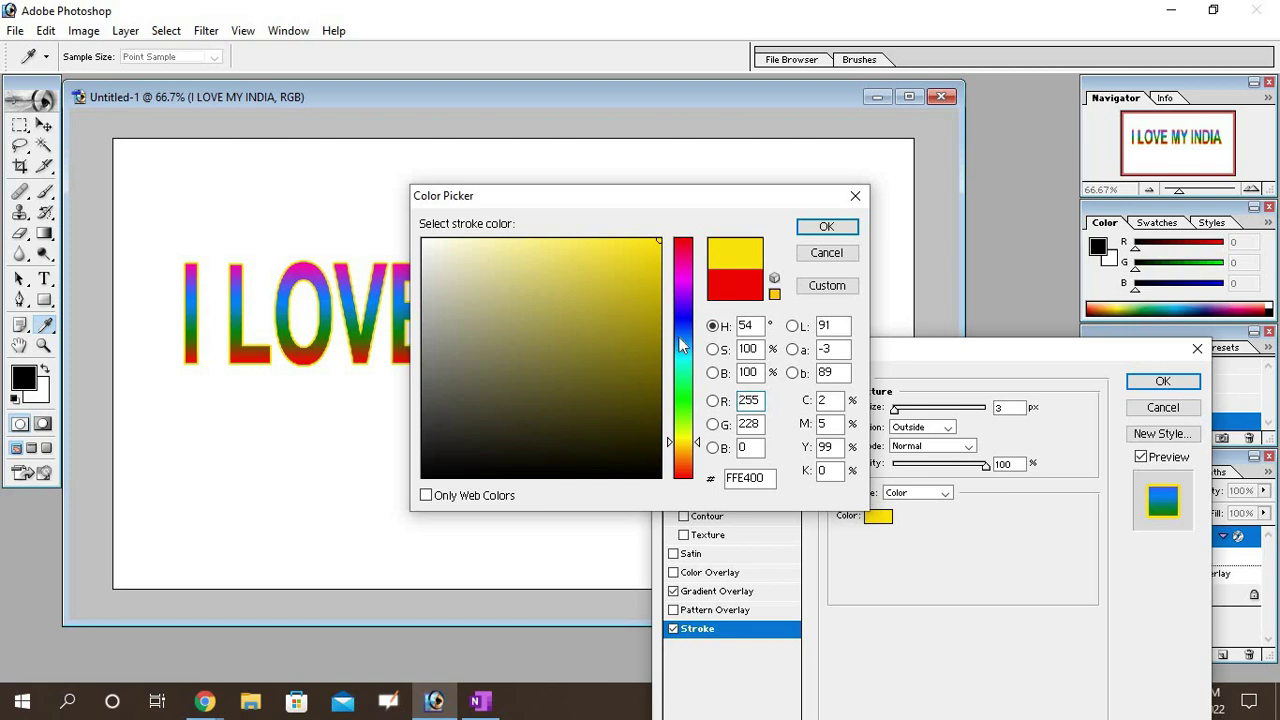
# Step: Confirm the yellow colour, widen the stroke to about 10 px, and apply it
pyautogui.click(828, 232)
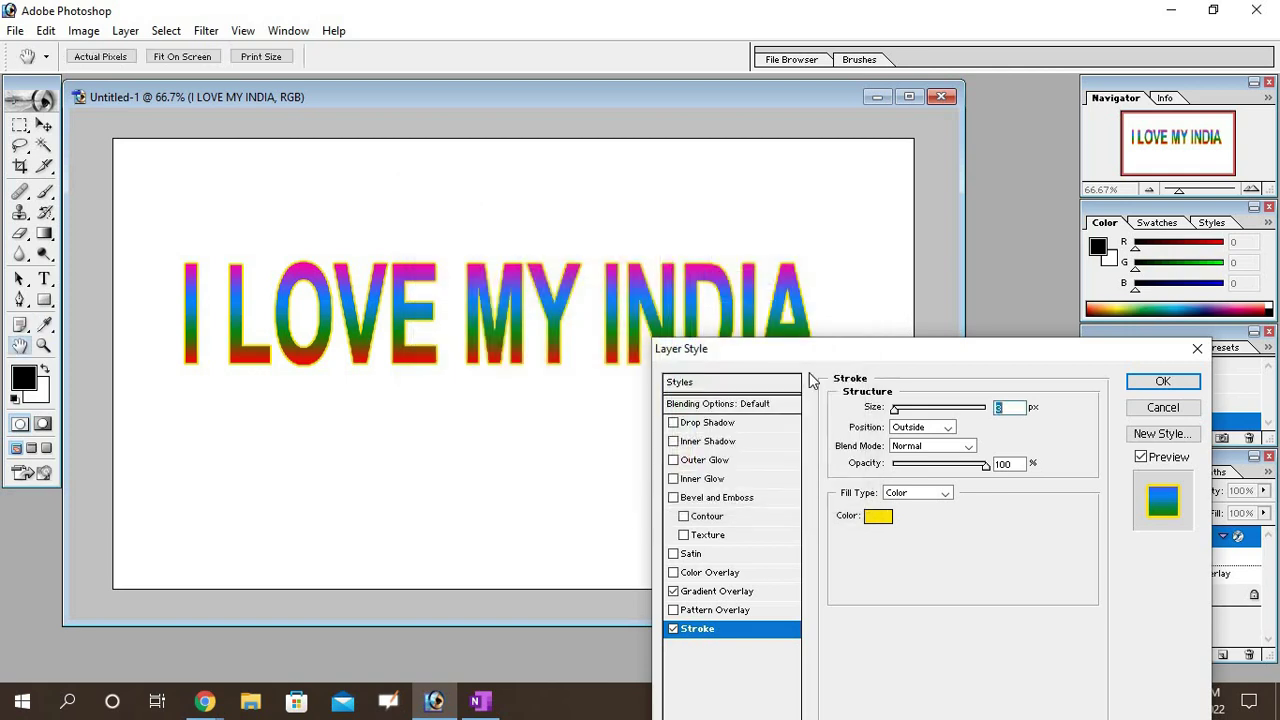
pyautogui.moveTo(830, 360); pyautogui.dragTo(569, 415)
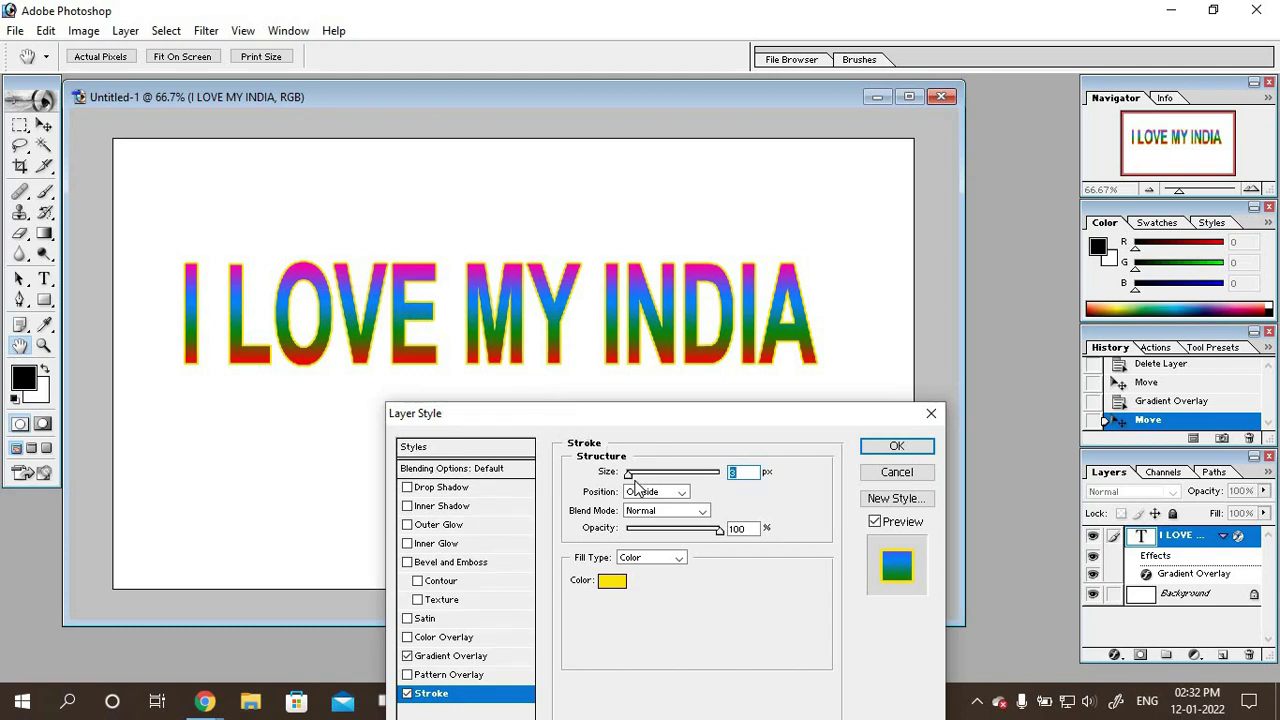
pyautogui.moveTo(627, 473)
pyautogui.mouseDown()
pyautogui.moveTo(737, 474)
pyautogui.moveTo(635, 480)
pyautogui.mouseUp()
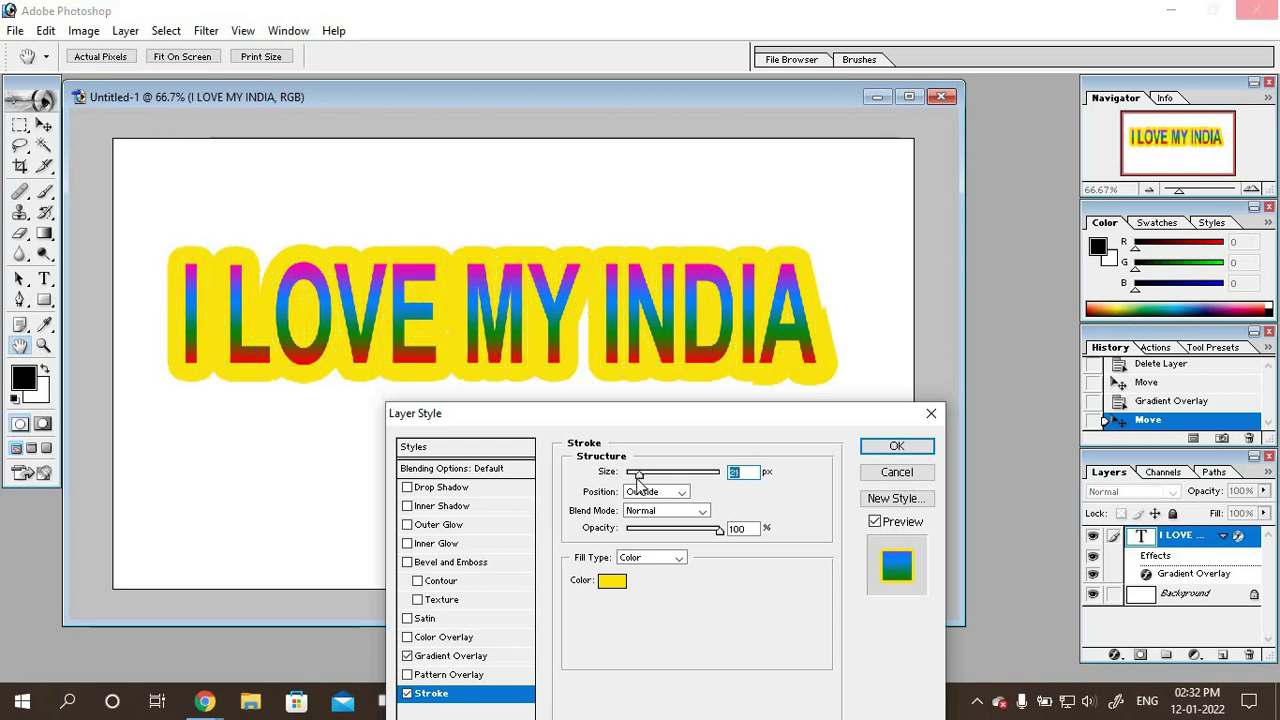
pyautogui.press('Return')
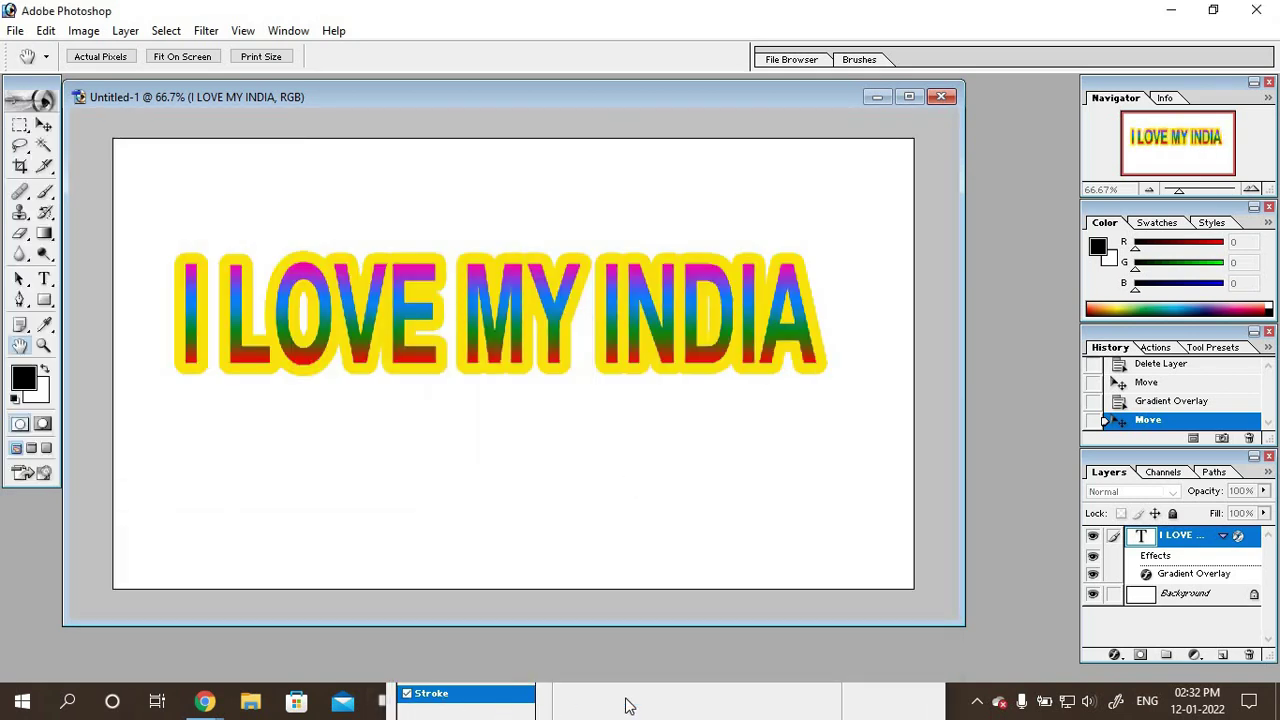
pyautogui.moveTo(632, 426); pyautogui.dragTo(636, 420)
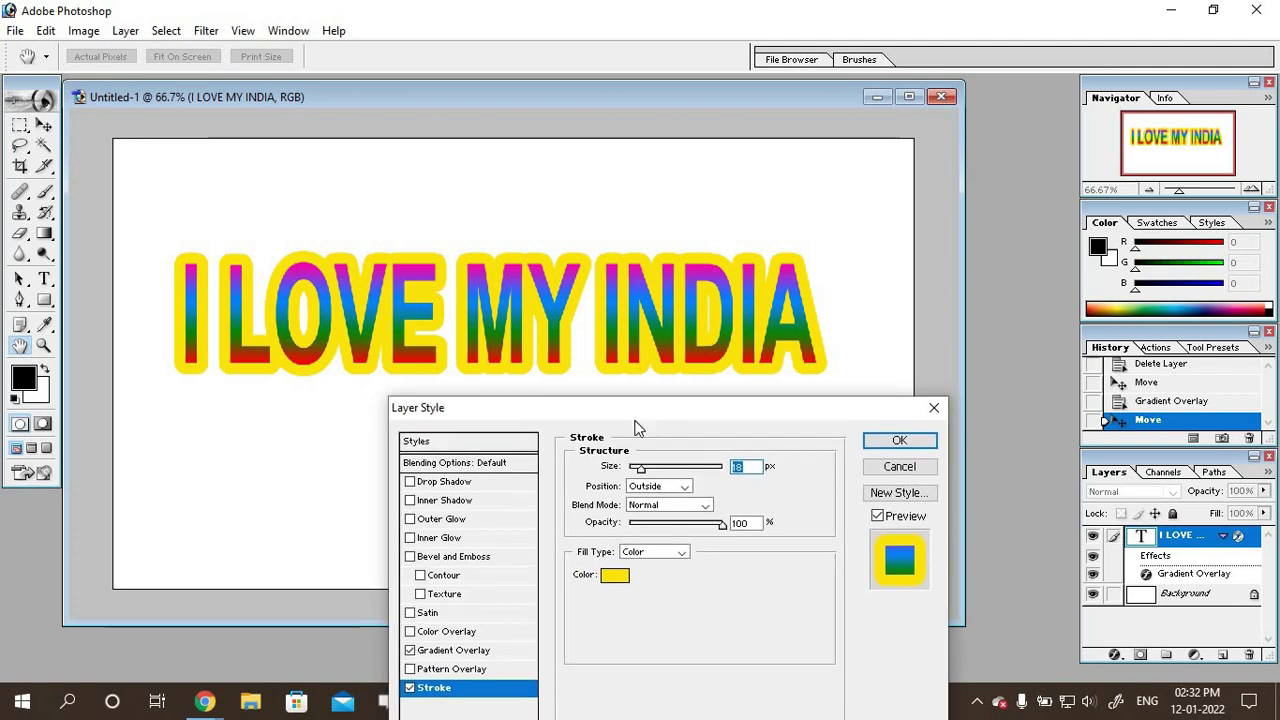
pyautogui.moveTo(645, 476); pyautogui.dragTo(638, 472)
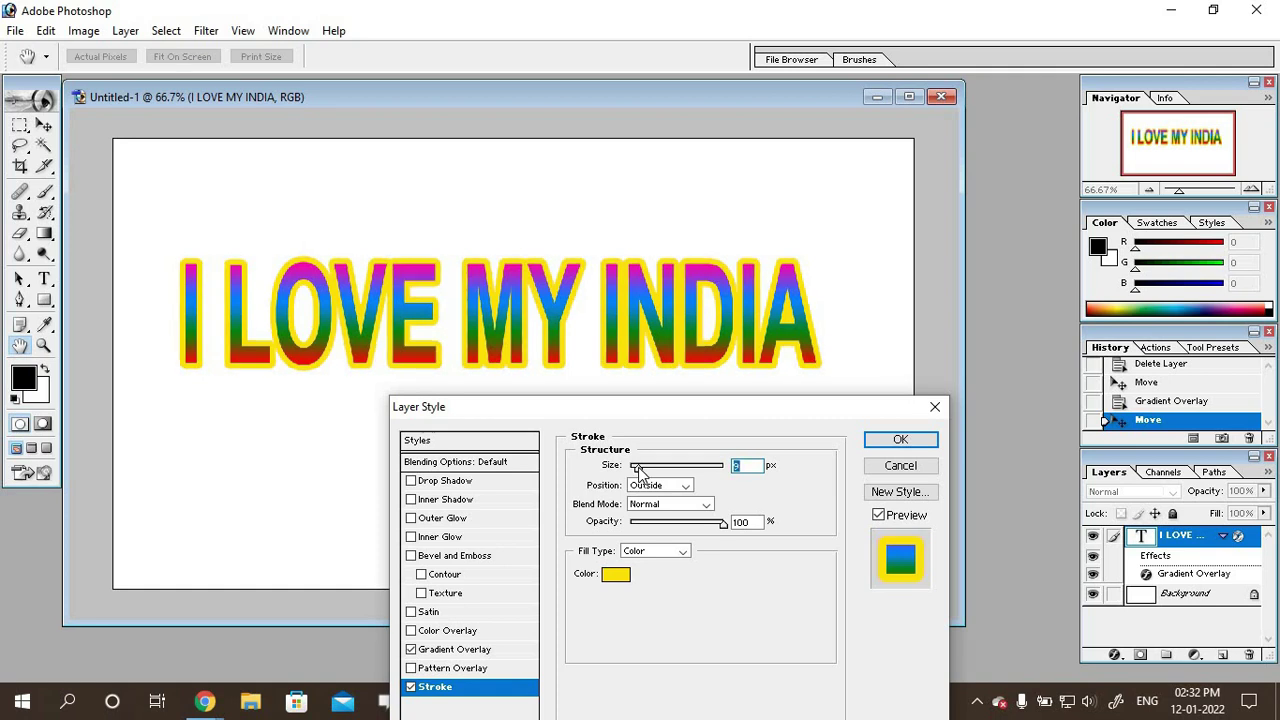
pyautogui.click(901, 441)
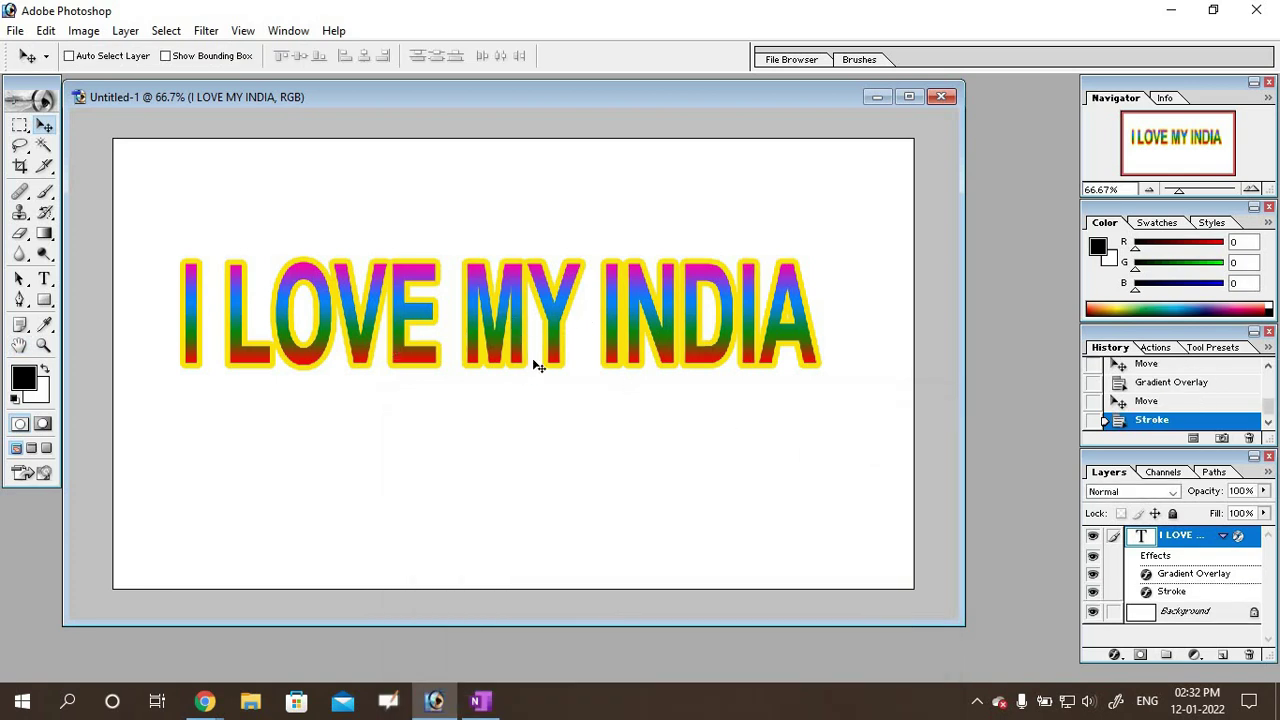
# Step: Add a drop shadow with 100% opacity, 11 px distance, wider spread and 27 px size
pyautogui.click(1116, 655)
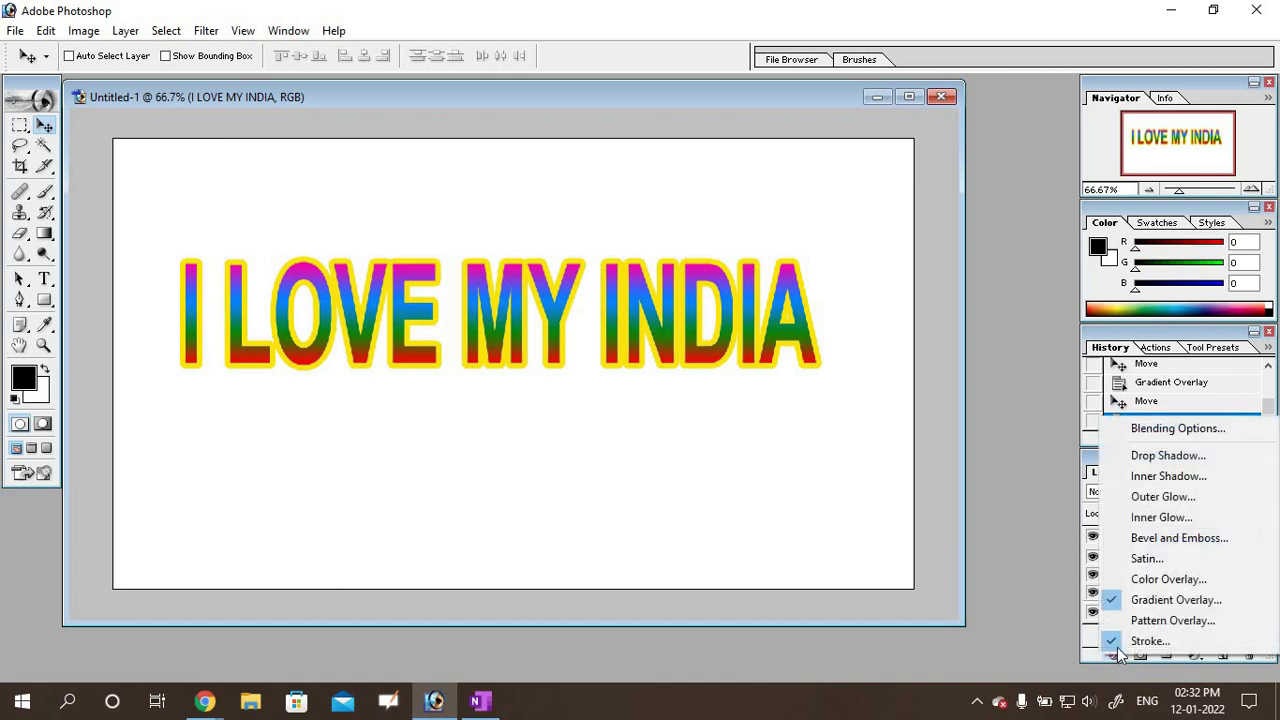
pyautogui.click(1136, 458)
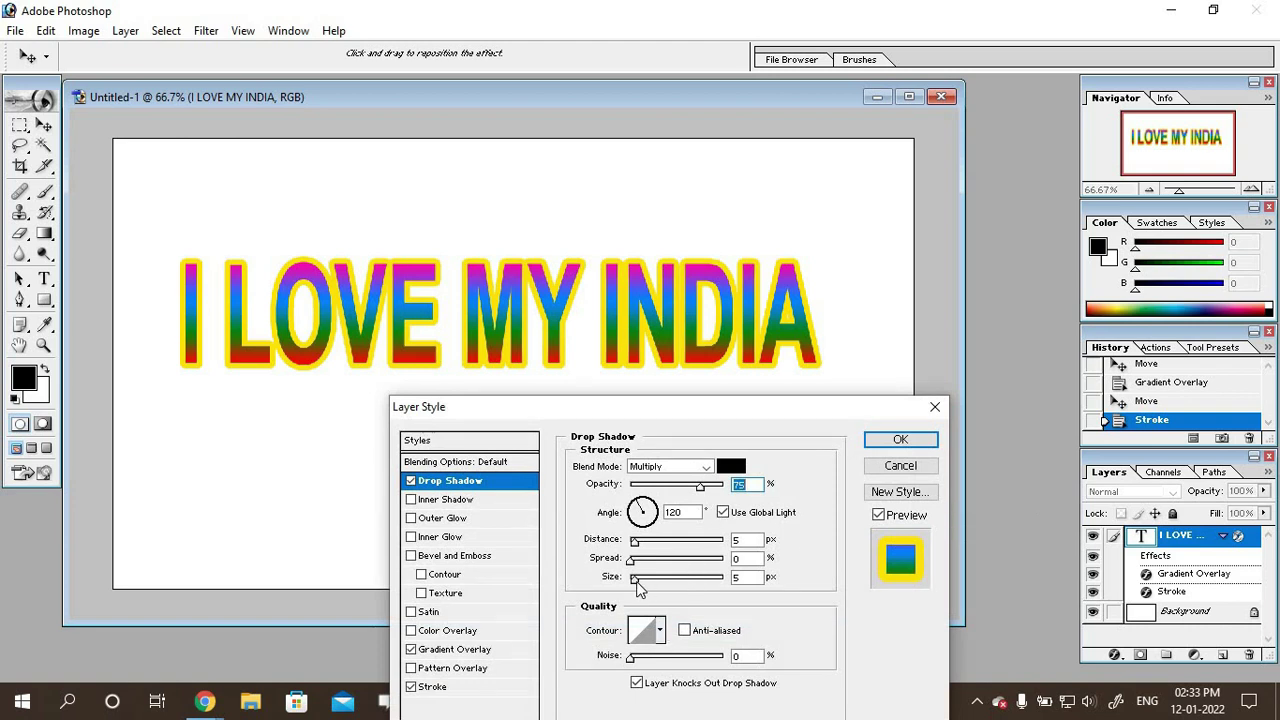
pyautogui.moveTo(637, 581); pyautogui.dragTo(645, 581)
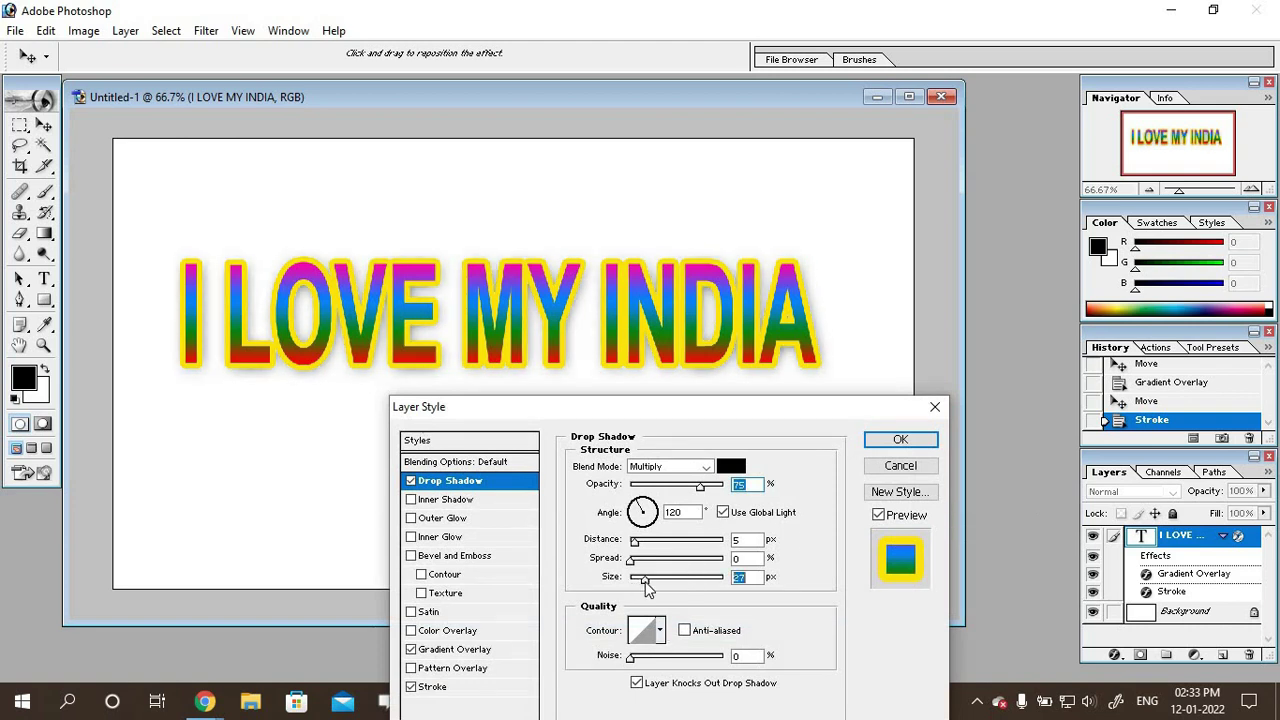
pyautogui.moveTo(633, 561)
pyautogui.mouseDown()
pyautogui.moveTo(651, 562)
pyautogui.moveTo(642, 541)
pyautogui.mouseUp()
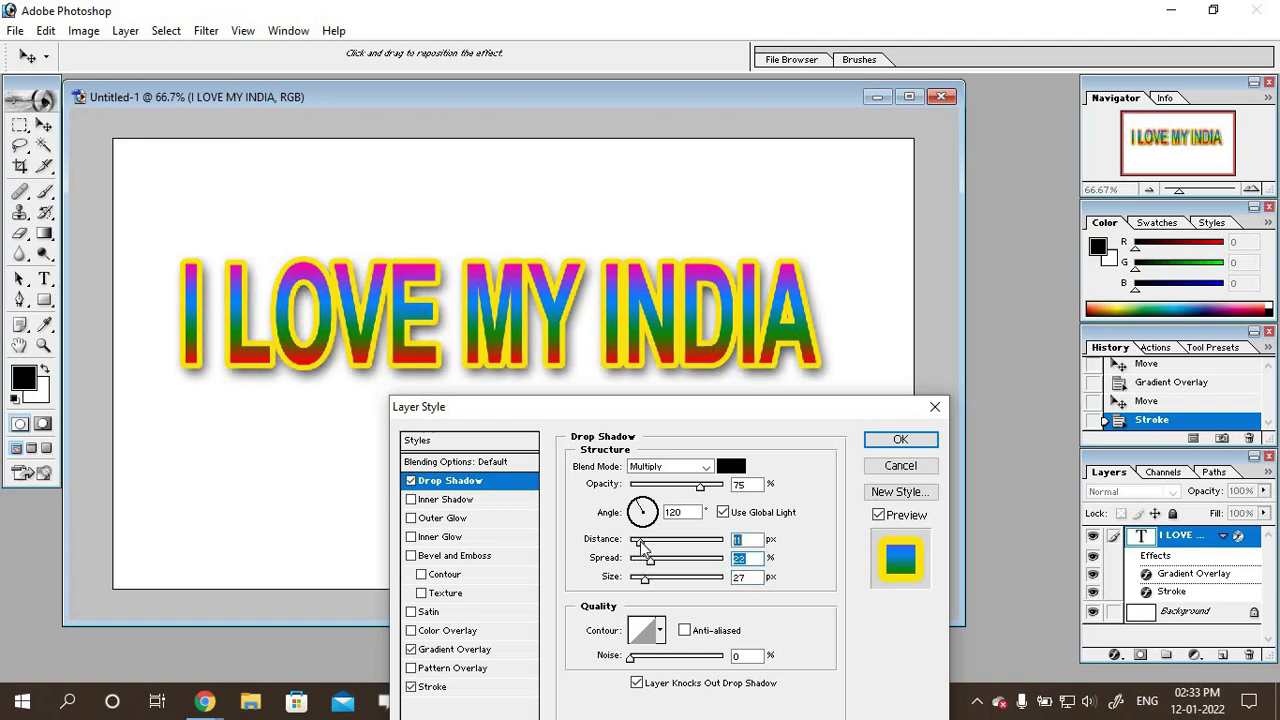
pyautogui.moveTo(701, 486); pyautogui.dragTo(729, 490)
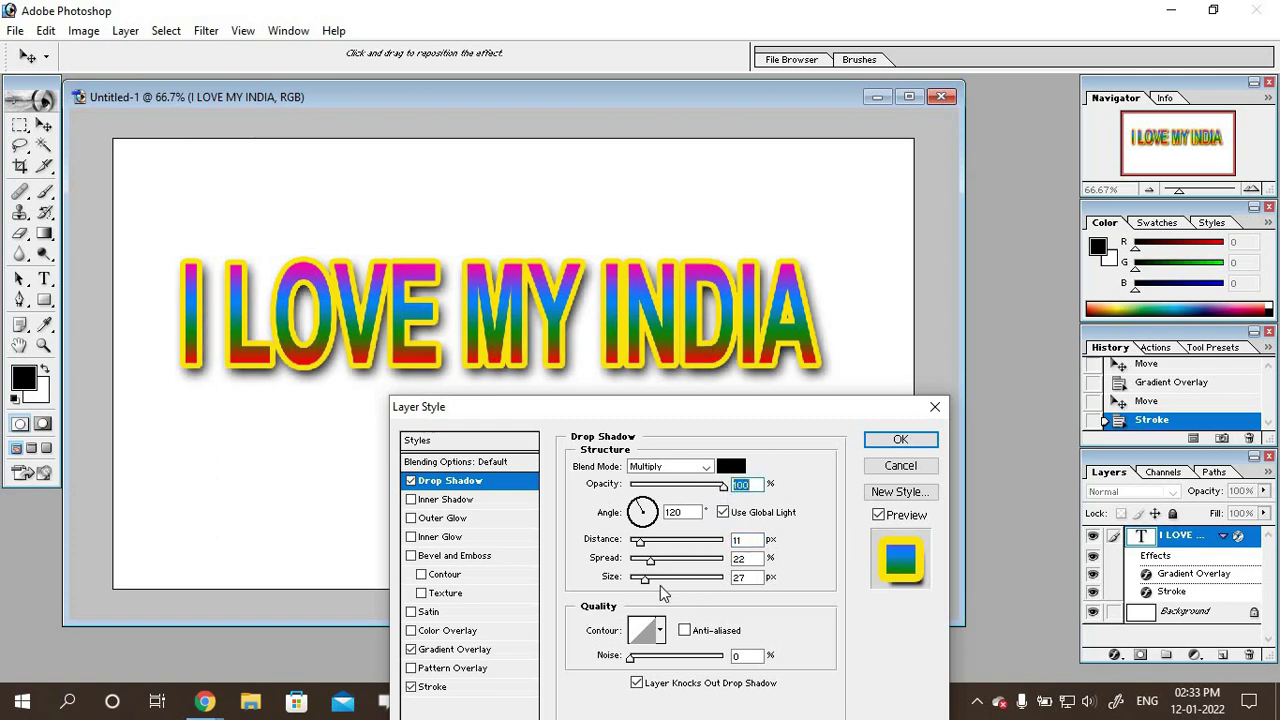
pyautogui.moveTo(650, 560); pyautogui.dragTo(663, 567)
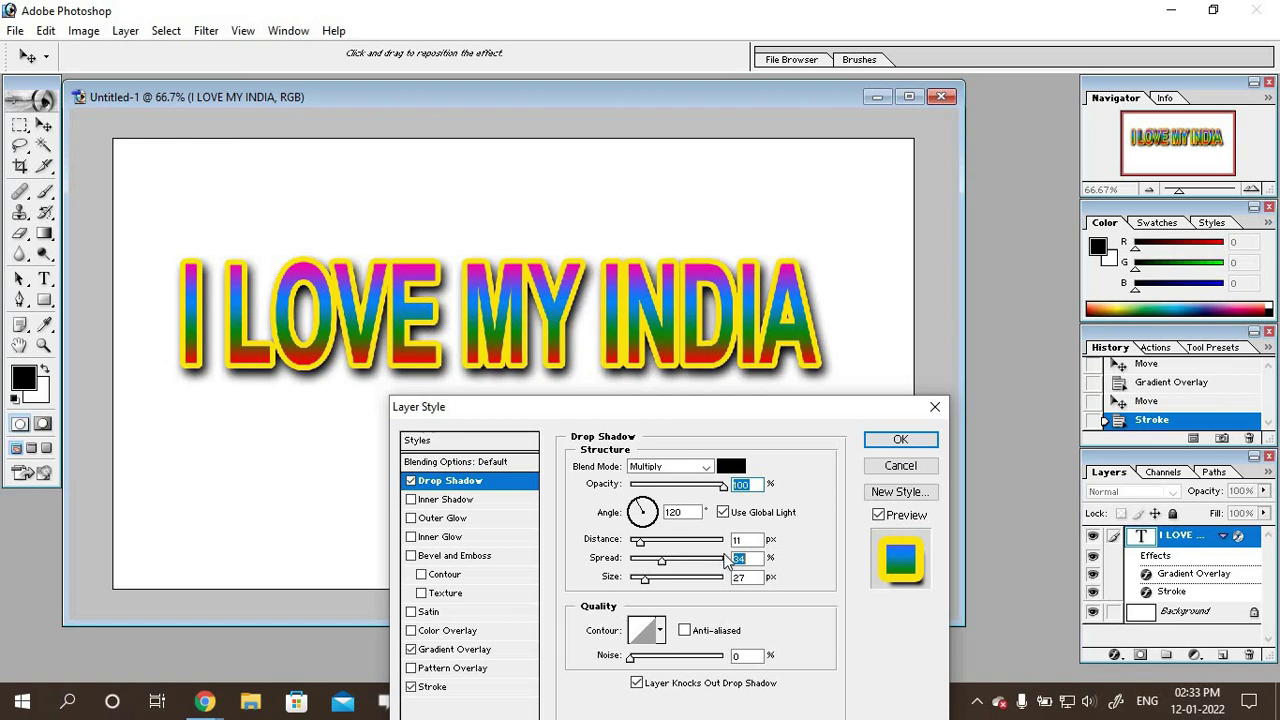
pyautogui.click(900, 440)
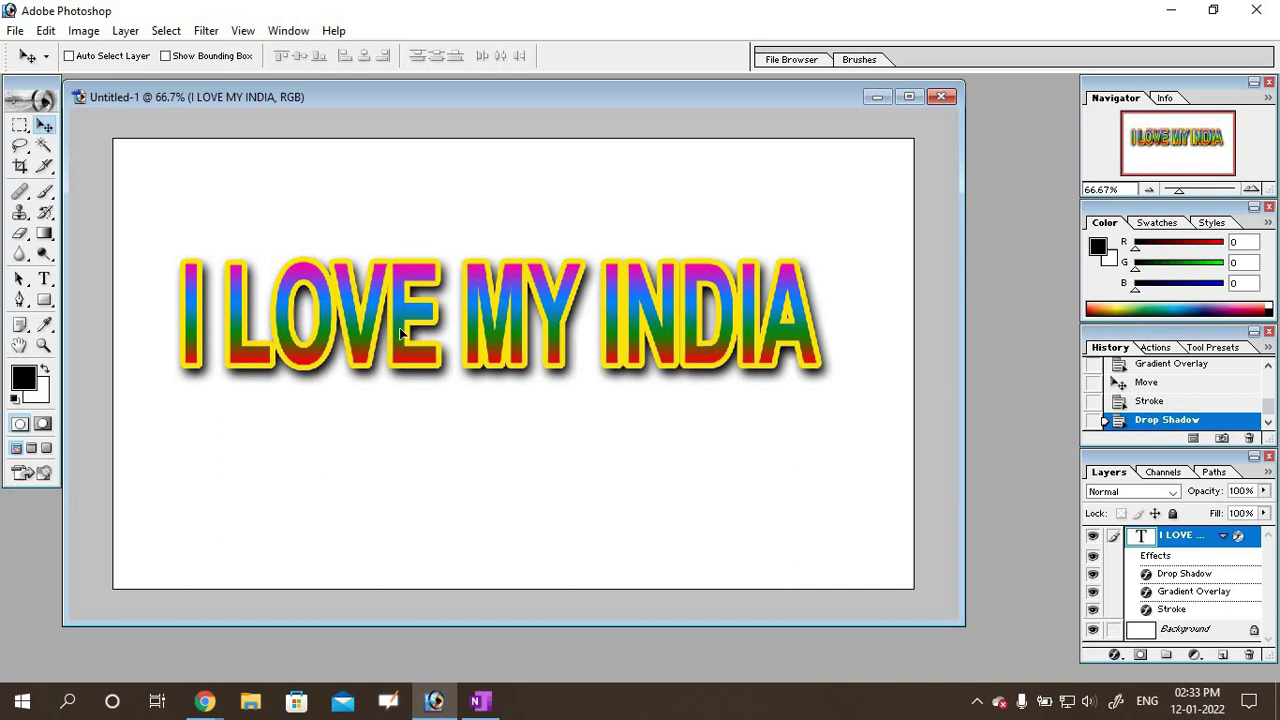
# Step: Drag the rainbow 'I LOVE MY INDIA' heading up toward the top-left of the canvas
pyautogui.moveTo(398, 326); pyautogui.dragTo(383, 350)
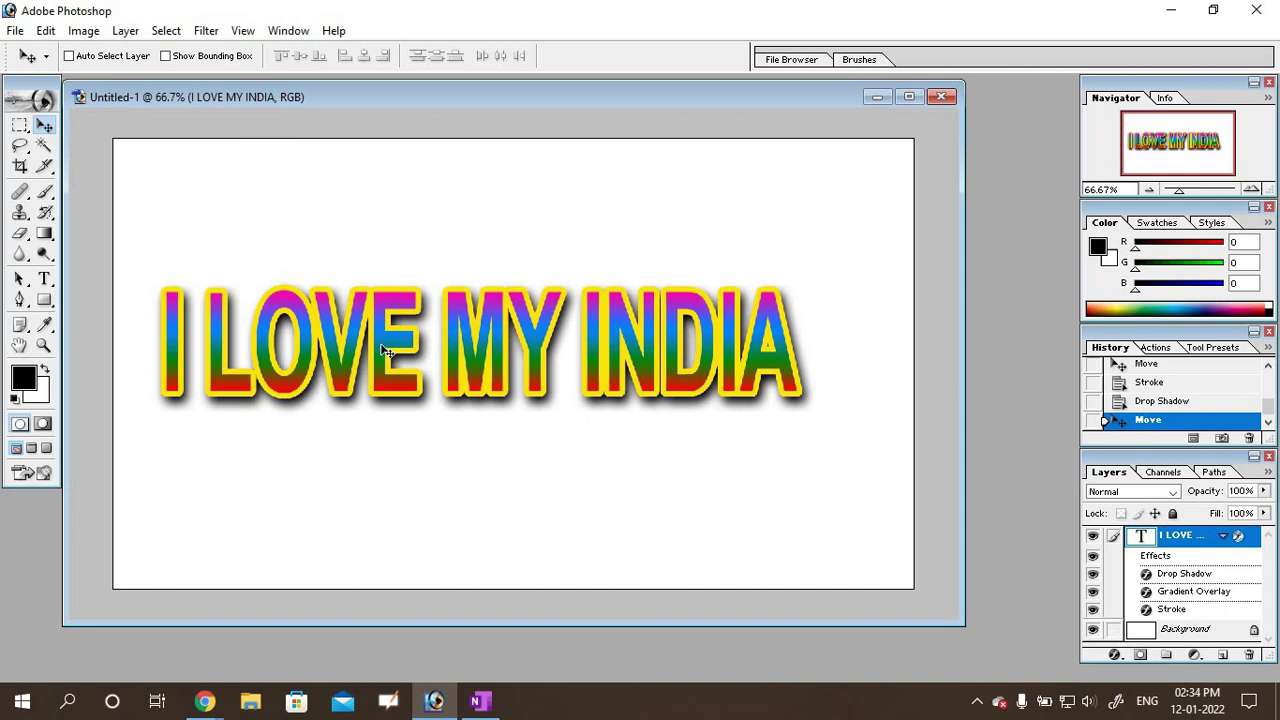
pyautogui.moveTo(382, 350)
pyautogui.mouseDown()
pyautogui.moveTo(382, 253)
pyautogui.moveTo(359, 227)
pyautogui.moveTo(381, 247)
pyautogui.mouseUp()
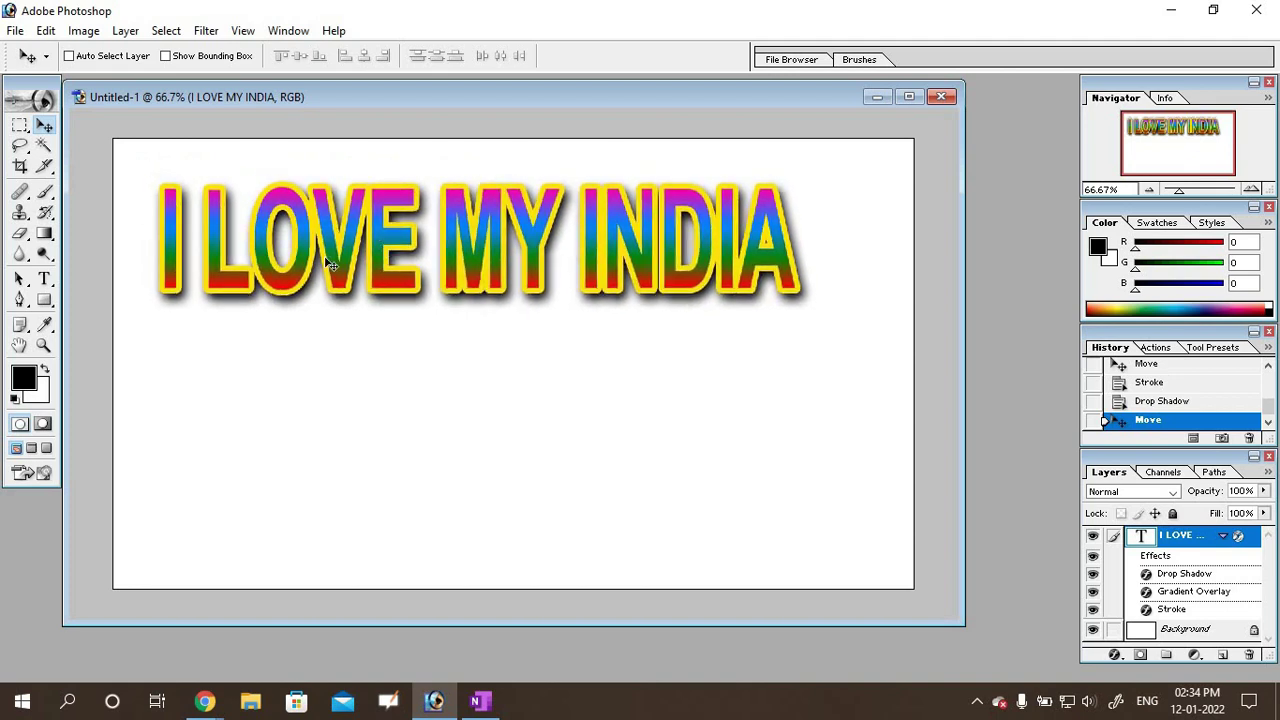
pyautogui.moveTo(264, 250); pyautogui.dragTo(288, 274)
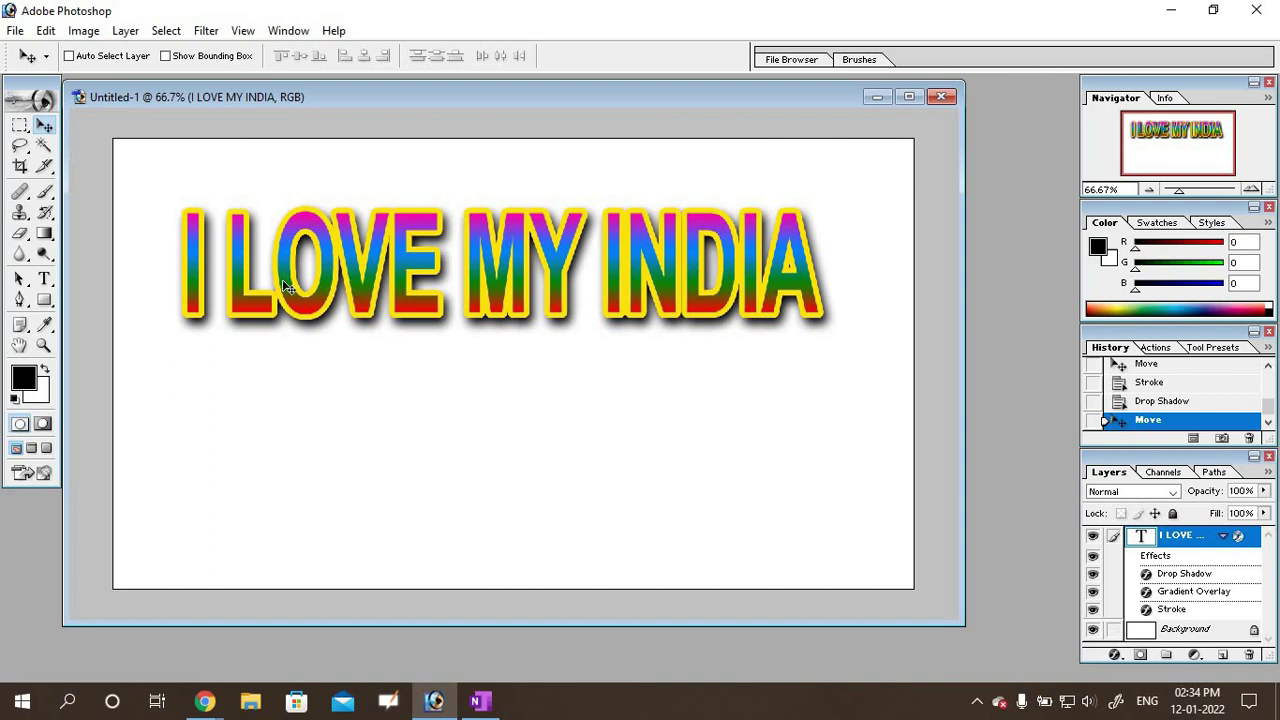
# Step: Free-transform the heading larger and taller, then shift it slightly up and left
pyautogui.hotkey('ctrl', 't')
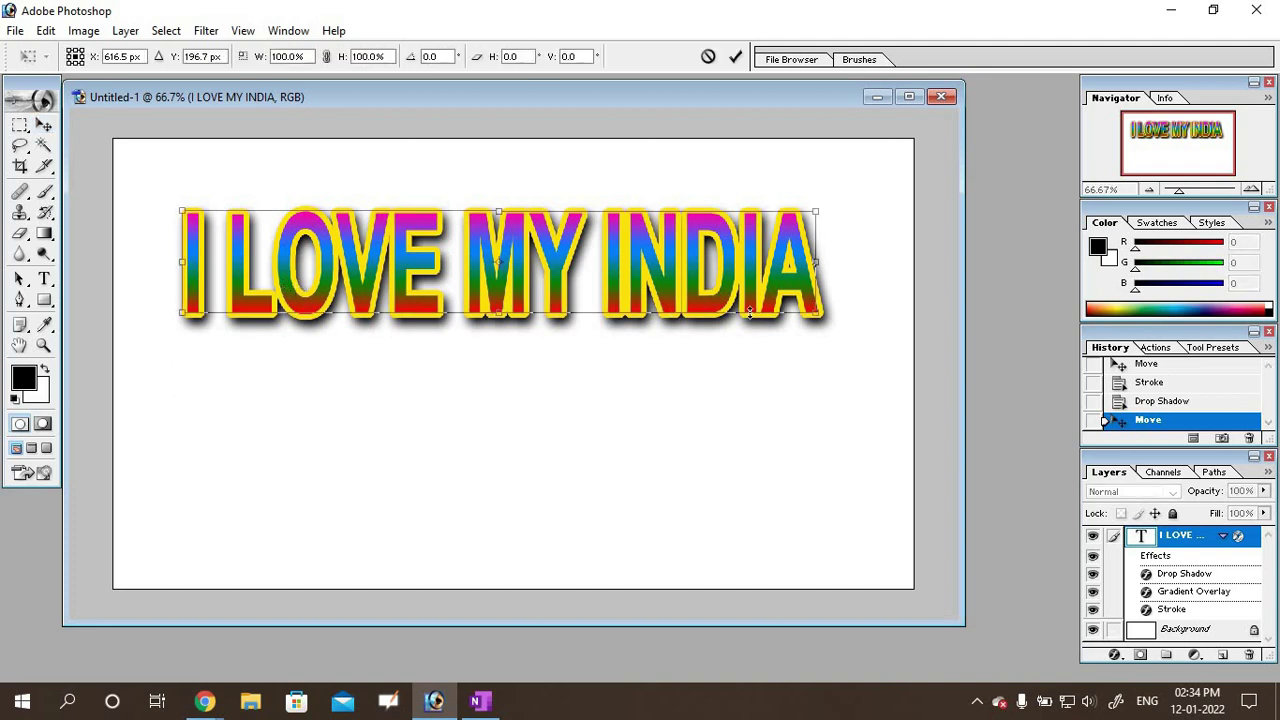
pyautogui.moveTo(818, 320); pyautogui.dragTo(852, 330)
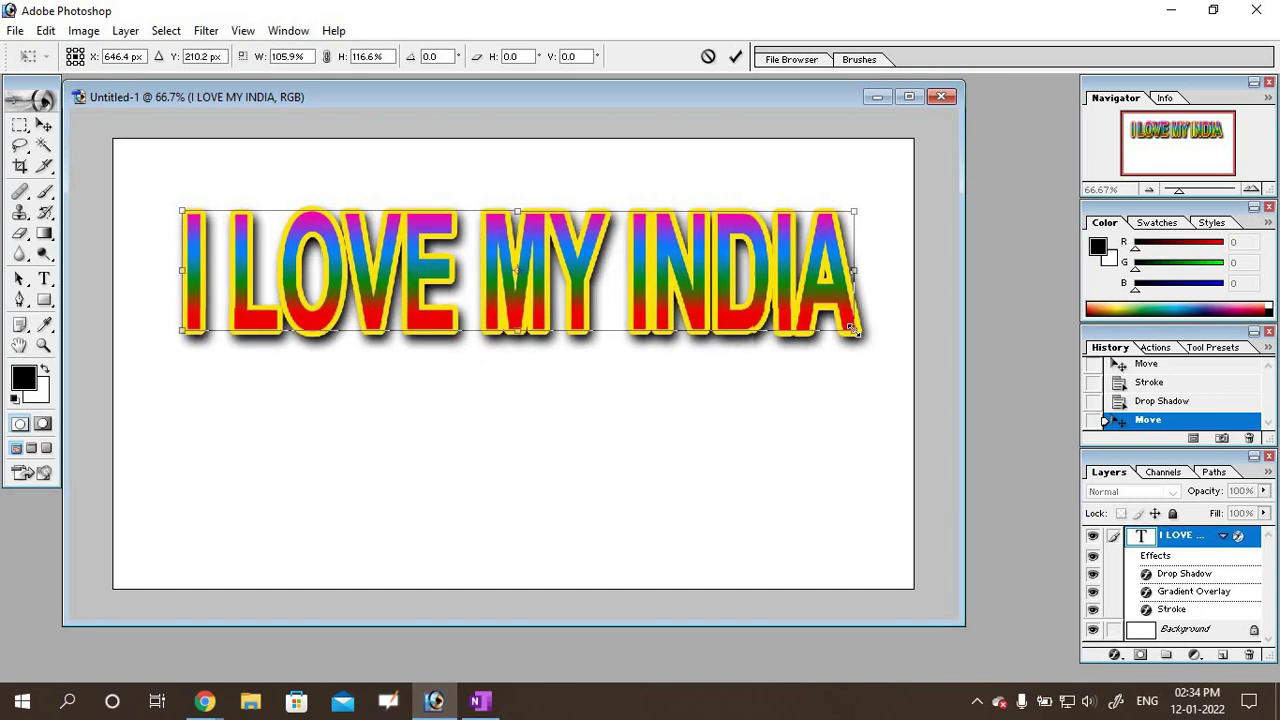
pyautogui.press('Return')
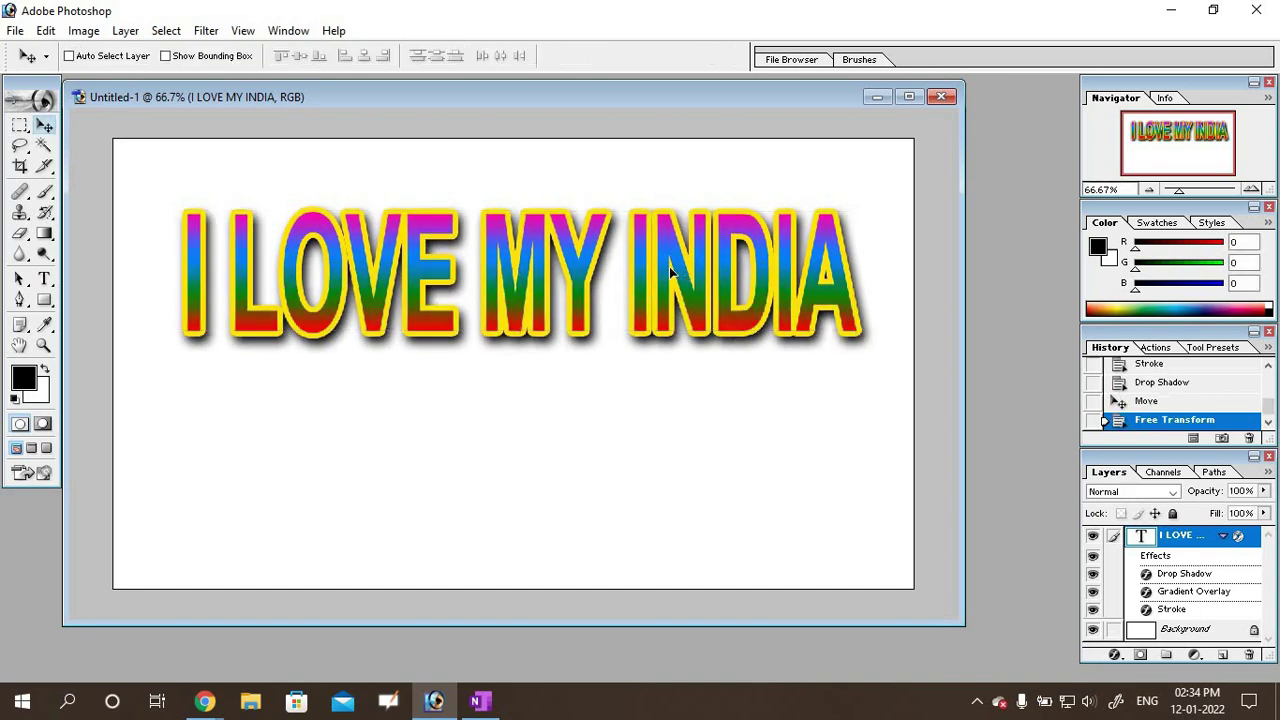
pyautogui.moveTo(700, 282)
pyautogui.mouseDown()
pyautogui.moveTo(665, 270)
pyautogui.moveTo(677, 278)
pyautogui.mouseUp()
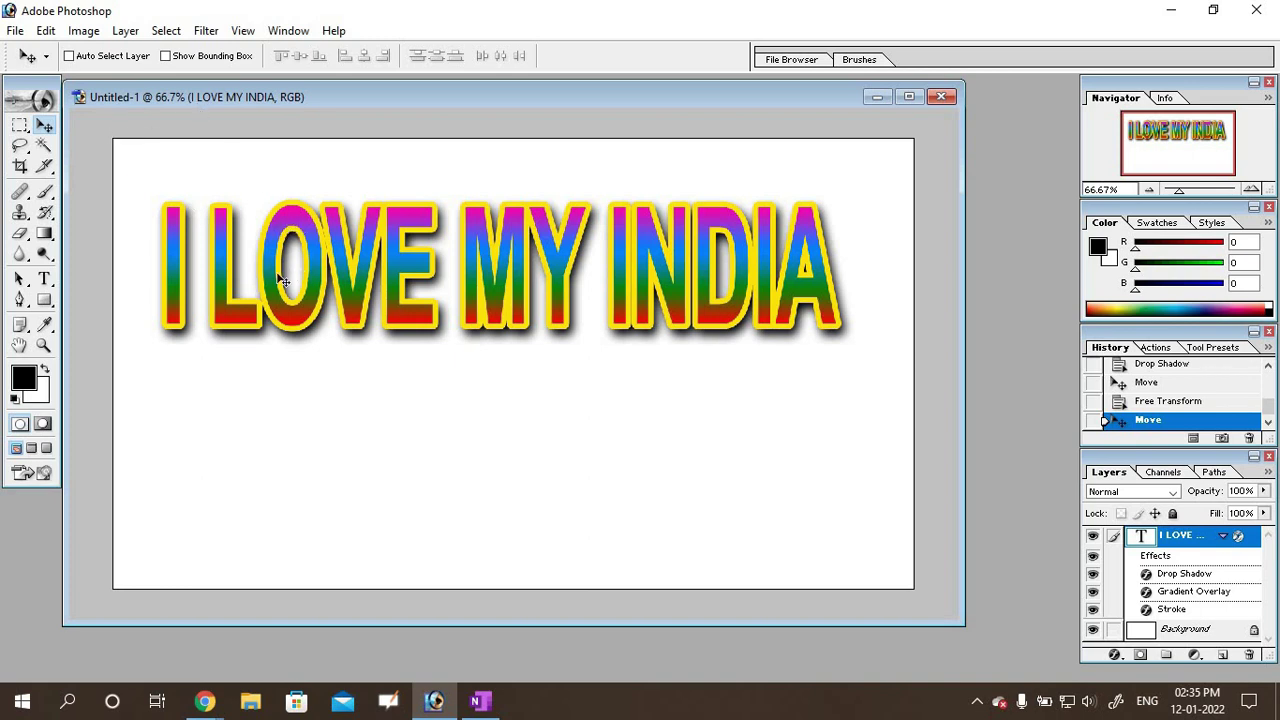
pyautogui.click(14, 31)
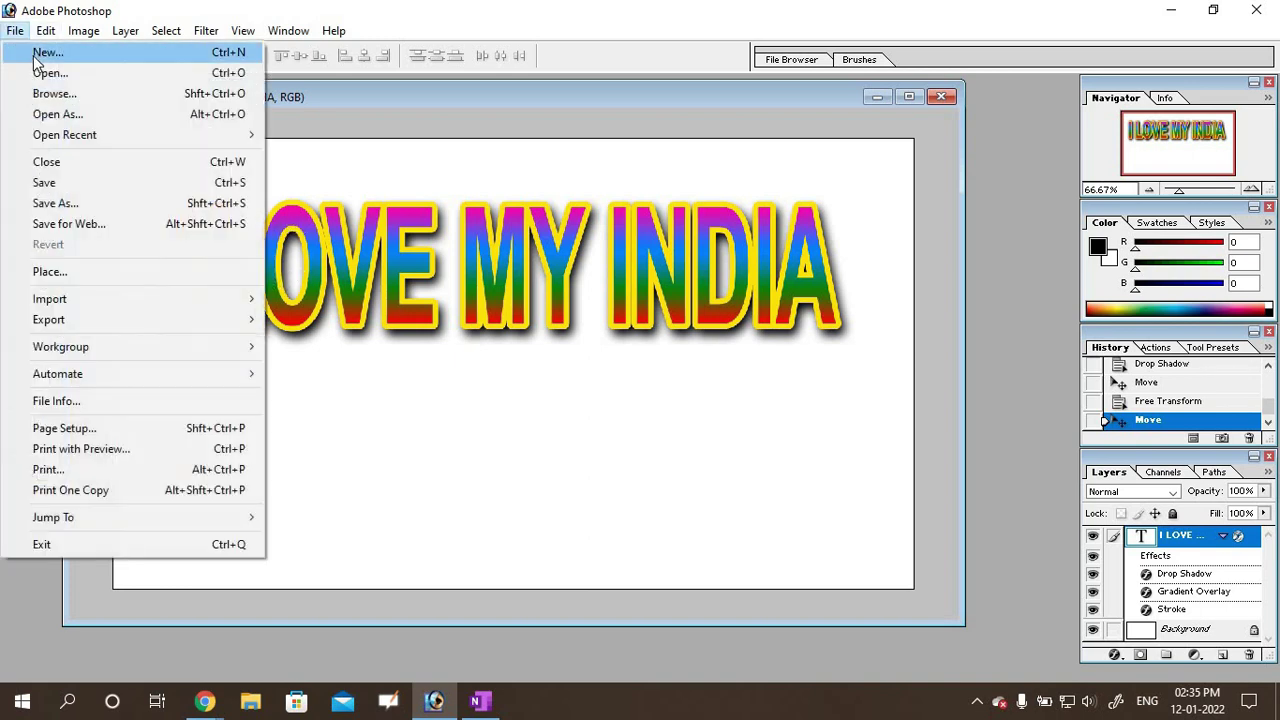
pyautogui.click(38, 54)
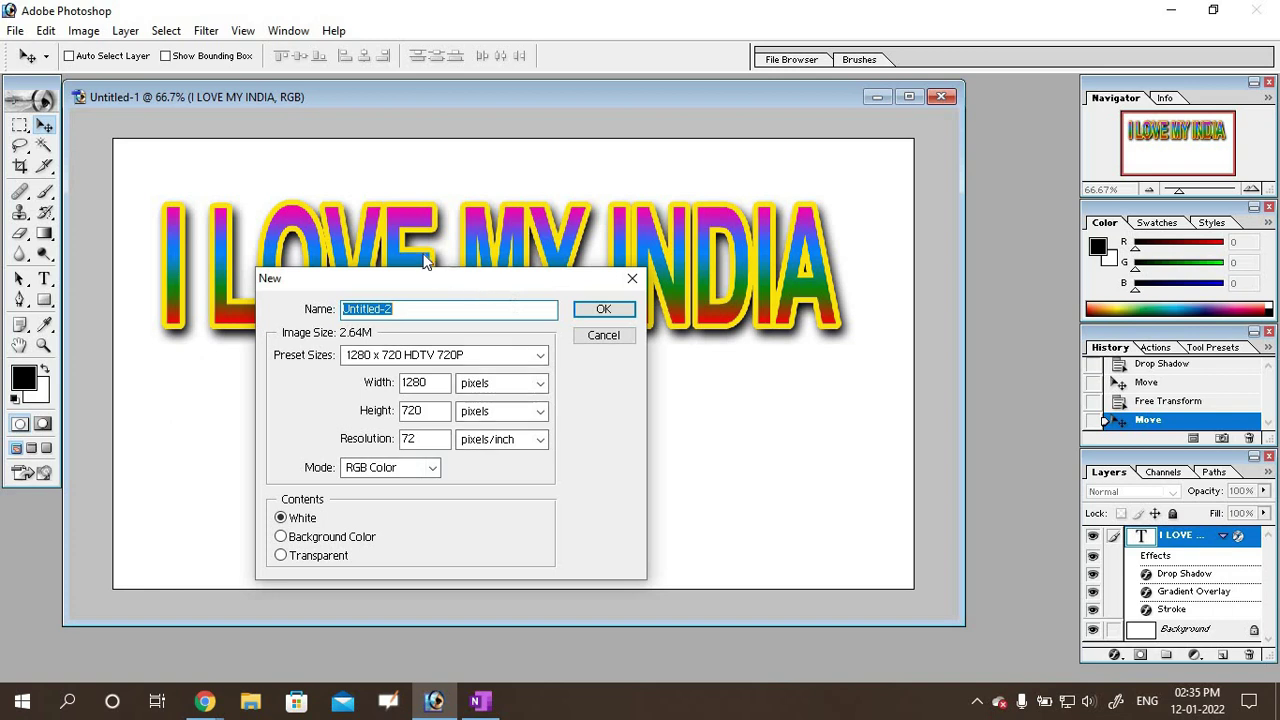
pyautogui.moveTo(486, 283); pyautogui.dragTo(408, 206)
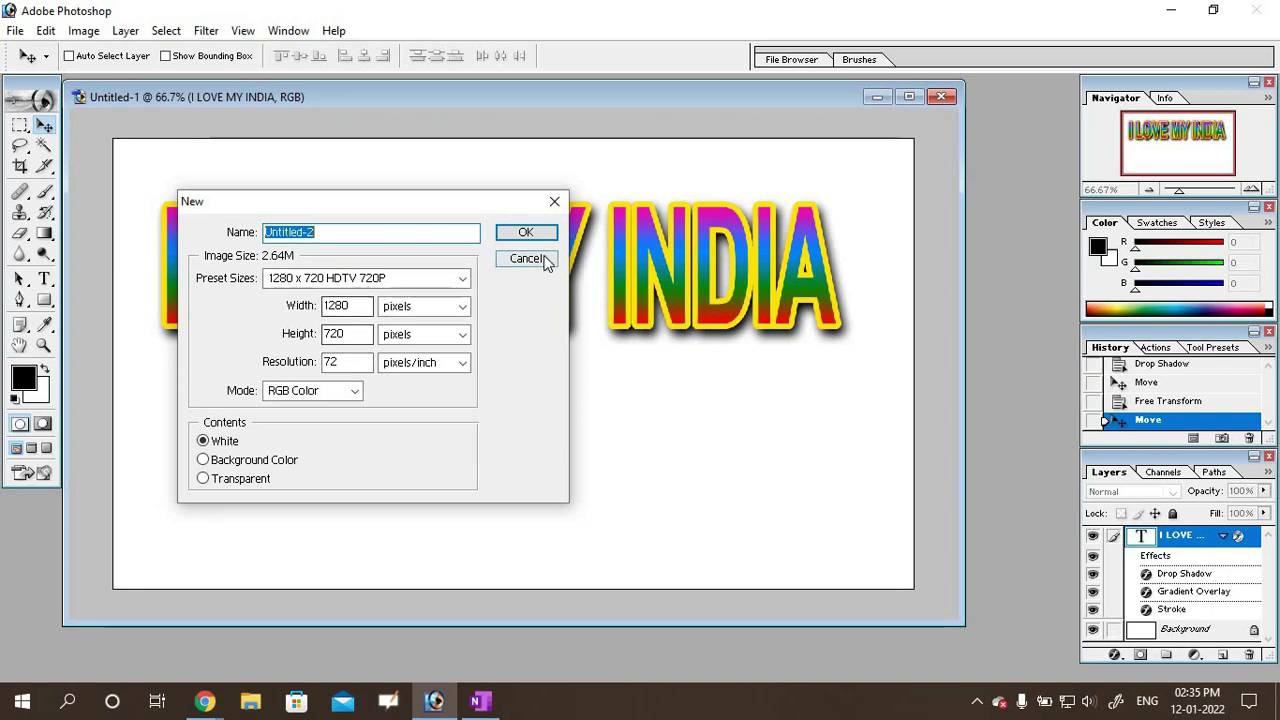
pyautogui.click(526, 259)
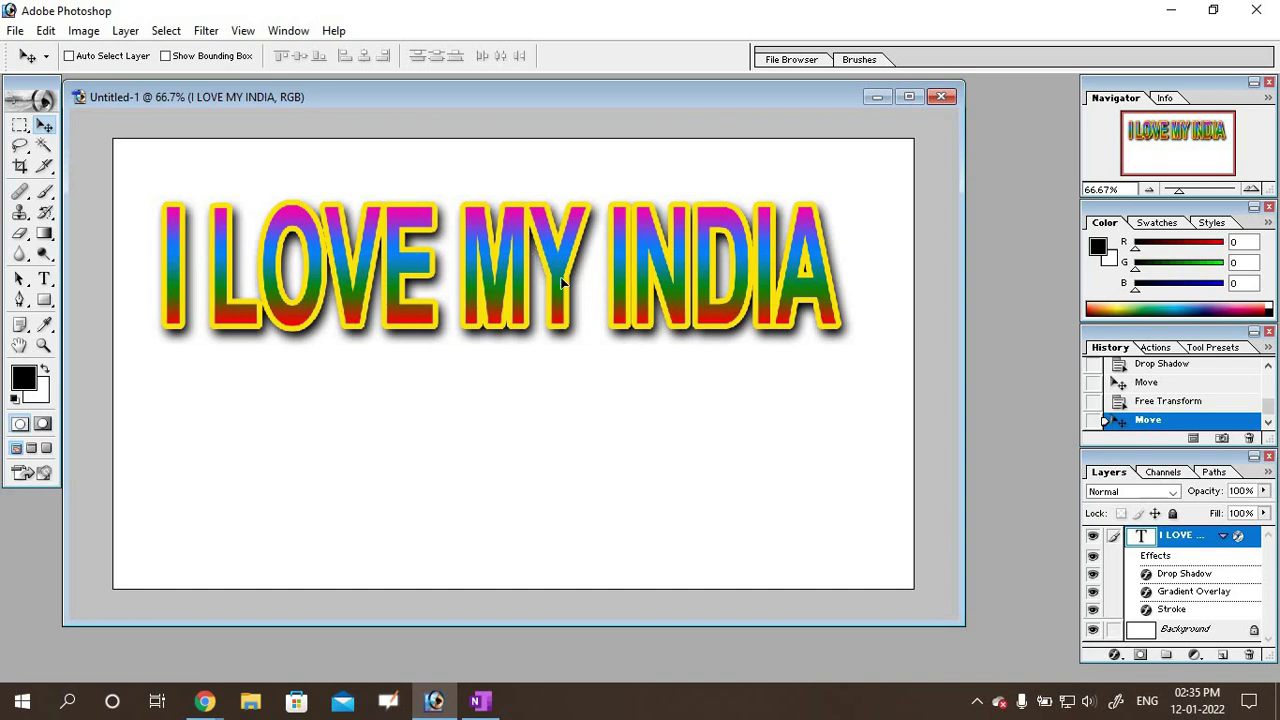
pyautogui.moveTo(561, 283); pyautogui.dragTo(538, 249)
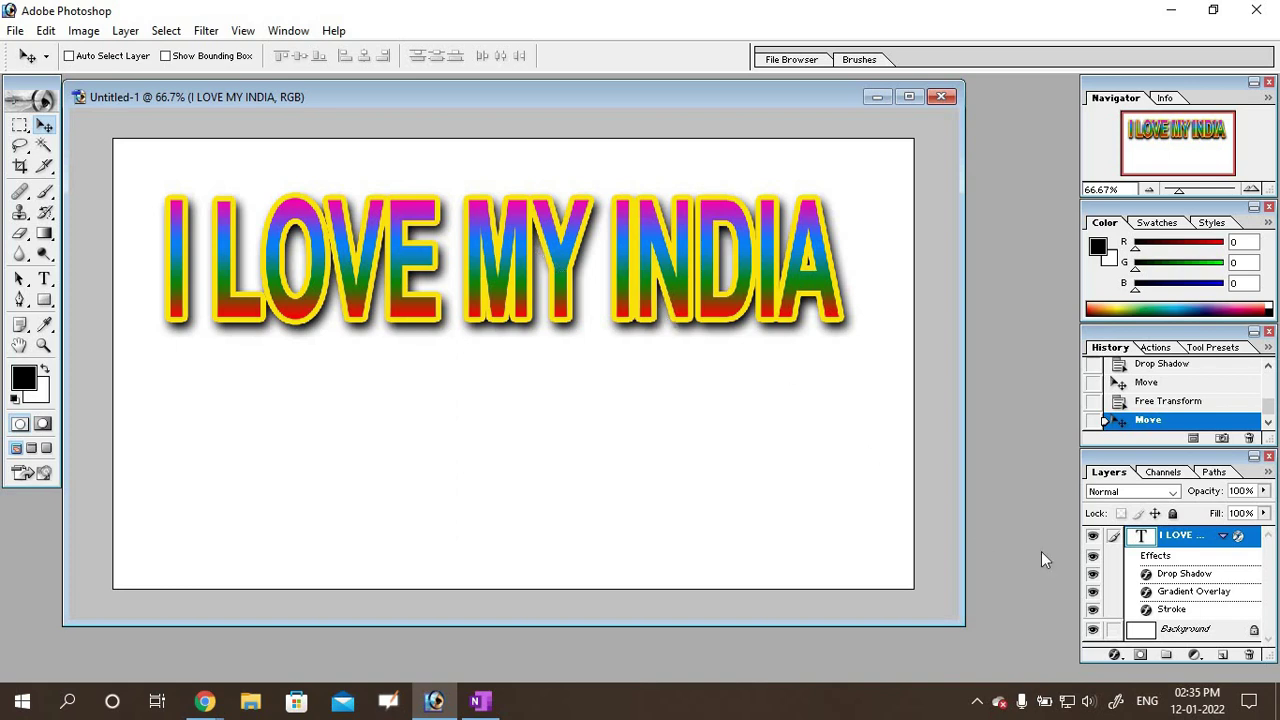
# Step: Move the rainbow heading up to the top edge of the canvas
pyautogui.click(1114, 655)
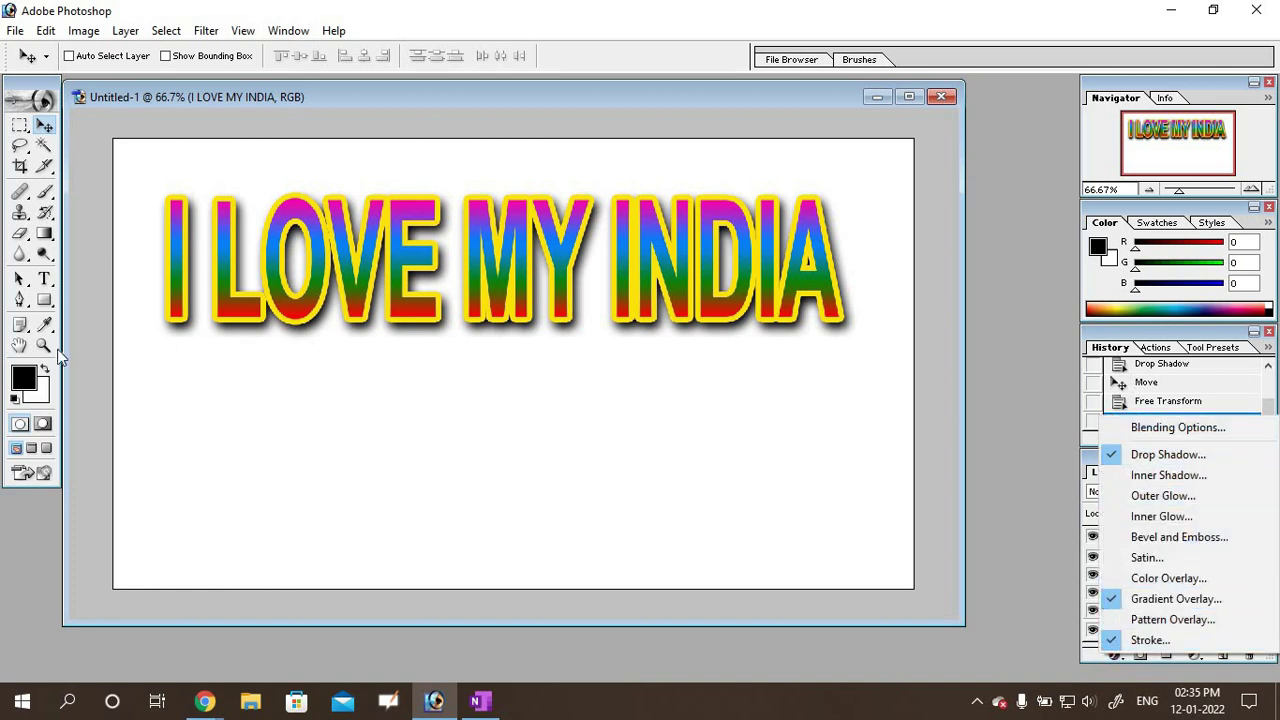
pyautogui.click(243, 446)
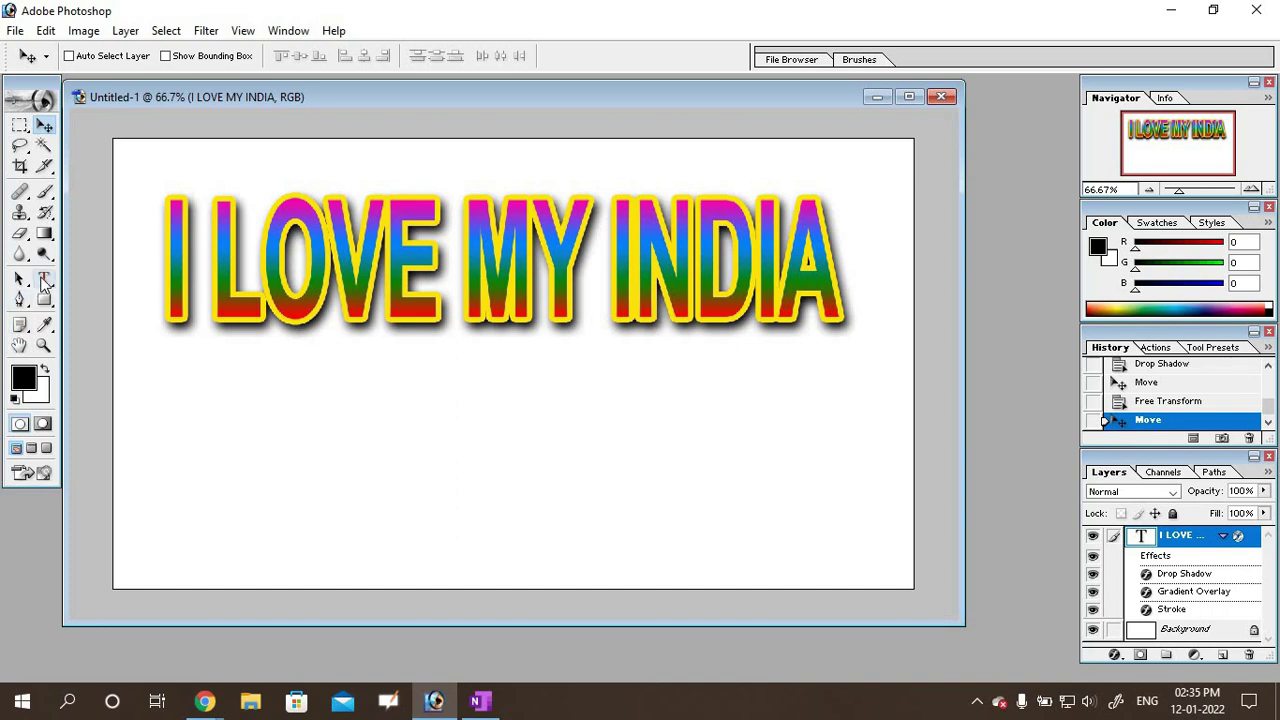
pyautogui.click(44, 279)
pyautogui.click(290, 455)
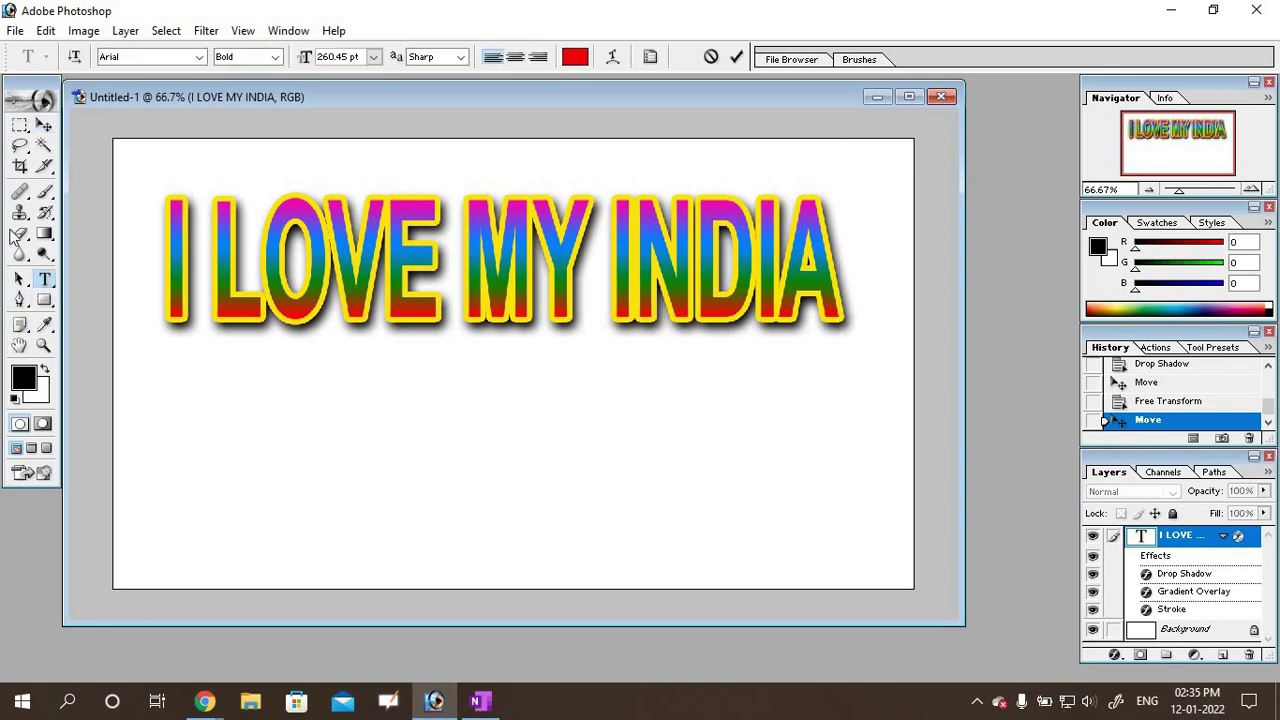
pyautogui.click(44, 124)
pyautogui.moveTo(327, 232); pyautogui.dragTo(323, 197)
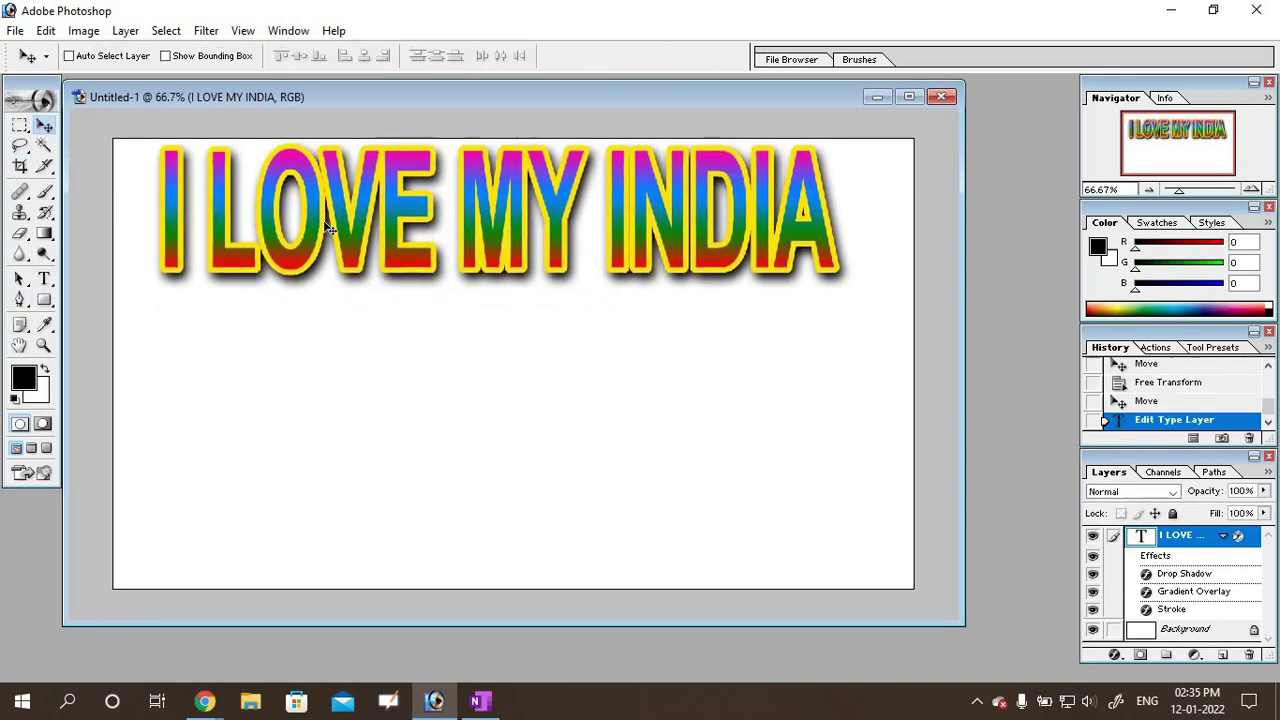
# Step: Add a red Arial Bold 'Computer' text line below the heading, shifted left to fit
pyautogui.click(44, 279)
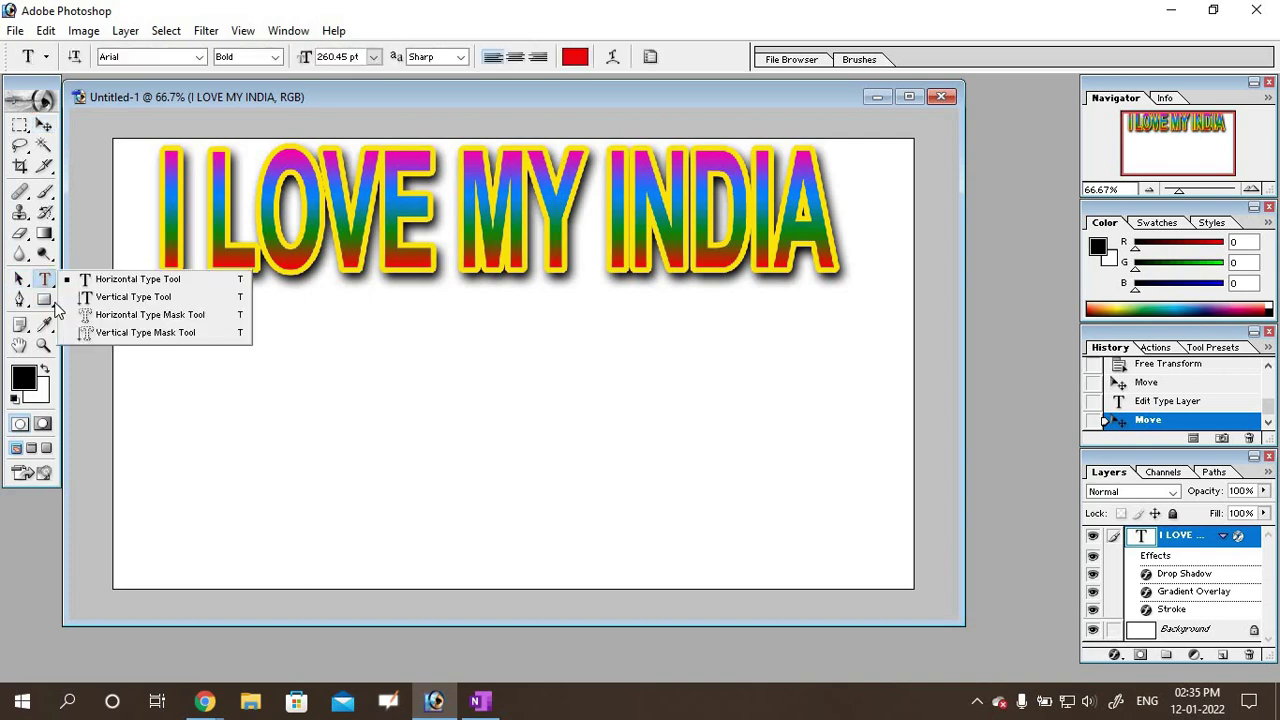
pyautogui.click(243, 510)
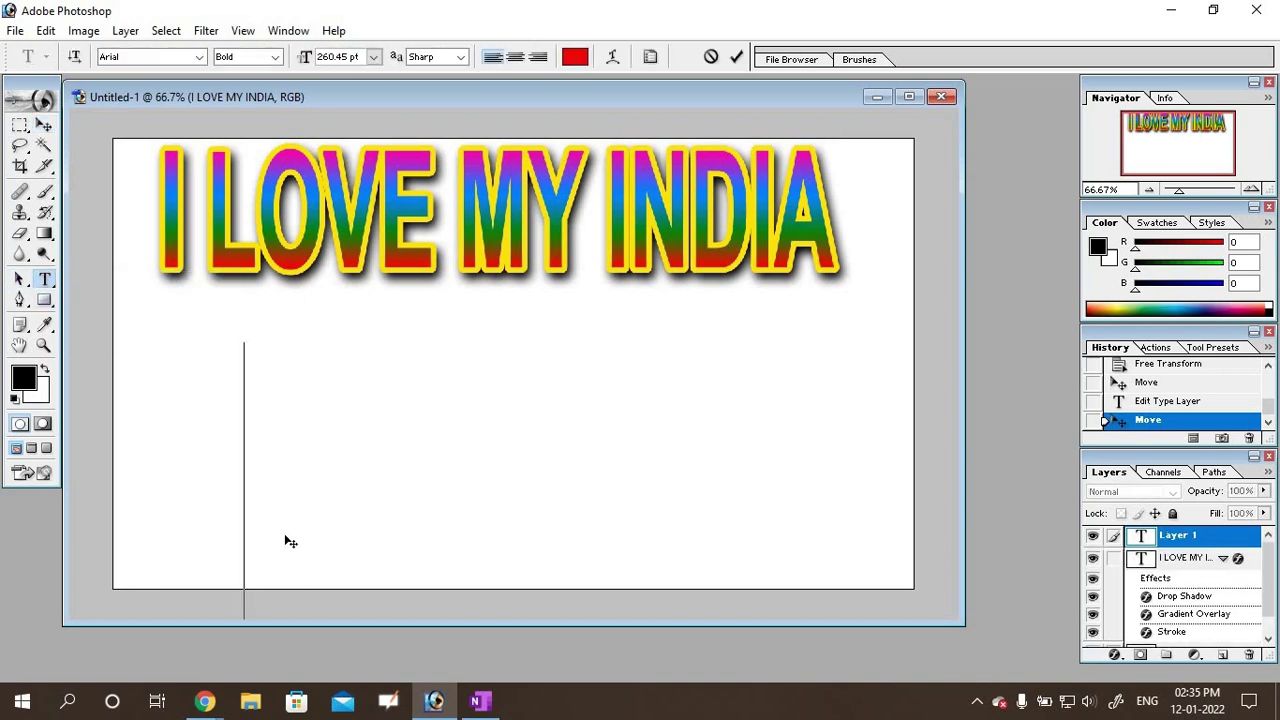
pyautogui.write('C')
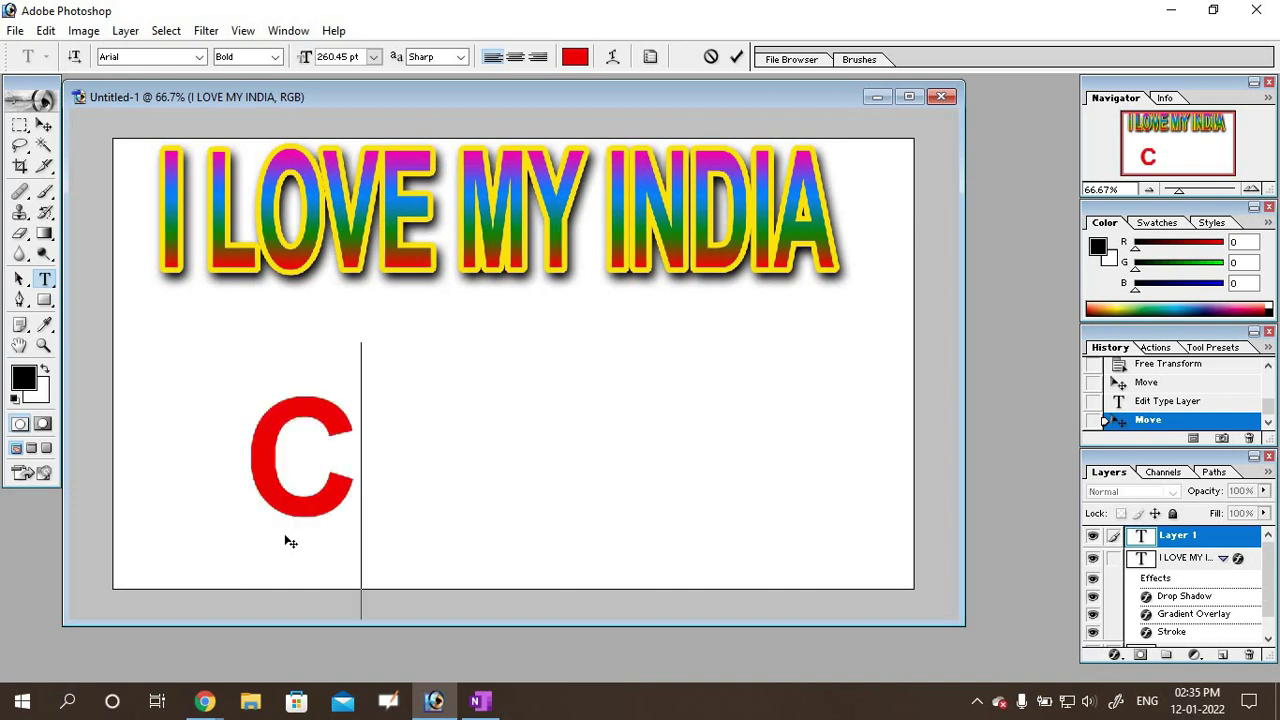
pyautogui.write('omp')
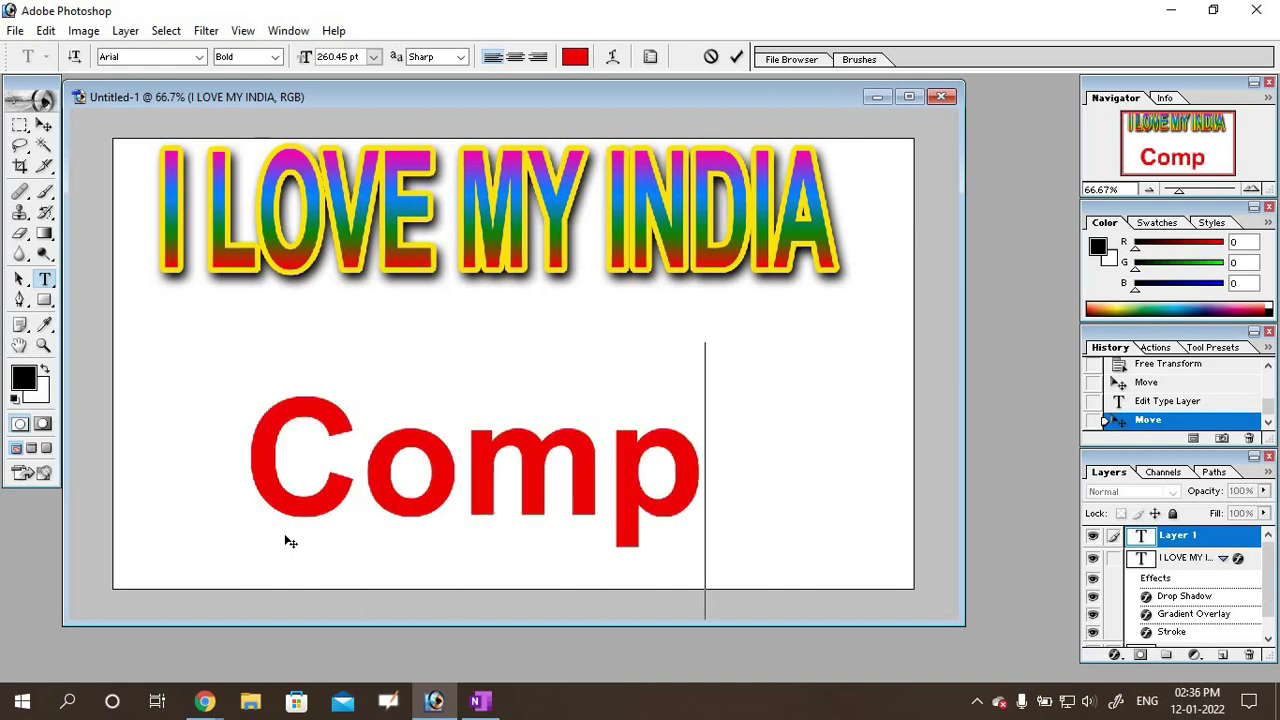
pyautogui.write('ute')
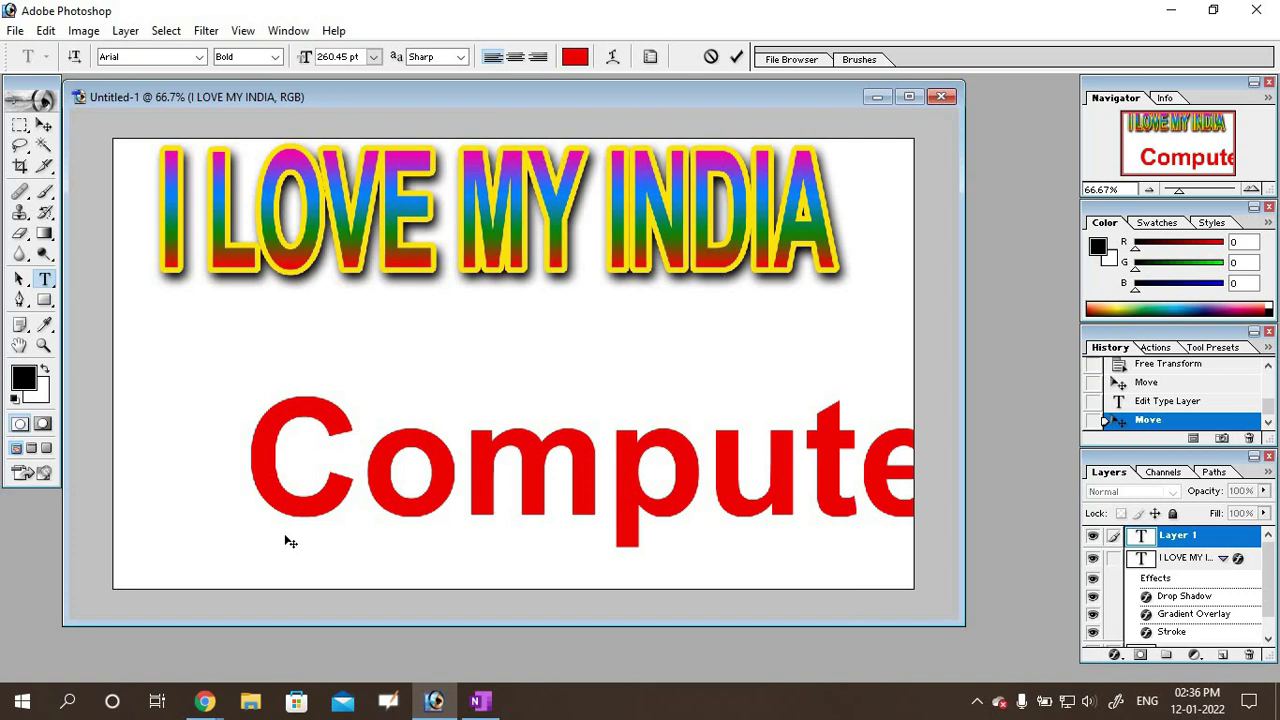
pyautogui.moveTo(192, 578); pyautogui.dragTo(76, 574)
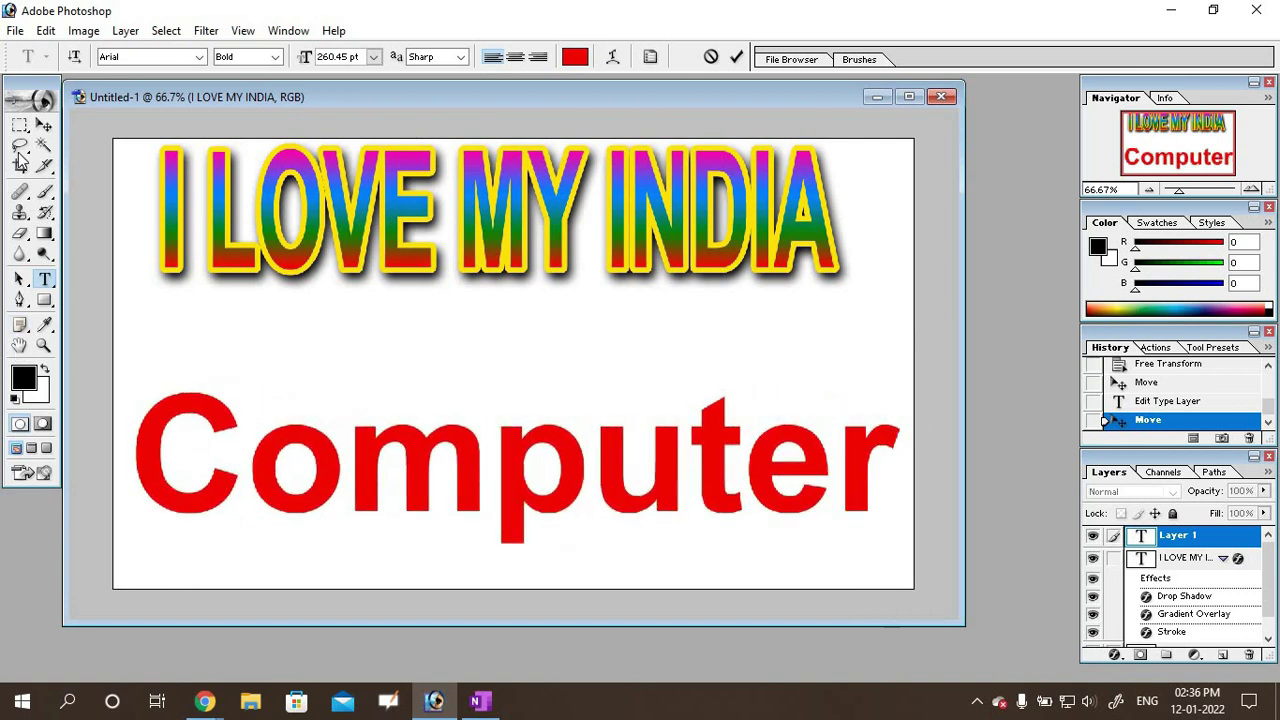
pyautogui.click(44, 124)
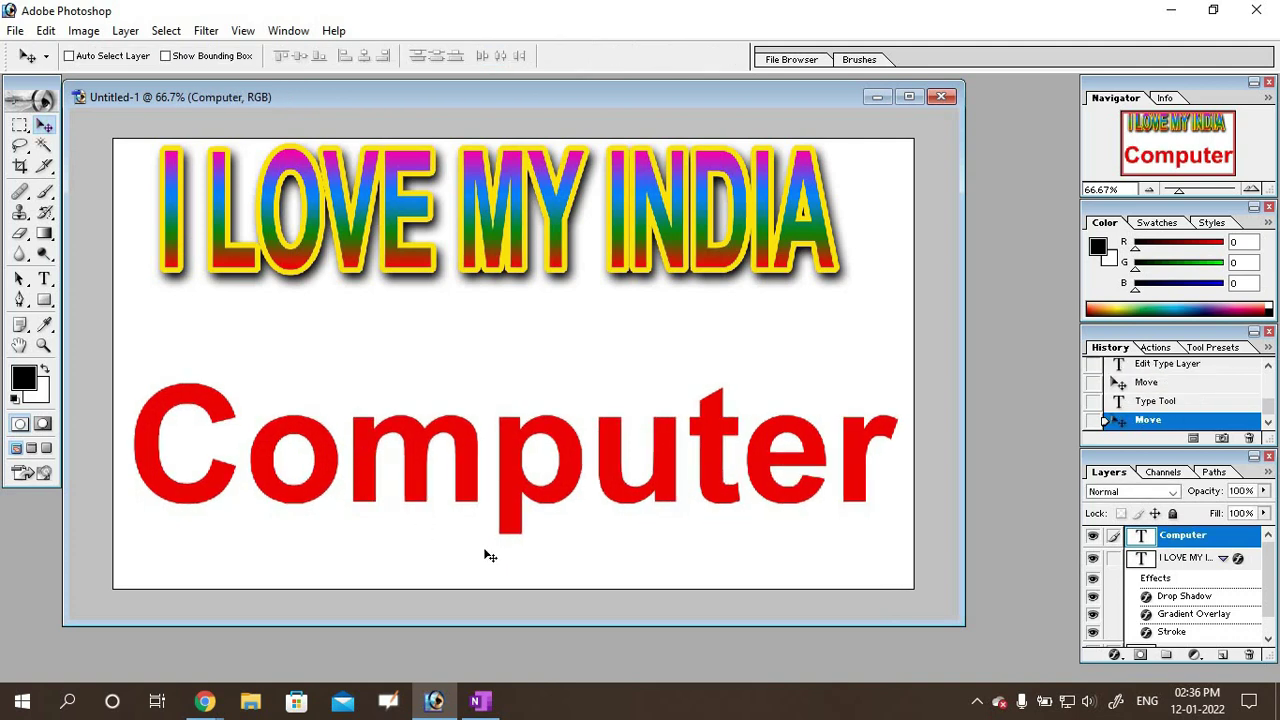
# Step: Give 'Computer' a Bevel and Emboss with 241% depth, 9 px size and 2 px soften
pyautogui.click(1115, 656)
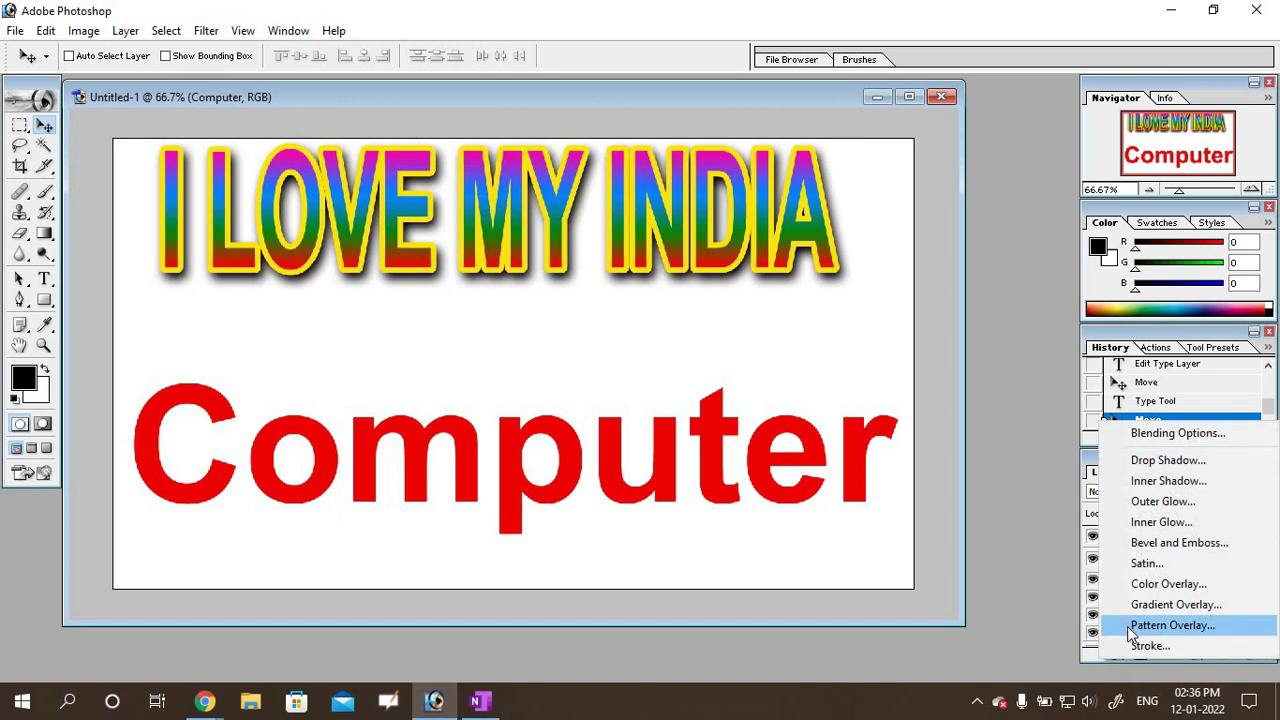
pyautogui.click(1155, 545)
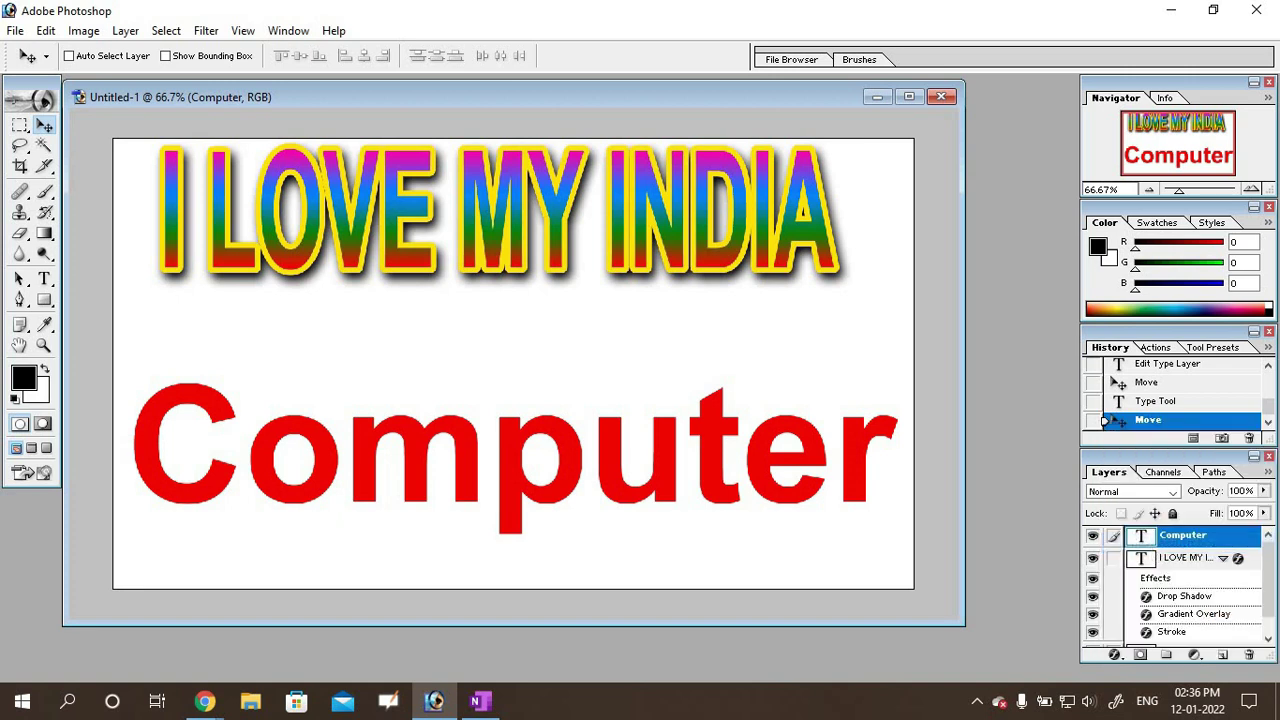
pyautogui.moveTo(594, 405)
pyautogui.mouseDown()
pyautogui.moveTo(805, 8)
pyautogui.moveTo(621, 5)
pyautogui.mouseUp()
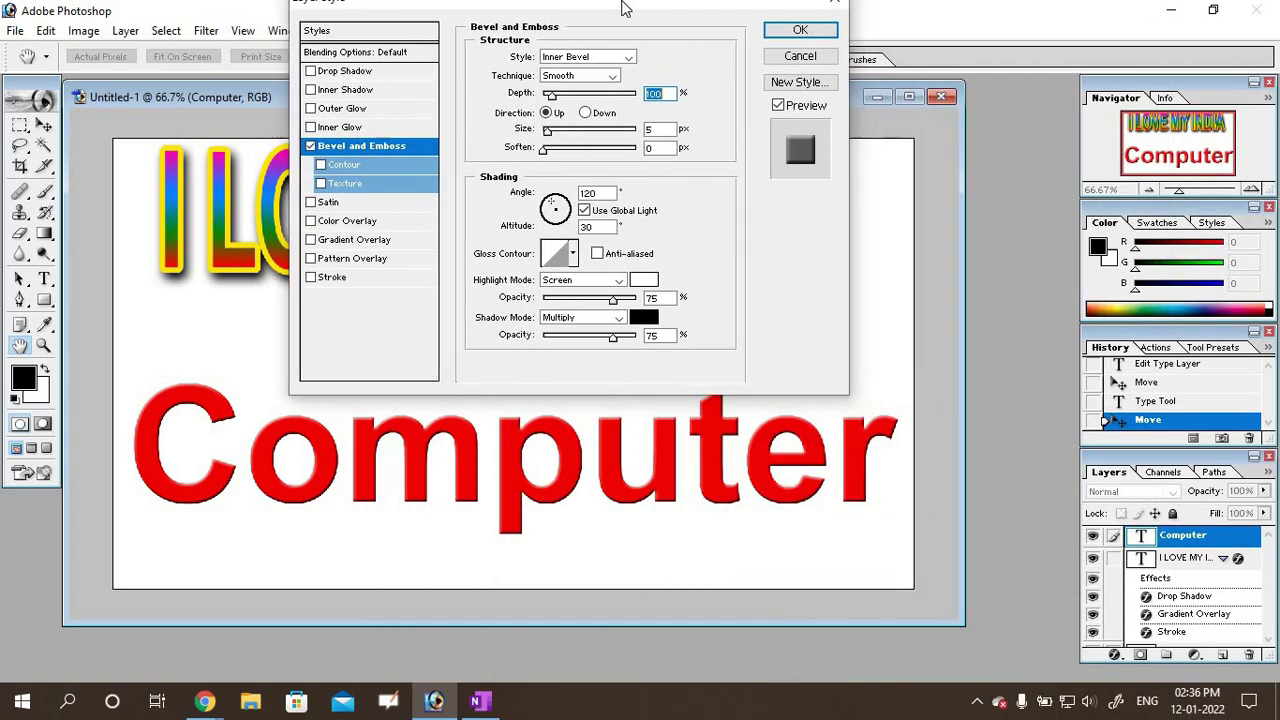
pyautogui.moveTo(621, 8); pyautogui.dragTo(613, 8)
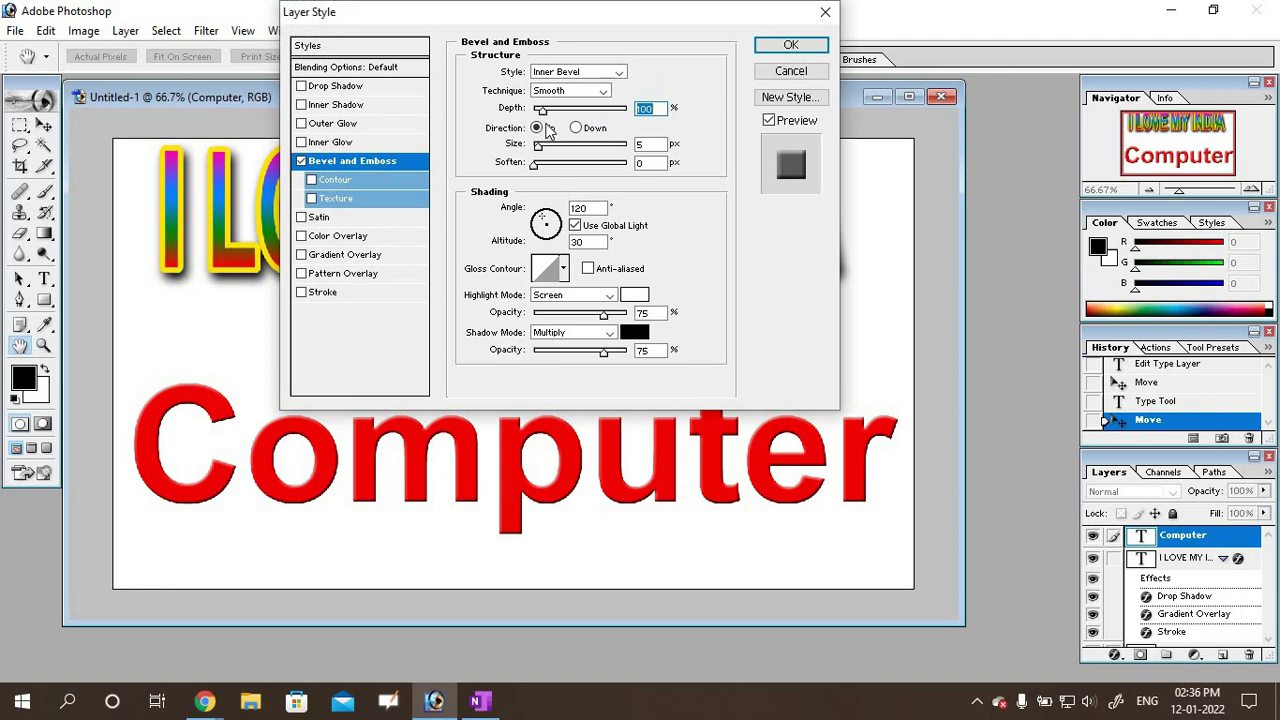
pyautogui.moveTo(542, 109); pyautogui.dragTo(556, 112)
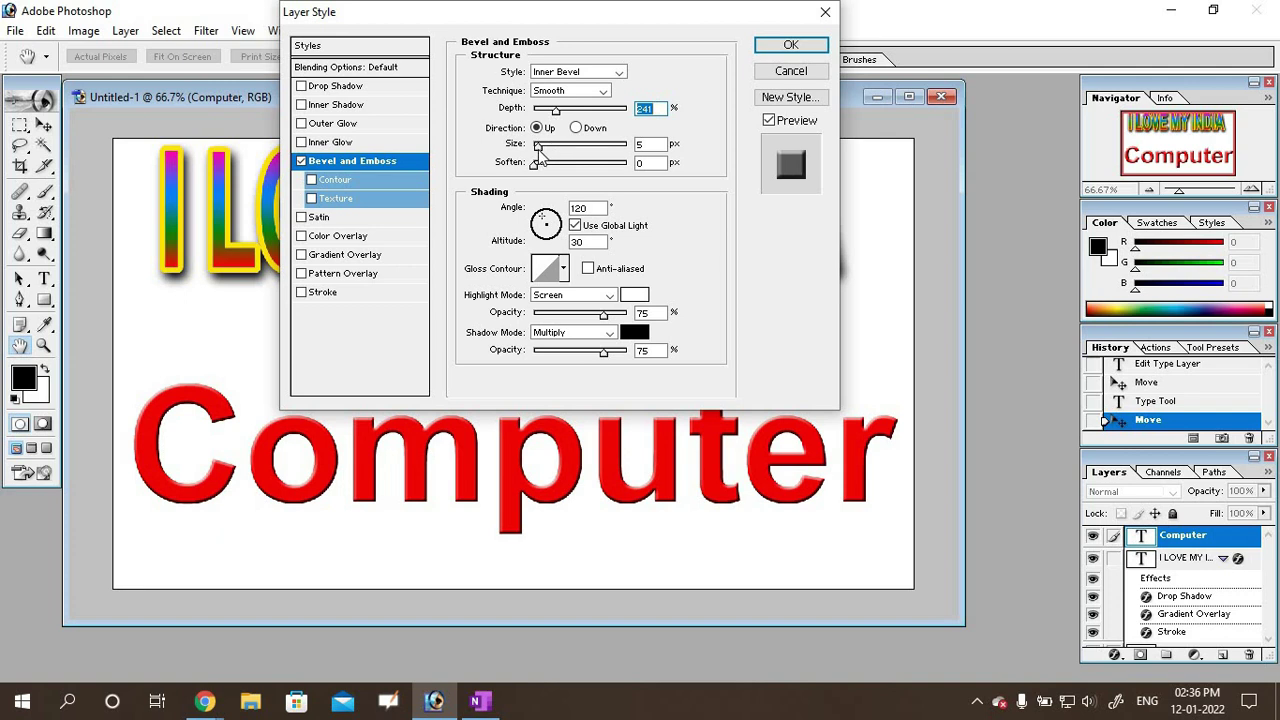
pyautogui.moveTo(538, 146); pyautogui.dragTo(541, 148)
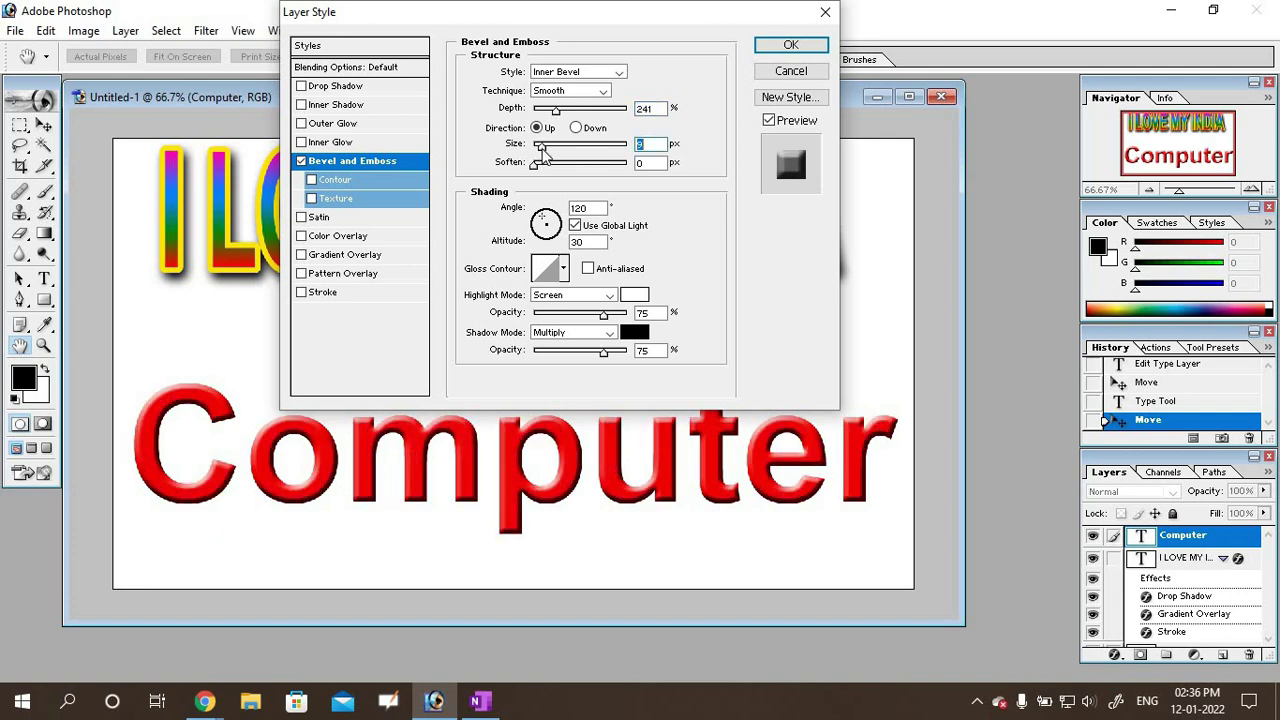
pyautogui.moveTo(537, 166); pyautogui.dragTo(546, 168)
# Step: Check the Google Meet class window, then return to Photoshop
pyautogui.click(205, 701)
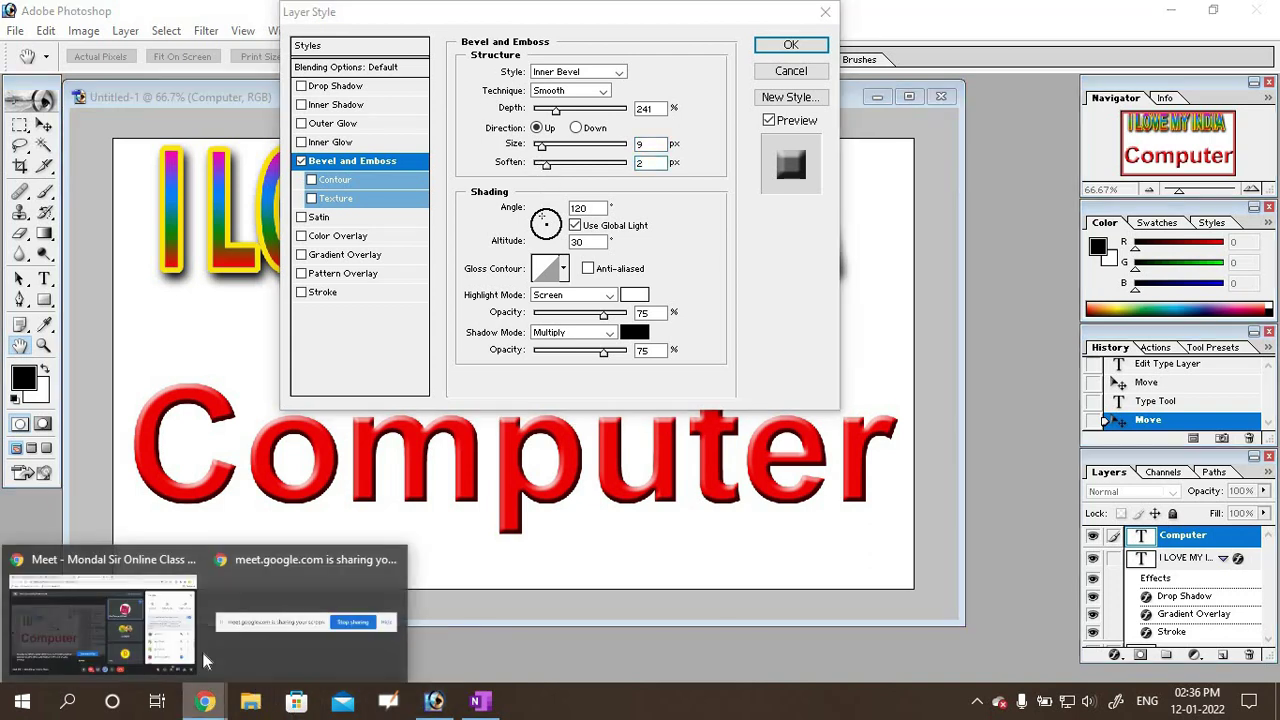
pyautogui.click(120, 560)
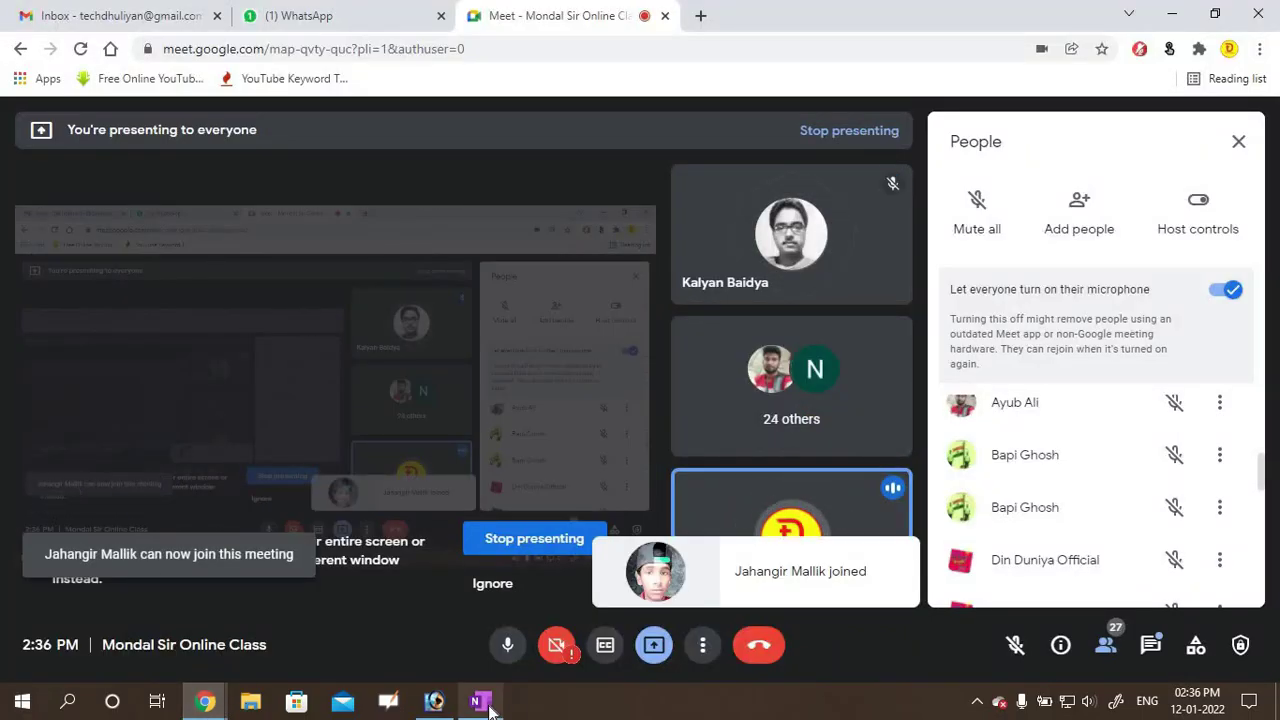
pyautogui.click(435, 705)
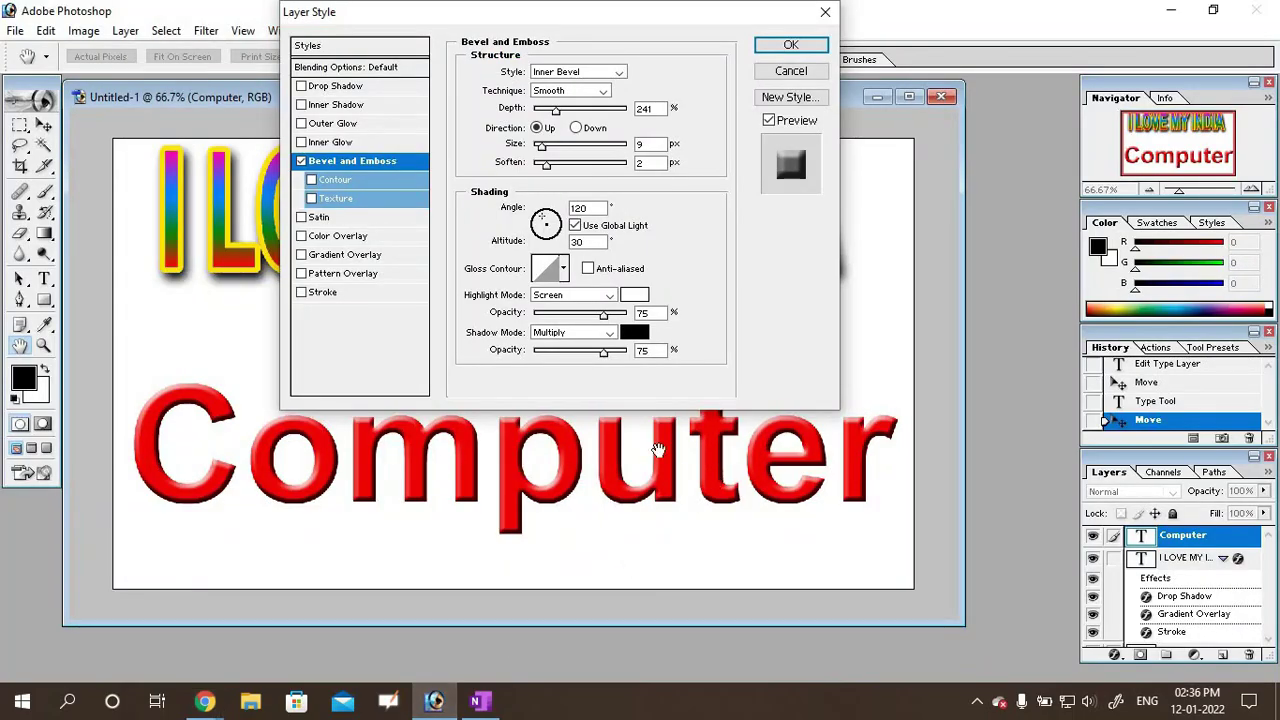
# Step: Try a lower bevel depth and 13 px size, then cancel the Bevel and Emboss
pyautogui.moveTo(571, 20); pyautogui.dragTo(556, 20)
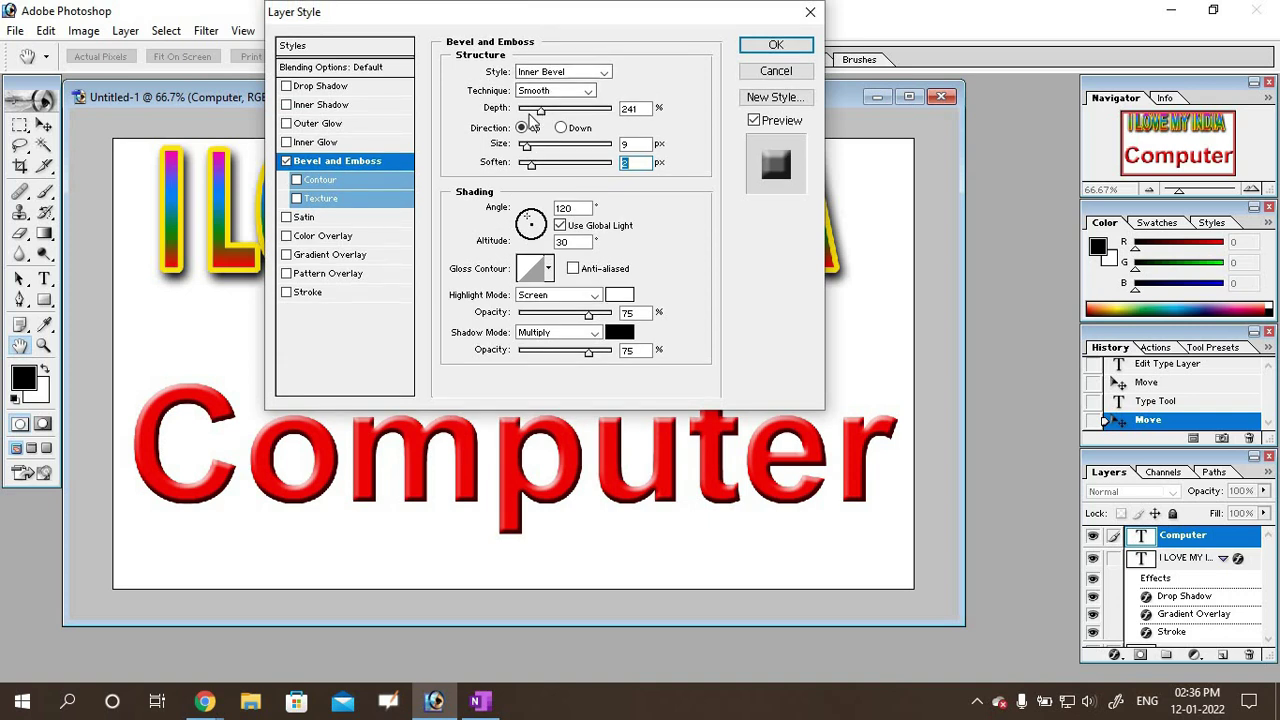
pyautogui.moveTo(538, 113); pyautogui.dragTo(535, 109)
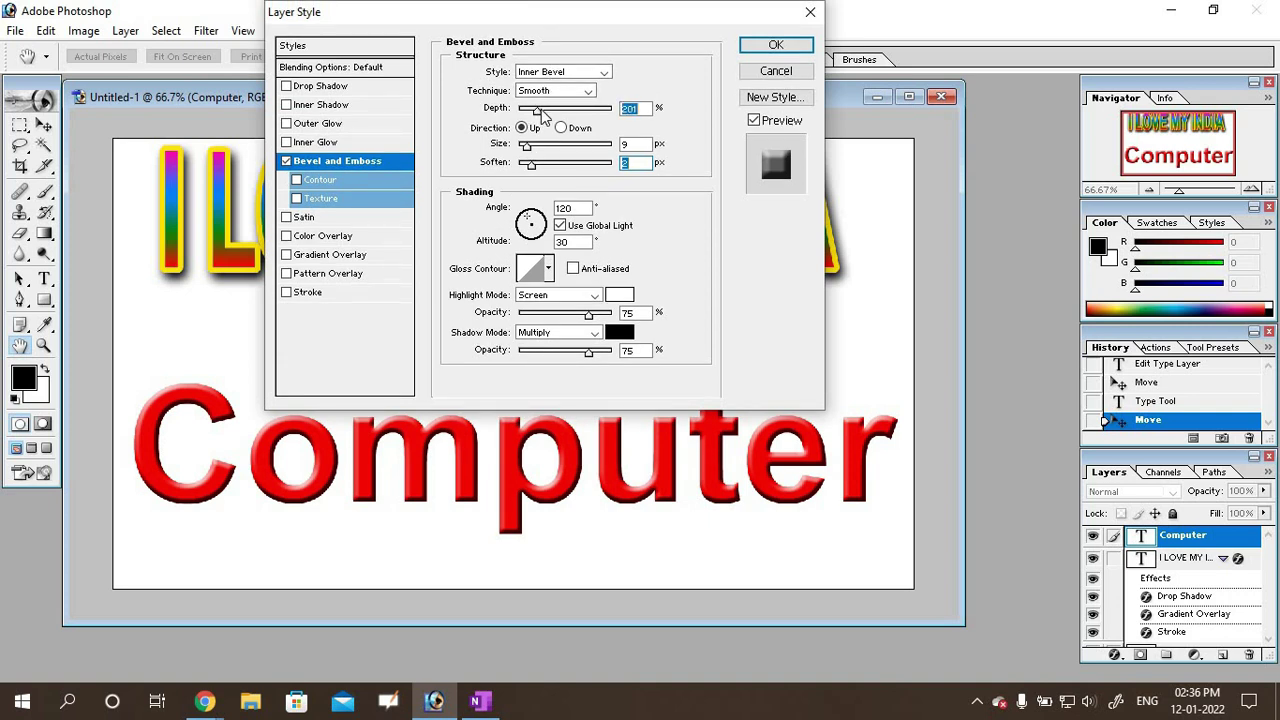
pyautogui.click(545, 117)
pyautogui.moveTo(527, 146); pyautogui.dragTo(531, 147)
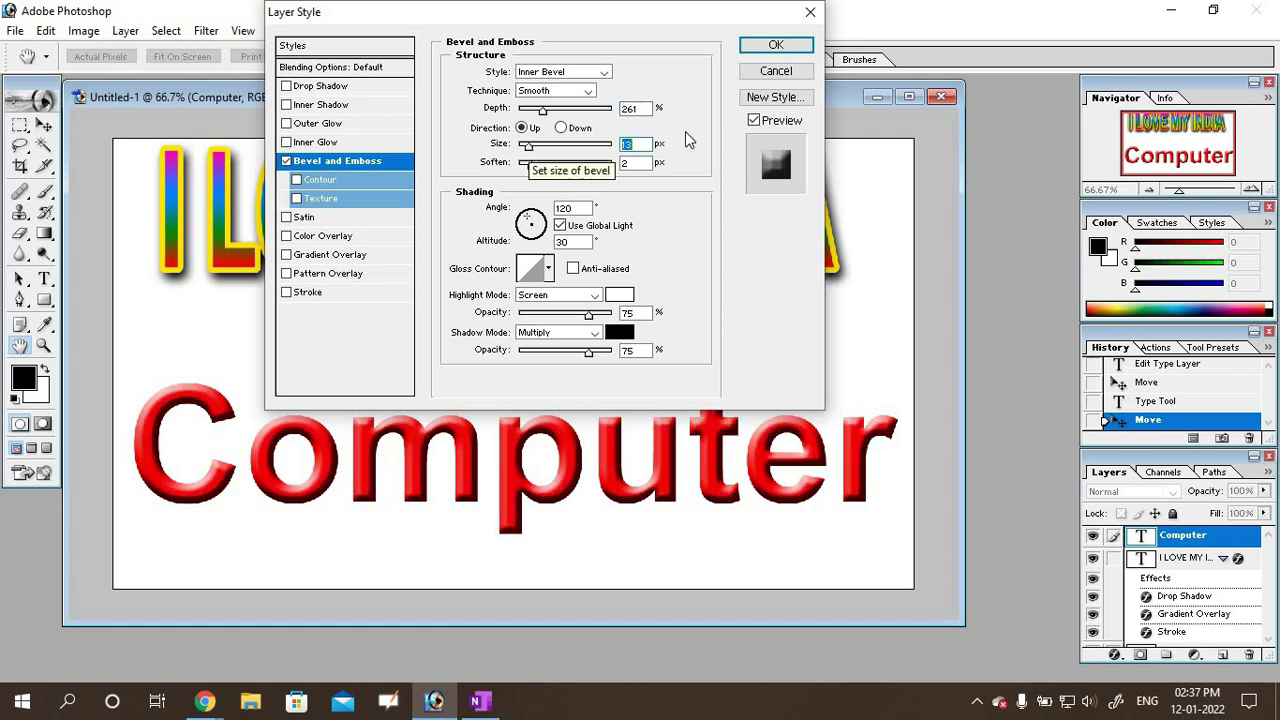
pyautogui.click(776, 74)
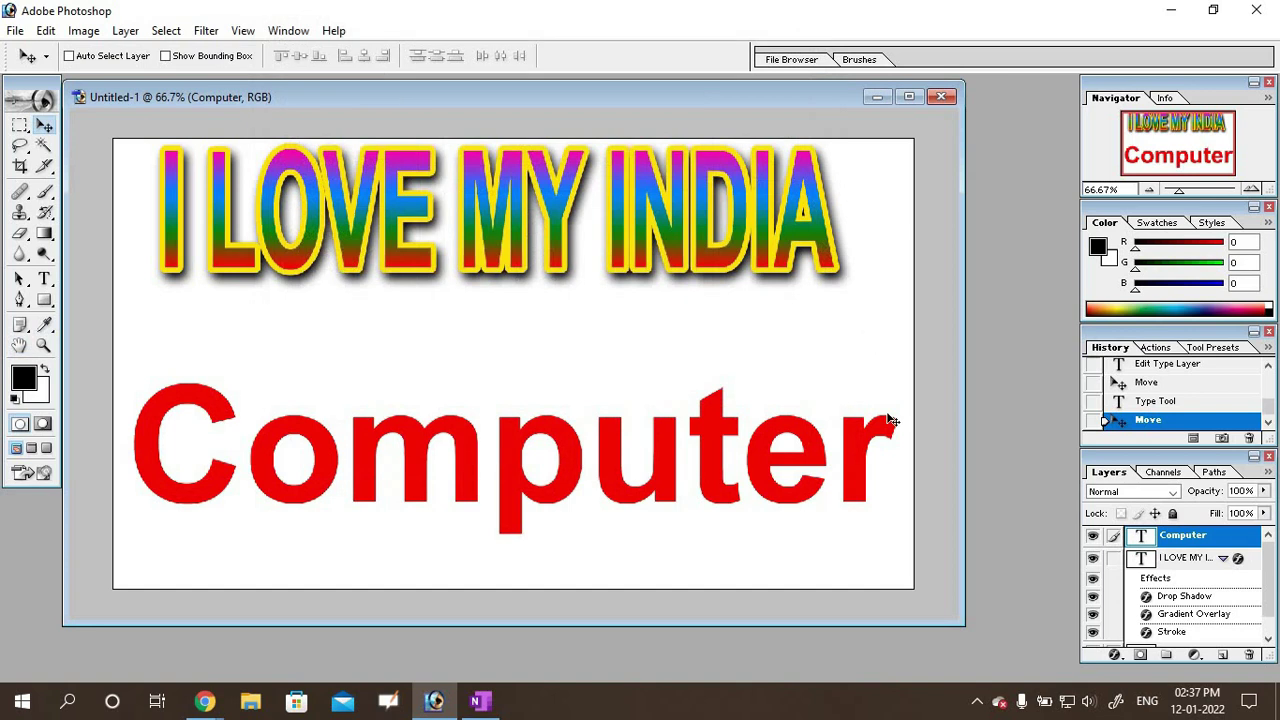
# Step: Move 'Computer' lower and apply Bevel and Emboss with 171% depth, 10 px size, 1 px soften
pyautogui.moveTo(726, 437); pyautogui.dragTo(726, 474)
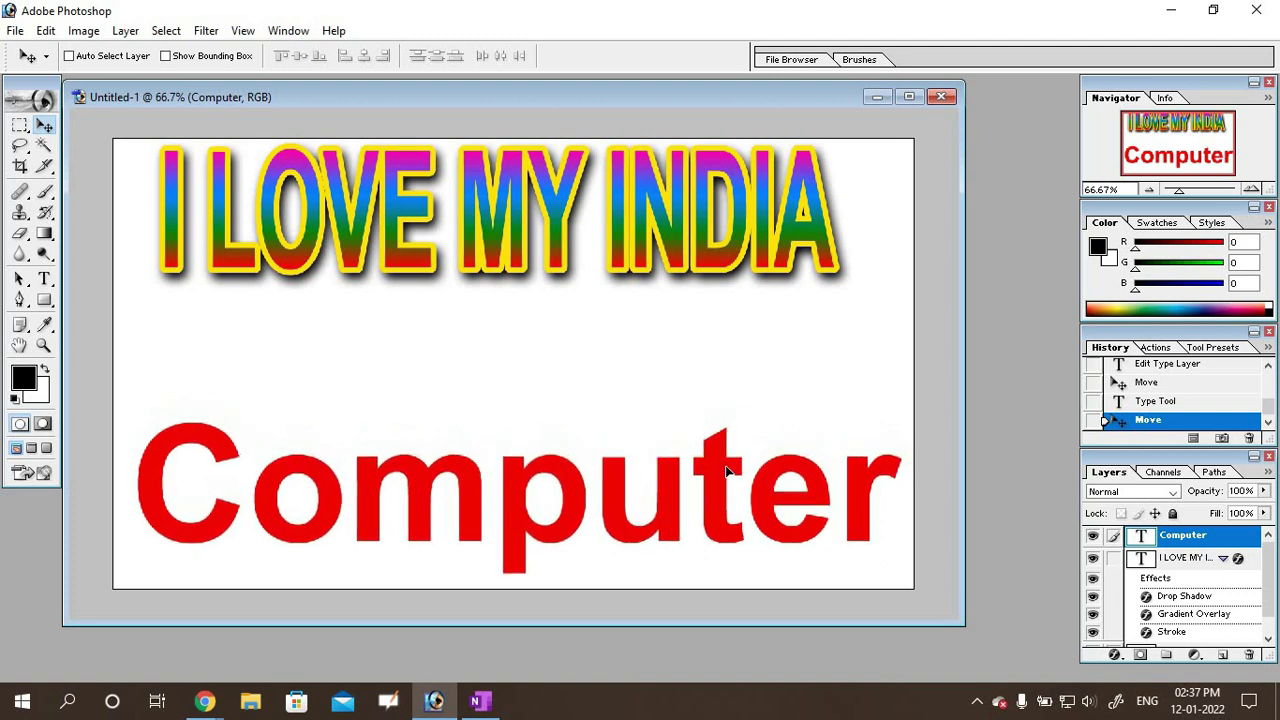
pyautogui.click(1115, 655)
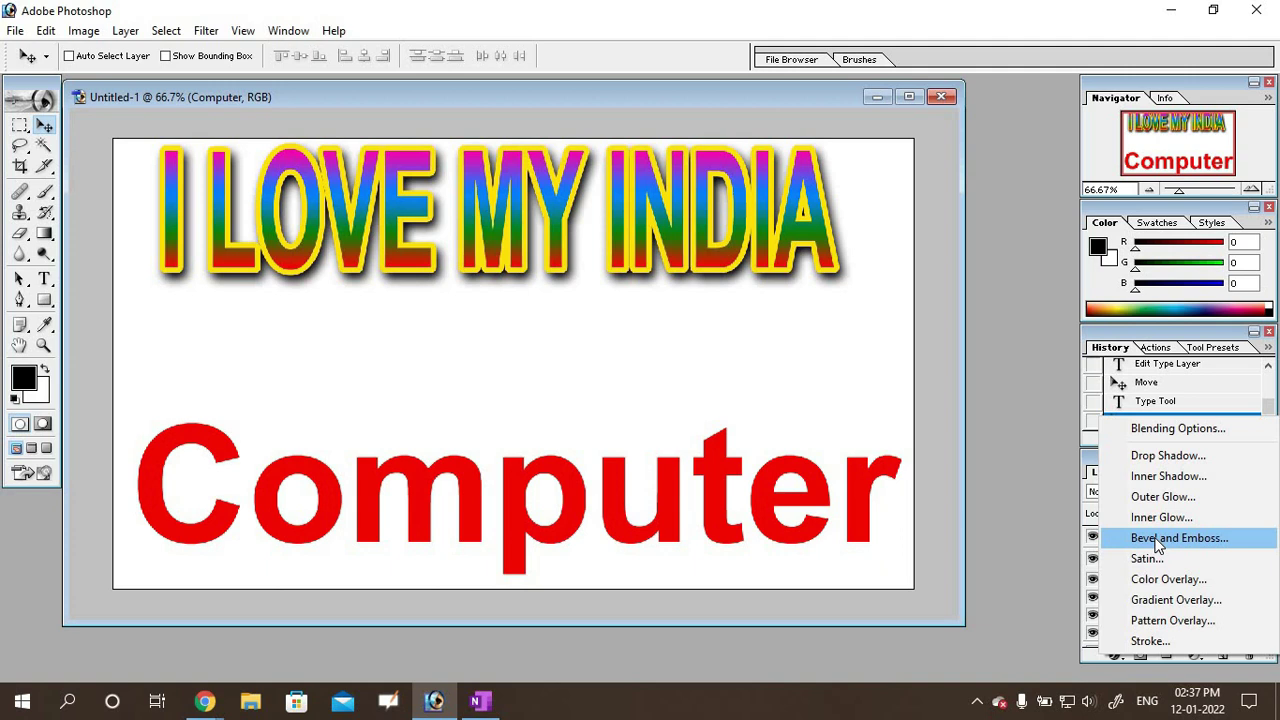
pyautogui.click(1158, 540)
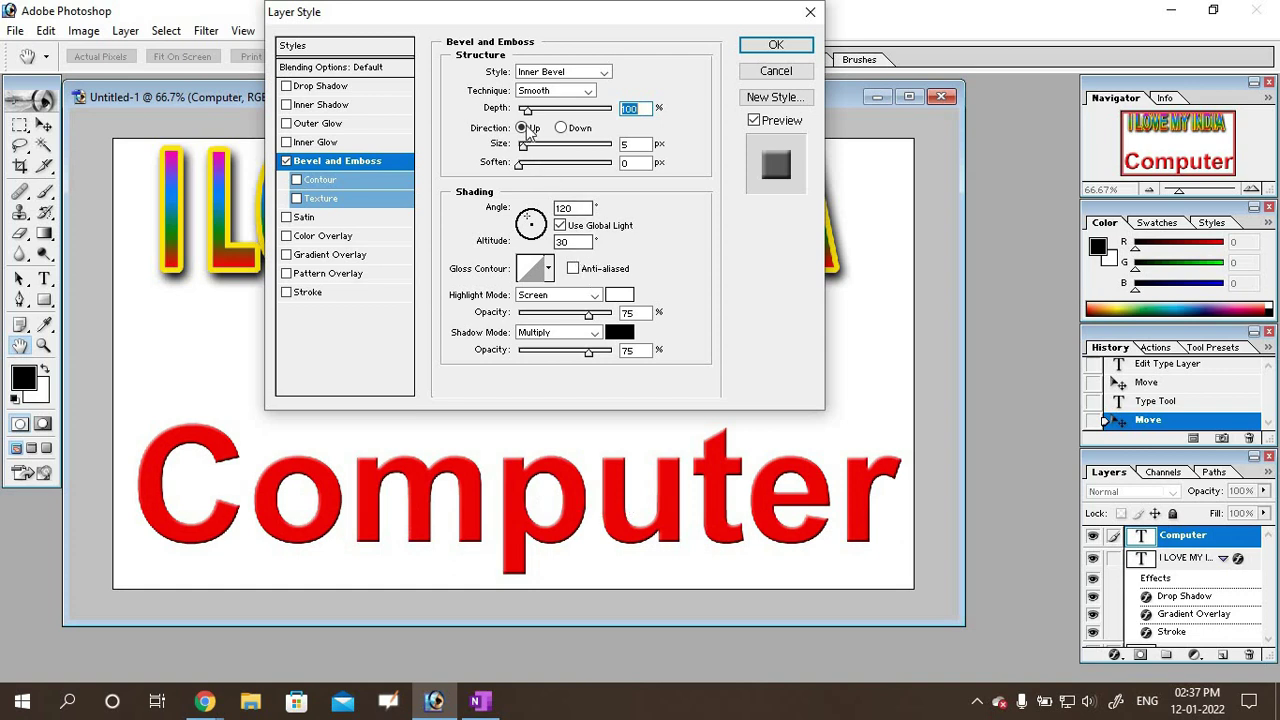
pyautogui.moveTo(527, 111); pyautogui.dragTo(527, 168)
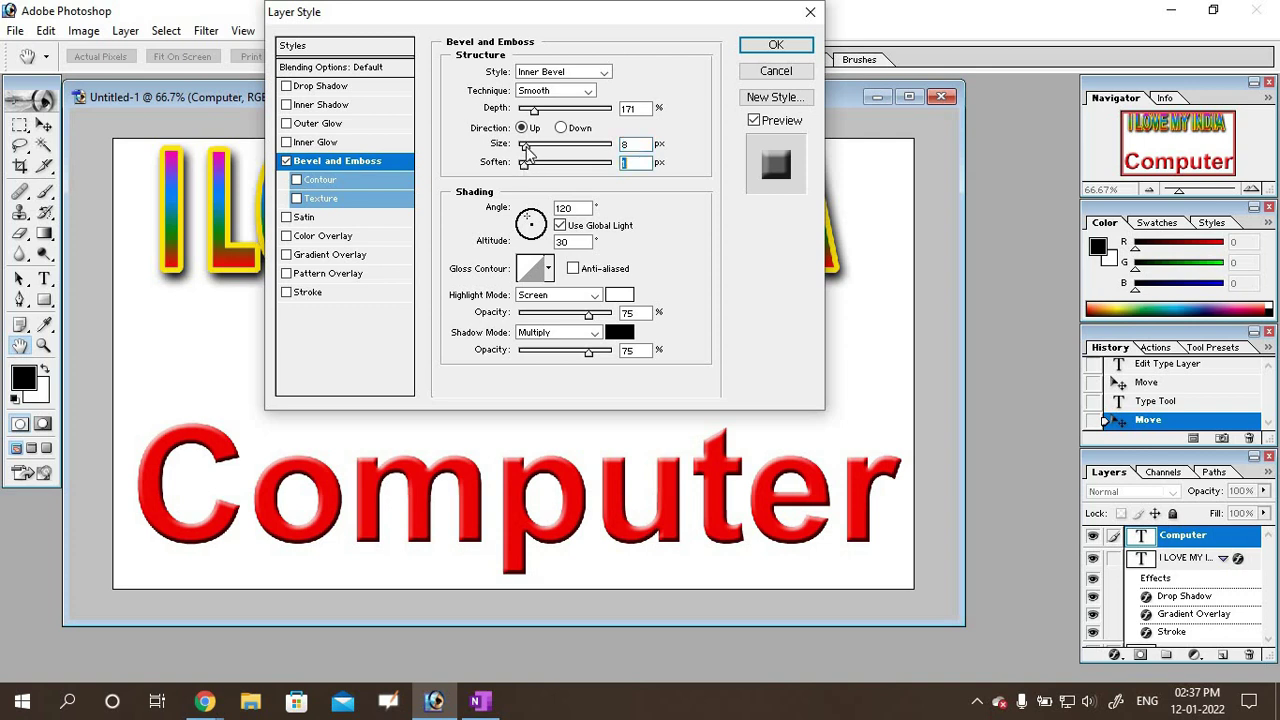
pyautogui.moveTo(525, 147); pyautogui.dragTo(527, 150)
pyautogui.click(777, 47)
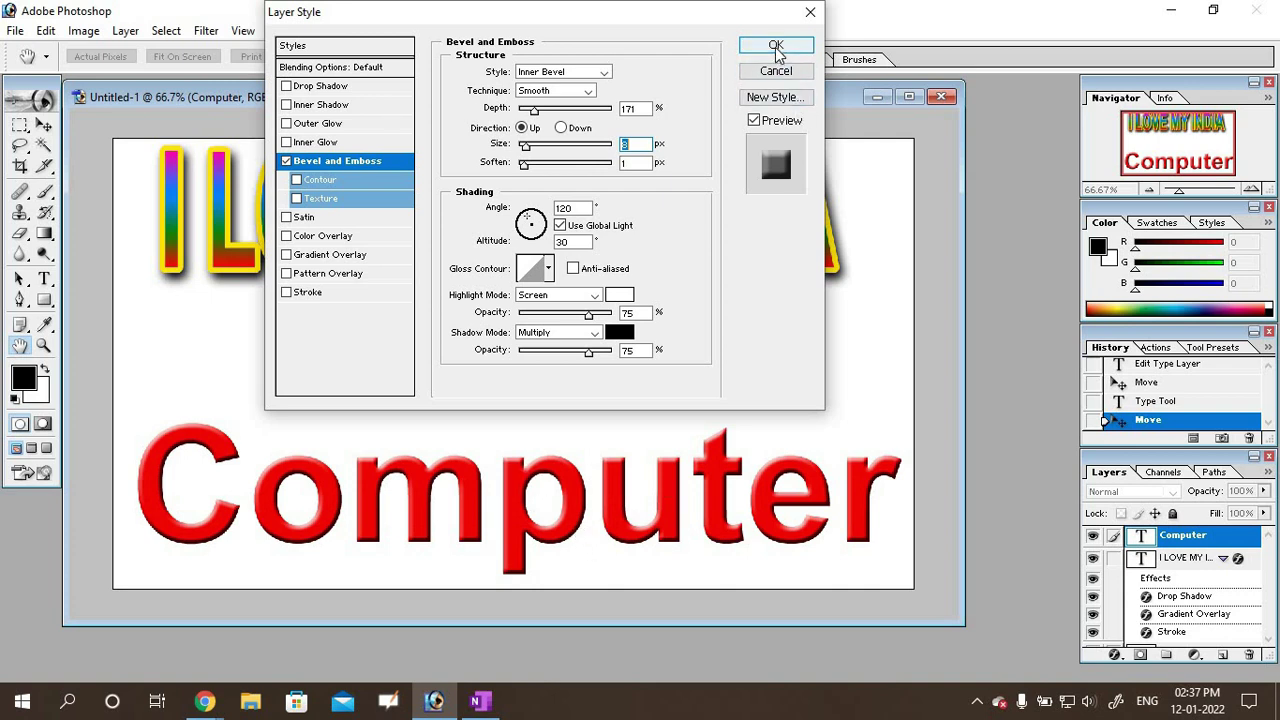
pyautogui.click(777, 47)
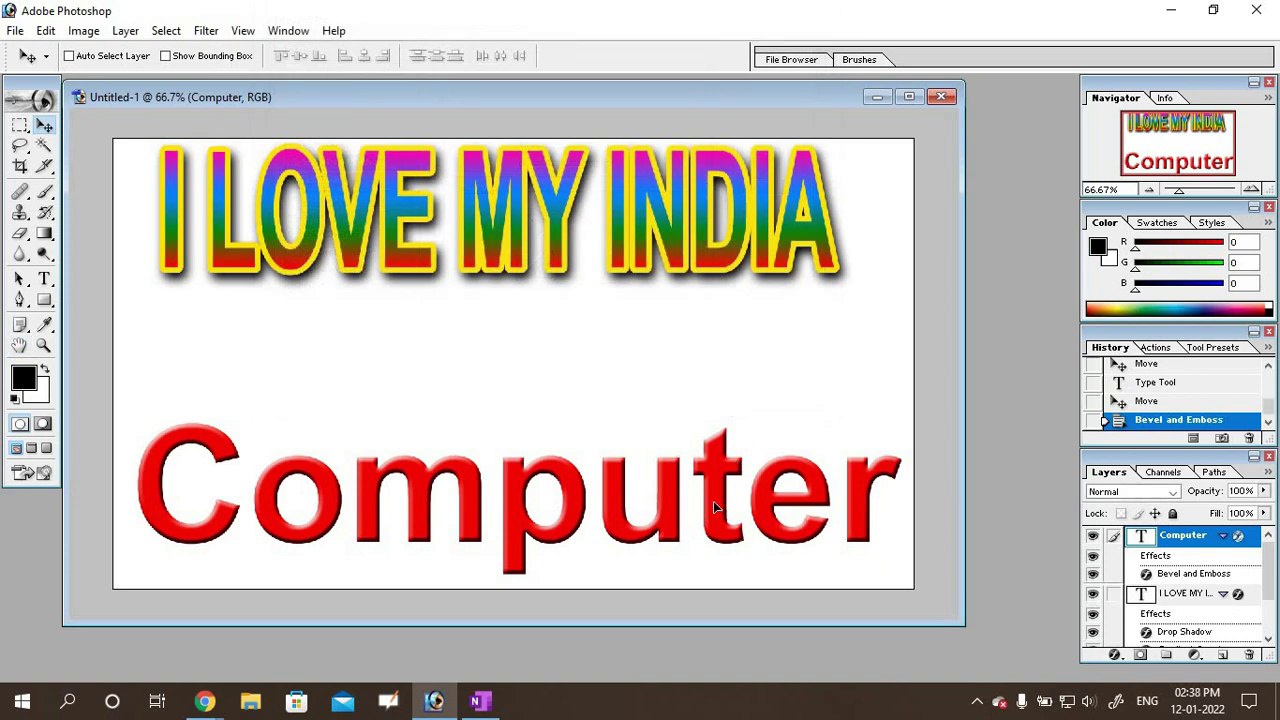
# Step: Raise 'Computer' just beneath the heading with drags and arrow nudges, and shrink the document window
pyautogui.moveTo(713, 501); pyautogui.dragTo(711, 494)
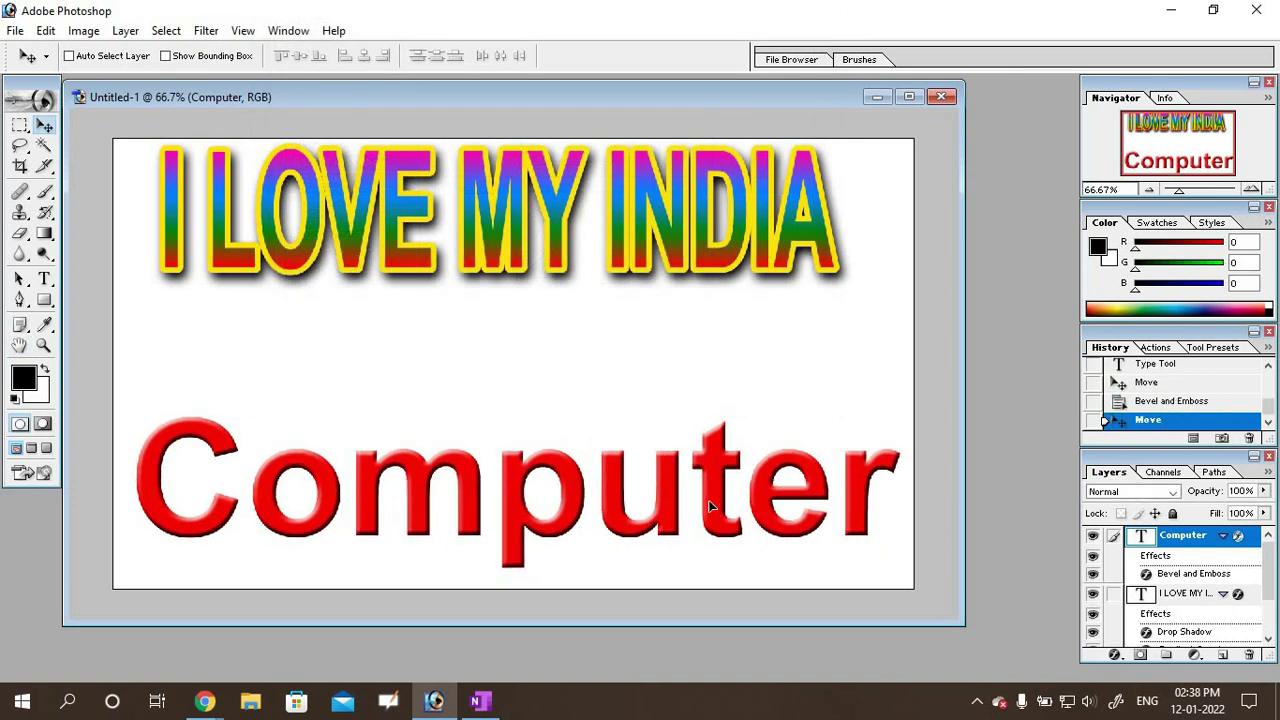
pyautogui.moveTo(710, 507); pyautogui.dragTo(708, 502)
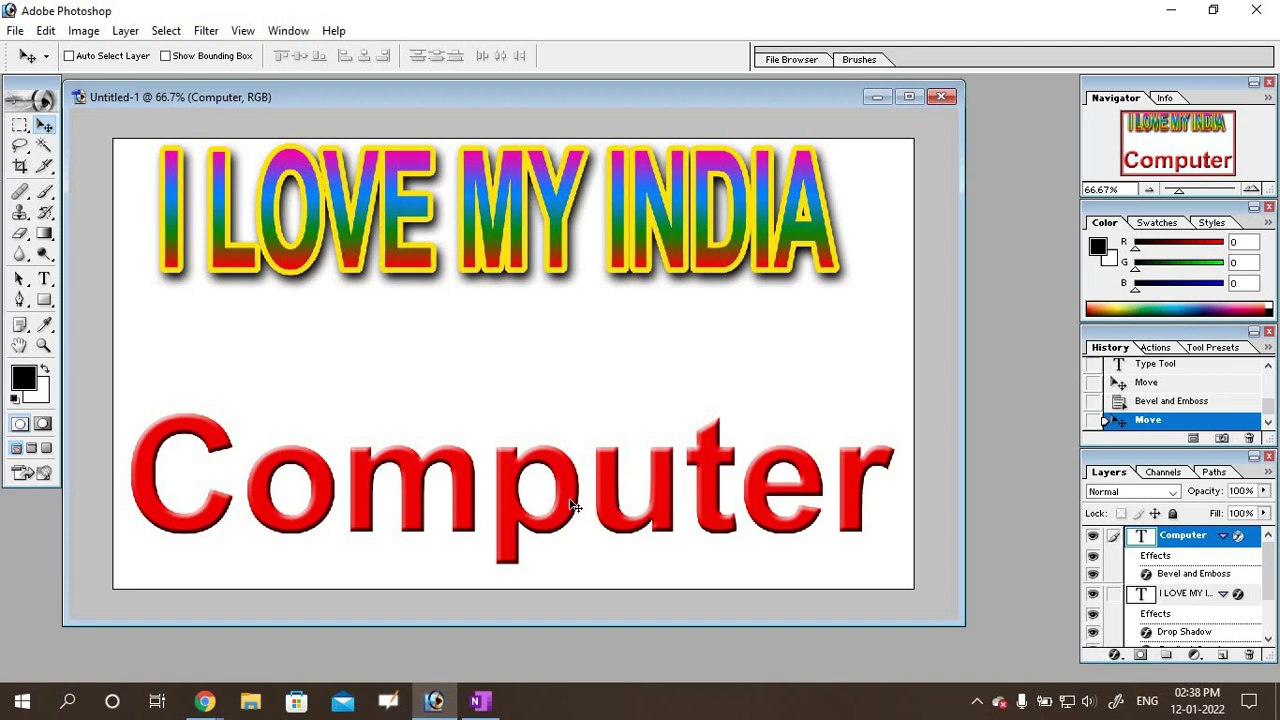
pyautogui.moveTo(575, 506)
pyautogui.mouseDown()
pyautogui.moveTo(576, 411)
pyautogui.moveTo(578, 491)
pyautogui.mouseUp()
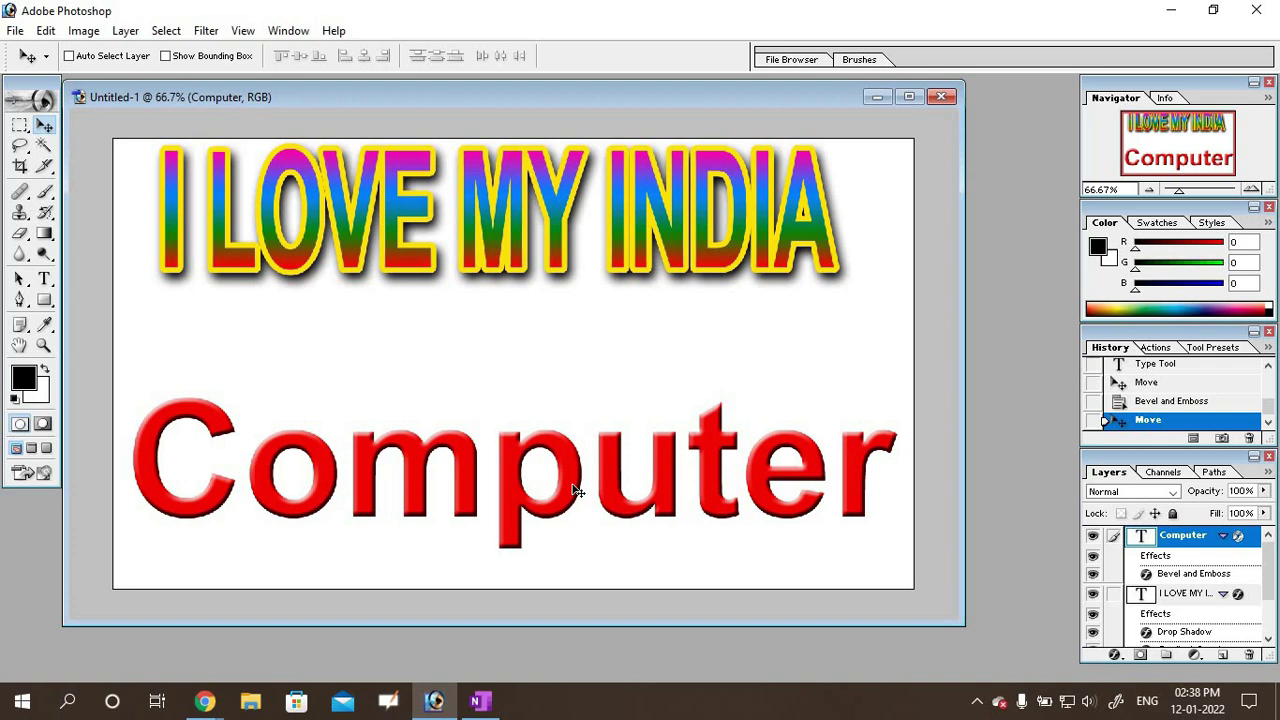
pyautogui.moveTo(564, 468); pyautogui.dragTo(563, 405)
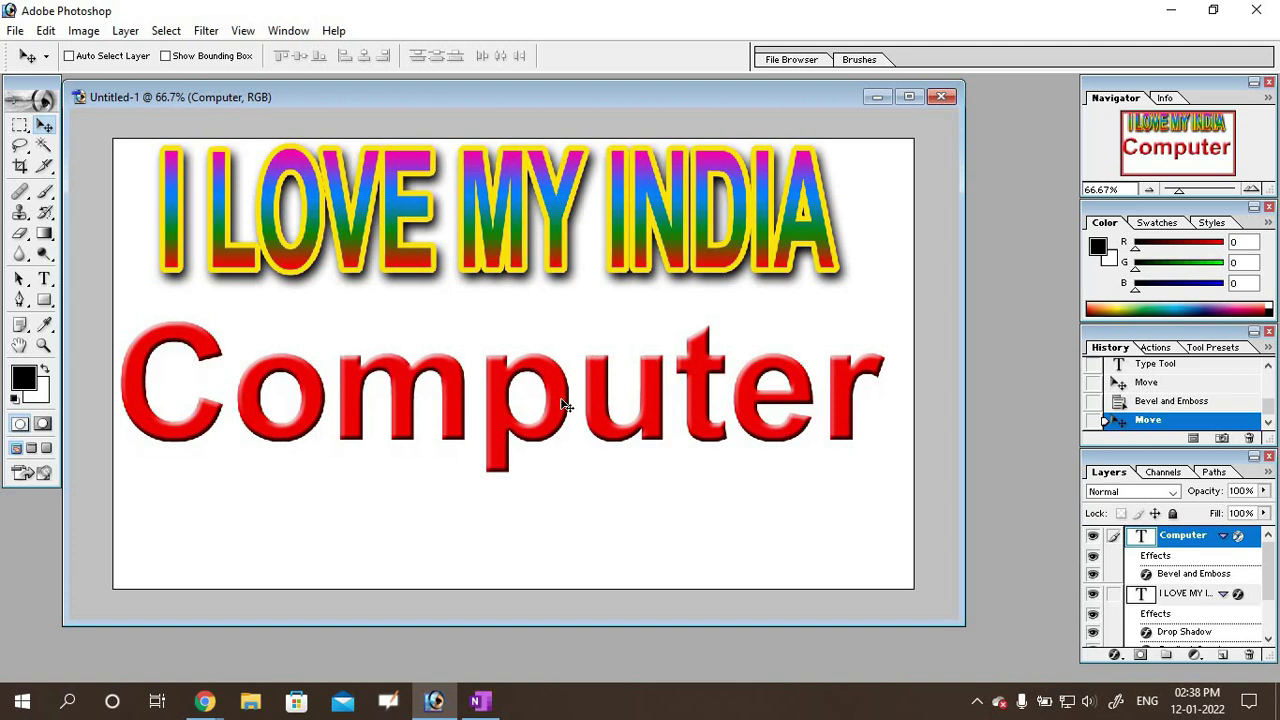
pyautogui.press('Right')
pyautogui.press('Right')
pyautogui.press('Right')
pyautogui.press('Right')
pyautogui.press('Right')
pyautogui.press('Right')
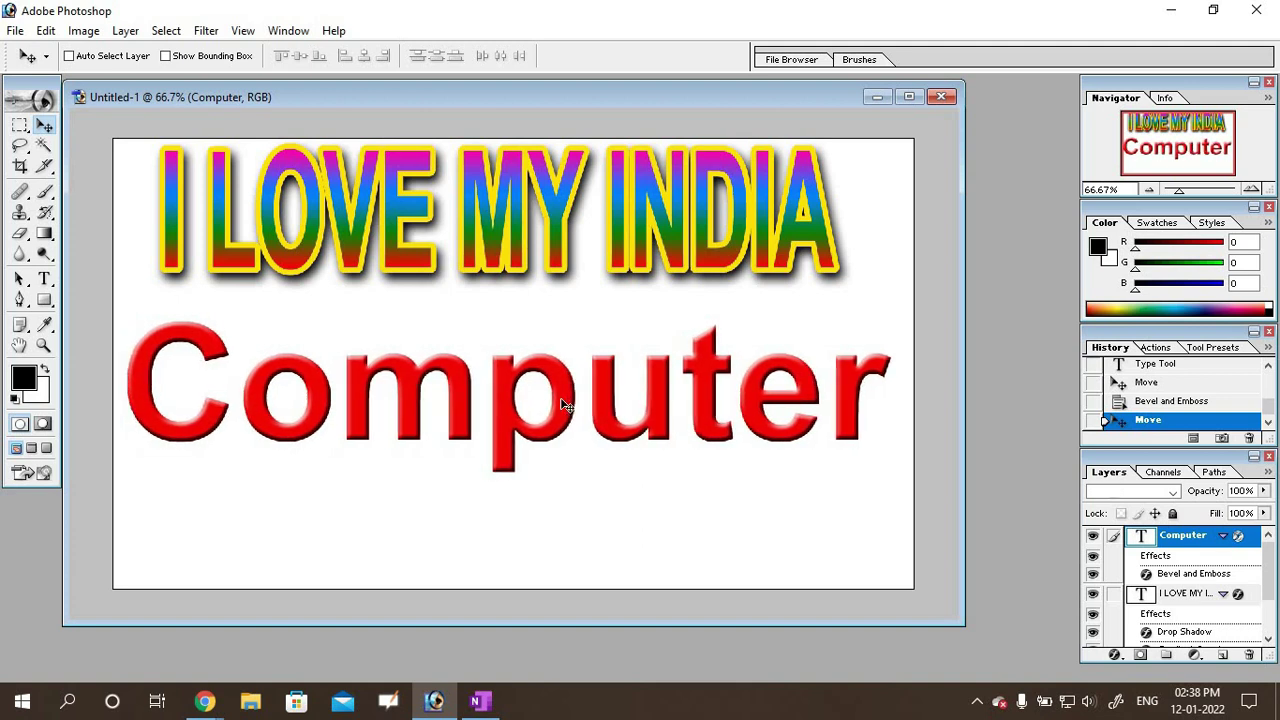
pyautogui.press('Right')
pyautogui.press('Right')
pyautogui.press('Right')
pyautogui.press('Right')
pyautogui.press('Right')
pyautogui.press('Right')
pyautogui.press('Right')
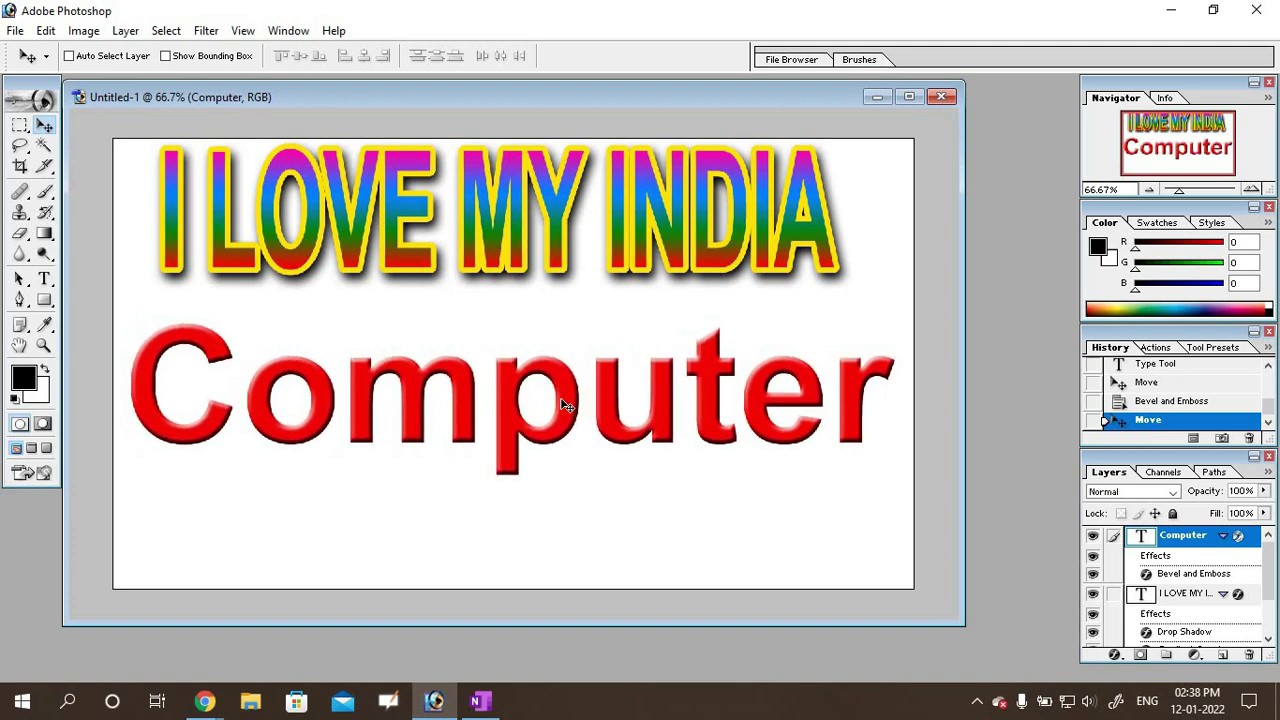
pyautogui.press('Up')
pyautogui.press('Up')
pyautogui.press('Up')
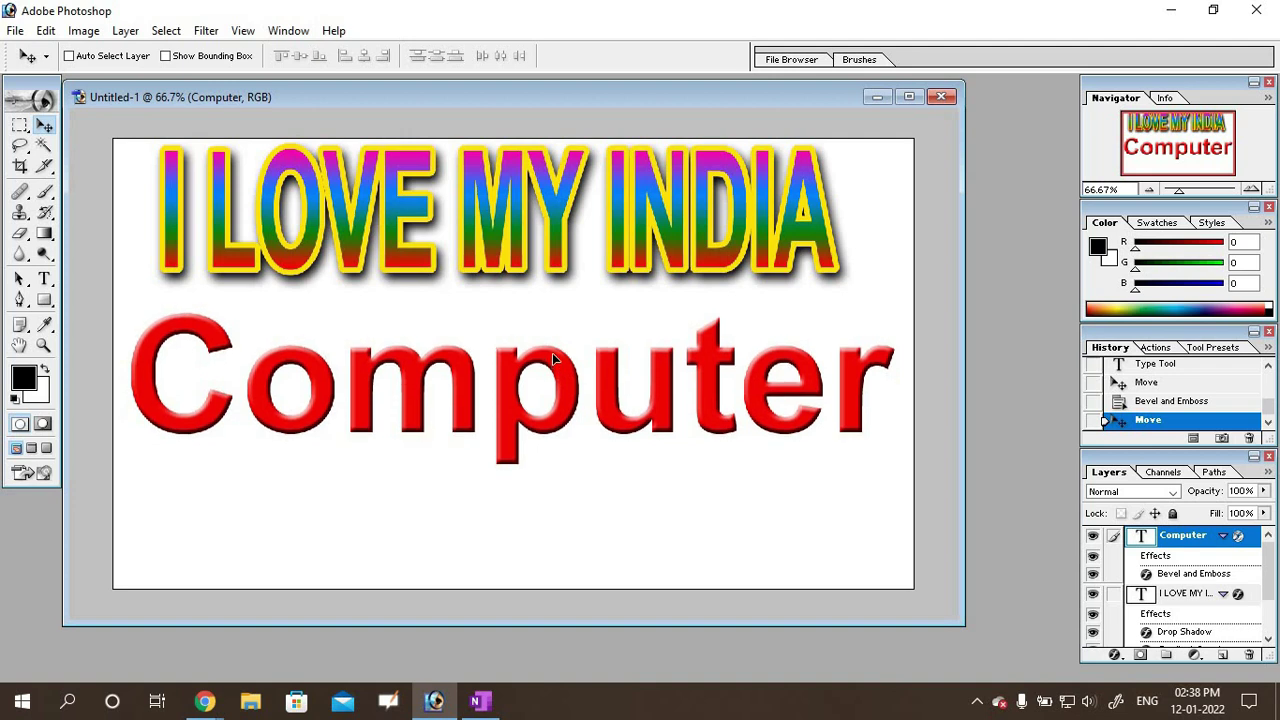
pyautogui.press('Up')
pyautogui.press('Up')
pyautogui.press('Up')
pyautogui.press('Up')
pyautogui.press('Up')
pyautogui.press('Up')
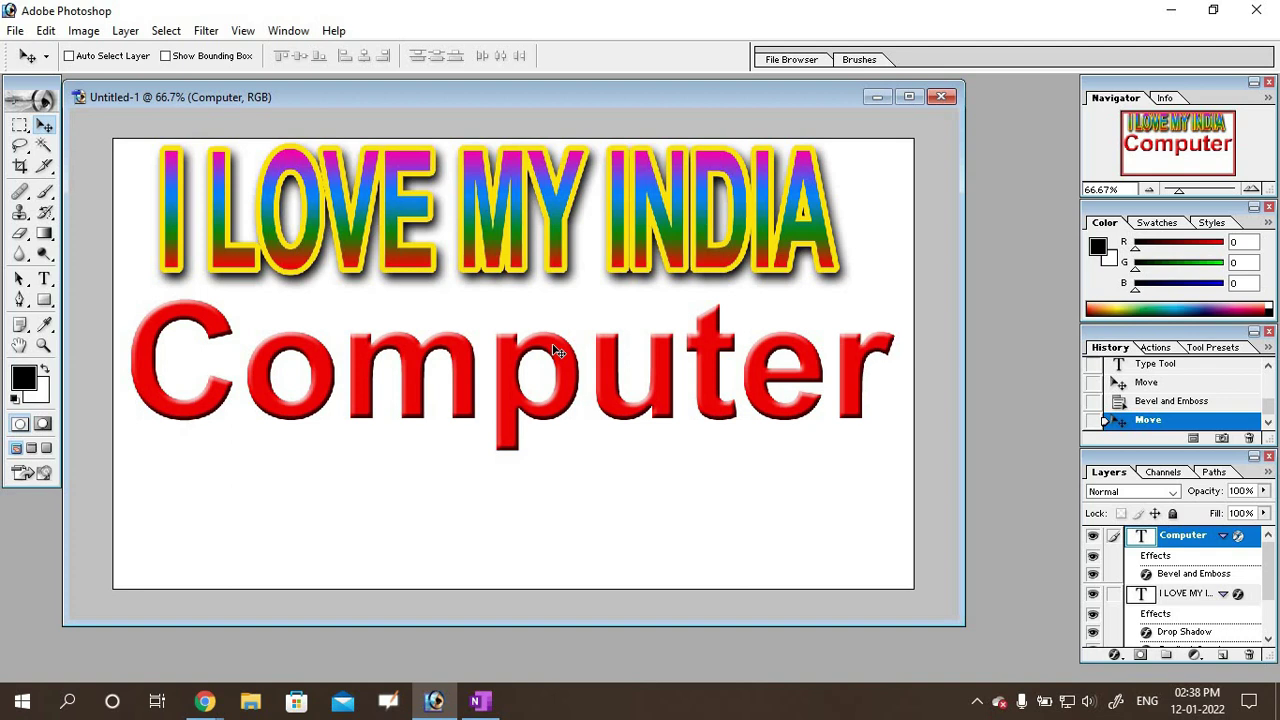
pyautogui.moveTo(62, 622)
pyautogui.mouseDown()
pyautogui.moveTo(378, 447)
pyautogui.moveTo(272, 404)
pyautogui.mouseUp()
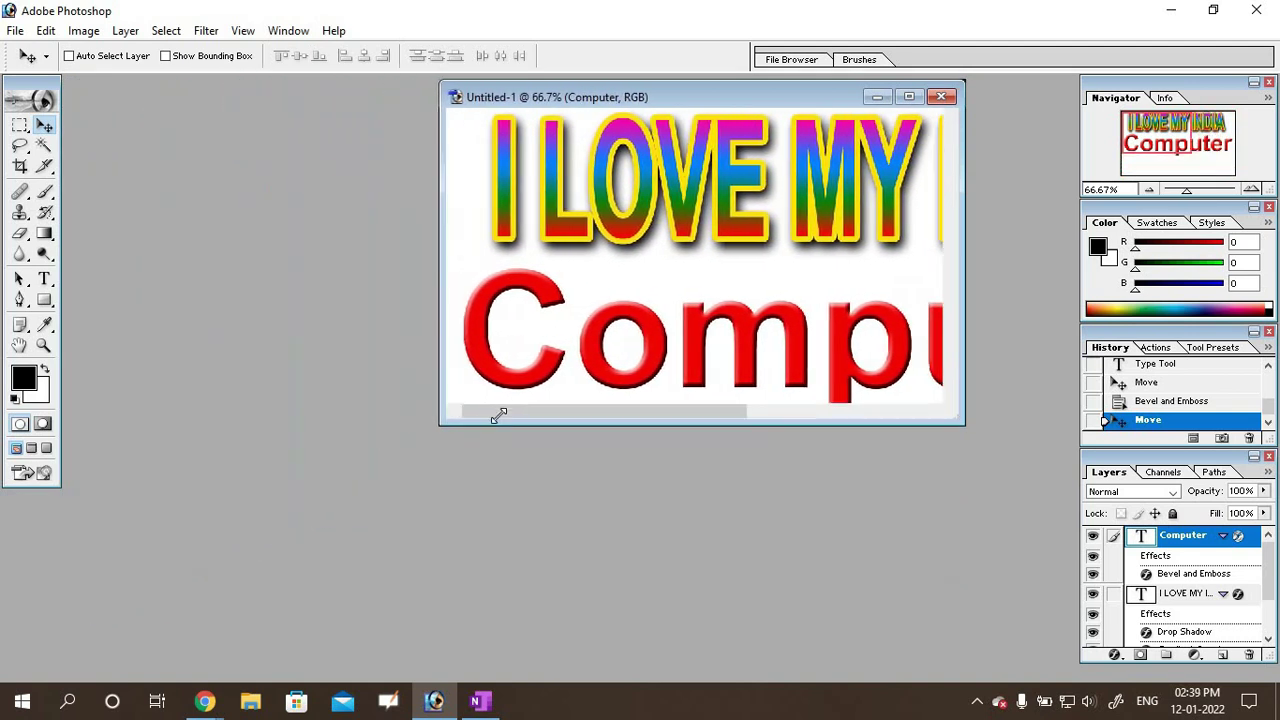
# Step: Minimize the document window and cancel the Open dialog that appears
pyautogui.click(877, 97)
pyautogui.doubleClick(471, 344)
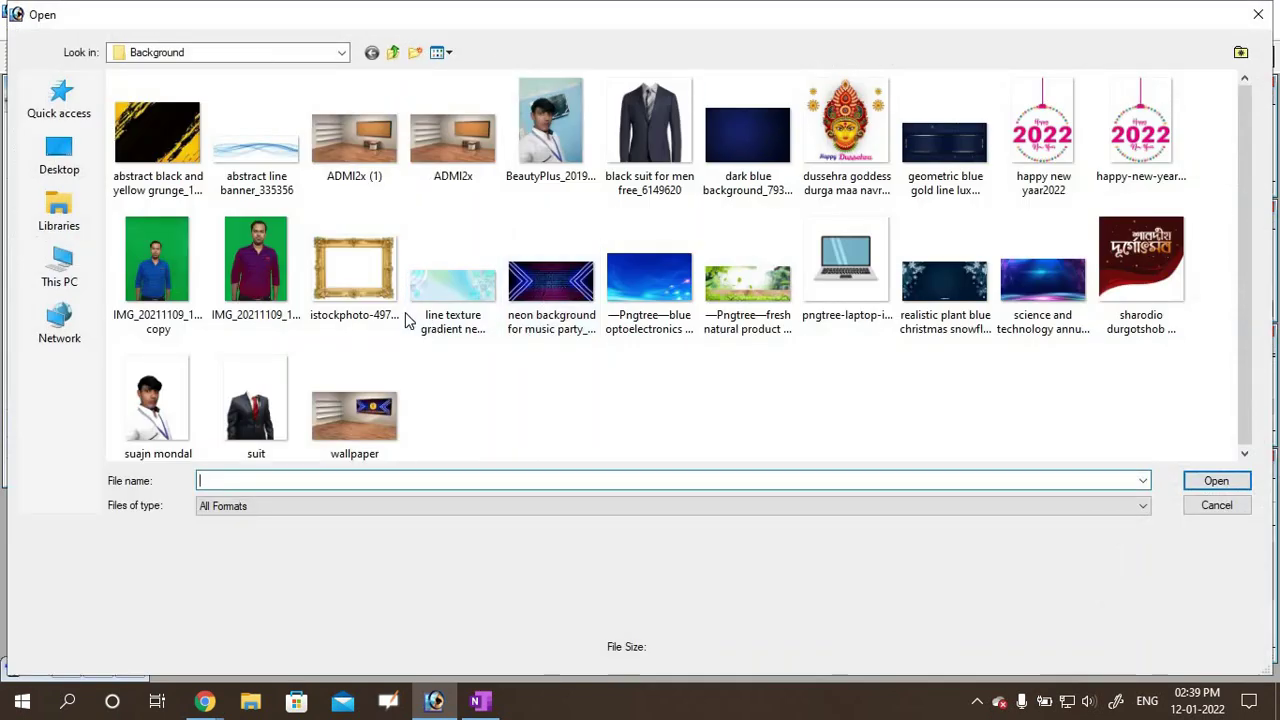
pyautogui.click(445, 706)
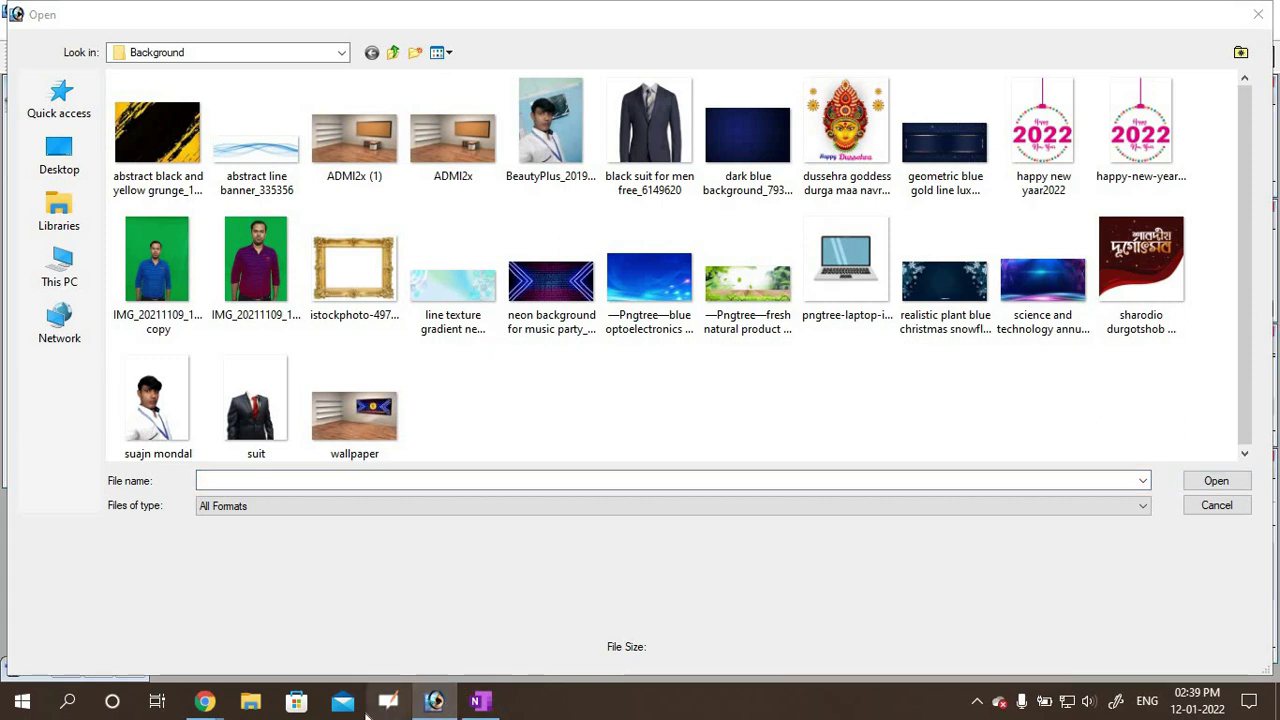
pyautogui.click(511, 647)
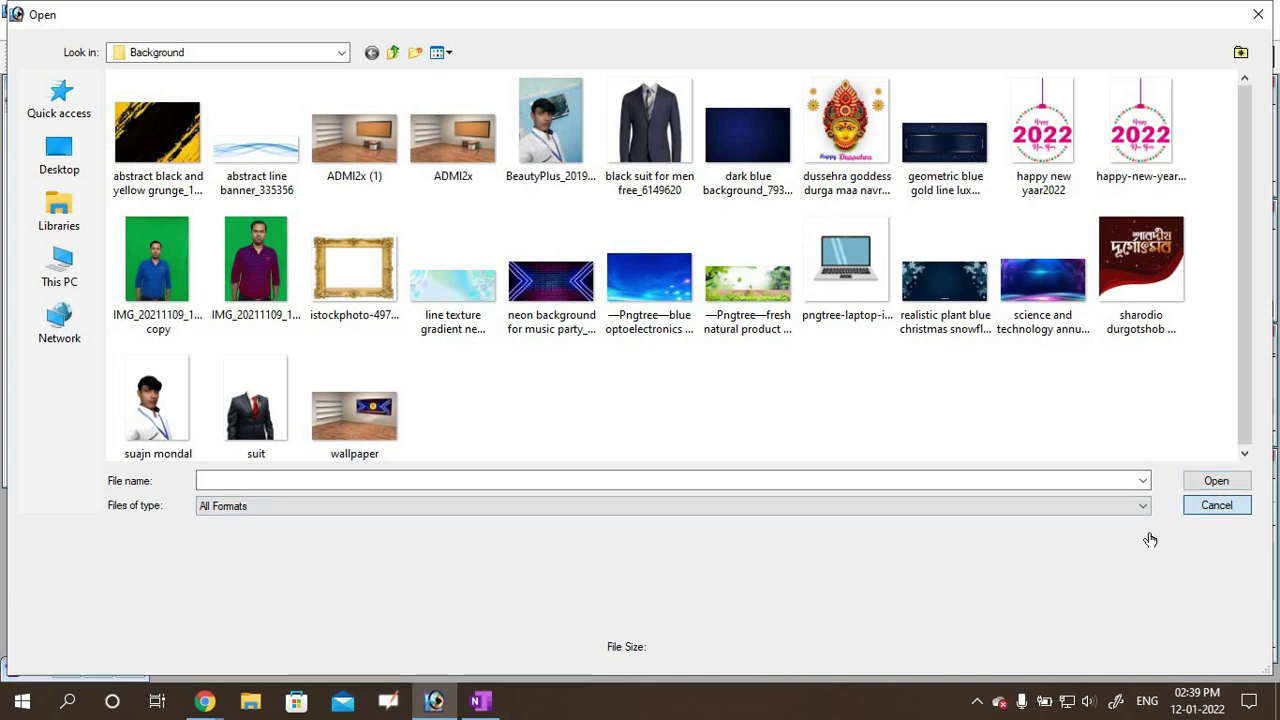
pyautogui.click(1216, 505)
# Step: Restore the Untitled-1 window and enlarge it to show both text lines
pyautogui.click(105, 671)
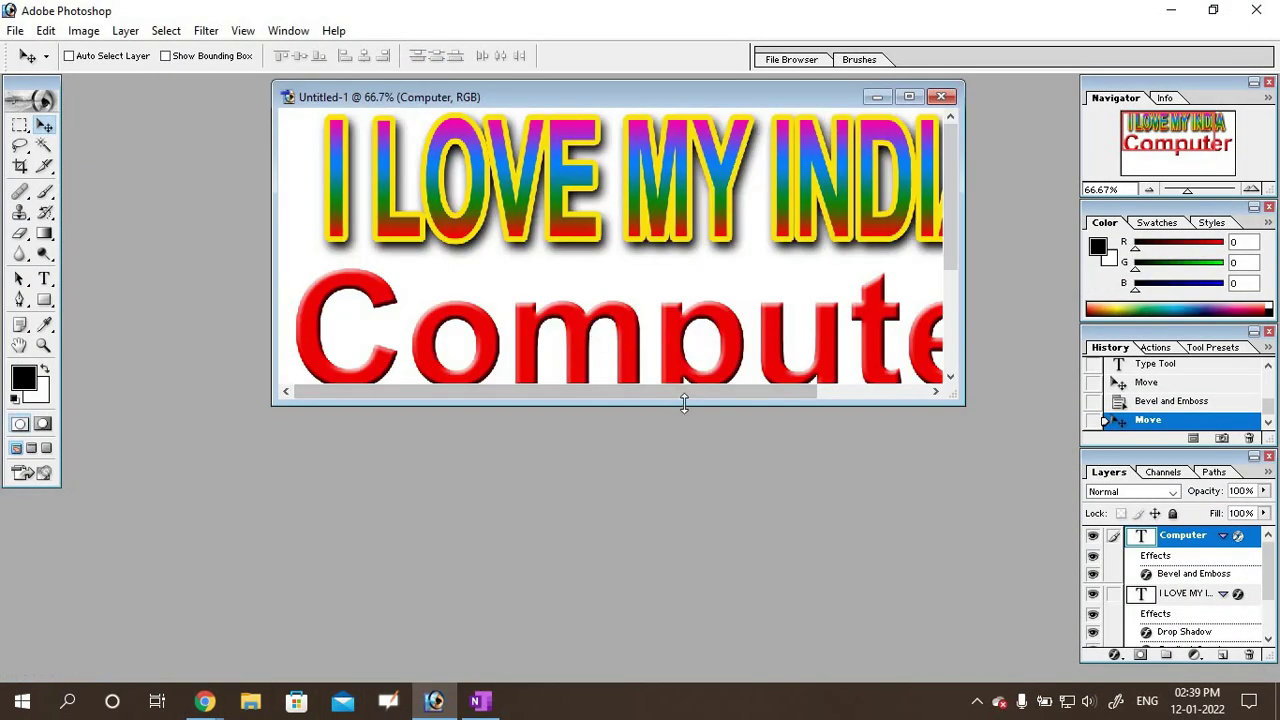
pyautogui.moveTo(683, 405)
pyautogui.mouseDown()
pyautogui.moveTo(728, 537)
pyautogui.moveTo(770, 577)
pyautogui.mouseUp()
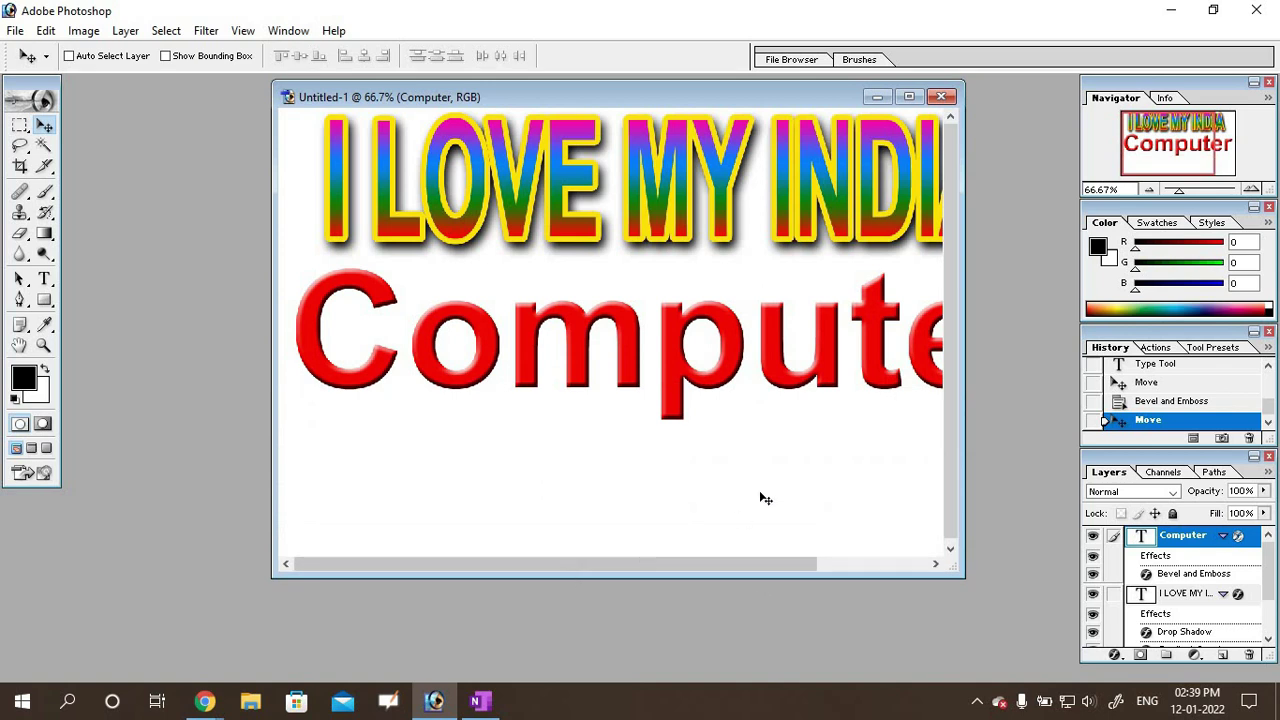
pyautogui.moveTo(645, 565)
pyautogui.mouseDown()
pyautogui.moveTo(800, 567)
pyautogui.moveTo(633, 572)
pyautogui.mouseUp()
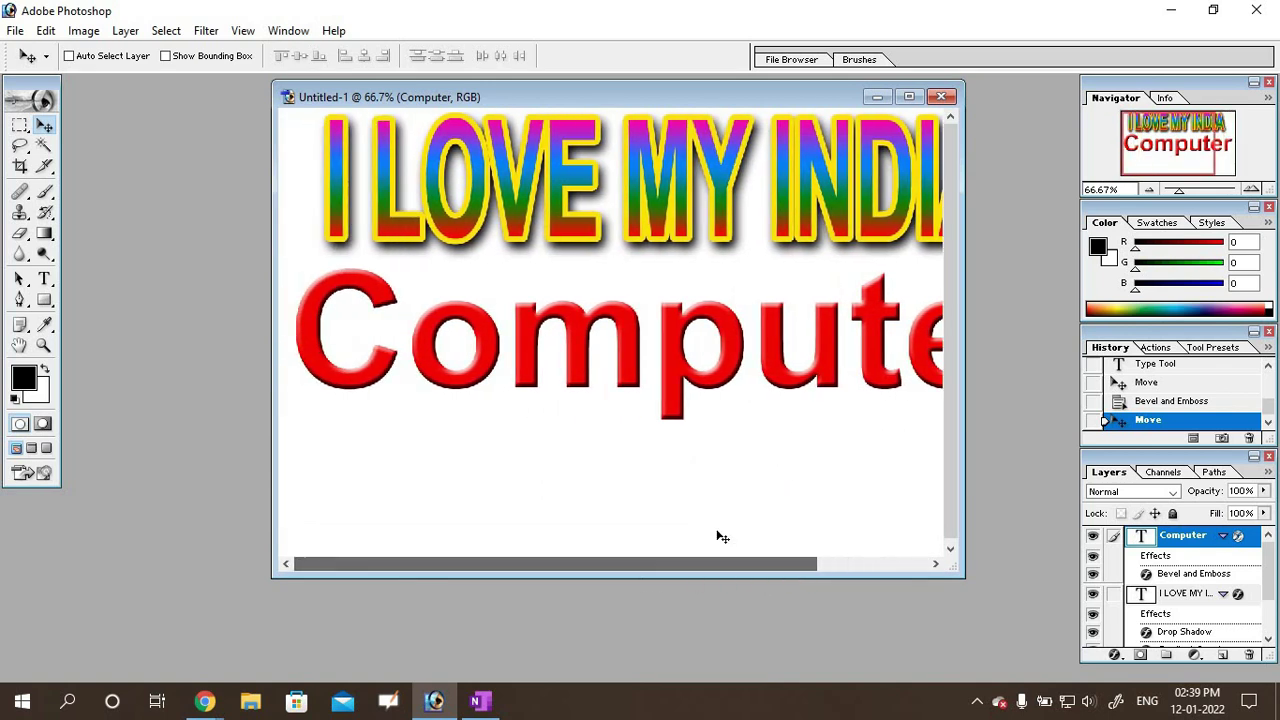
pyautogui.moveTo(963, 447); pyautogui.dragTo(1077, 445)
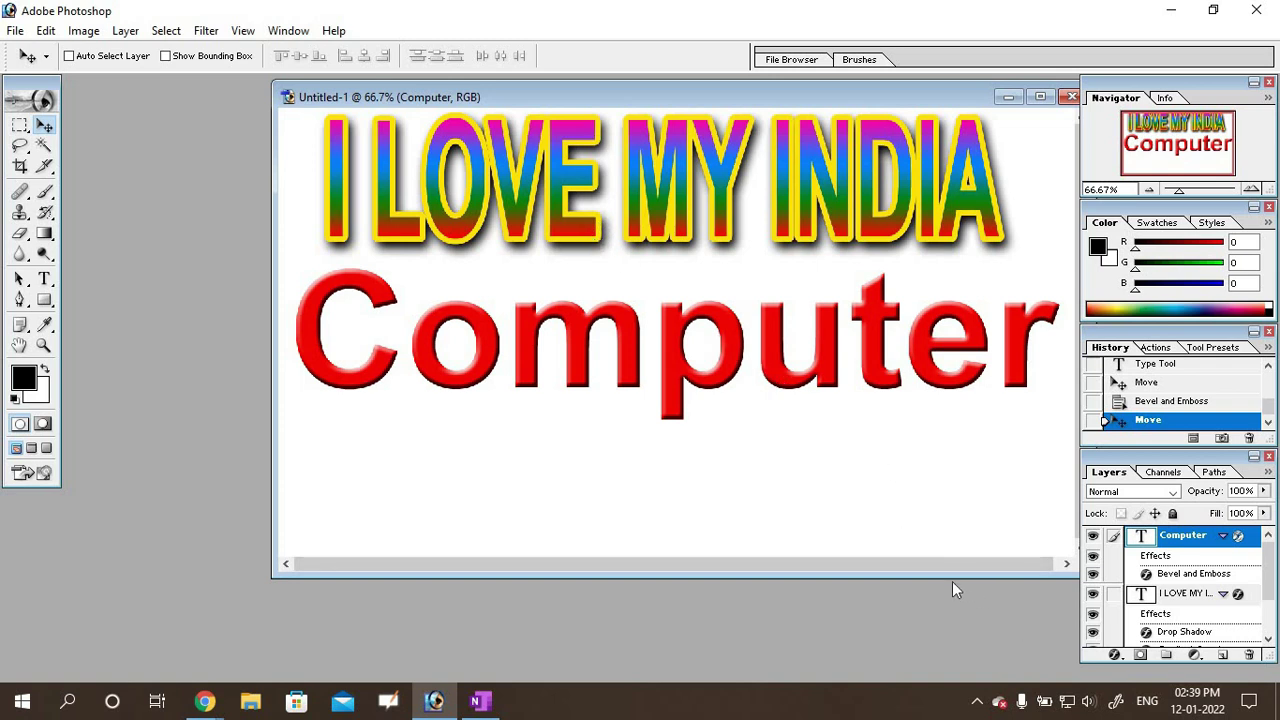
# Step: Try a blue Color Overlay on 'I LOVE MY INDIA', then switch it off and close Layer Style
pyautogui.click(1177, 597)
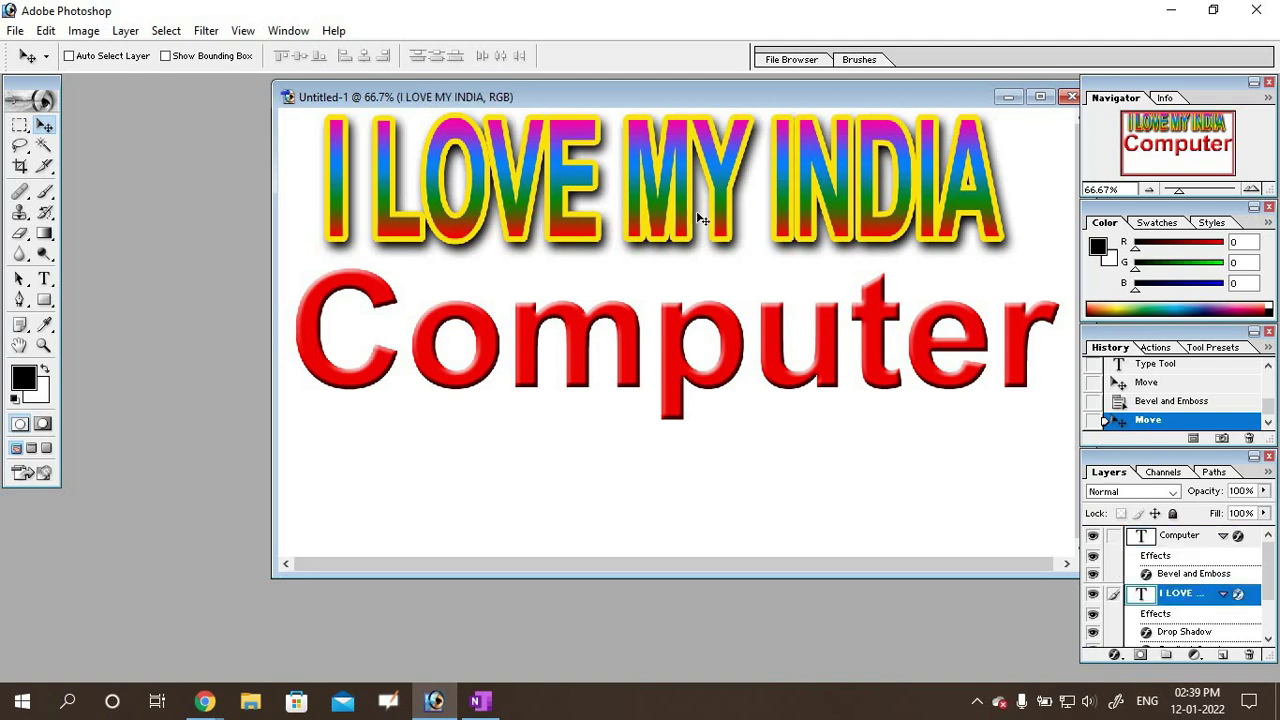
pyautogui.click(1115, 654)
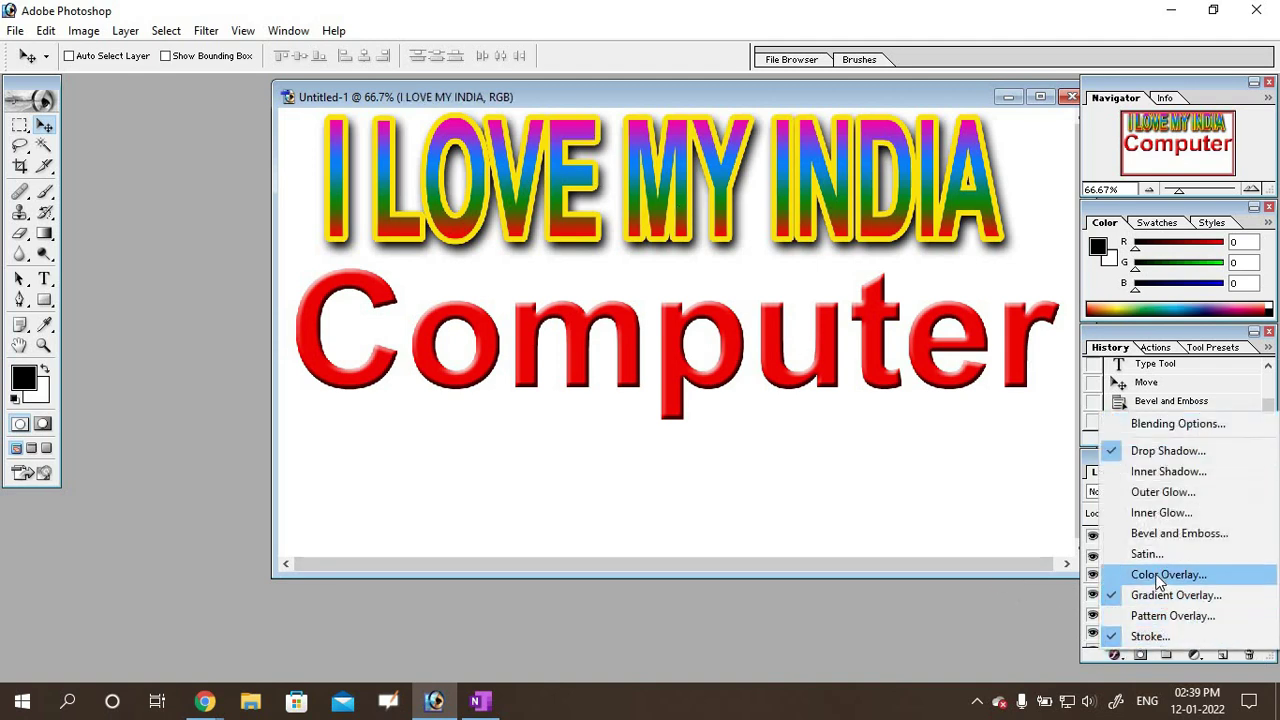
pyautogui.click(1159, 580)
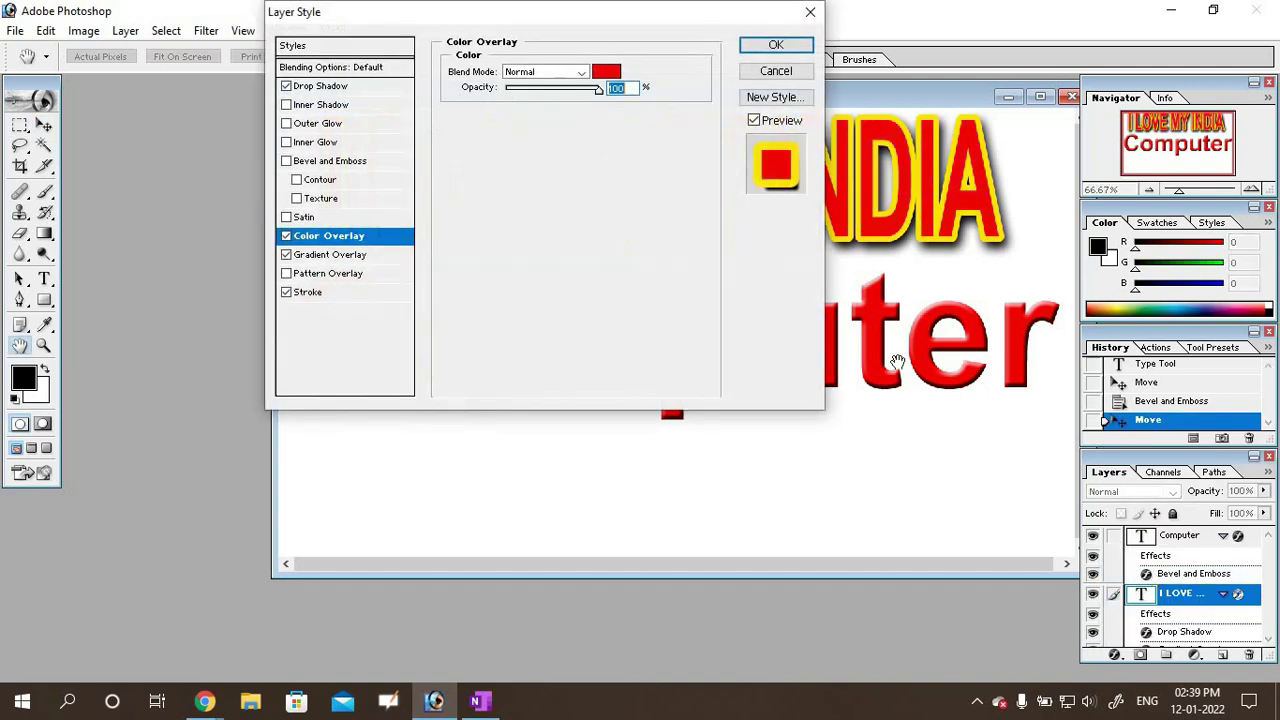
pyautogui.moveTo(572, 18); pyautogui.dragTo(481, 326)
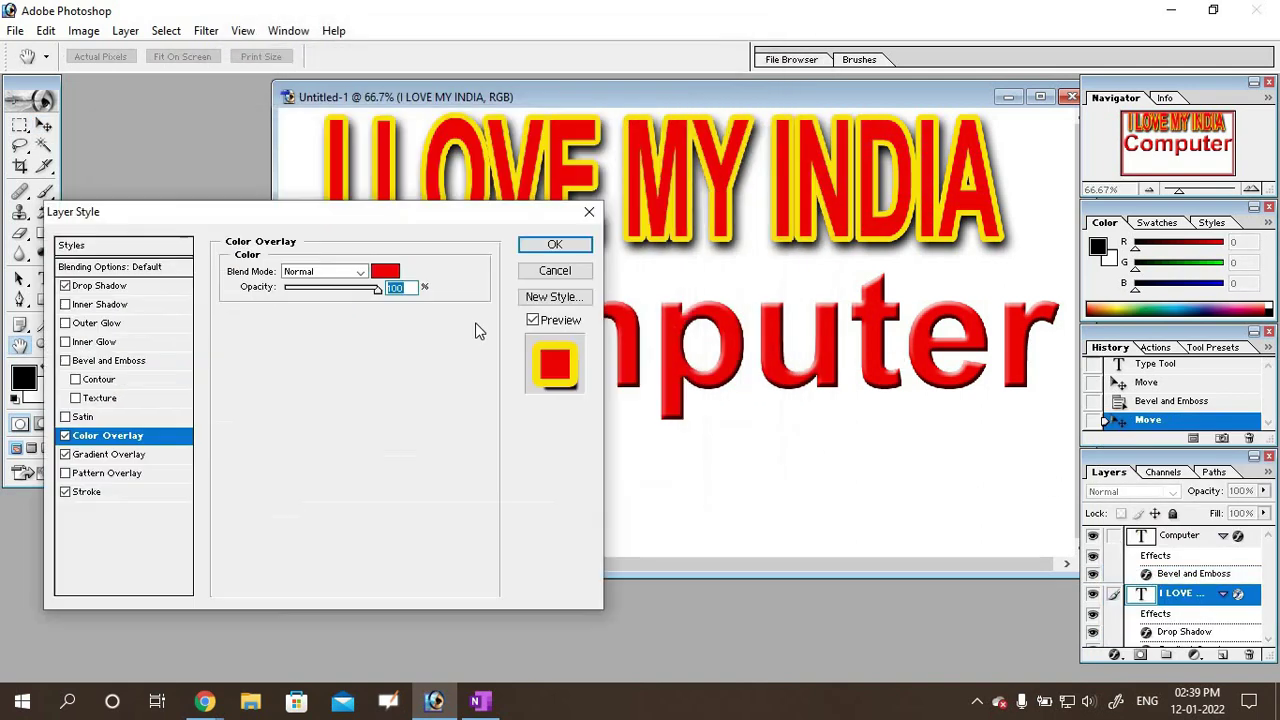
pyautogui.click(516, 383)
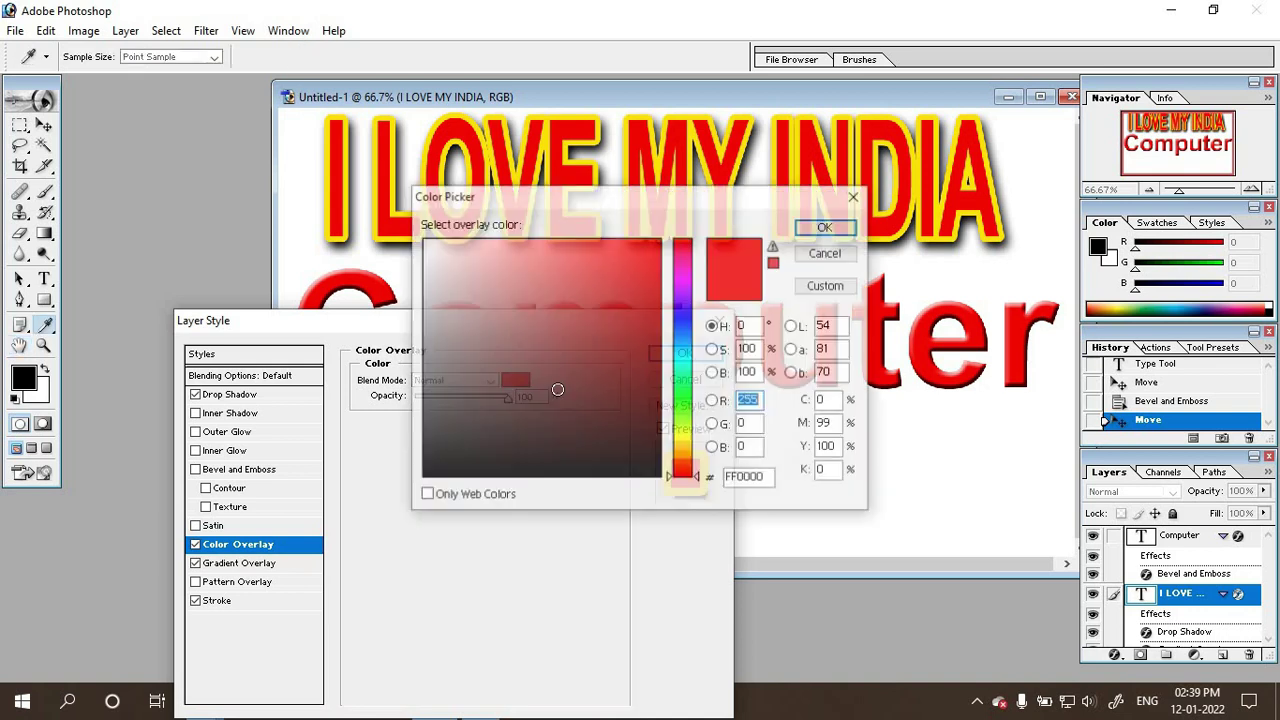
pyautogui.click(686, 331)
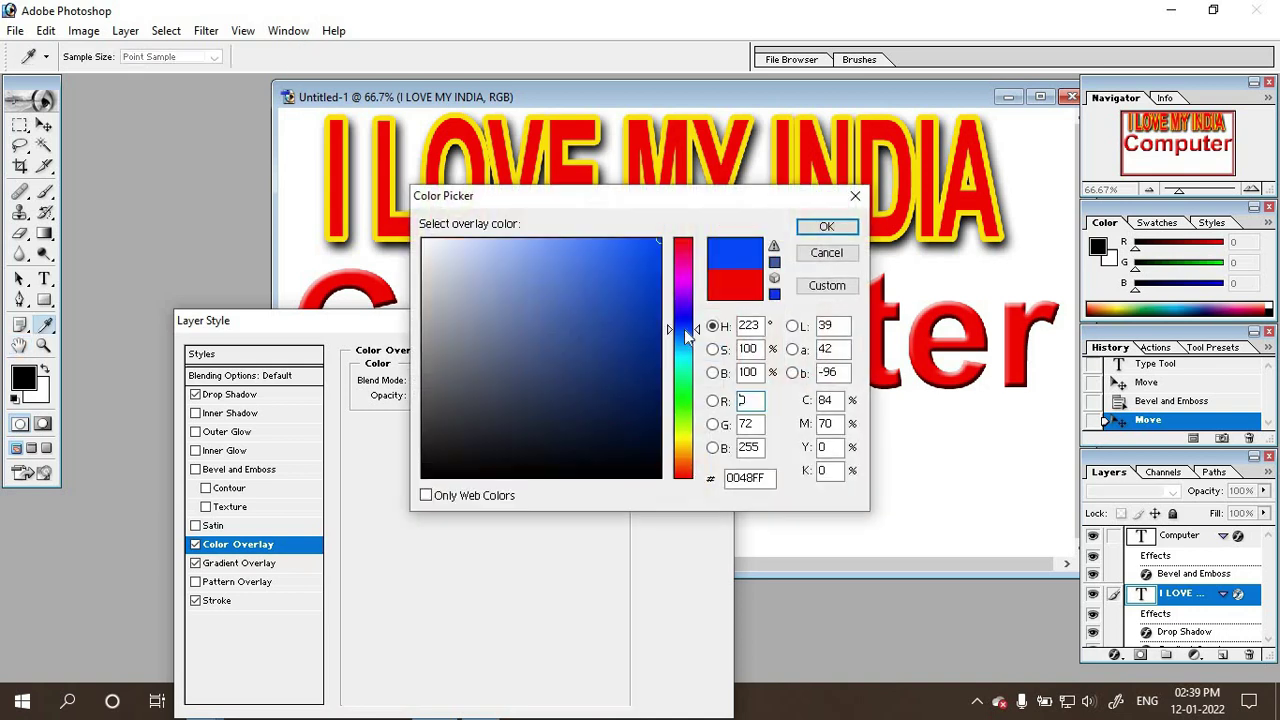
pyautogui.click(826, 227)
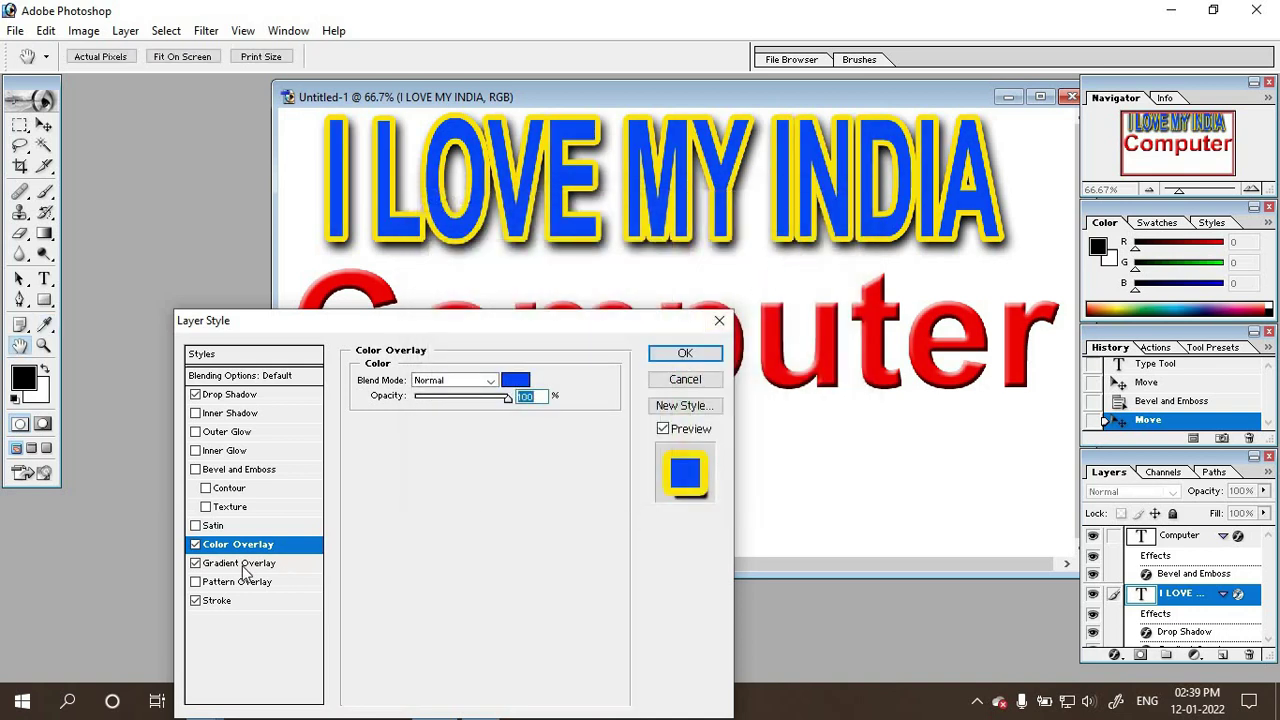
pyautogui.click(196, 546)
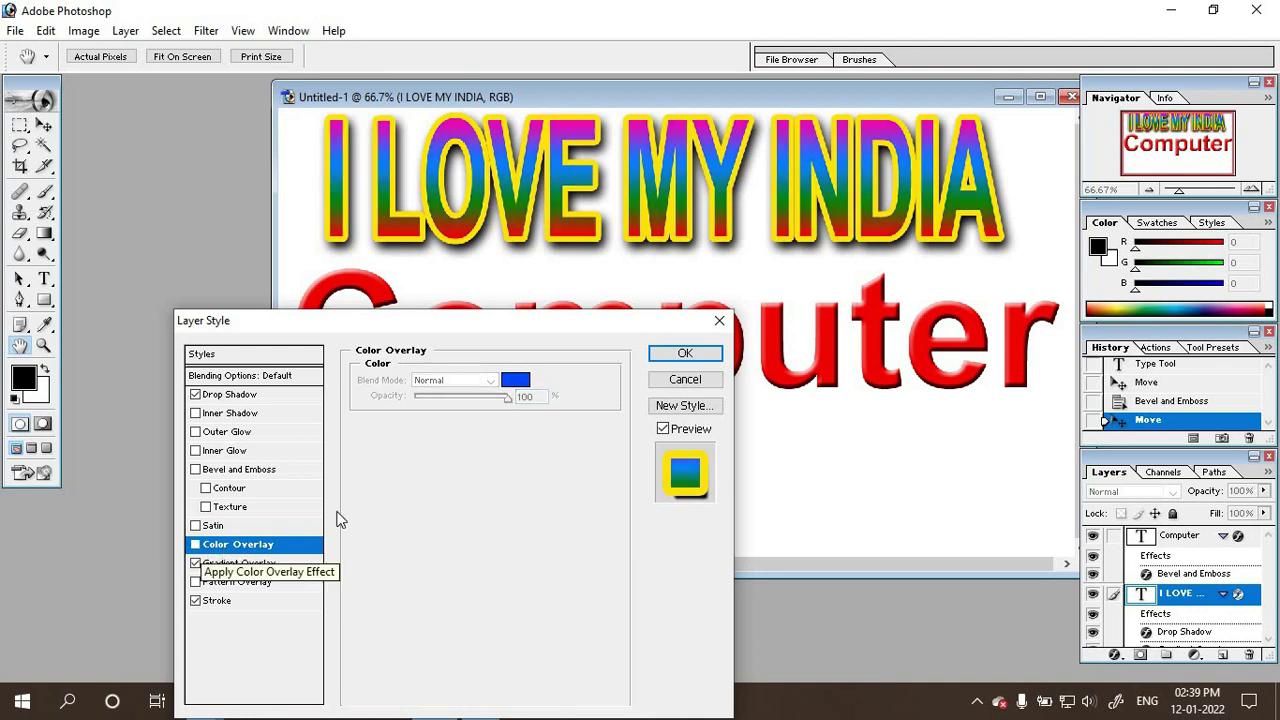
pyautogui.click(686, 384)
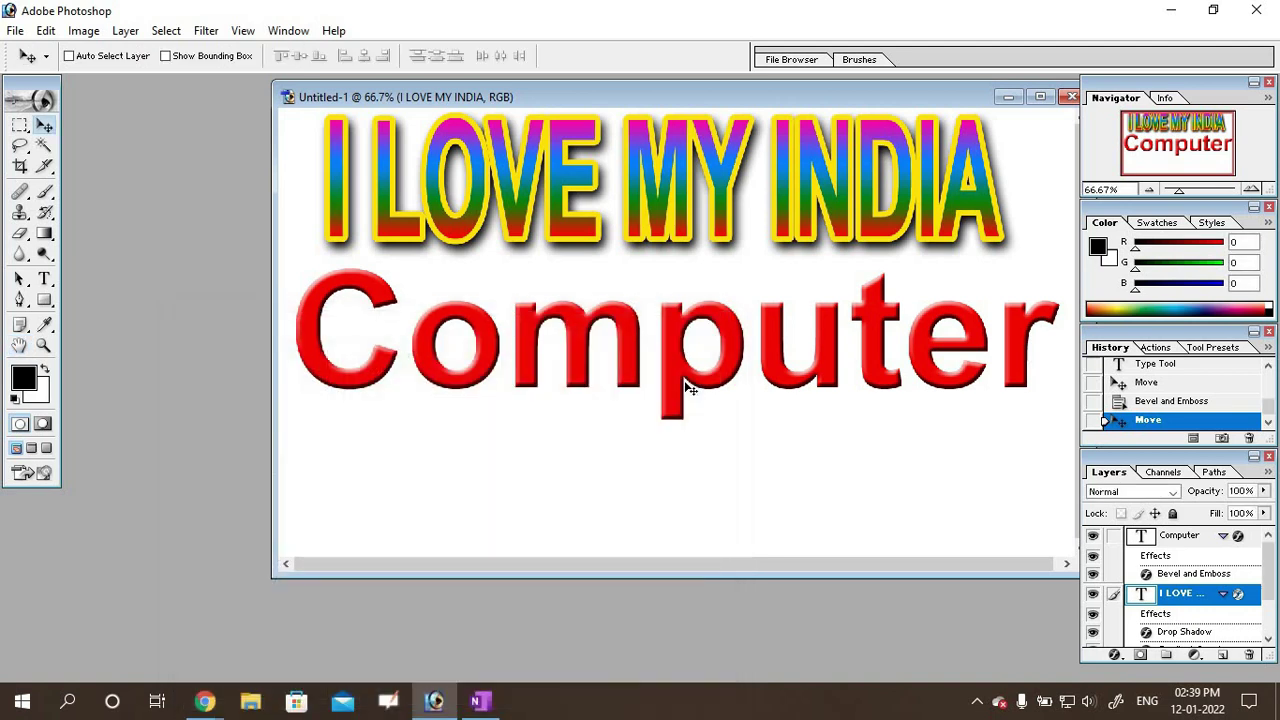
pyautogui.moveTo(776, 95); pyautogui.dragTo(648, 121)
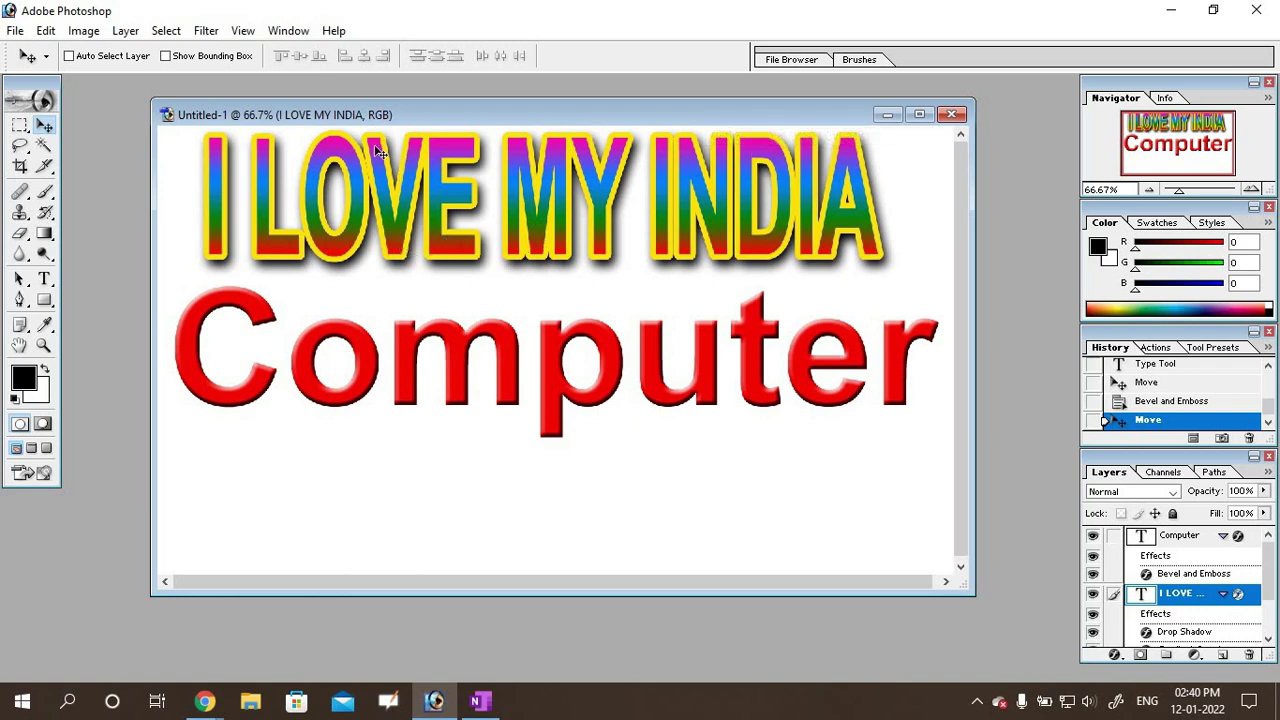
pyautogui.click(1170, 540)
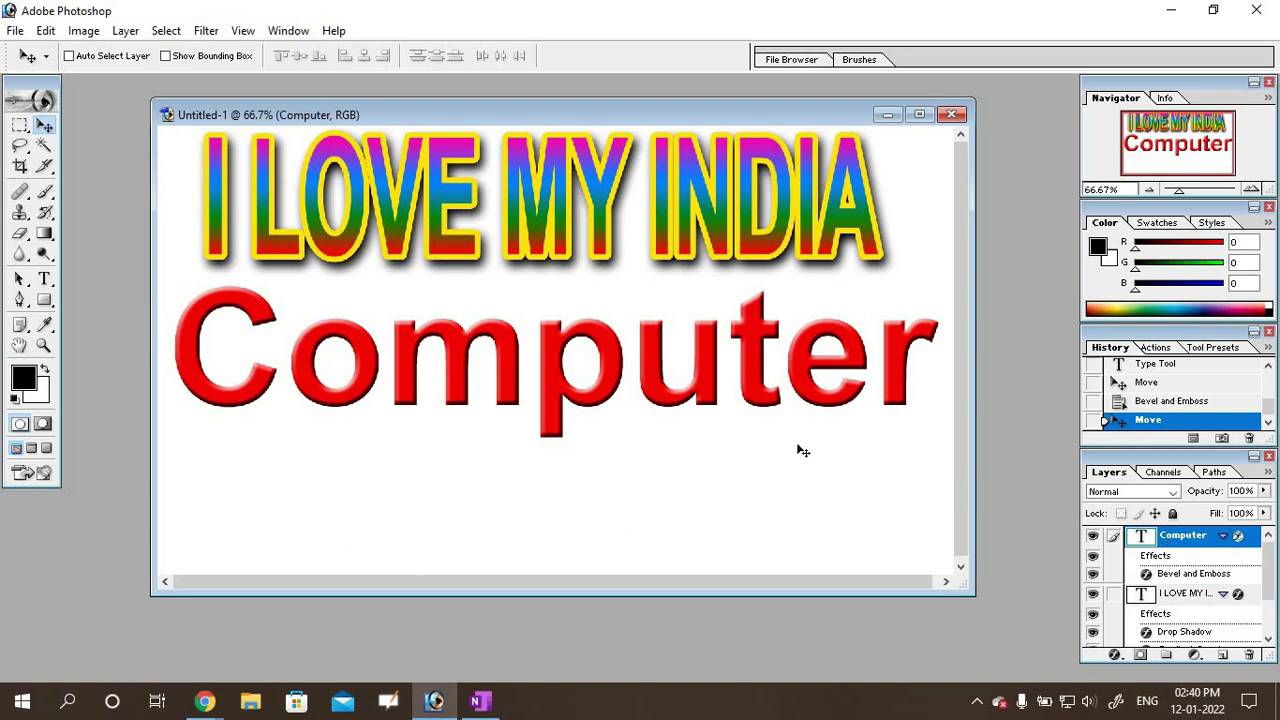
pyautogui.click(1124, 656)
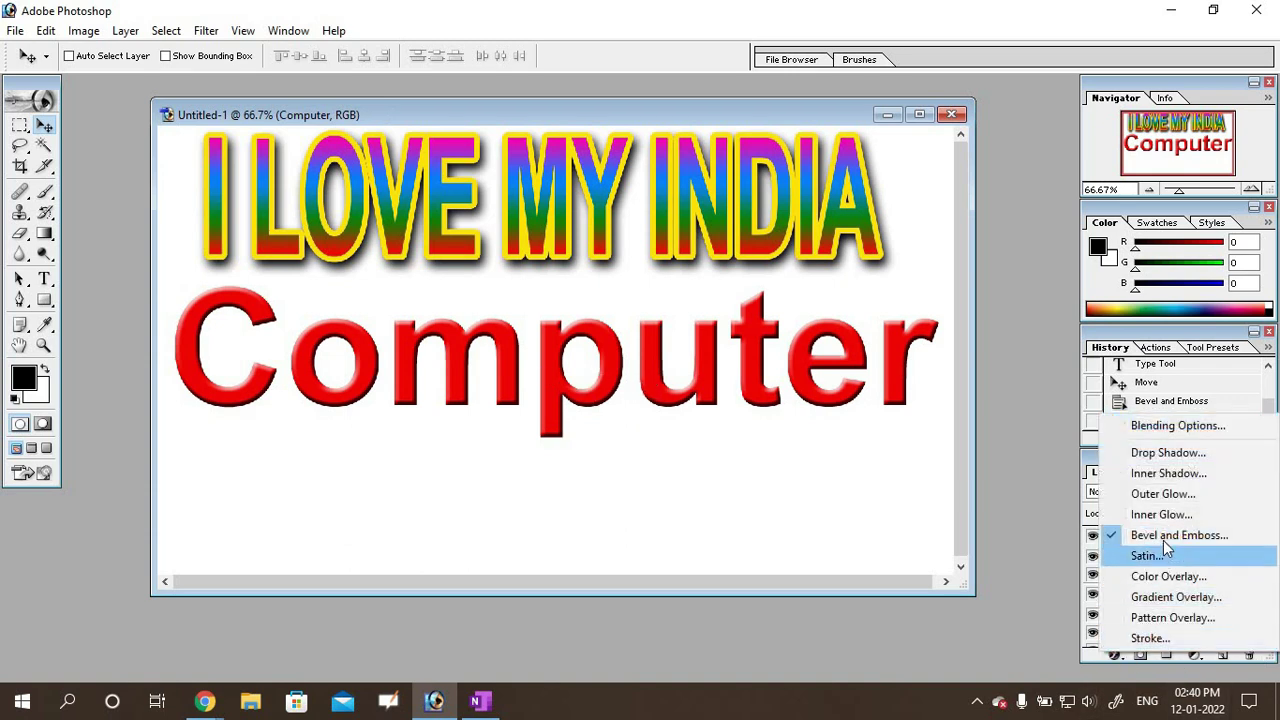
pyautogui.press('Escape')
pyautogui.press('space')
pyautogui.doubleClick(1140, 537)
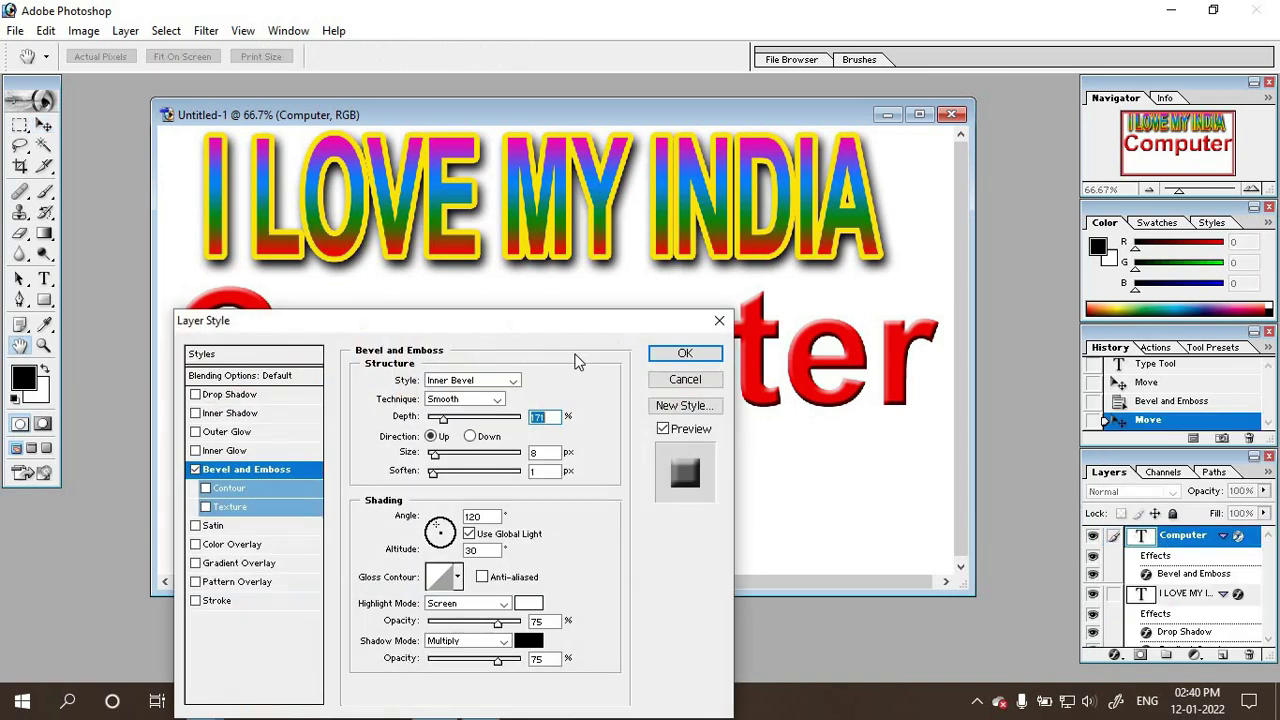
pyautogui.moveTo(603, 331); pyautogui.dragTo(1045, 118)
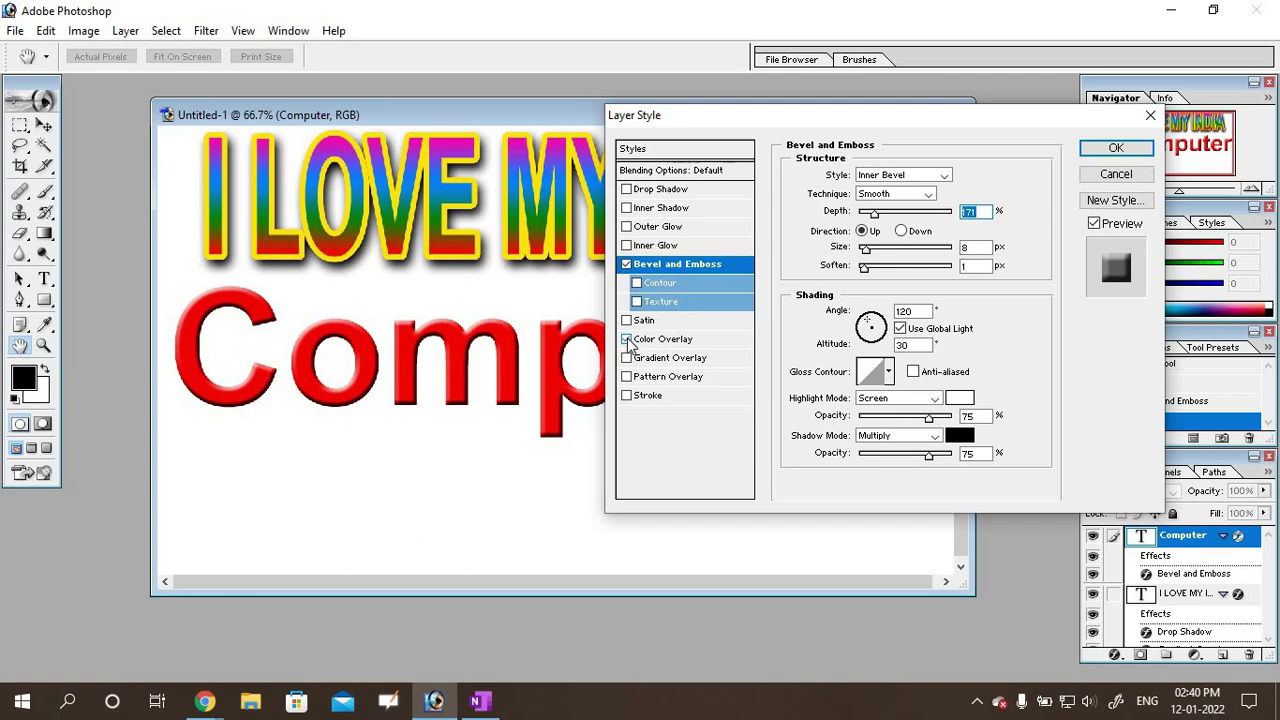
pyautogui.click(627, 339)
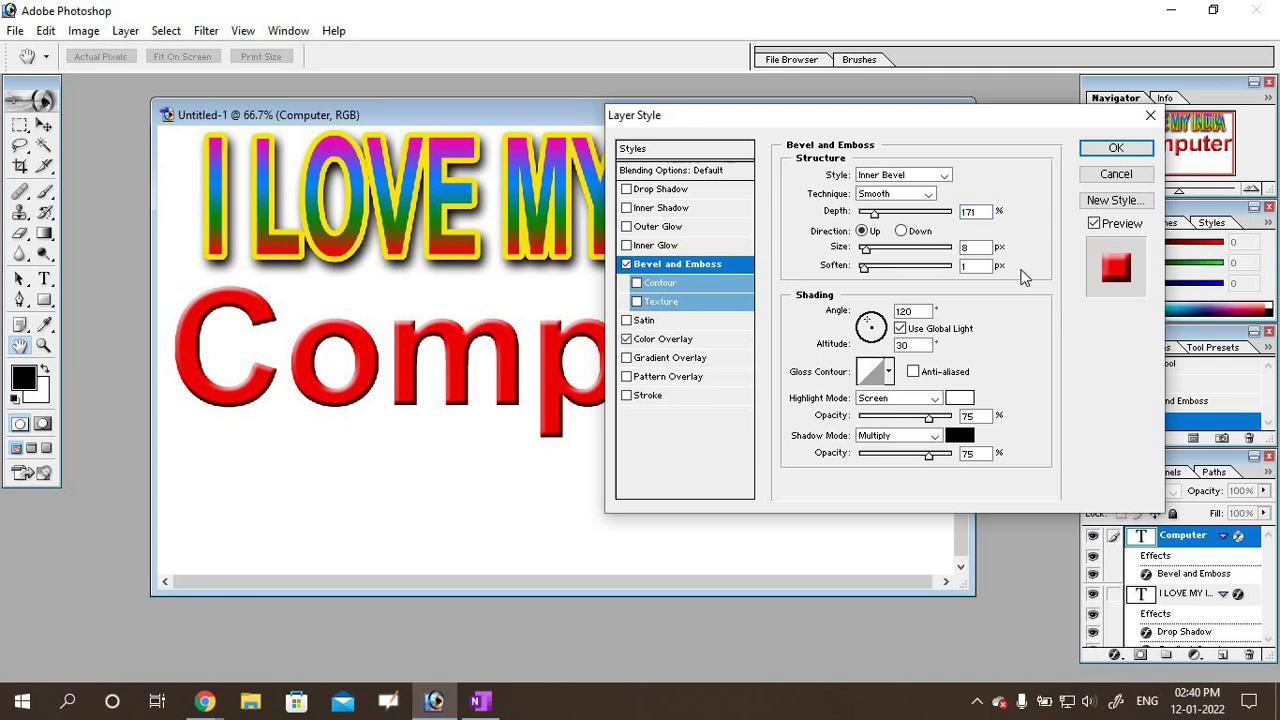
pyautogui.click(690, 339)
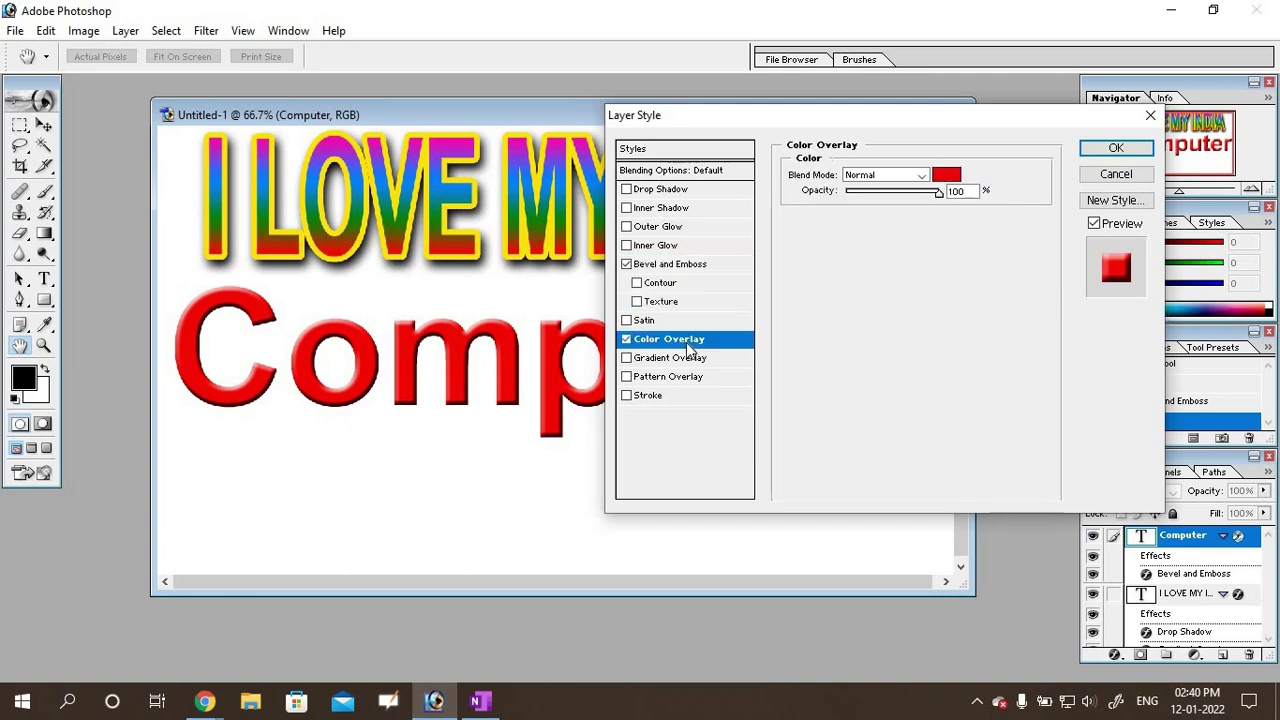
pyautogui.click(946, 175)
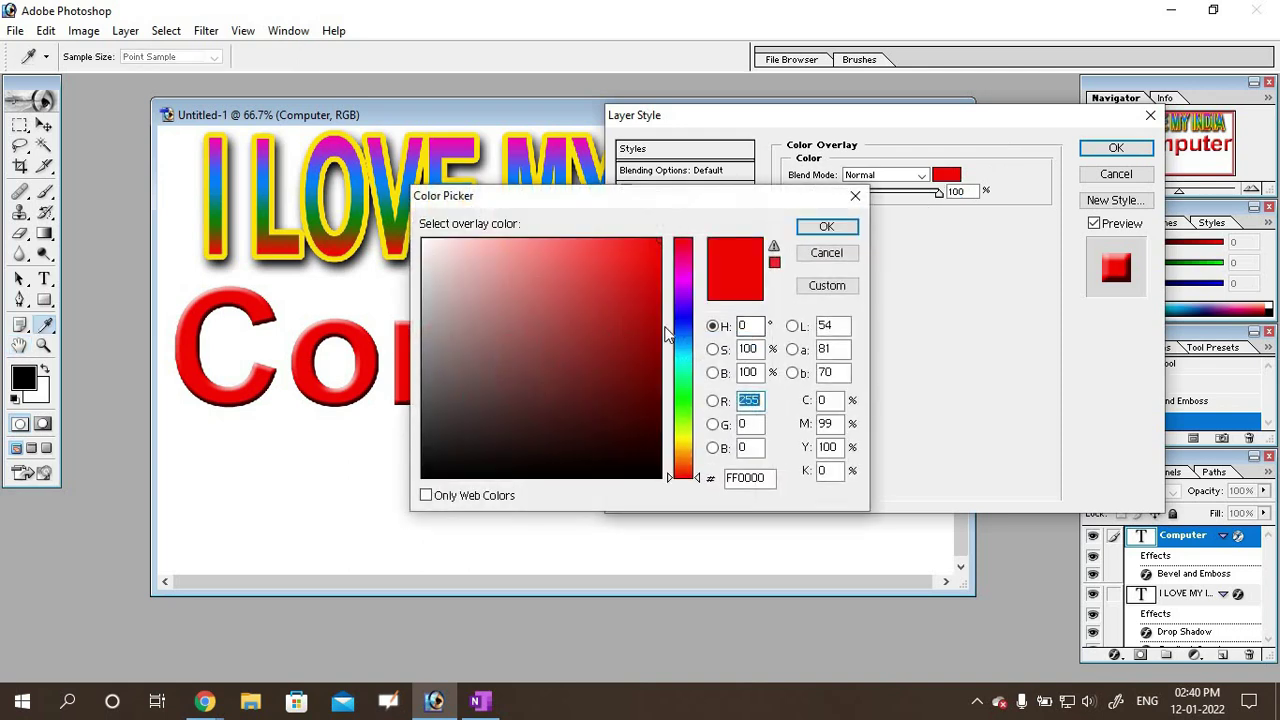
pyautogui.click(683, 325)
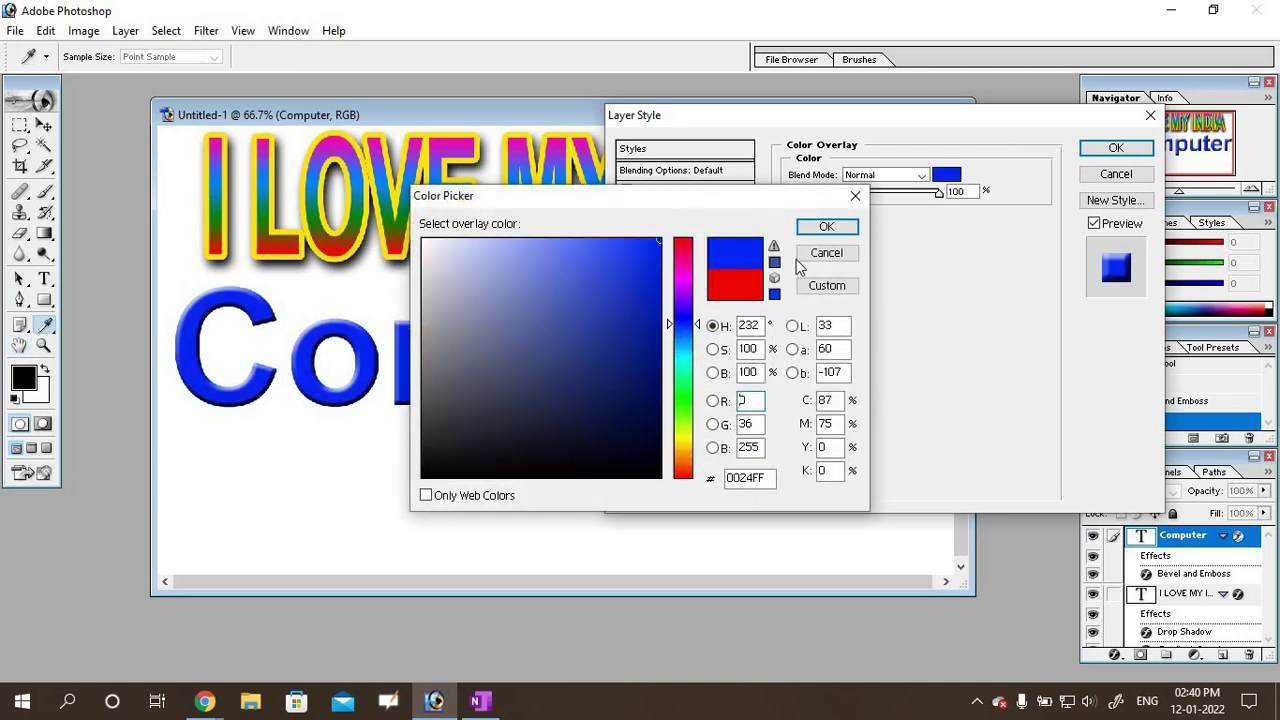
pyautogui.click(826, 226)
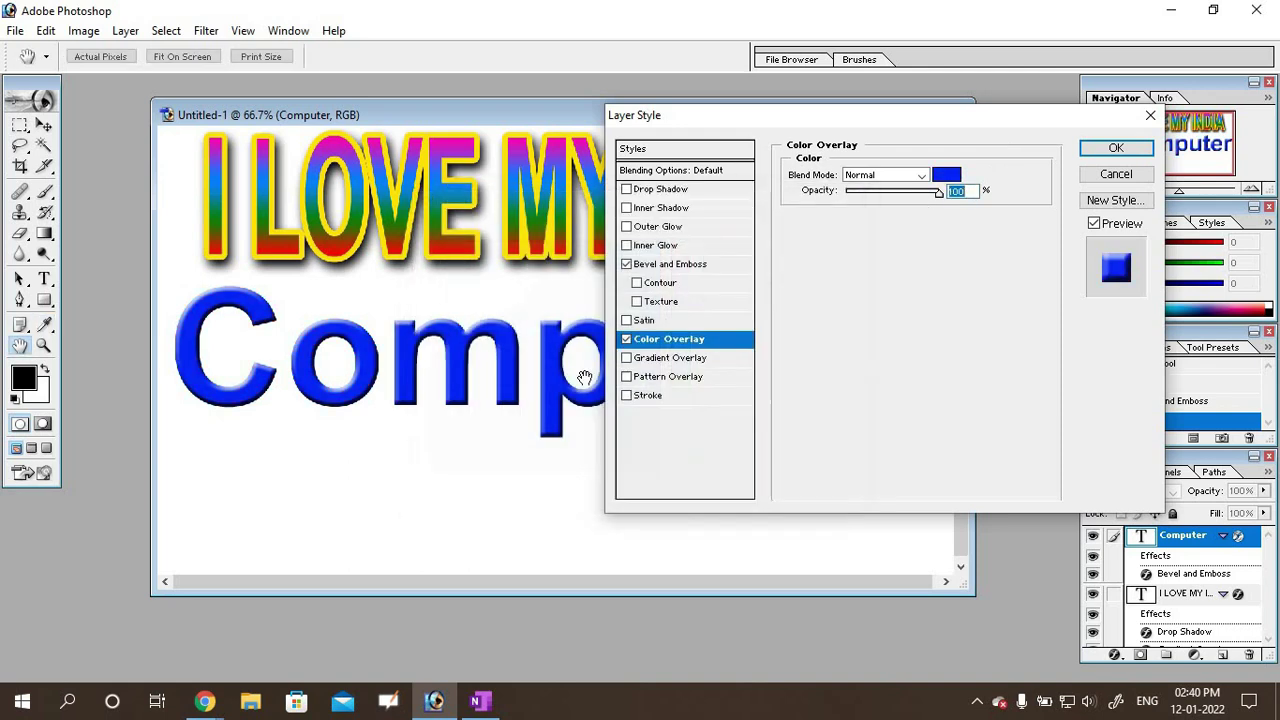
pyautogui.click(1116, 174)
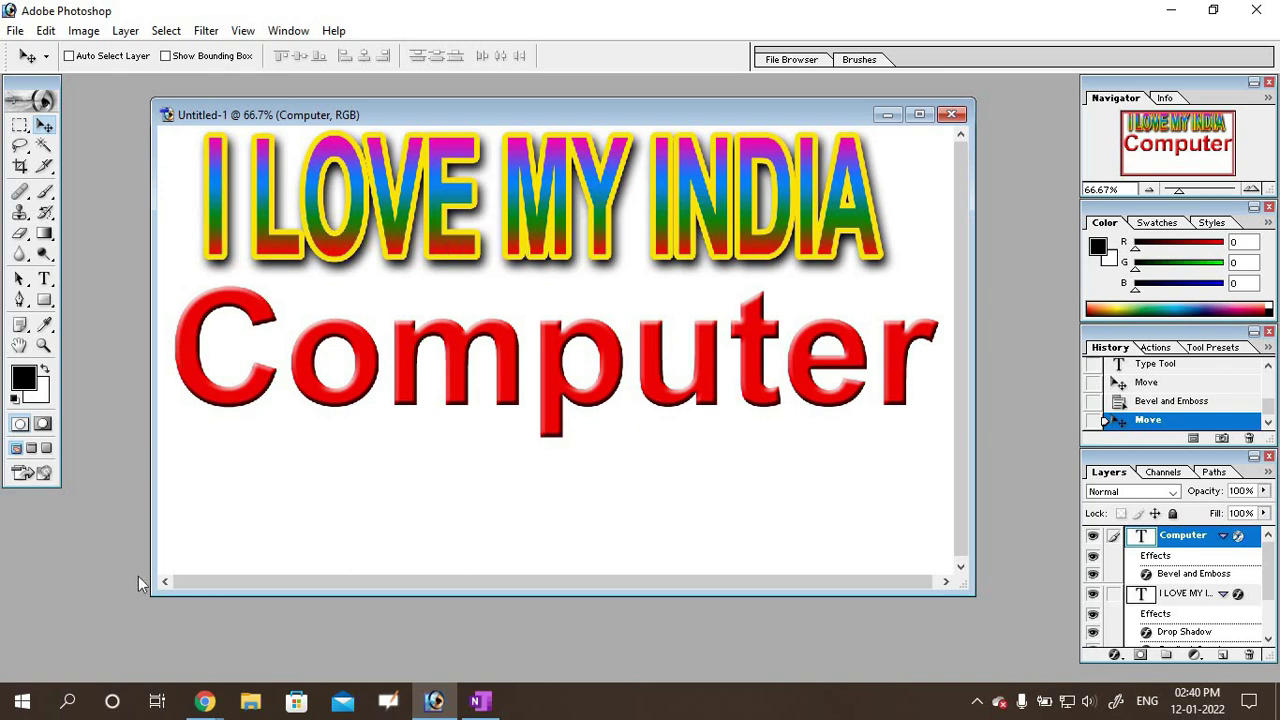
# Step: Enlarge the document window and nudge the red Computer text up and left
pyautogui.moveTo(151, 596); pyautogui.dragTo(82, 610)
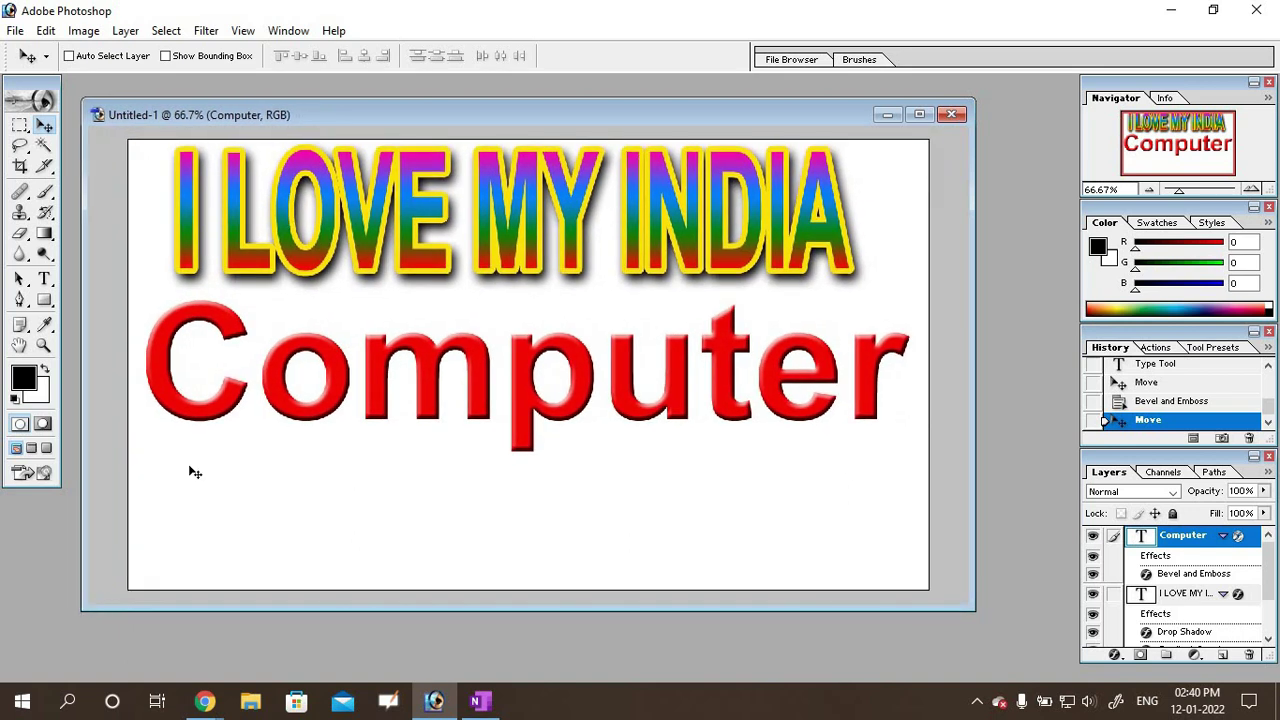
pyautogui.moveTo(237, 334)
pyautogui.mouseDown()
pyautogui.moveTo(228, 323)
pyautogui.moveTo(238, 329)
pyautogui.mouseUp()
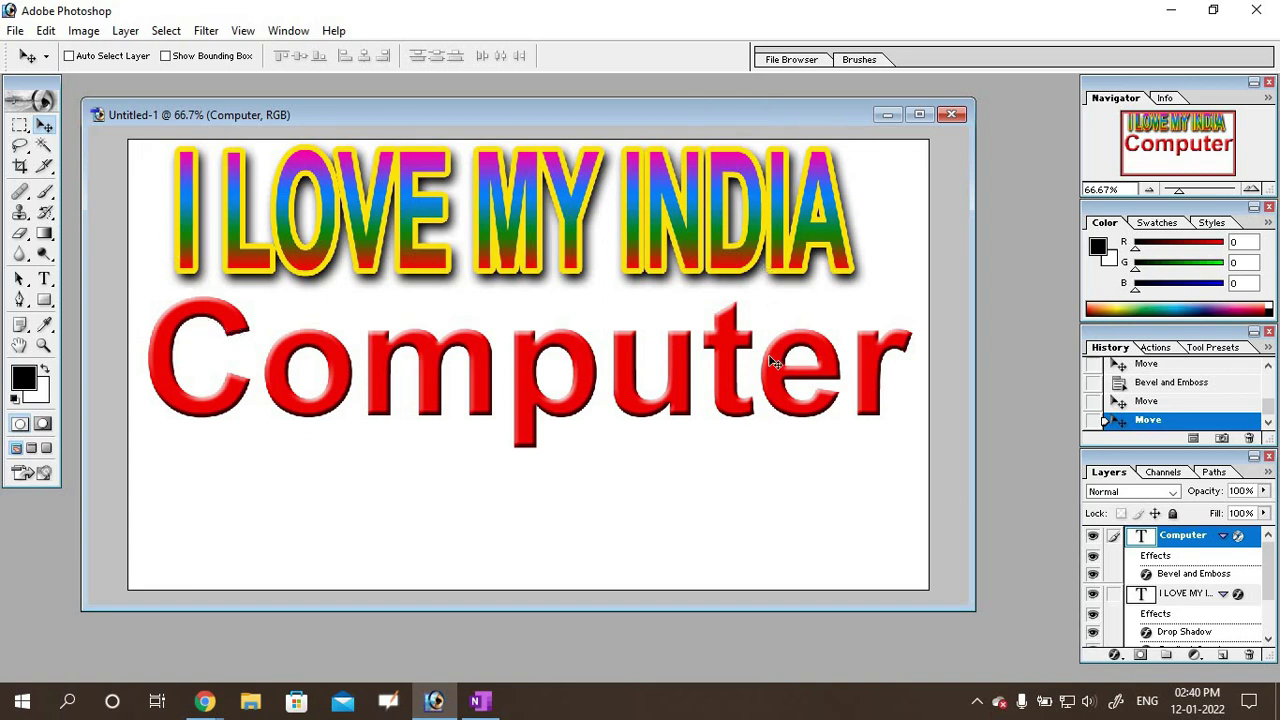
pyautogui.moveTo(728, 389); pyautogui.dragTo(614, 360)
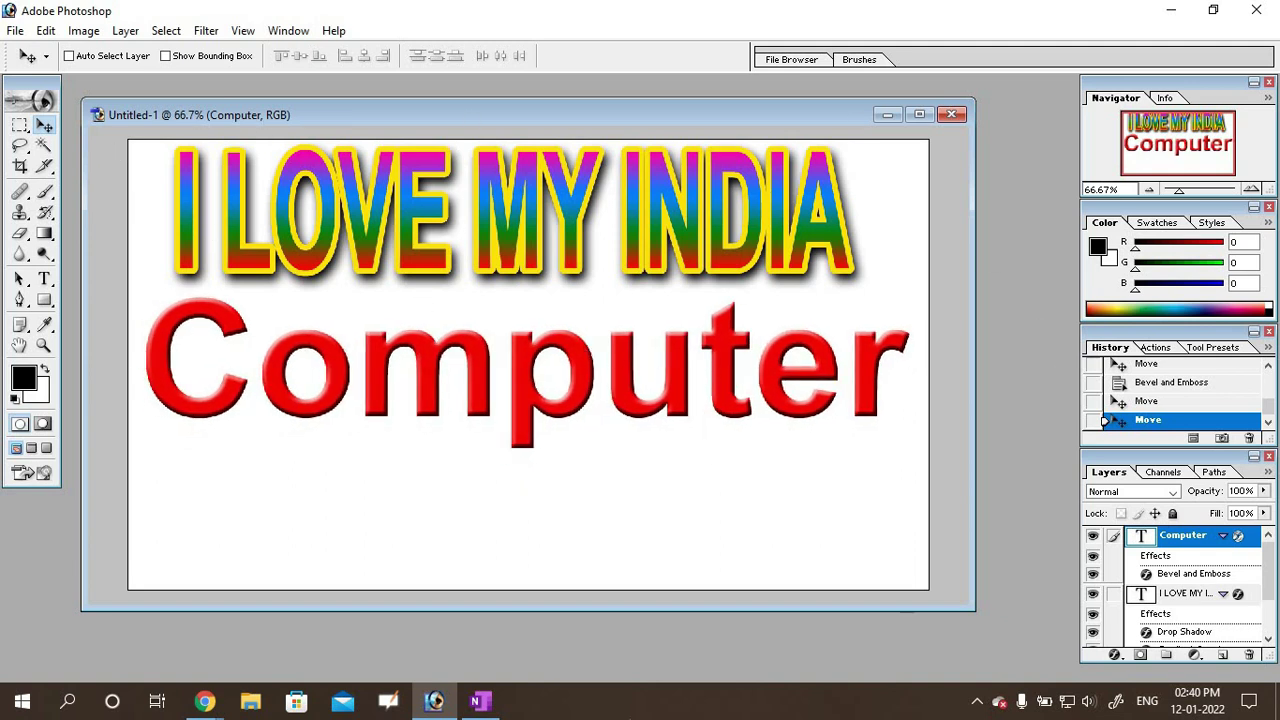
# Step: Briefly minimize and restore Photoshop, then minimize the current document window
pyautogui.click(435, 702)
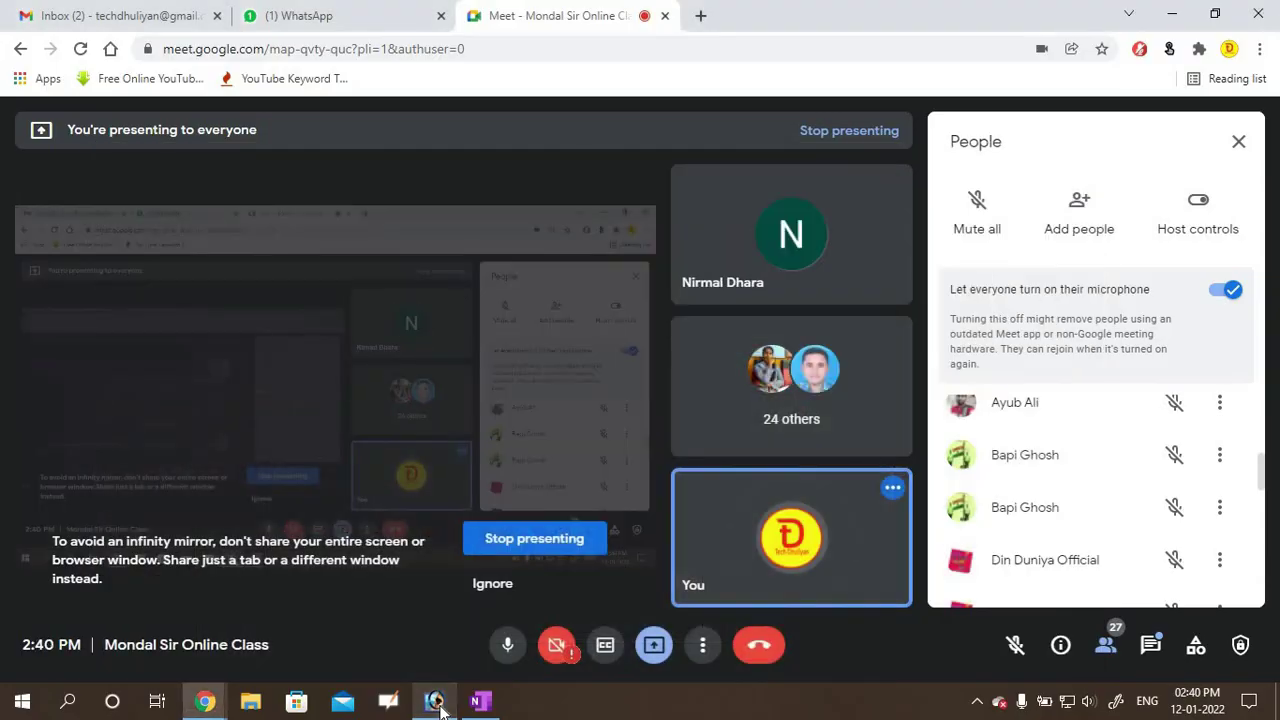
pyautogui.click(437, 702)
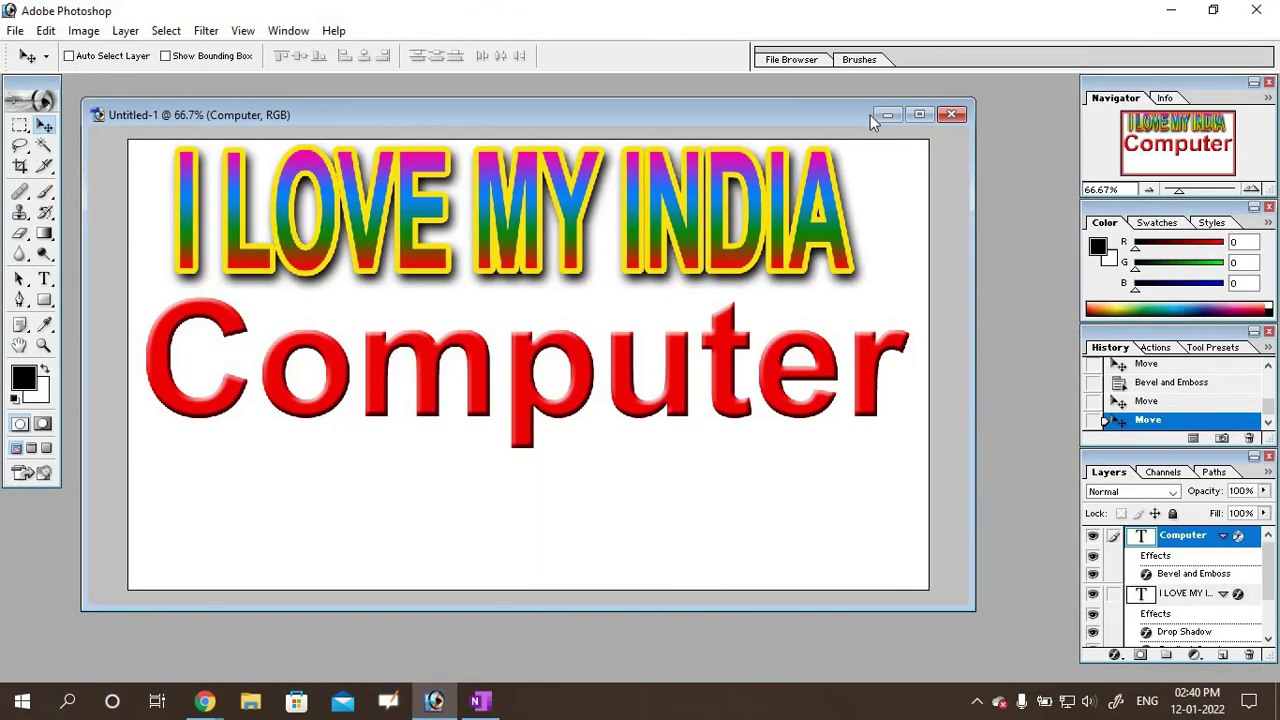
pyautogui.click(889, 115)
# Step: Open the dark blue background_793542 image and enlarge its document window
pyautogui.doubleClick(403, 373)
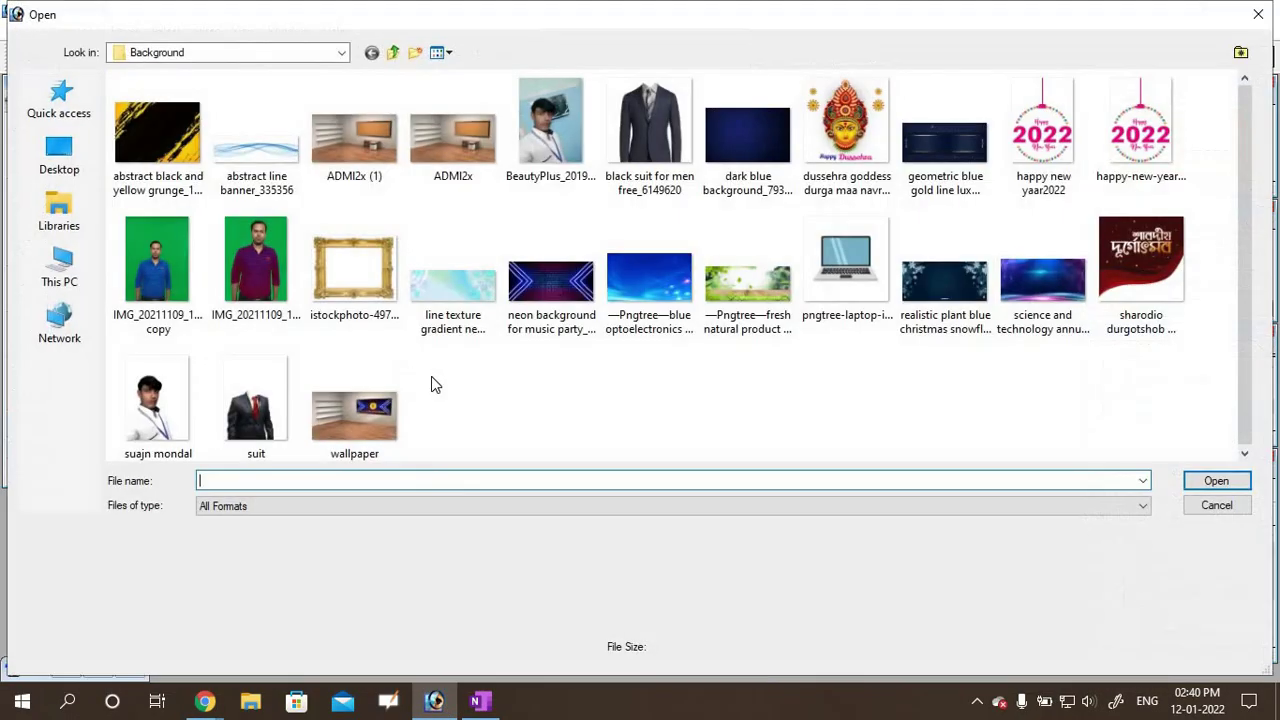
pyautogui.click(733, 137)
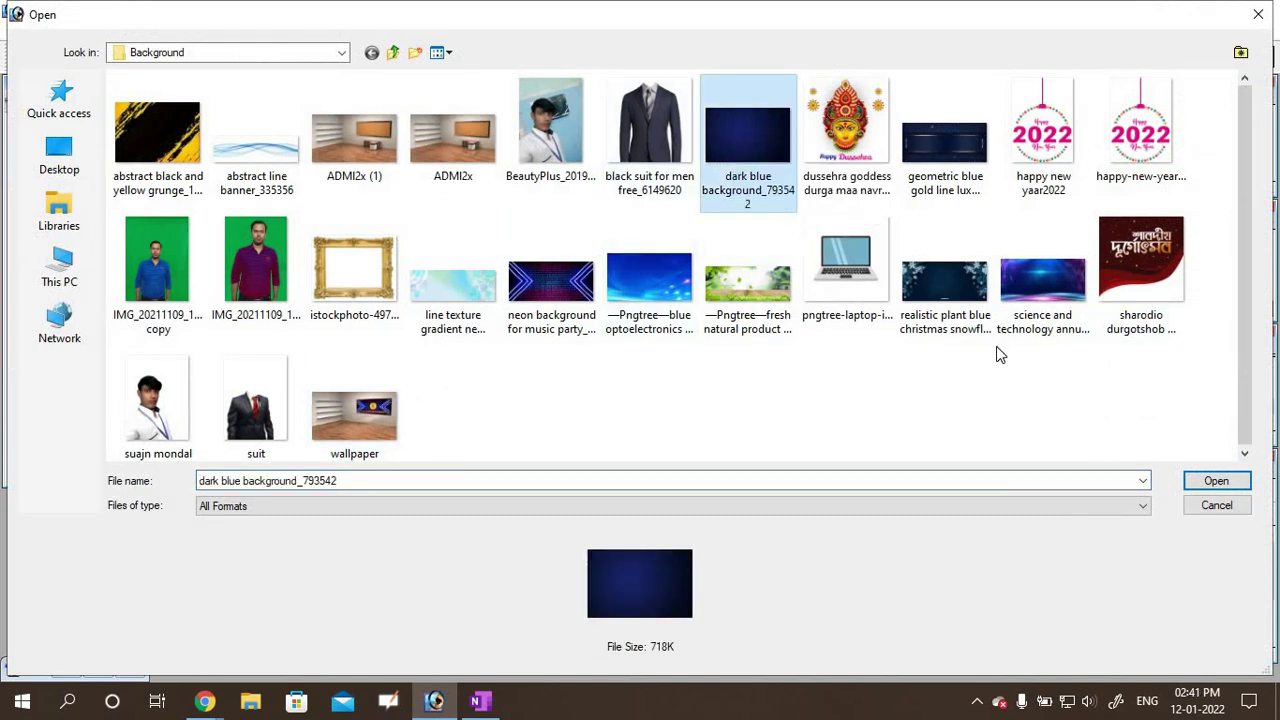
pyautogui.click(1219, 484)
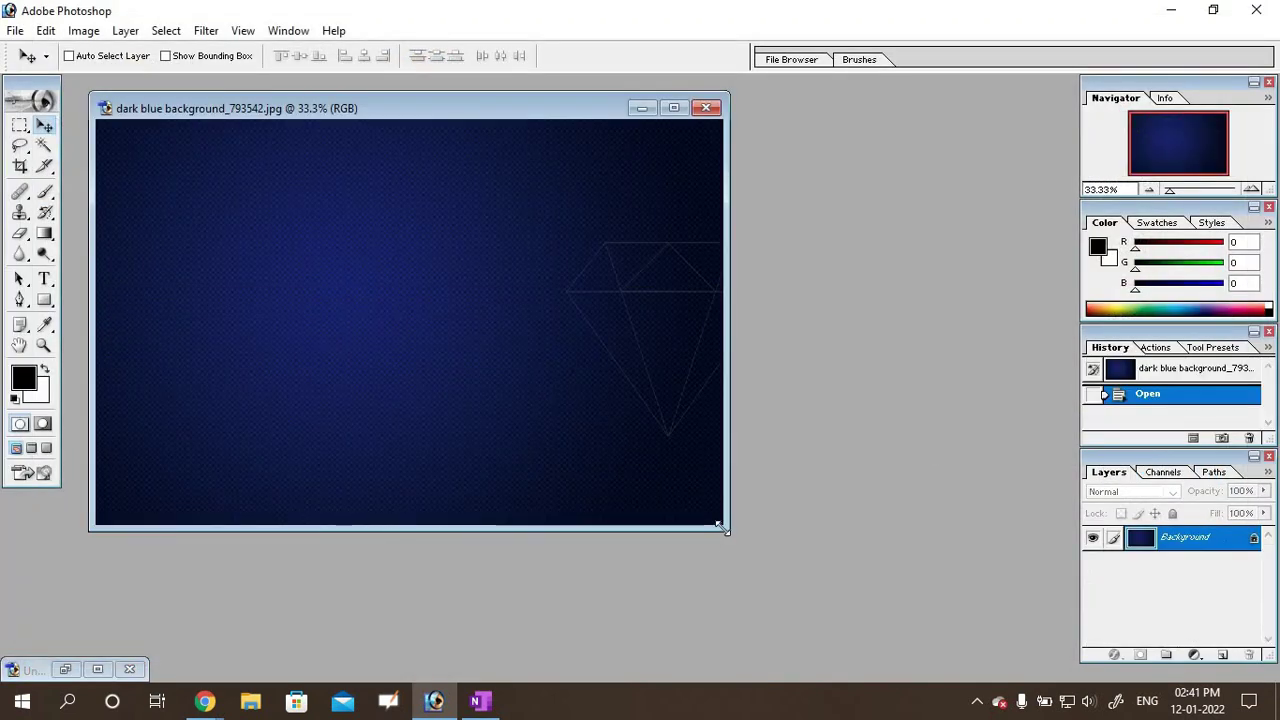
pyautogui.moveTo(724, 528); pyautogui.dragTo(980, 608)
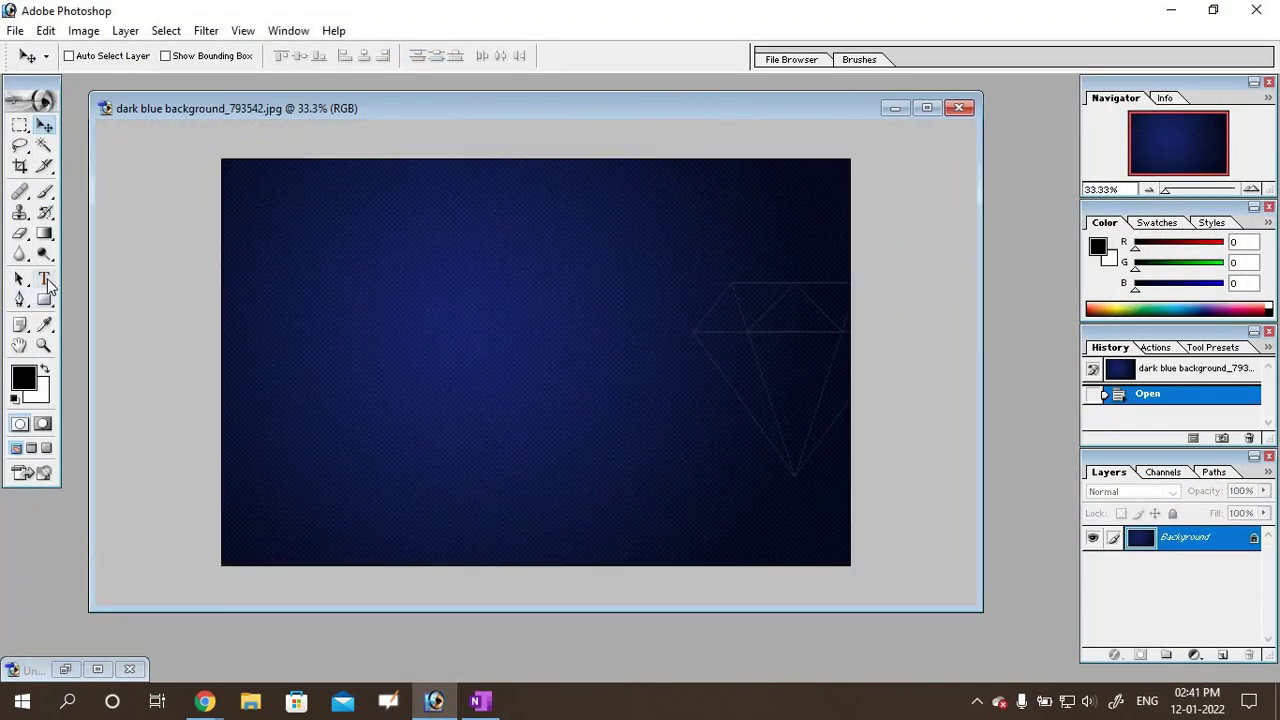
# Step: Add 60 pt 'What is Computer?' text, moved toward the upper left, and commit it
pyautogui.click(44, 279)
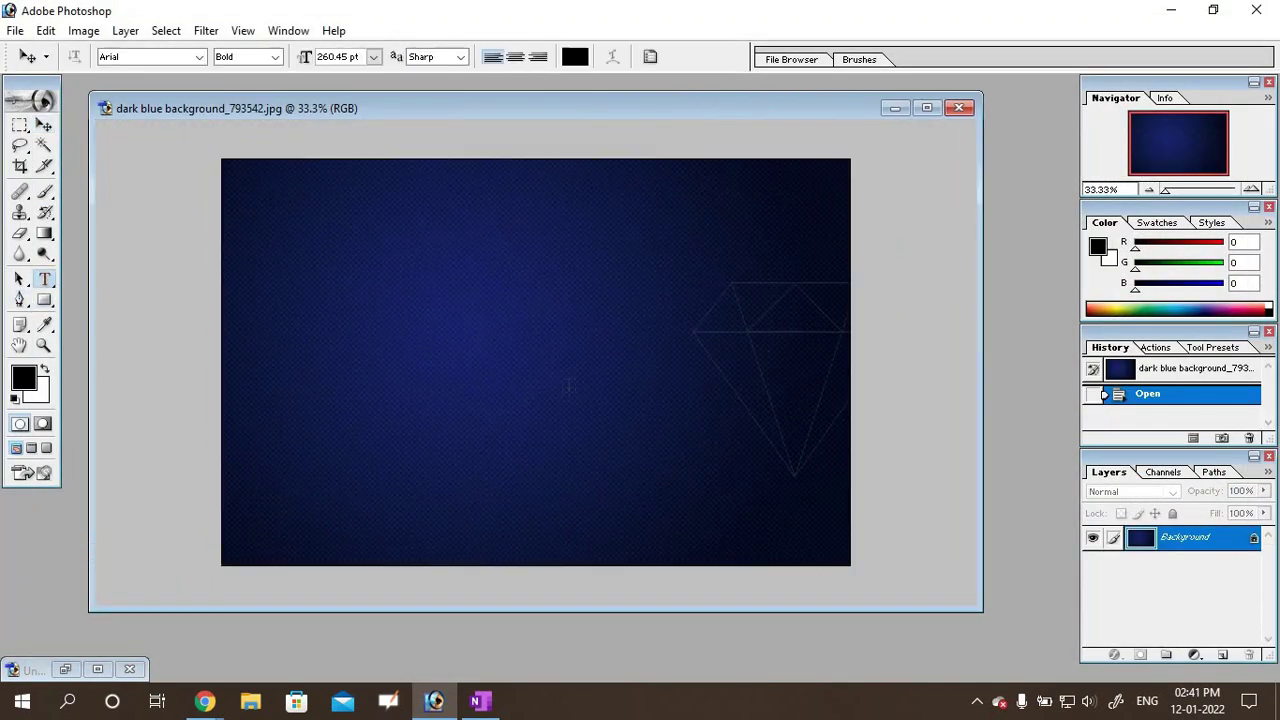
pyautogui.click(305, 350)
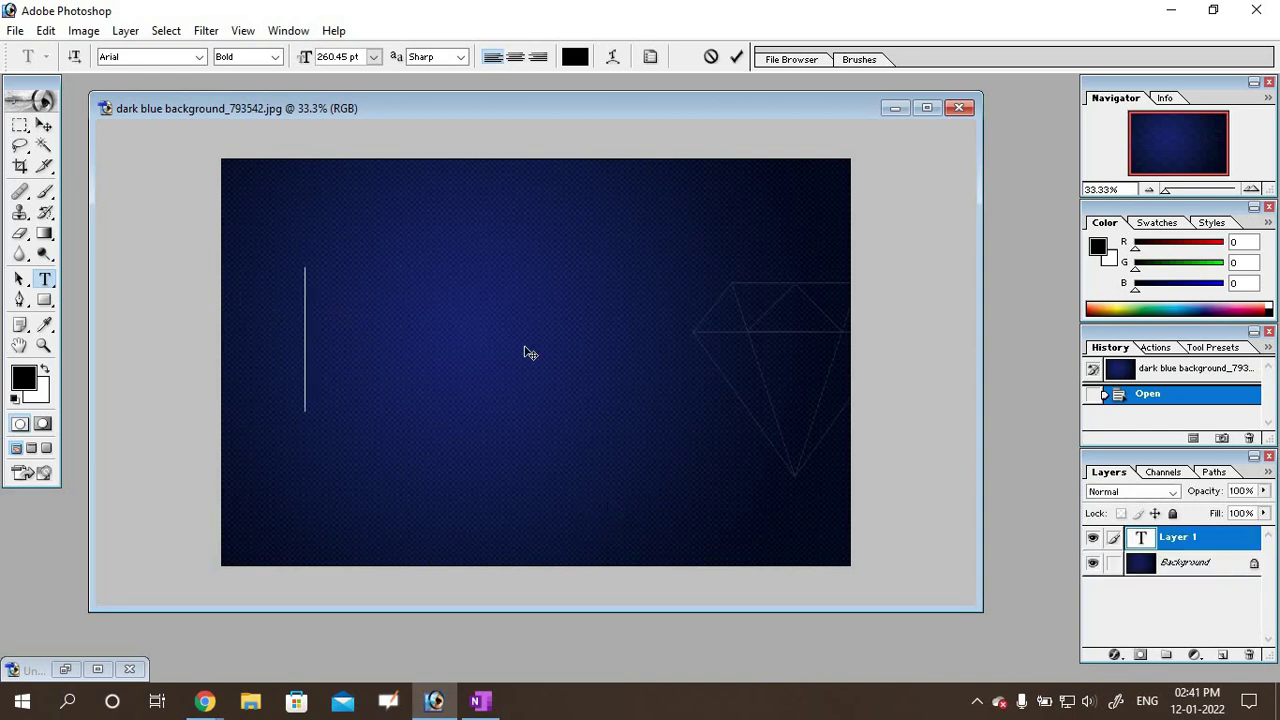
pyautogui.click(373, 56)
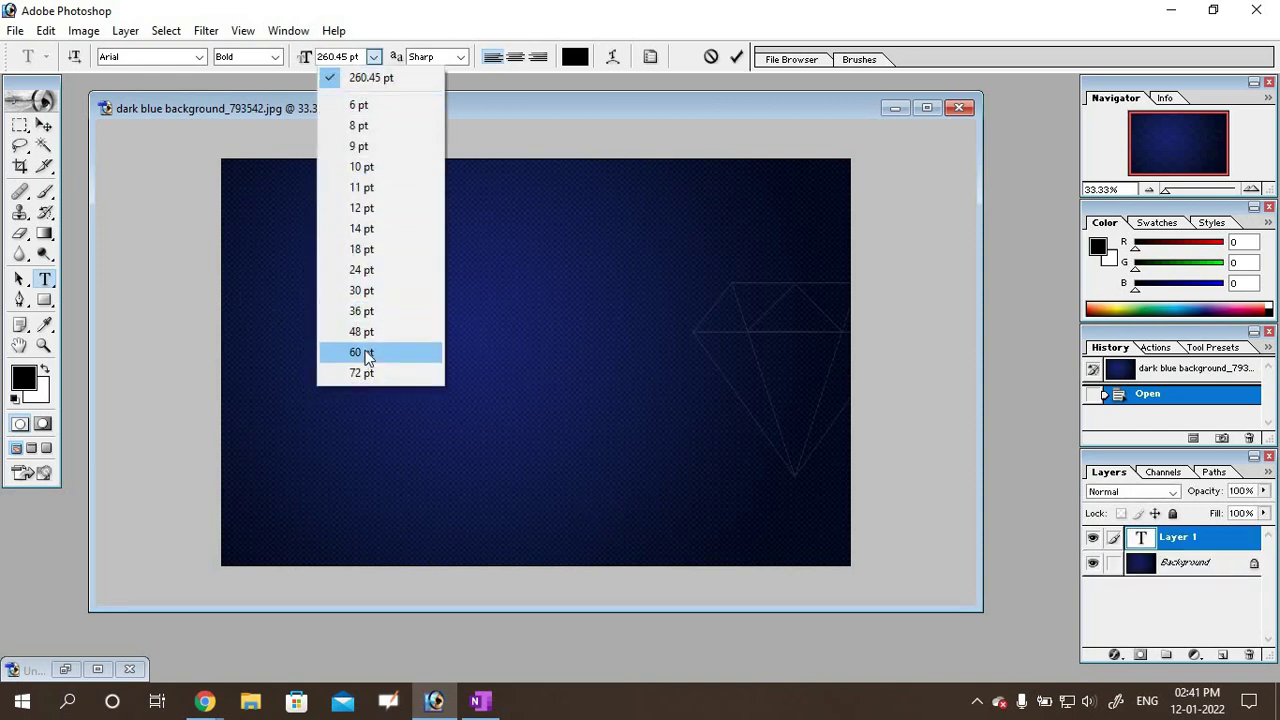
pyautogui.click(362, 331)
pyautogui.click(373, 56)
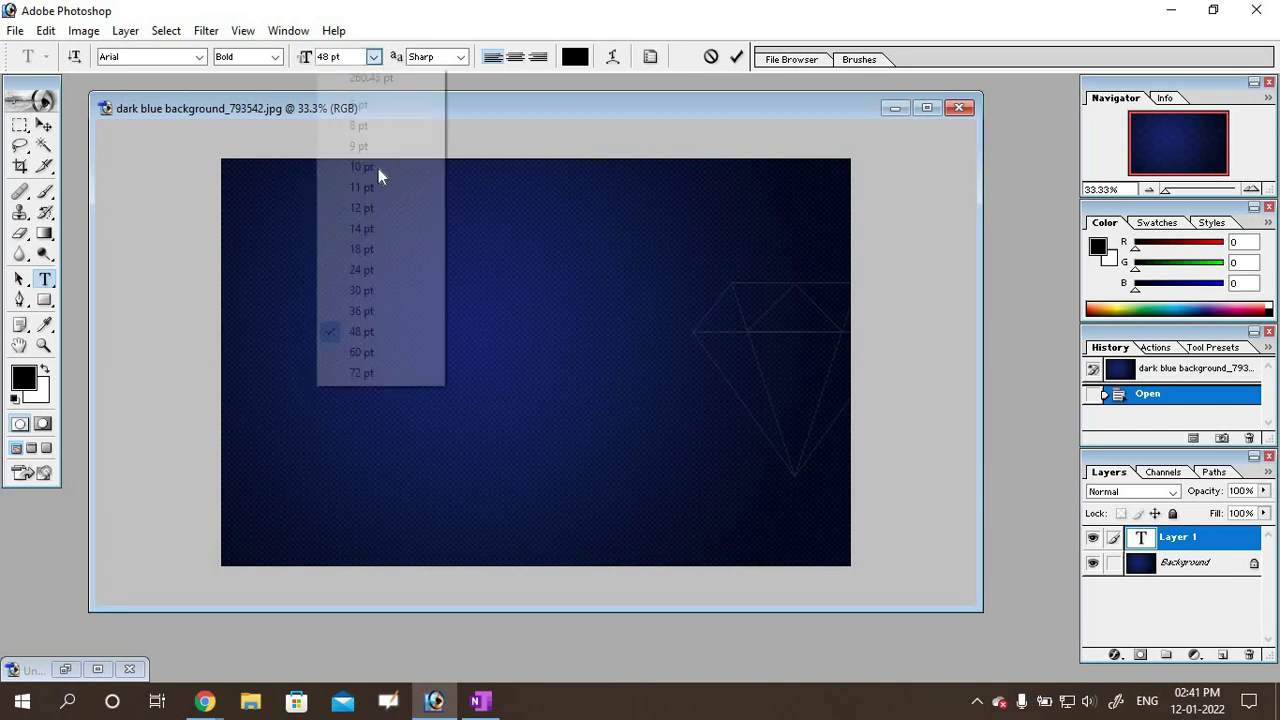
pyautogui.click(372, 345)
pyautogui.click(305, 358)
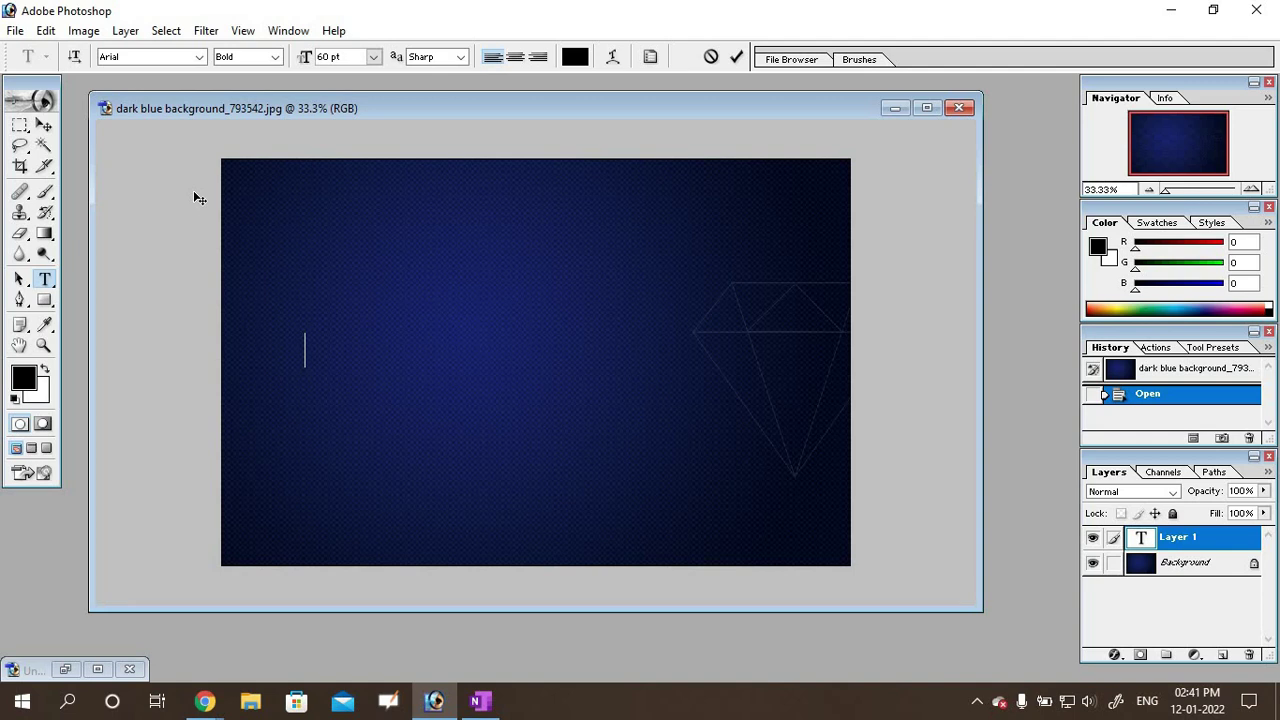
pyautogui.write('What is C')
pyautogui.write('ompu')
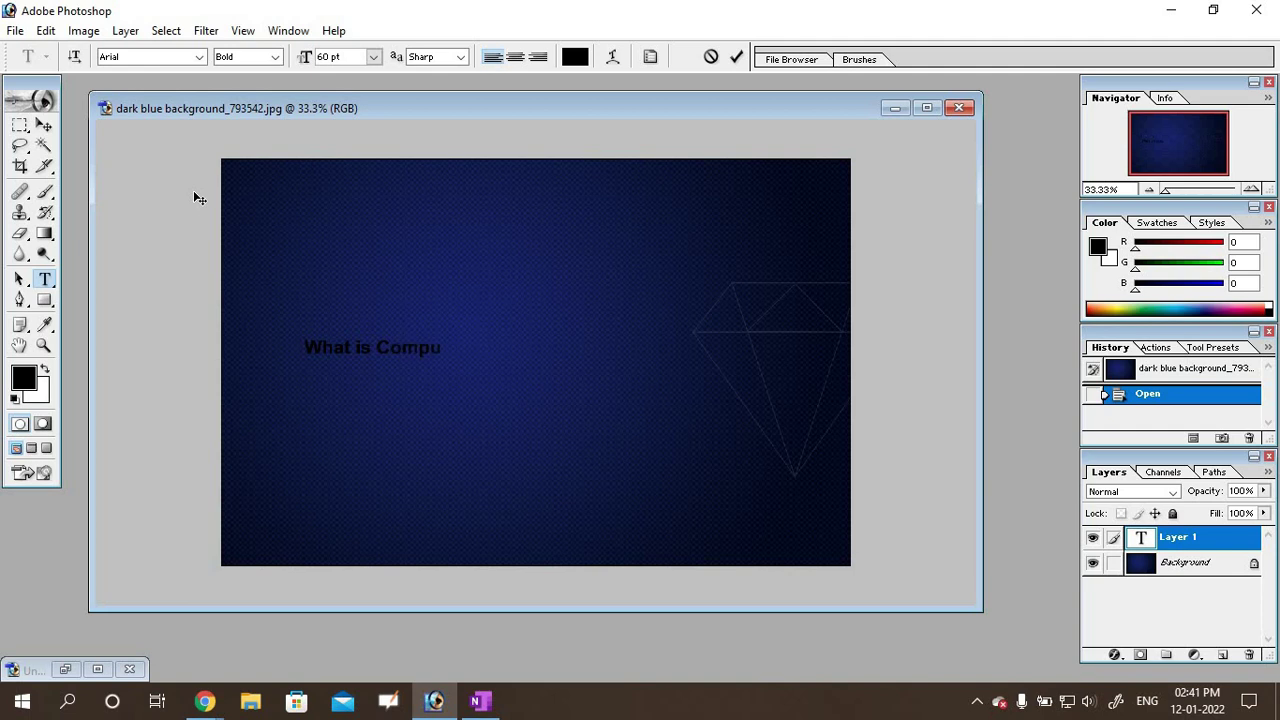
pyautogui.write('ter?')
pyautogui.moveTo(410, 453); pyautogui.dragTo(379, 345)
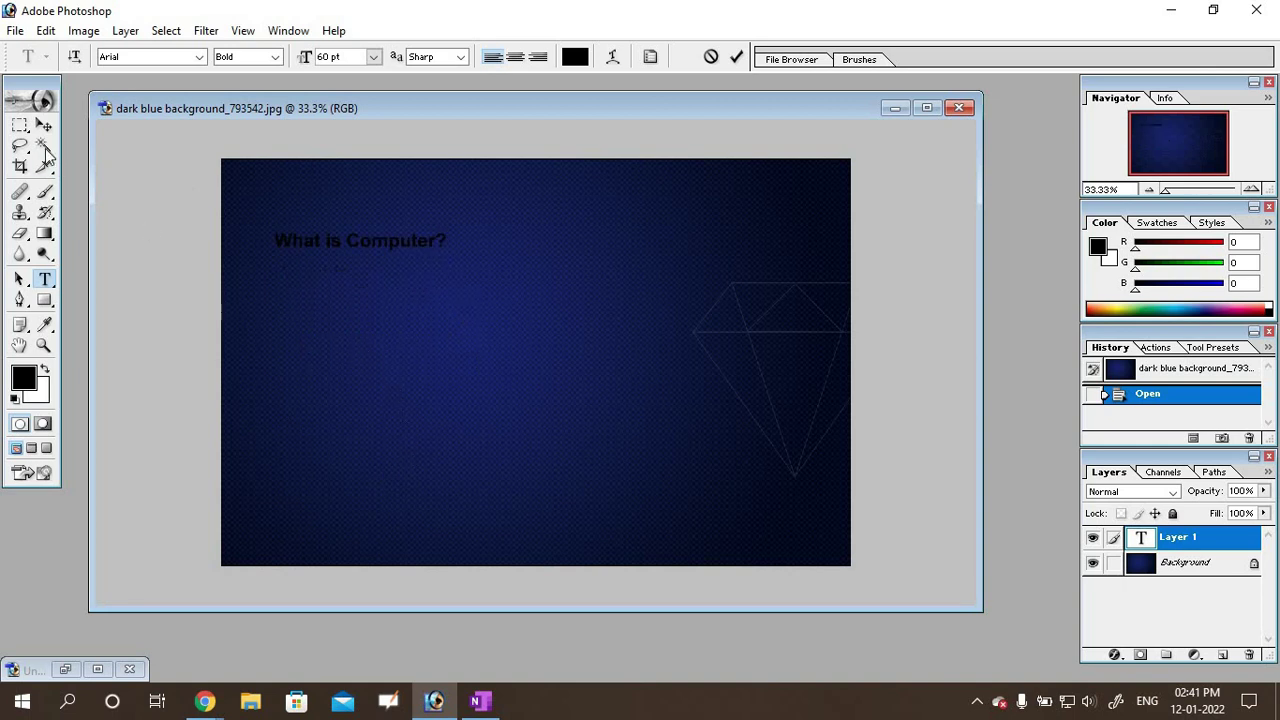
pyautogui.click(44, 125)
# Step: Start a second text block: 'A Computer is an electronics data processing machine which can accept data…', fixing typos
pyautogui.click(45, 281)
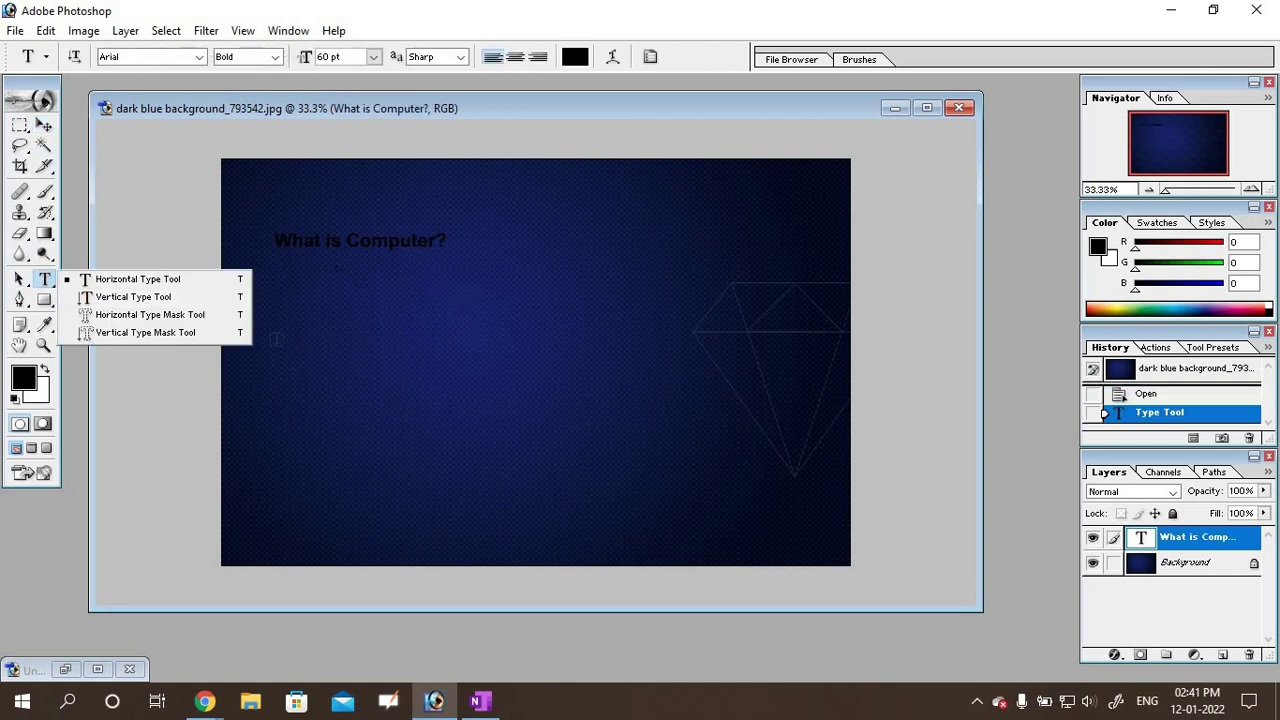
pyautogui.click(286, 307)
pyautogui.write('A C')
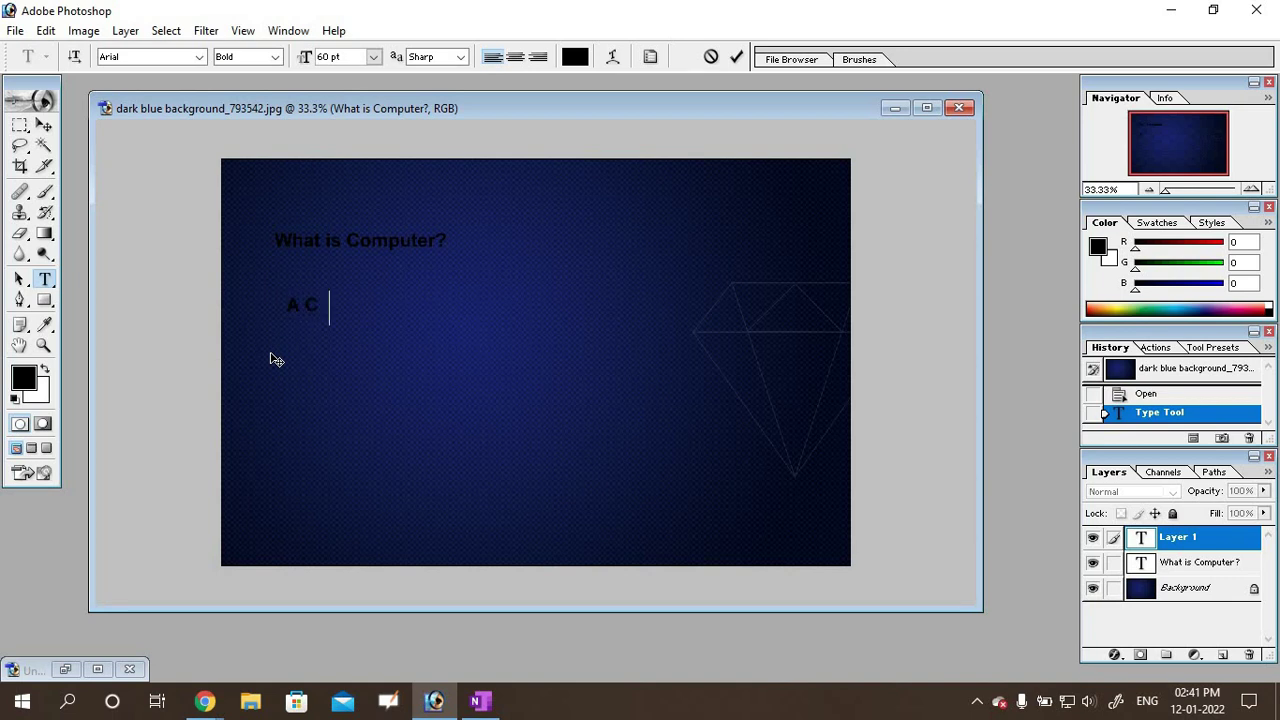
pyautogui.write('ompu')
pyautogui.press('BackSpace')
pyautogui.write('ter is an el')
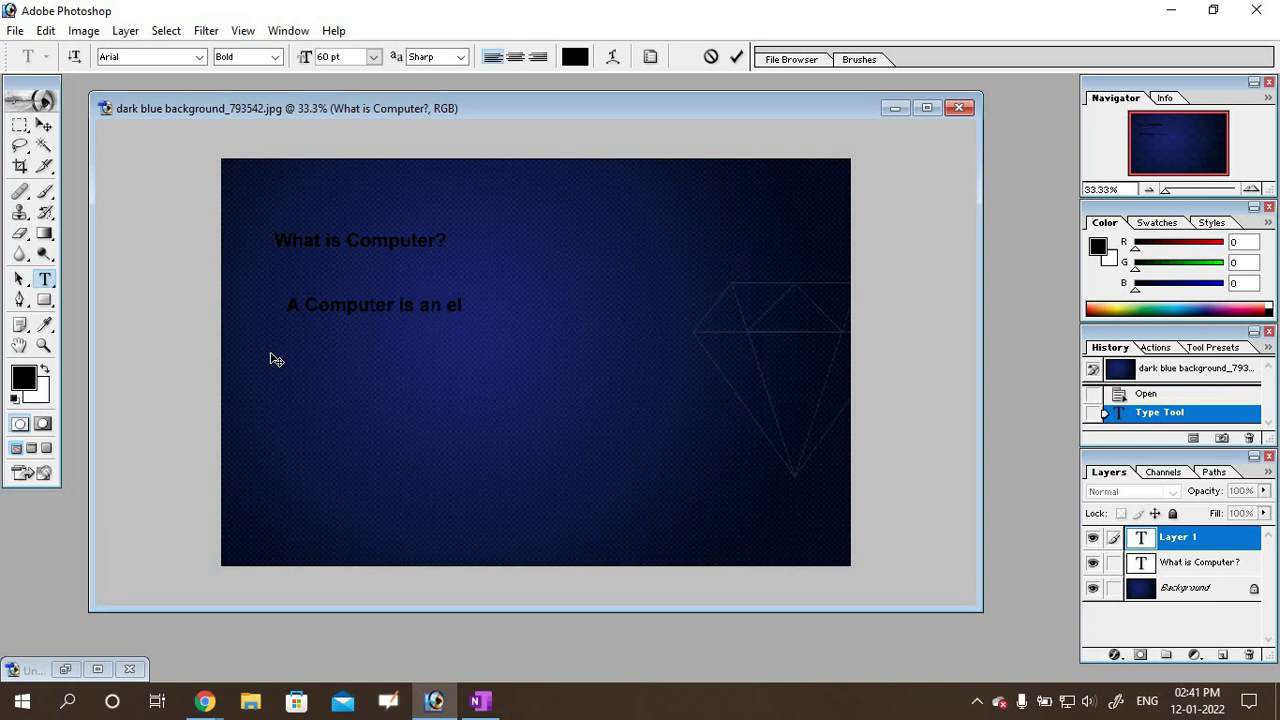
pyautogui.write('ro')
pyautogui.press('BackSpace')
pyautogui.press('BackSpace')
pyautogui.write('nics ')
pyautogui.write('data p')
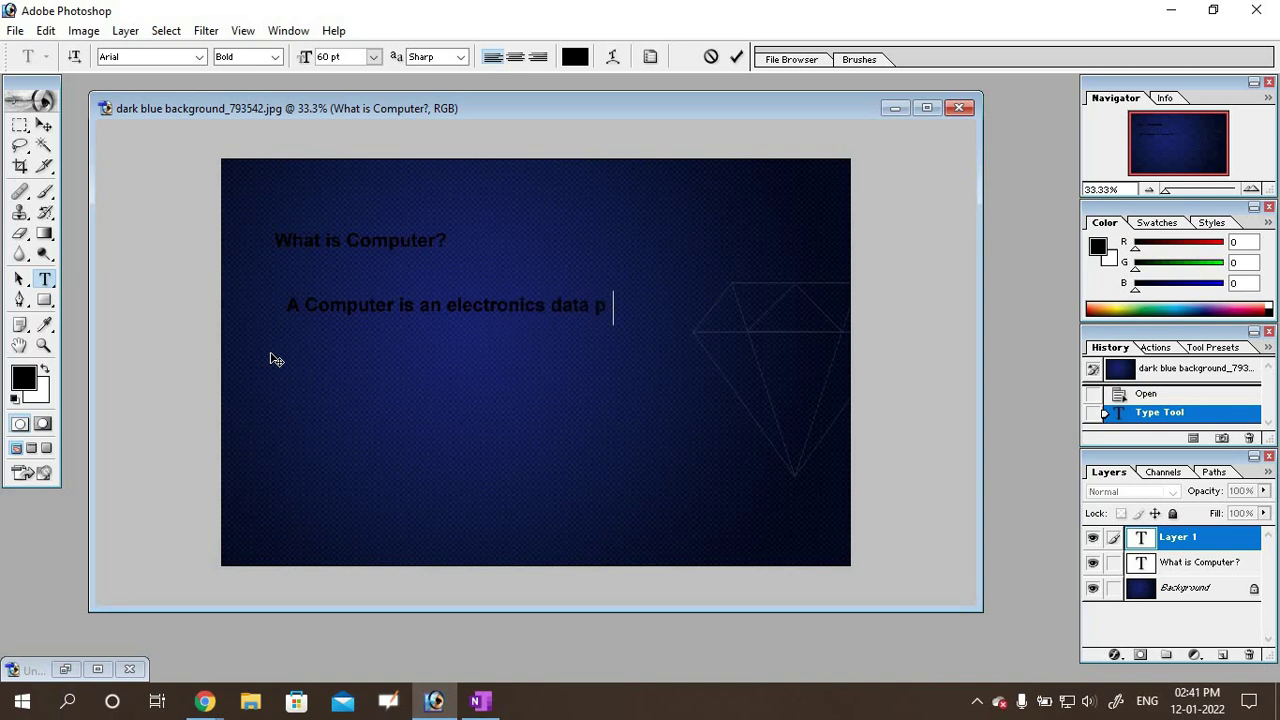
pyautogui.write('ro')
pyautogui.write('ssing')
pyautogui.write('hi')
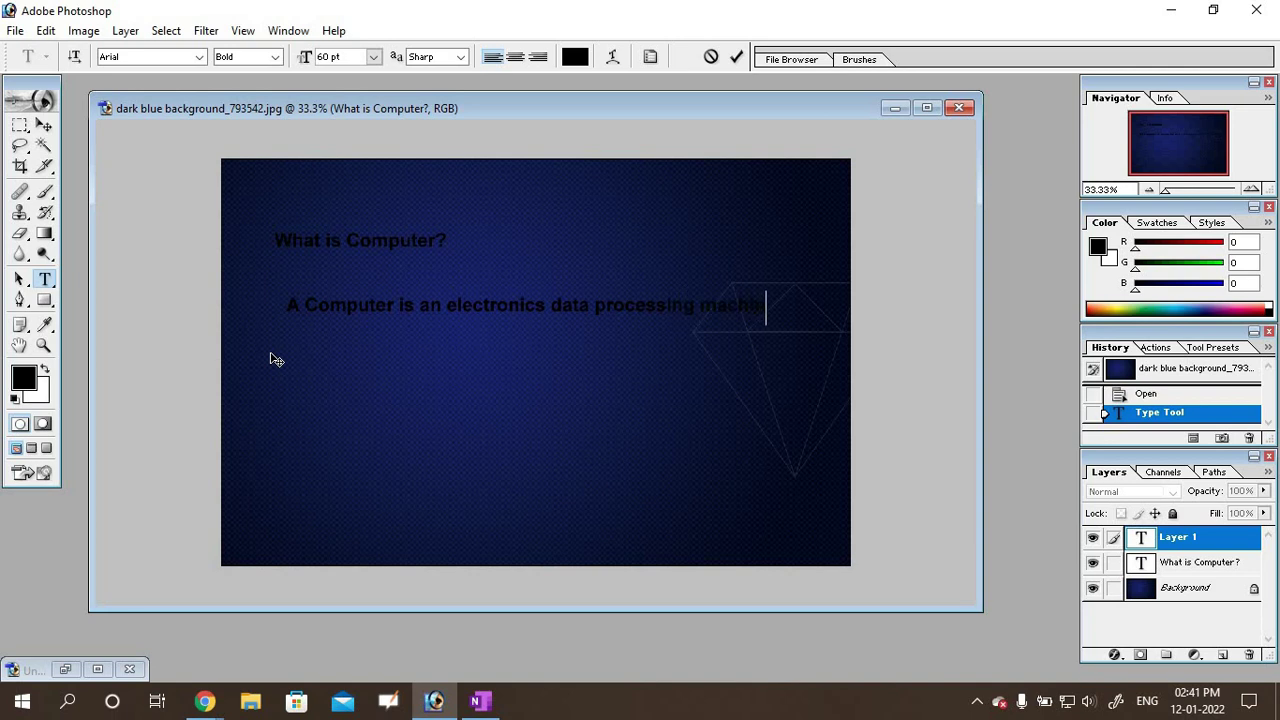
pyautogui.write('n')
pyautogui.write('wha')
pyautogui.write('ic')
pyautogui.write('can')
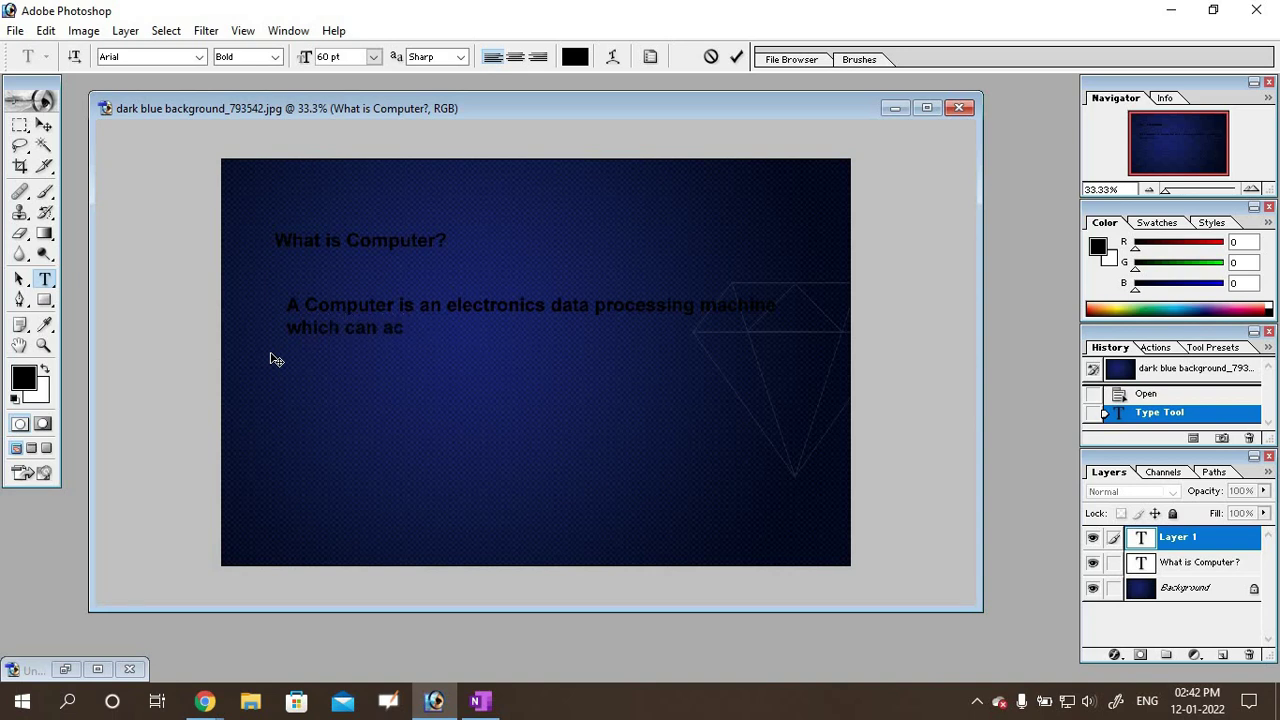
pyautogui.write('cepy')
pyautogui.press('BackSpace')
pyautogui.write('t da')
pyautogui.press('BackSpace')
pyautogui.press('BackSpace')
# Step: Continue with 'or instruction from input device, process them through CPU… through output device'
pyautogui.write('ata')
pyautogui.write(' or ')
pyautogui.write('instru')
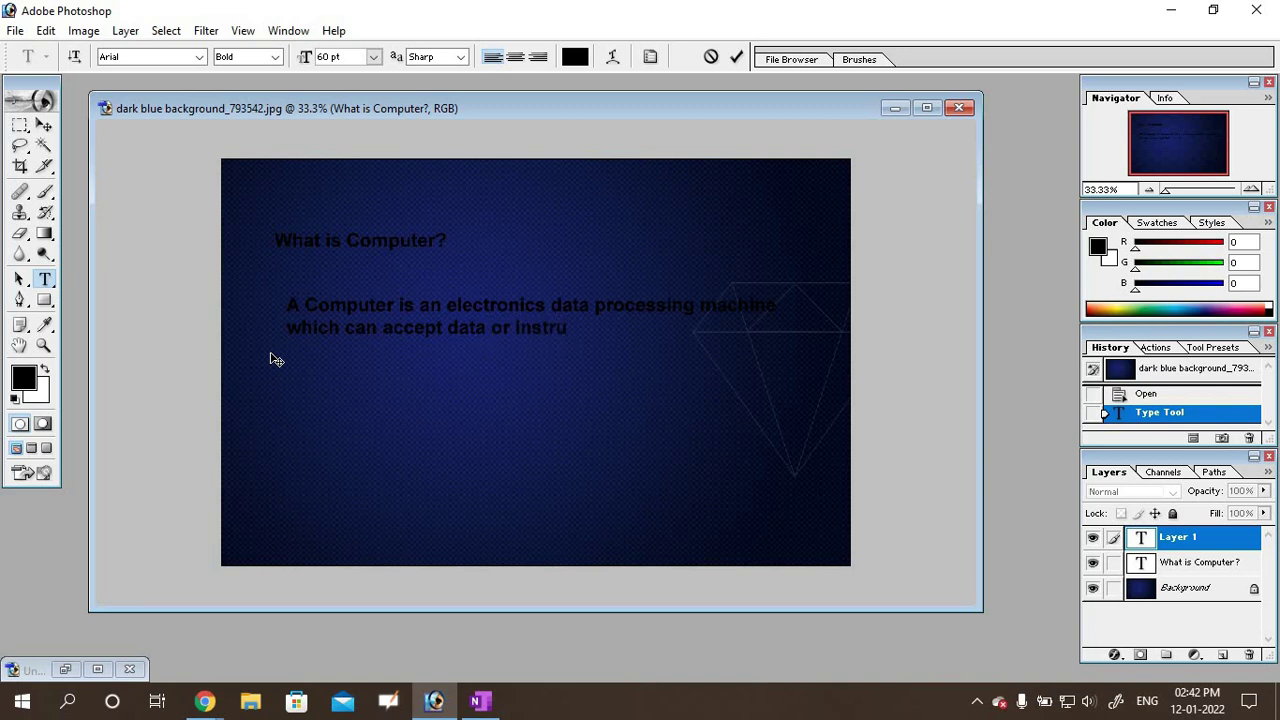
pyautogui.write('ction from i')
pyautogui.write('nput ')
pyautogui.write('device and')
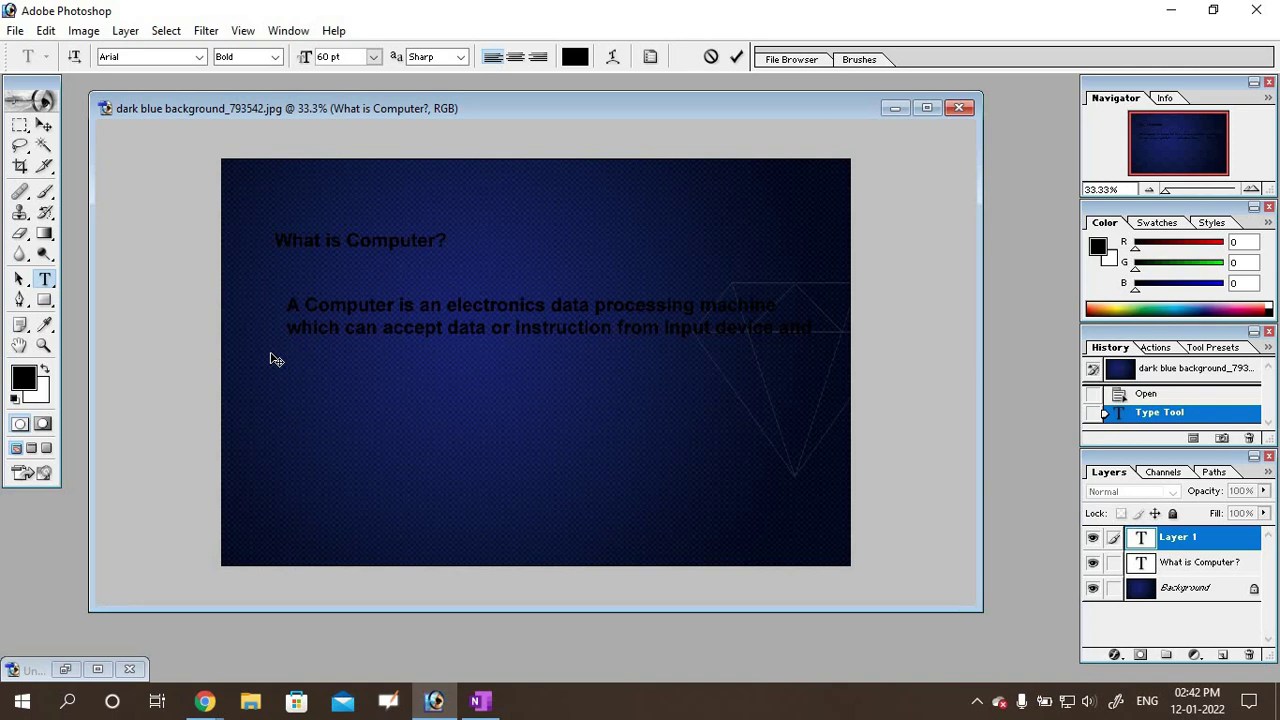
pyautogui.write('proce')
pyautogui.write('ss th')
pyautogui.write('em through ')
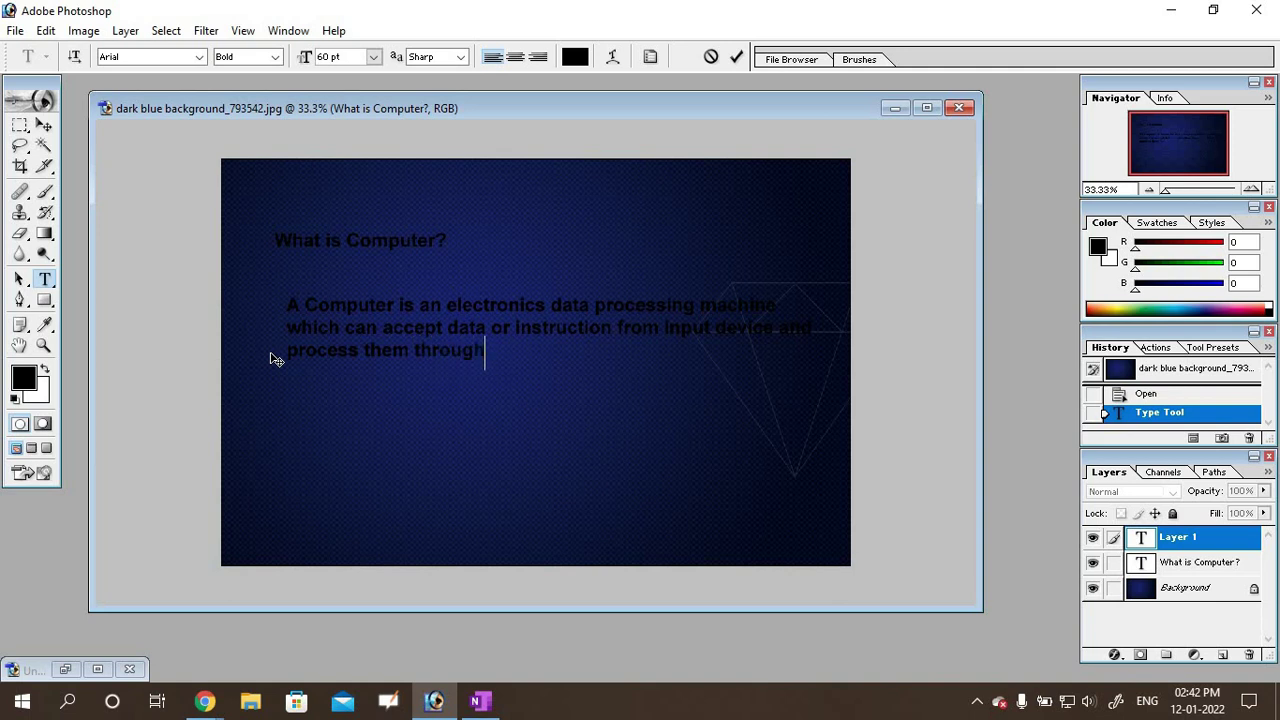
pyautogui.write('c')
pyautogui.press('BackSpace')
pyautogui.write('pu ')
pyautogui.write('and give')
pyautogui.write(' the ')
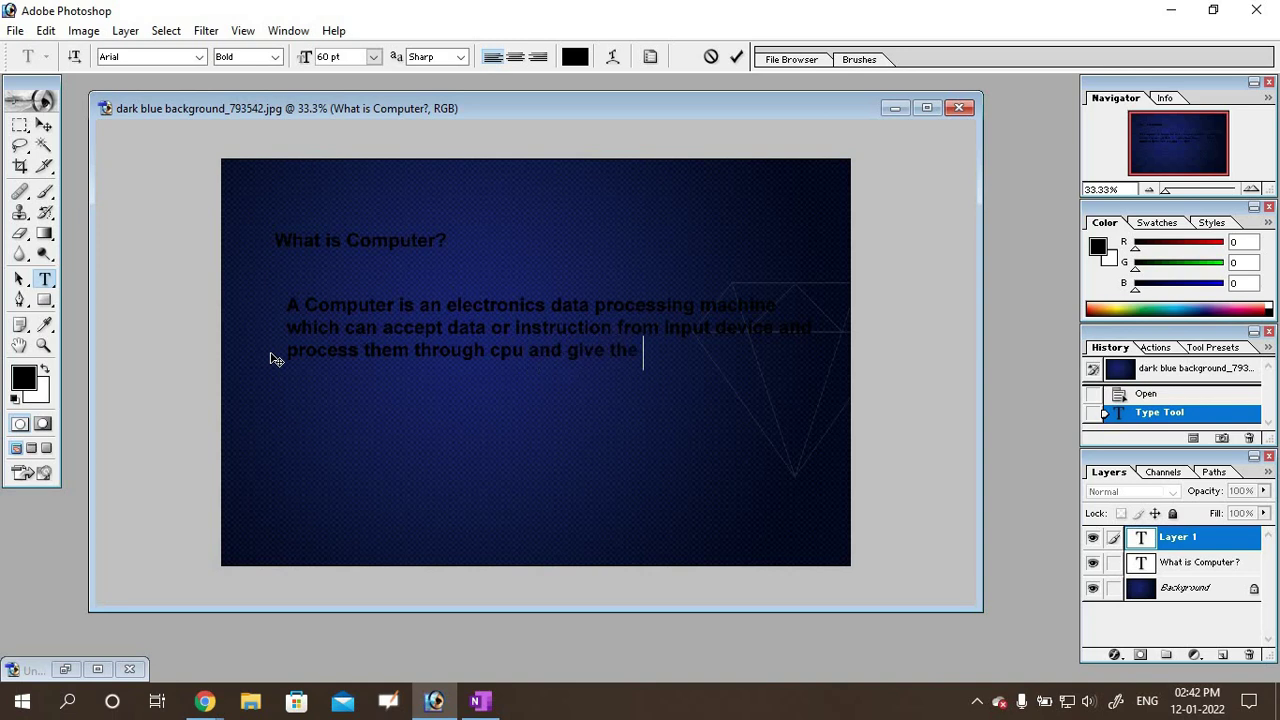
pyautogui.write('rec')
pyautogui.write('ult')
pyautogui.write(' of the')
pyautogui.write('process ')
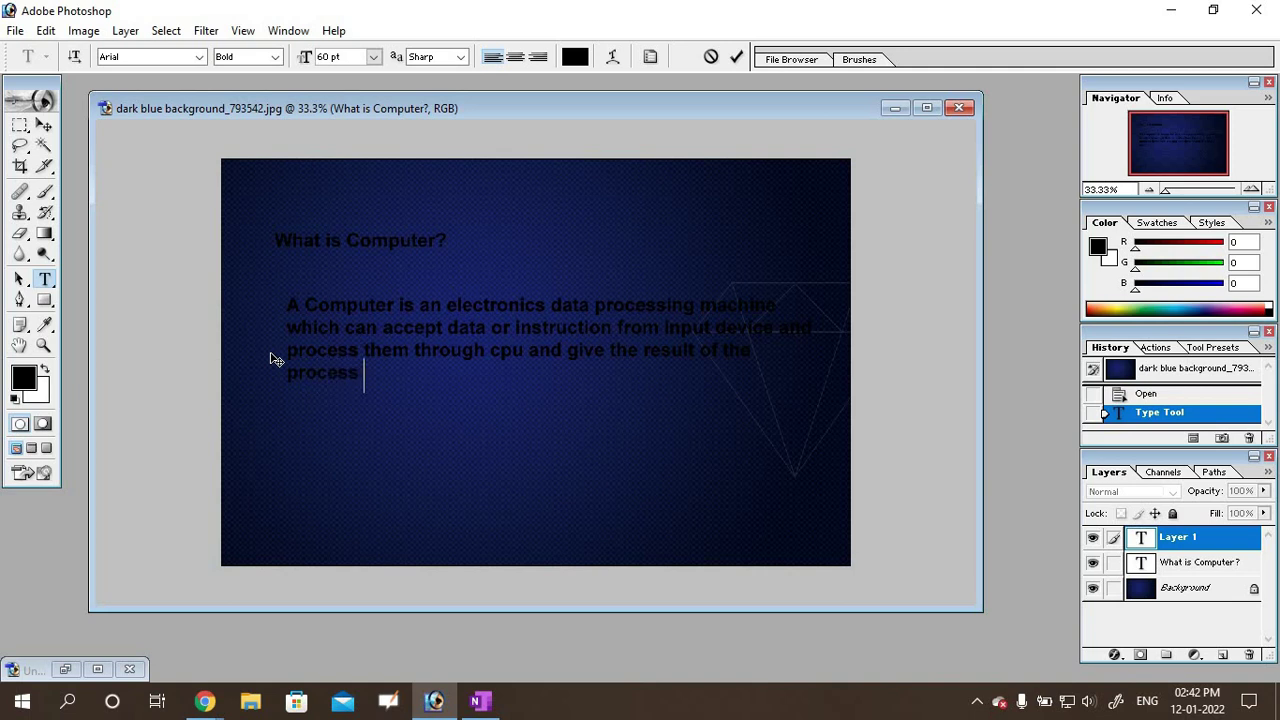
pyautogui.write('ing throug')
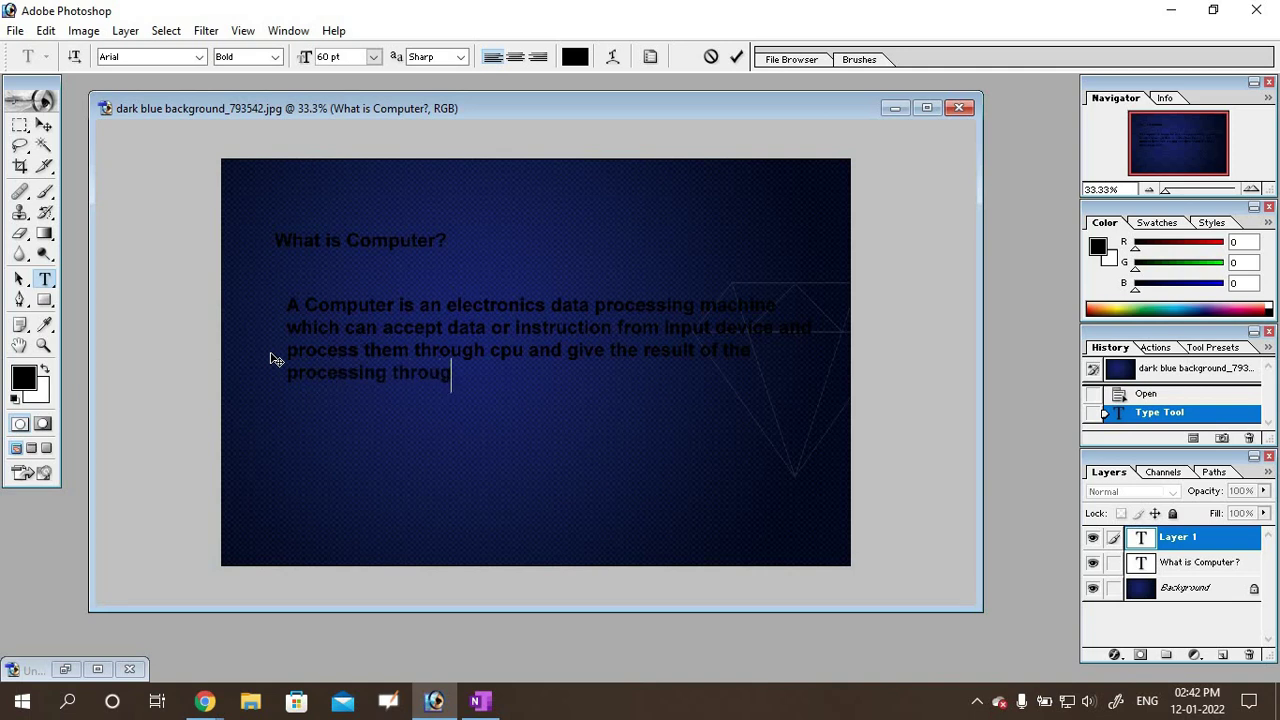
pyautogui.write('out')
pyautogui.write('put')
pyautogui.write(' device.')
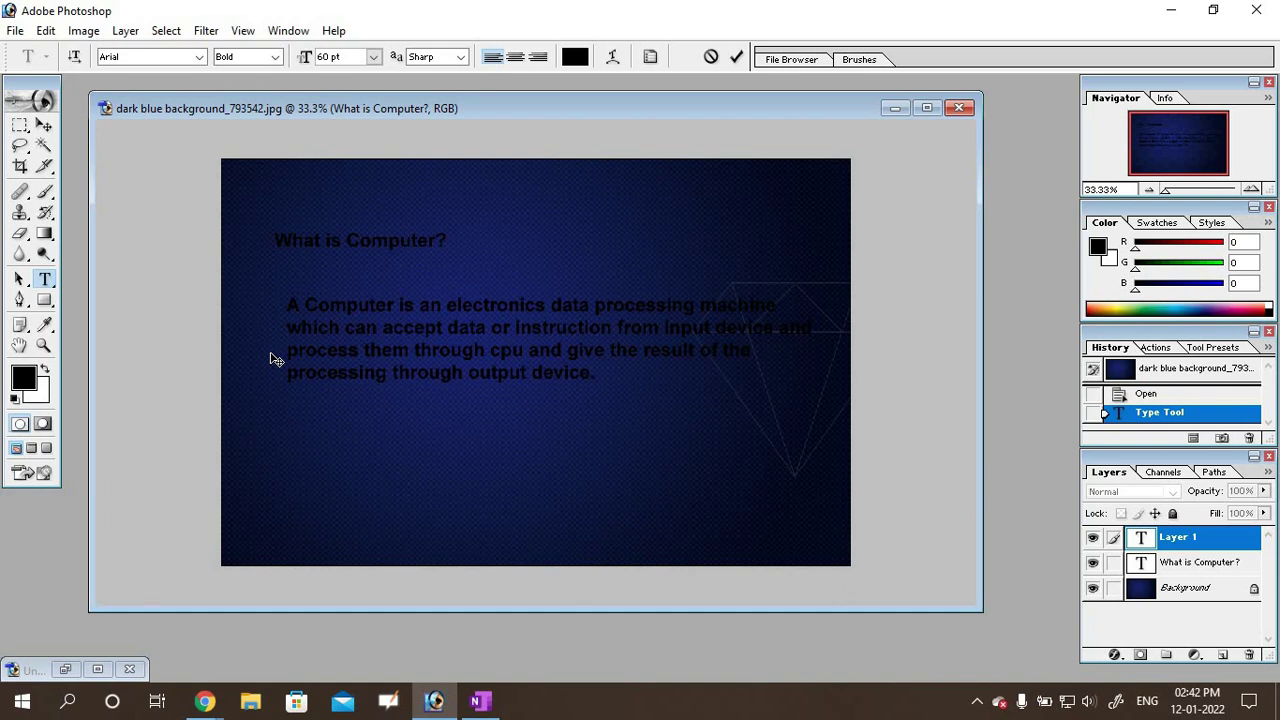
# Step: Make the paragraph Regular weight and white, then shift it slightly left and down
pyautogui.hotkey('ctrl', 'a')
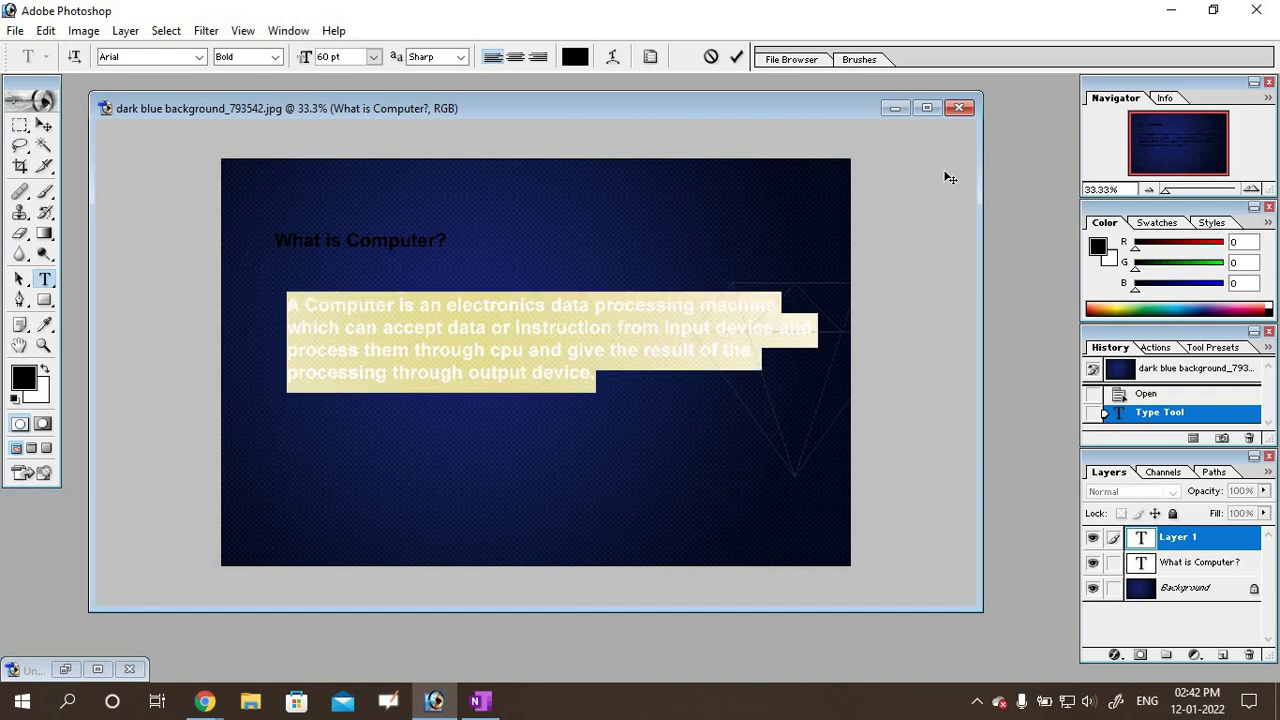
pyautogui.click(278, 57)
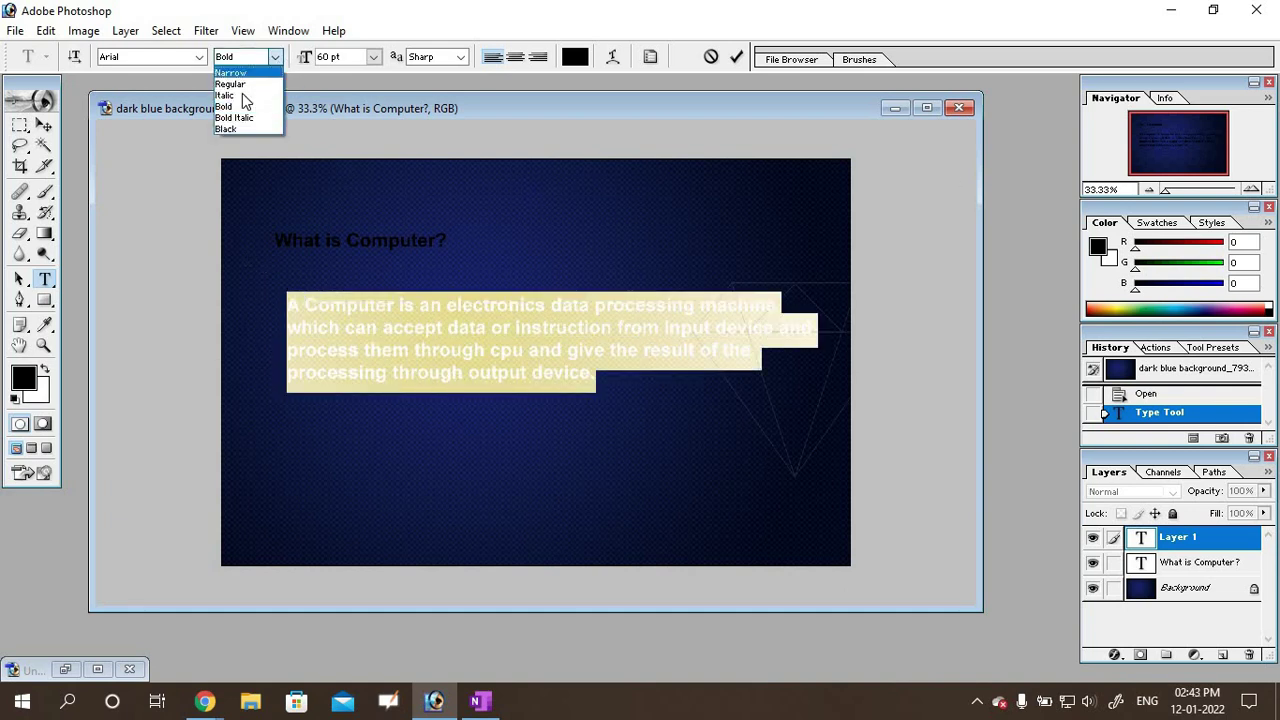
pyautogui.click(260, 85)
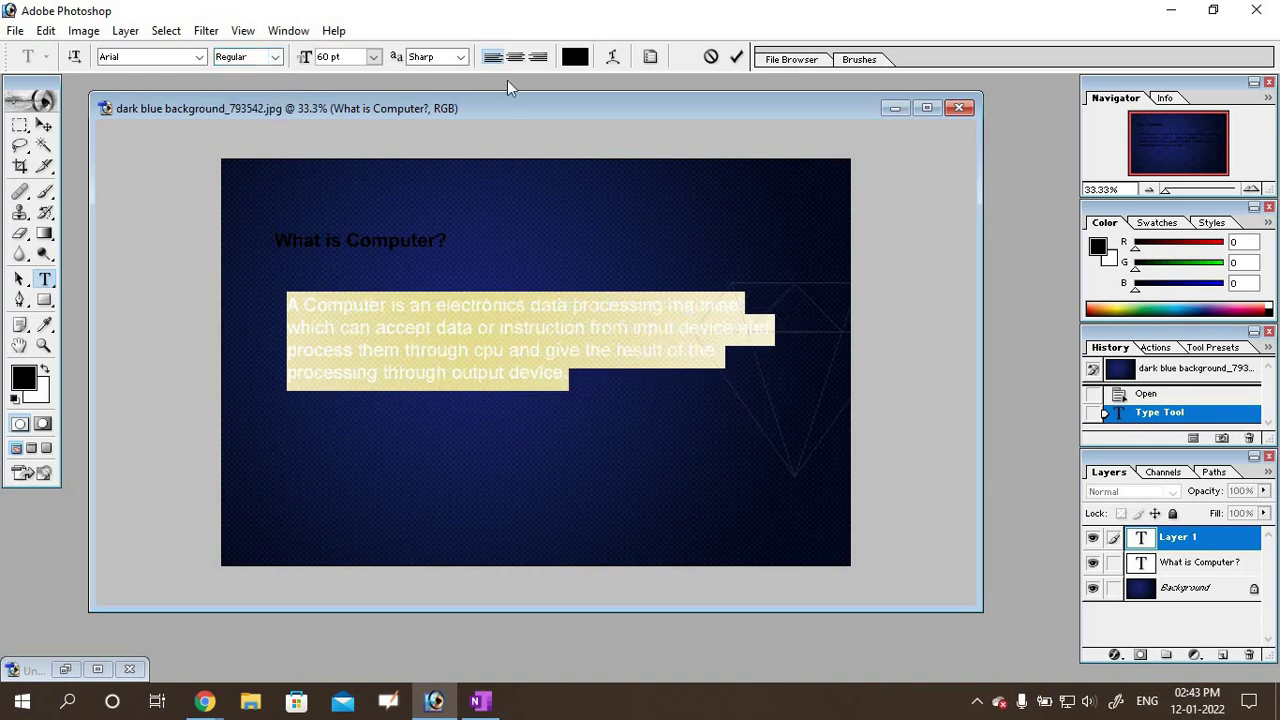
pyautogui.click(570, 56)
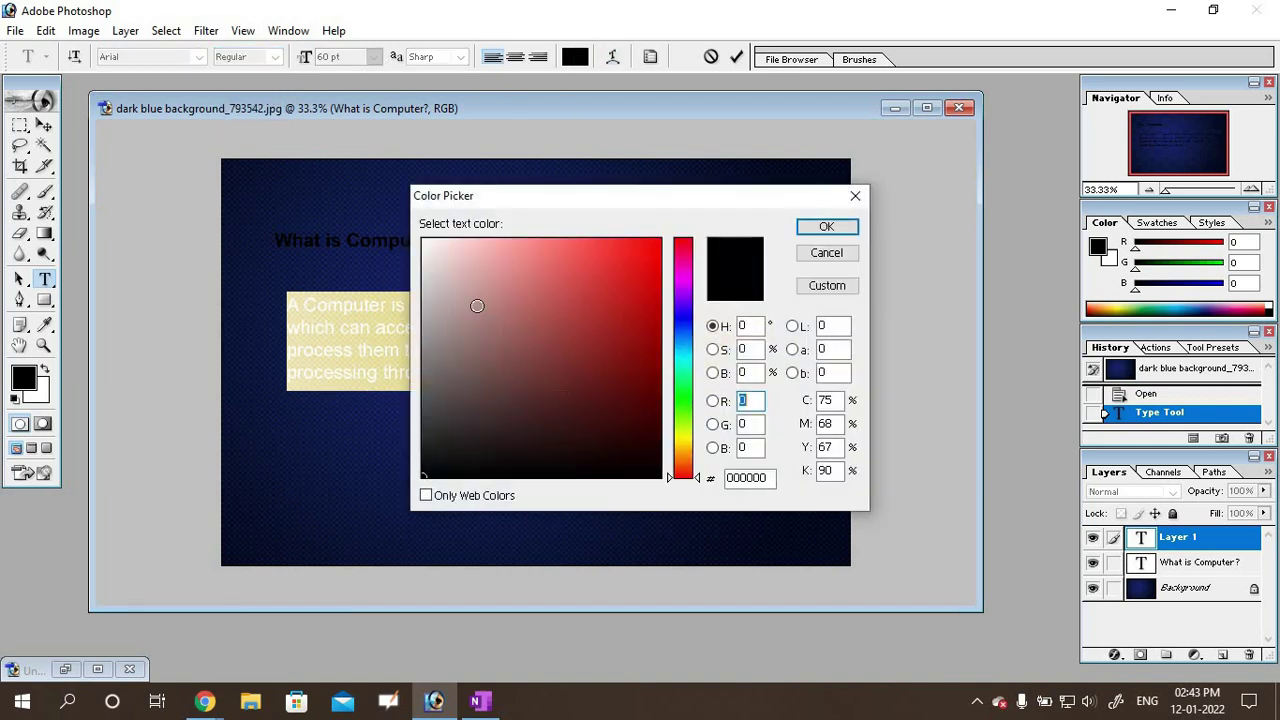
pyautogui.moveTo(452, 272); pyautogui.dragTo(422, 241)
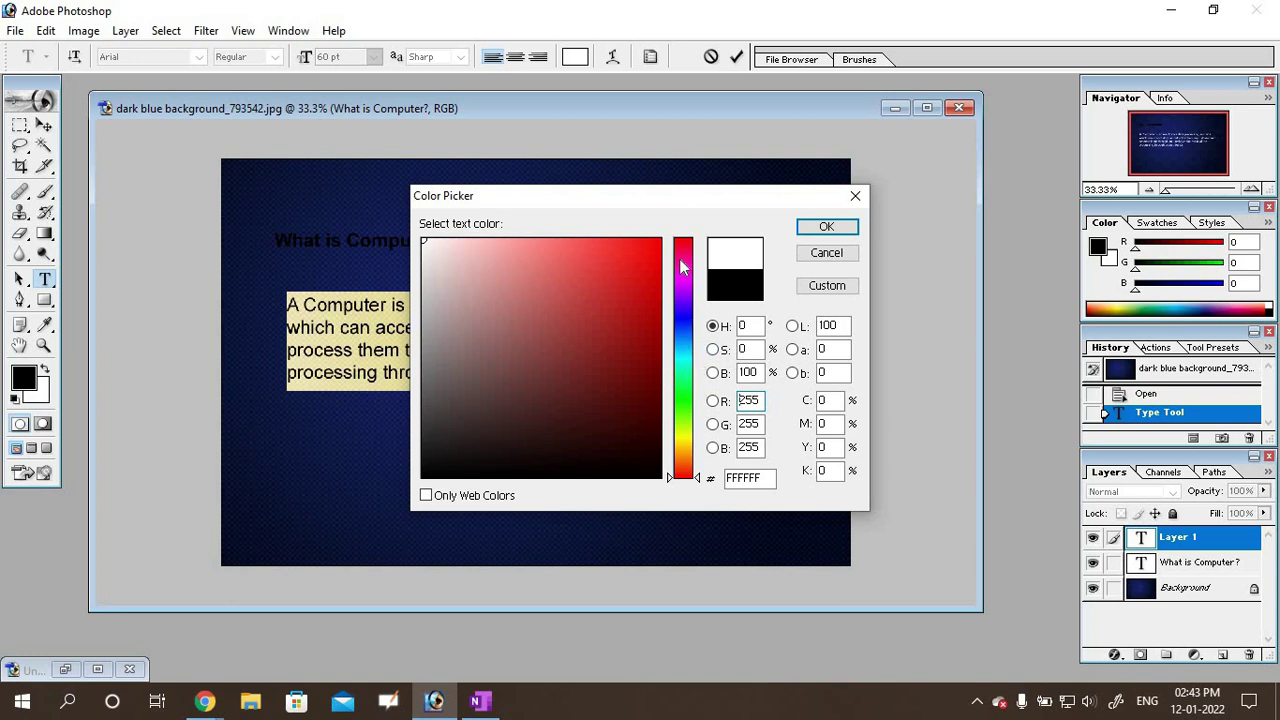
pyautogui.click(826, 226)
pyautogui.click(461, 338)
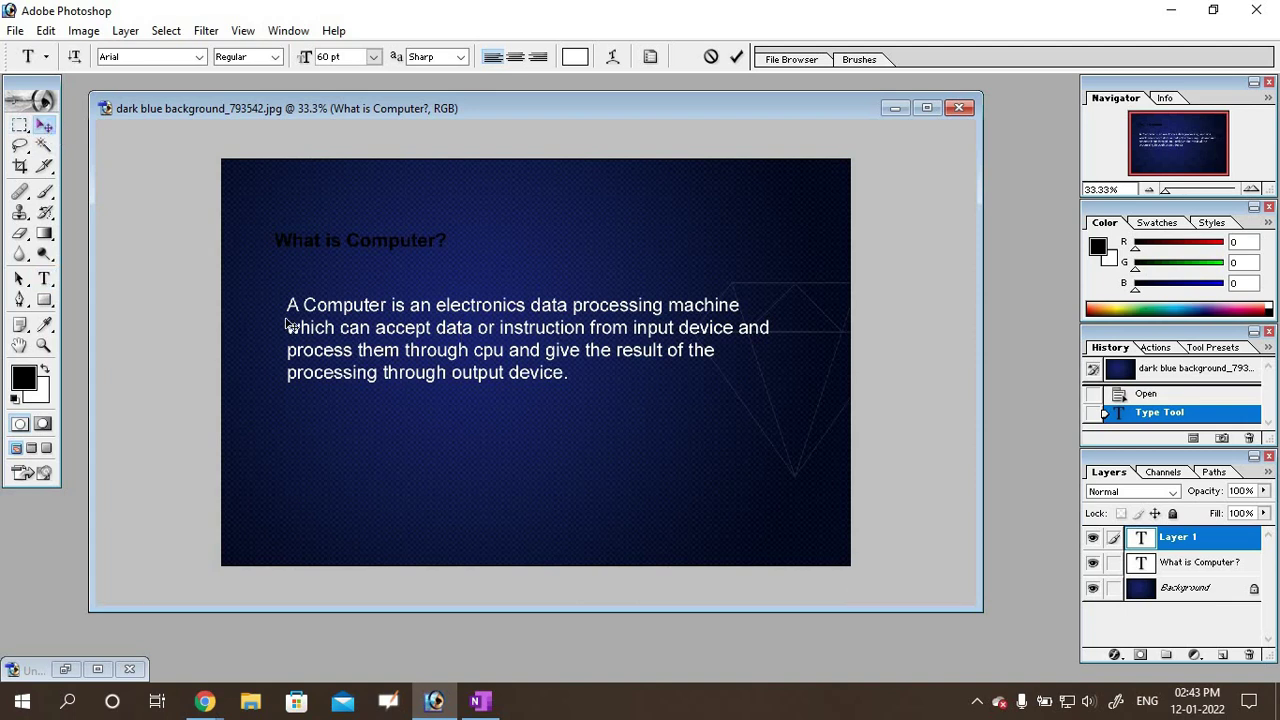
pyautogui.click(44, 125)
pyautogui.moveTo(475, 367); pyautogui.dragTo(458, 372)
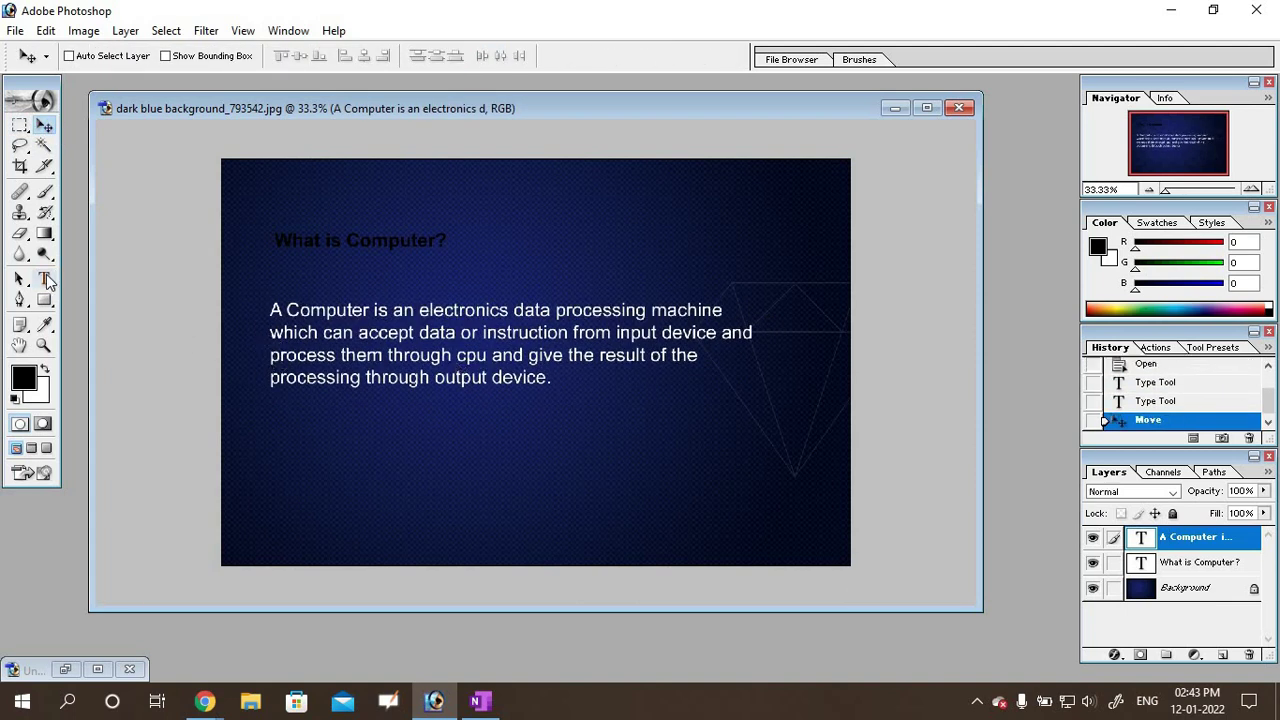
# Step: Recolour the paragraph text to pure red FF0000
pyautogui.click(44, 279)
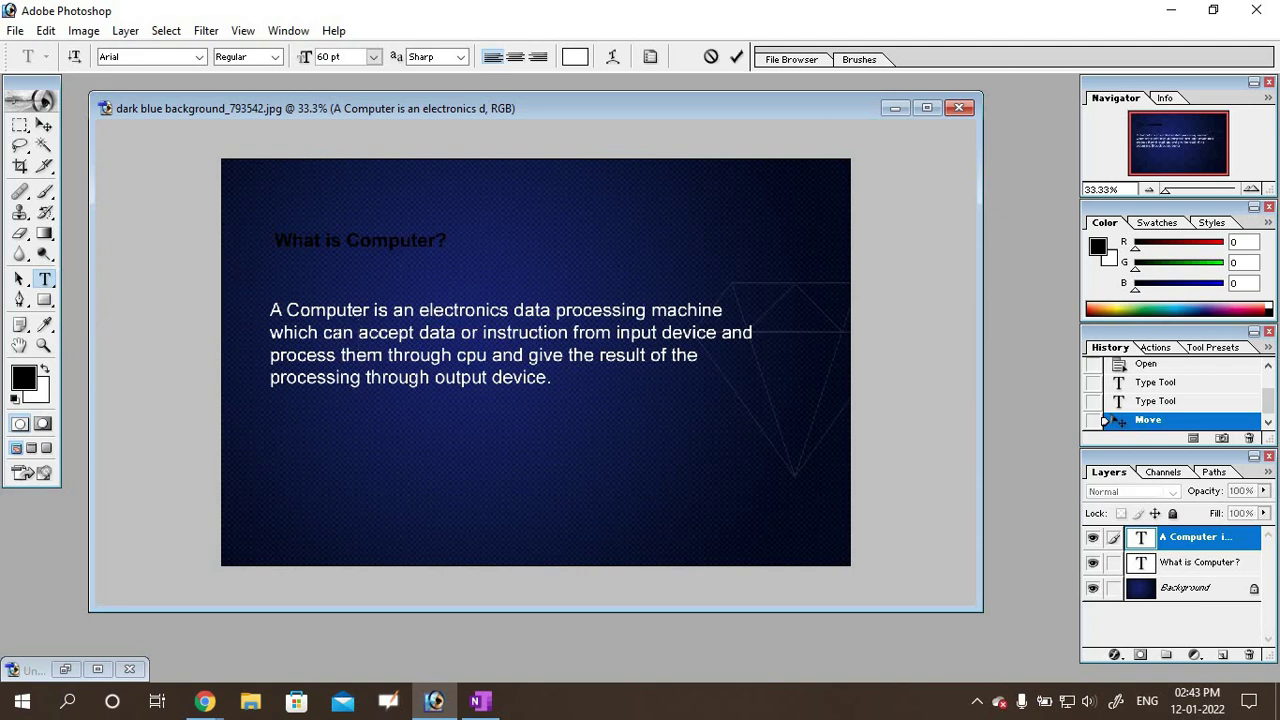
pyautogui.moveTo(271, 310)
pyautogui.mouseDown()
pyautogui.moveTo(503, 380)
pyautogui.moveTo(570, 368)
pyautogui.mouseUp()
pyautogui.click(575, 56)
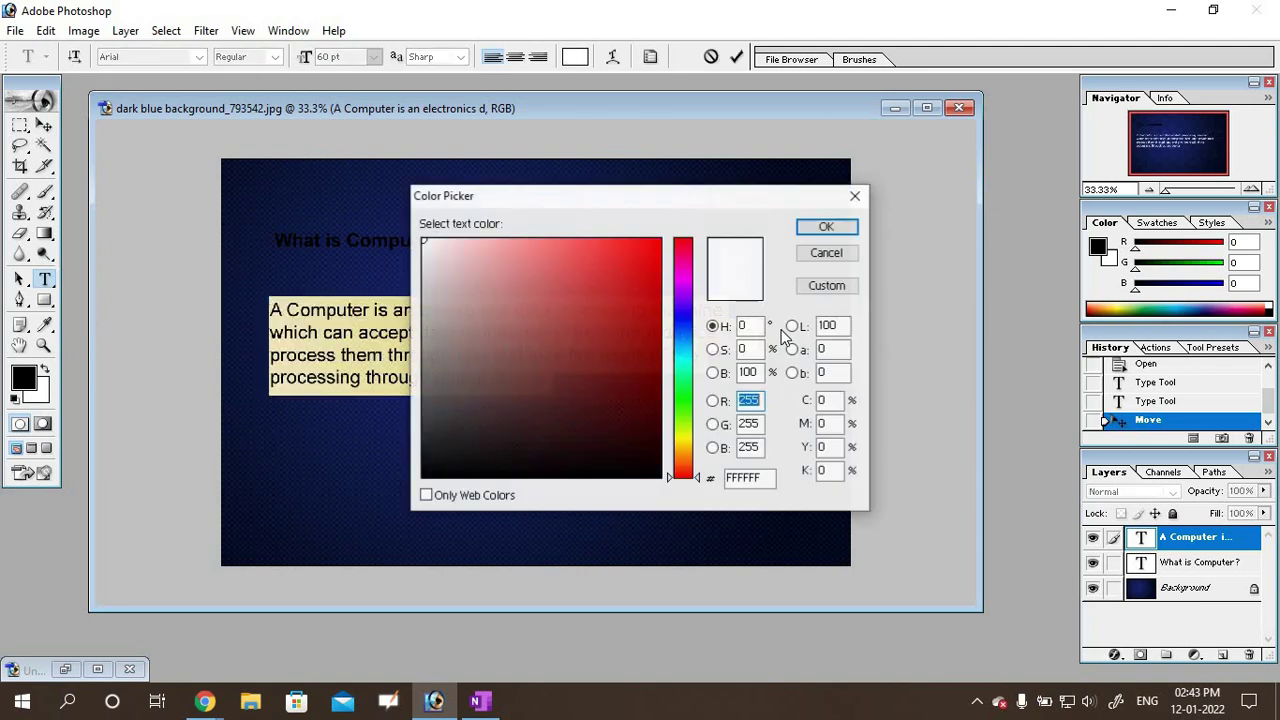
pyautogui.click(660, 240)
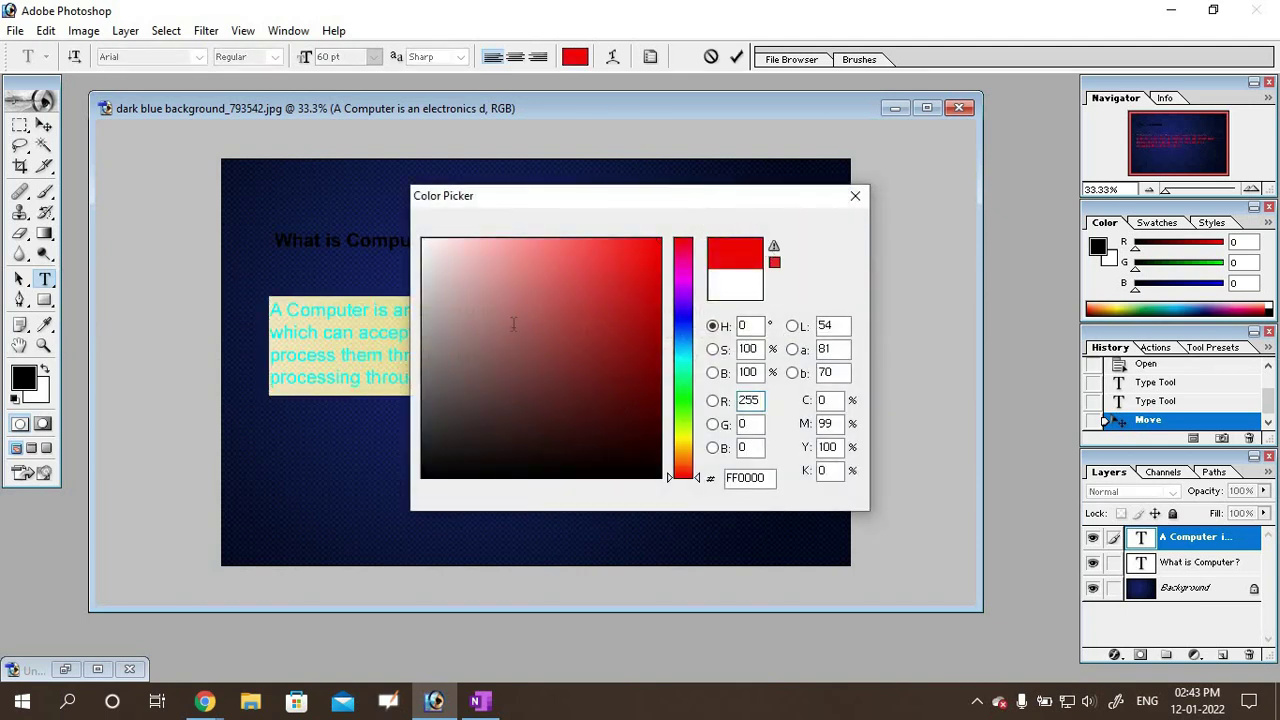
pyautogui.click(826, 226)
pyautogui.click(500, 338)
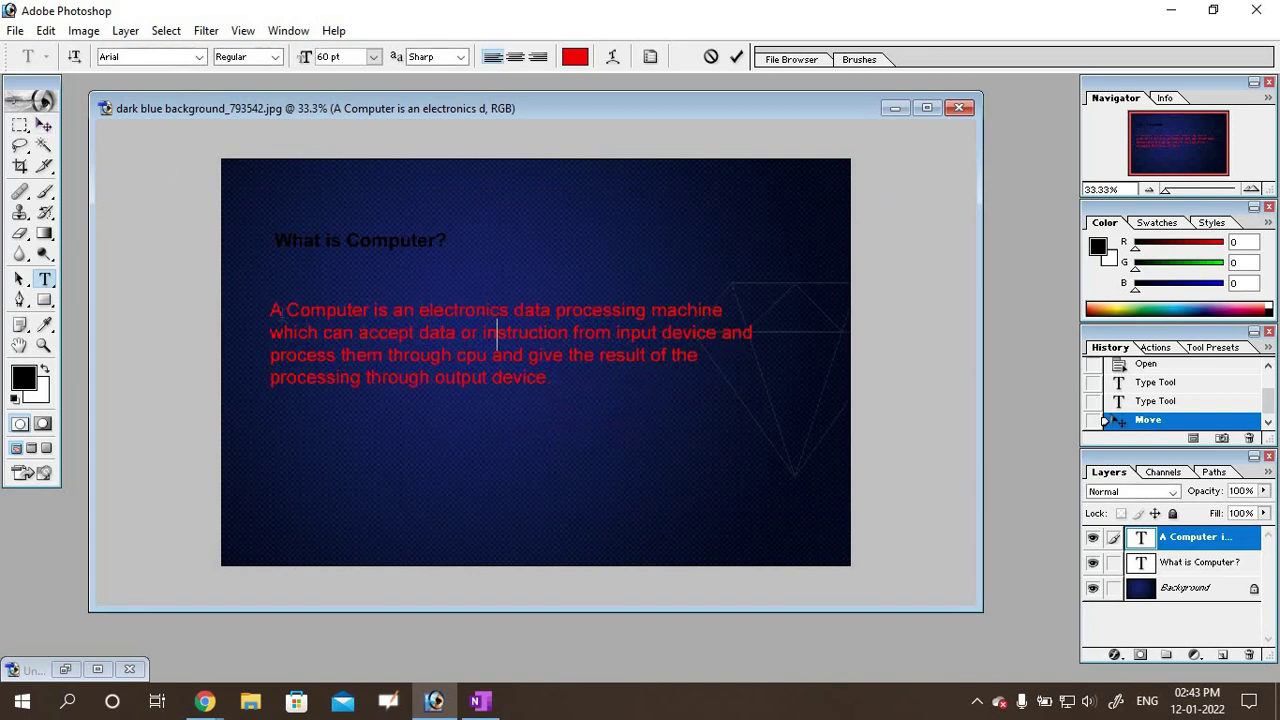
# Step: Set the whole paragraph to Bold and commit the text edits
pyautogui.hotkey('ctrl', 'a')
pyautogui.click(265, 60)
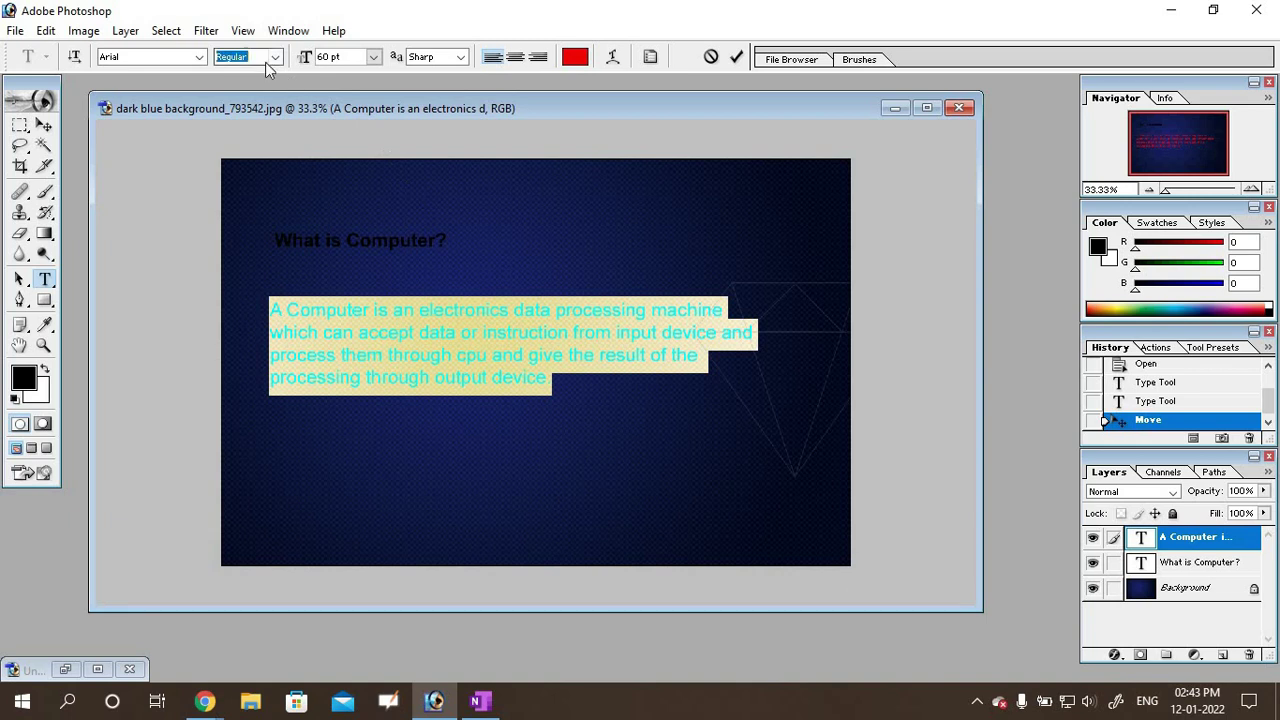
pyautogui.click(278, 60)
pyautogui.click(240, 108)
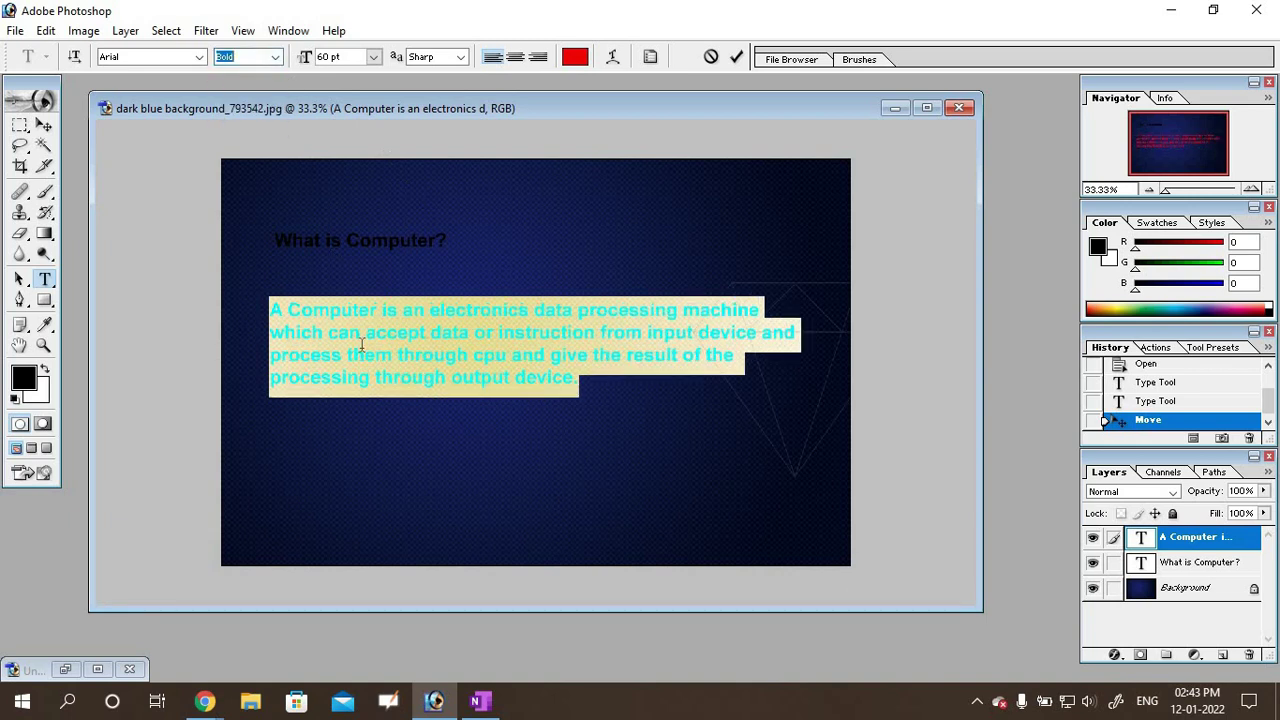
pyautogui.click(44, 124)
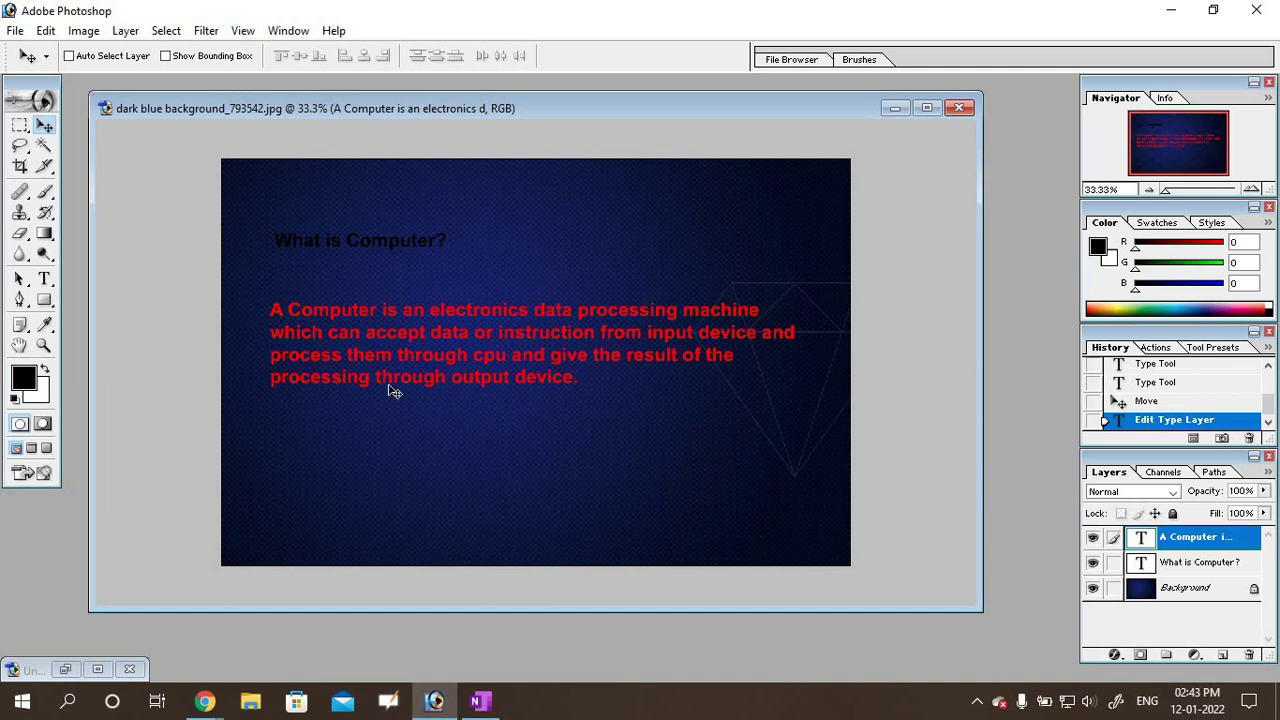
pyautogui.click(1113, 655)
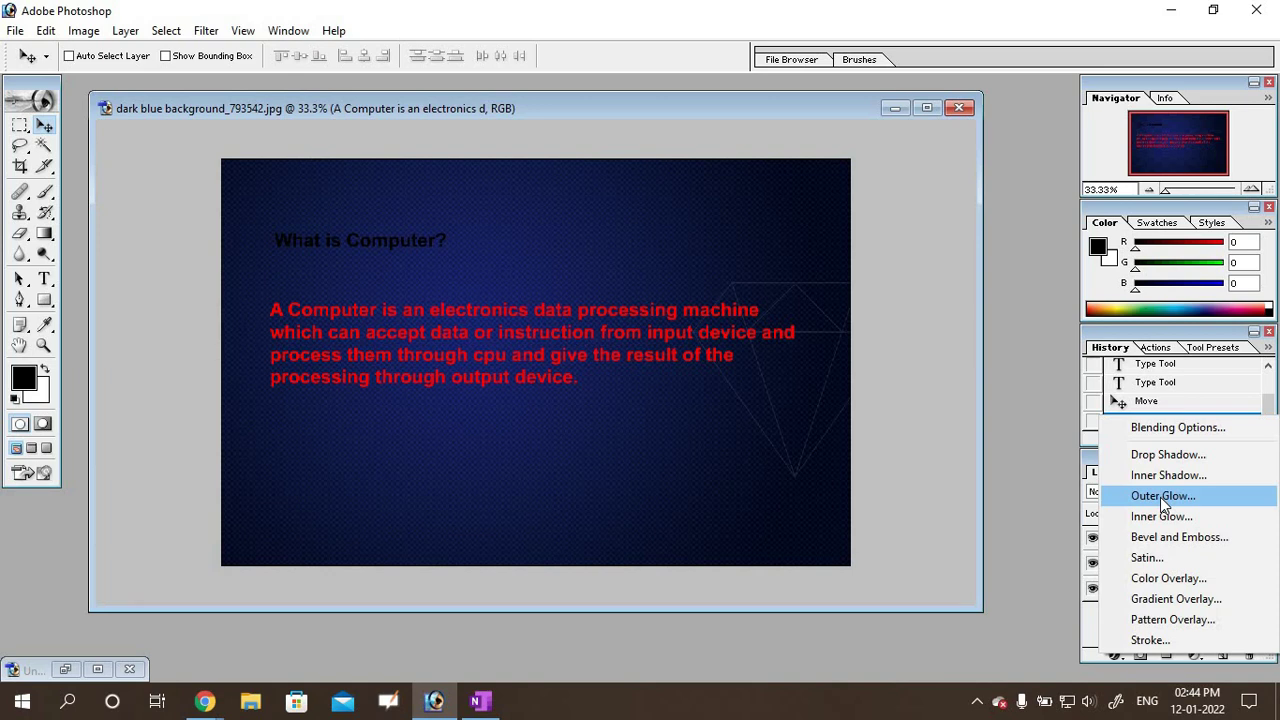
# Step: Apply an Outer Glow to the red paragraph with 99% opacity and 29 px size
pyautogui.click(1160, 497)
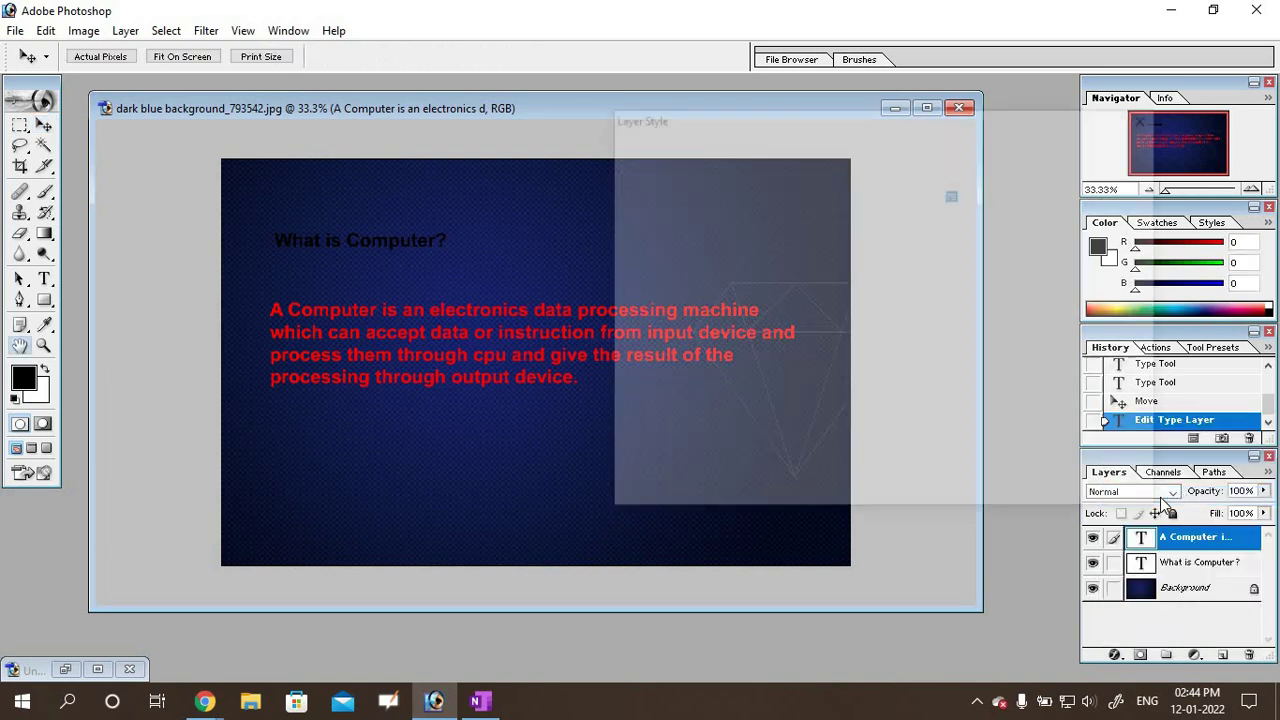
pyautogui.moveTo(828, 126)
pyautogui.mouseDown()
pyautogui.moveTo(640, 389)
pyautogui.moveTo(508, 406)
pyautogui.mouseUp()
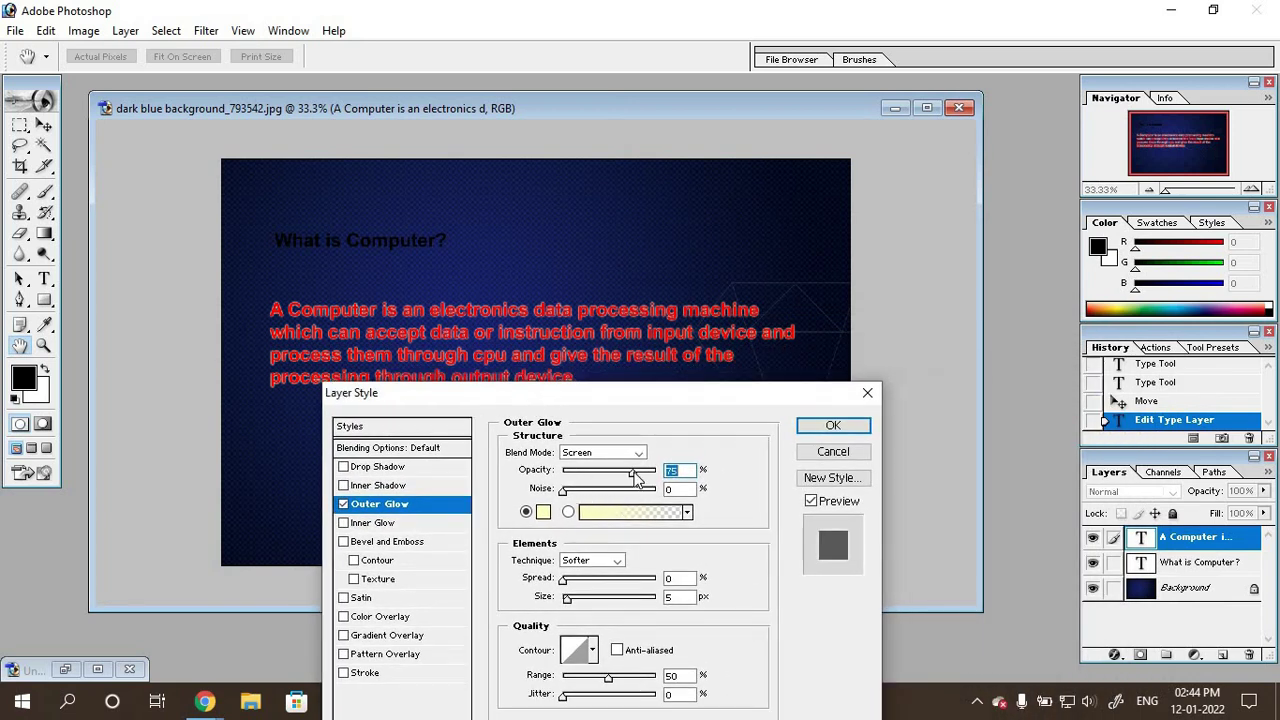
pyautogui.moveTo(632, 471); pyautogui.dragTo(656, 471)
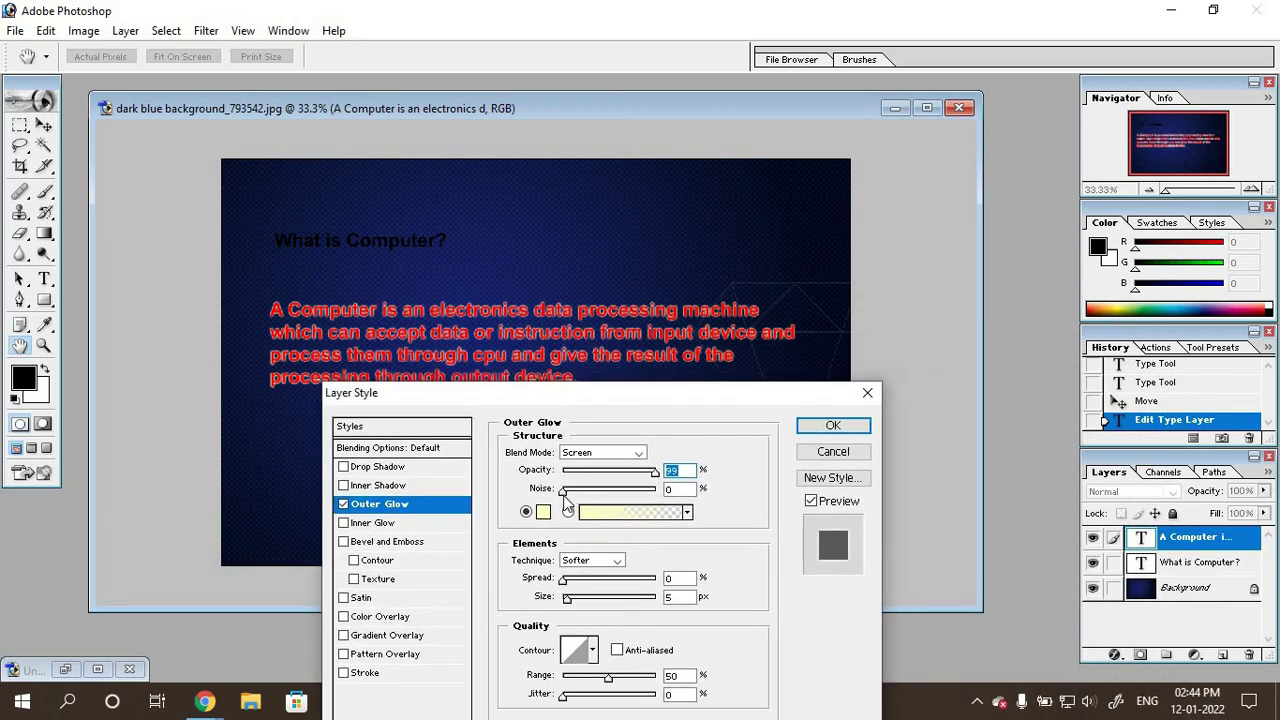
pyautogui.moveTo(573, 600); pyautogui.dragTo(577, 582)
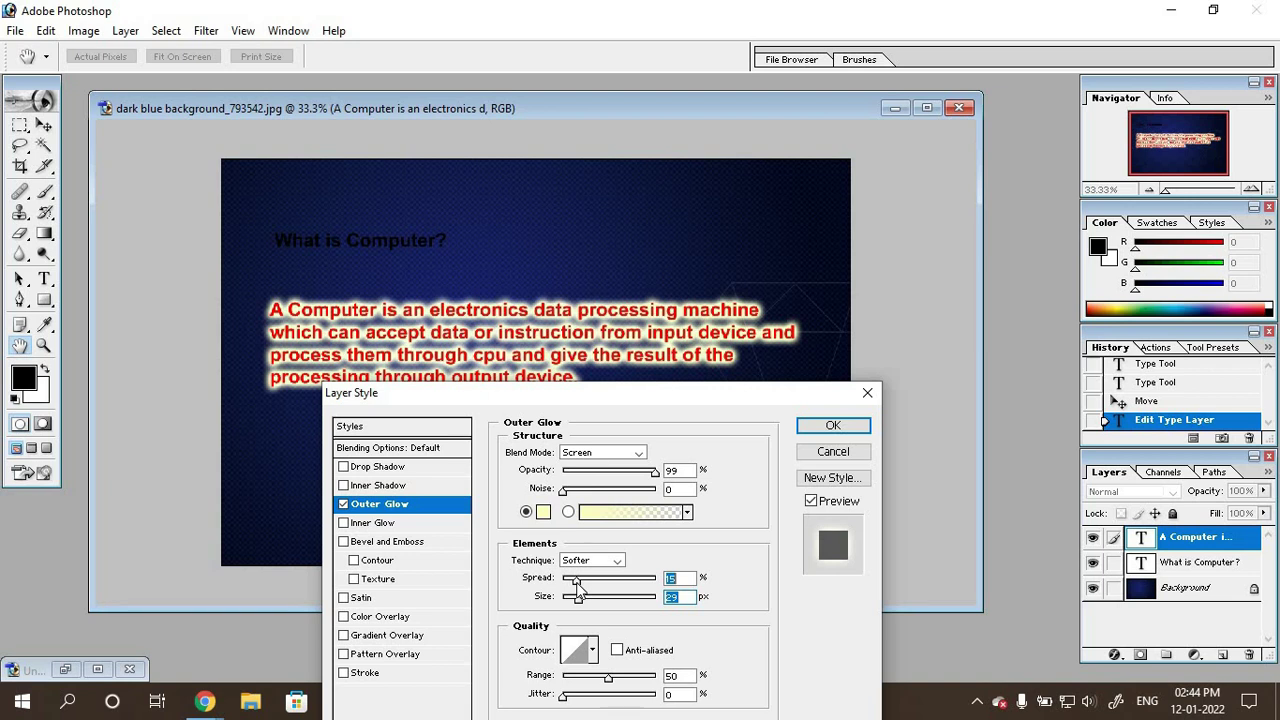
pyautogui.moveTo(710, 400); pyautogui.dragTo(1017, 406)
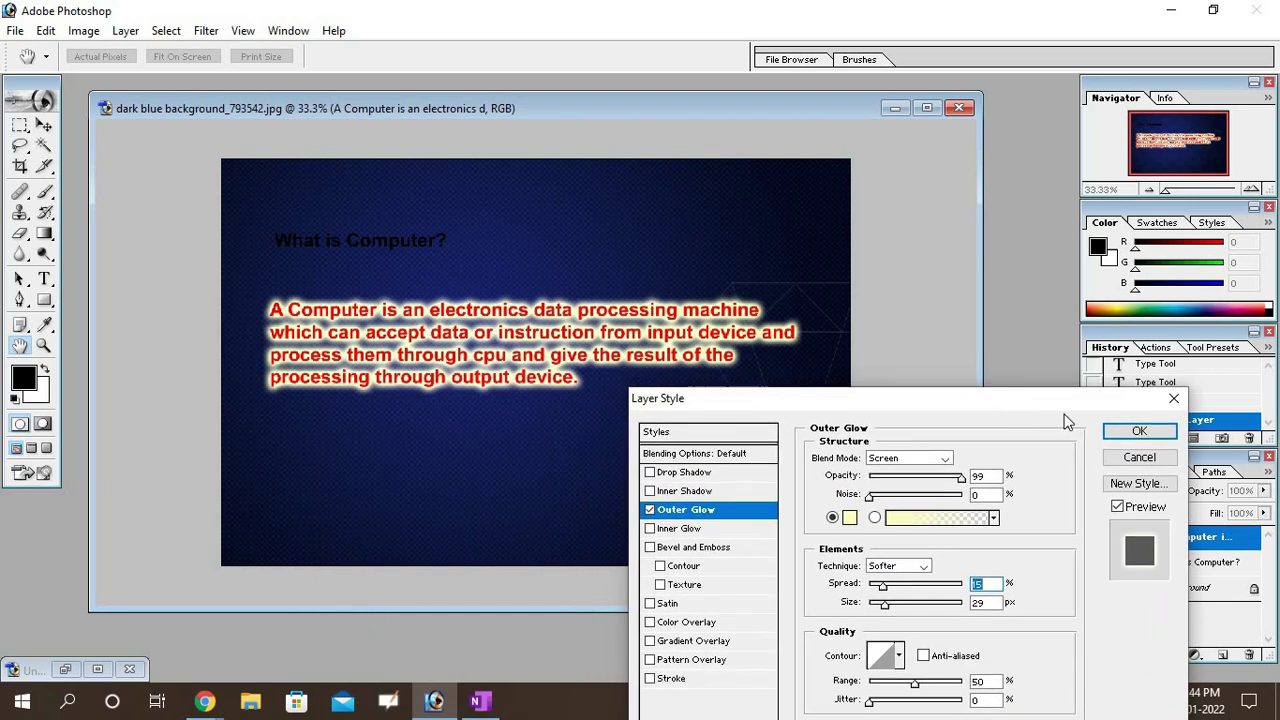
pyautogui.click(1113, 433)
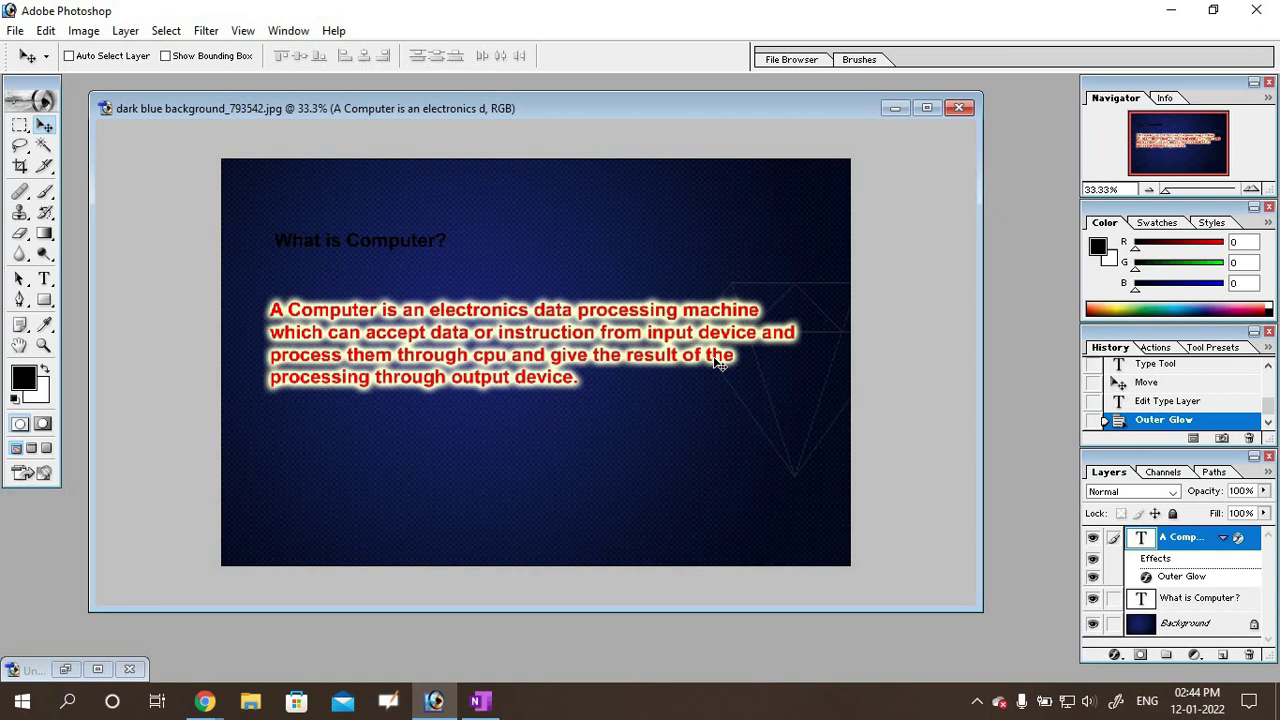
# Step: Switch to OneNote and handwrite the underlined heading 'Add a Layer Style'
pyautogui.click(433, 701)
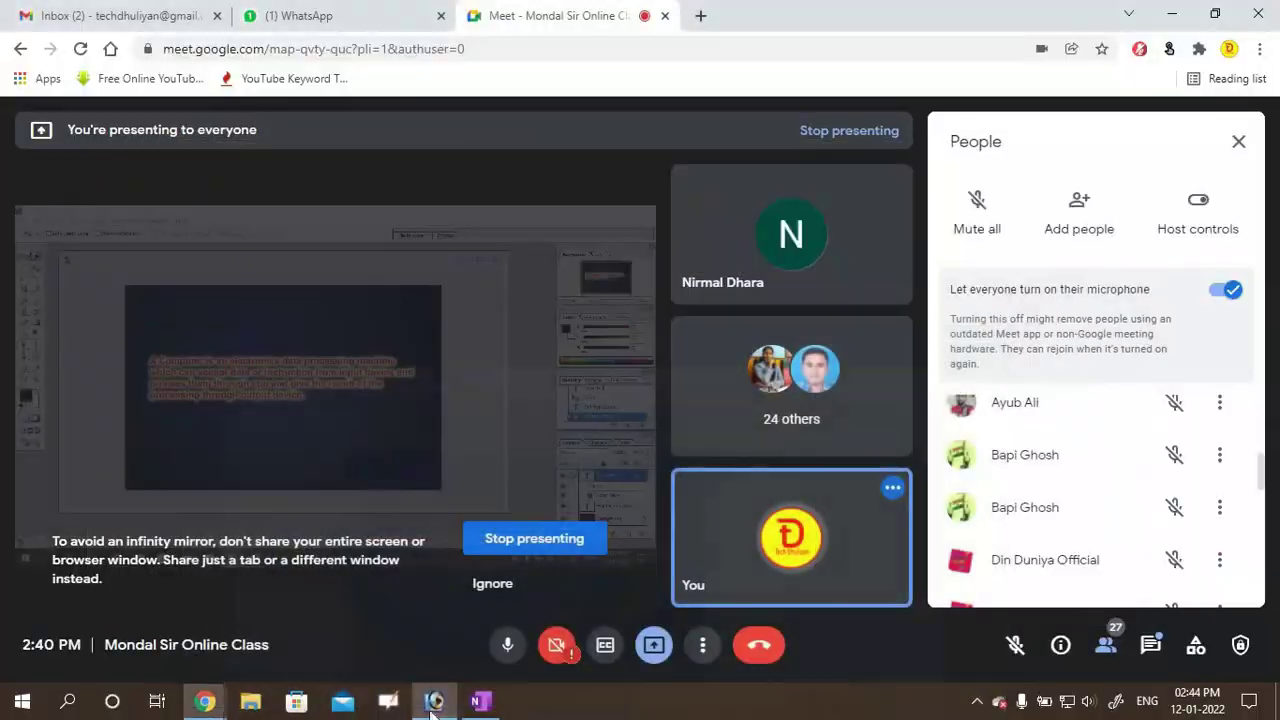
pyautogui.click(480, 701)
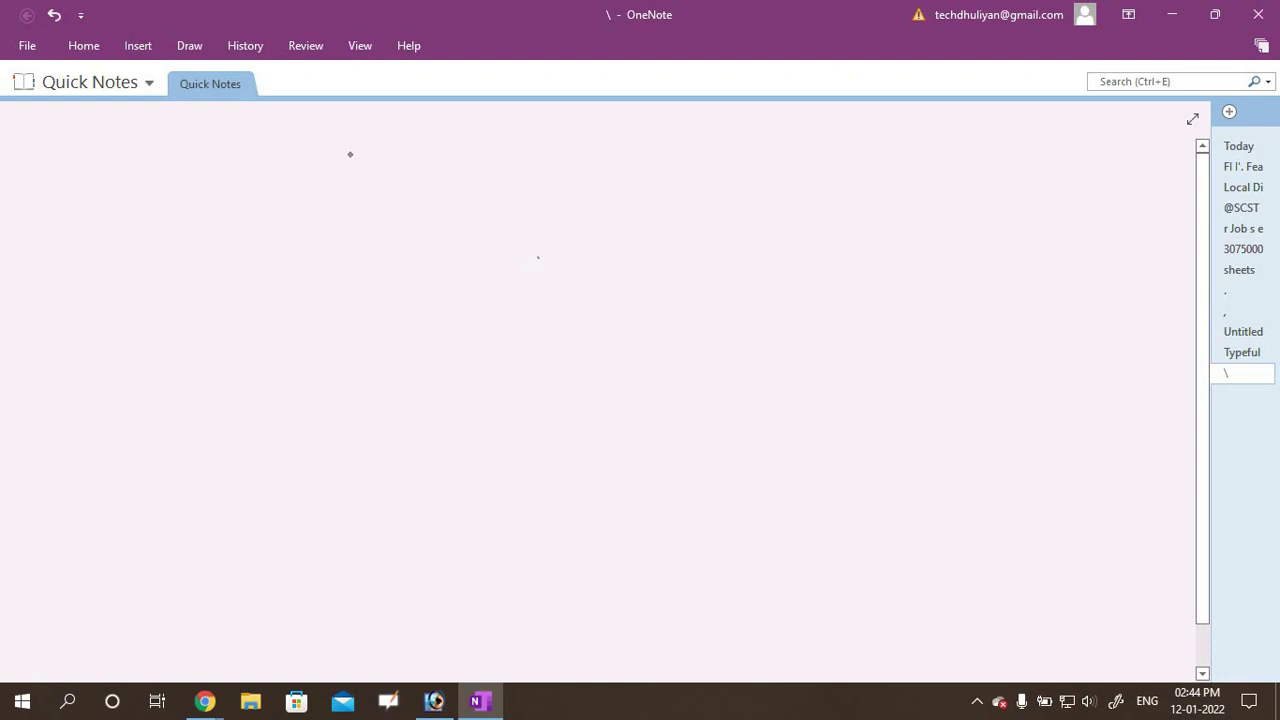
pyautogui.moveTo(326, 143)
pyautogui.mouseDown()
pyautogui.moveTo(380, 160)
pyautogui.moveTo(488, 152)
pyautogui.moveTo(500, 166)
pyautogui.moveTo(528, 144)
pyautogui.mouseUp()
pyautogui.moveTo(532, 136)
pyautogui.mouseDown()
pyautogui.moveTo(544, 128)
pyautogui.moveTo(562, 144)
pyautogui.mouseUp()
pyautogui.moveTo(594, 104); pyautogui.dragTo(596, 146)
pyautogui.moveTo(584, 124)
pyautogui.mouseDown()
pyautogui.moveTo(610, 120)
pyautogui.moveTo(618, 166)
pyautogui.moveTo(658, 128)
pyautogui.mouseUp()
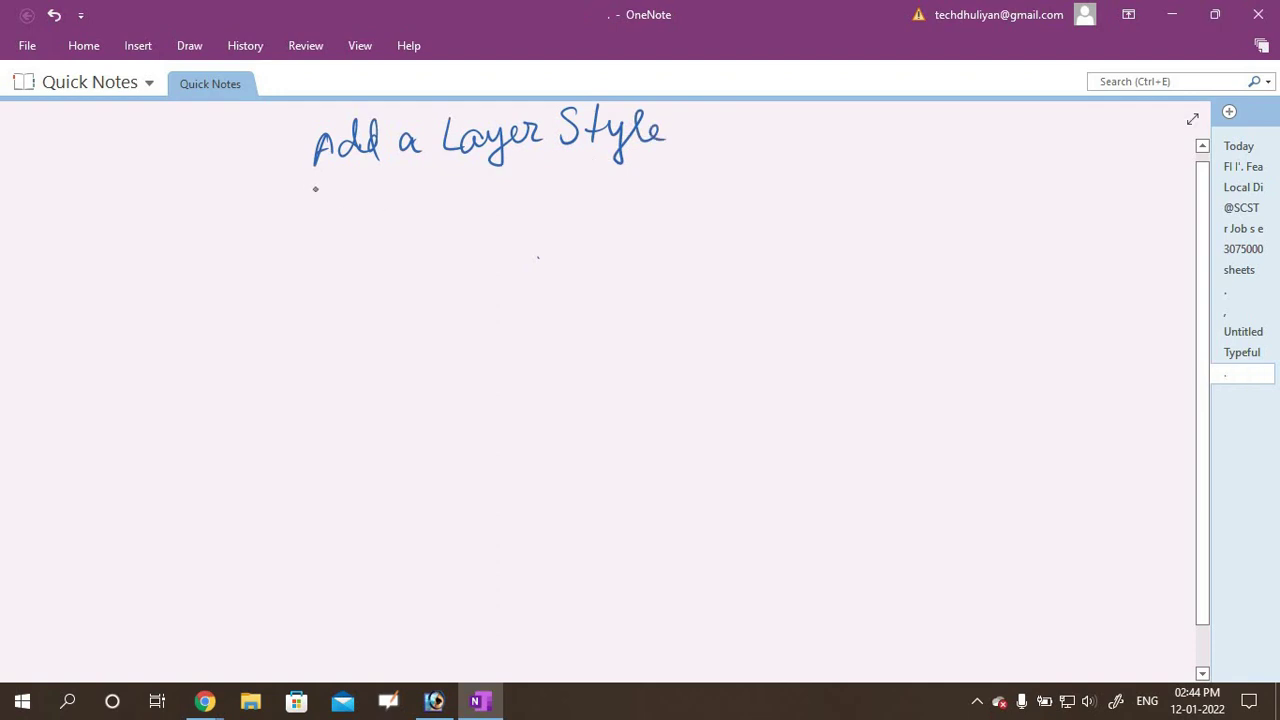
pyautogui.moveTo(315, 188); pyautogui.dragTo(682, 154)
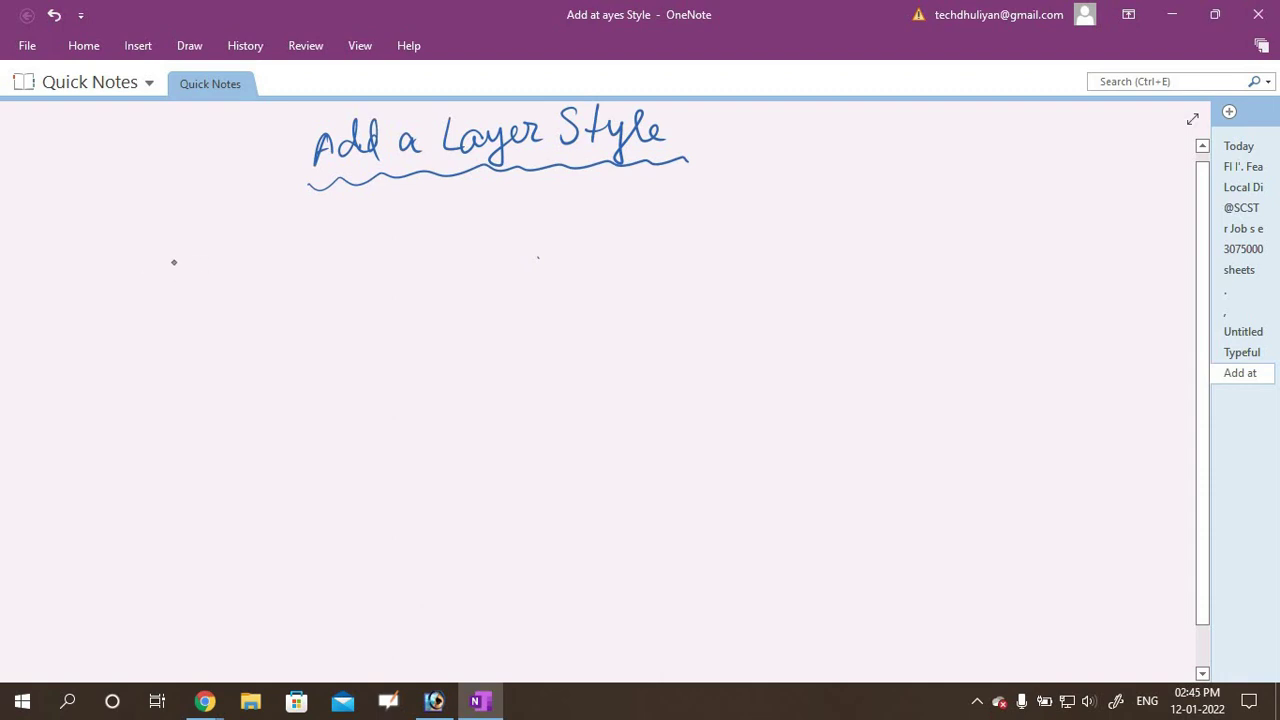
# Step: Handwrite circled list items 1 Stroke and 2 Gradient below the heading
pyautogui.moveTo(226, 230); pyautogui.dragTo(228, 250)
pyautogui.moveTo(232, 226)
pyautogui.mouseDown()
pyautogui.moveTo(209, 250)
pyautogui.moveTo(234, 227)
pyautogui.mouseUp()
pyautogui.moveTo(318, 228); pyautogui.dragTo(292, 258)
pyautogui.moveTo(338, 216)
pyautogui.mouseDown()
pyautogui.moveTo(346, 231)
pyautogui.moveTo(406, 234)
pyautogui.mouseUp()
pyautogui.moveTo(418, 208)
pyautogui.mouseDown()
pyautogui.moveTo(414, 246)
pyautogui.moveTo(460, 238)
pyautogui.mouseUp()
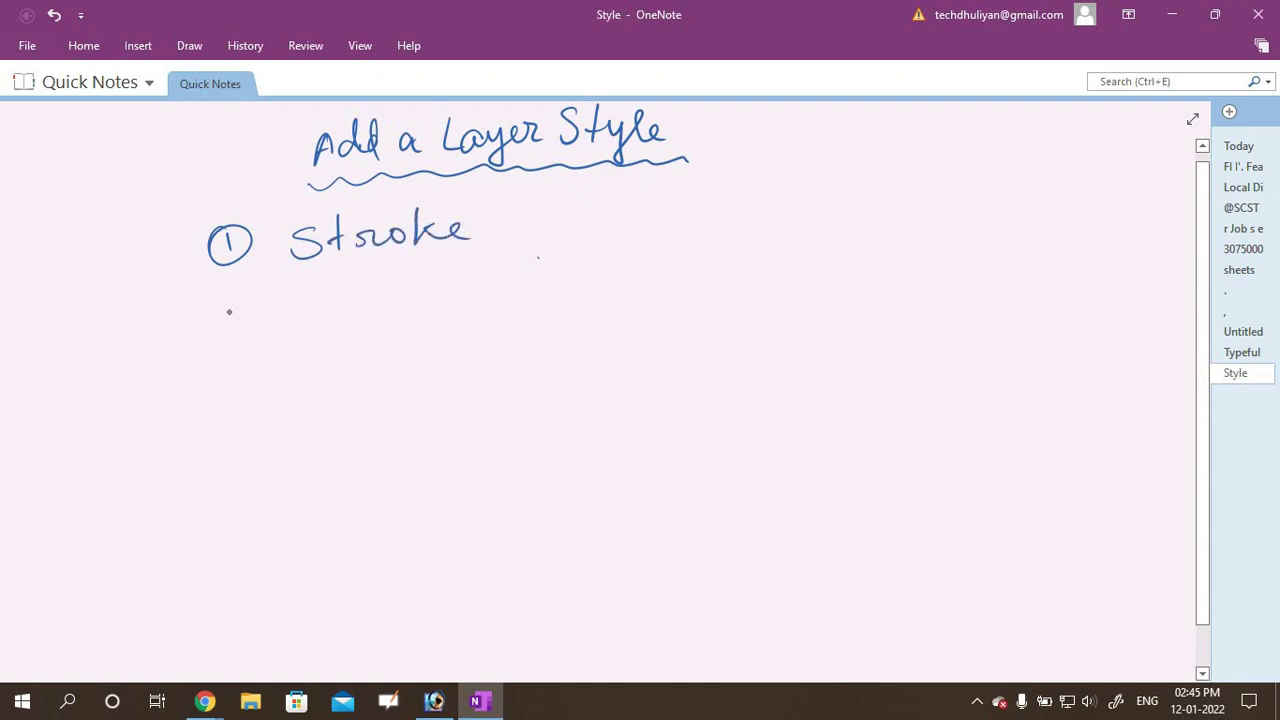
pyautogui.moveTo(226, 306)
pyautogui.mouseDown()
pyautogui.moveTo(230, 325)
pyautogui.moveTo(249, 322)
pyautogui.mouseUp()
pyautogui.moveTo(240, 291); pyautogui.dragTo(236, 290)
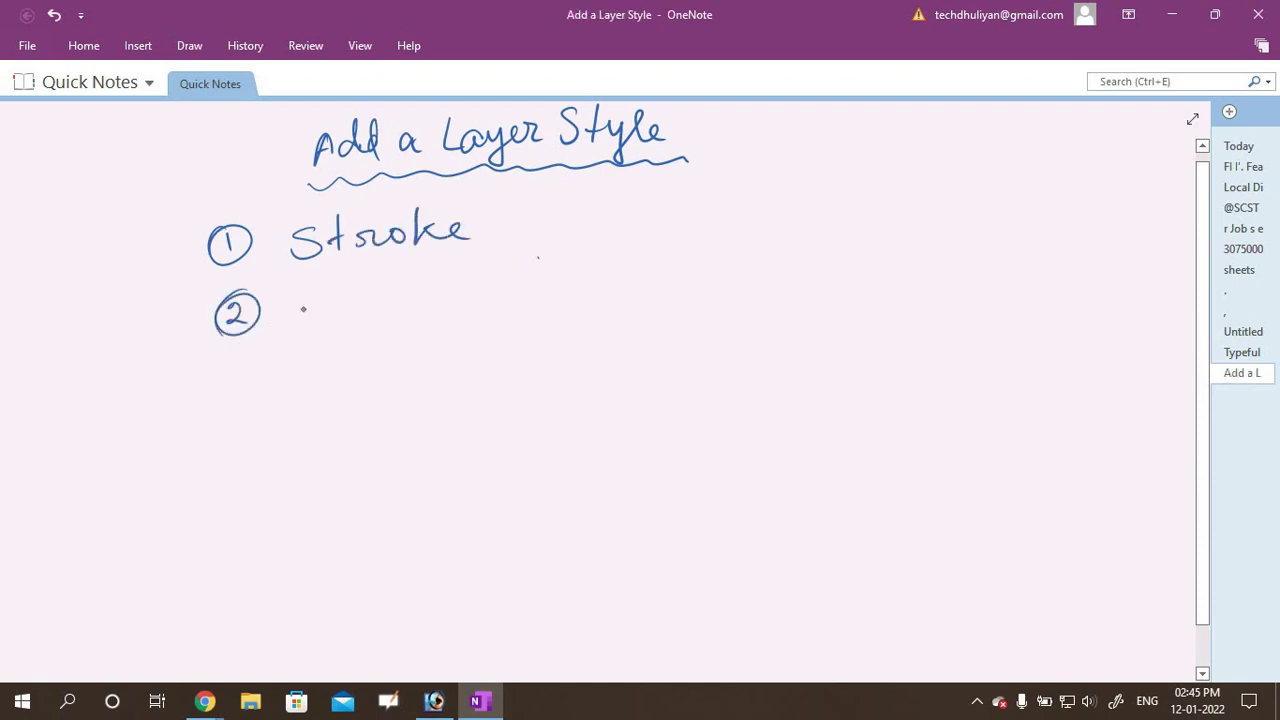
pyautogui.moveTo(308, 308)
pyautogui.mouseDown()
pyautogui.moveTo(322, 336)
pyautogui.moveTo(354, 296)
pyautogui.moveTo(374, 310)
pyautogui.moveTo(398, 270)
pyautogui.mouseUp()
pyautogui.moveTo(406, 292)
pyautogui.mouseDown()
pyautogui.moveTo(410, 310)
pyautogui.moveTo(468, 288)
pyautogui.mouseUp()
pyautogui.moveTo(470, 260)
pyautogui.mouseDown()
pyautogui.moveTo(478, 292)
pyautogui.moveTo(514, 276)
pyautogui.mouseUp()
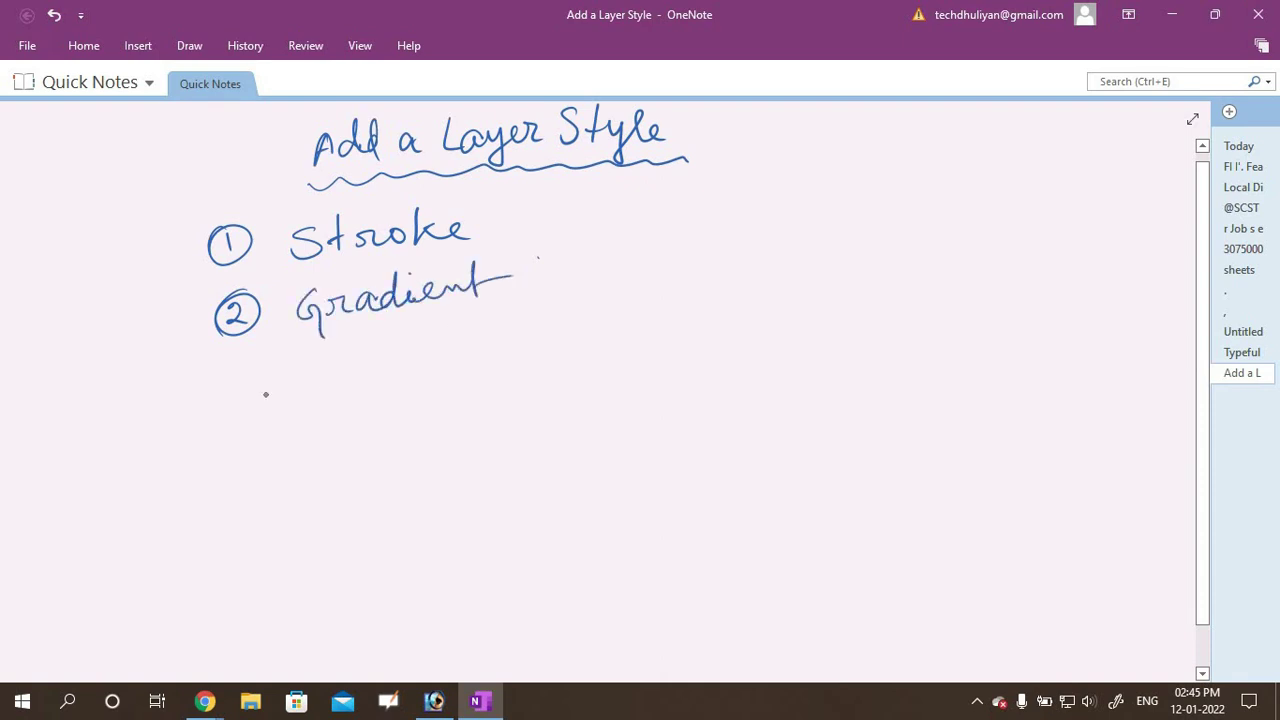
# Step: Handwrite items 3 Bevel and Emboss, 4 Outer Glow, and a circled 5
pyautogui.moveTo(224, 362)
pyautogui.mouseDown()
pyautogui.moveTo(228, 388)
pyautogui.moveTo(208, 398)
pyautogui.mouseUp()
pyautogui.moveTo(308, 366)
pyautogui.mouseDown()
pyautogui.moveTo(304, 390)
pyautogui.moveTo(400, 362)
pyautogui.moveTo(568, 354)
pyautogui.mouseUp()
pyautogui.moveTo(568, 344); pyautogui.dragTo(675, 340)
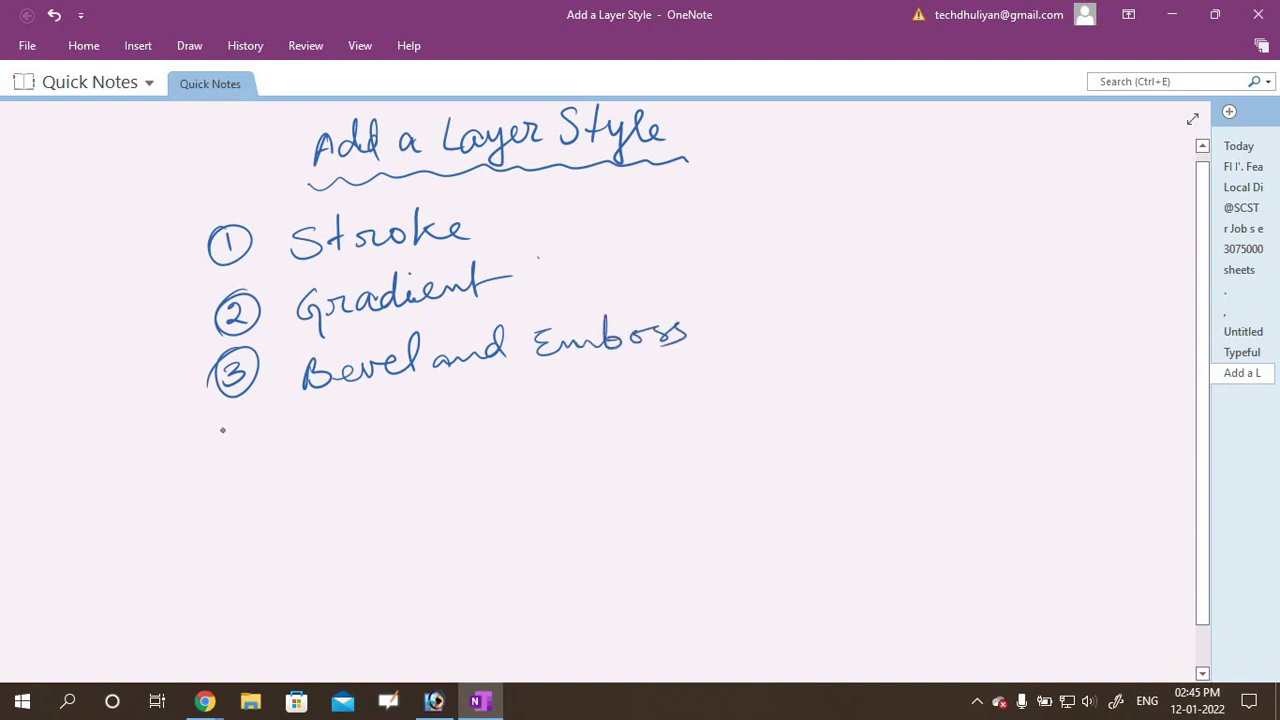
pyautogui.moveTo(232, 422)
pyautogui.mouseDown()
pyautogui.moveTo(234, 452)
pyautogui.moveTo(196, 454)
pyautogui.mouseUp()
pyautogui.moveTo(312, 430); pyautogui.dragTo(362, 444)
pyautogui.moveTo(350, 431); pyautogui.dragTo(492, 432)
pyautogui.moveTo(506, 418); pyautogui.dragTo(540, 412)
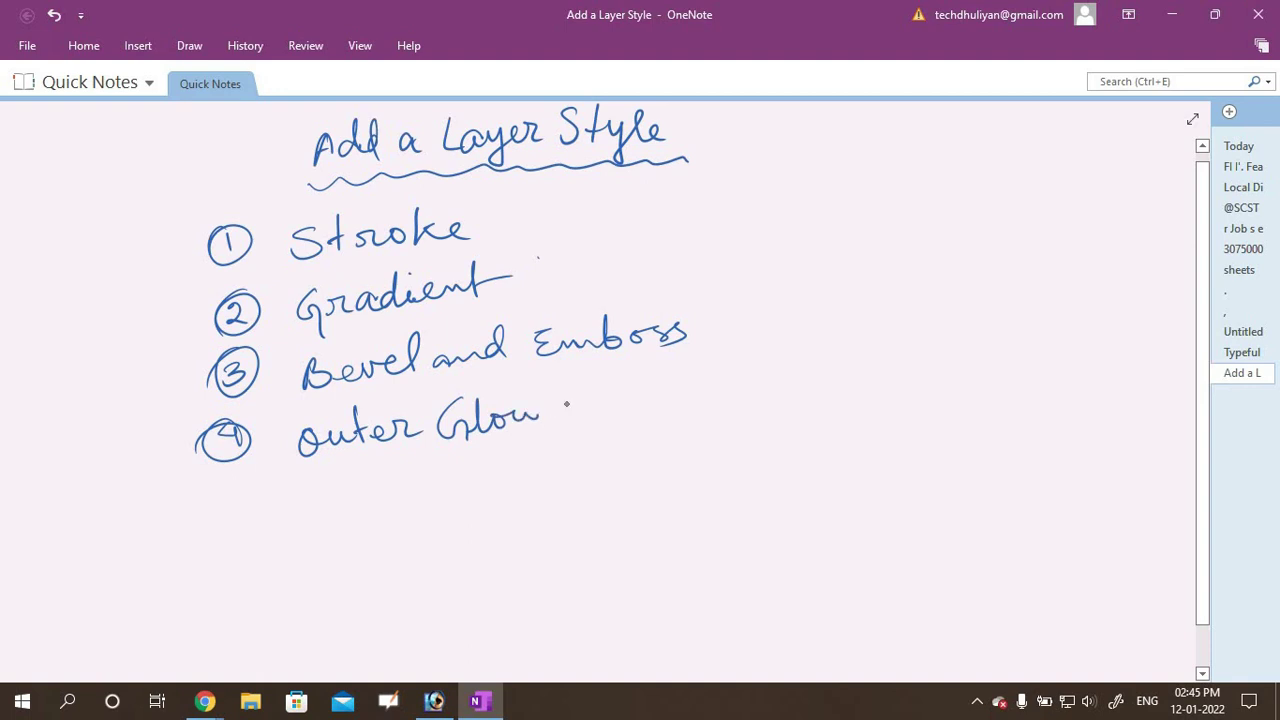
pyautogui.moveTo(232, 490)
pyautogui.mouseDown()
pyautogui.moveTo(228, 510)
pyautogui.moveTo(244, 480)
pyautogui.mouseUp()
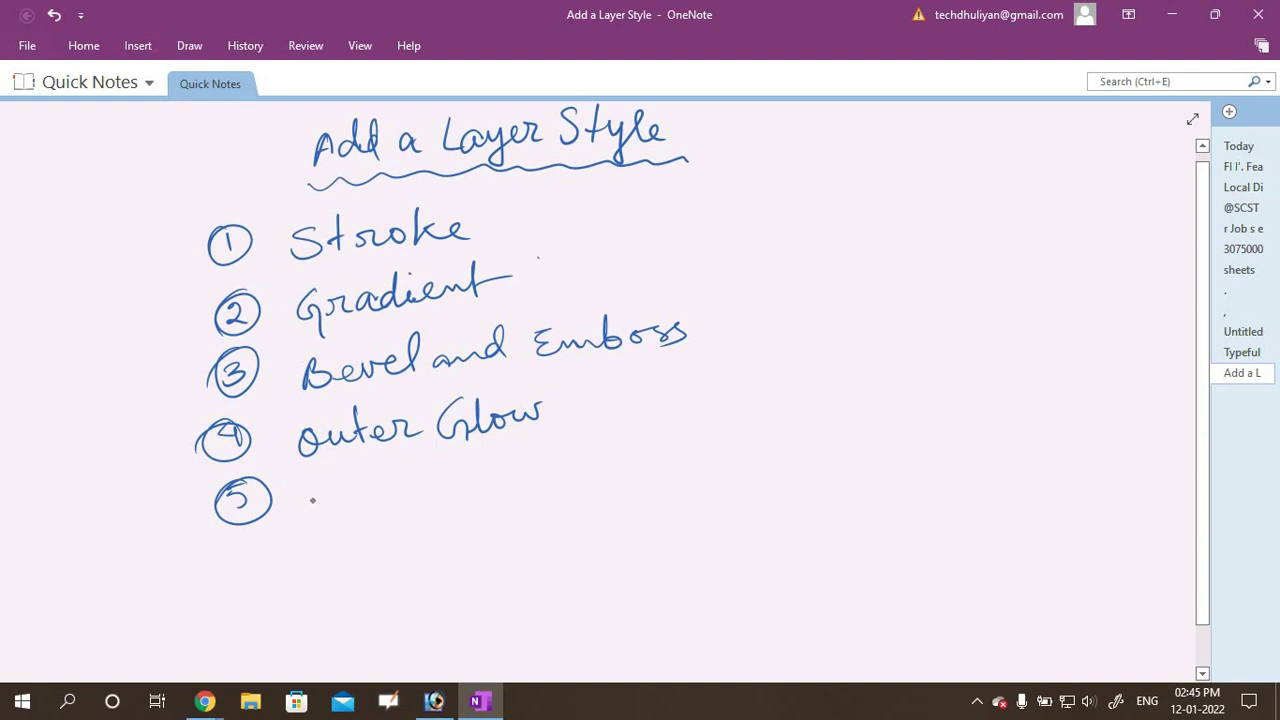
# Step: Check Photoshop's layer style list, then return to OneNote
pyautogui.click(434, 701)
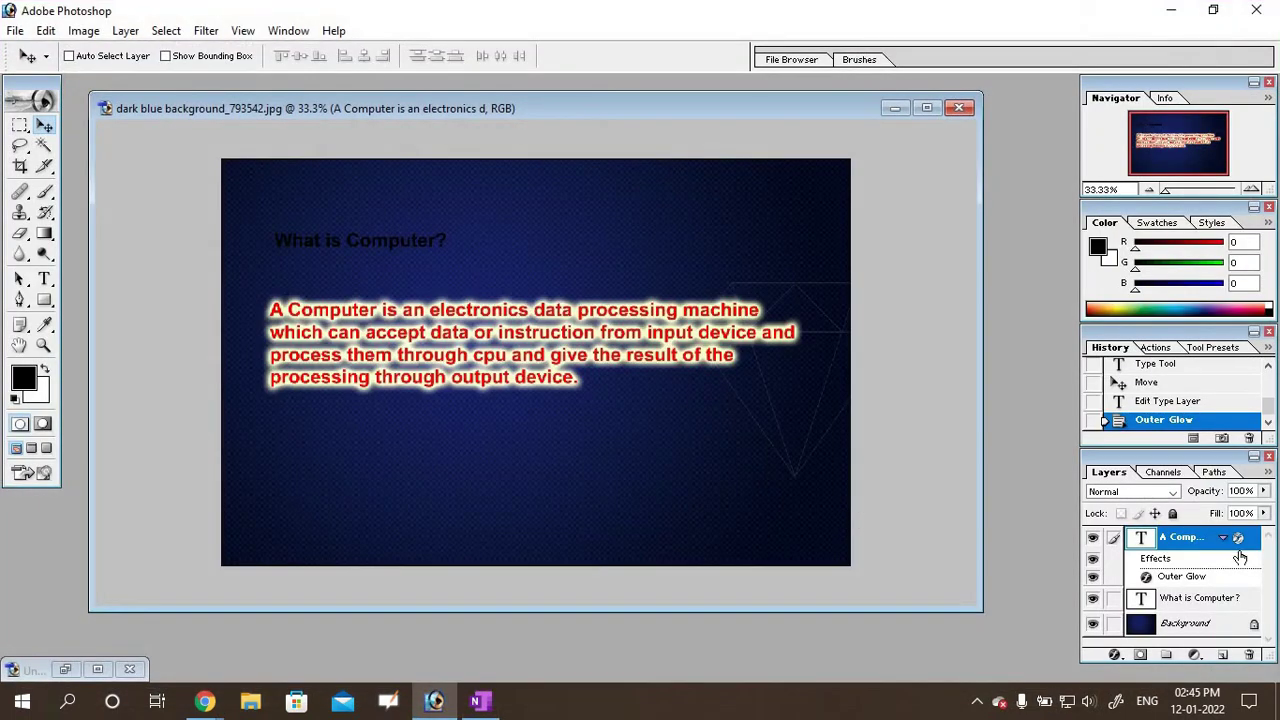
pyautogui.click(1115, 655)
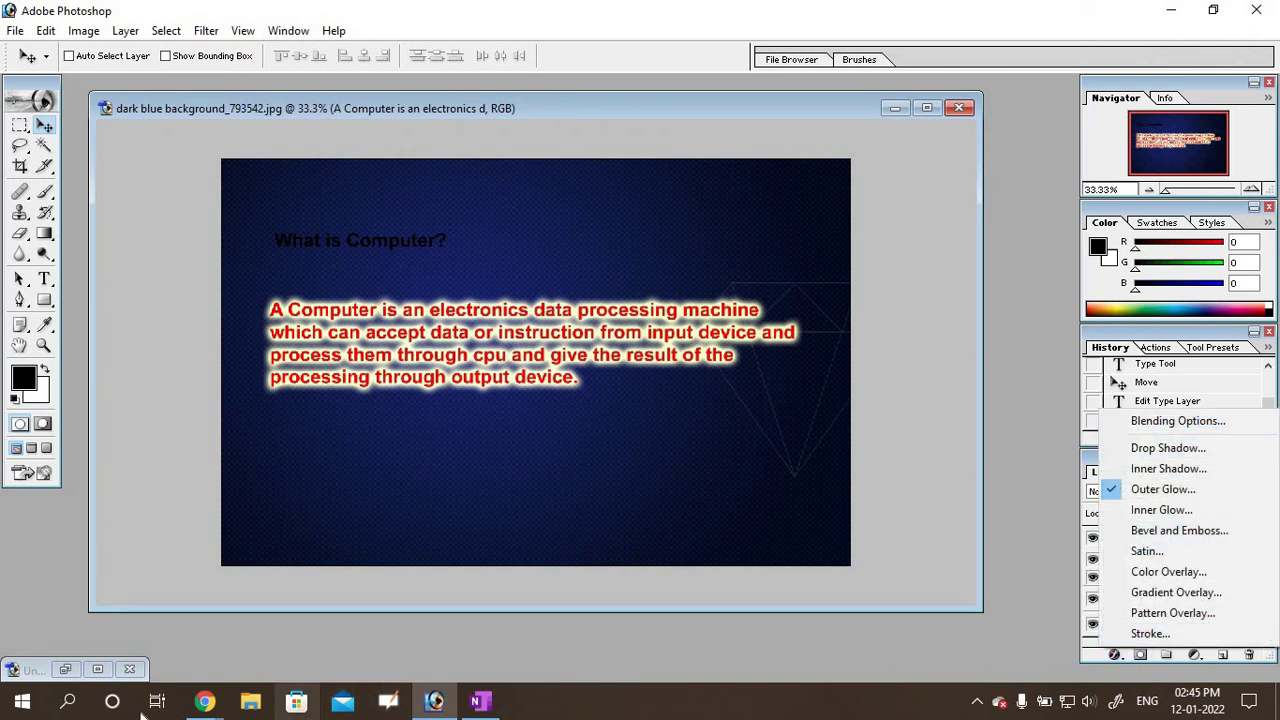
pyautogui.click(434, 701)
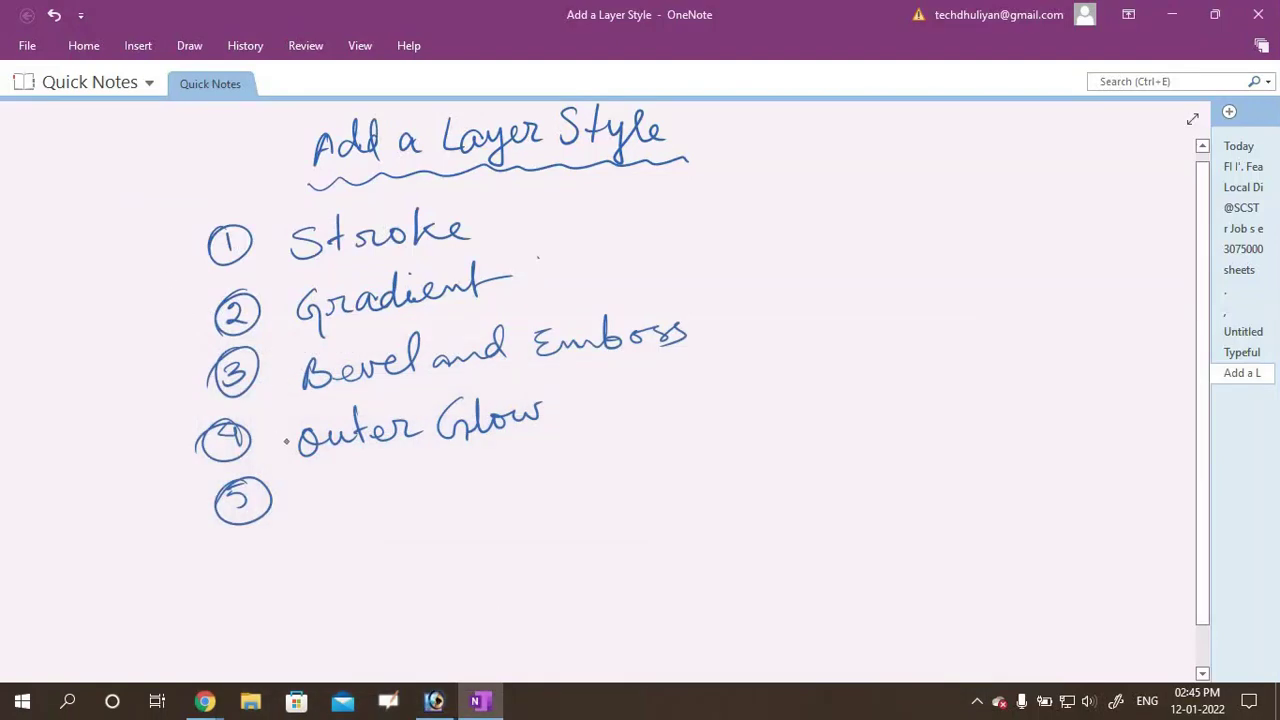
# Step: Handwrite 'Drop Shadow' beside the circled number 5
pyautogui.moveTo(312, 492)
pyautogui.mouseDown()
pyautogui.moveTo(304, 520)
pyautogui.moveTo(364, 500)
pyautogui.moveTo(366, 512)
pyautogui.mouseUp()
pyautogui.moveTo(382, 504)
pyautogui.mouseDown()
pyautogui.moveTo(388, 540)
pyautogui.moveTo(376, 512)
pyautogui.mouseUp()
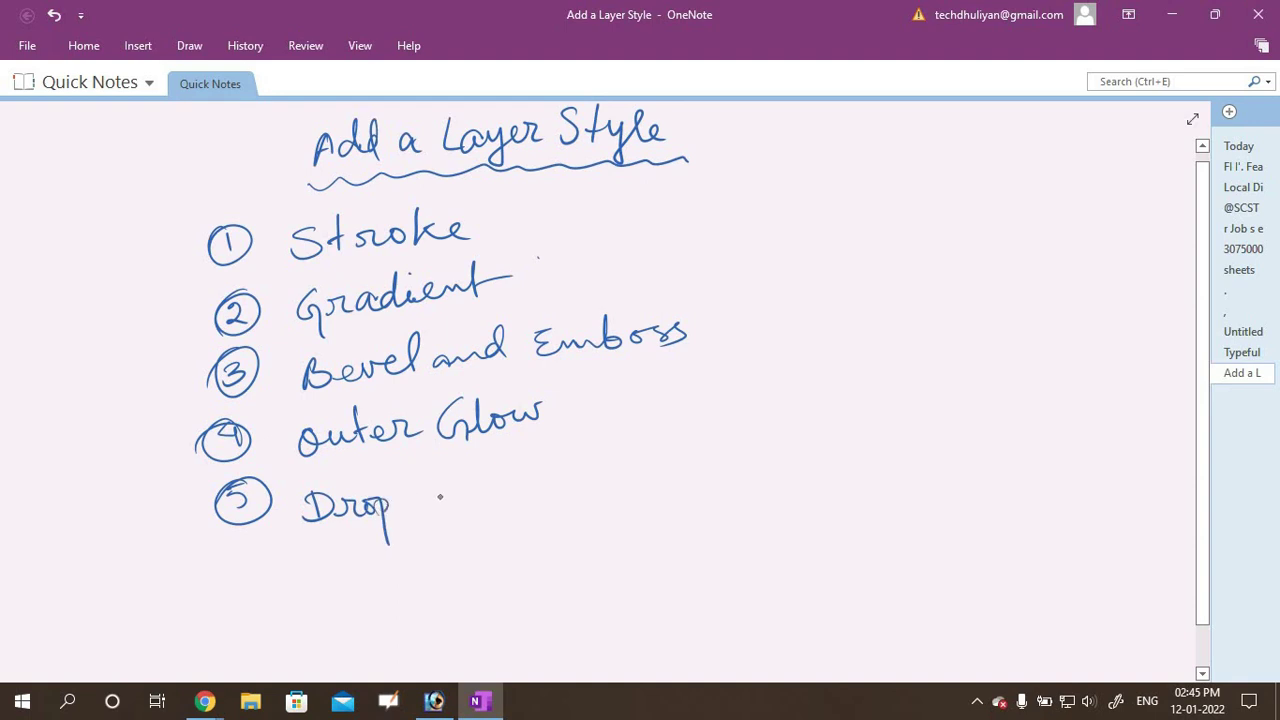
pyautogui.moveTo(440, 486)
pyautogui.mouseDown()
pyautogui.moveTo(420, 514)
pyautogui.moveTo(496, 504)
pyautogui.mouseUp()
pyautogui.moveTo(506, 468)
pyautogui.mouseDown()
pyautogui.moveTo(506, 504)
pyautogui.moveTo(578, 476)
pyautogui.mouseUp()
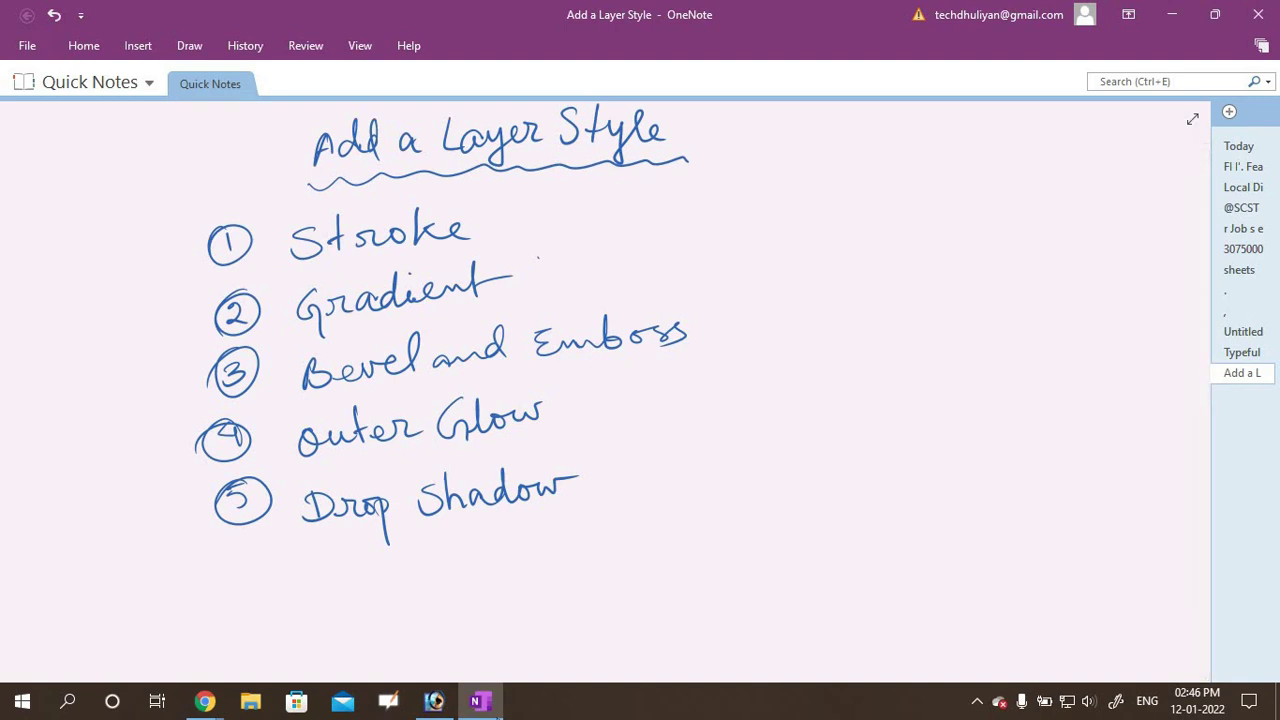
pyautogui.moveTo(434, 701)
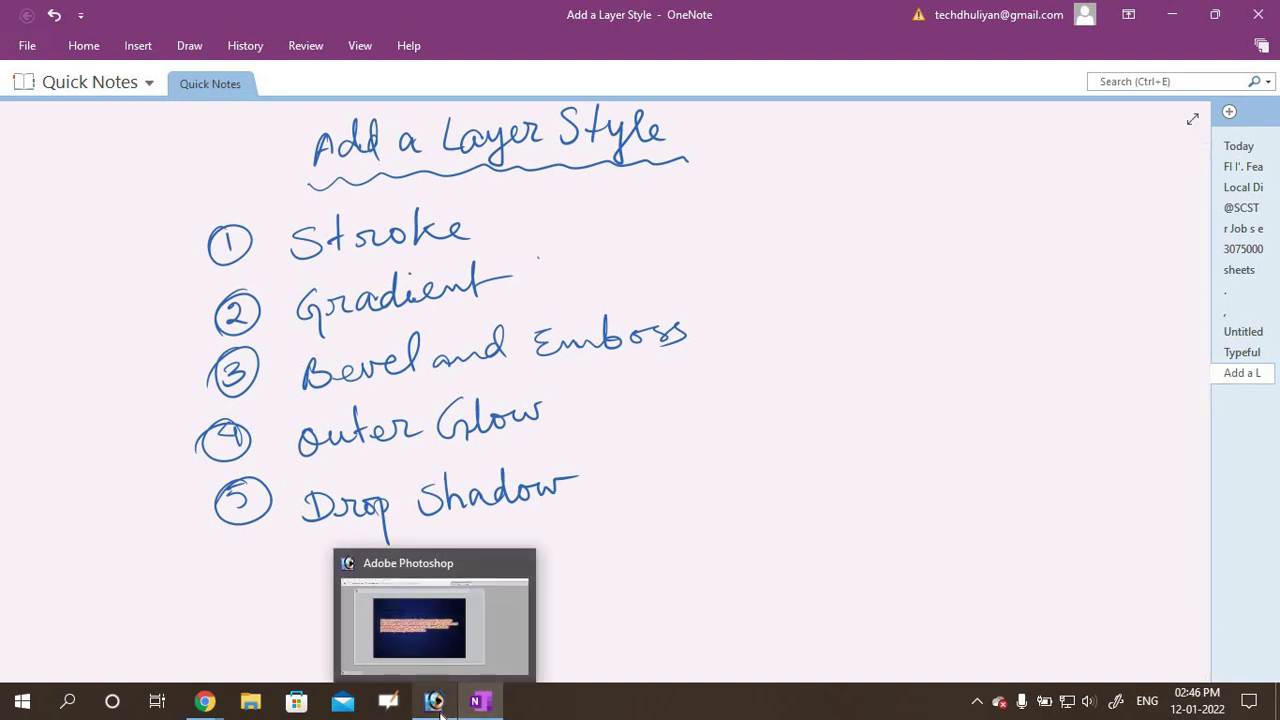
# Step: Minimize the dark blue image and create a new blank Untitled-2 document in an enlarged window
pyautogui.click(440, 712)
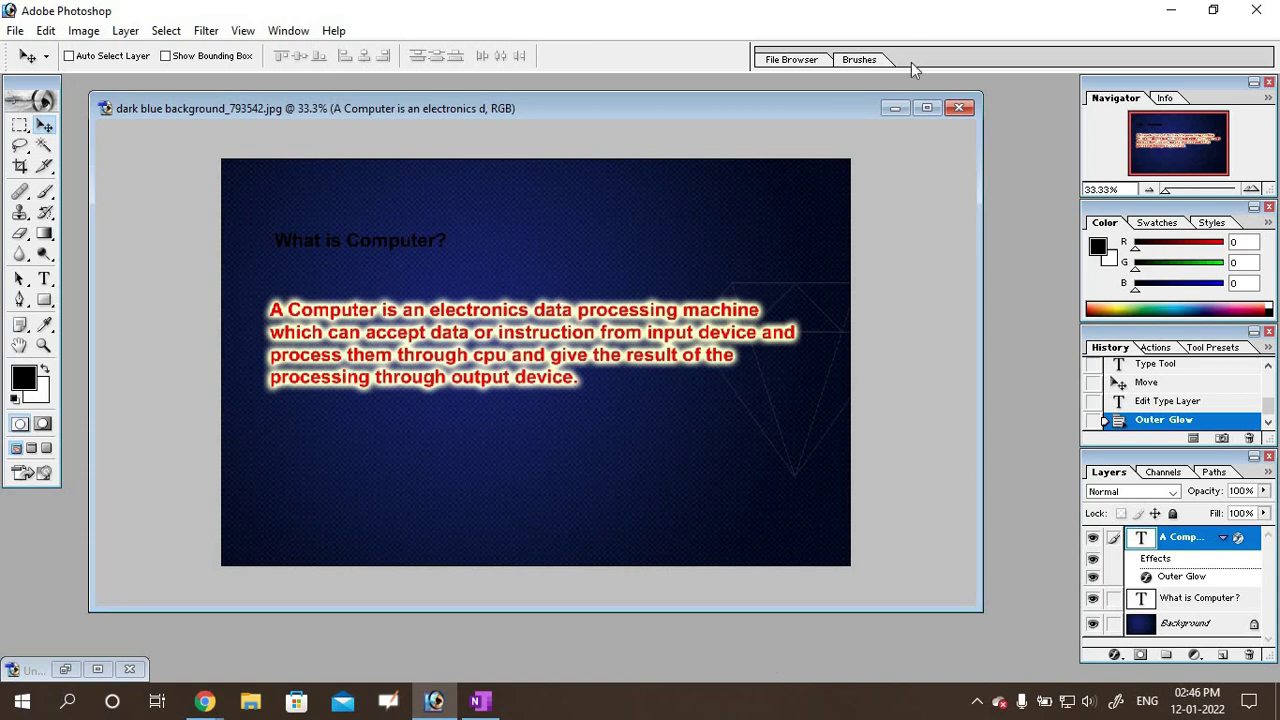
pyautogui.click(893, 108)
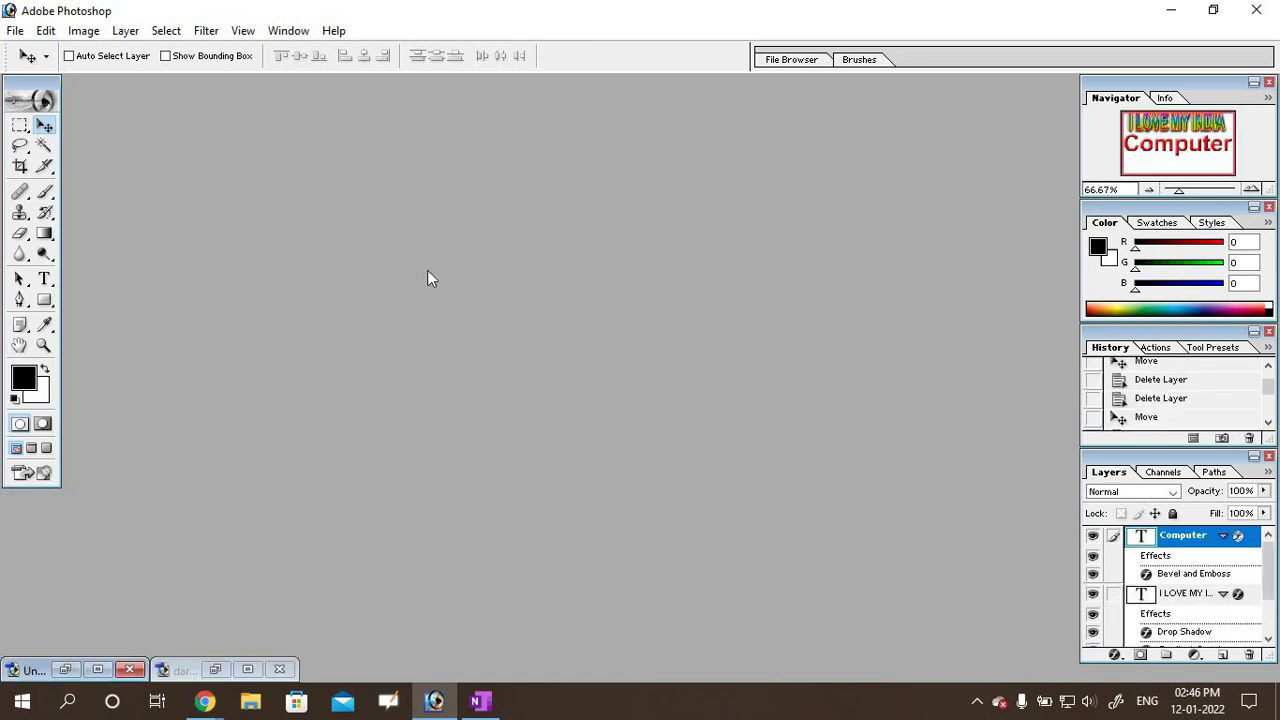
pyautogui.click(15, 30)
pyautogui.click(60, 50)
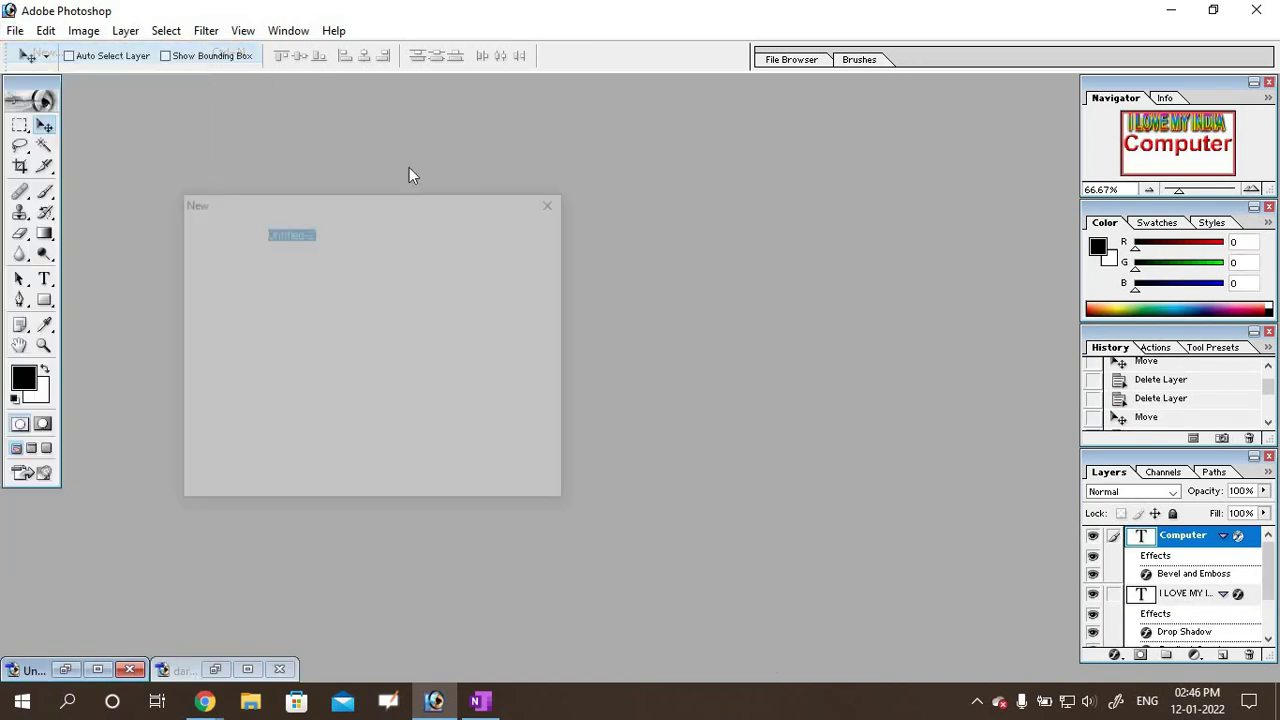
pyautogui.click(530, 236)
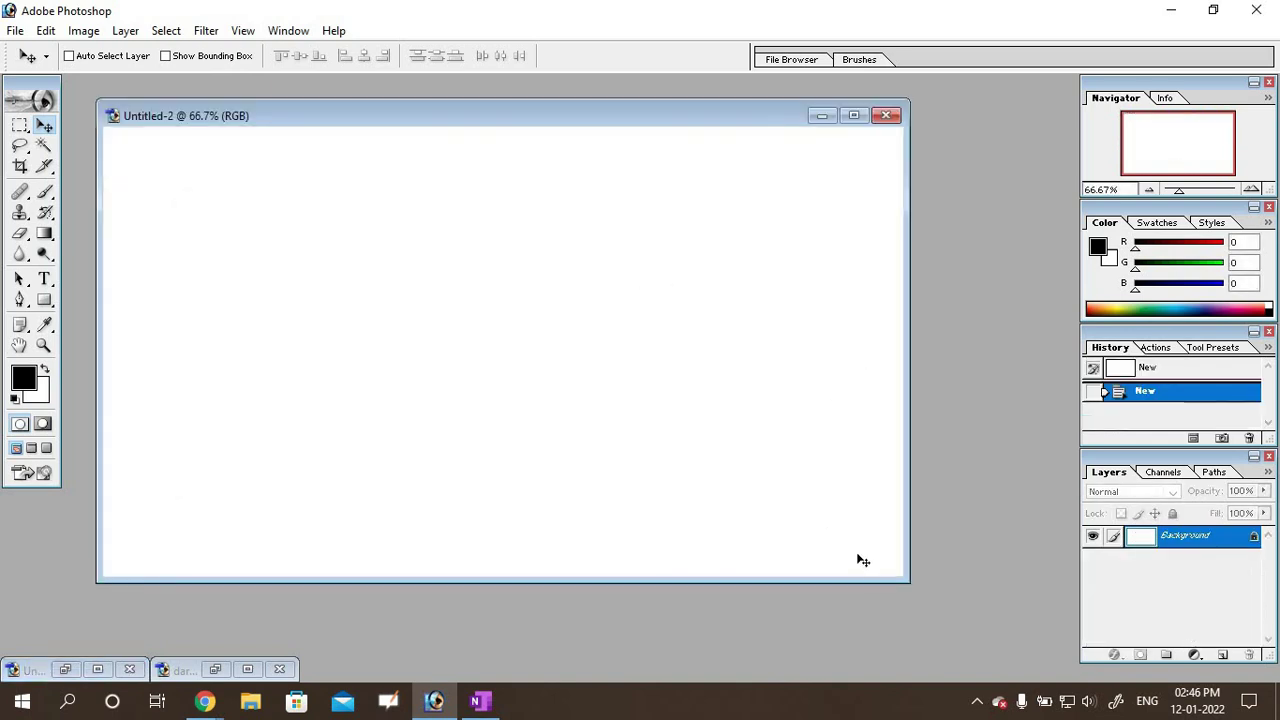
pyautogui.moveTo(906, 580); pyautogui.dragTo(963, 626)
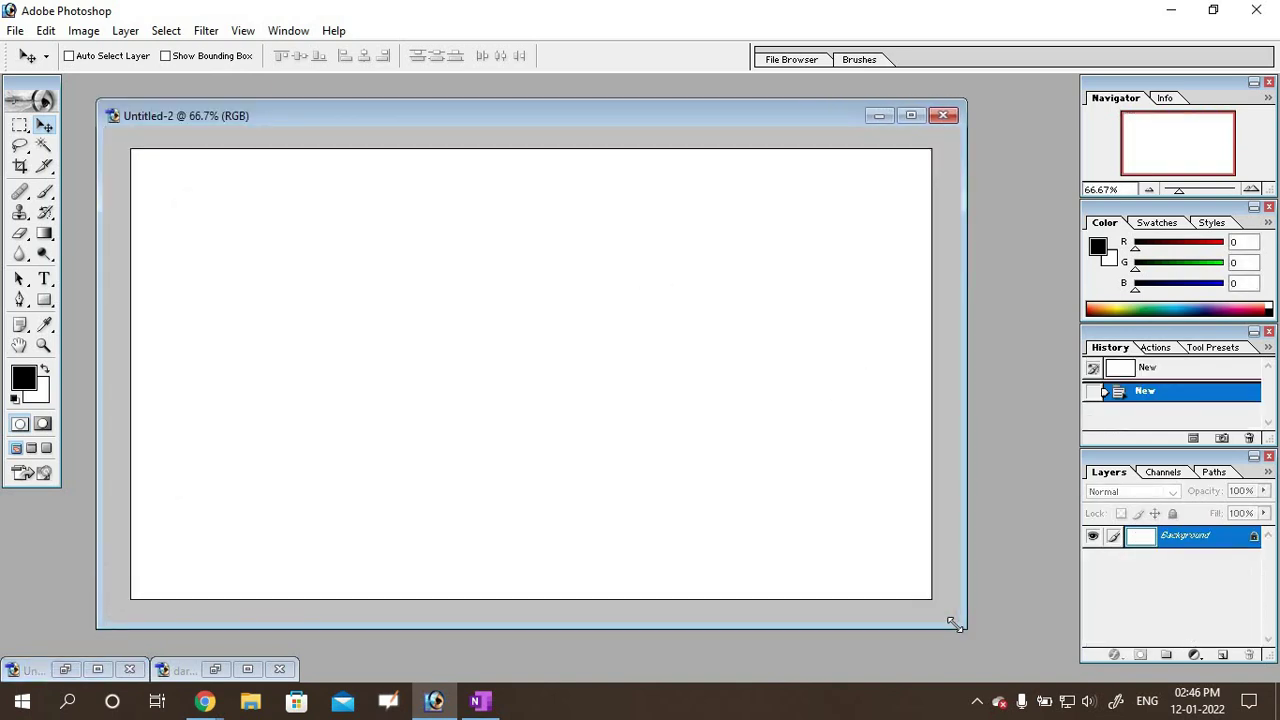
# Step: Open 'neon background for music party_1335420.jpg', make its window taller, and minimize Untitled-2
pyautogui.doubleClick(767, 662)
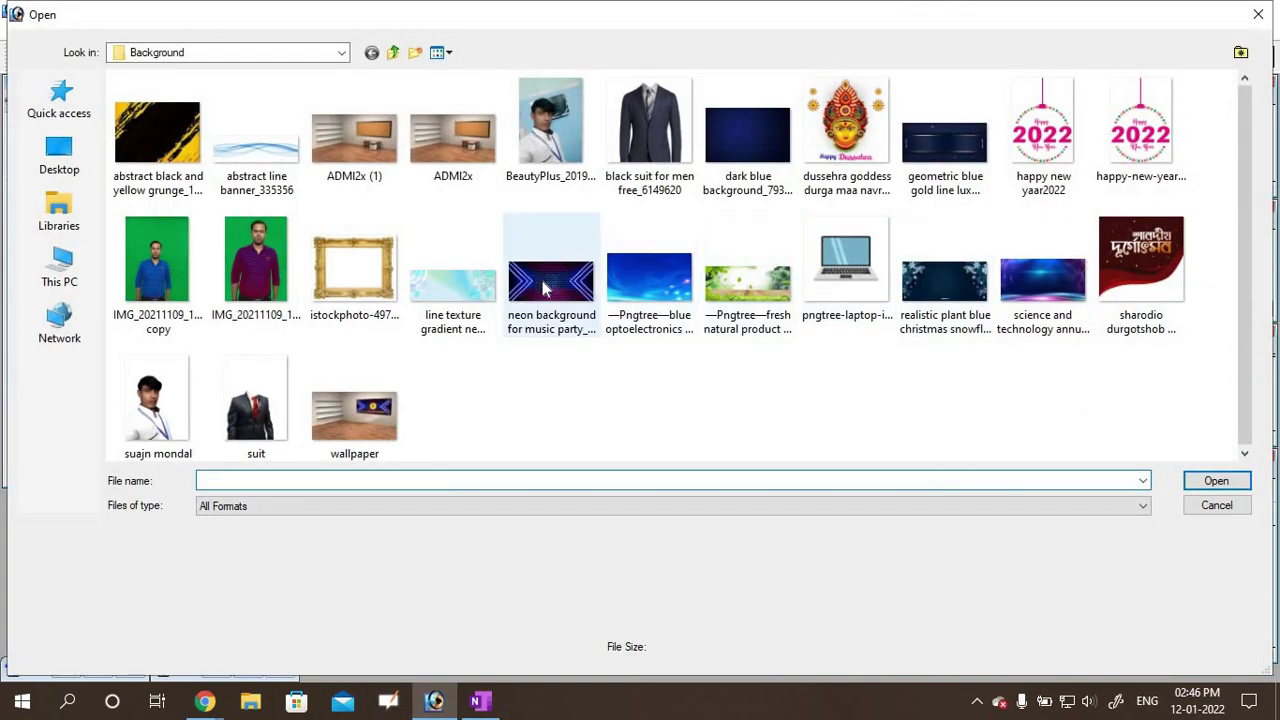
pyautogui.click(560, 298)
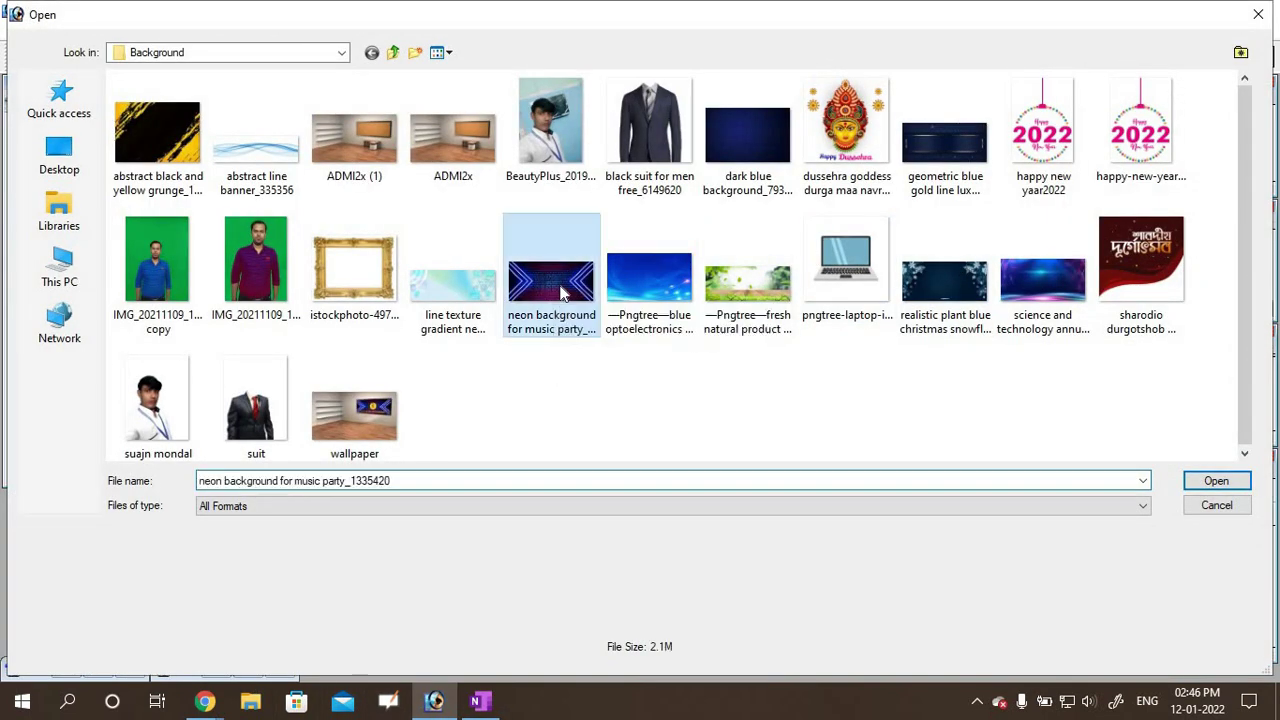
pyautogui.click(1216, 482)
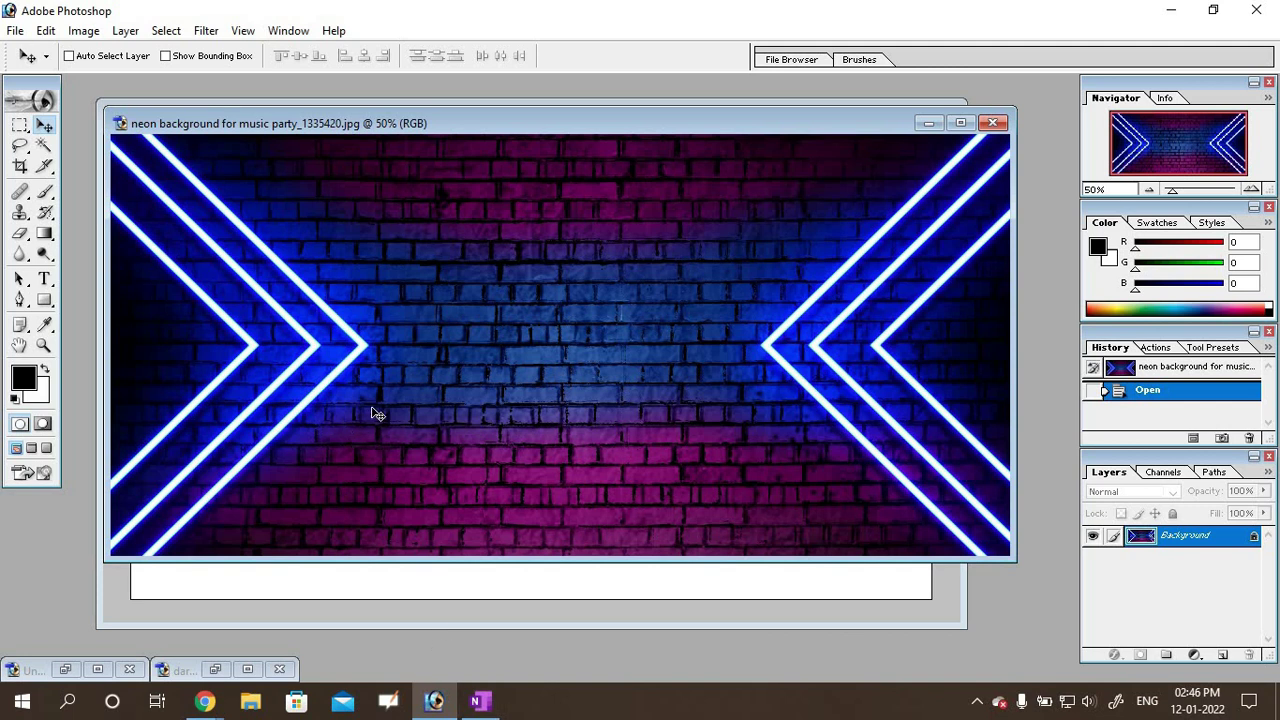
pyautogui.moveTo(339, 560); pyautogui.dragTo(319, 668)
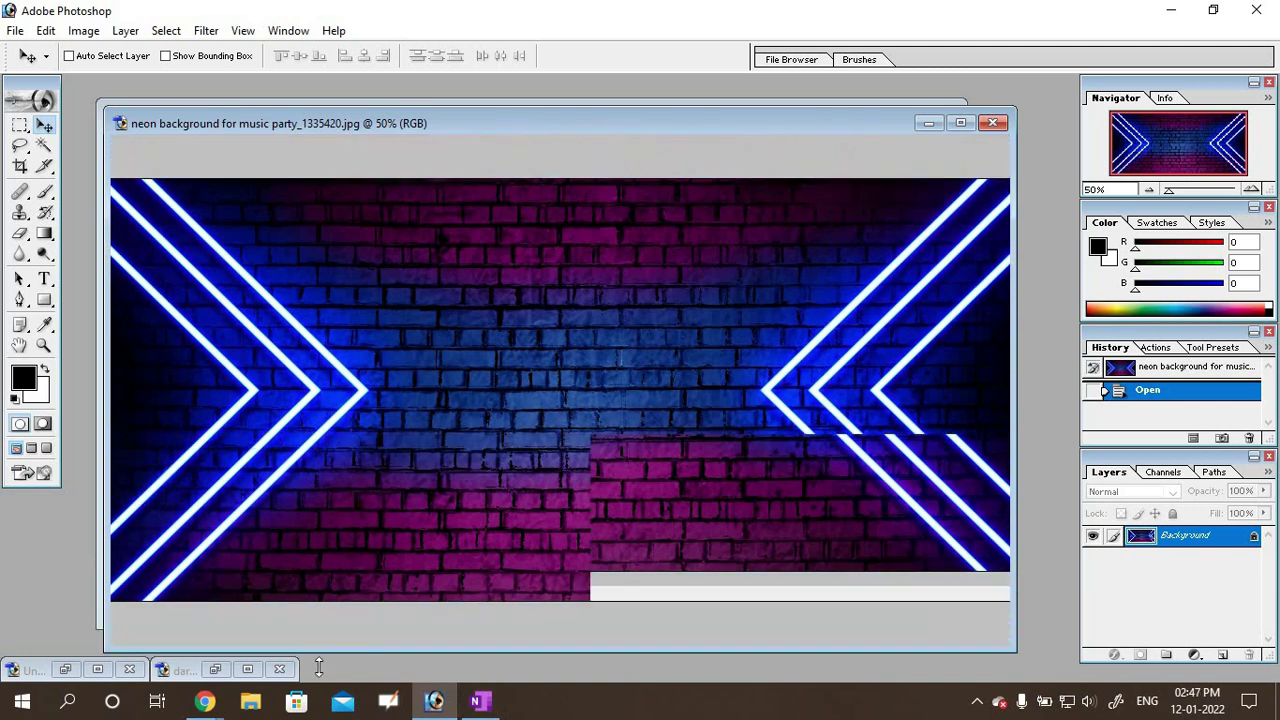
pyautogui.hotkey('ctrl', 'alt', 'n')
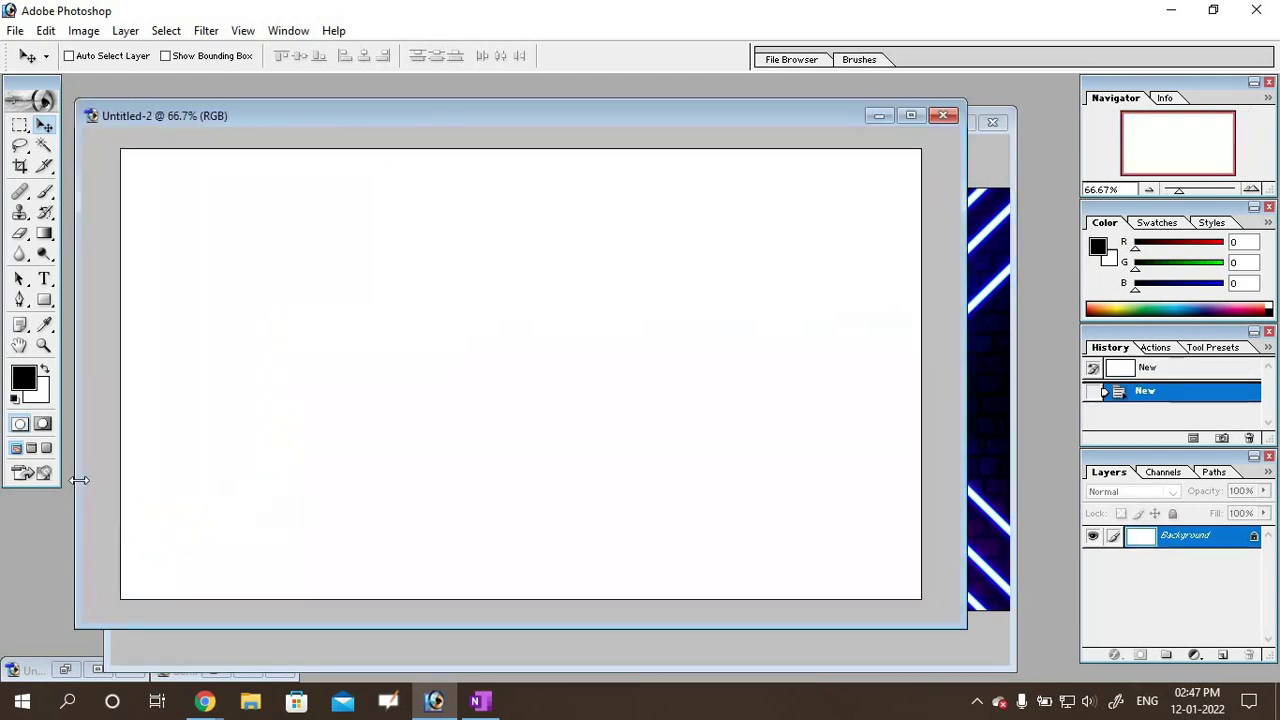
pyautogui.click(878, 116)
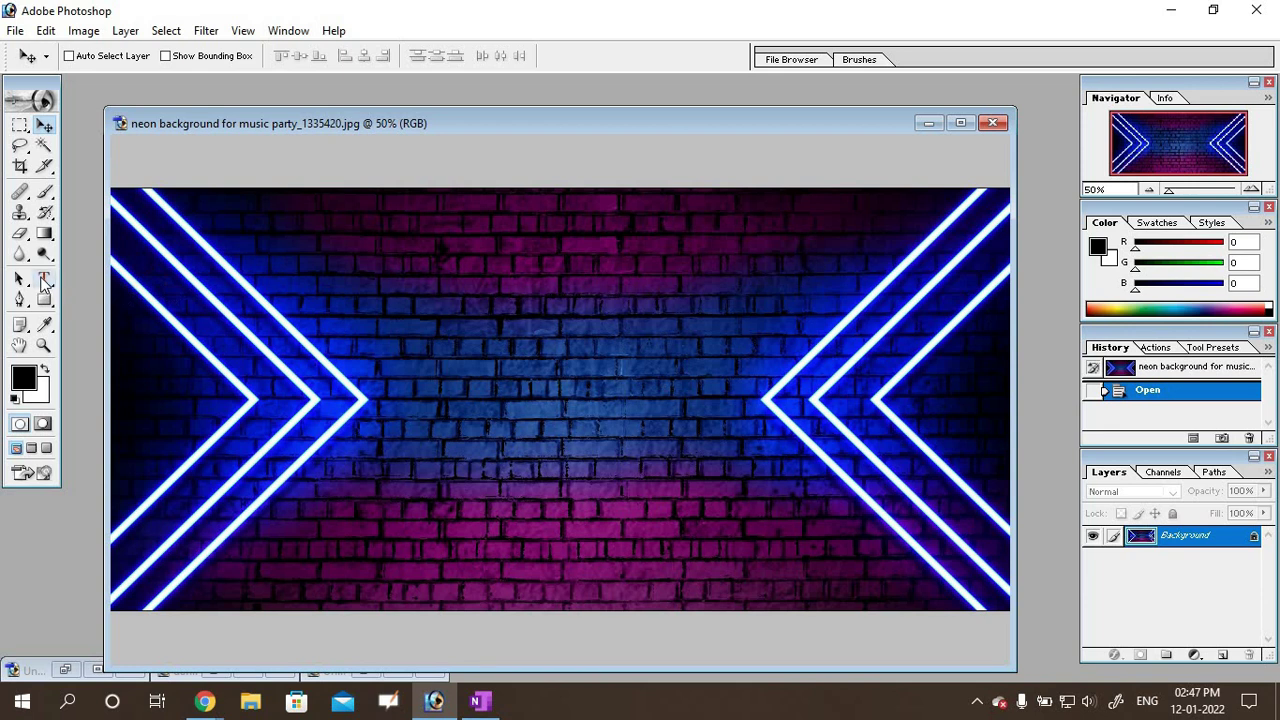
# Step: Start a new white text layer near the centre of the neon wall
pyautogui.click(44, 281)
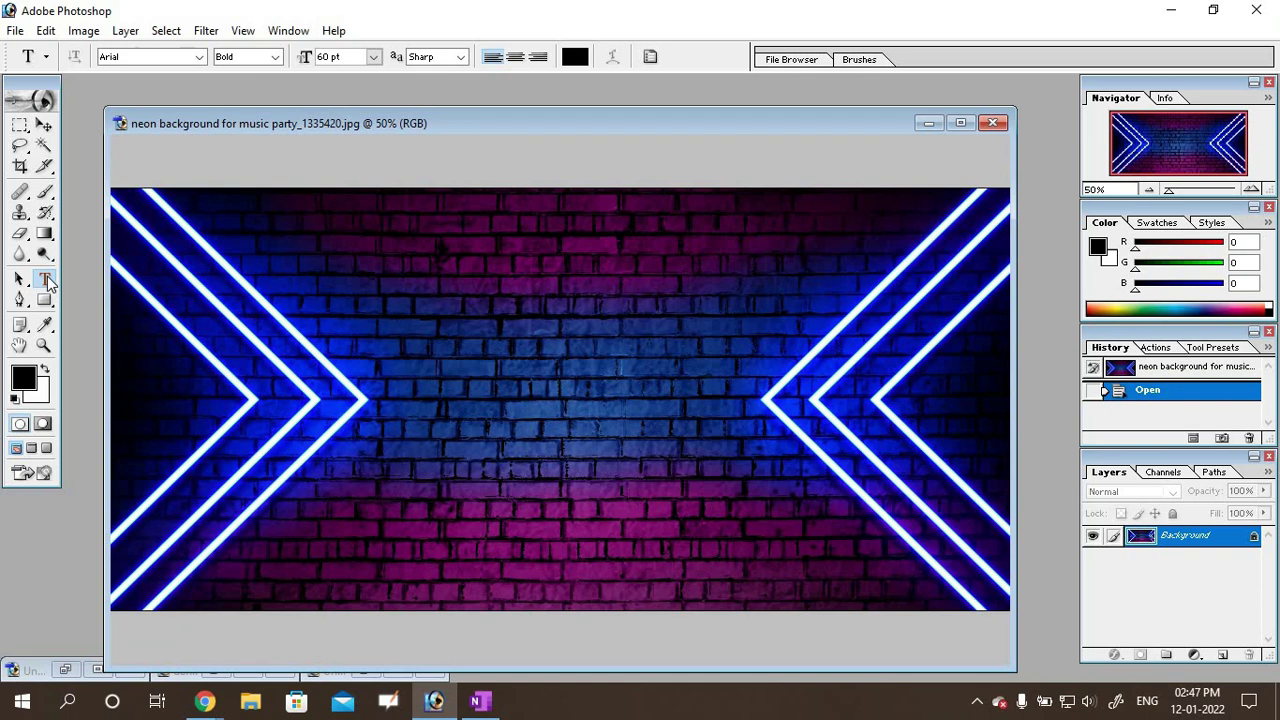
pyautogui.click(343, 270)
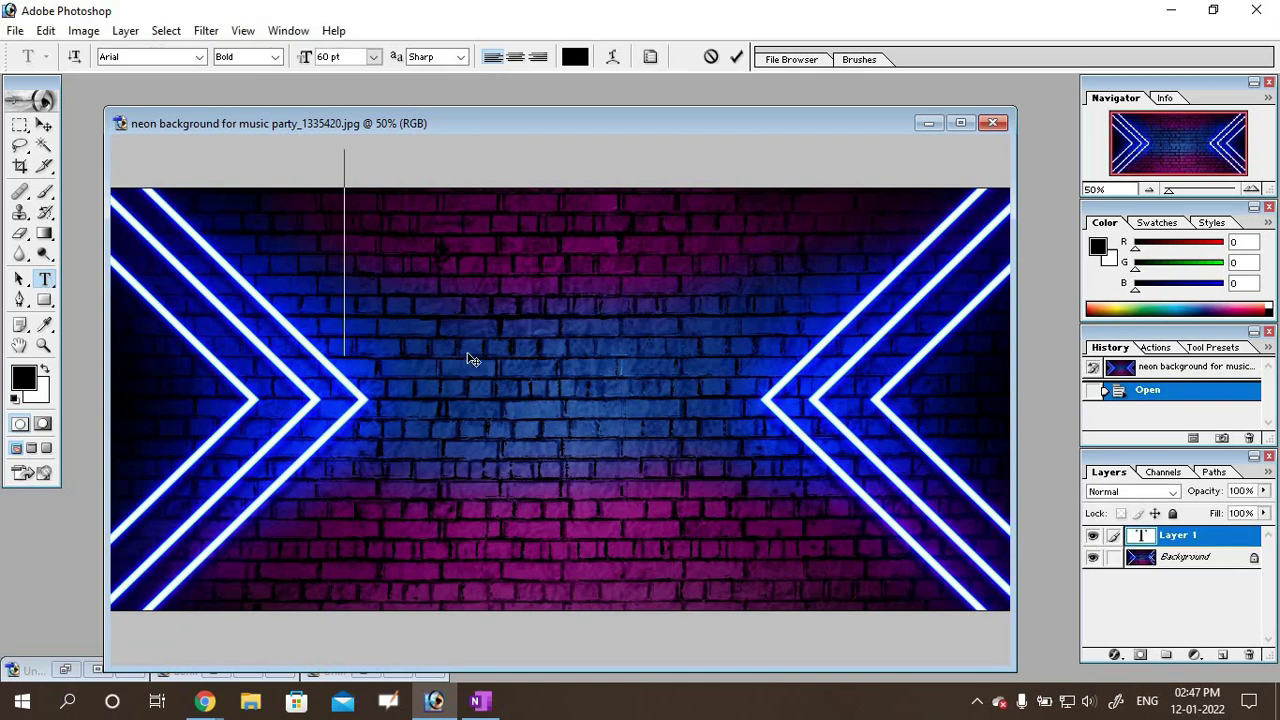
pyautogui.moveTo(473, 360); pyautogui.dragTo(540, 512)
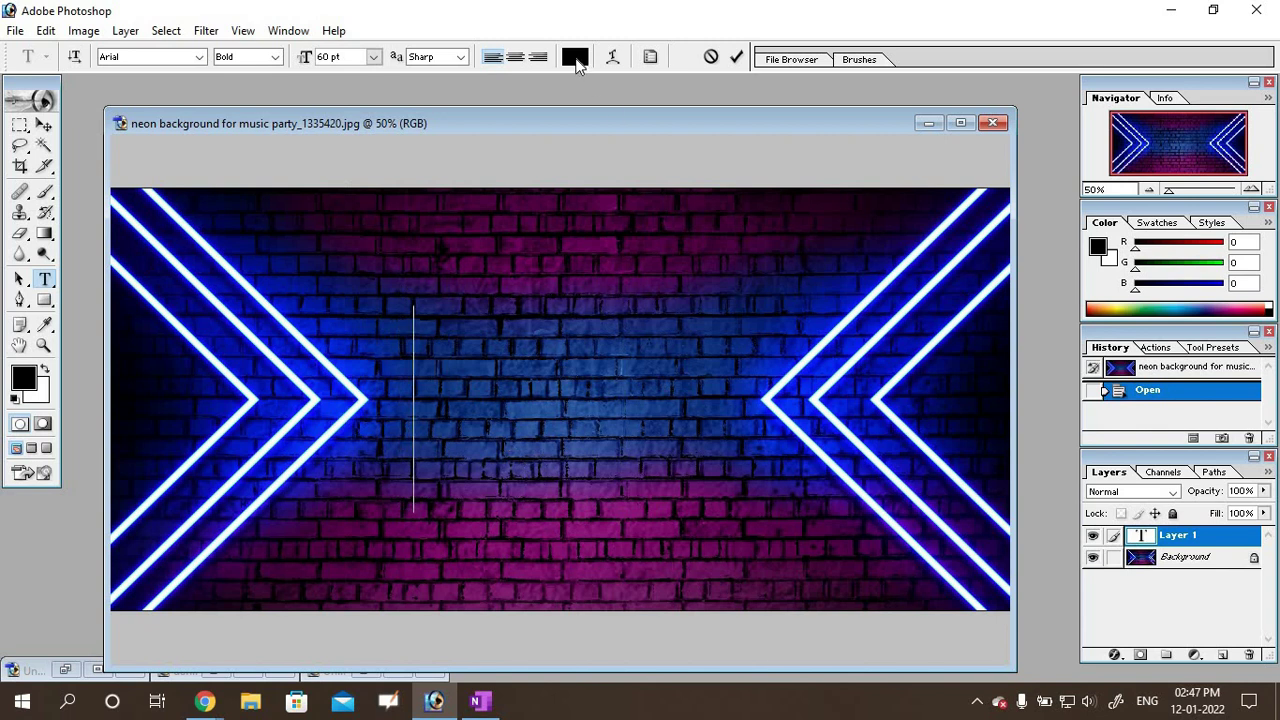
pyautogui.click(577, 62)
pyautogui.click(457, 277)
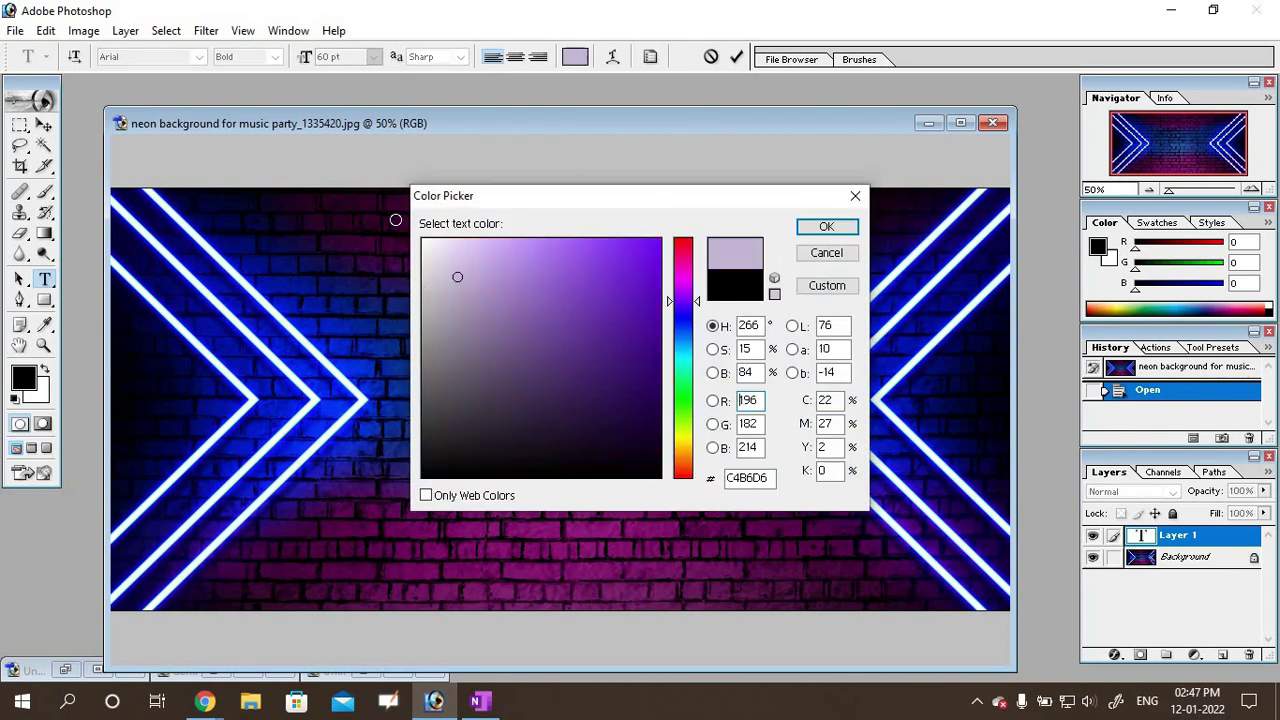
pyautogui.moveTo(395, 219); pyautogui.dragTo(375, 197)
pyautogui.click(826, 226)
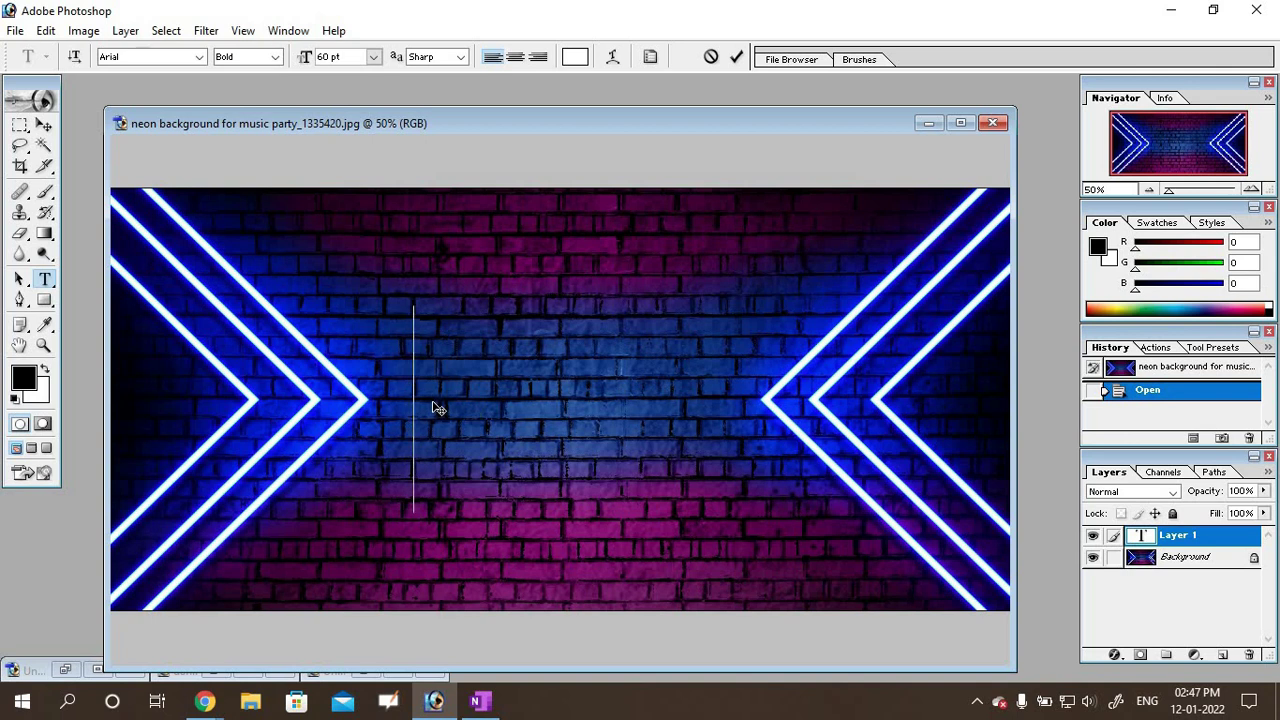
# Step: Type 'B2B', fixing typos, shift it slightly right and down, and commit
pyautogui.write('b')
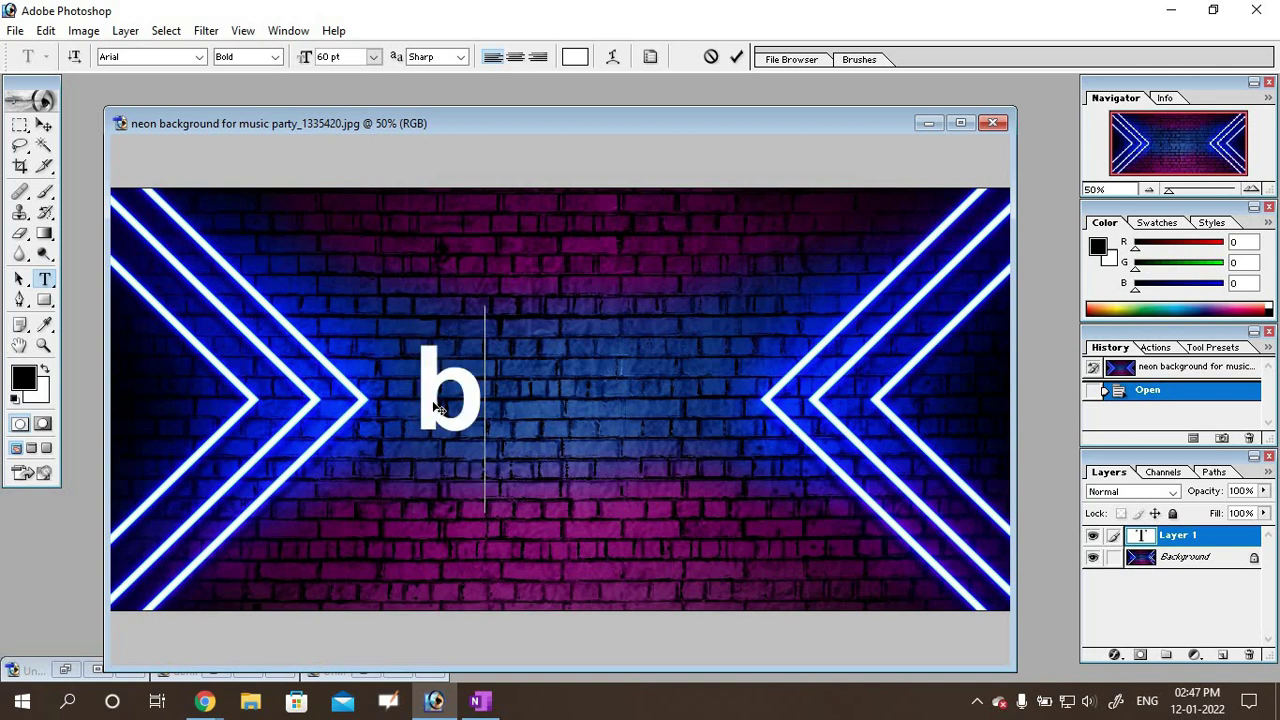
pyautogui.press('BackSpace')
pyautogui.write('B')
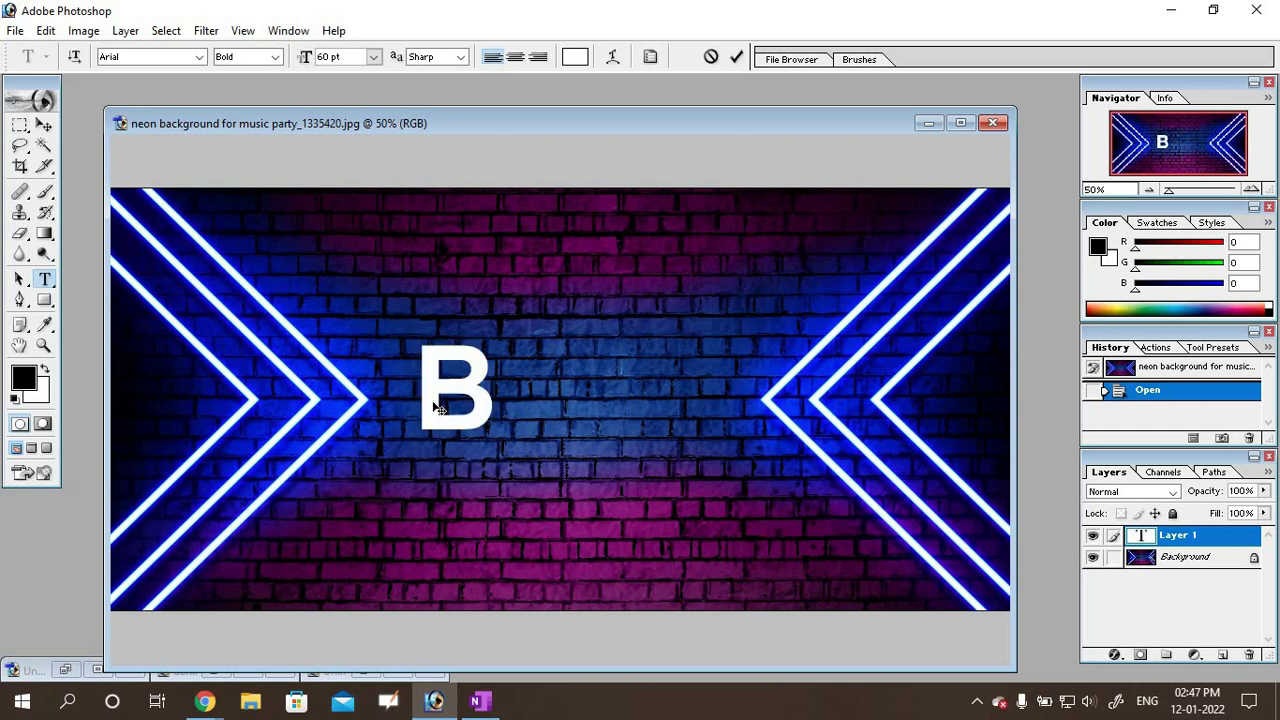
pyautogui.write('@')
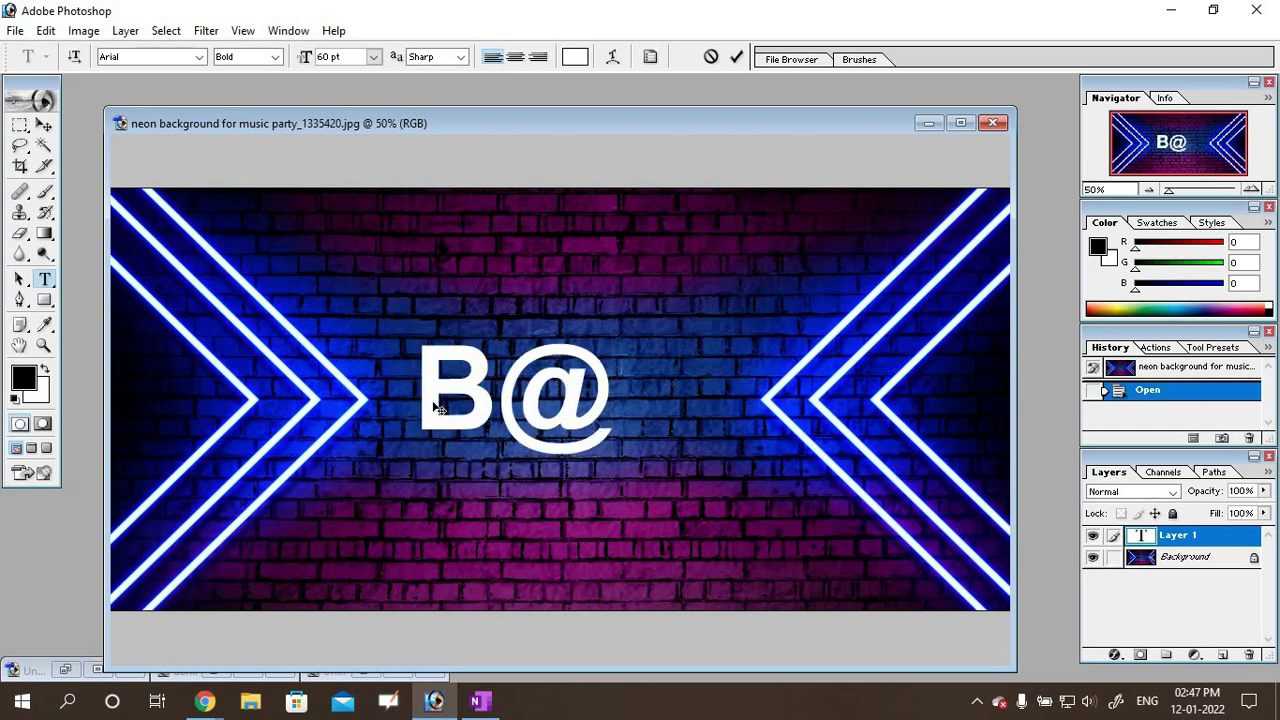
pyautogui.press('BackSpace')
pyautogui.write('2B')
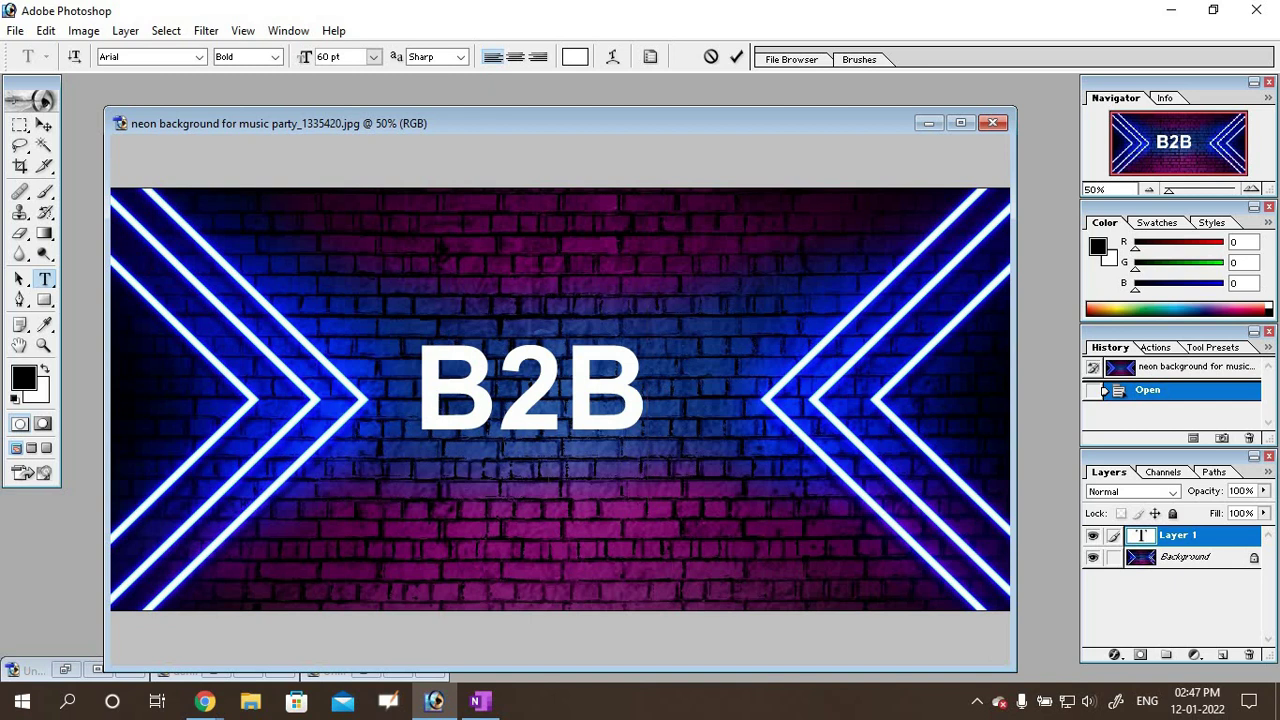
pyautogui.moveTo(604, 536)
pyautogui.mouseDown()
pyautogui.moveTo(630, 550)
pyautogui.moveTo(634, 540)
pyautogui.mouseUp()
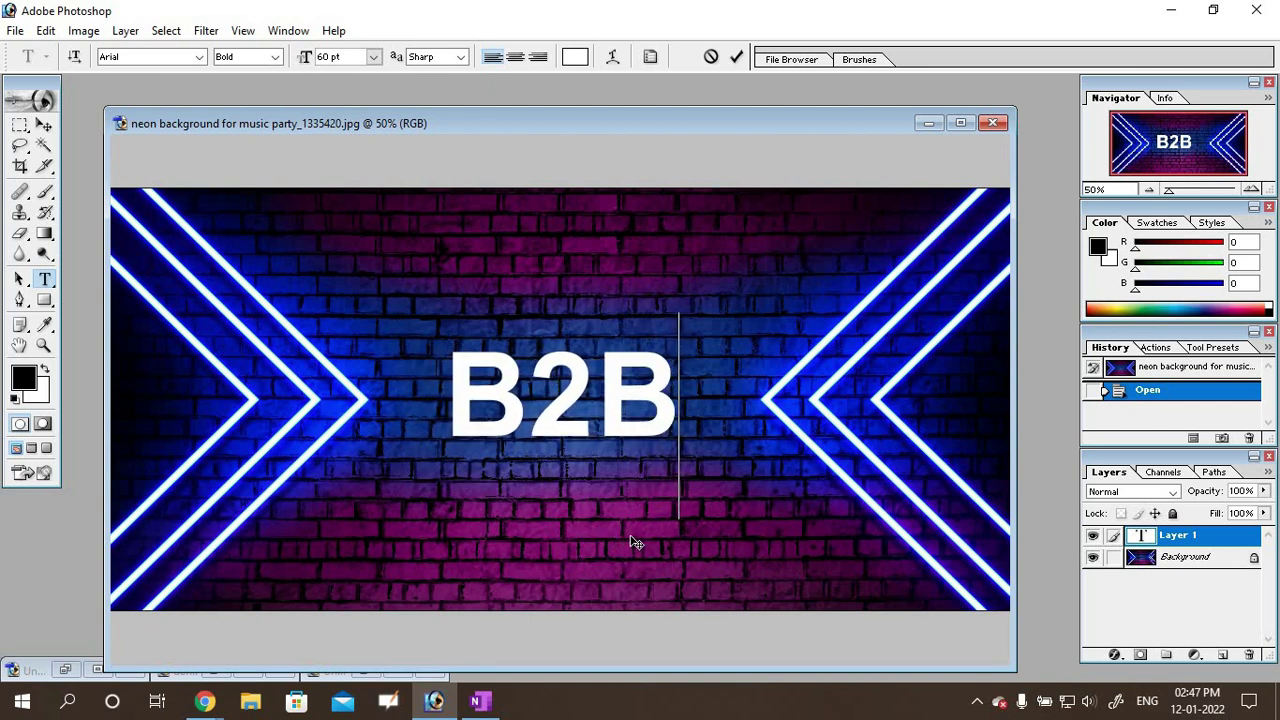
pyautogui.click(44, 124)
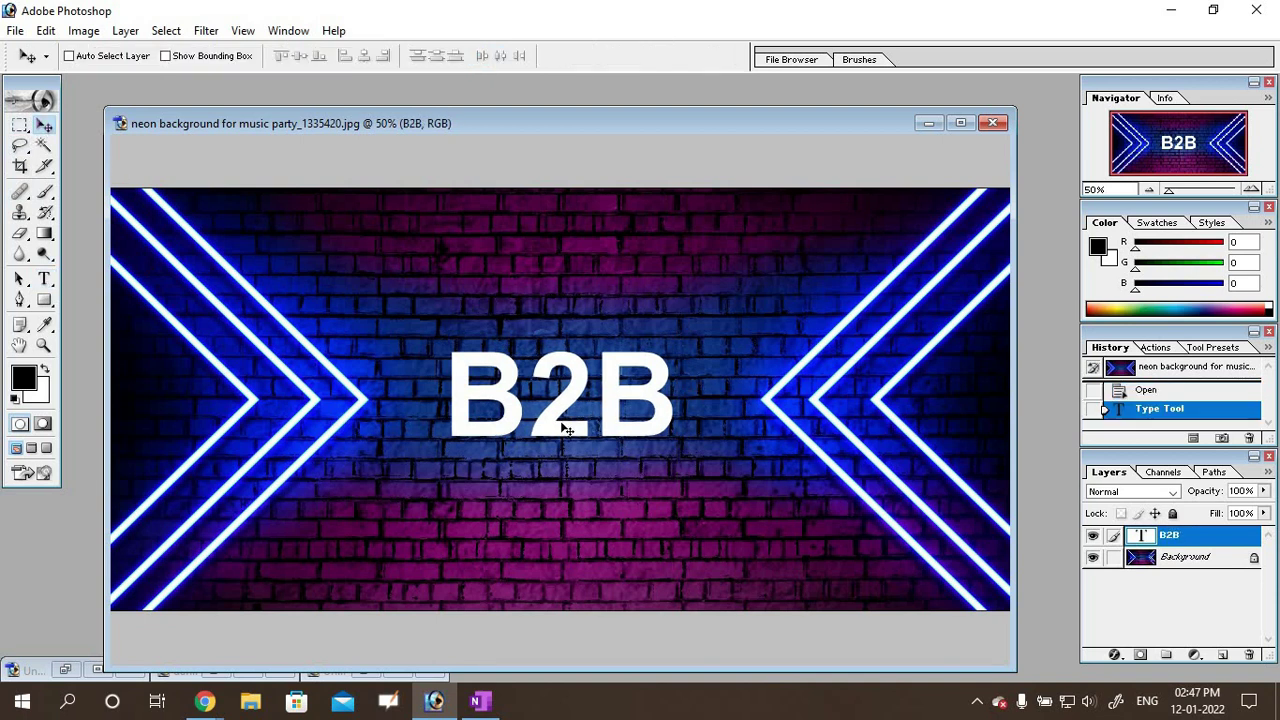
# Step: Nudge the B2B text into place on the brick wall and make the document window taller
pyautogui.moveTo(567, 425); pyautogui.dragTo(557, 411)
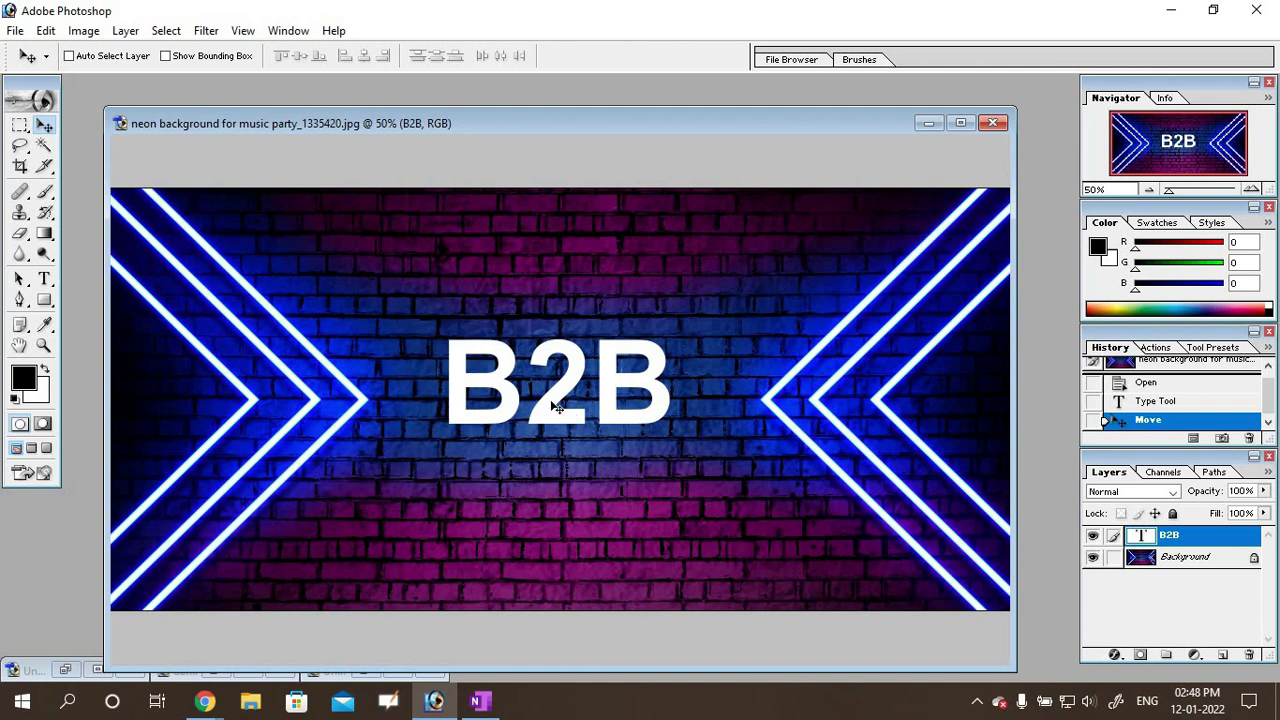
pyautogui.moveTo(550, 404); pyautogui.dragTo(557, 422)
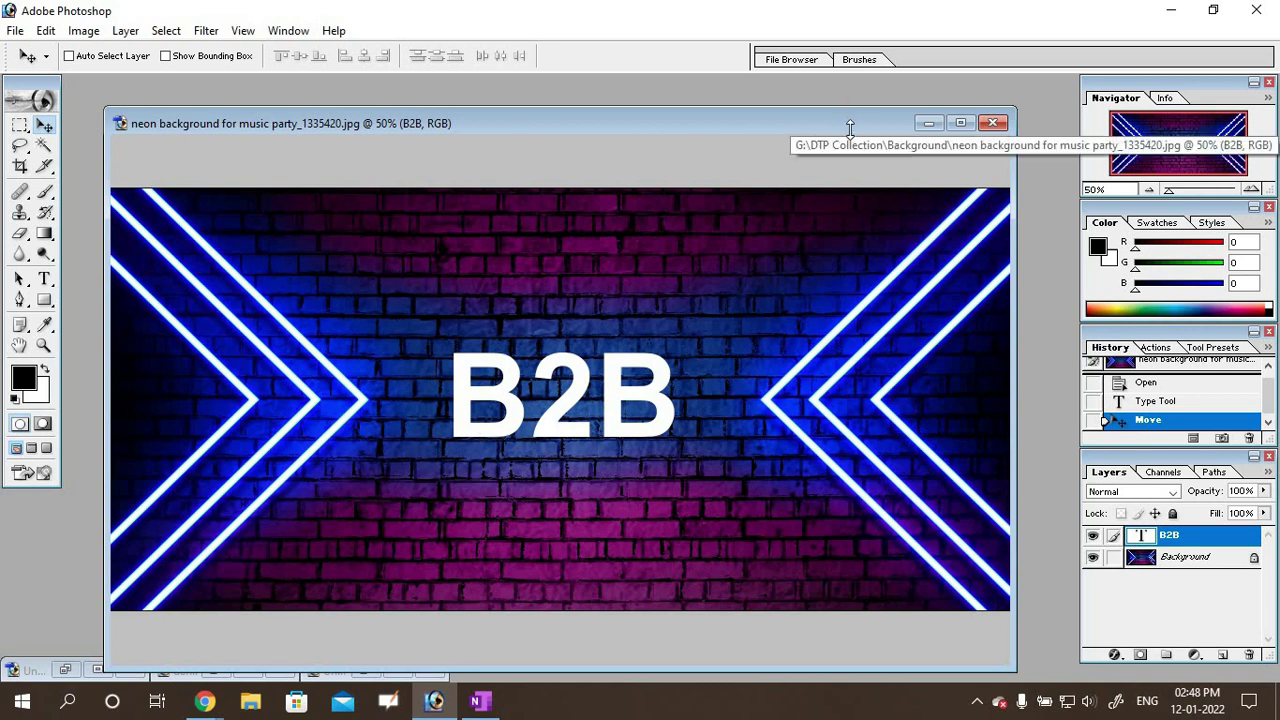
pyautogui.moveTo(849, 107)
pyautogui.mouseDown()
pyautogui.moveTo(845, 212)
pyautogui.moveTo(812, 111)
pyautogui.mouseUp()
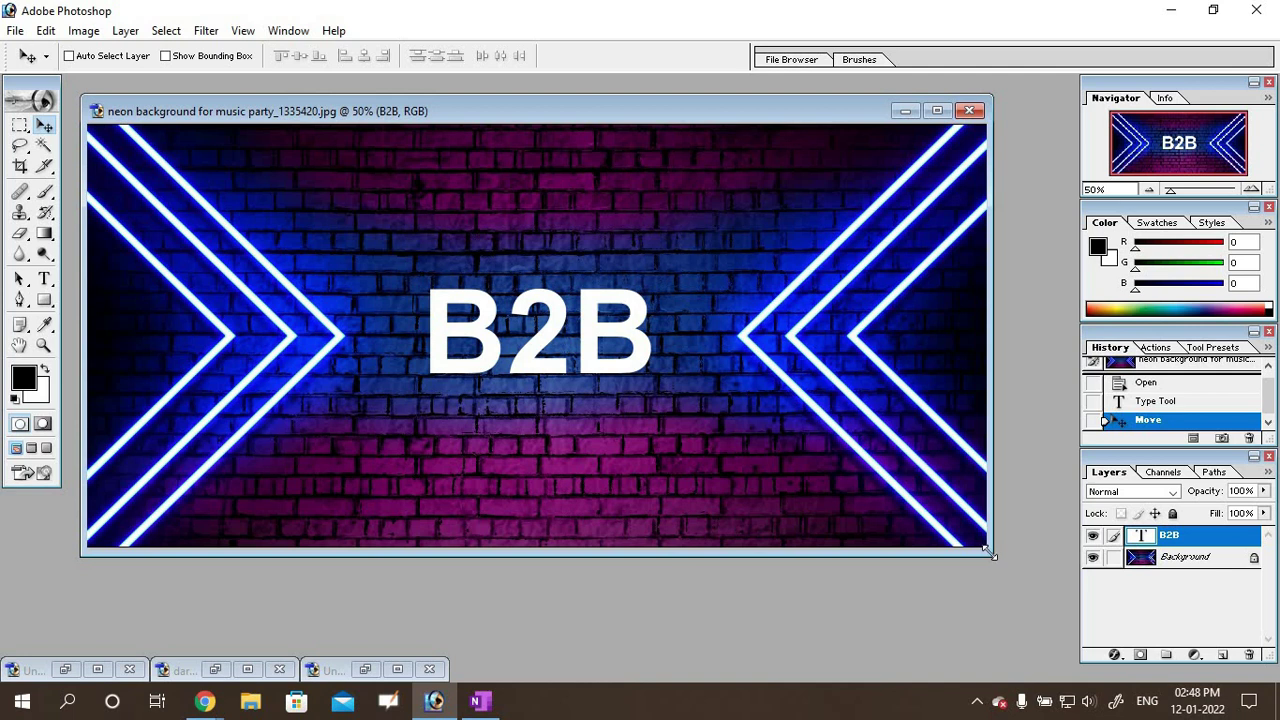
# Step: Enlarge the document window and nudge the B2B text slightly right and up
pyautogui.moveTo(989, 551); pyautogui.dragTo(1066, 662)
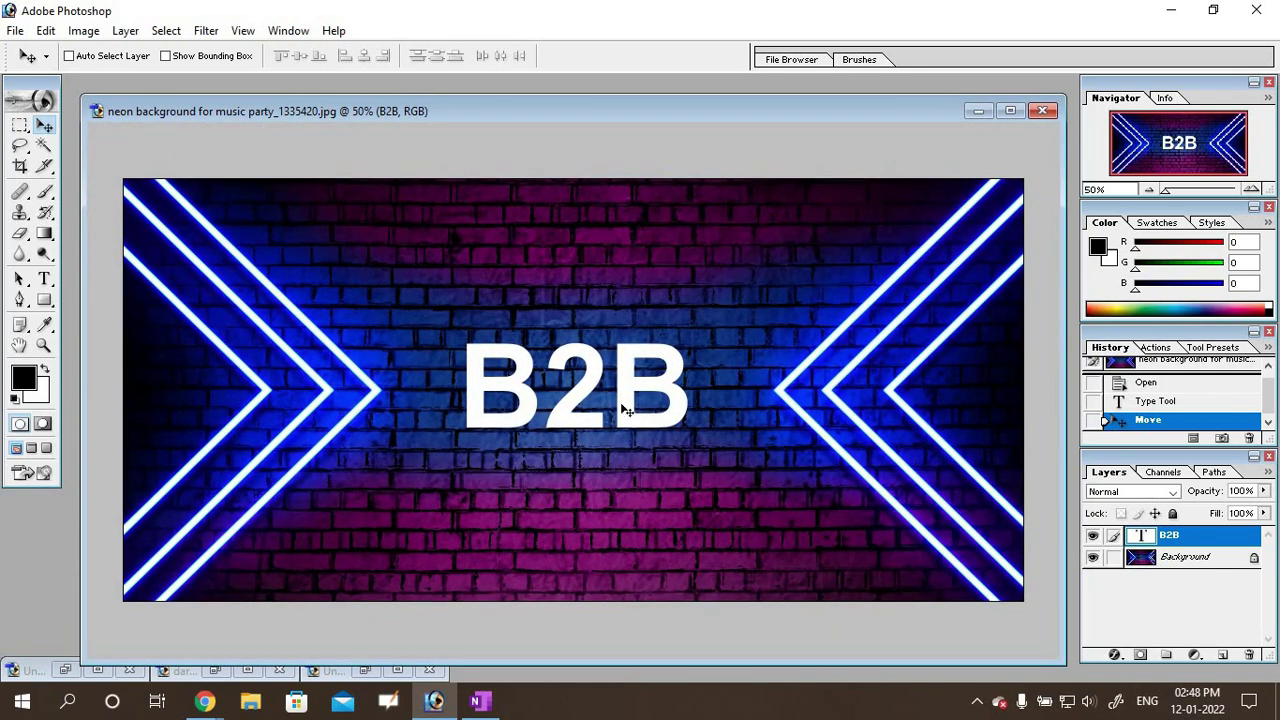
pyautogui.moveTo(625, 385); pyautogui.dragTo(641, 401)
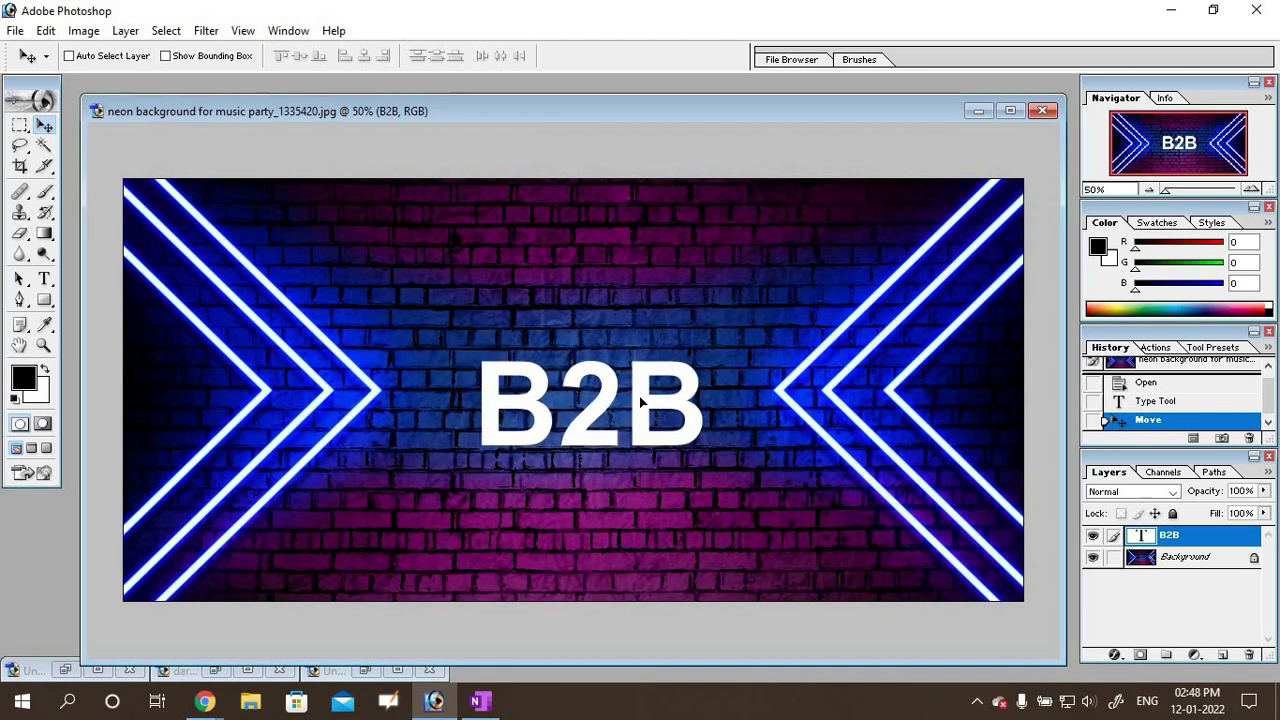
pyautogui.hotkey('shift', 'Up')
pyautogui.hotkey('shift', 'Up')
pyautogui.hotkey('shift', 'Up')
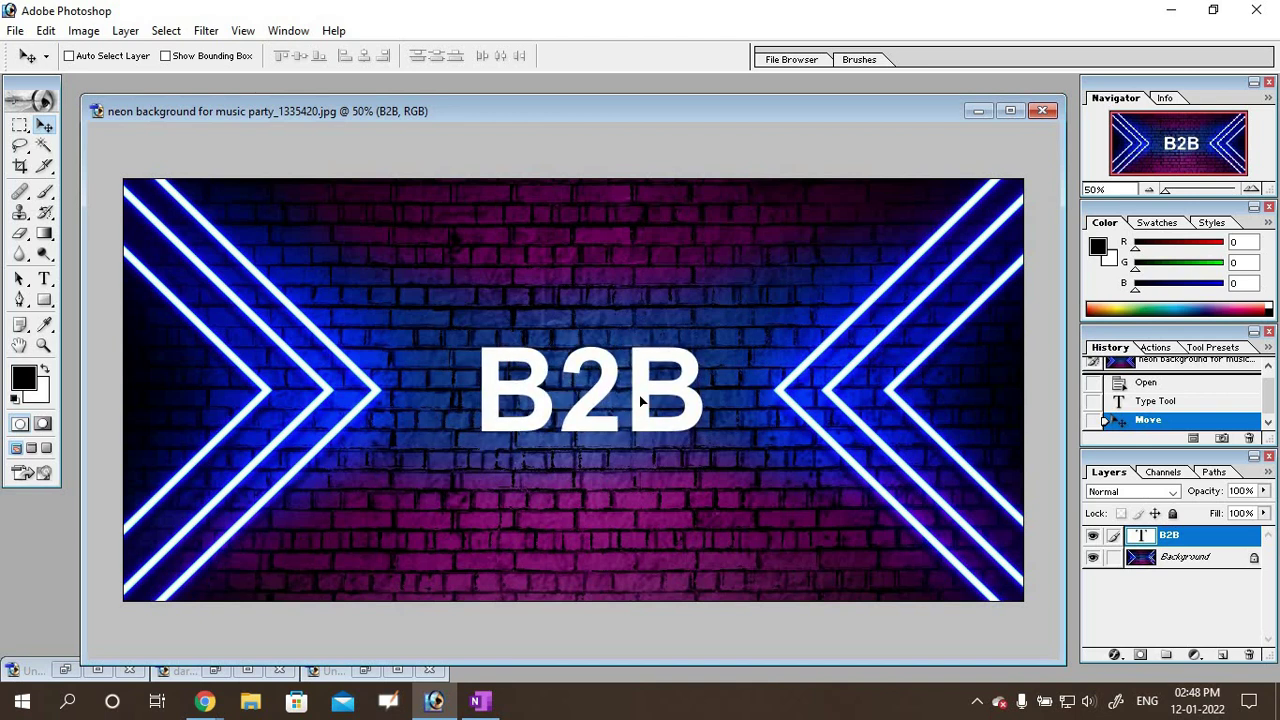
# Step: Scale B2B larger and taller with Free Transform, then recentre it between the chevrons
pyautogui.hotkey('ctrl', 't')
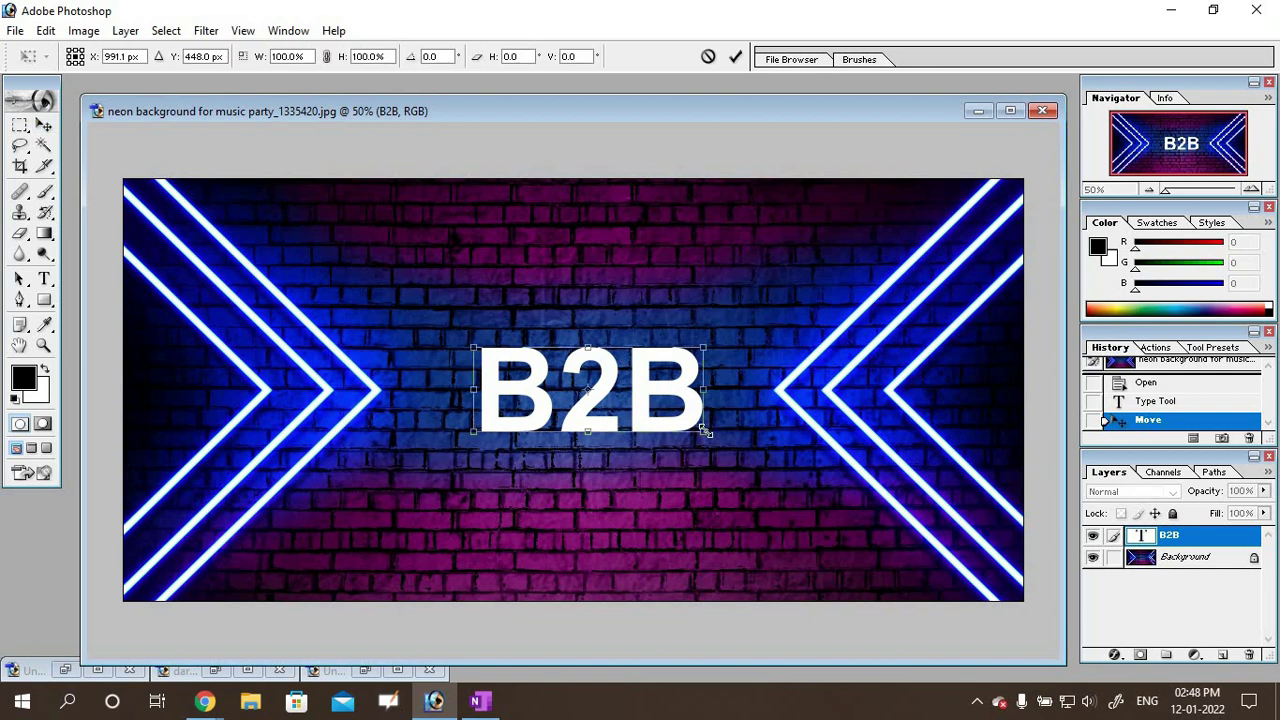
pyautogui.moveTo(704, 432); pyautogui.dragTo(754, 458)
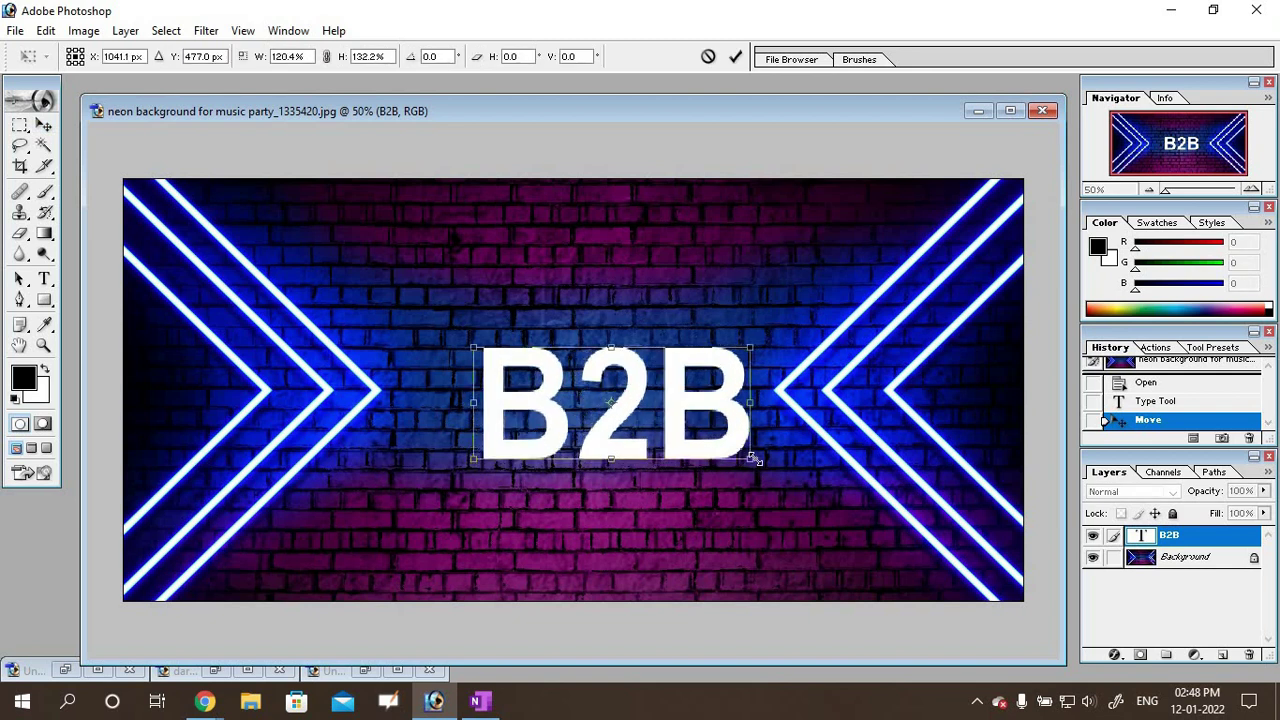
pyautogui.press('Return')
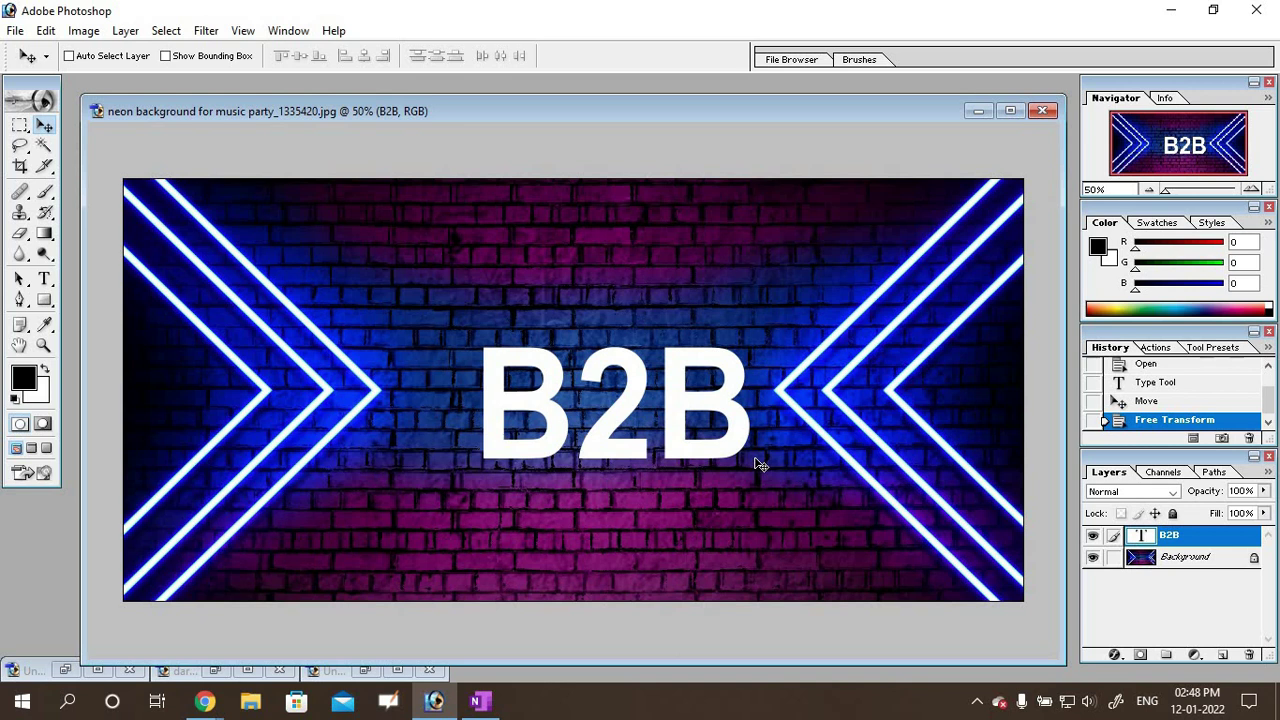
pyautogui.moveTo(685, 406); pyautogui.dragTo(660, 396)
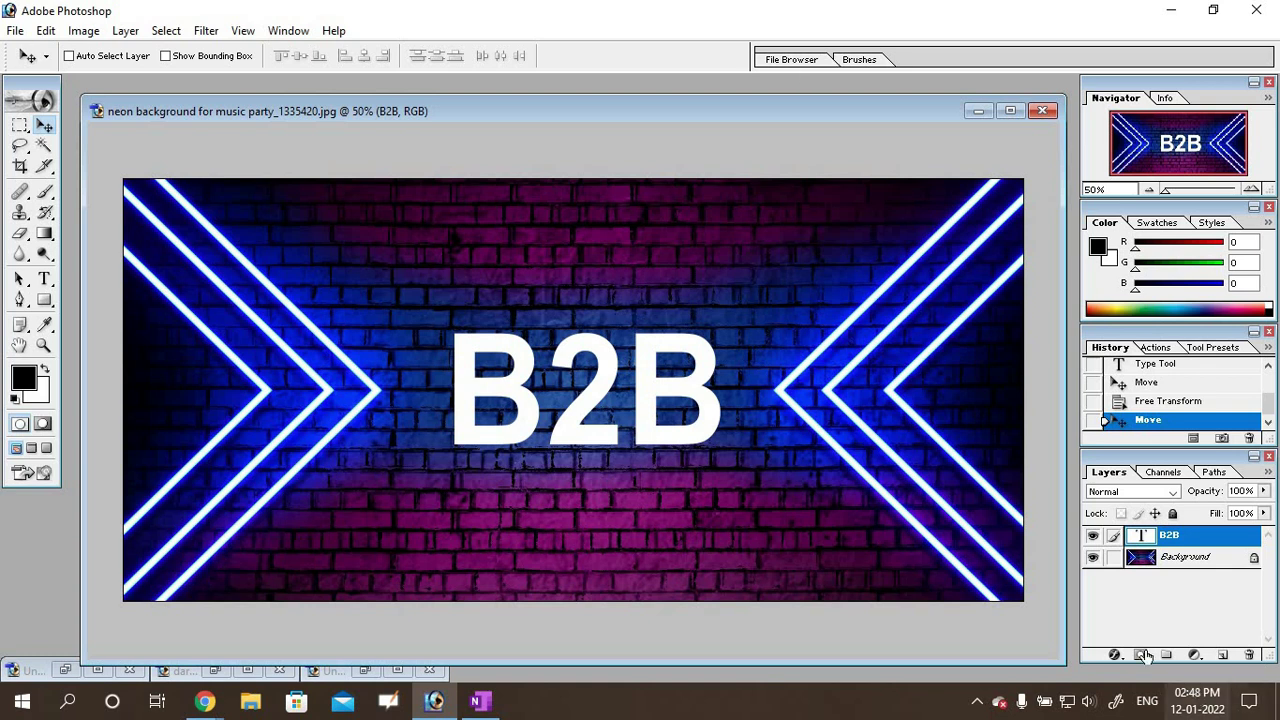
# Step: Add a yellow Stroke layer effect to the B2B text
pyautogui.click(1113, 655)
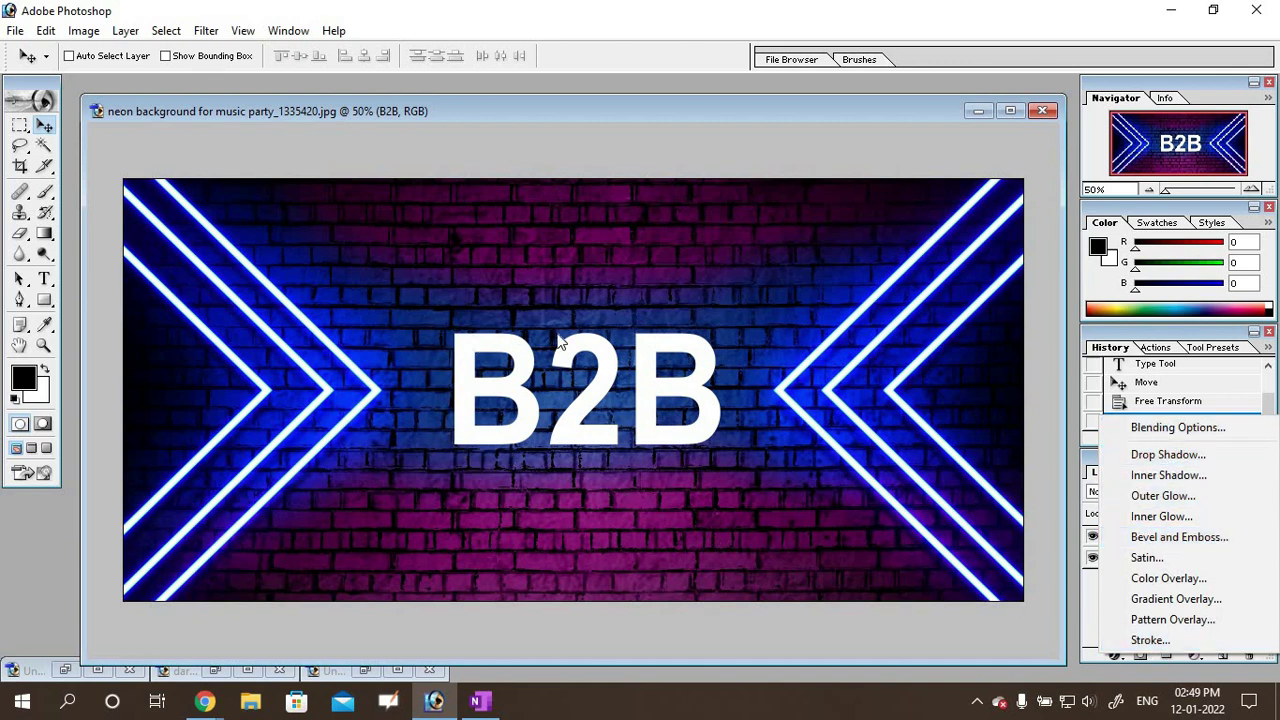
pyautogui.click(1148, 640)
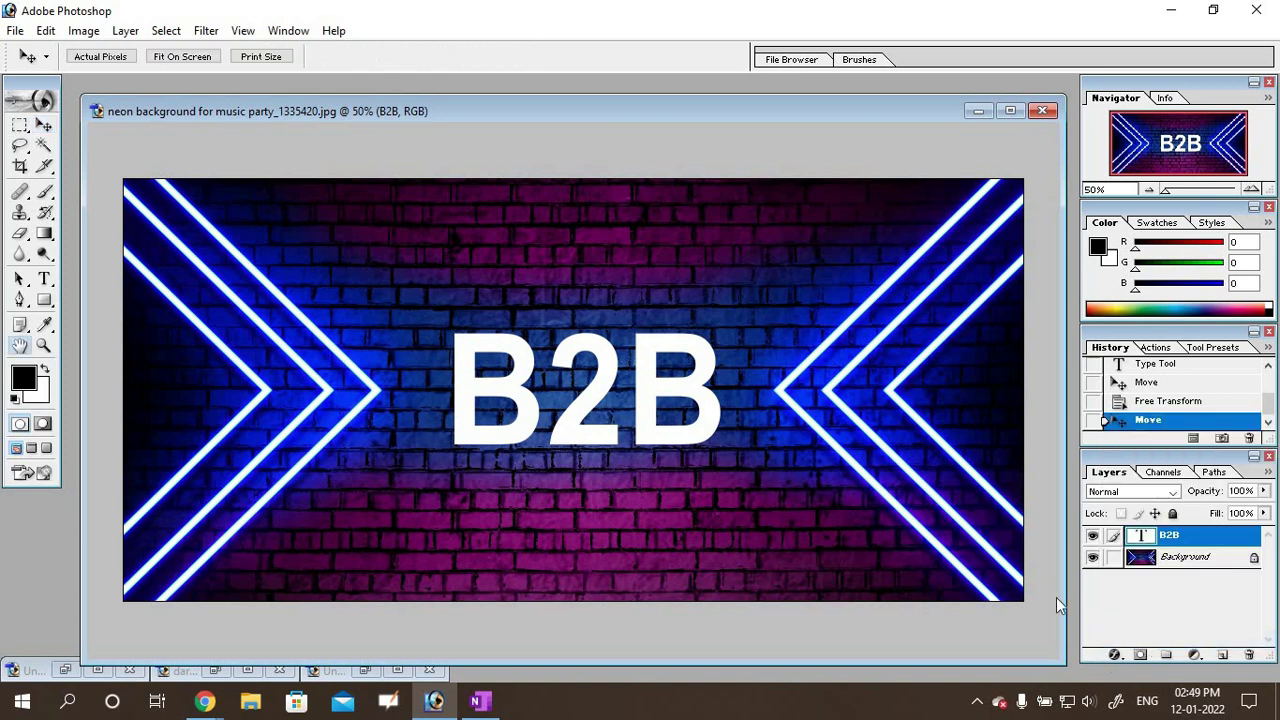
pyautogui.click(855, 568)
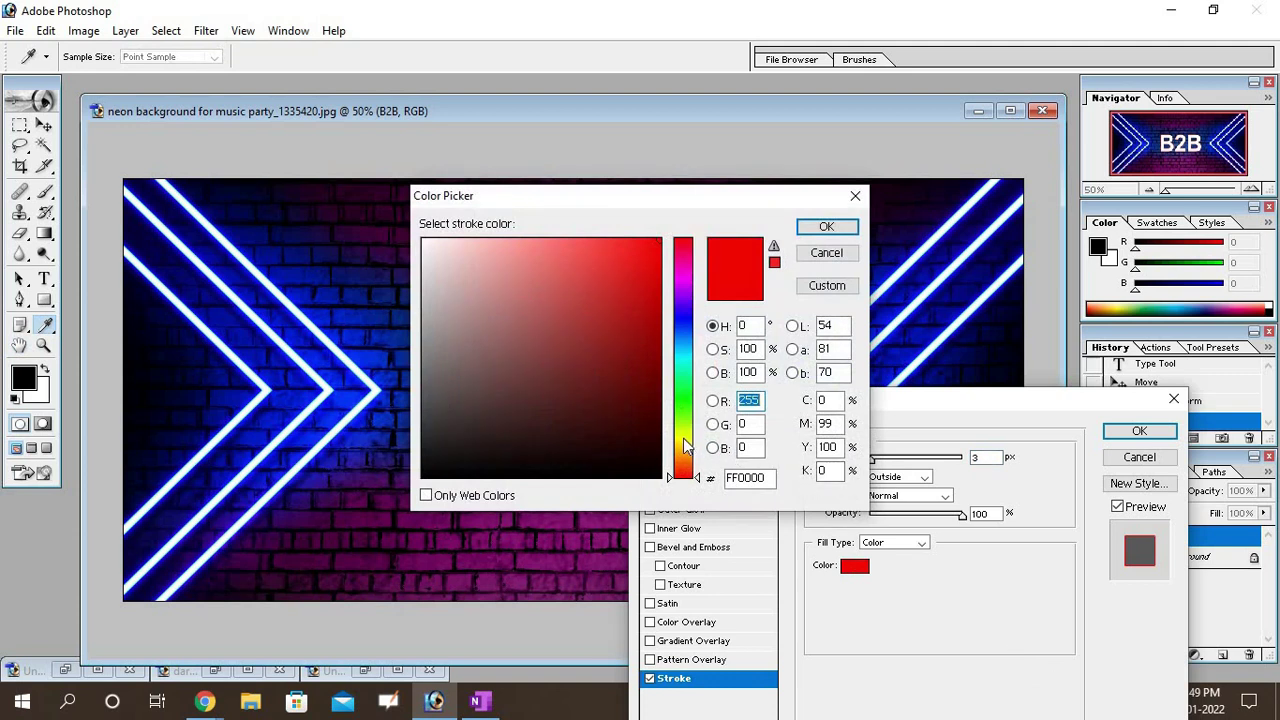
pyautogui.moveTo(687, 445); pyautogui.dragTo(687, 438)
pyautogui.click(824, 227)
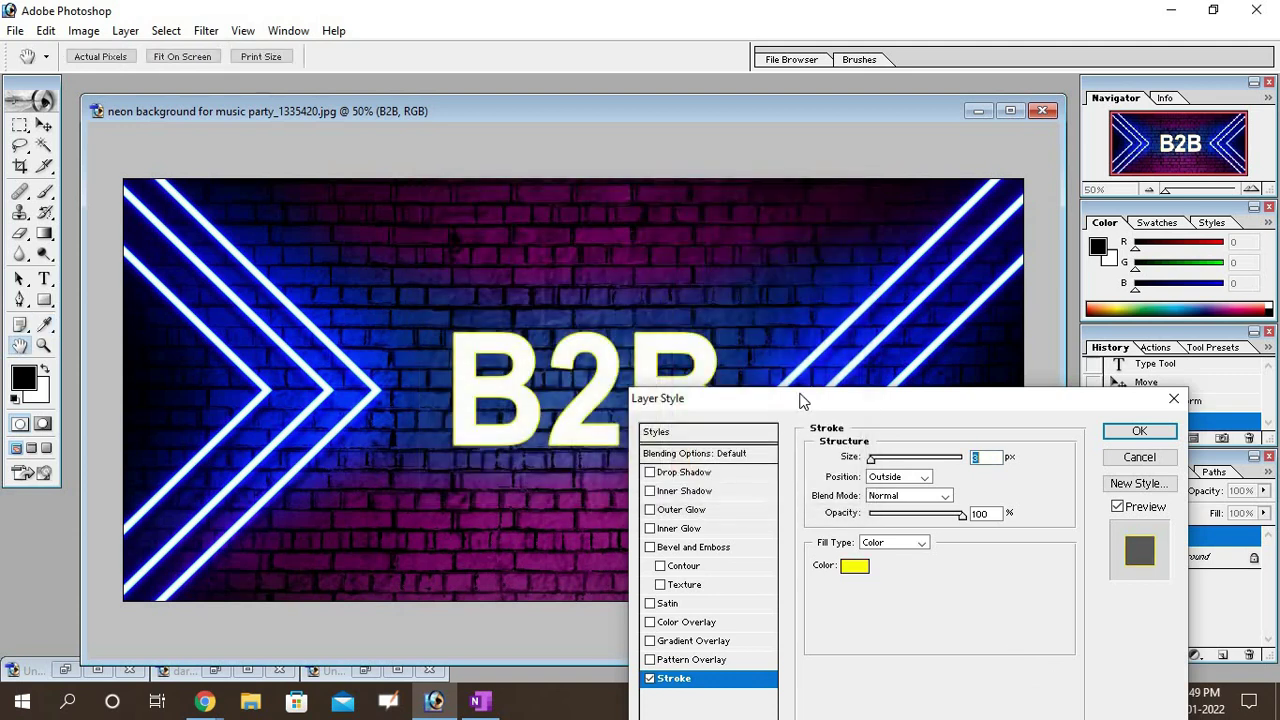
# Step: Thicken the yellow stroke slightly, keeping the Layer Style window clear of the text
pyautogui.moveTo(777, 404); pyautogui.dragTo(836, 435)
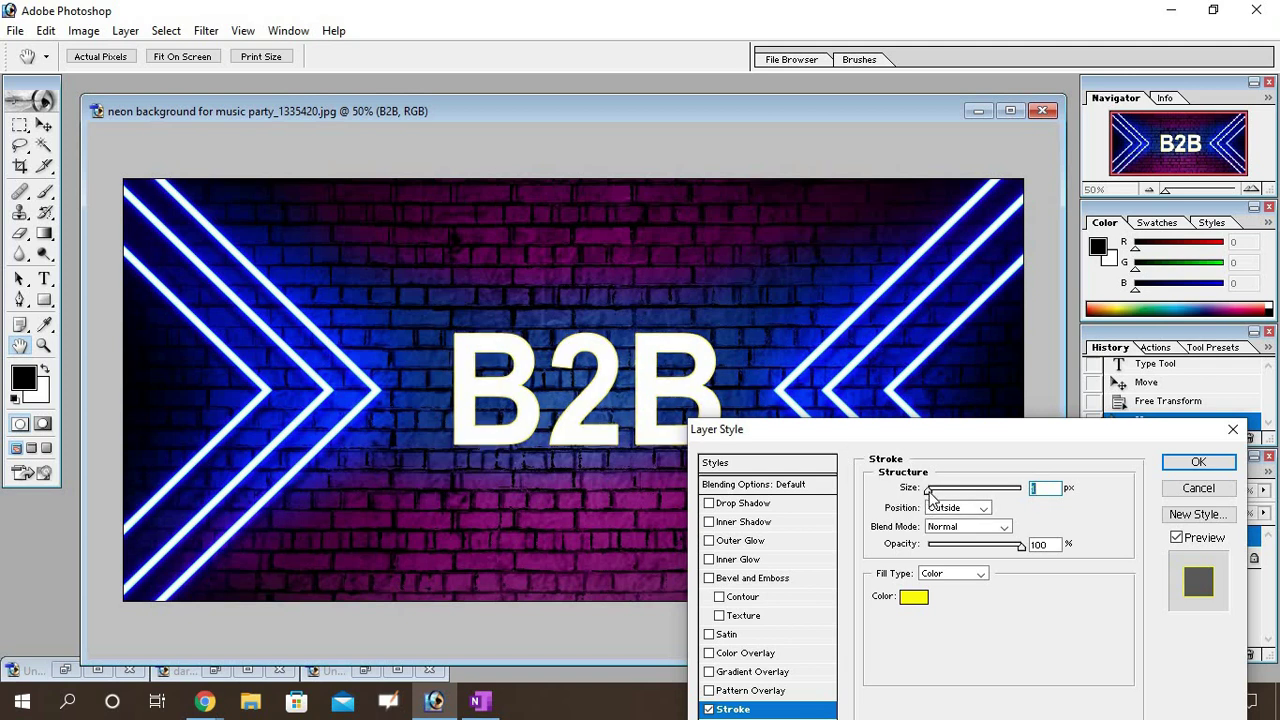
pyautogui.moveTo(929, 489); pyautogui.dragTo(932, 489)
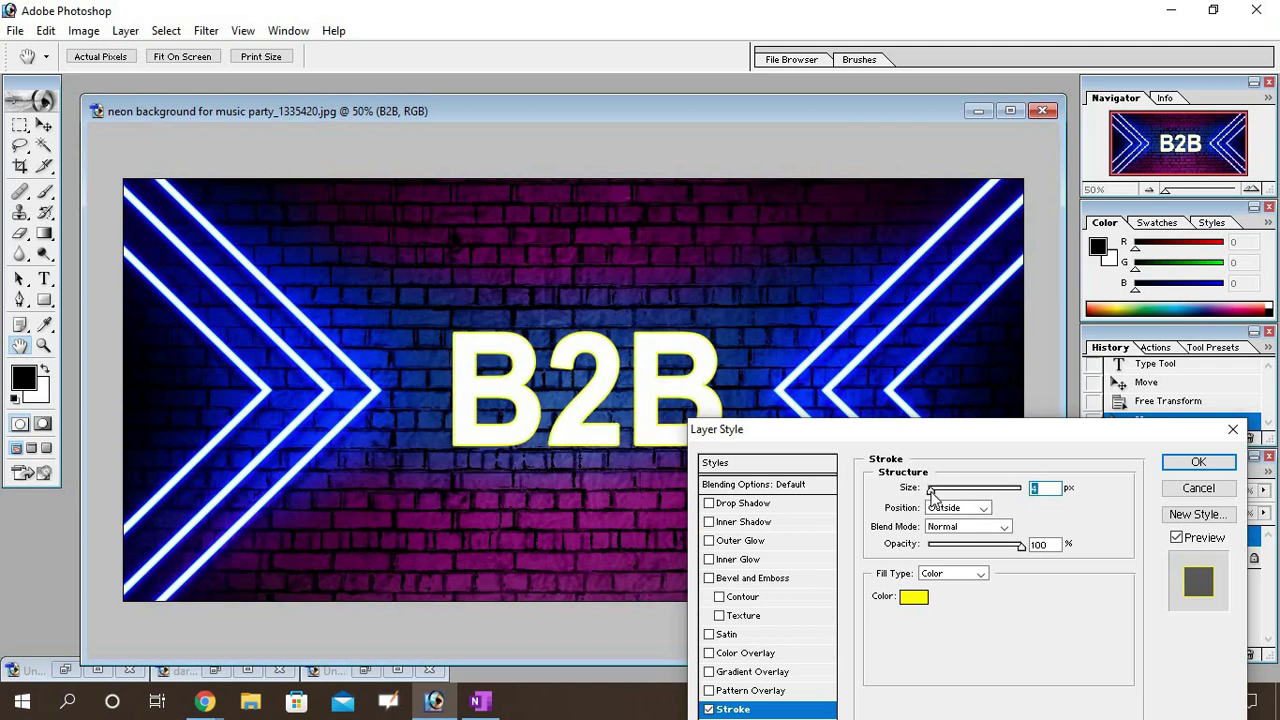
pyautogui.moveTo(931, 494); pyautogui.dragTo(934, 495)
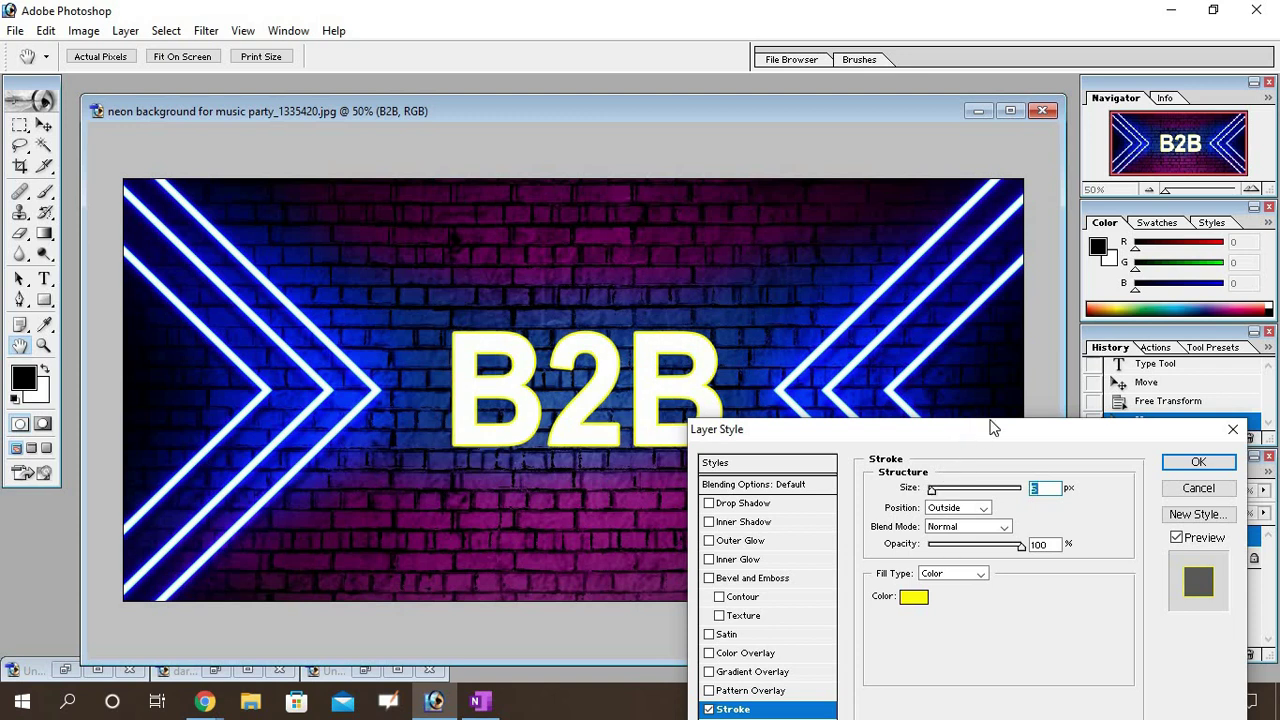
pyautogui.moveTo(994, 428); pyautogui.dragTo(1046, 374)
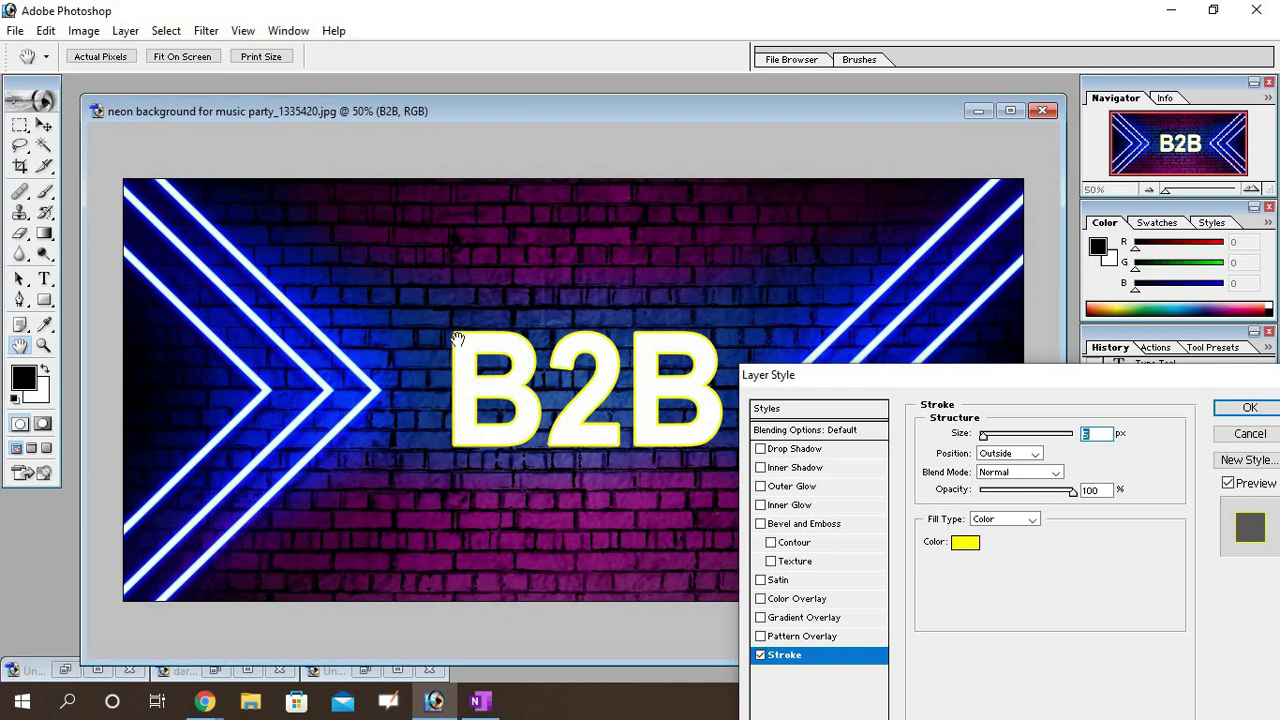
pyautogui.moveTo(890, 374); pyautogui.dragTo(809, 333)
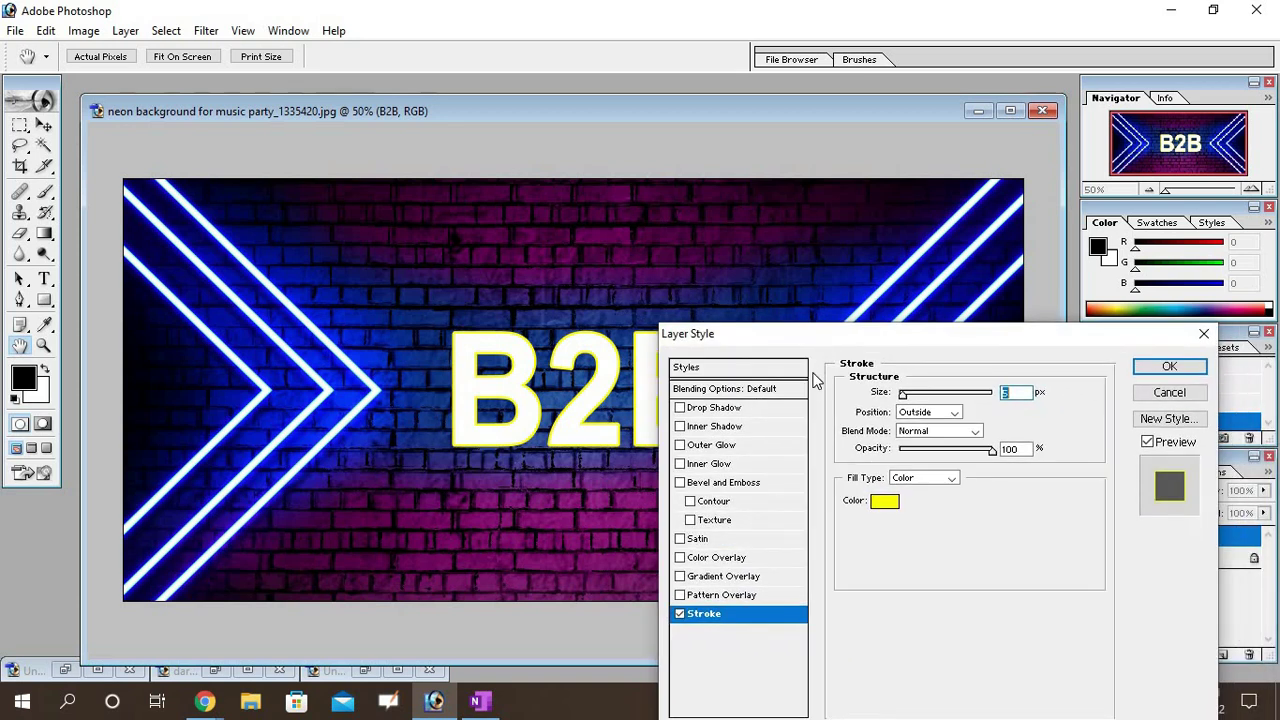
# Step: Set the B2B layer's Fill Opacity to 0% in Blending Options
pyautogui.click(707, 390)
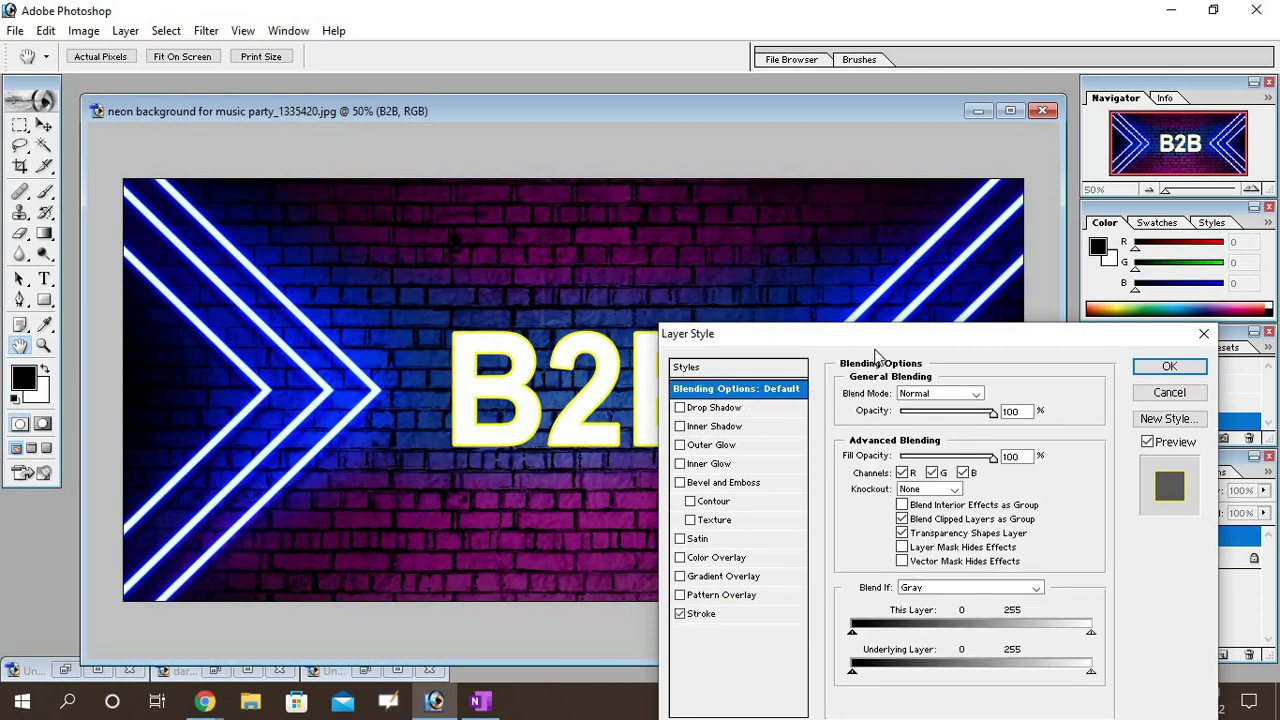
pyautogui.moveTo(893, 337); pyautogui.dragTo(933, 250)
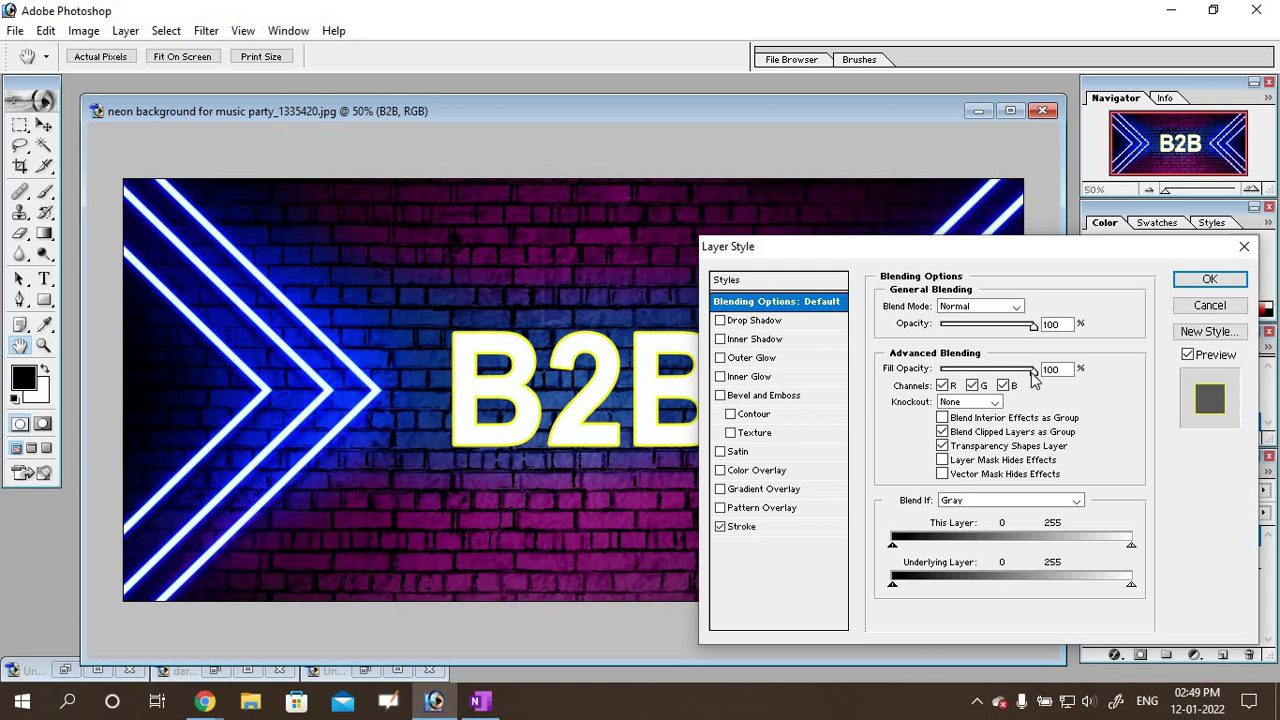
pyautogui.moveTo(1033, 372); pyautogui.dragTo(916, 374)
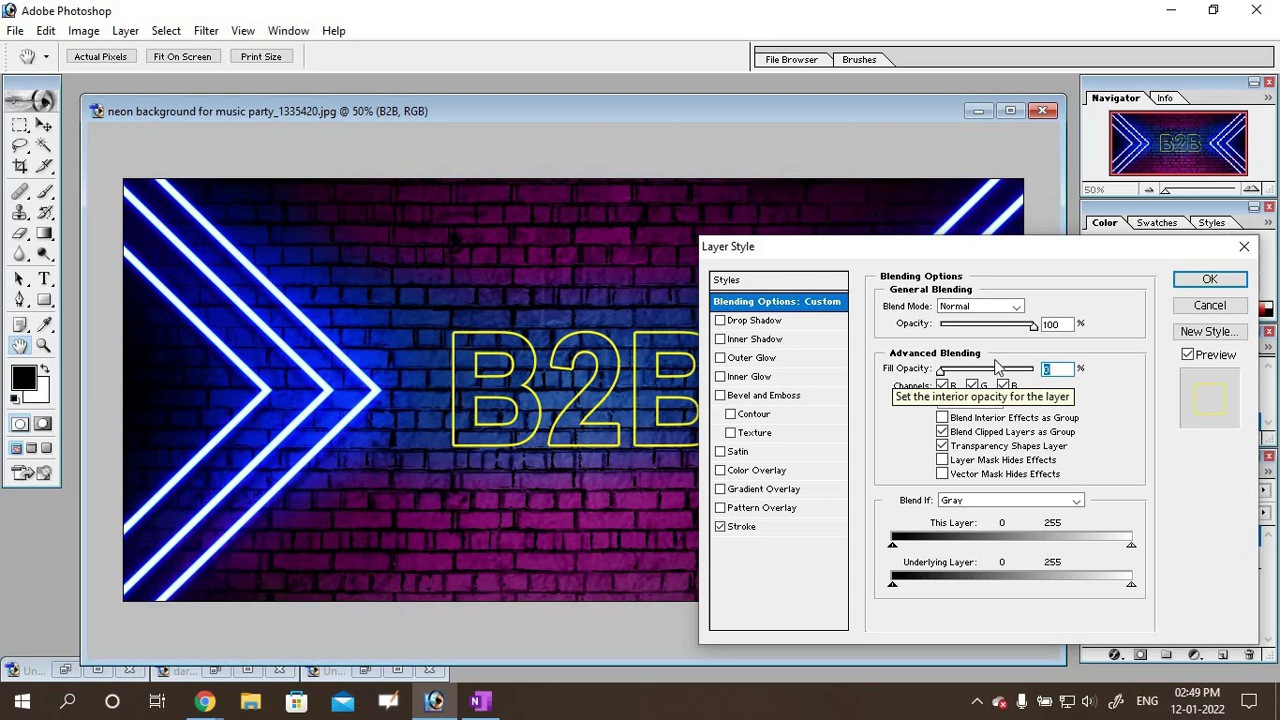
# Step: Change the B2B stroke to white at 9 px and apply the layer style
pyautogui.click(760, 528)
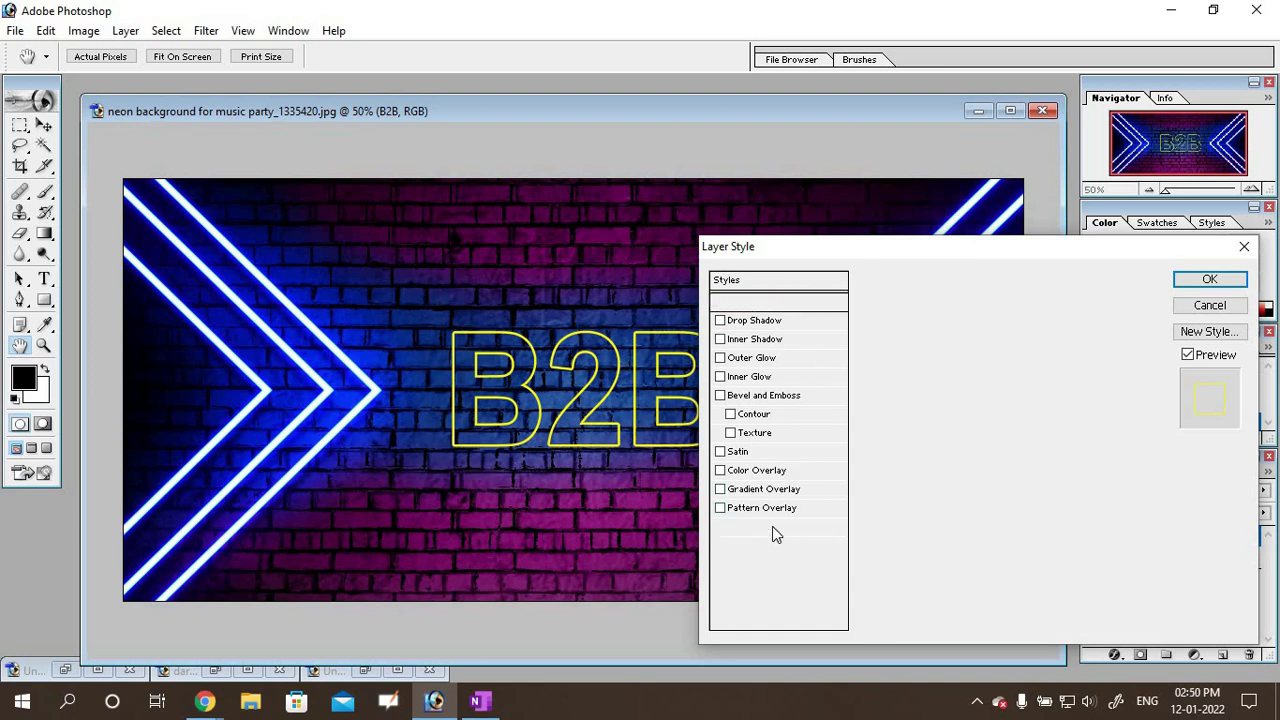
pyautogui.click(945, 310)
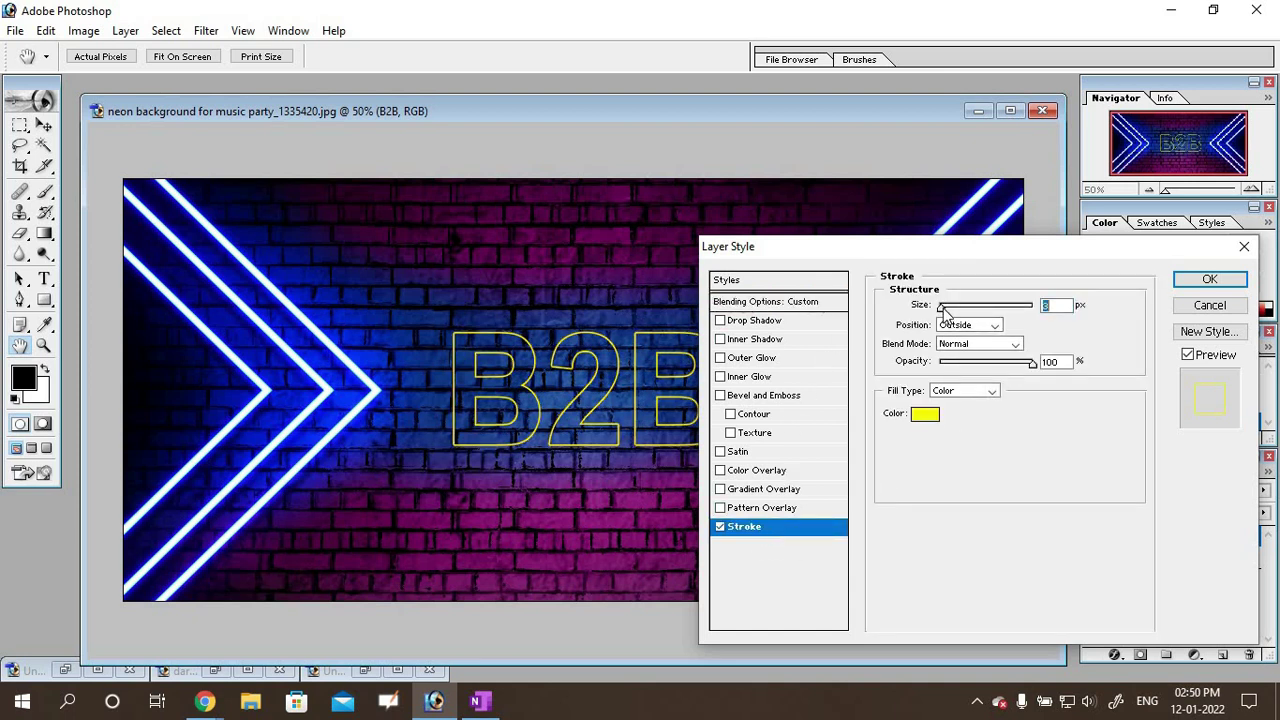
pyautogui.moveTo(948, 312); pyautogui.dragTo(950, 312)
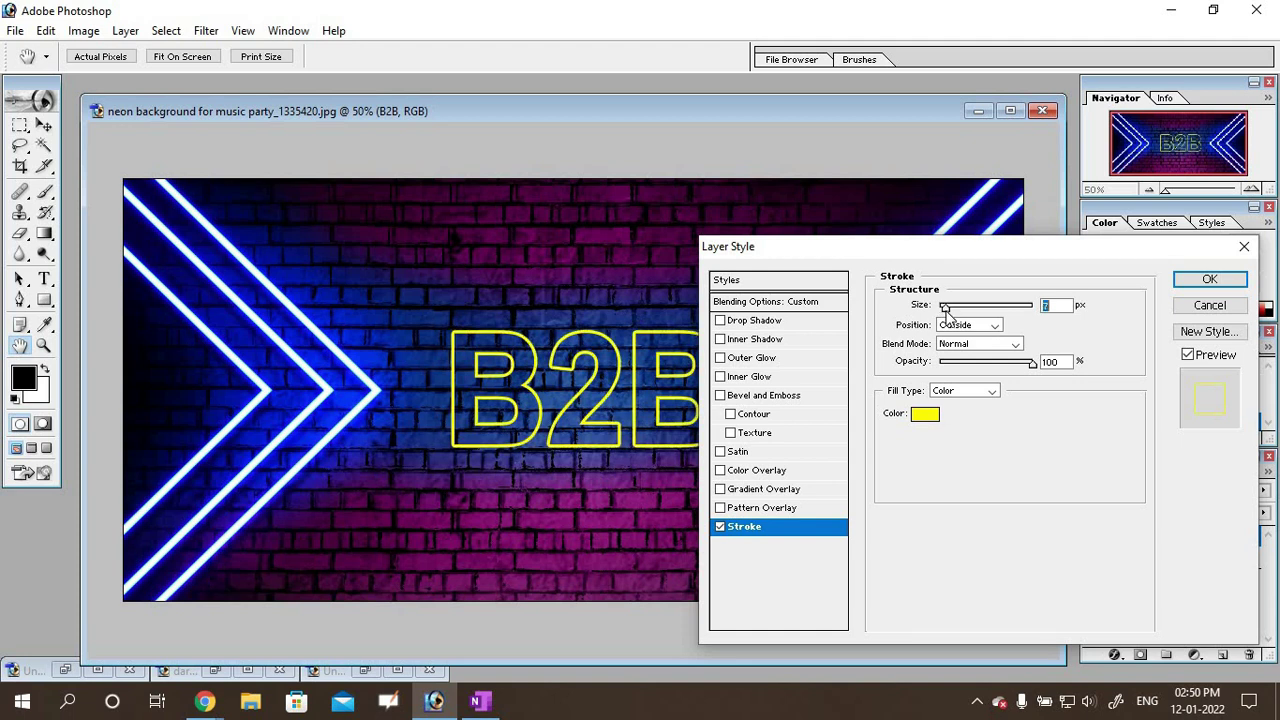
pyautogui.click(925, 414)
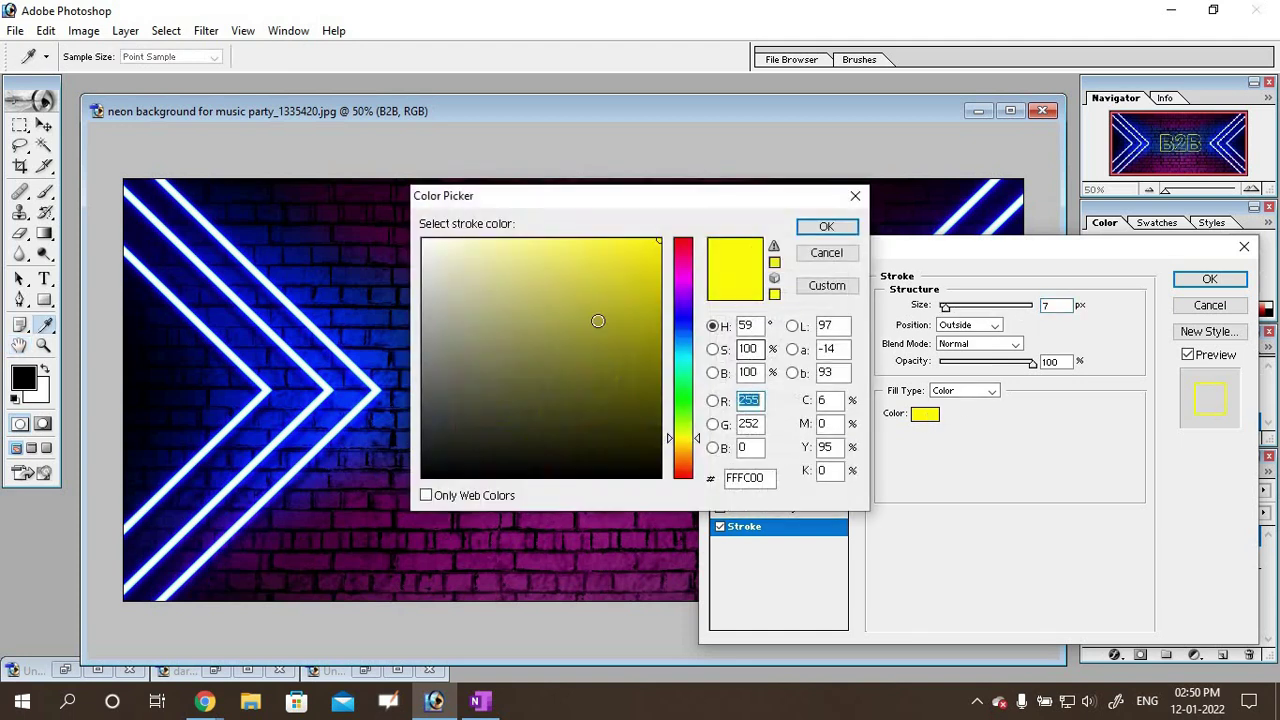
pyautogui.moveTo(597, 321); pyautogui.dragTo(423, 241)
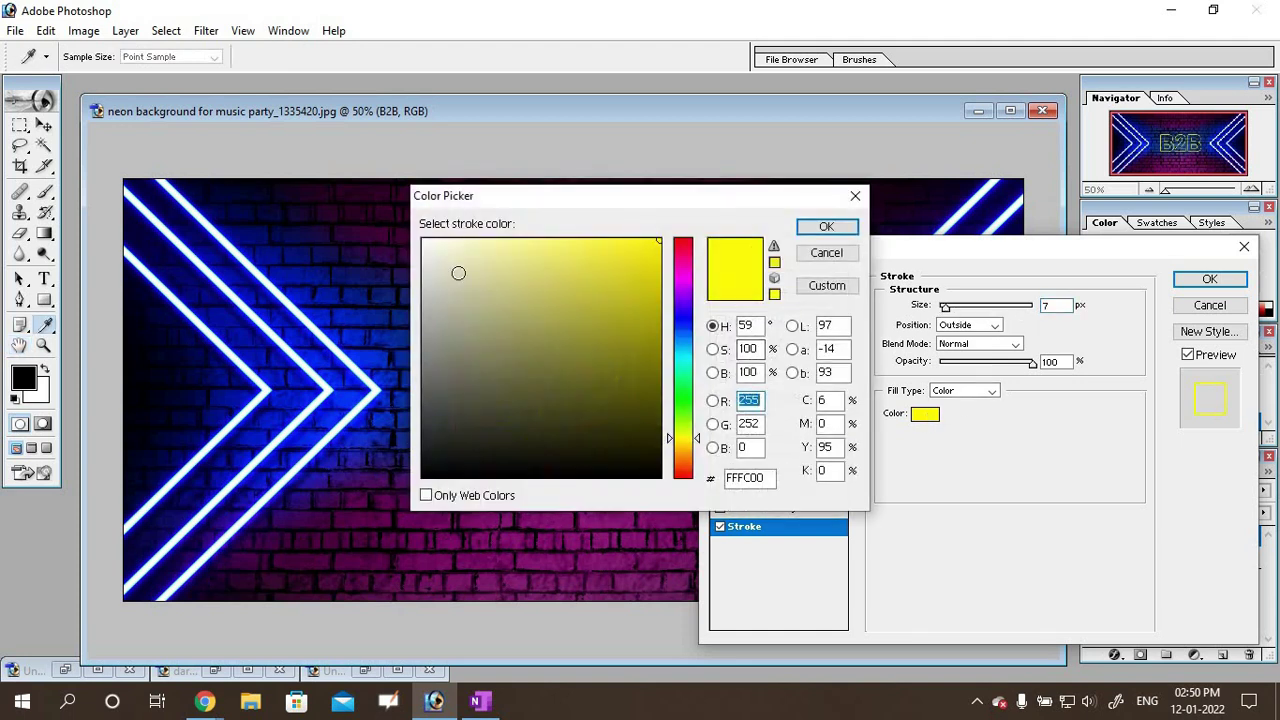
pyautogui.click(819, 229)
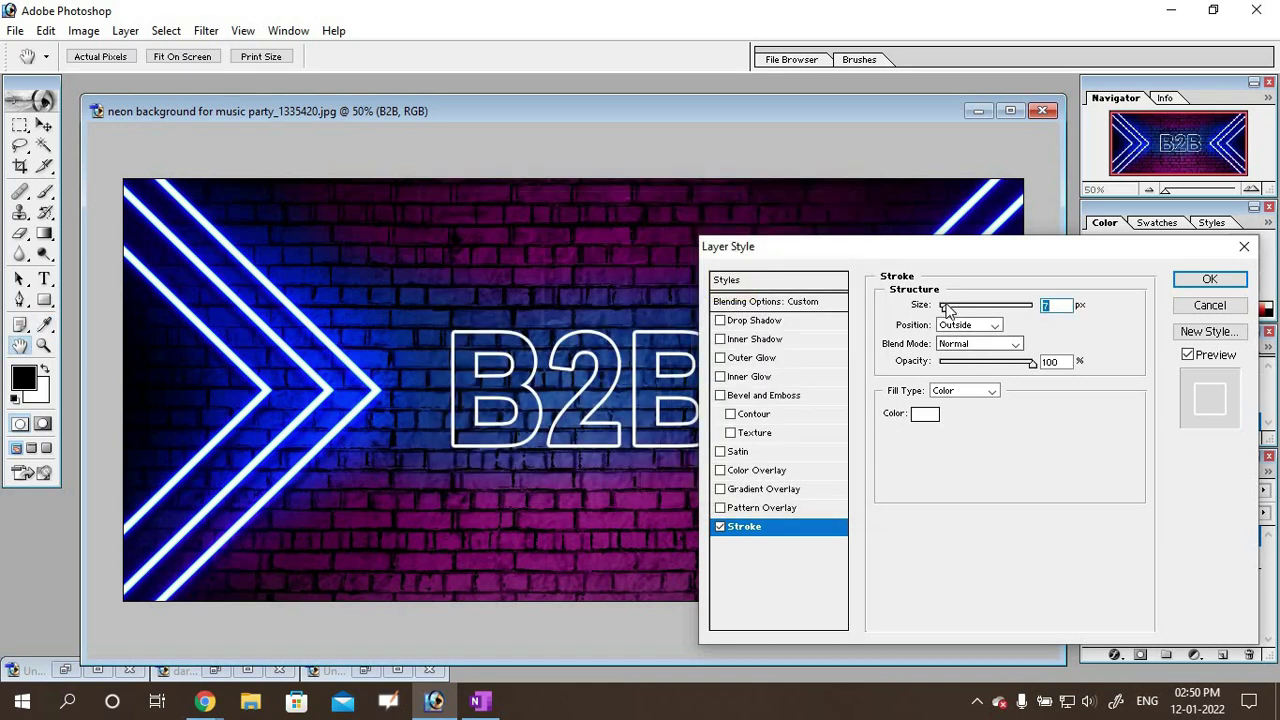
pyautogui.moveTo(951, 313)
pyautogui.mouseDown()
pyautogui.moveTo(1030, 307)
pyautogui.moveTo(949, 313)
pyautogui.mouseUp()
pyautogui.click(1200, 283)
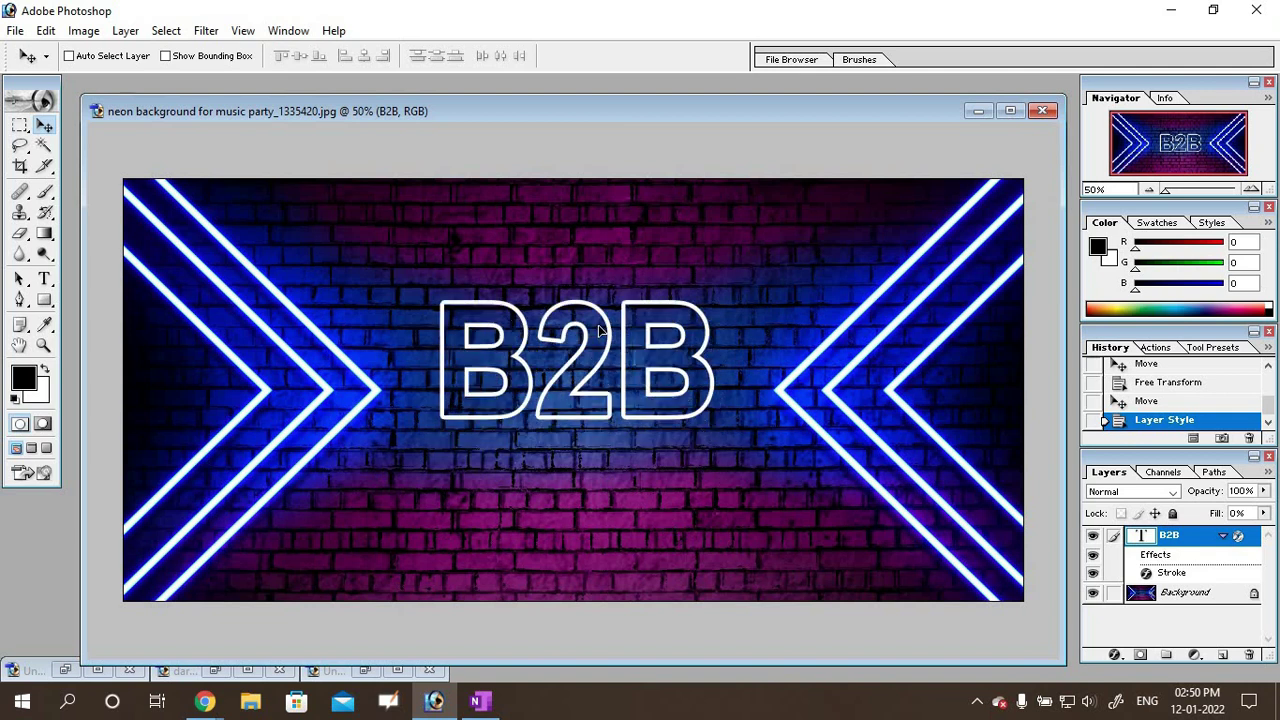
# Step: Move B2B higher and add a bold white 'TEXT' line beneath it
pyautogui.moveTo(609, 384); pyautogui.dragTo(587, 280)
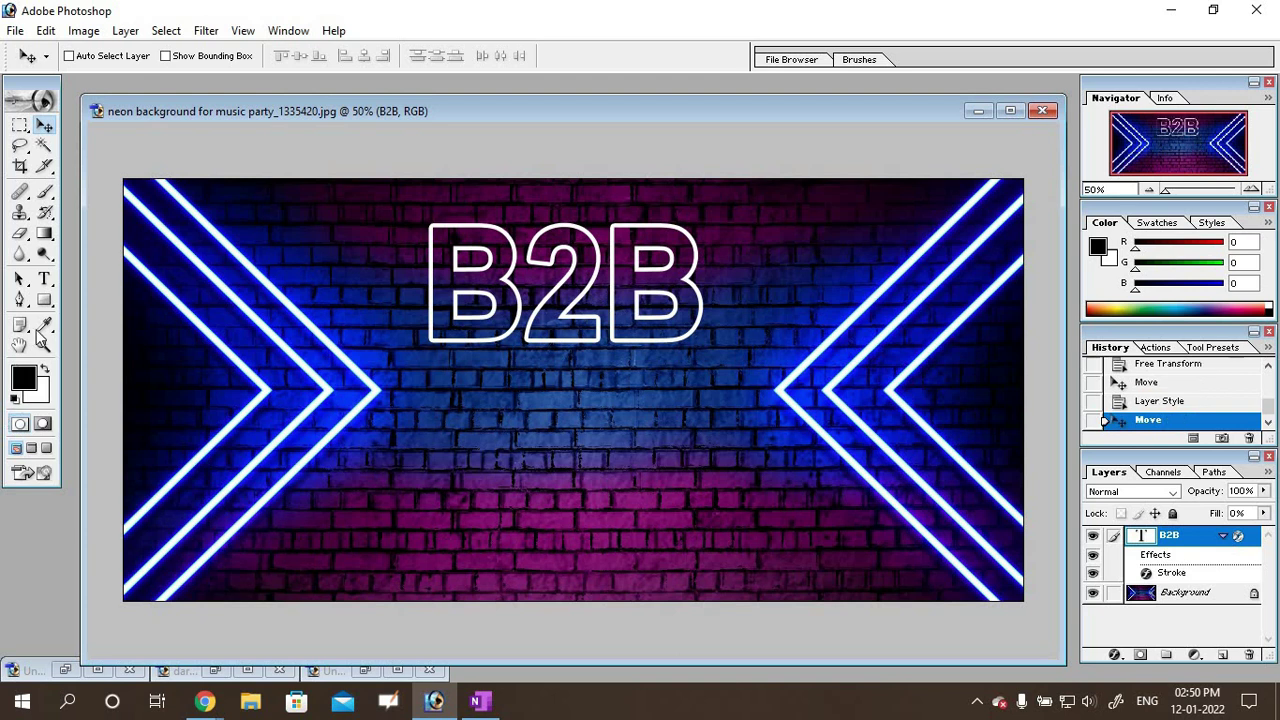
pyautogui.click(44, 279)
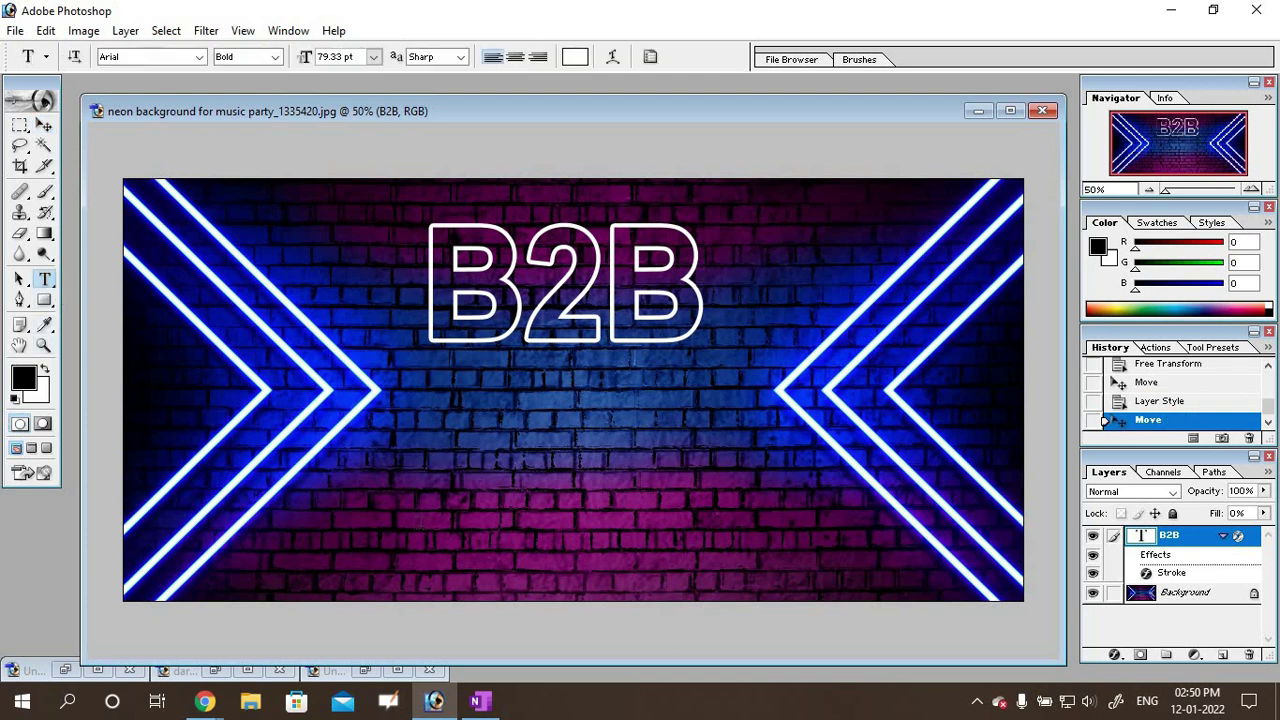
pyautogui.click(452, 533)
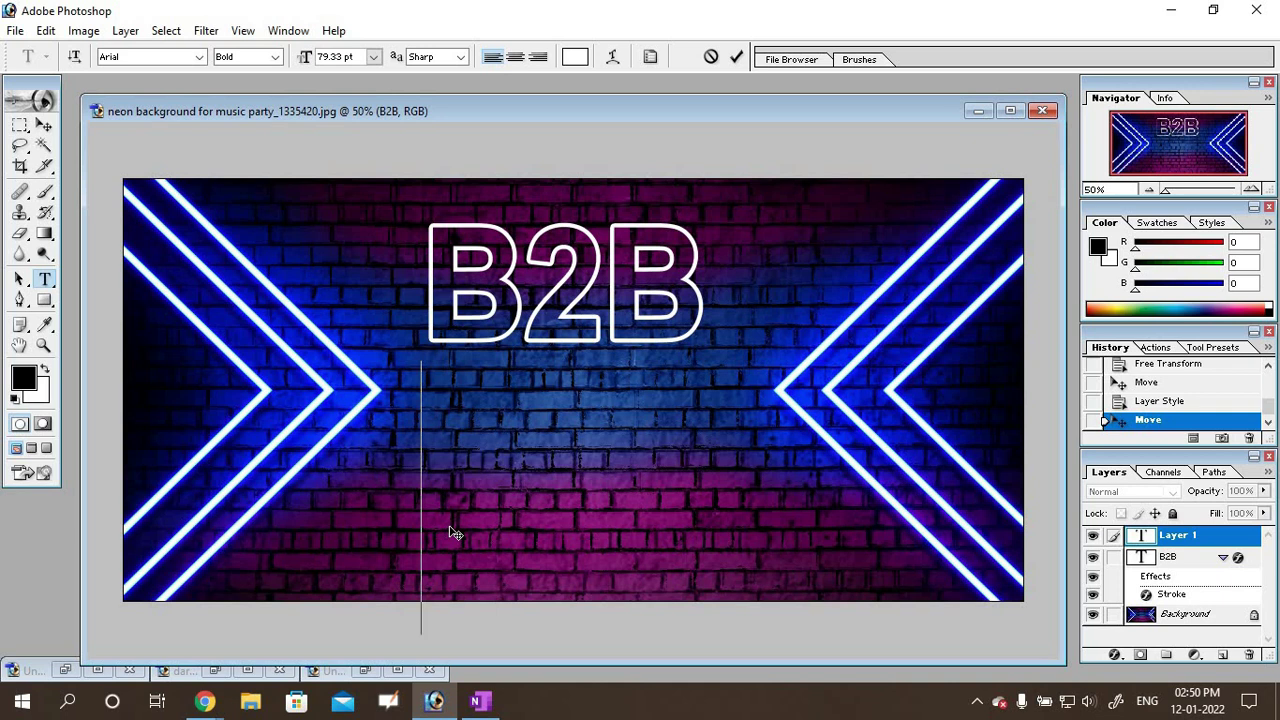
pyautogui.write('TEXT')
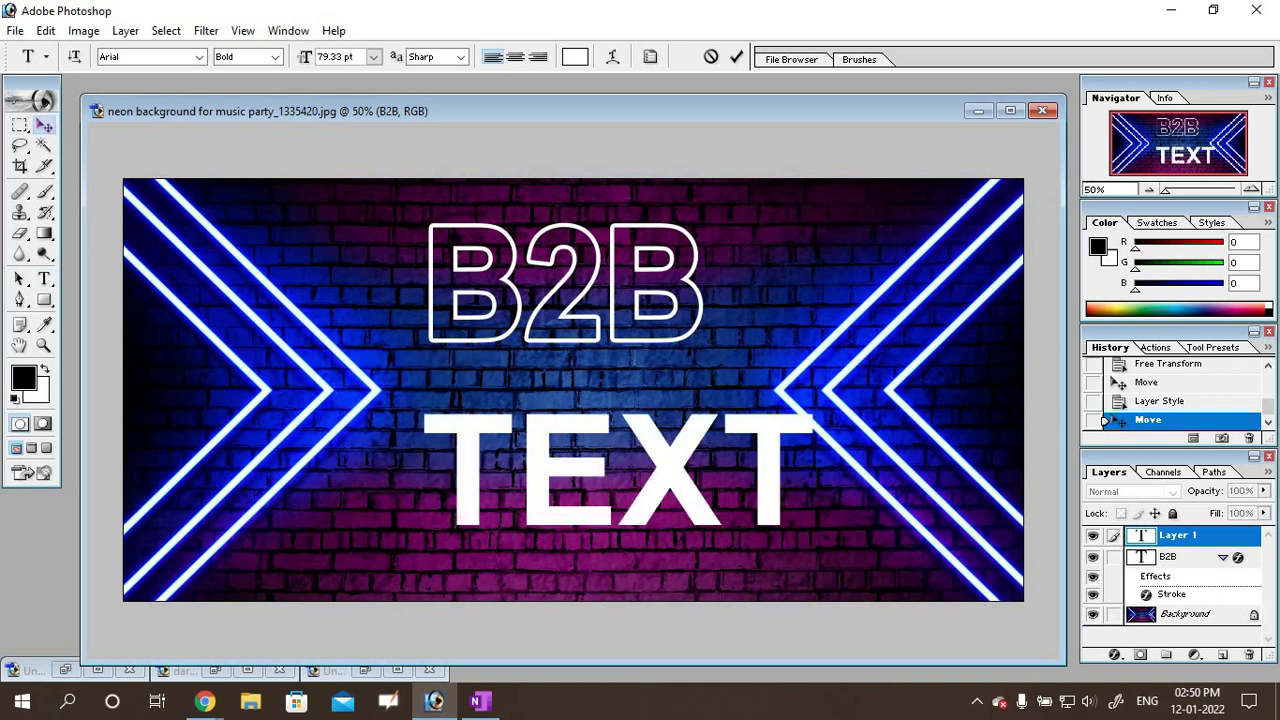
pyautogui.click(44, 125)
pyautogui.moveTo(683, 484); pyautogui.dragTo(640, 530)
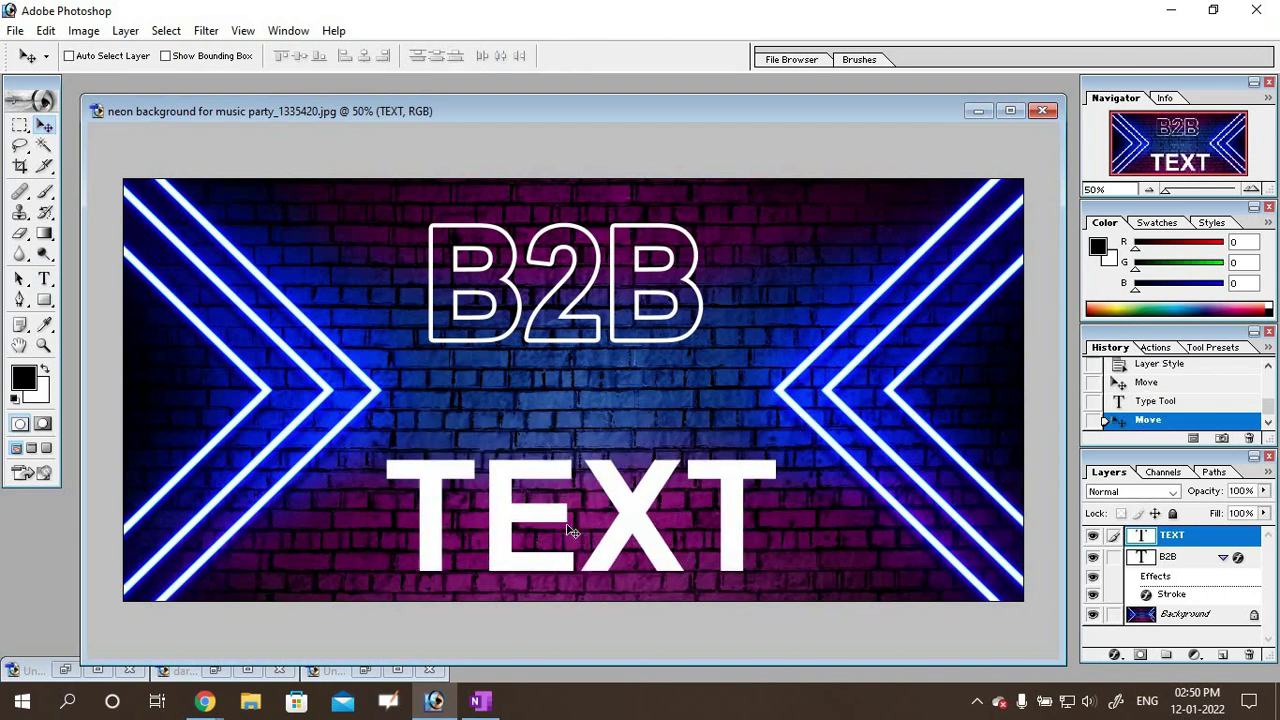
pyautogui.click(1115, 655)
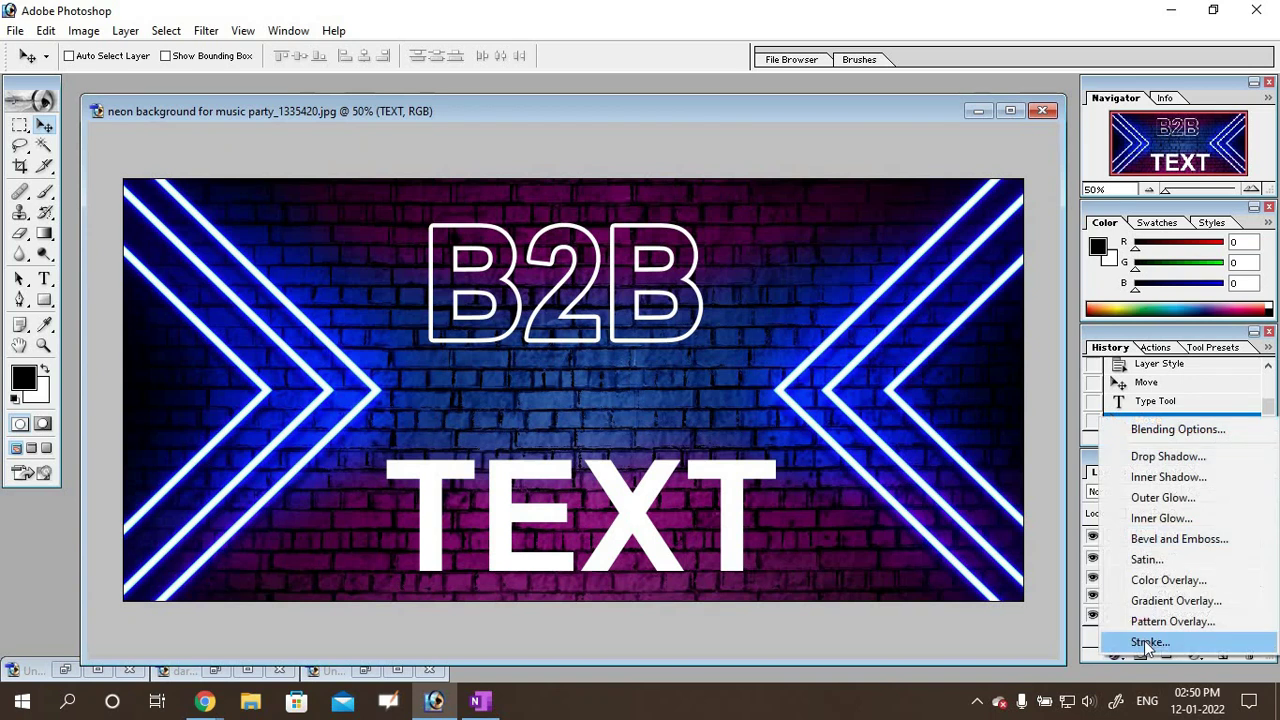
# Step: Set the TEXT layer's Fill Opacity to 0% in Blending Options
pyautogui.click(1160, 430)
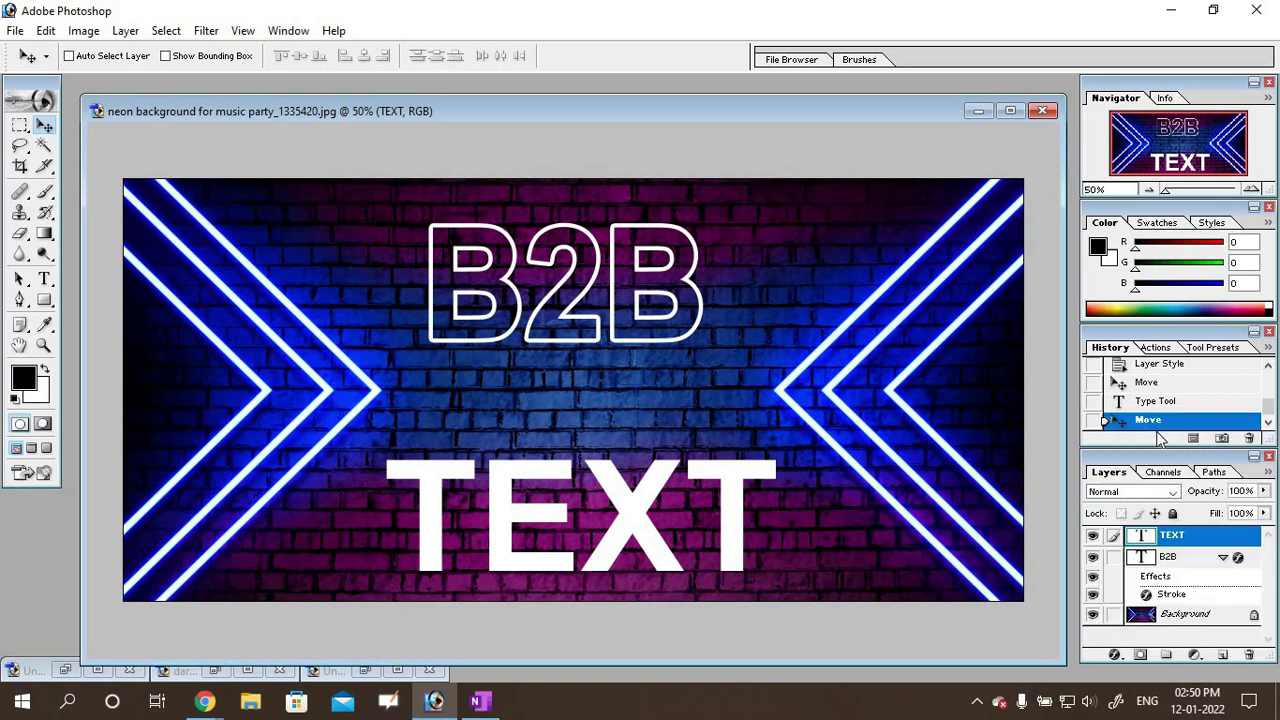
pyautogui.moveTo(969, 246); pyautogui.dragTo(904, 119)
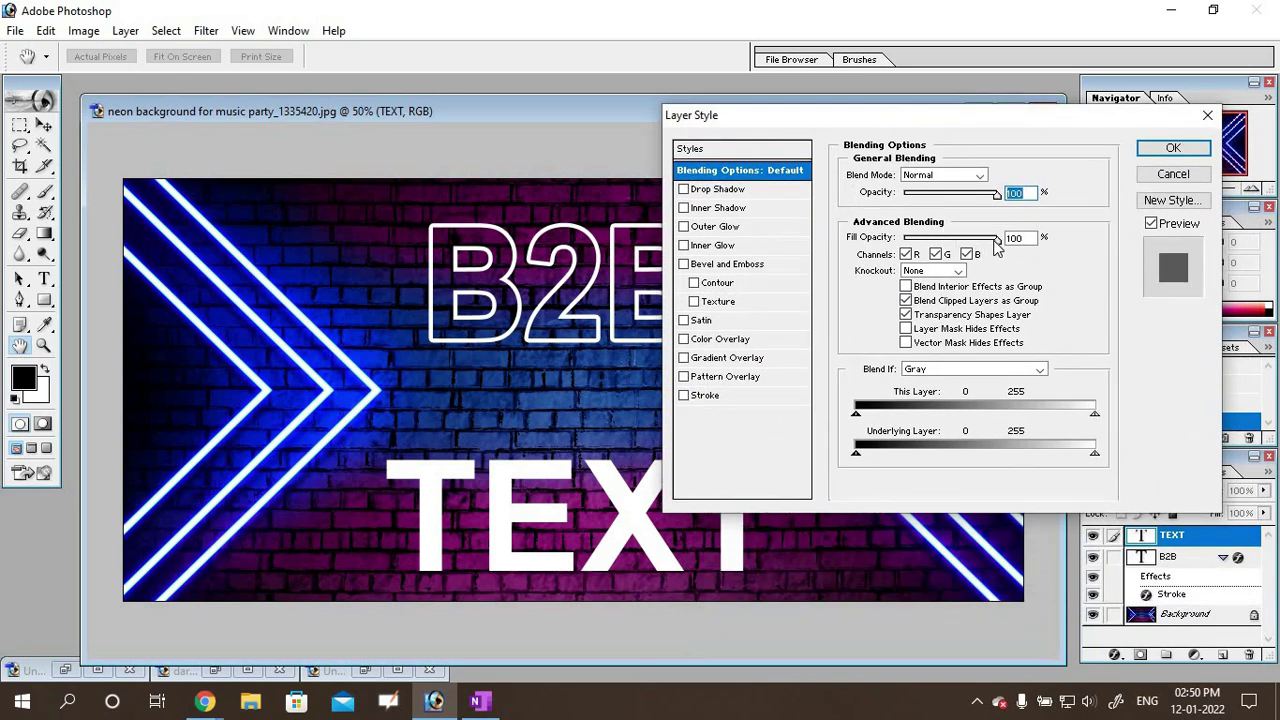
pyautogui.moveTo(995, 247); pyautogui.dragTo(846, 250)
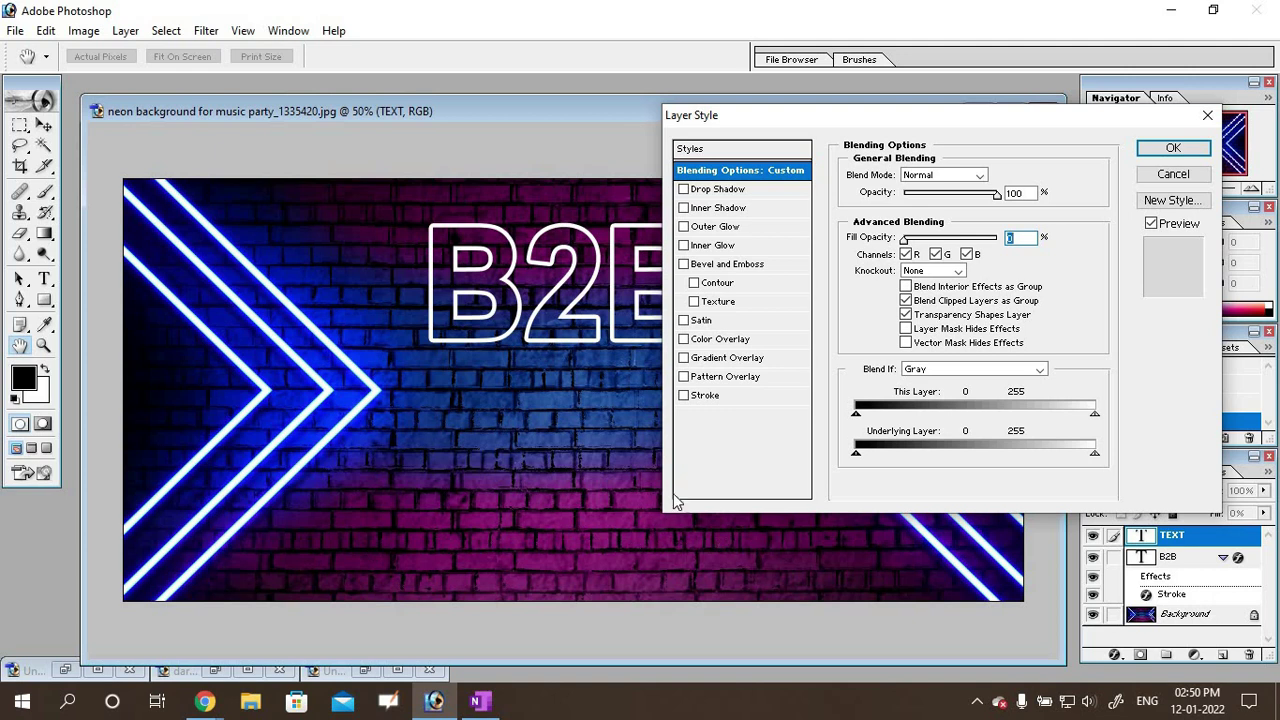
# Step: Give TEXT a thicker white stroke, apply it, and nudge TEXT slightly right and down
pyautogui.click(706, 396)
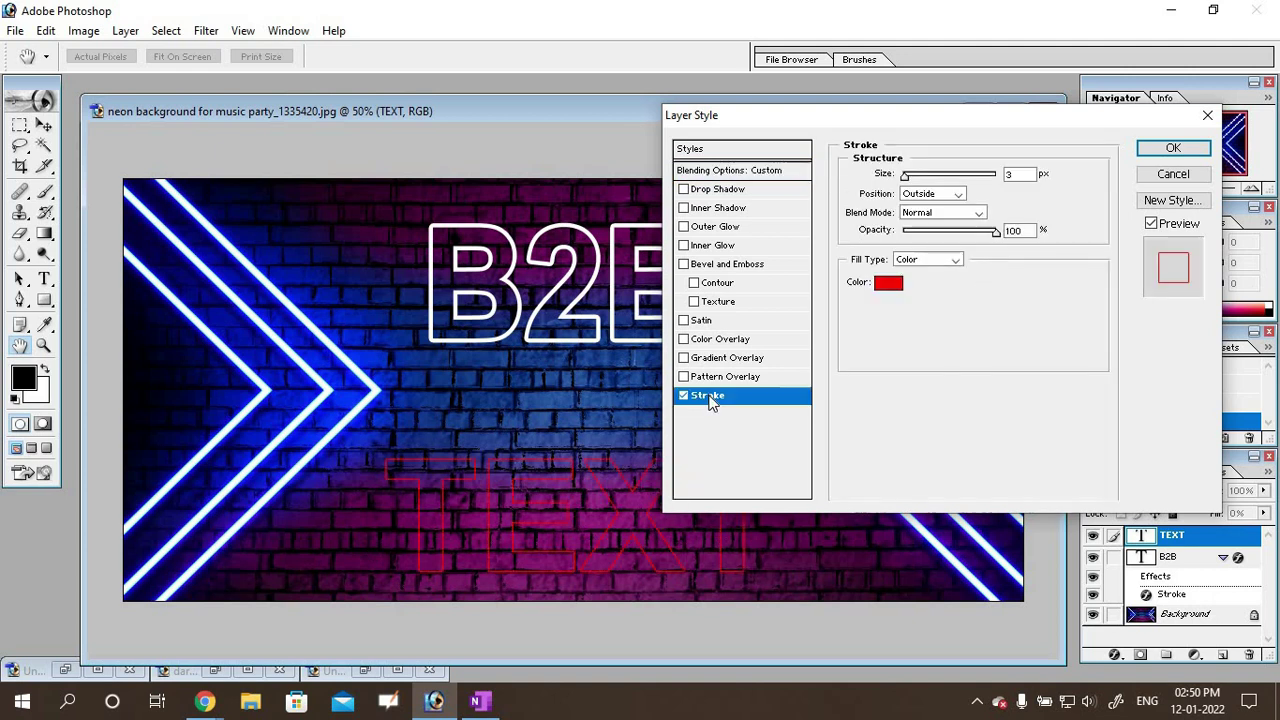
pyautogui.click(888, 283)
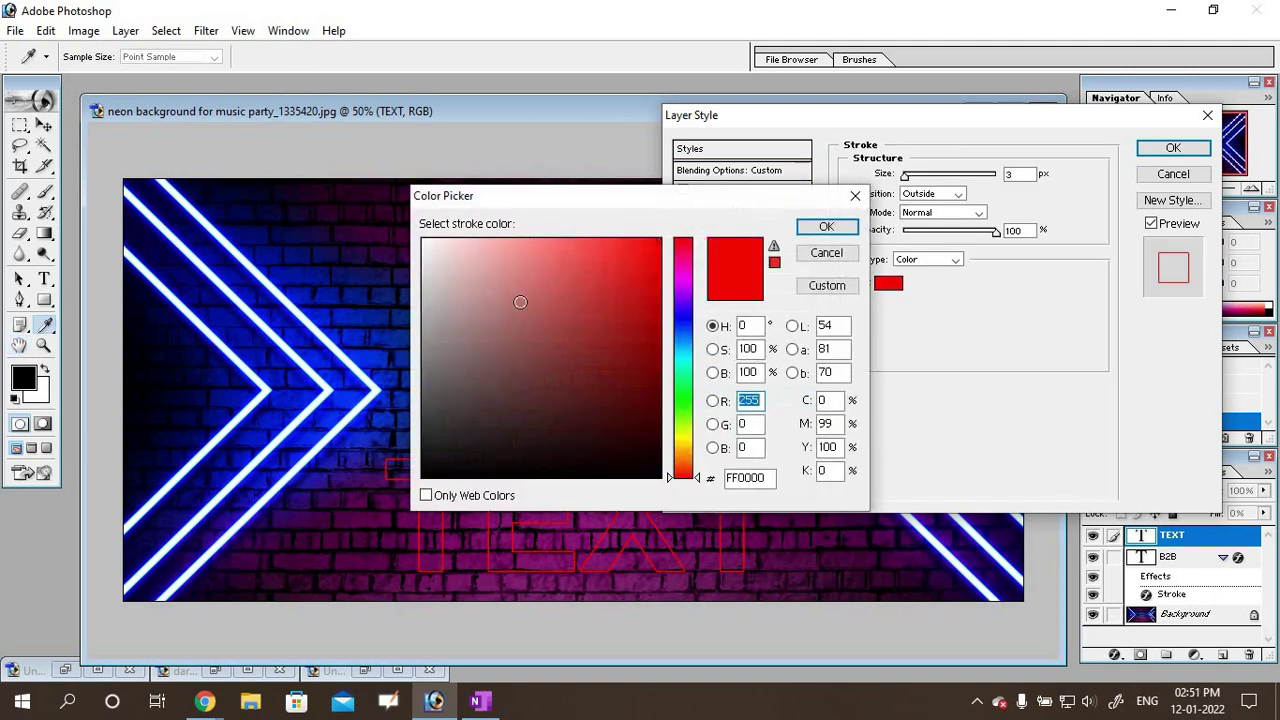
pyautogui.click(424, 242)
pyautogui.click(845, 229)
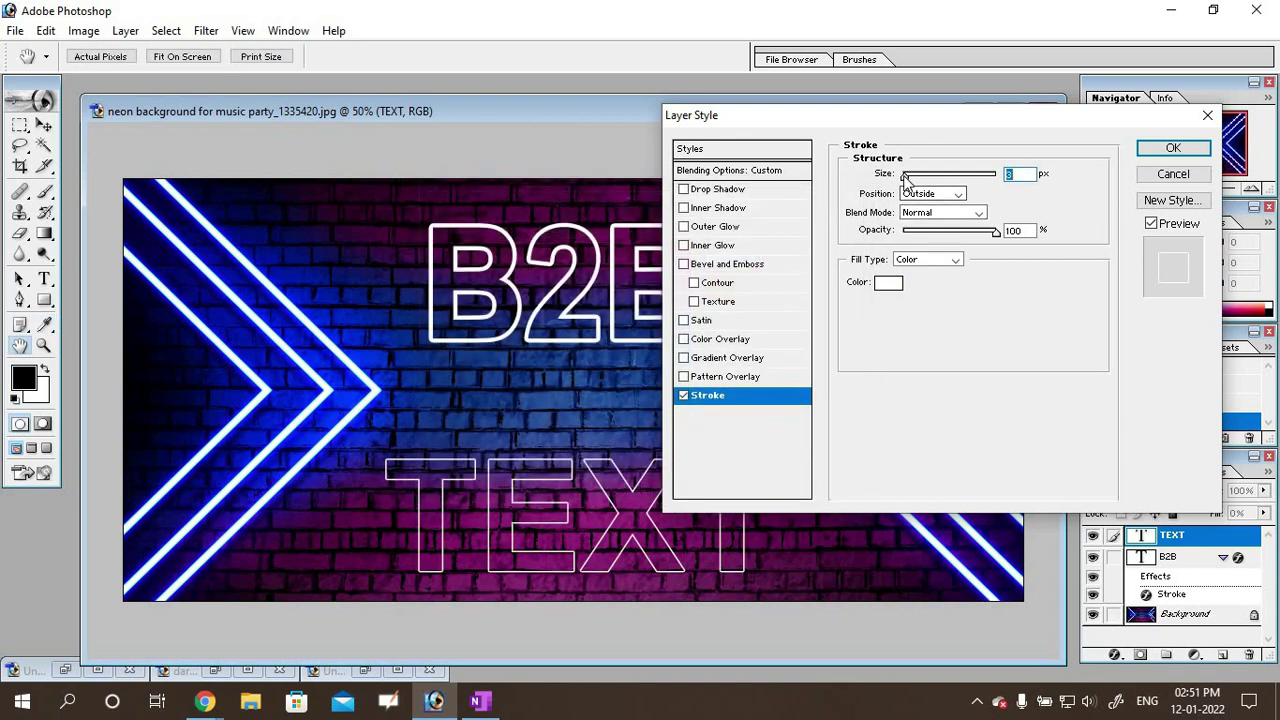
pyautogui.moveTo(905, 175); pyautogui.dragTo(912, 178)
pyautogui.click(1158, 152)
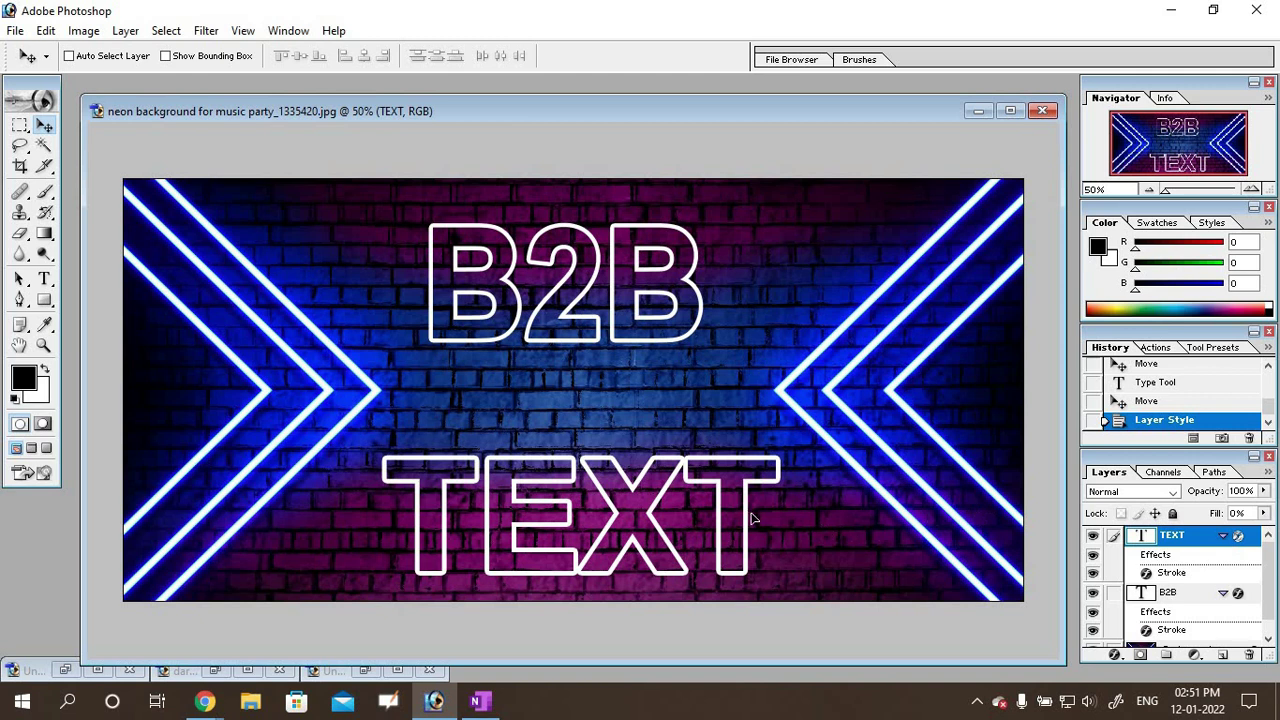
pyautogui.moveTo(744, 509); pyautogui.dragTo(753, 516)
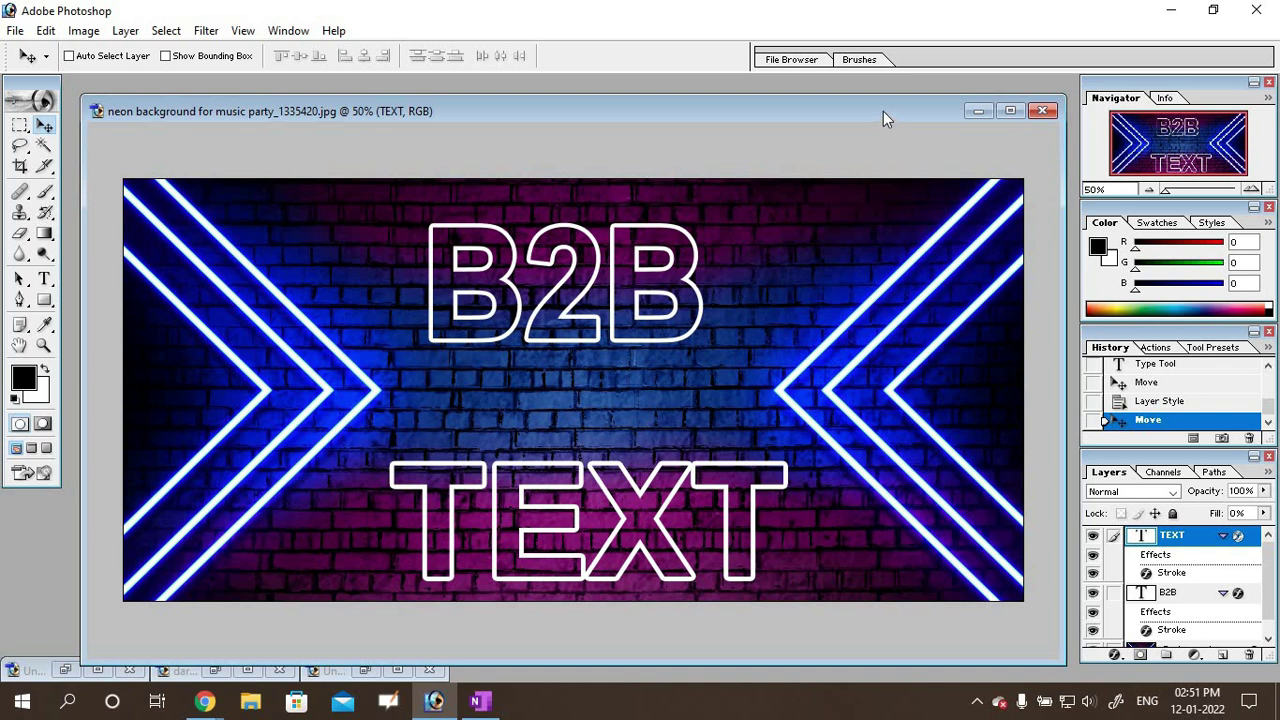
pyautogui.moveTo(885, 118); pyautogui.dragTo(868, 111)
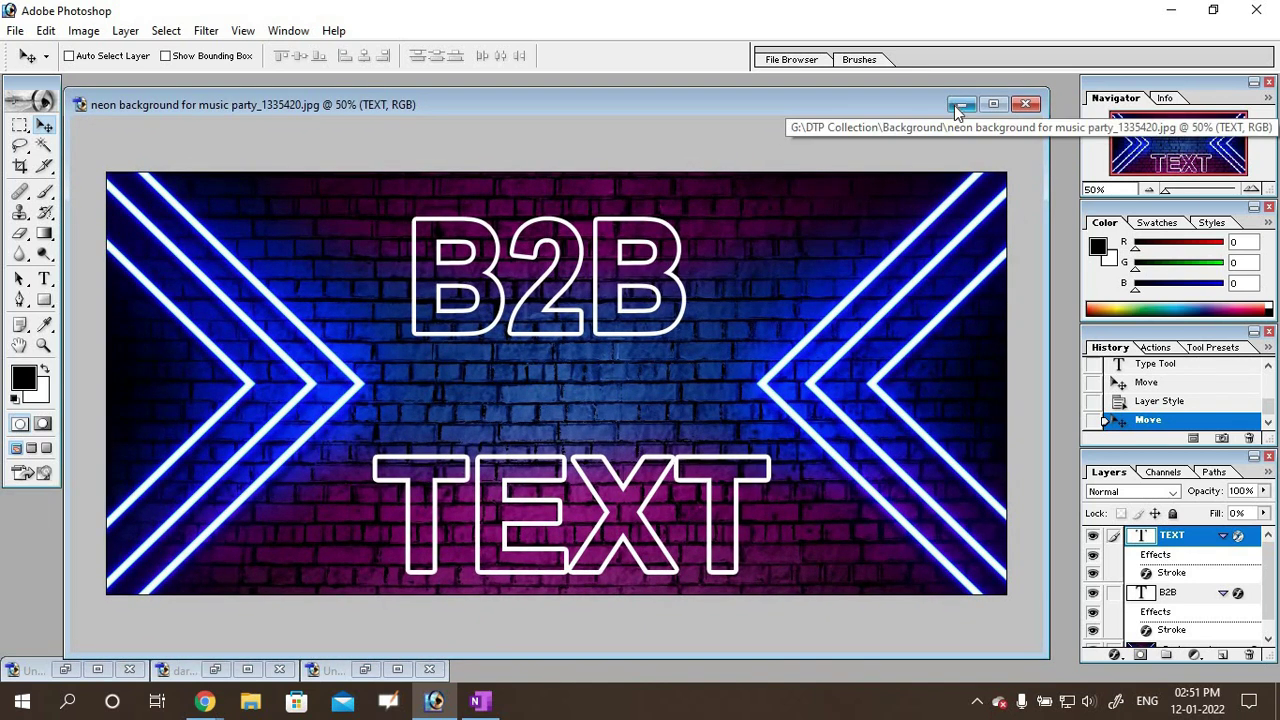
# Step: Minimize the neon image and bring the blank Untitled-2 canvas to the front
pyautogui.click(960, 105)
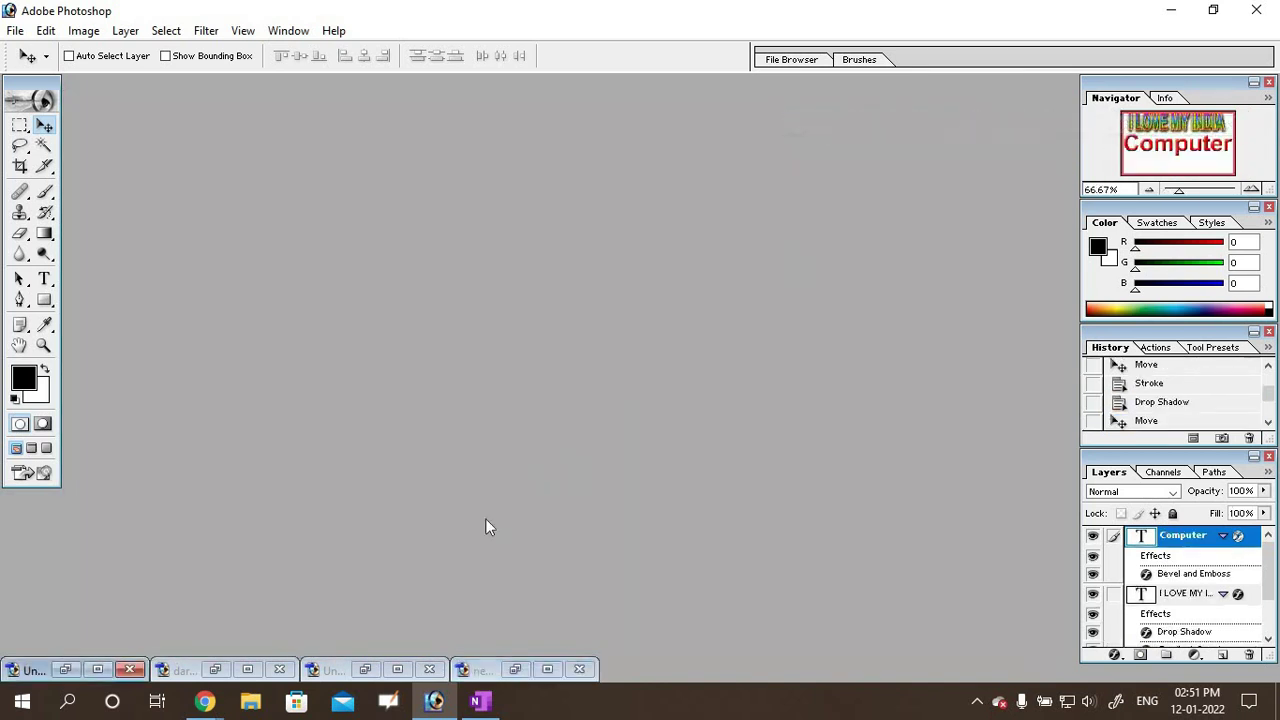
pyautogui.click(516, 670)
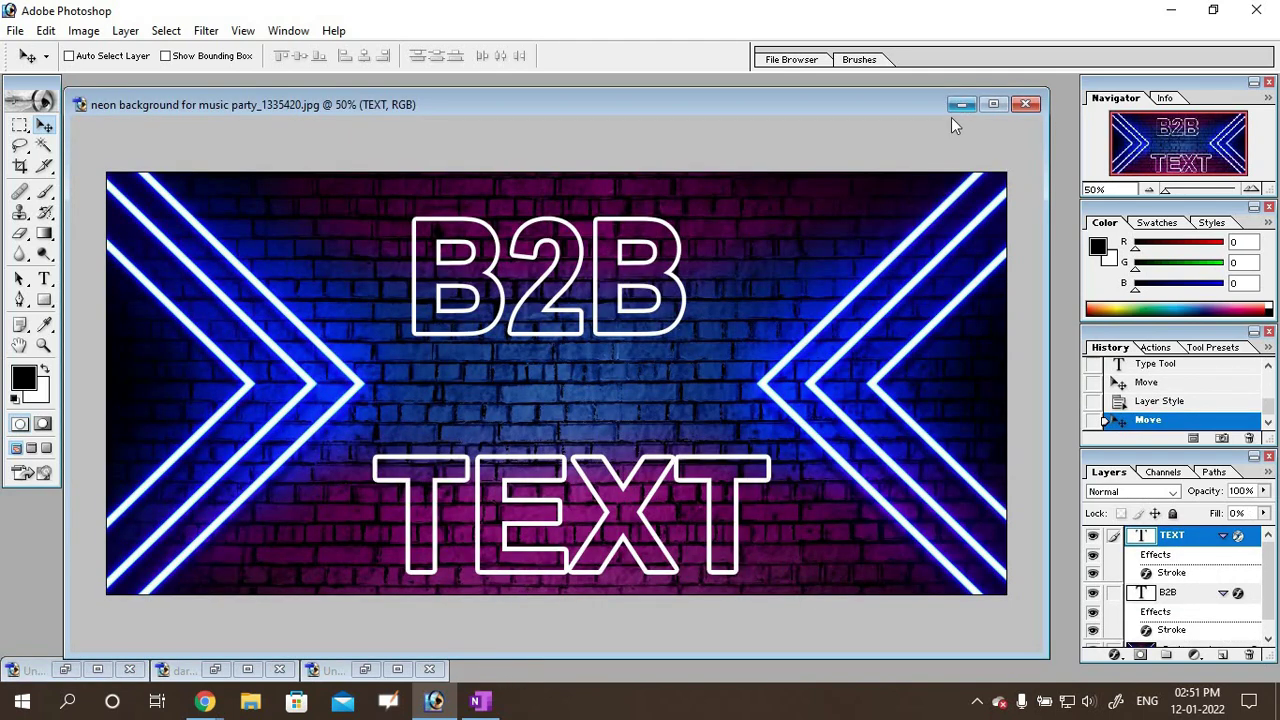
pyautogui.click(960, 105)
pyautogui.click(365, 669)
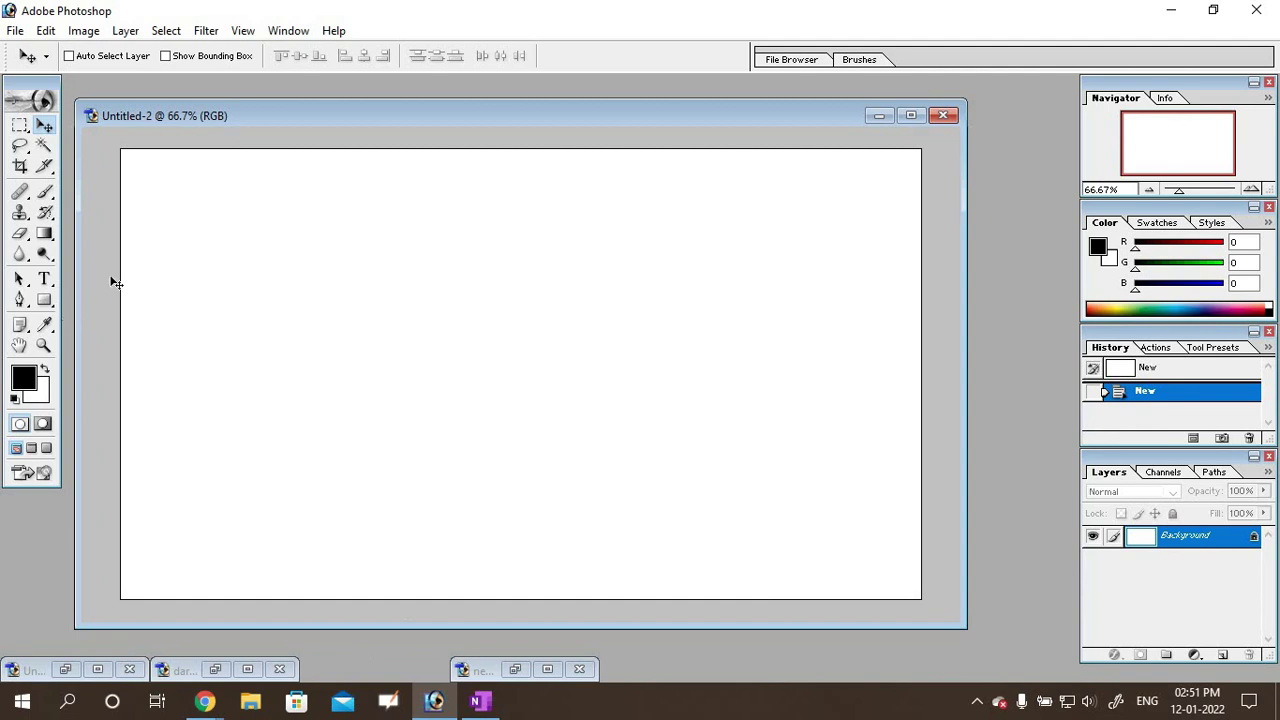
pyautogui.click(44, 279)
# Step: Type 'TECH DHULIYAN' in black on the blank canvas
pyautogui.click(201, 258)
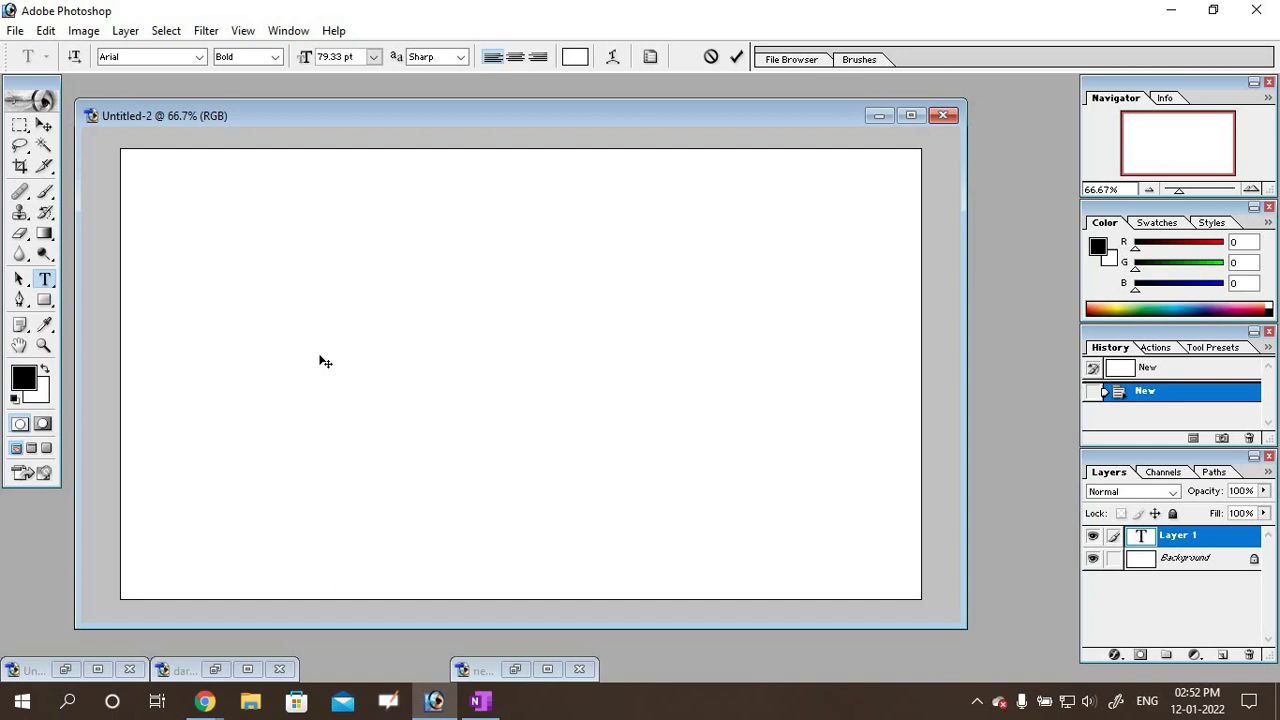
pyautogui.press('BackSpace')
pyautogui.click(575, 56)
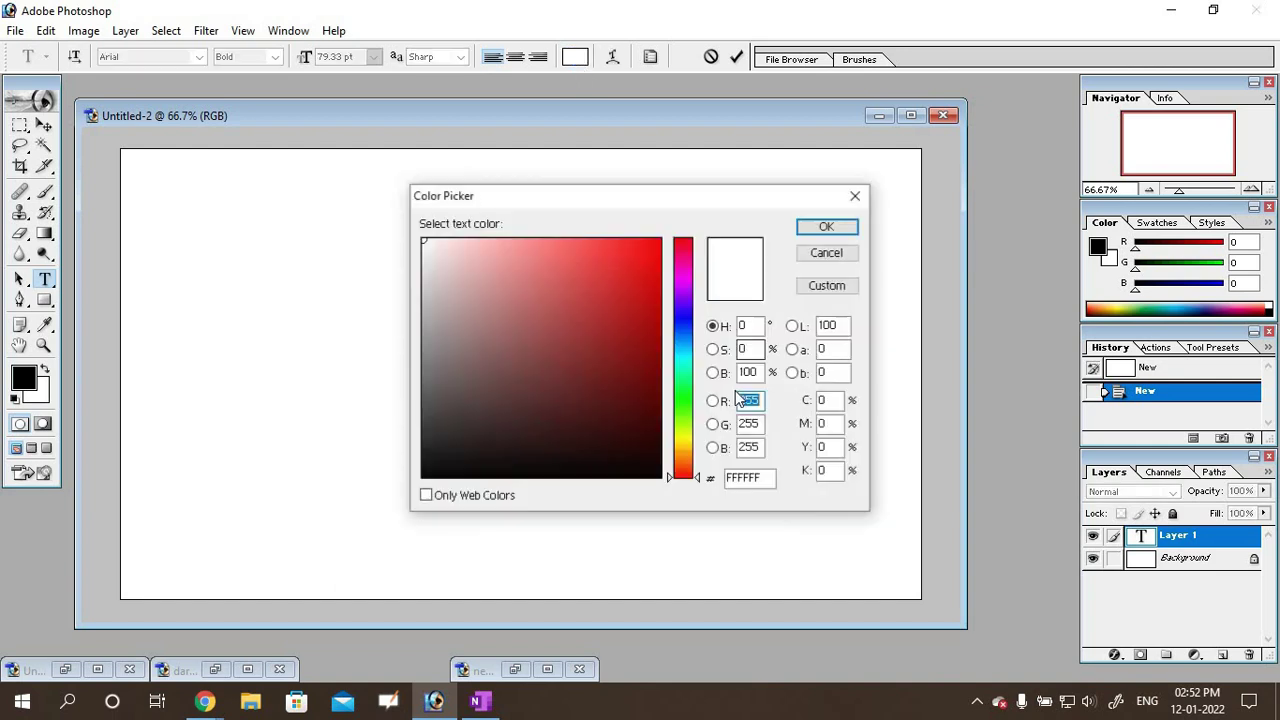
pyautogui.click(751, 537)
pyautogui.click(826, 228)
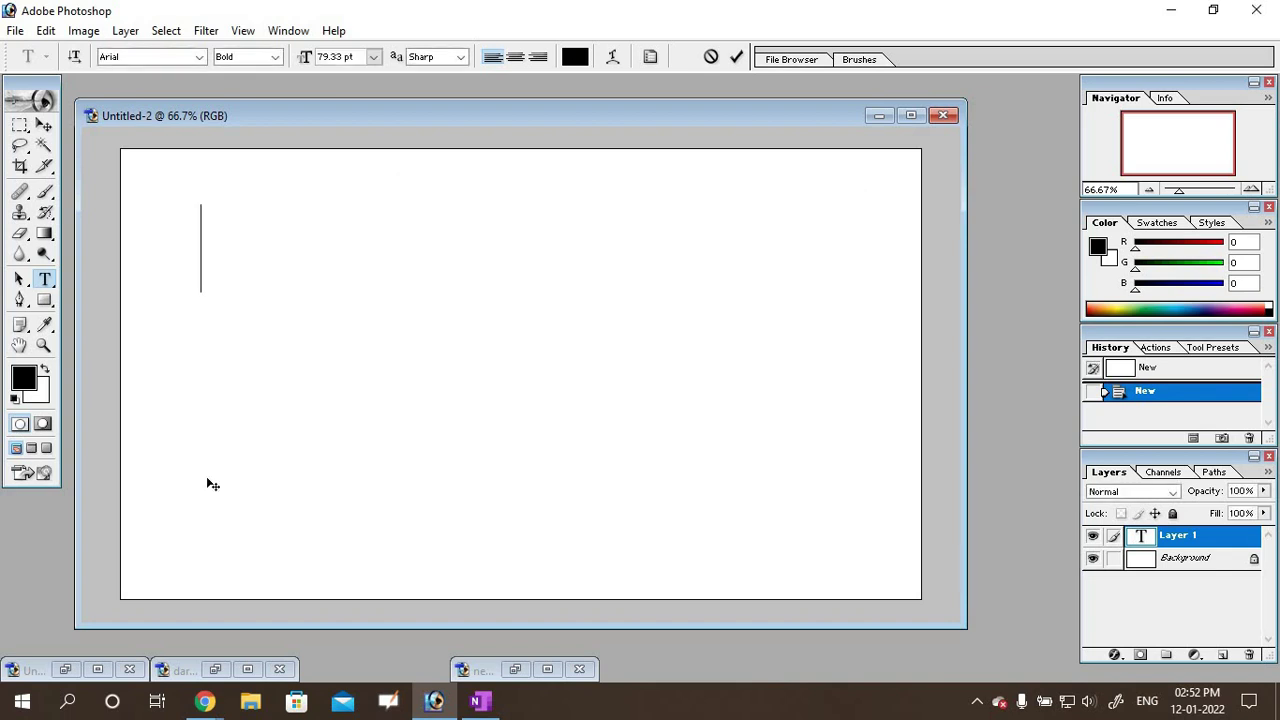
pyautogui.write('TEC')
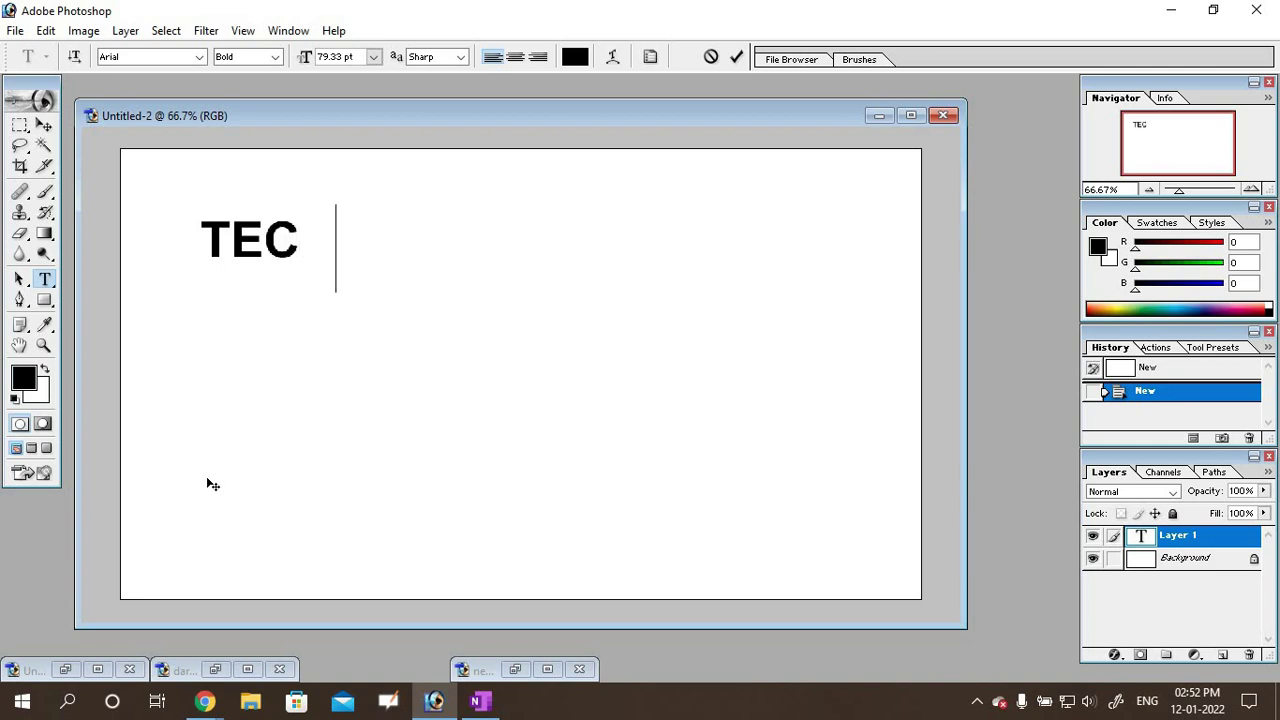
pyautogui.write('H DH')
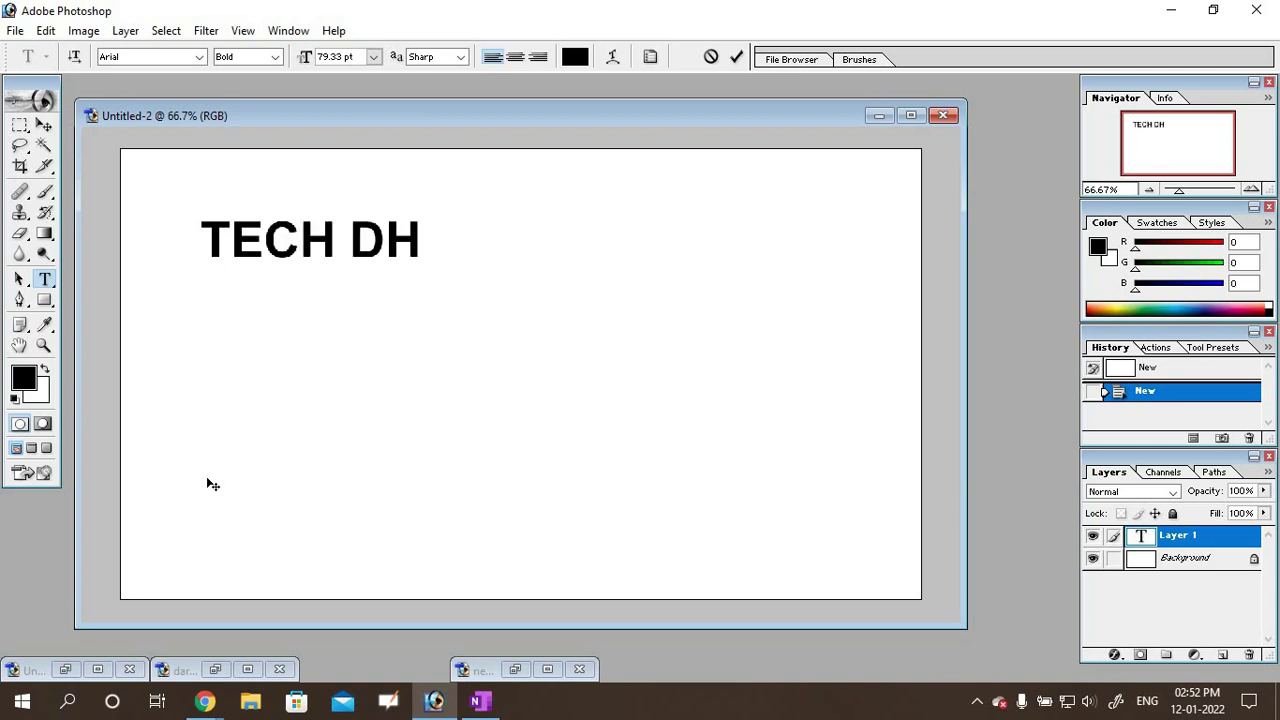
pyautogui.write('ULIYA')
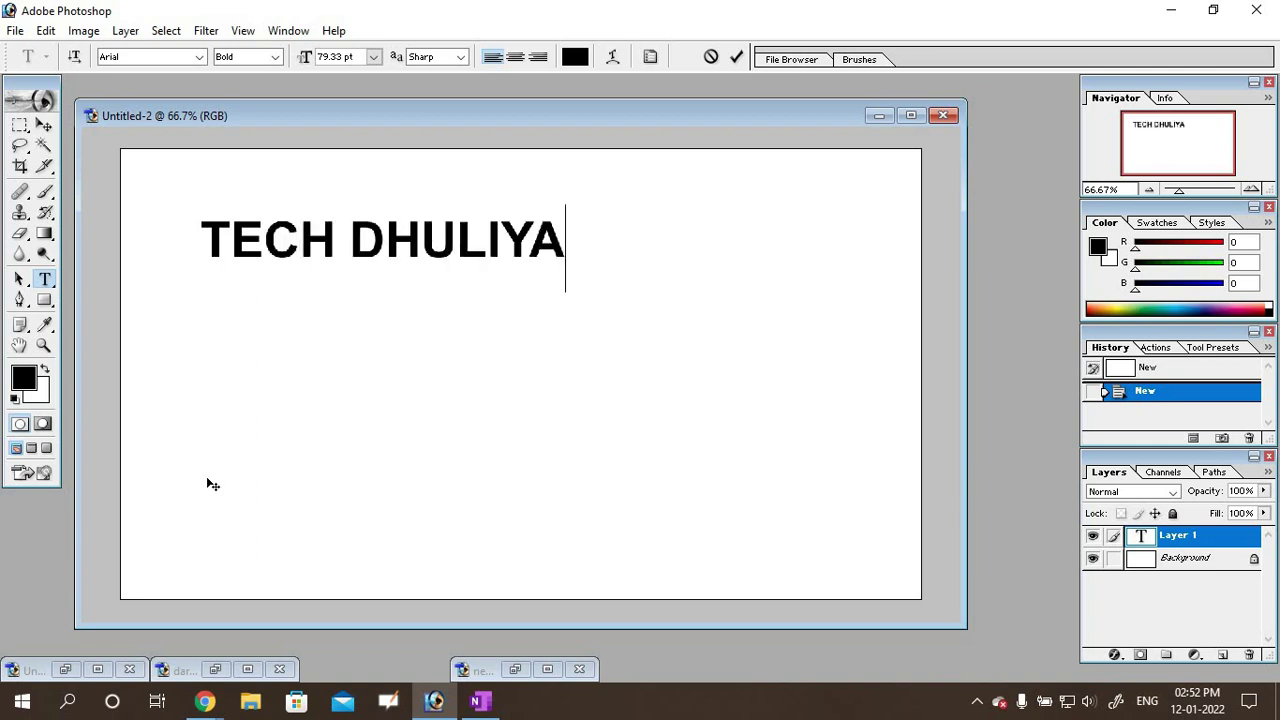
pyautogui.write('N')
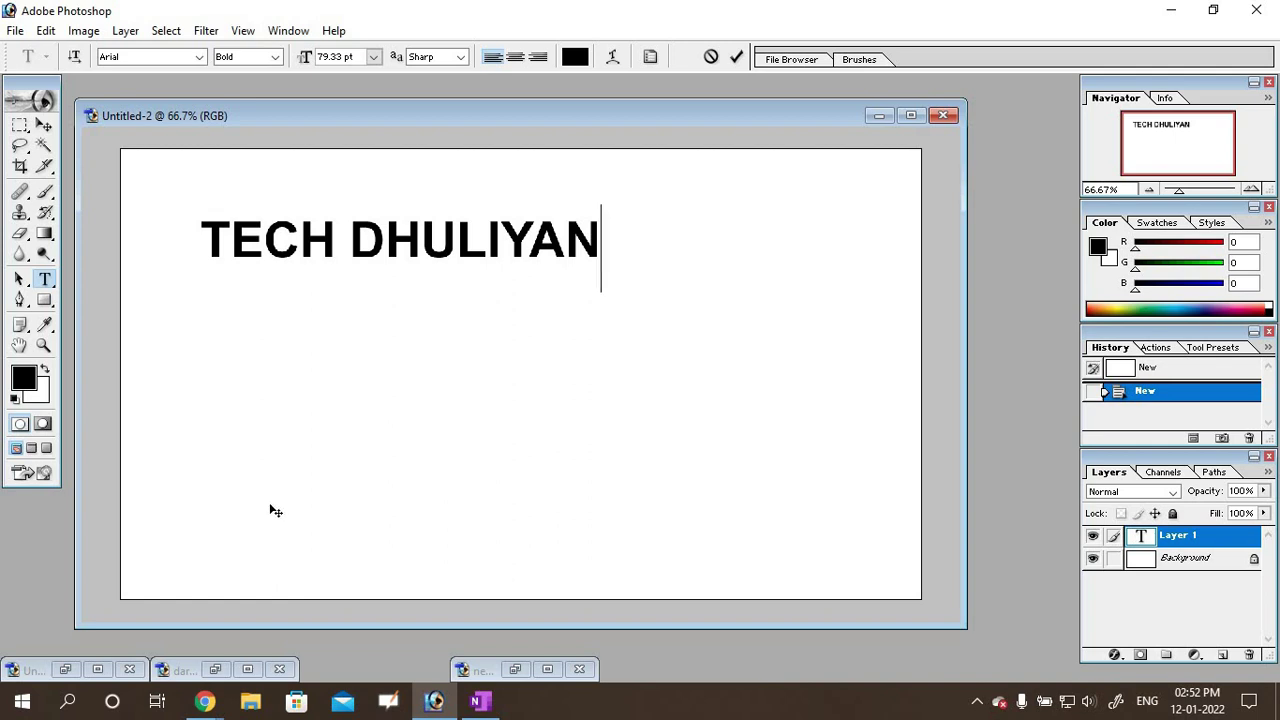
# Step: Make the TECH DHULIYAN text Faux Bold via the Character panel and commit it
pyautogui.moveTo(529, 403); pyautogui.dragTo(537, 423)
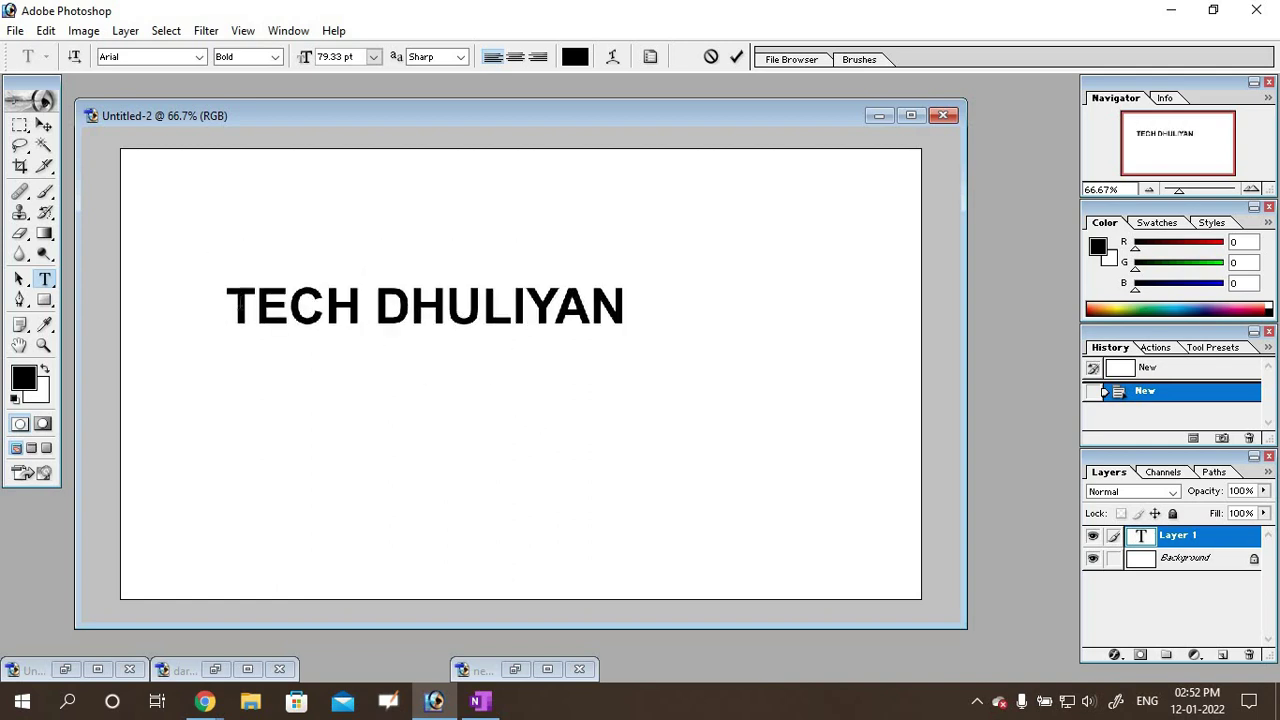
pyautogui.moveTo(224, 296)
pyautogui.mouseDown()
pyautogui.moveTo(522, 318)
pyautogui.moveTo(646, 310)
pyautogui.mouseUp()
pyautogui.click(200, 57)
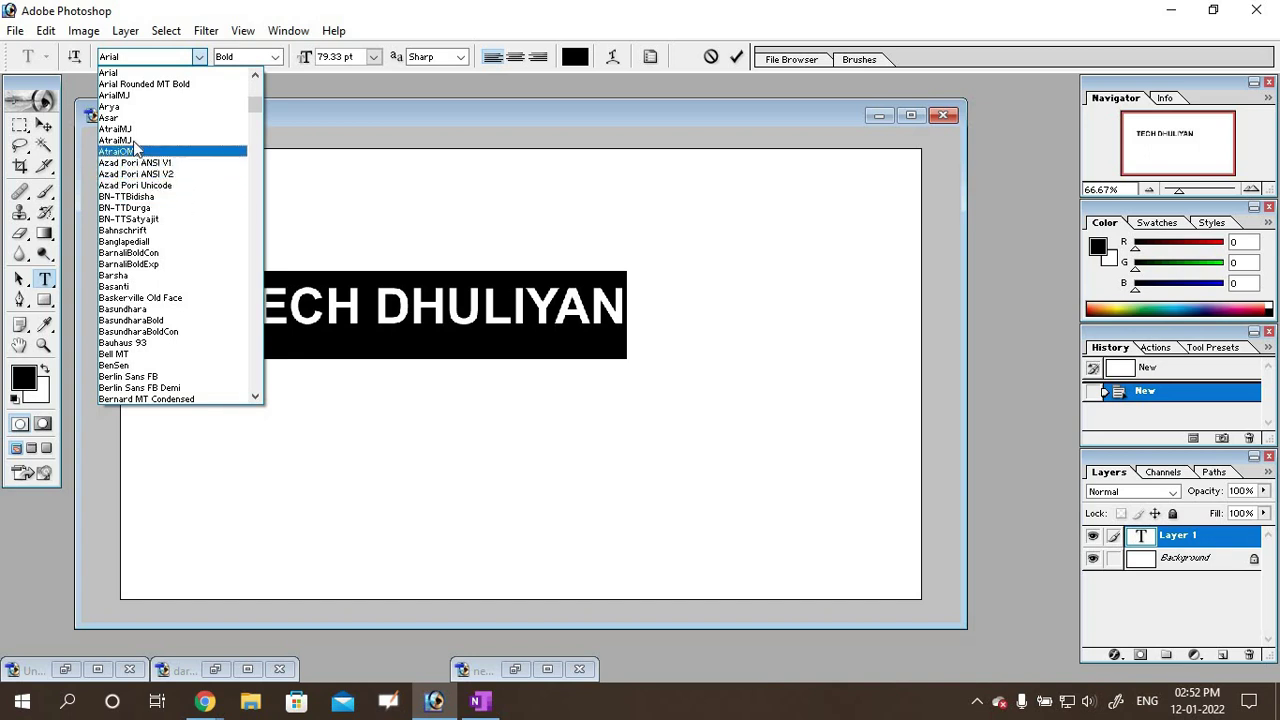
pyautogui.click(679, 117)
pyautogui.click(288, 30)
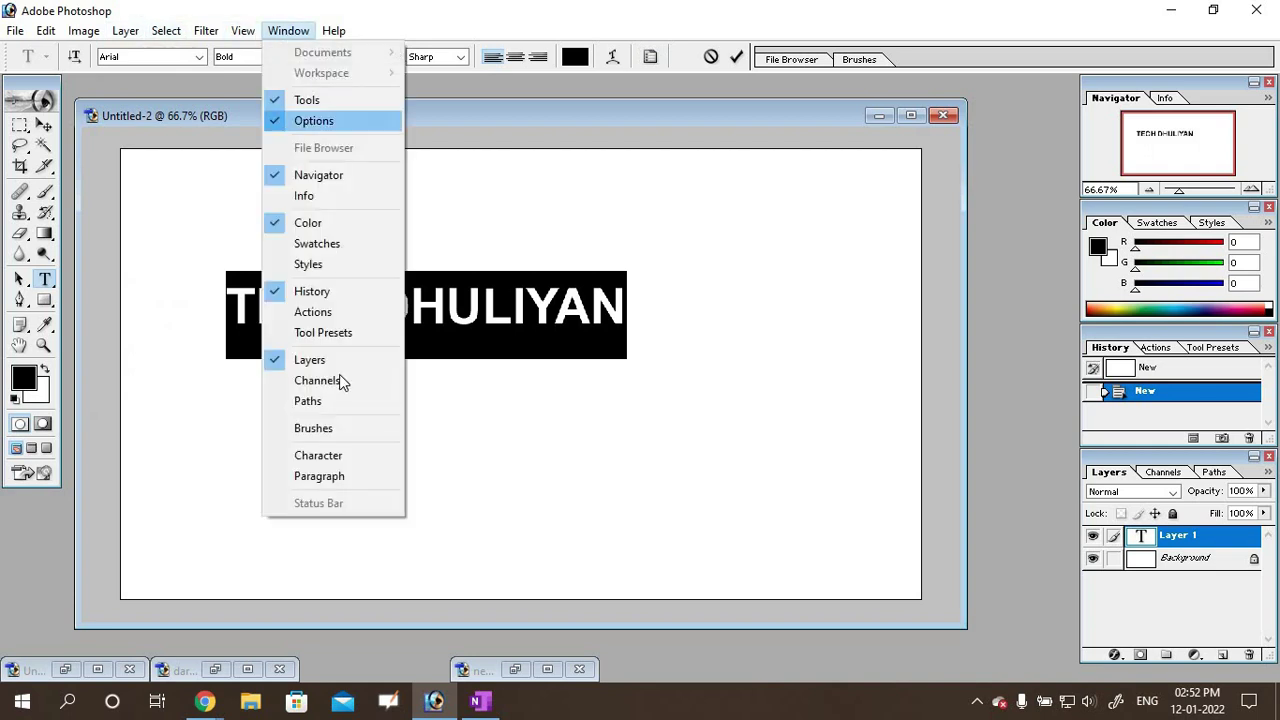
pyautogui.click(316, 456)
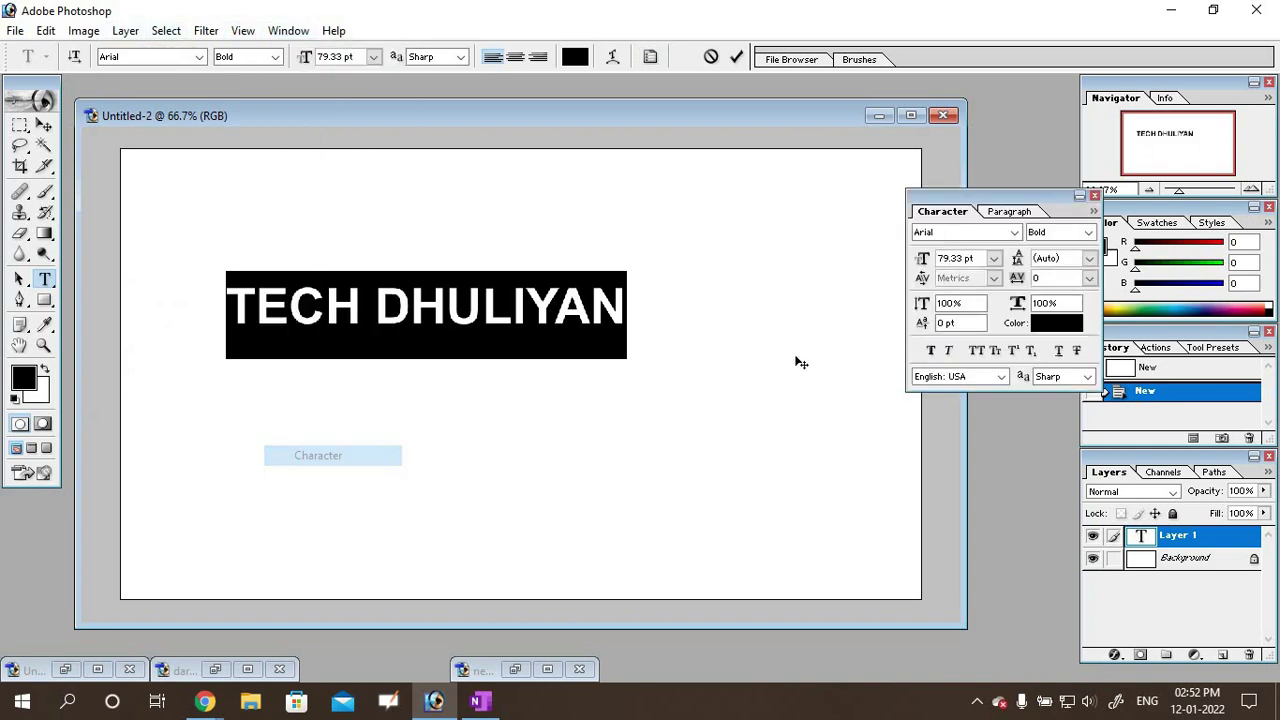
pyautogui.click(931, 351)
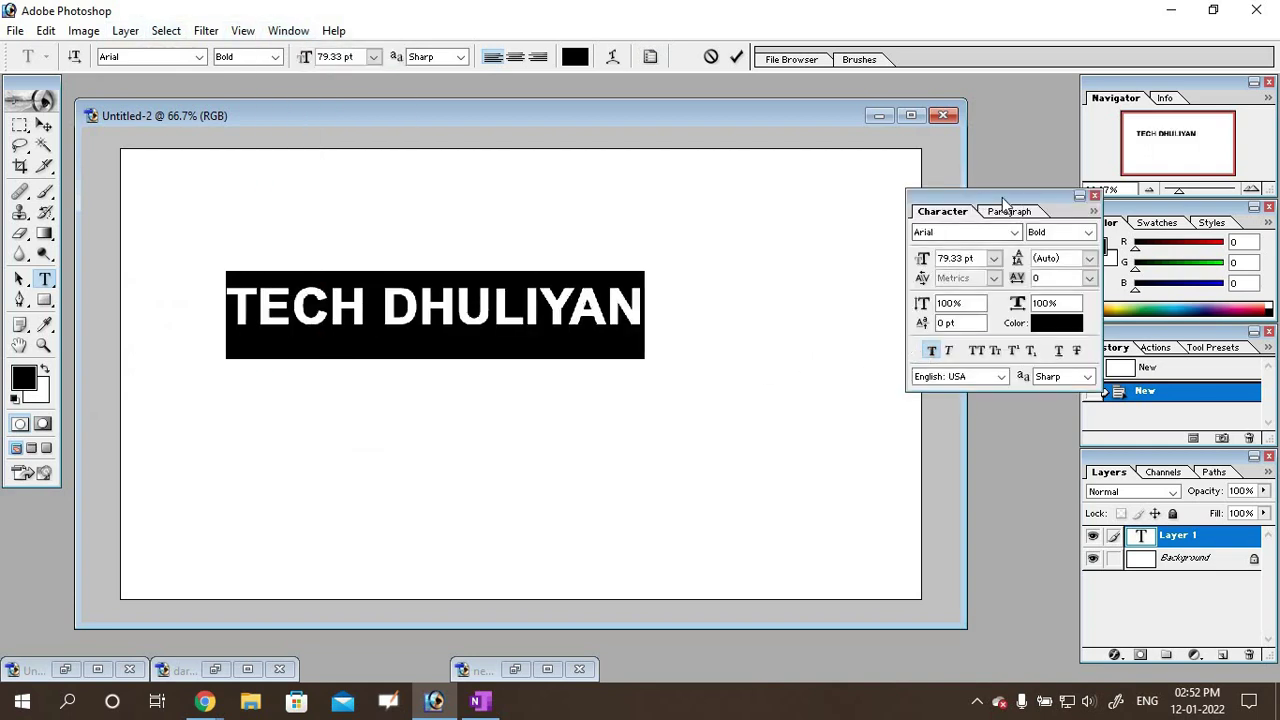
pyautogui.moveTo(1042, 195)
pyautogui.mouseDown()
pyautogui.moveTo(1077, 150)
pyautogui.moveTo(1140, 123)
pyautogui.mouseUp()
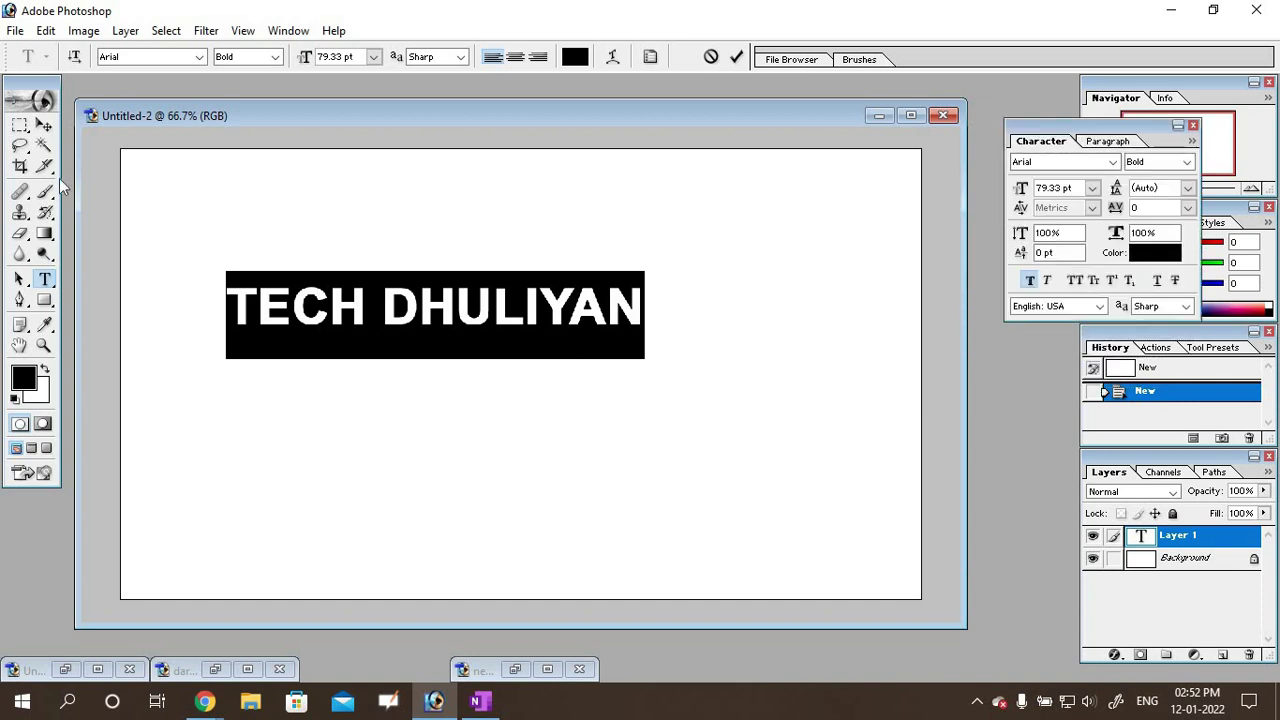
pyautogui.click(20, 125)
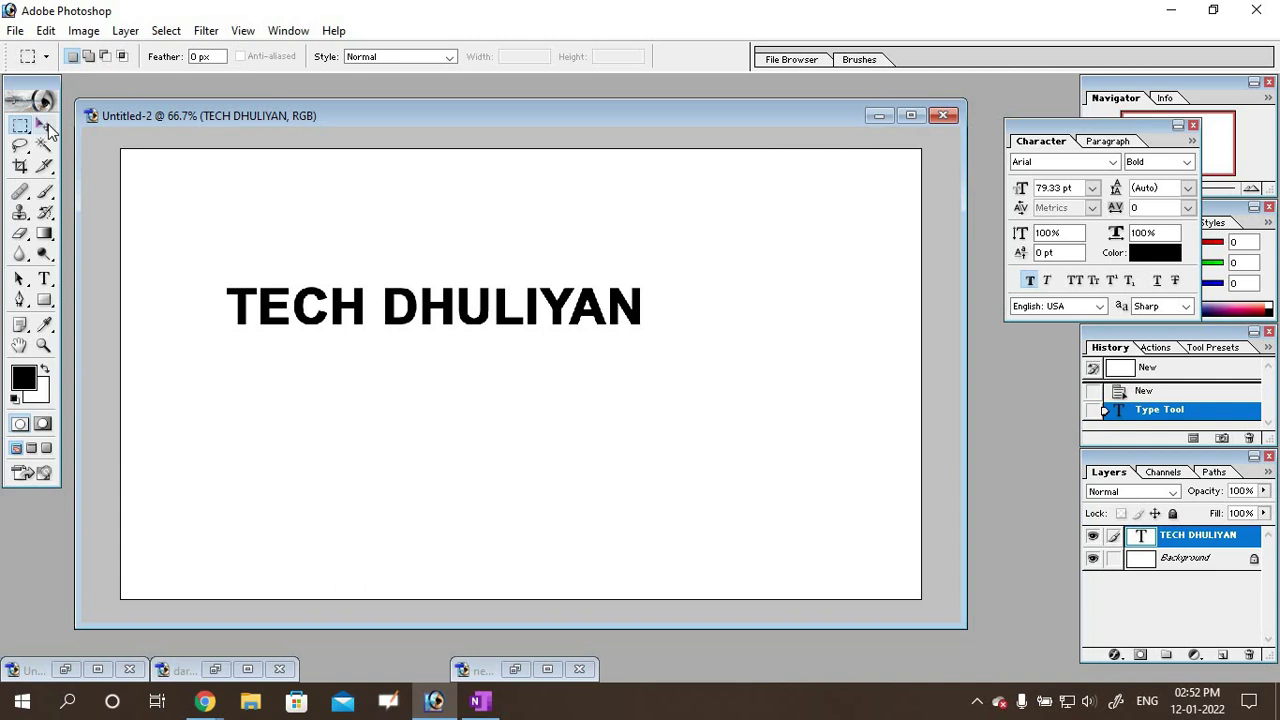
# Step: Shift TECH DHULIYAN left and stretch it with Free Transform to about 296.82 pt
pyautogui.click(44, 125)
pyautogui.moveTo(457, 322); pyautogui.dragTo(377, 343)
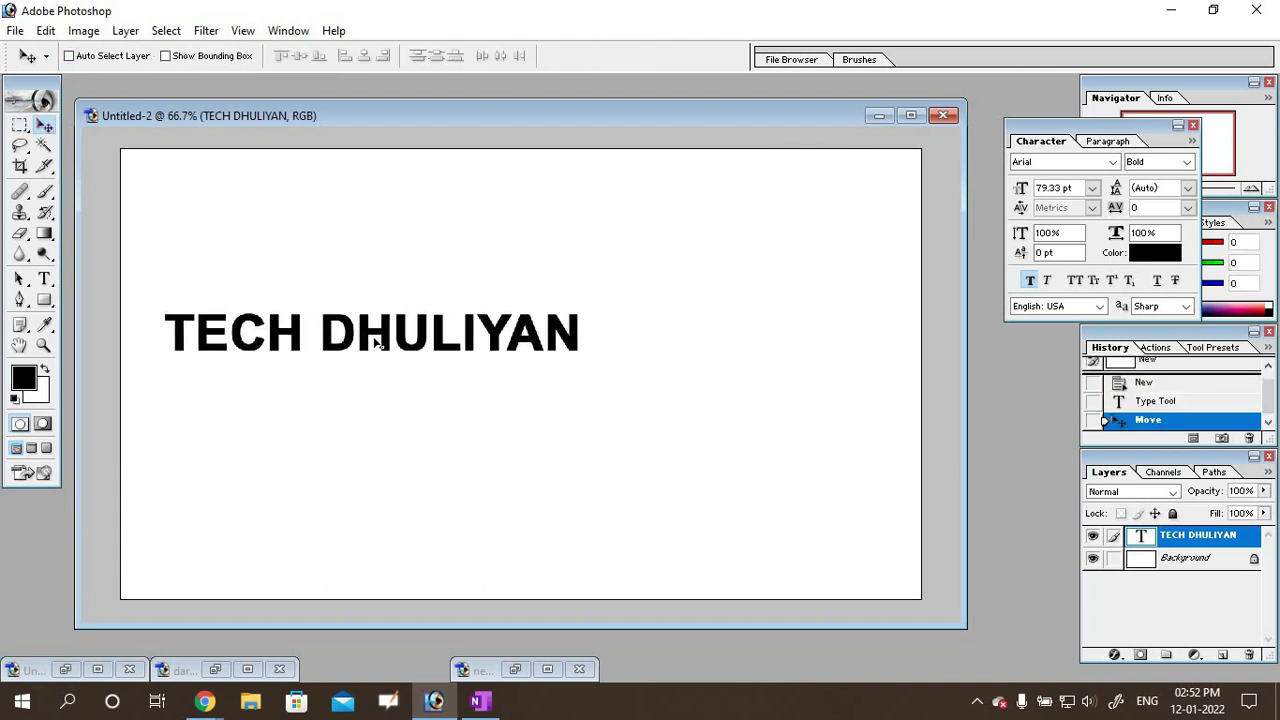
pyautogui.hotkey('ctrl', 't')
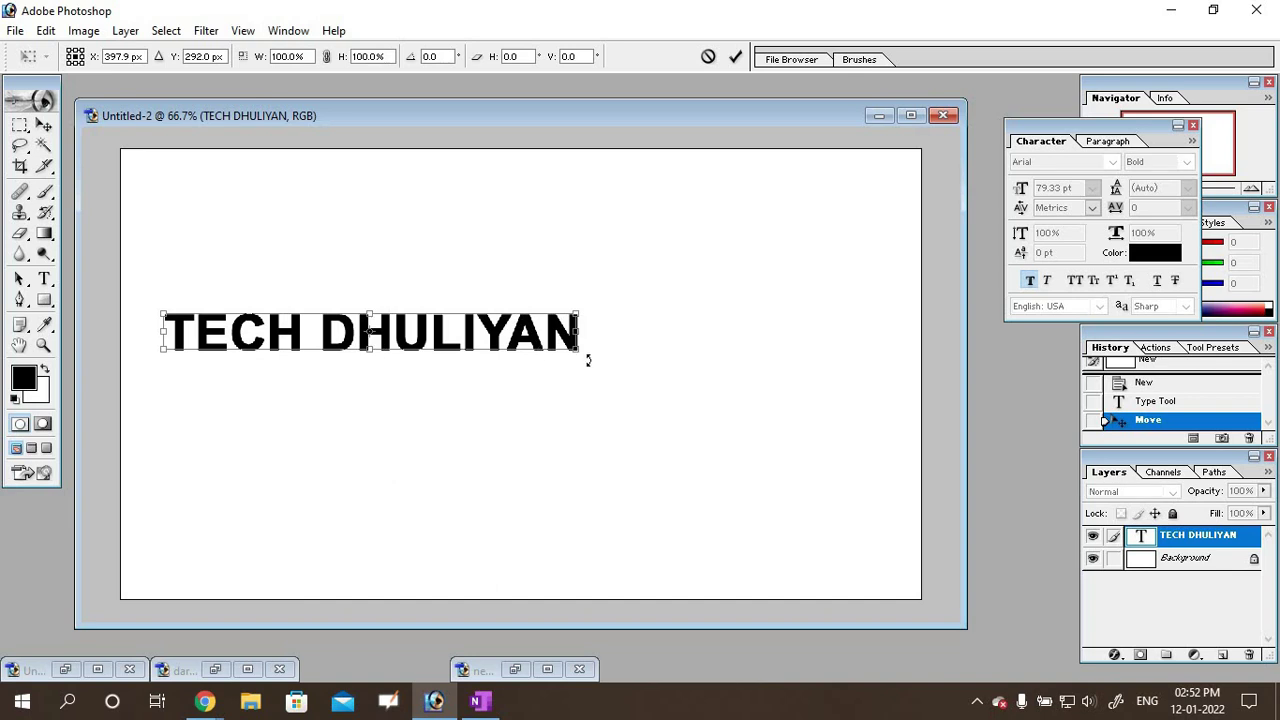
pyautogui.moveTo(575, 345)
pyautogui.mouseDown()
pyautogui.moveTo(623, 394)
pyautogui.moveTo(754, 446)
pyautogui.moveTo(831, 423)
pyautogui.moveTo(870, 441)
pyautogui.mouseUp()
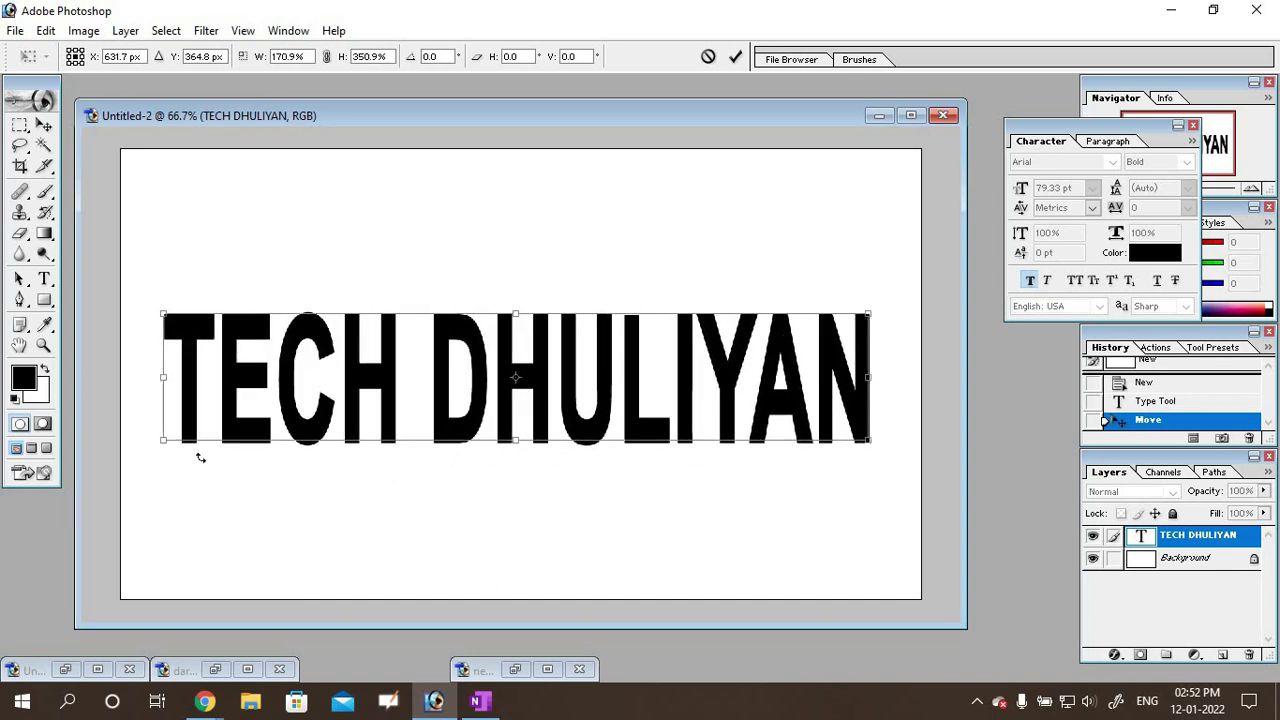
pyautogui.moveTo(166, 441); pyautogui.dragTo(152, 449)
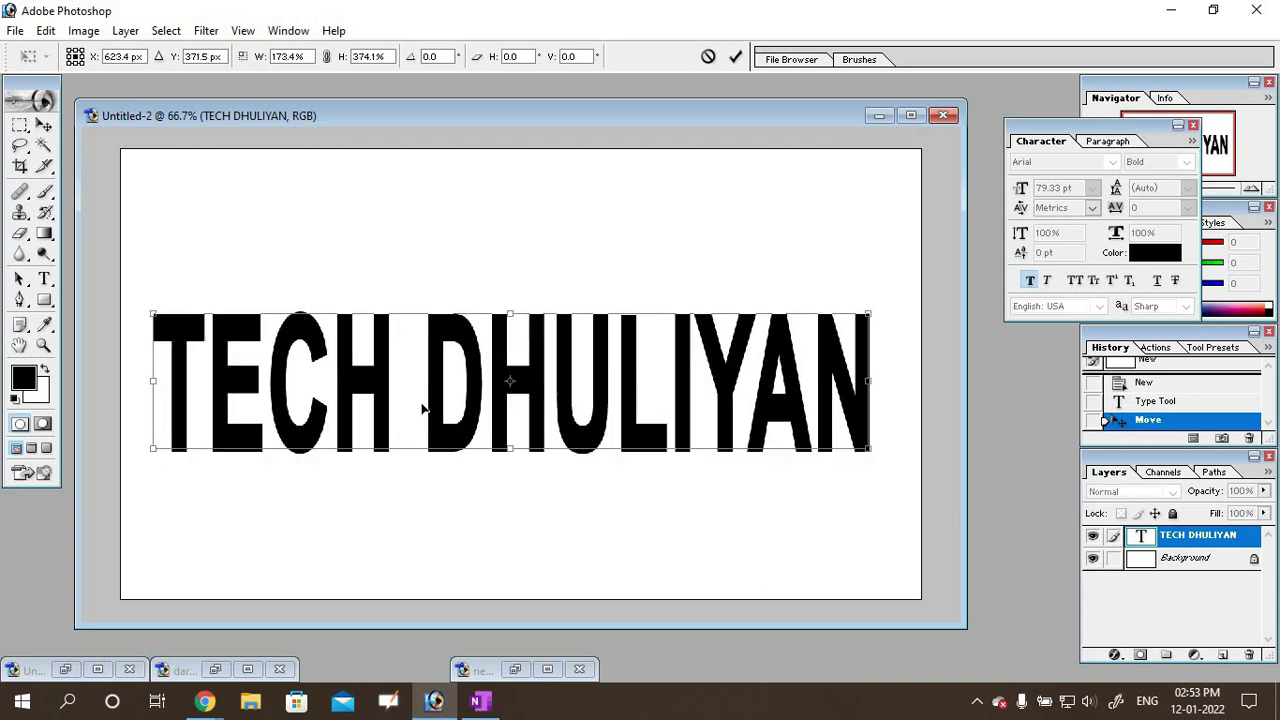
pyautogui.moveTo(462, 437); pyautogui.dragTo(474, 403)
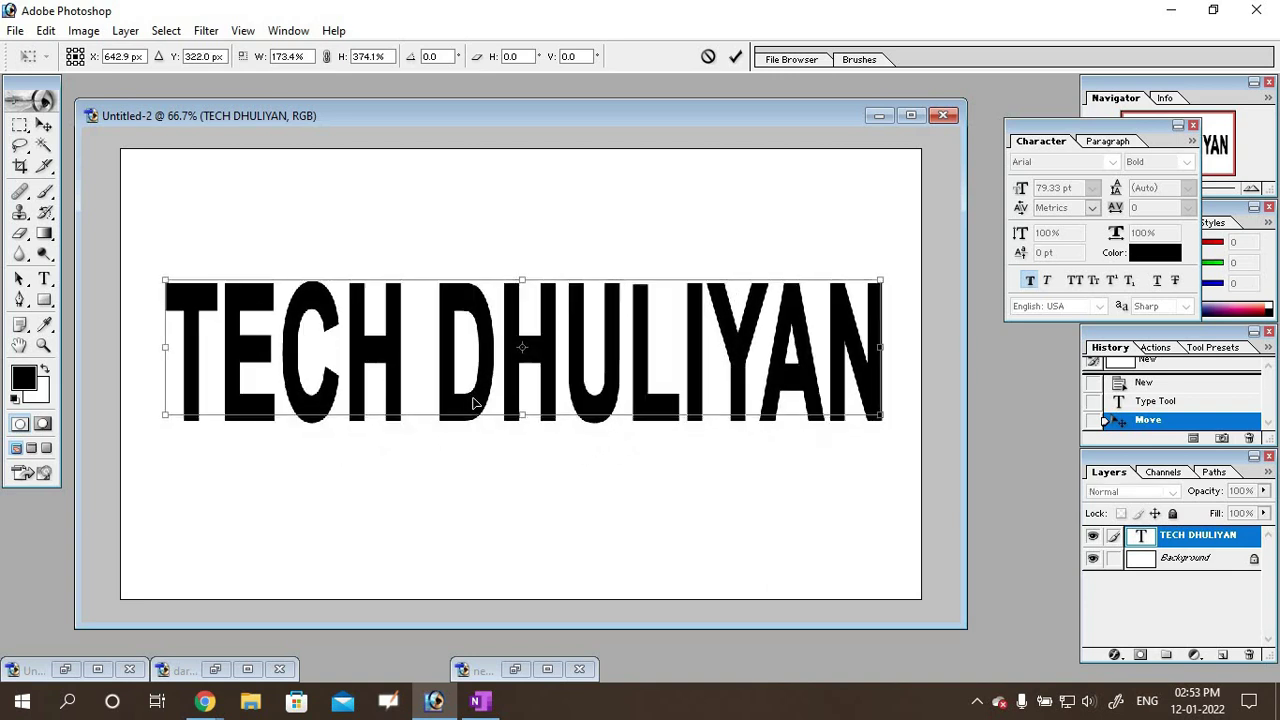
pyautogui.press('Return')
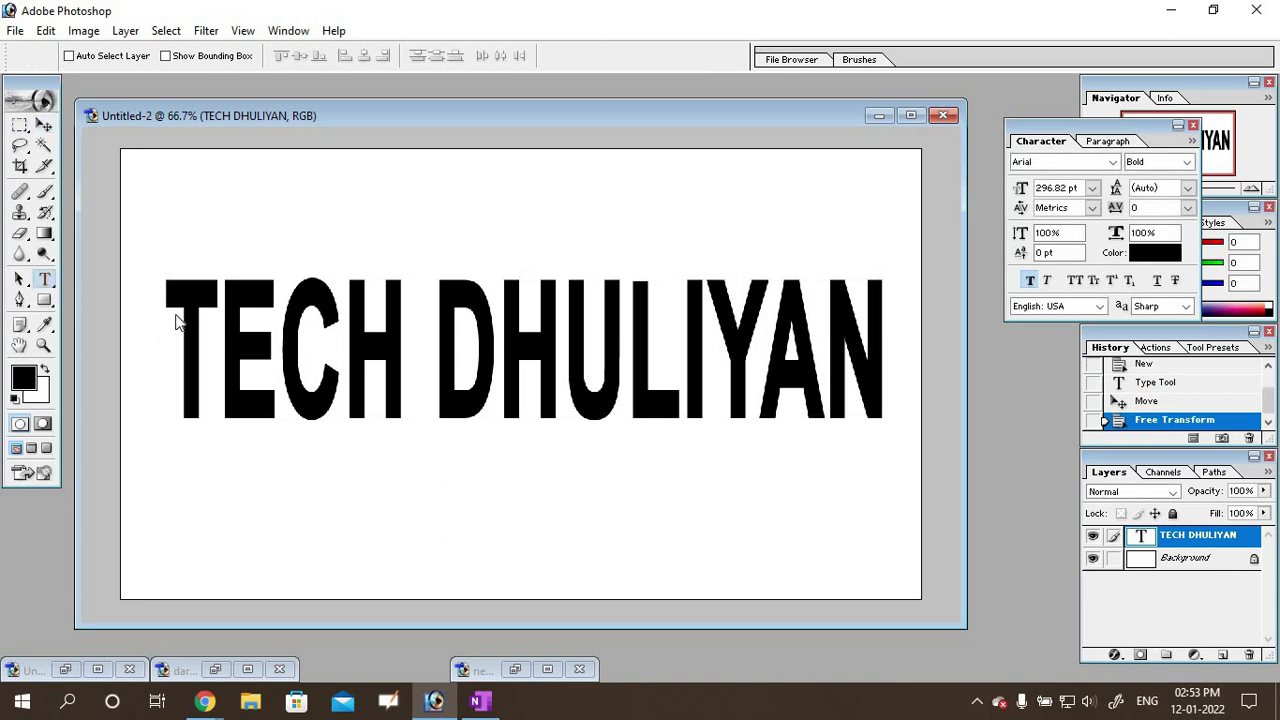
pyautogui.click(44, 279)
pyautogui.click(450, 333)
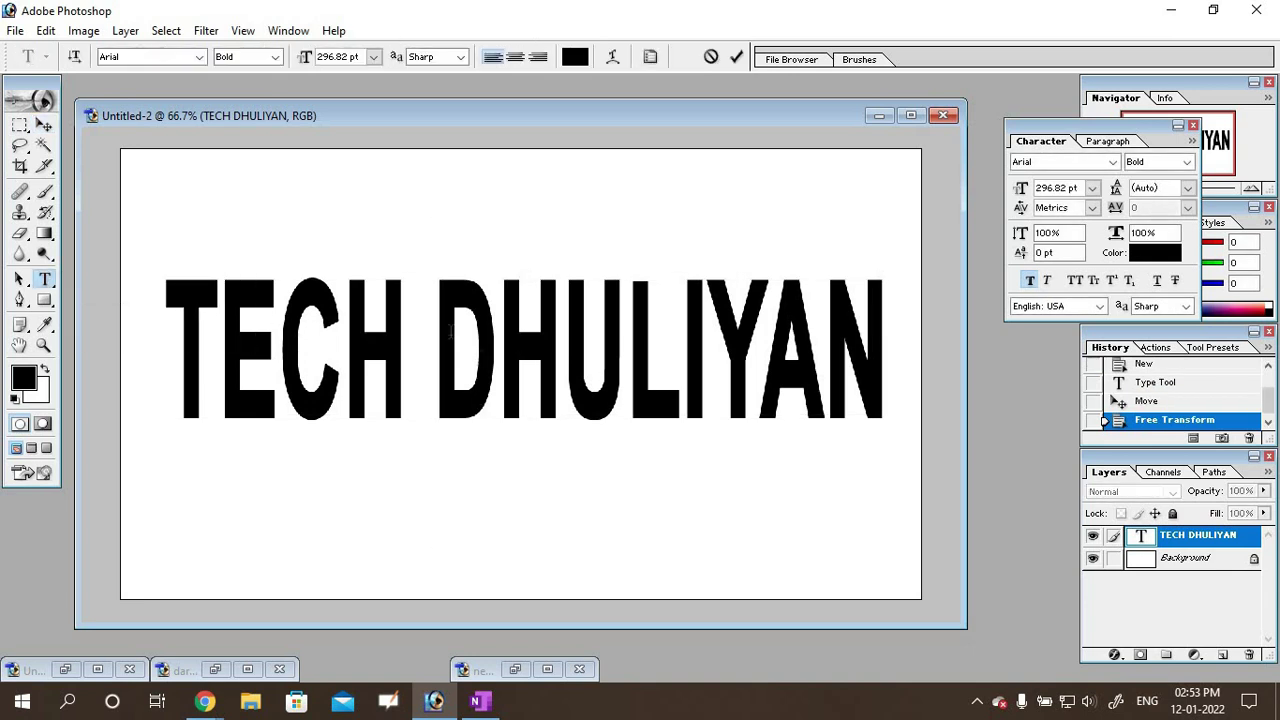
# Step: Split the text into two centre-aligned lines, TECH above DHULIYAN
pyautogui.press('Return')
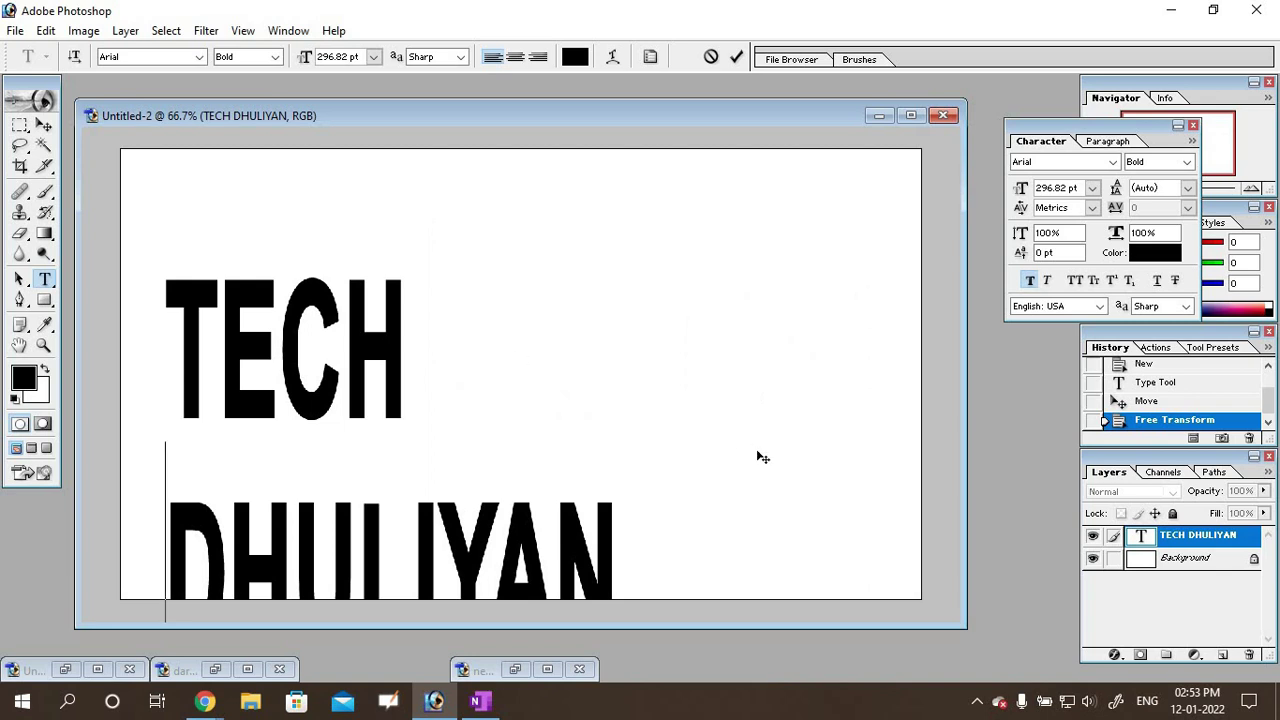
pyautogui.moveTo(800, 490); pyautogui.dragTo(842, 390)
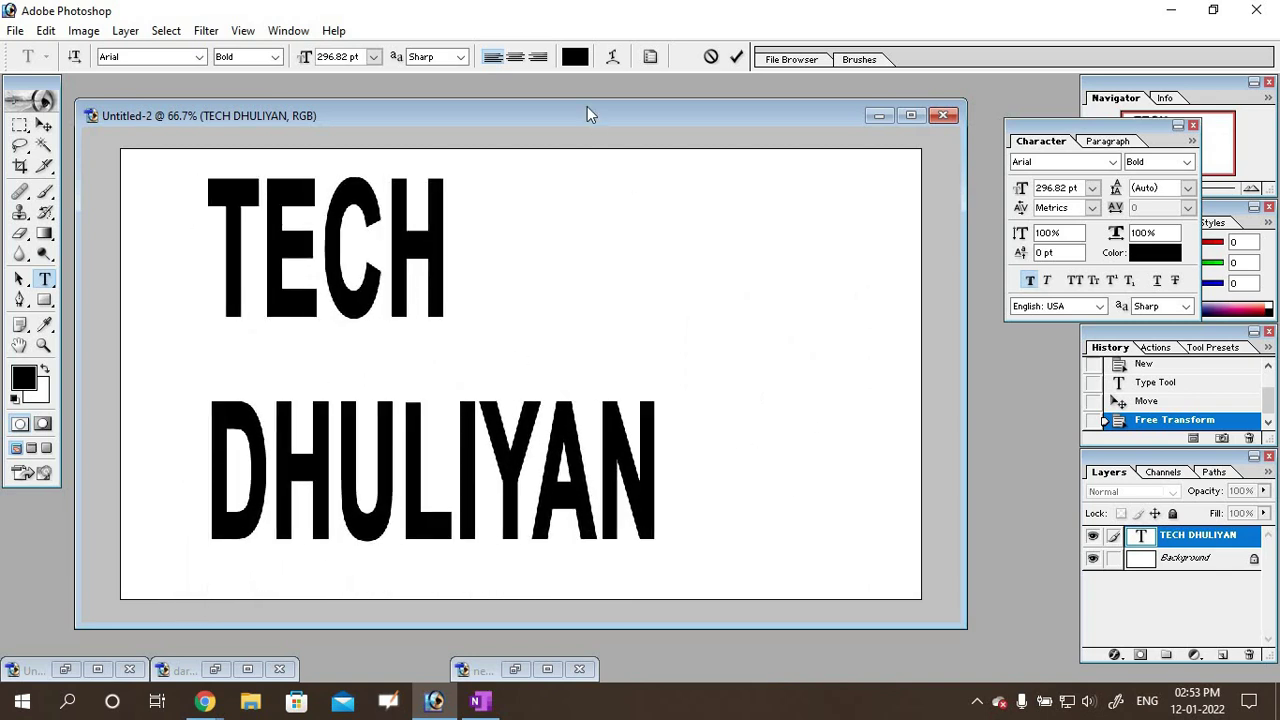
pyautogui.hotkey('ctrl', 'a')
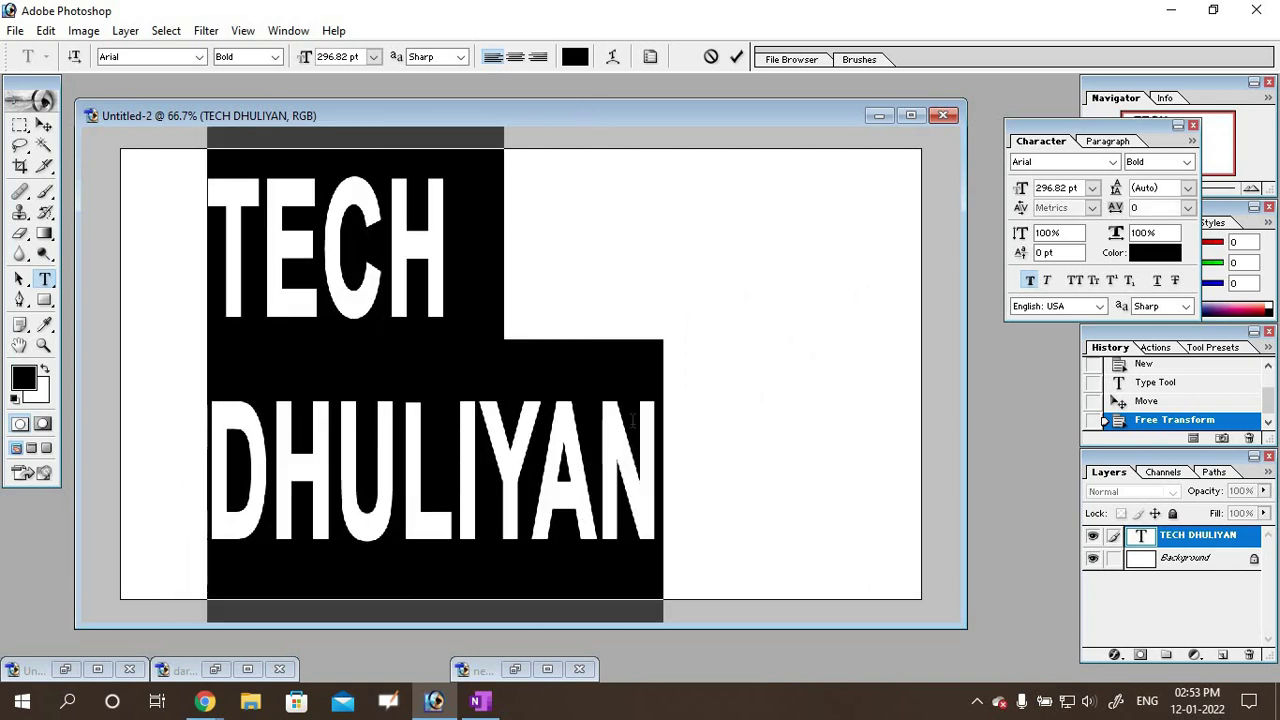
pyautogui.click(515, 57)
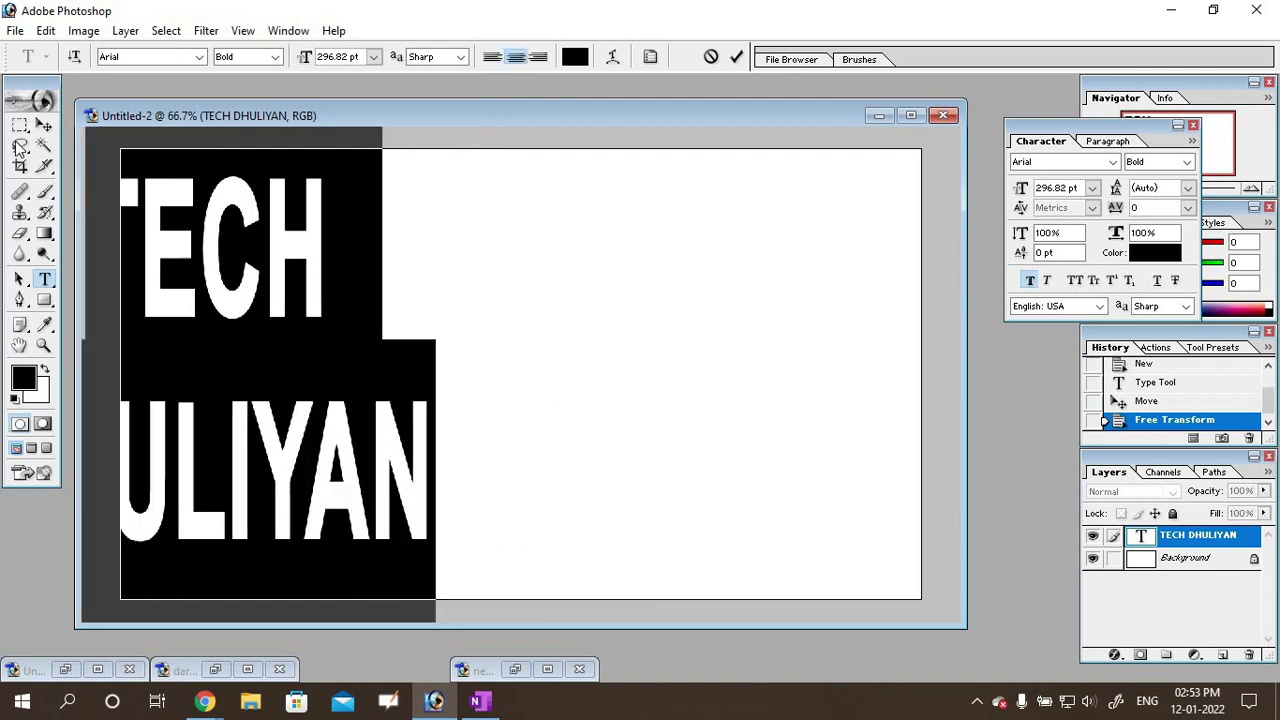
pyautogui.click(44, 124)
# Step: Centre the two-line text and widen it with Free Transform across most of the canvas
pyautogui.moveTo(280, 283); pyautogui.dragTo(497, 287)
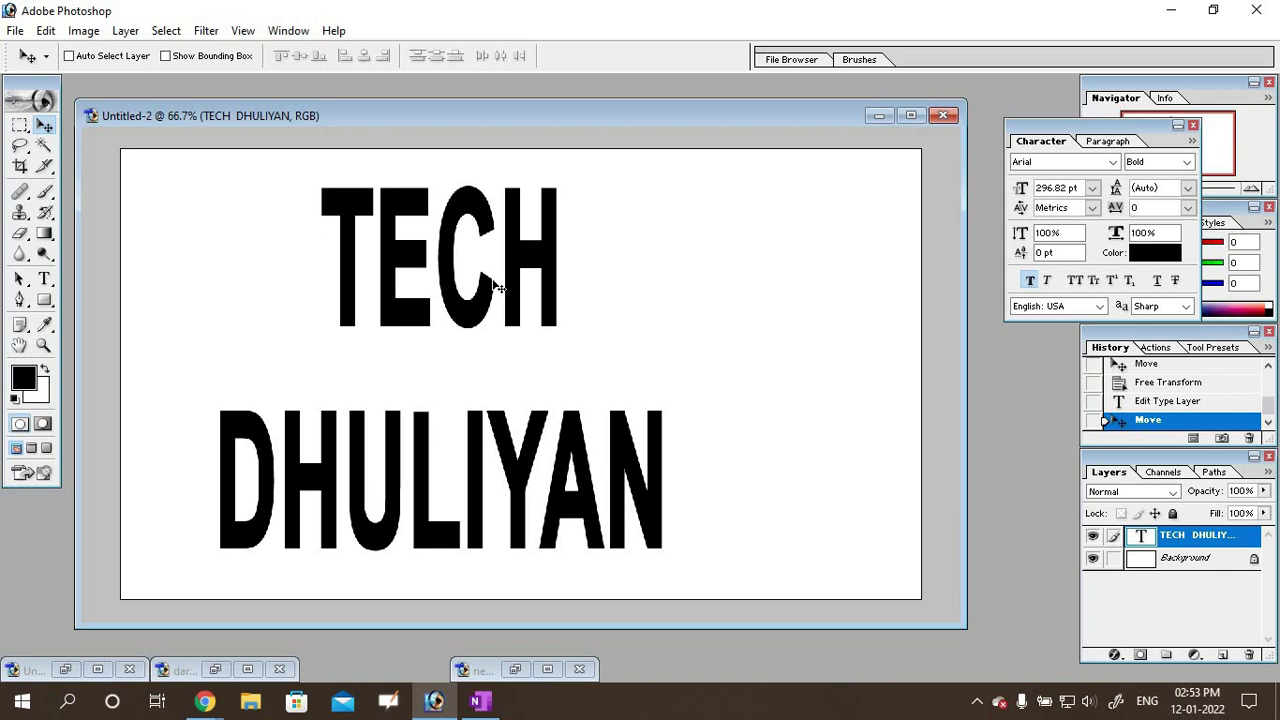
pyautogui.hotkey('ctrl', 't')
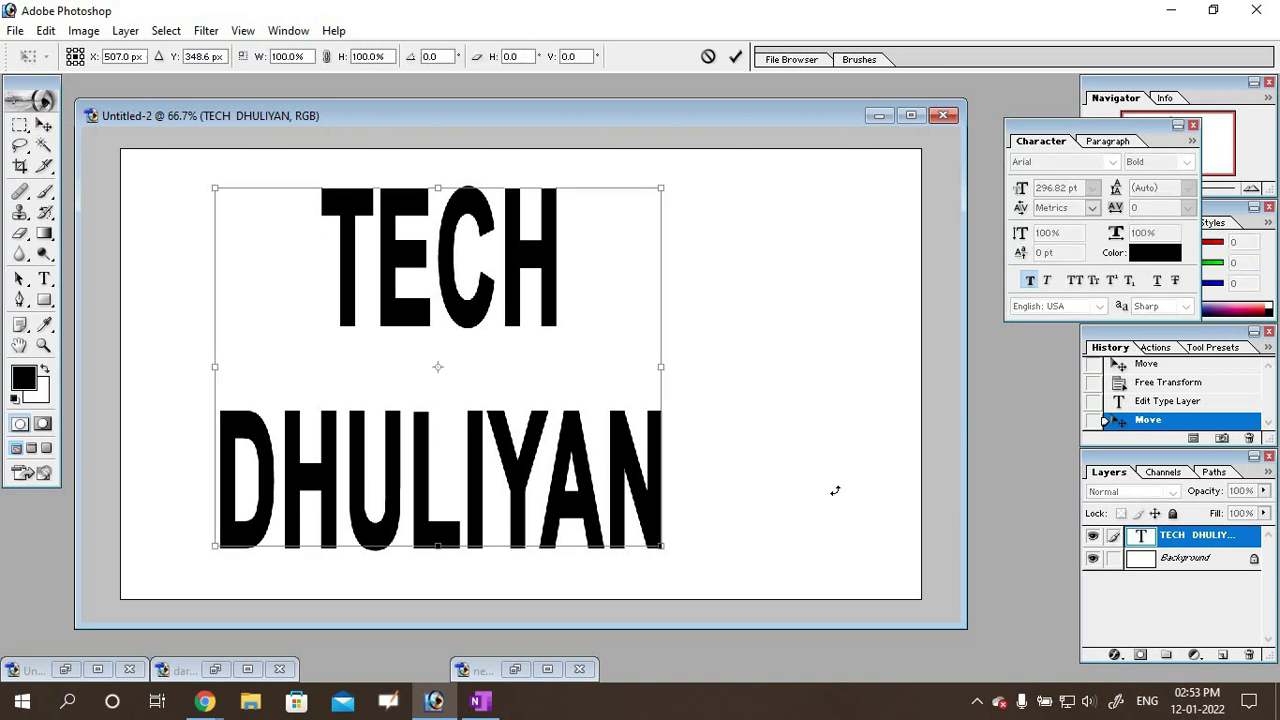
pyautogui.moveTo(660, 545); pyautogui.dragTo(876, 518)
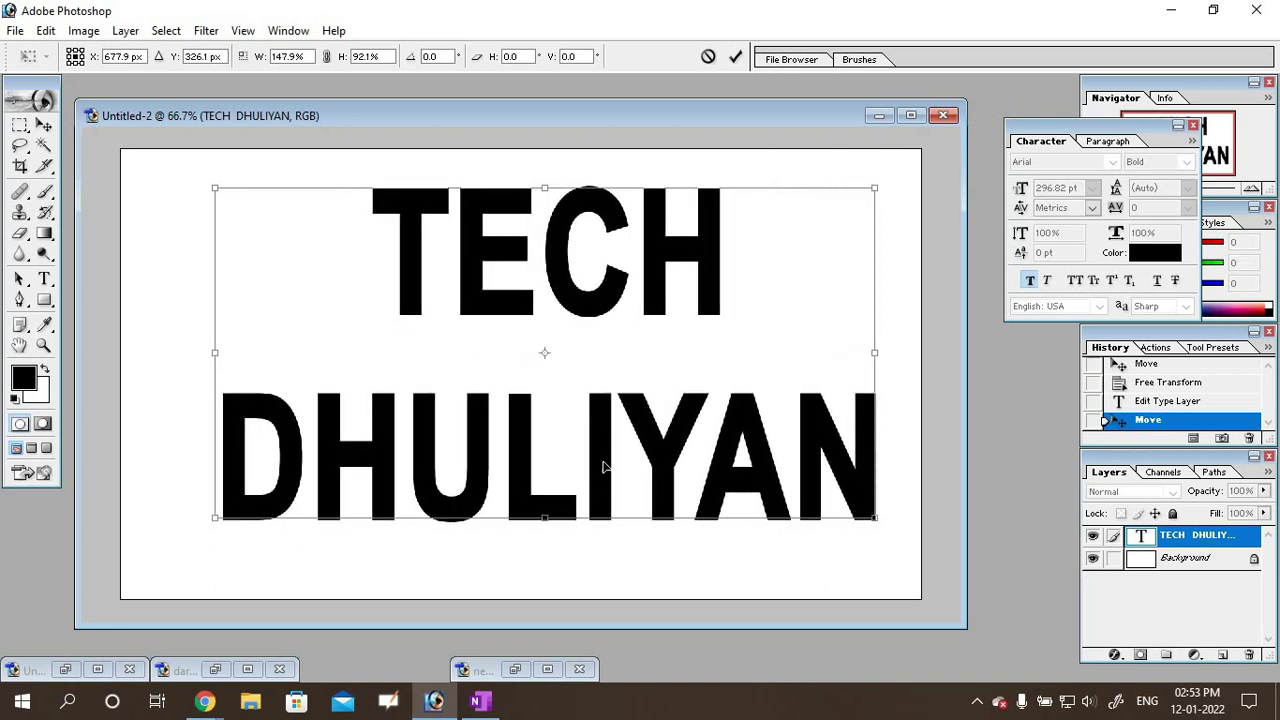
pyautogui.moveTo(215, 520); pyautogui.dragTo(166, 510)
pyautogui.press('Return')
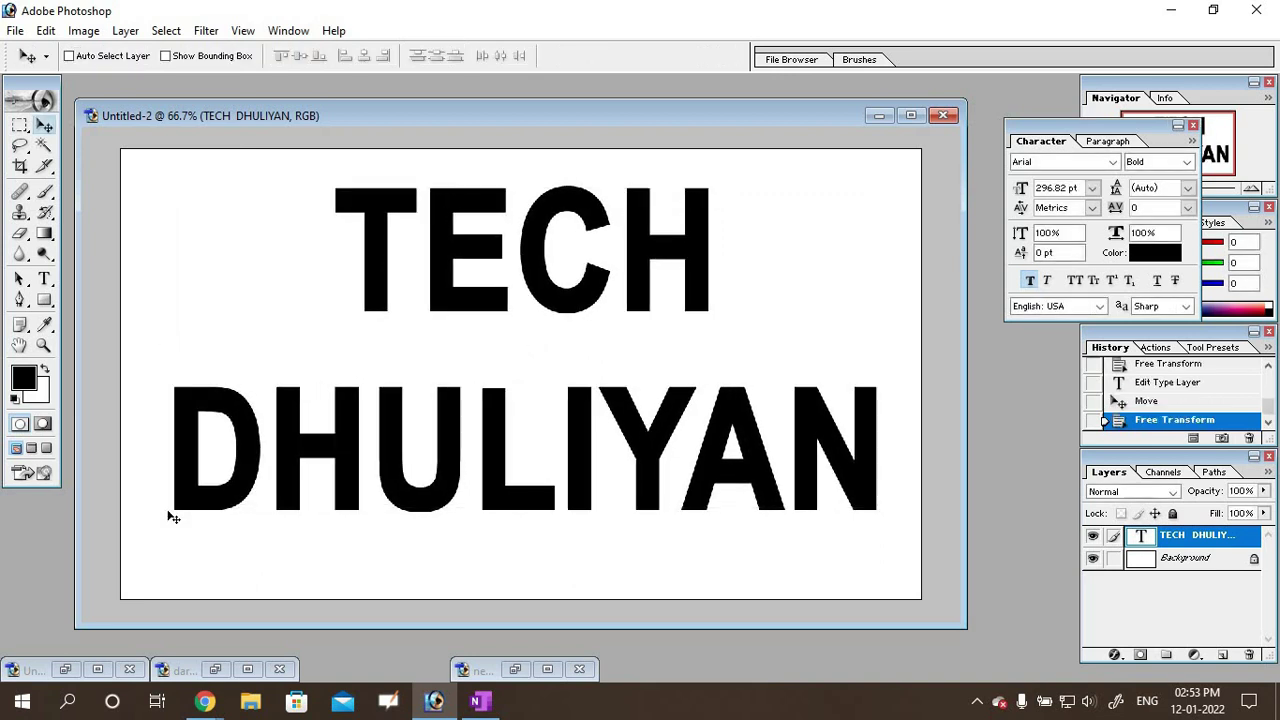
pyautogui.moveTo(415, 402); pyautogui.dragTo(399, 404)
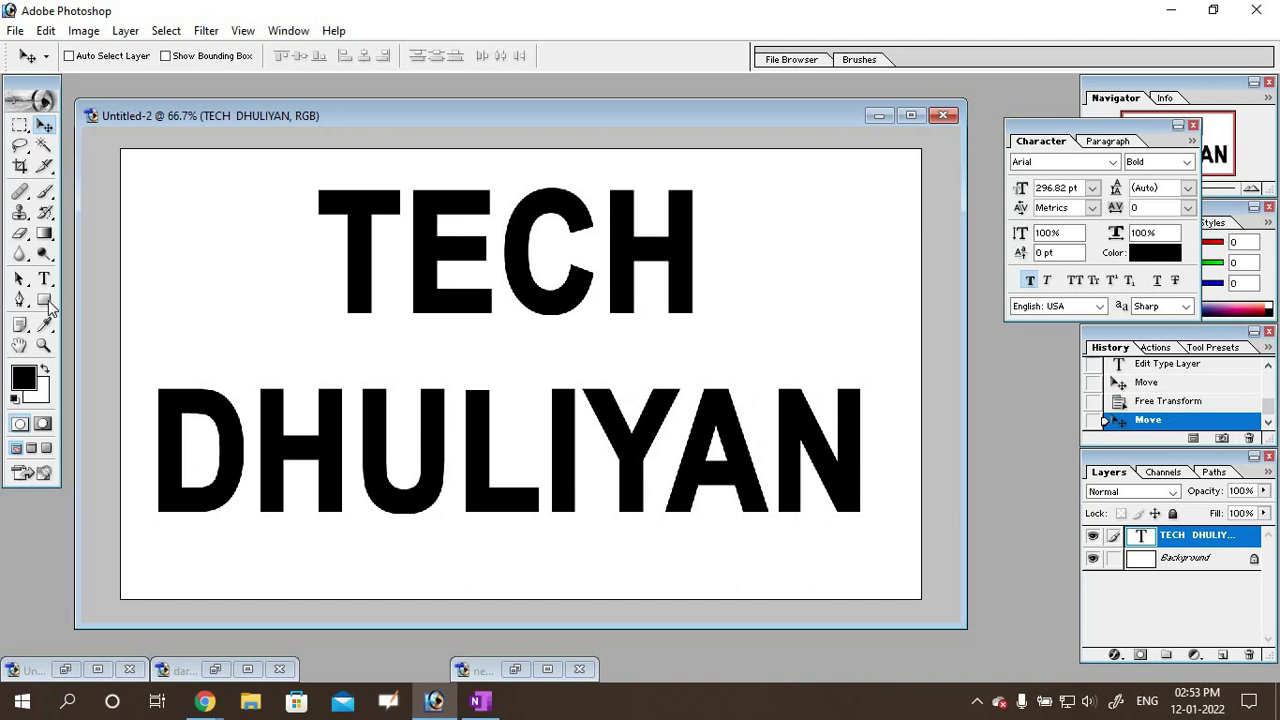
# Step: Left-align the TECH DHULIYAN text and drag the block left to fit the canvas
pyautogui.click(44, 279)
pyautogui.click(577, 240)
pyautogui.click(710, 237)
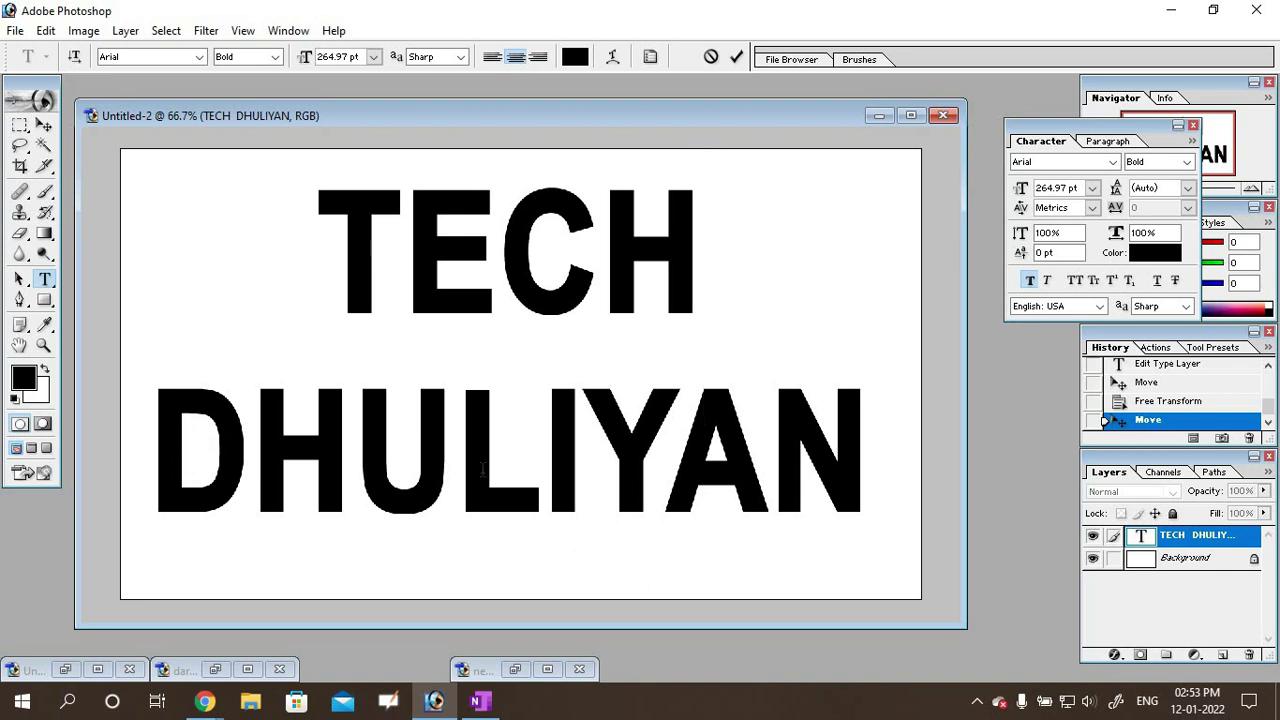
pyautogui.click(493, 58)
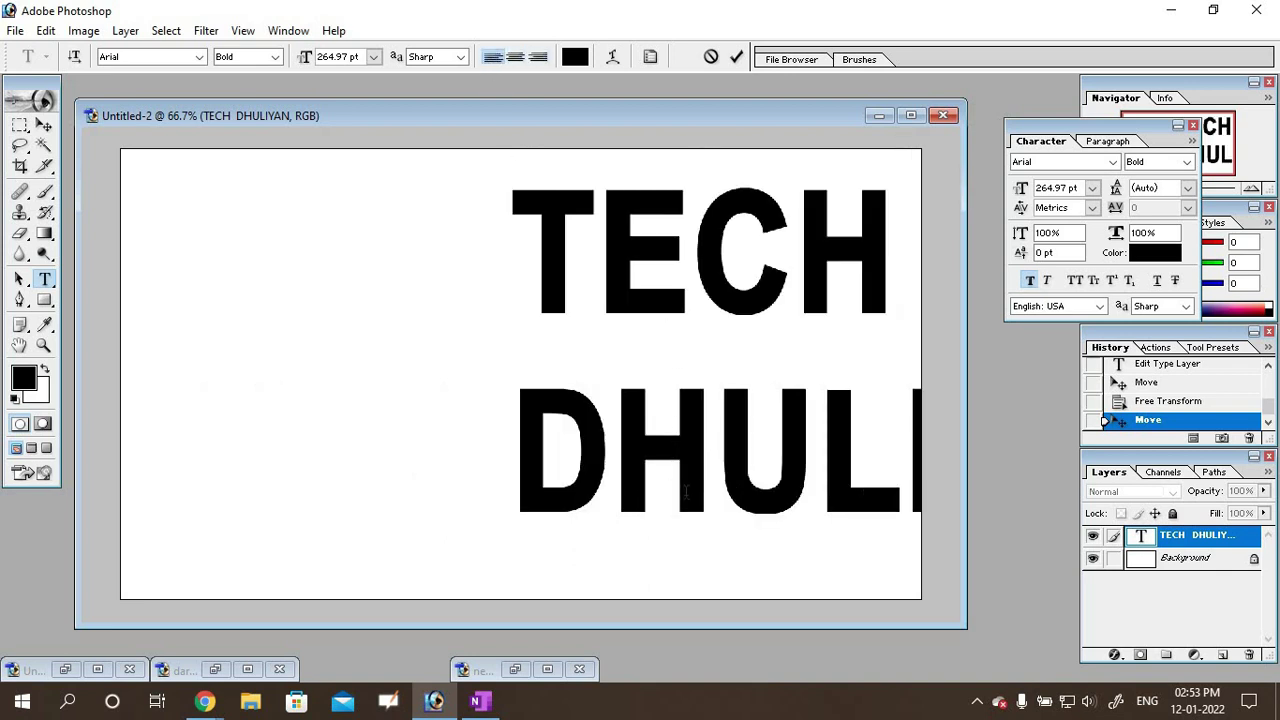
pyautogui.click(44, 125)
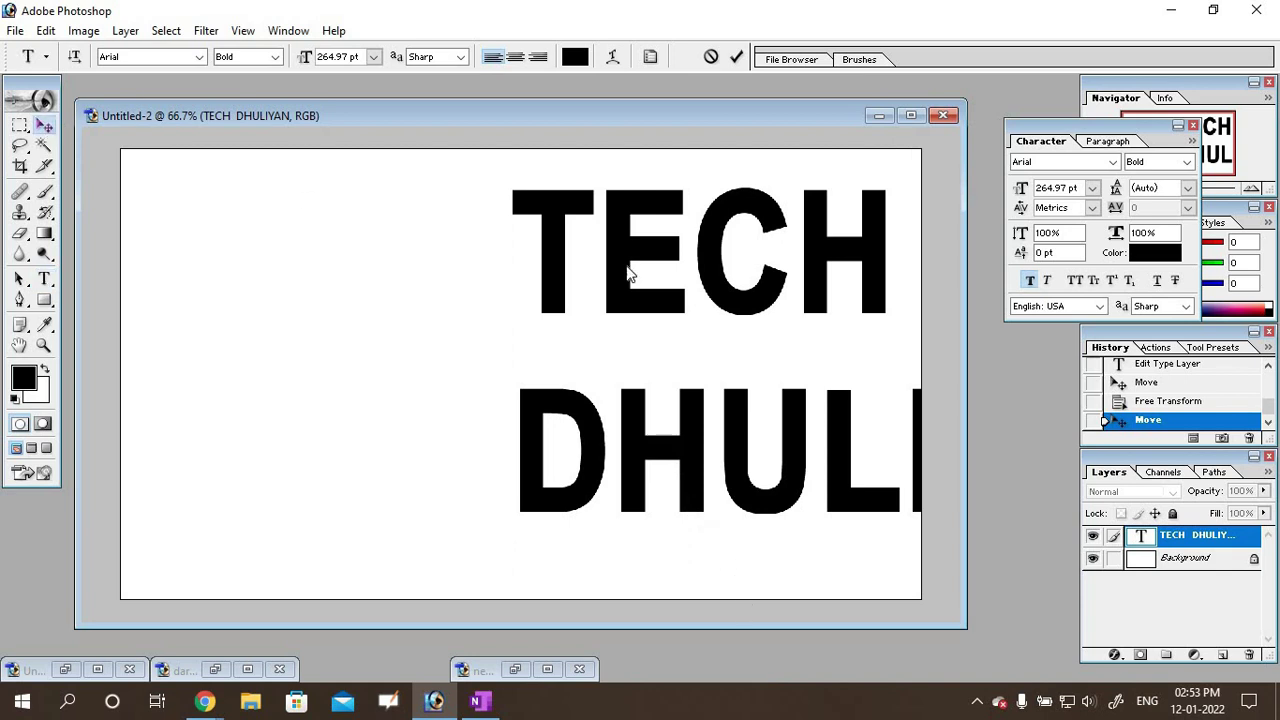
pyautogui.moveTo(689, 287); pyautogui.dragTo(396, 296)
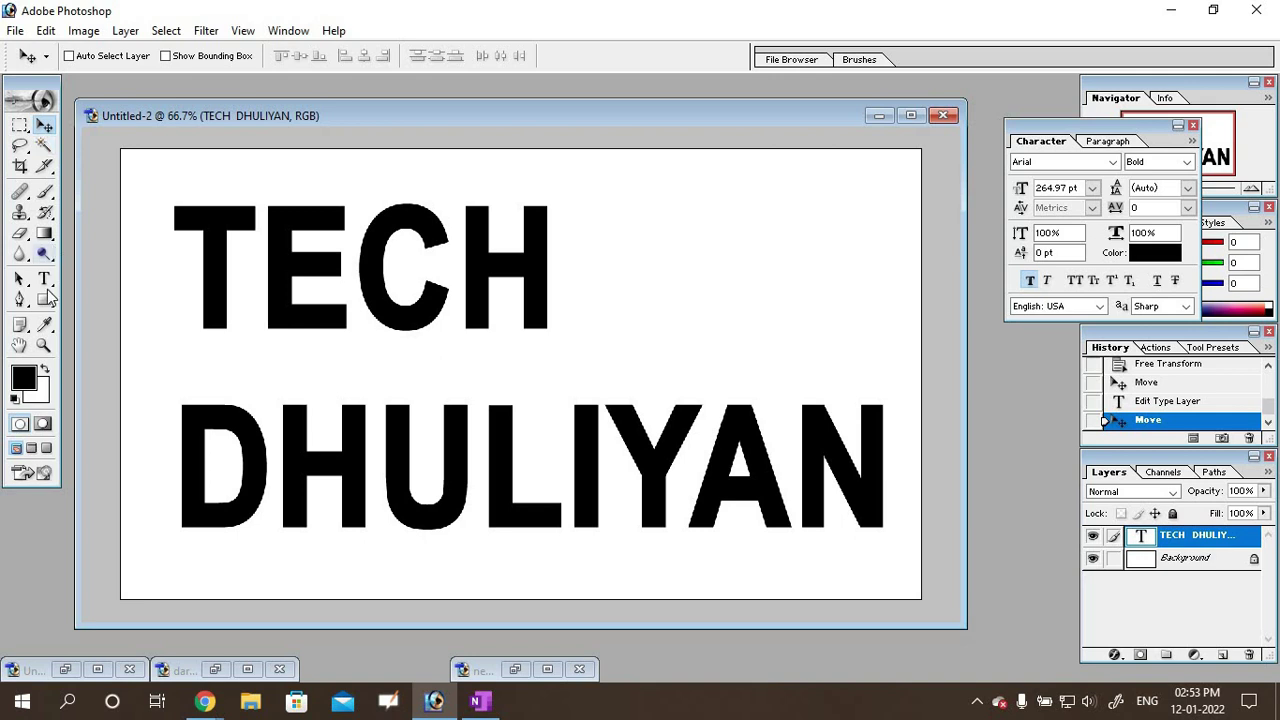
# Step: Re-centre-align both lines and nudge the text block right to centre it on the canvas
pyautogui.click(44, 282)
pyautogui.click(344, 236)
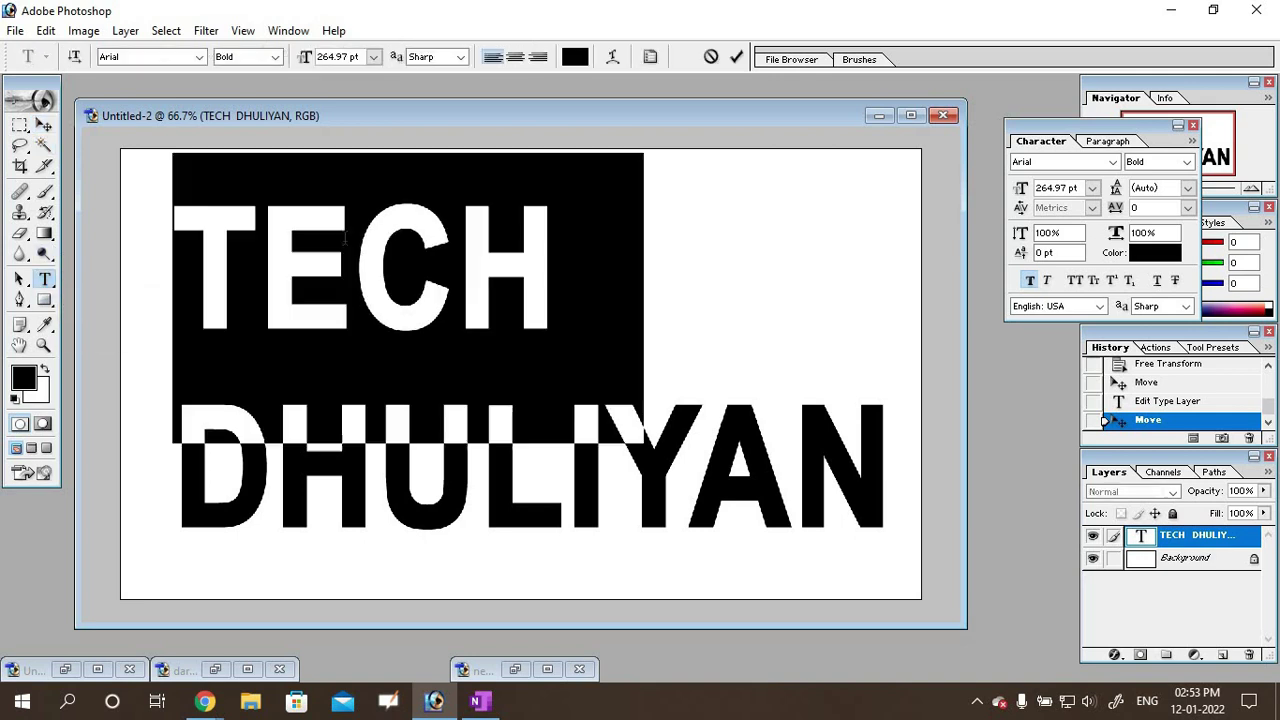
pyautogui.moveTo(549, 491); pyautogui.dragTo(496, 232)
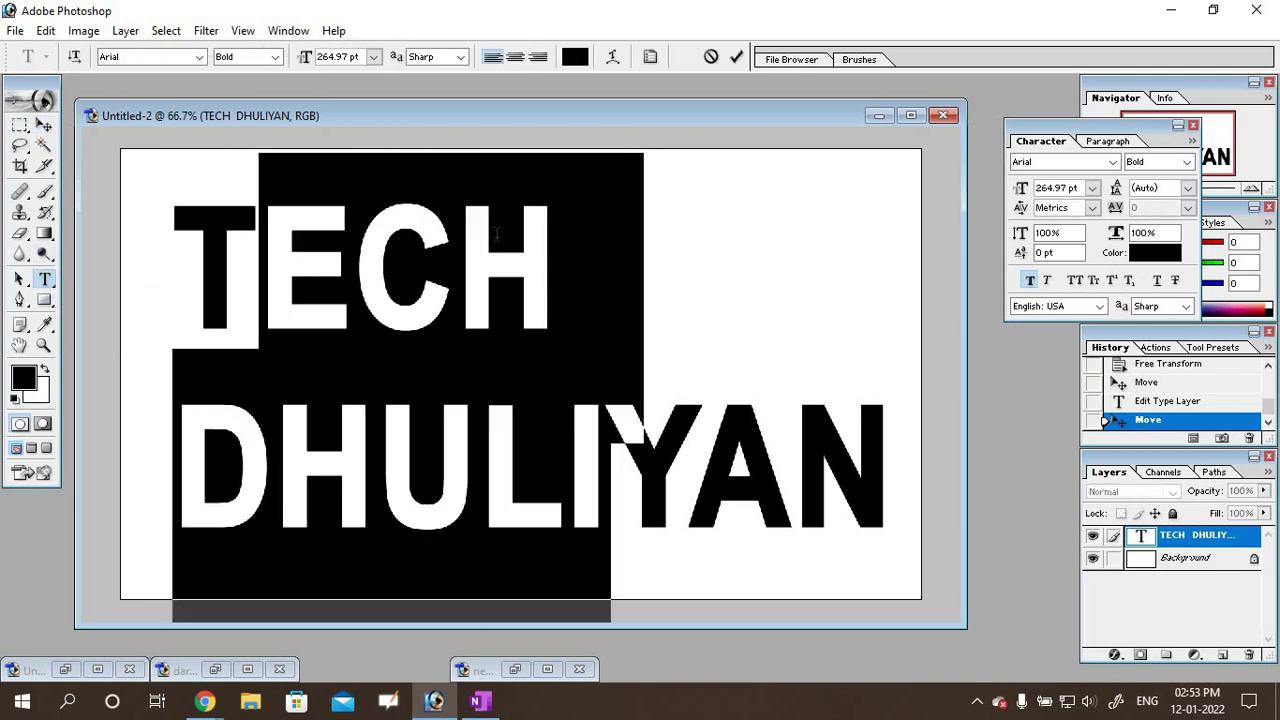
pyautogui.click(518, 62)
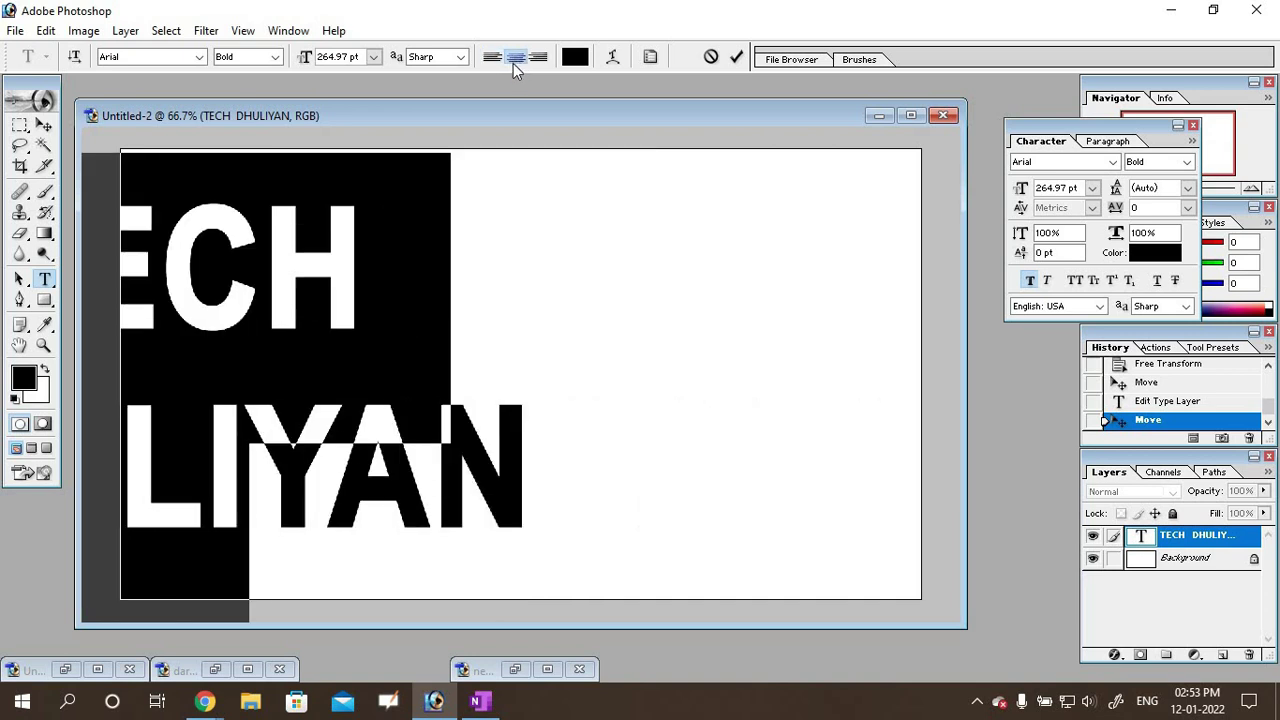
pyautogui.click(44, 125)
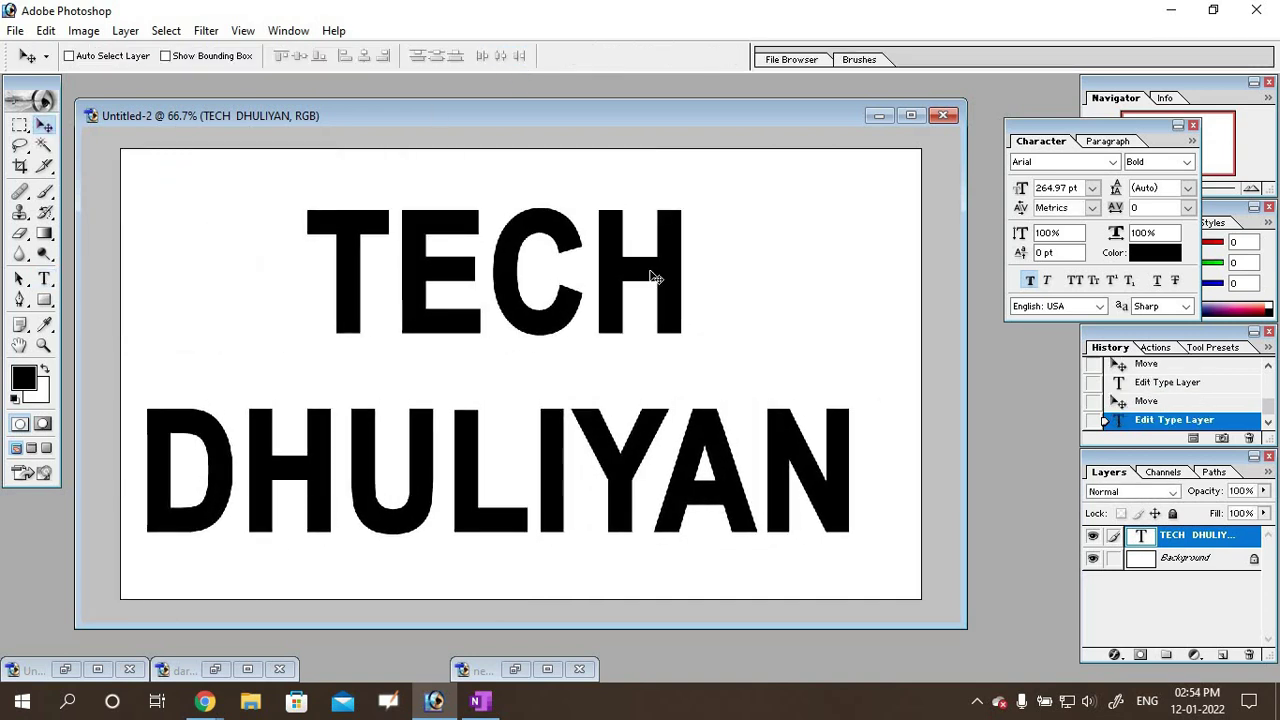
pyautogui.moveTo(650, 277); pyautogui.dragTo(668, 277)
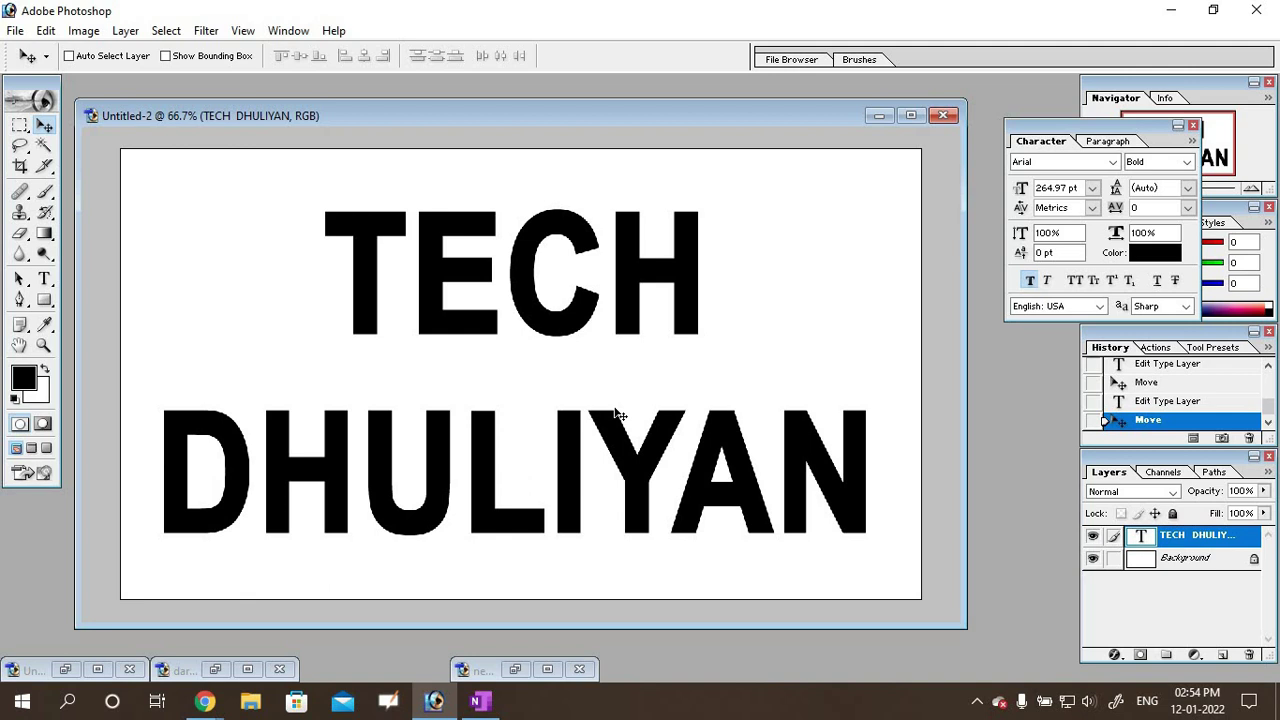
# Step: Open the PUBG game screenshot from the DTP Collection folder as a separate document
pyautogui.doubleClick(47, 540)
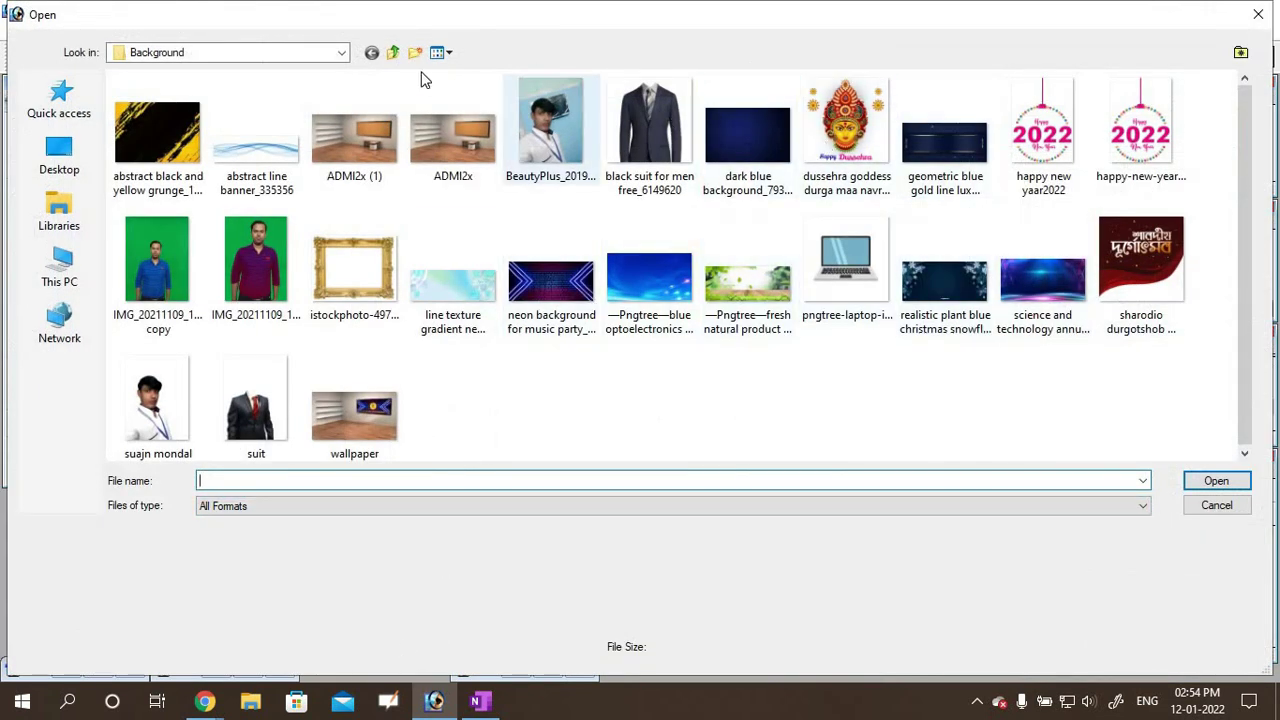
pyautogui.click(393, 52)
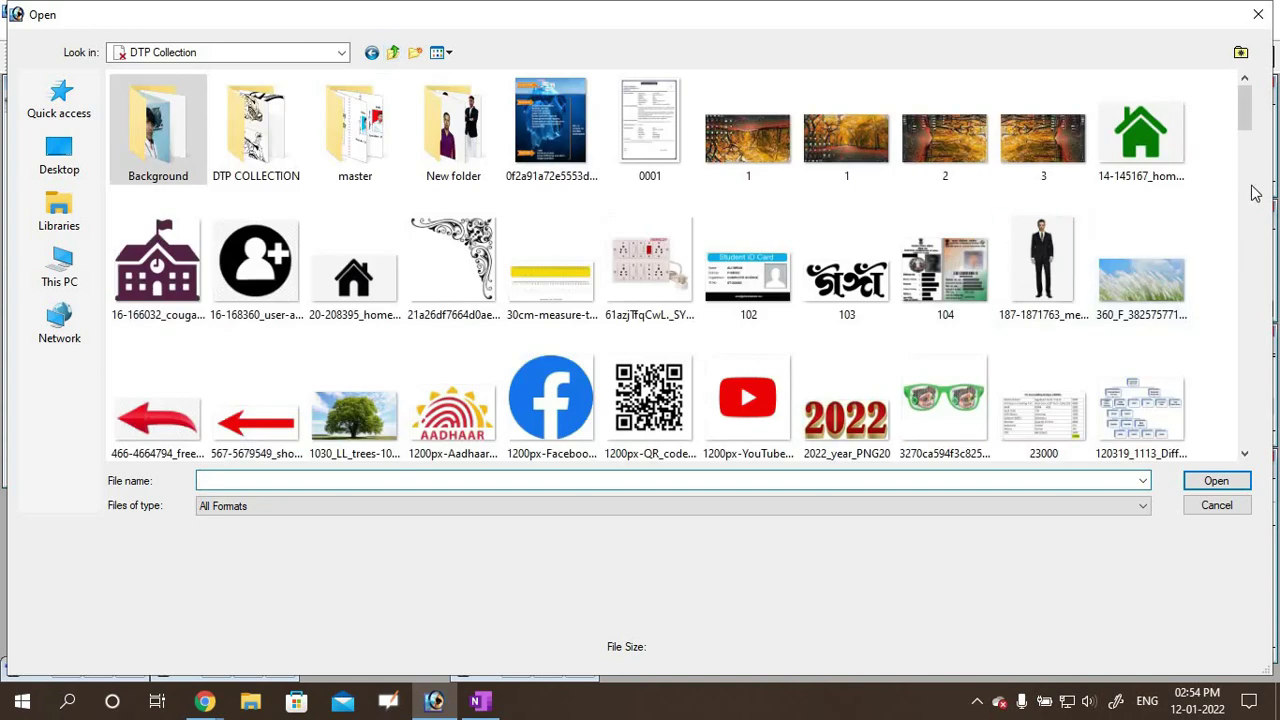
pyautogui.moveTo(1250, 118); pyautogui.dragTo(1245, 175)
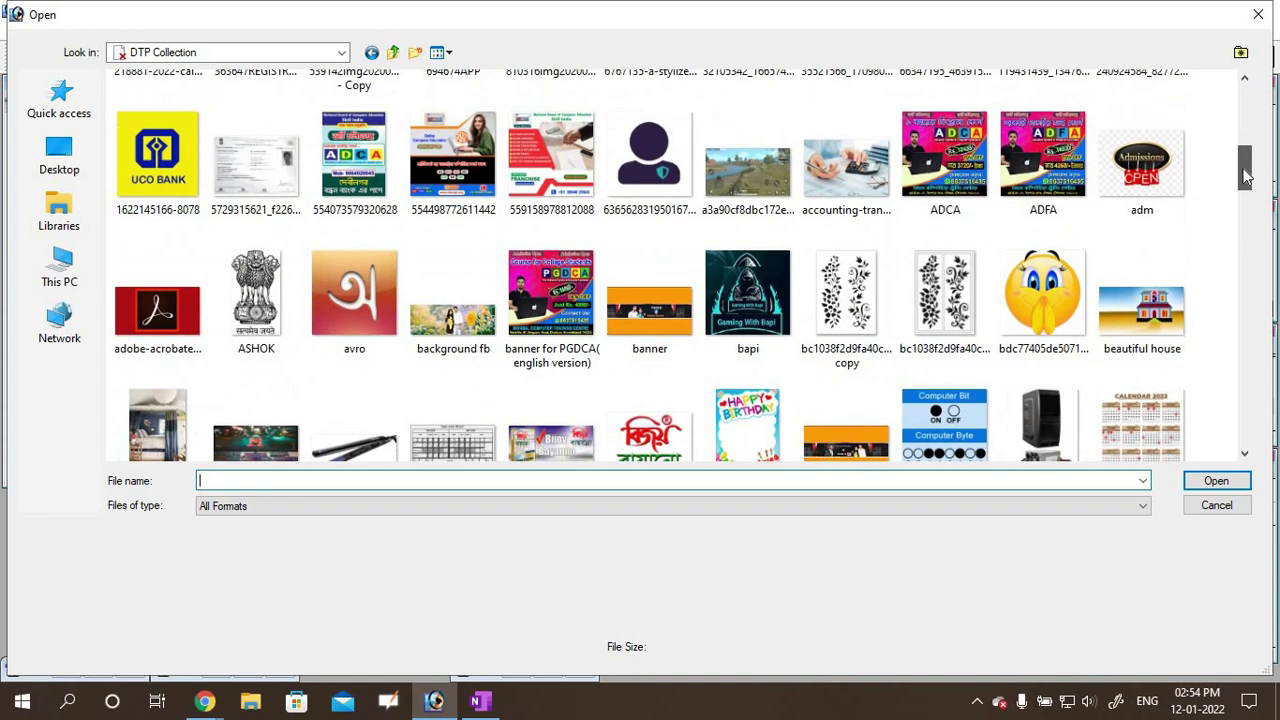
pyautogui.click(748, 165)
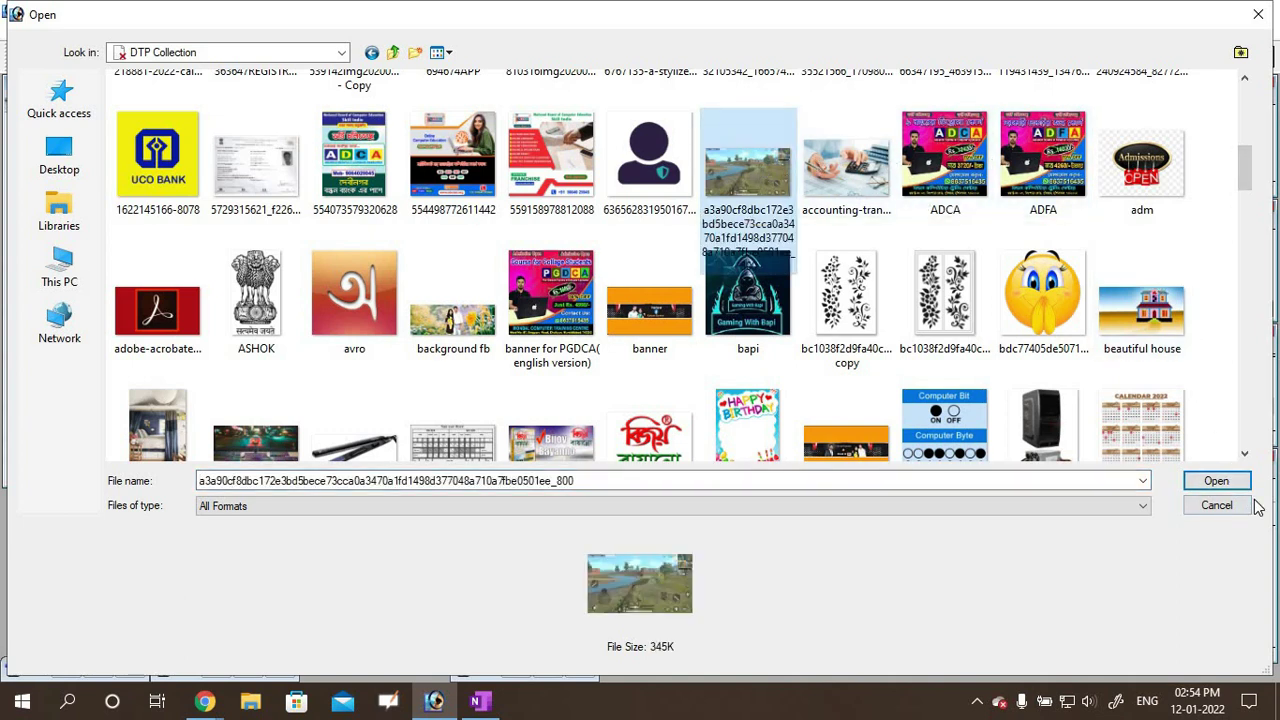
pyautogui.click(1220, 484)
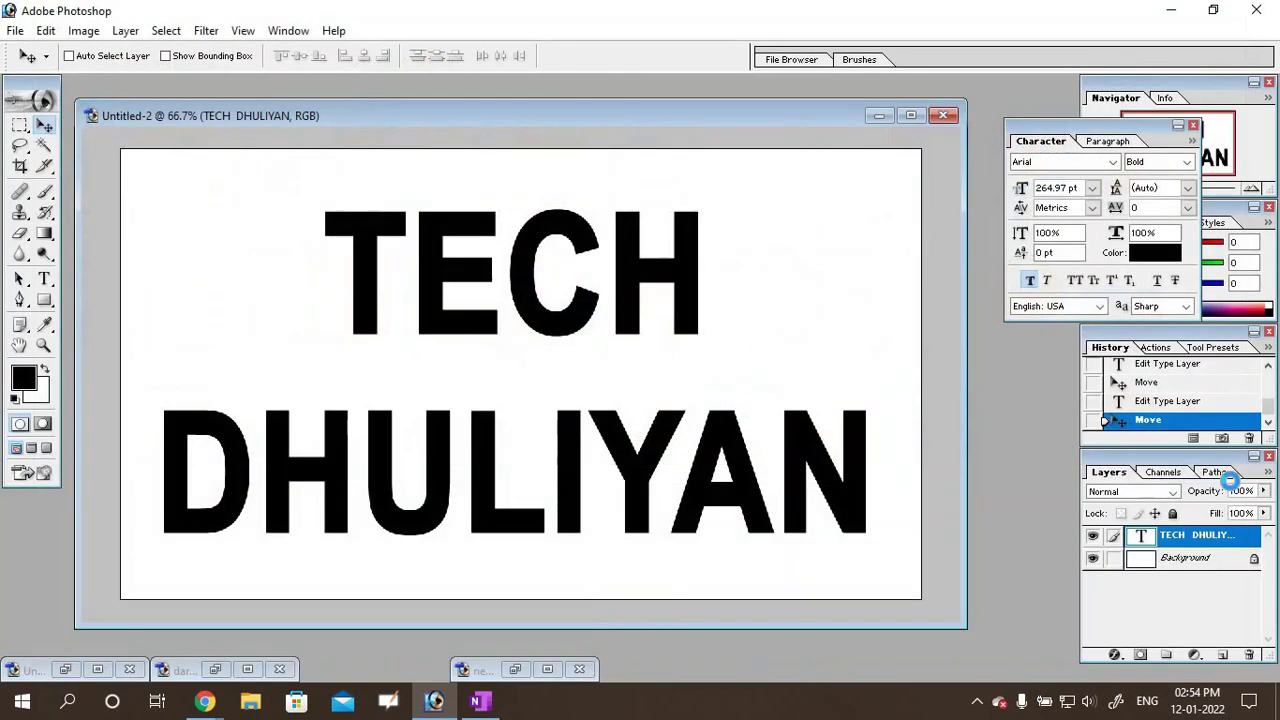
# Step: Drag the PUBG screenshot into Untitled-2 as Layer 1 above the TECH DHULIYAN text
pyautogui.moveTo(656, 130); pyautogui.dragTo(580, 421)
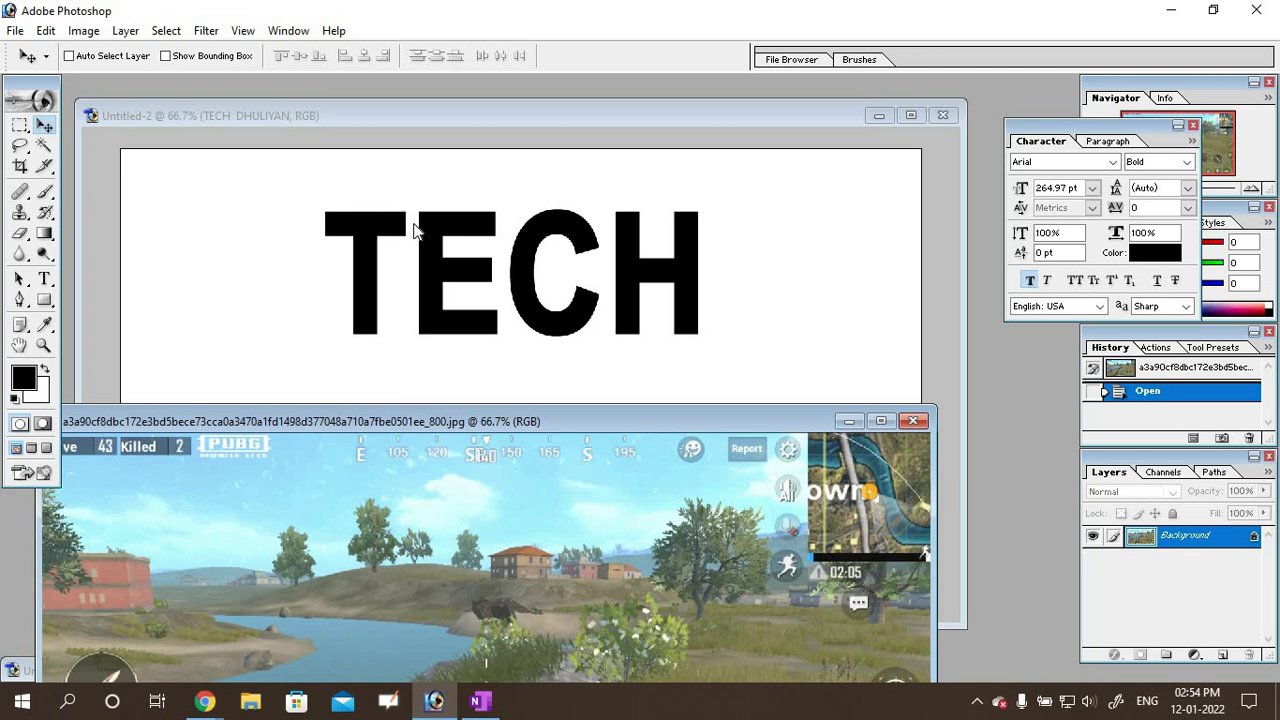
pyautogui.moveTo(570, 421); pyautogui.dragTo(575, 222)
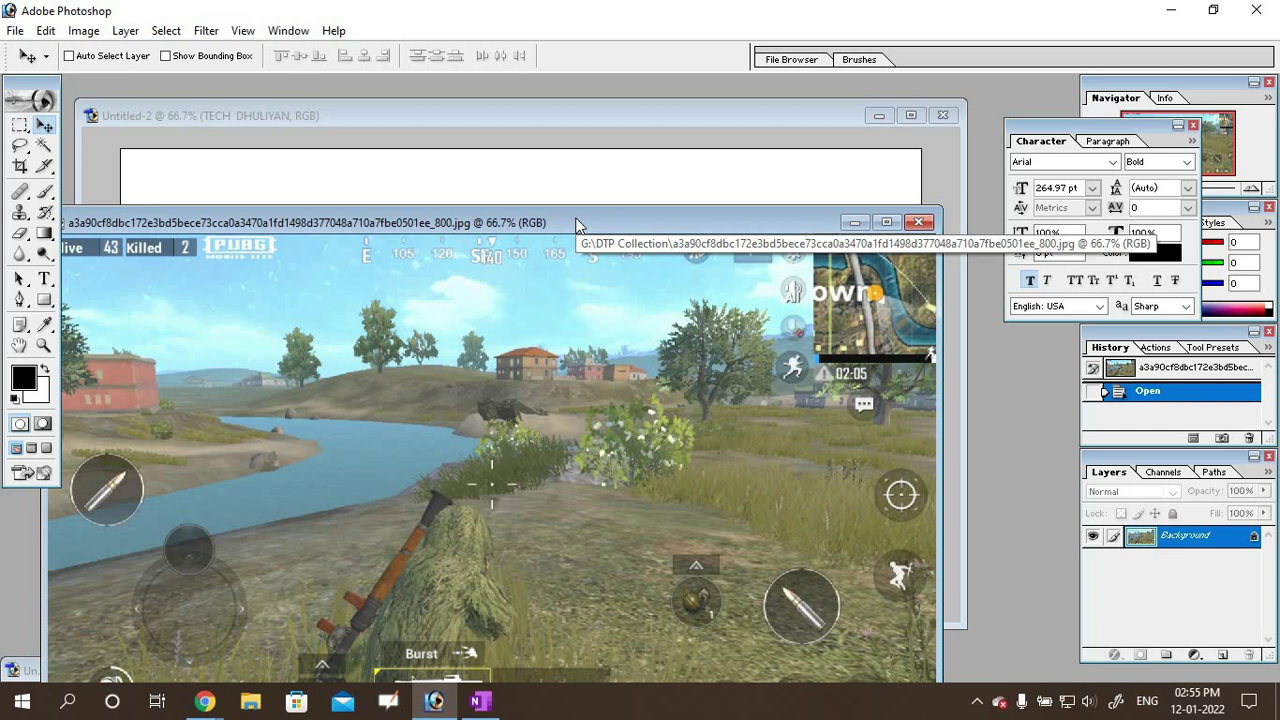
pyautogui.moveTo(548, 225)
pyautogui.mouseDown()
pyautogui.moveTo(652, 270)
pyautogui.moveTo(639, 275)
pyautogui.mouseUp()
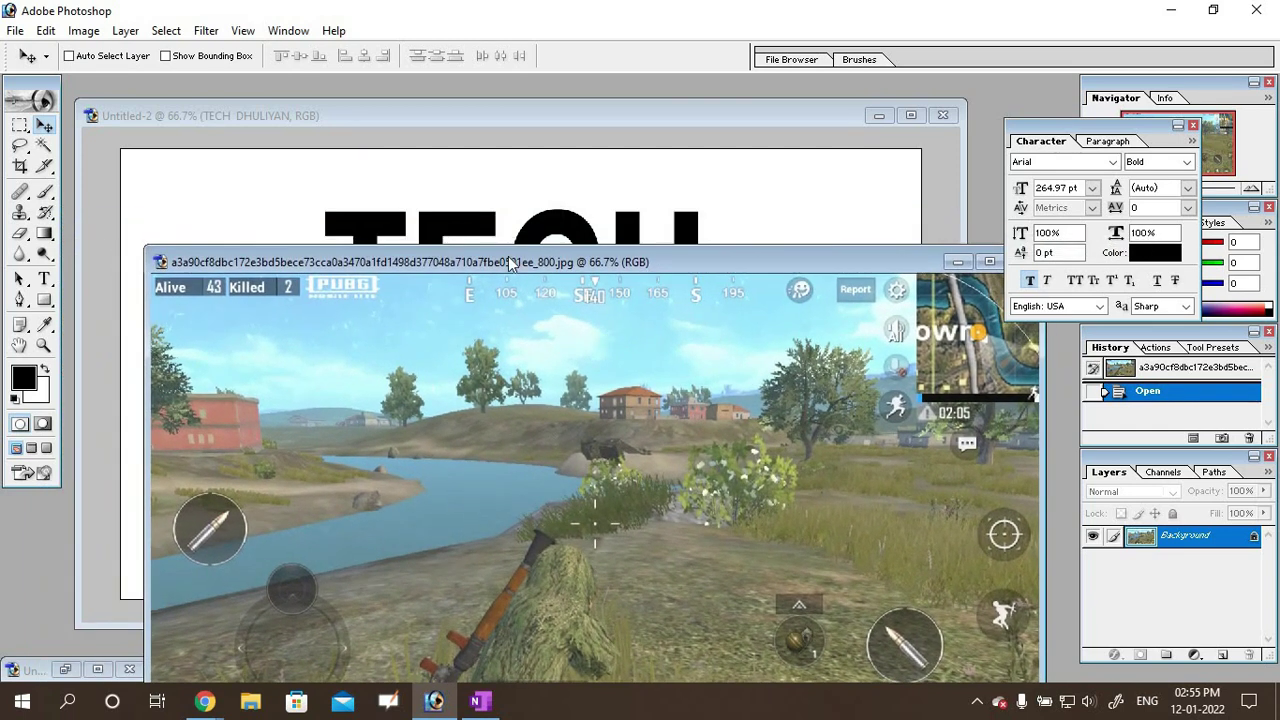
pyautogui.moveTo(513, 262); pyautogui.dragTo(393, 426)
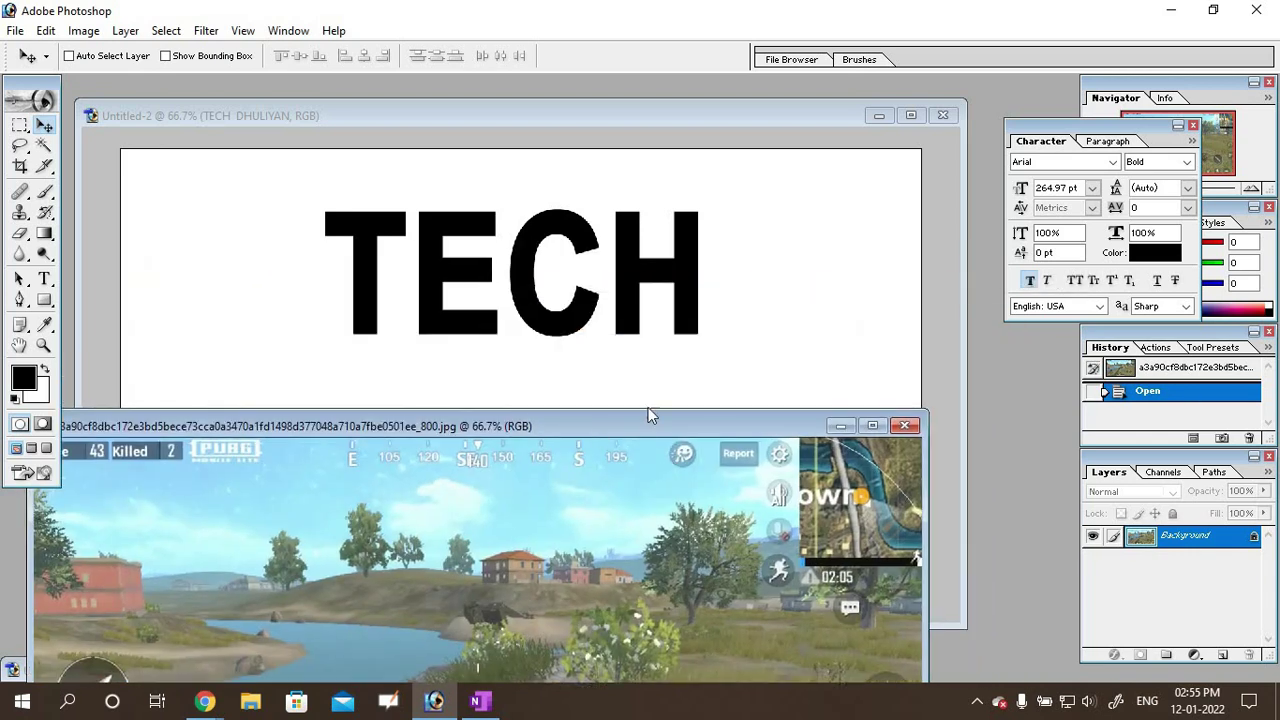
pyautogui.moveTo(648, 410); pyautogui.dragTo(703, 354)
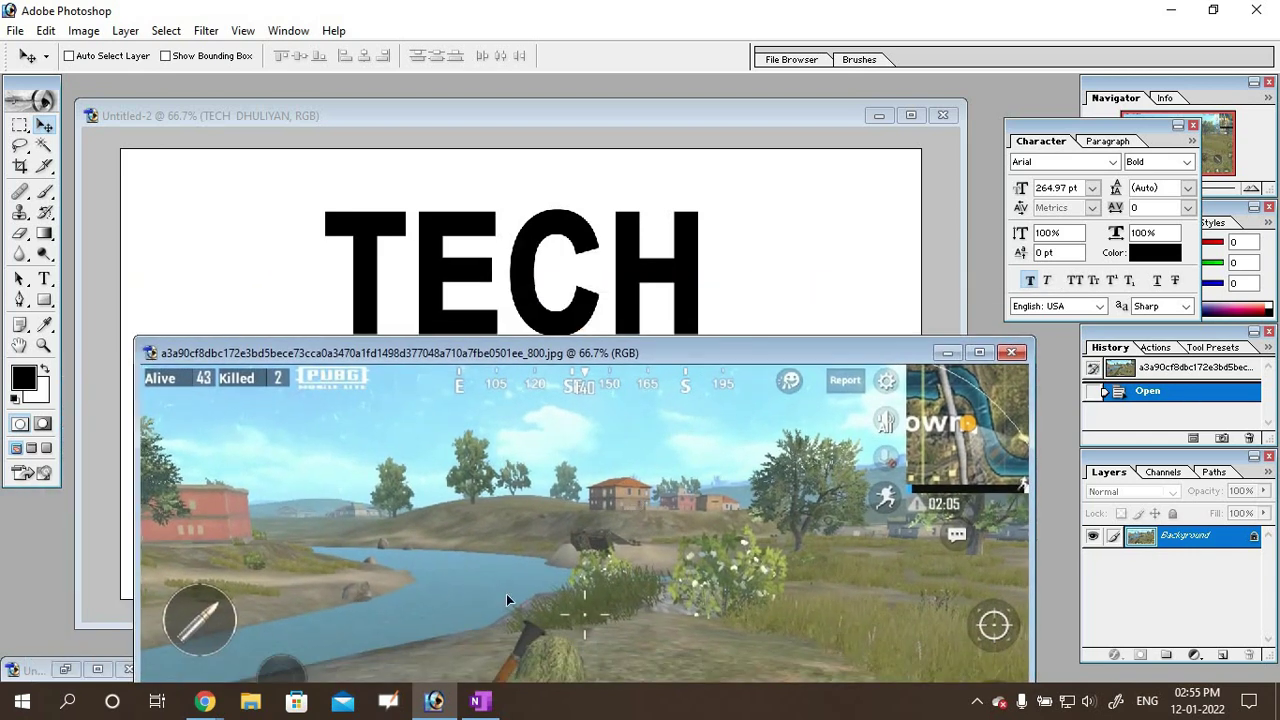
pyautogui.moveTo(283, 356); pyautogui.dragTo(286, 290)
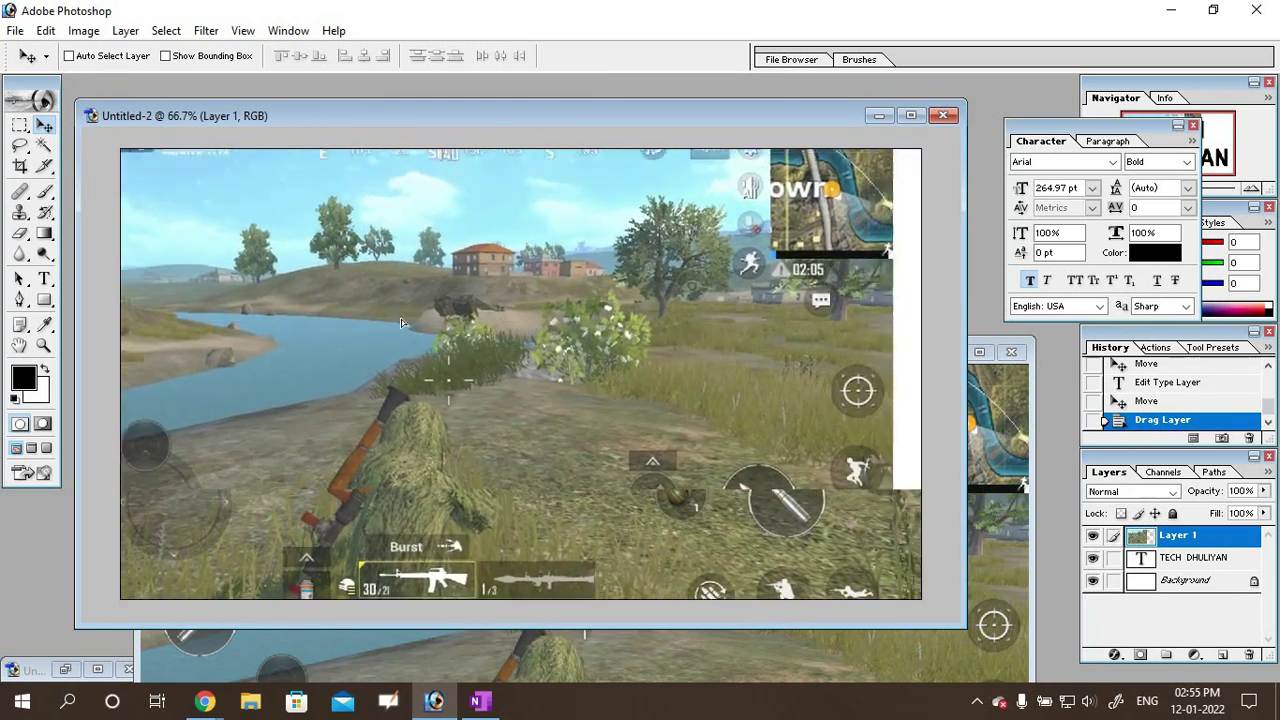
pyautogui.moveTo(648, 282)
pyautogui.mouseDown()
pyautogui.moveTo(558, 327)
pyautogui.moveTo(650, 322)
pyautogui.mouseUp()
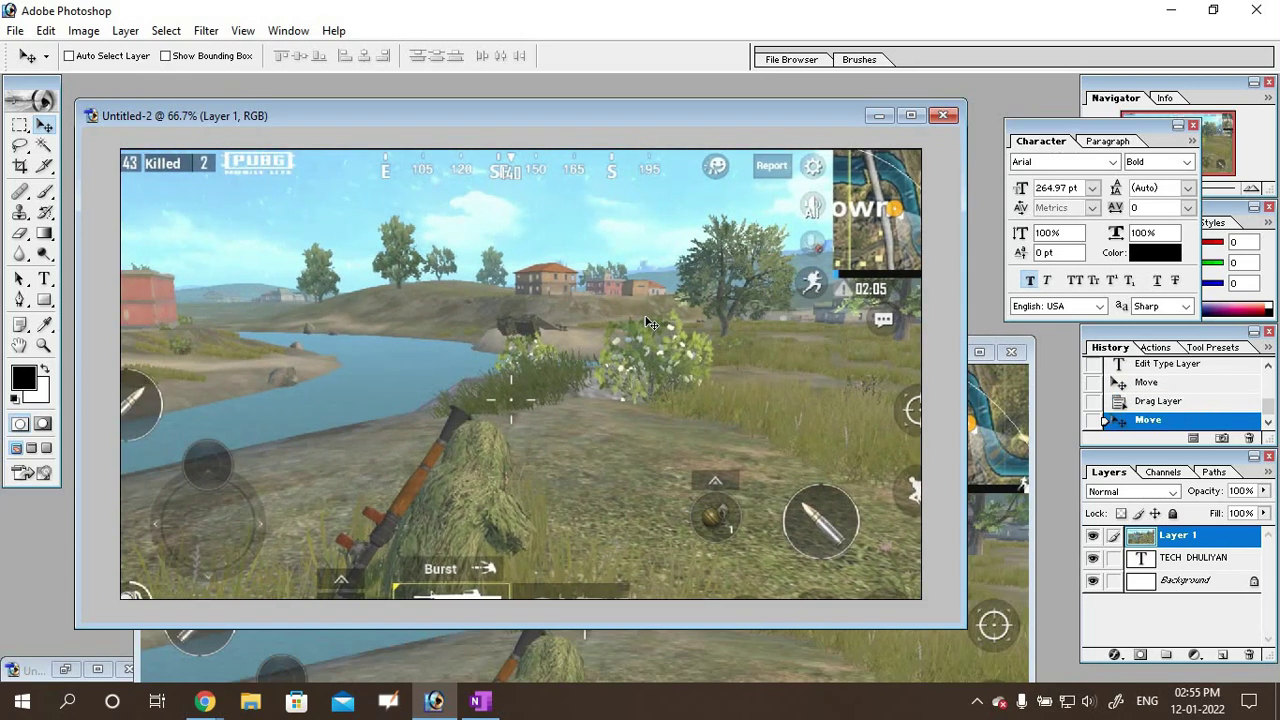
# Step: Free-transform Layer 1 and nudge it so the screenshot fits inside the canvas
pyautogui.hotkey('ctrl', 't')
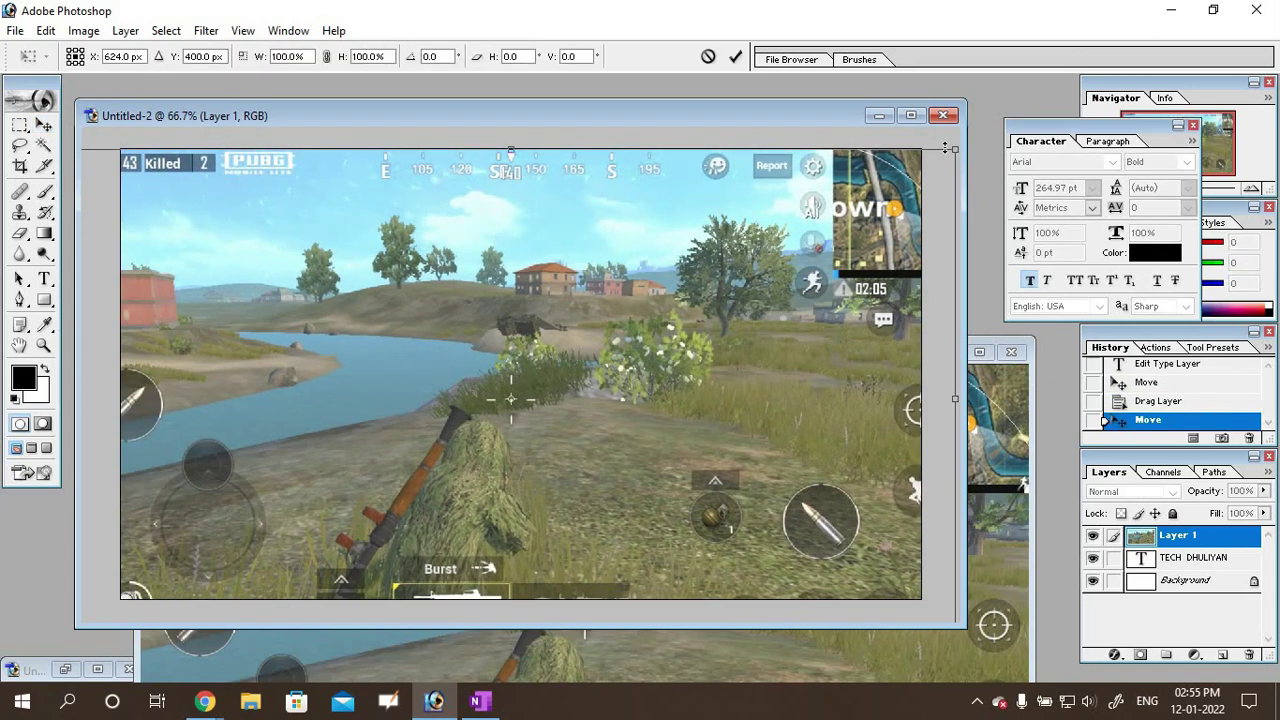
pyautogui.moveTo(955, 150); pyautogui.dragTo(679, 316)
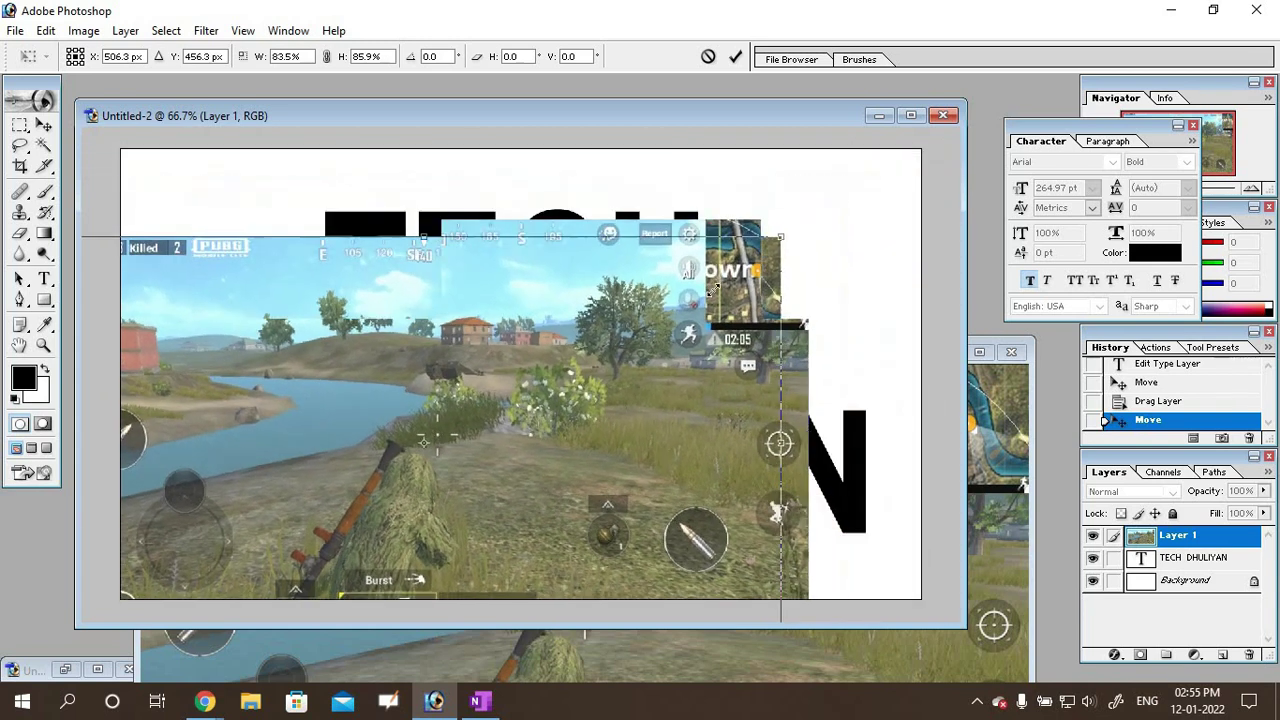
pyautogui.moveTo(554, 456)
pyautogui.mouseDown()
pyautogui.moveTo(634, 336)
pyautogui.moveTo(613, 332)
pyautogui.mouseUp()
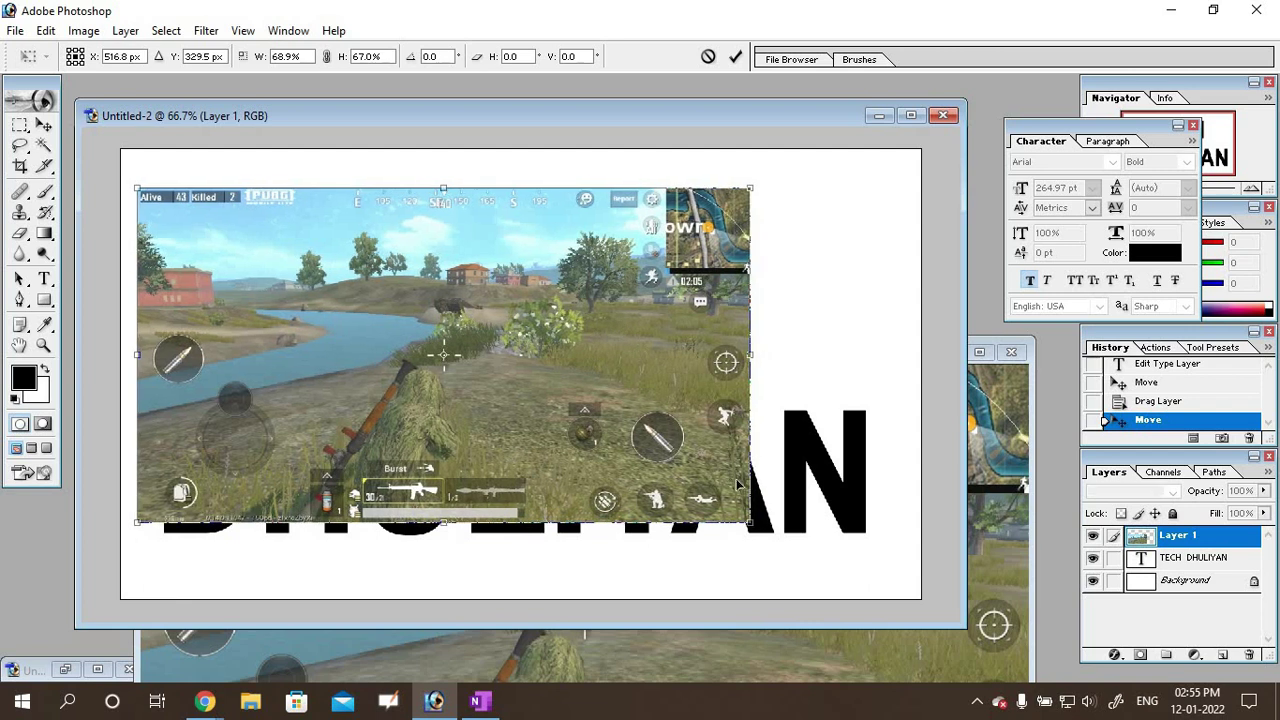
pyautogui.moveTo(749, 522); pyautogui.dragTo(899, 570)
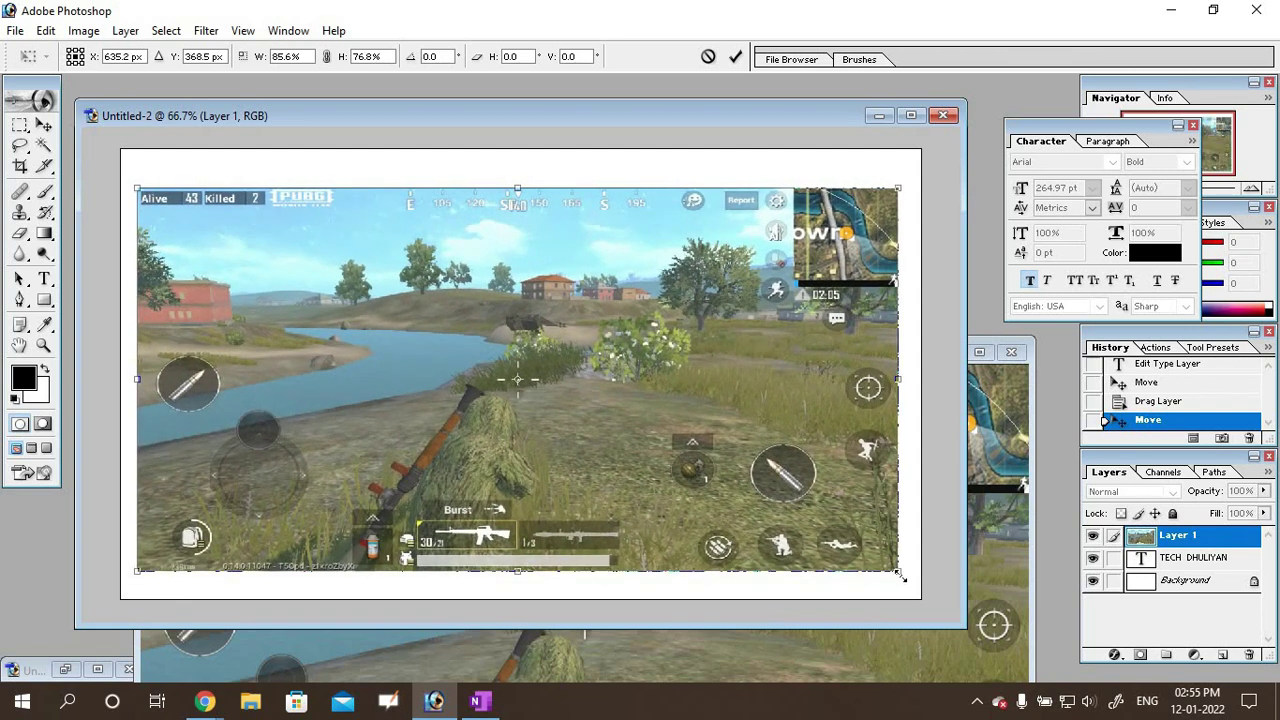
pyautogui.moveTo(899, 574); pyautogui.dragTo(900, 577)
pyautogui.press('Return')
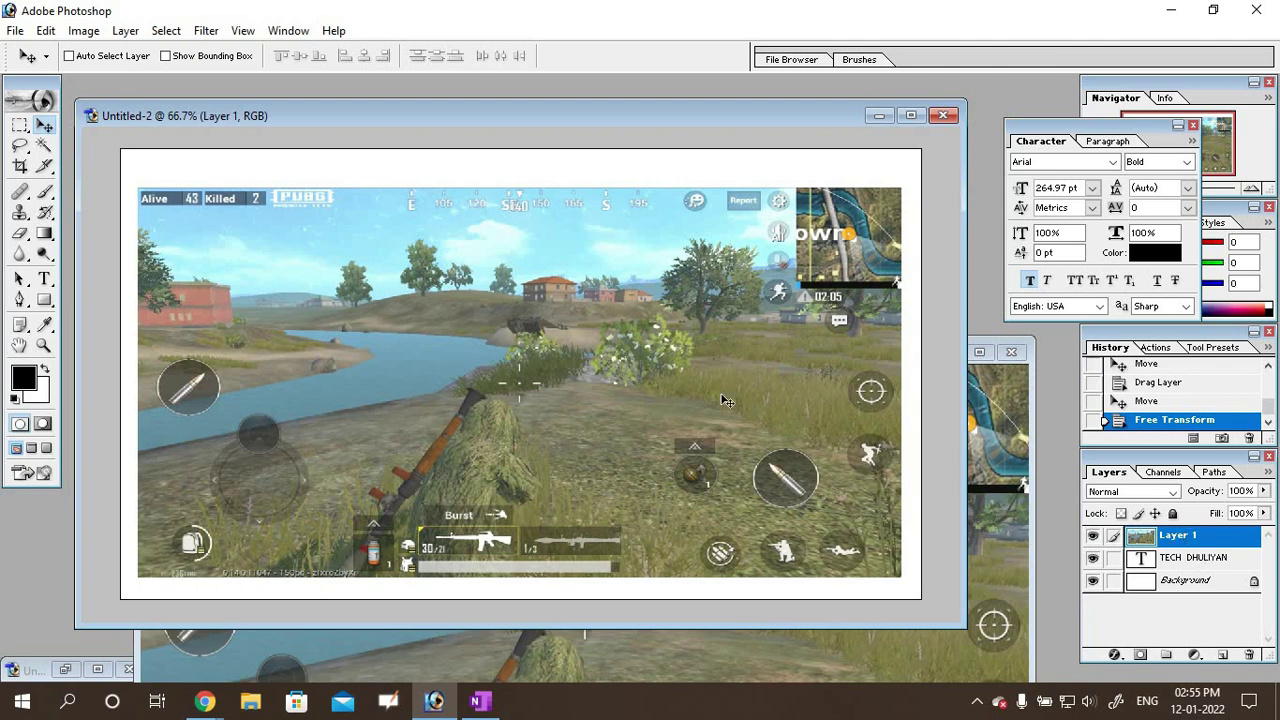
pyautogui.moveTo(726, 401)
pyautogui.mouseDown()
pyautogui.moveTo(539, 547)
pyautogui.moveTo(727, 510)
pyautogui.mouseUp()
pyautogui.moveTo(740, 367); pyautogui.dragTo(708, 371)
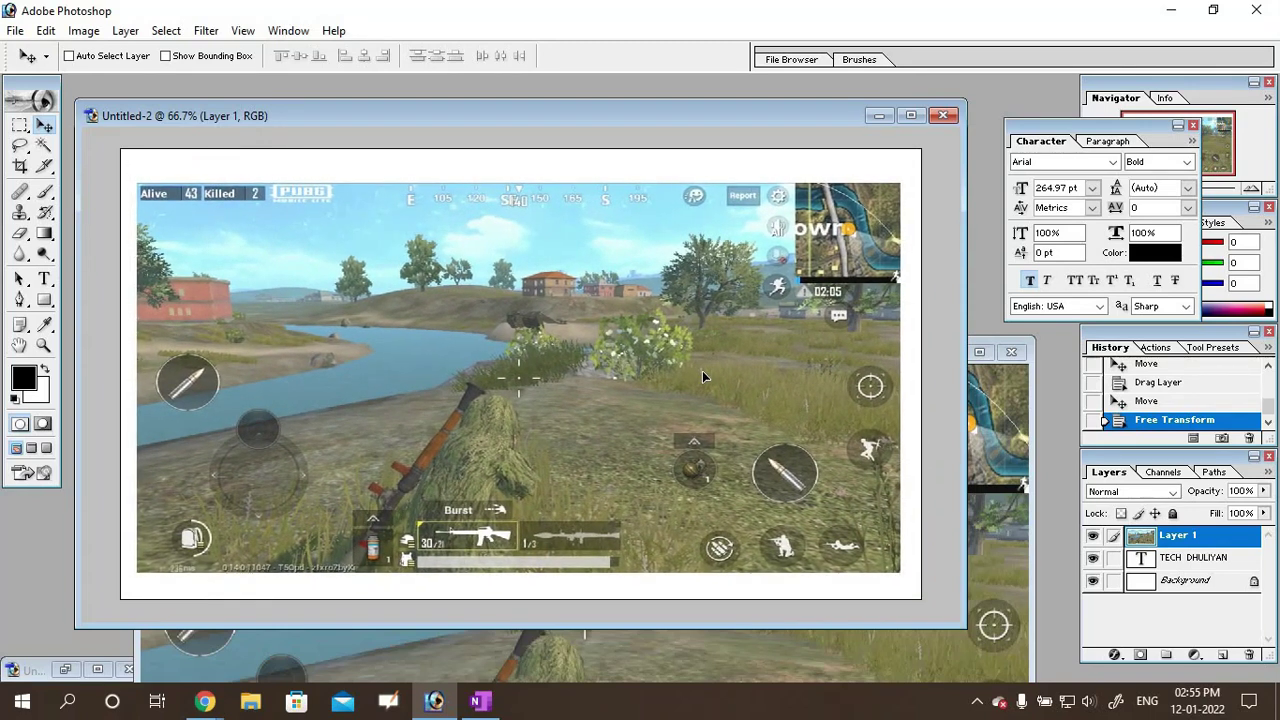
# Step: Close the original screenshot document and delete the game image layer from Untitled-2
pyautogui.click(834, 640)
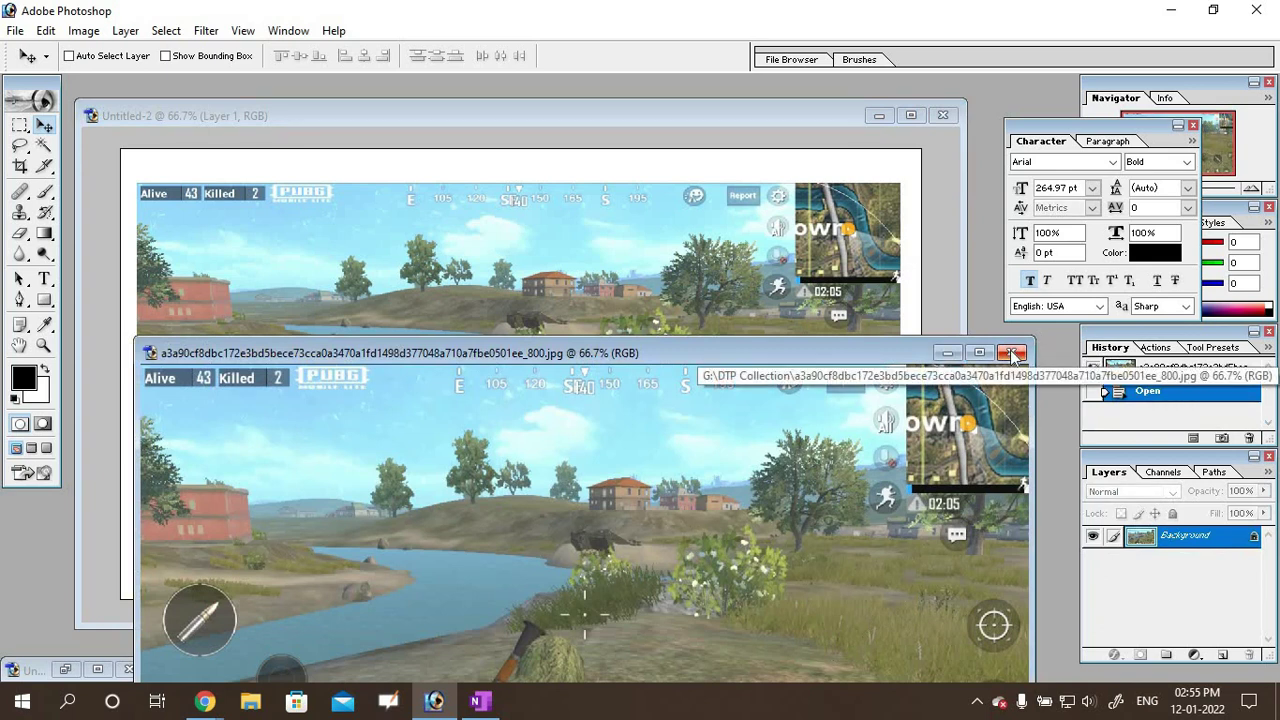
pyautogui.click(1013, 354)
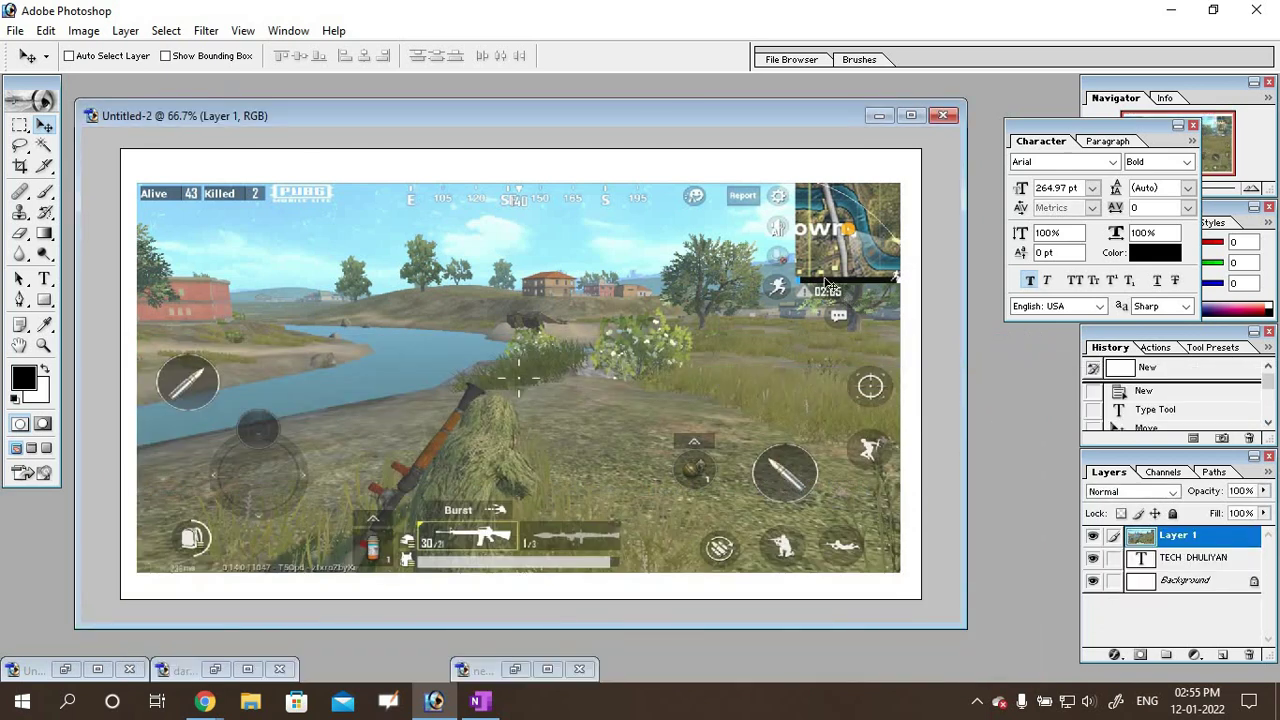
pyautogui.click(1248, 654)
pyautogui.click(605, 280)
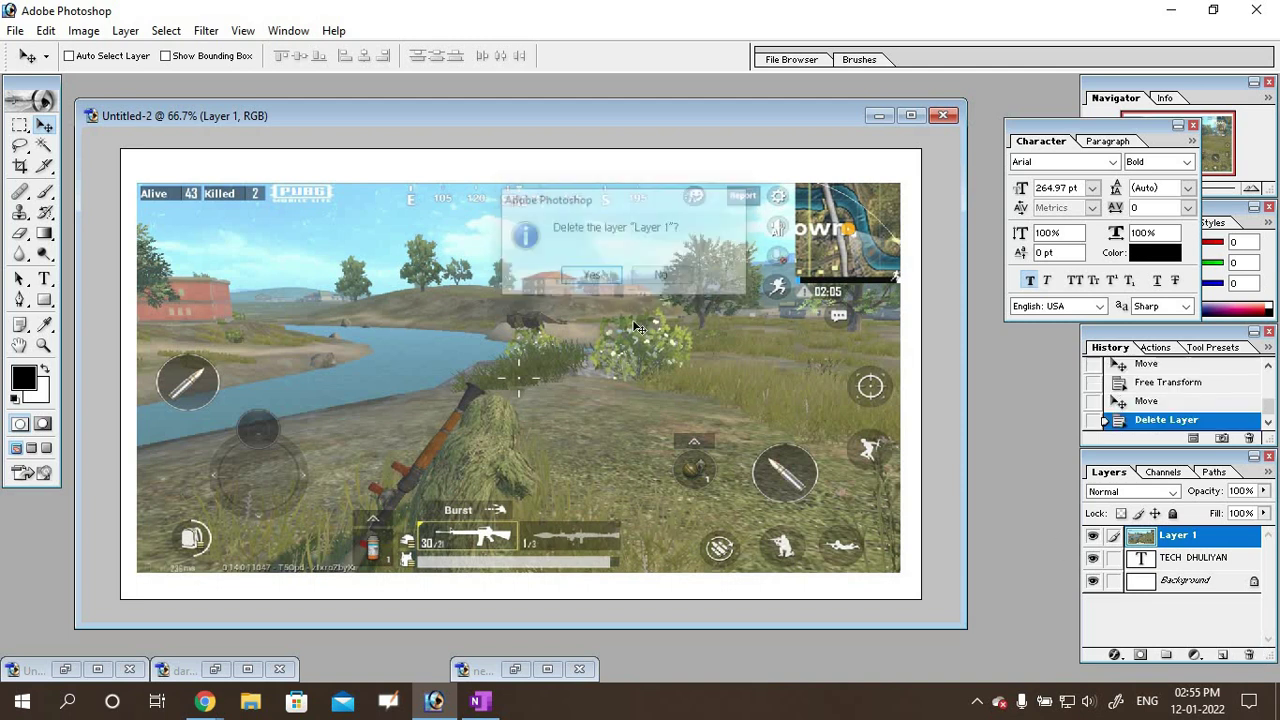
pyautogui.click(437, 701)
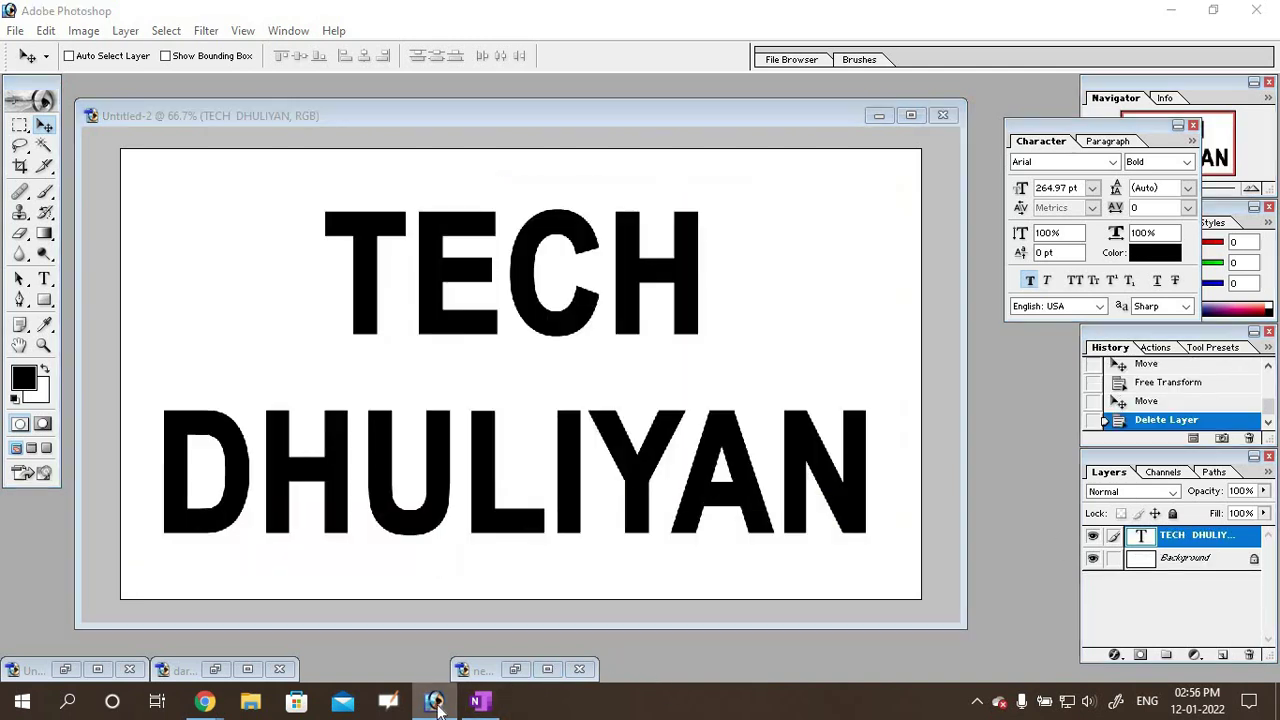
pyautogui.click(430, 698)
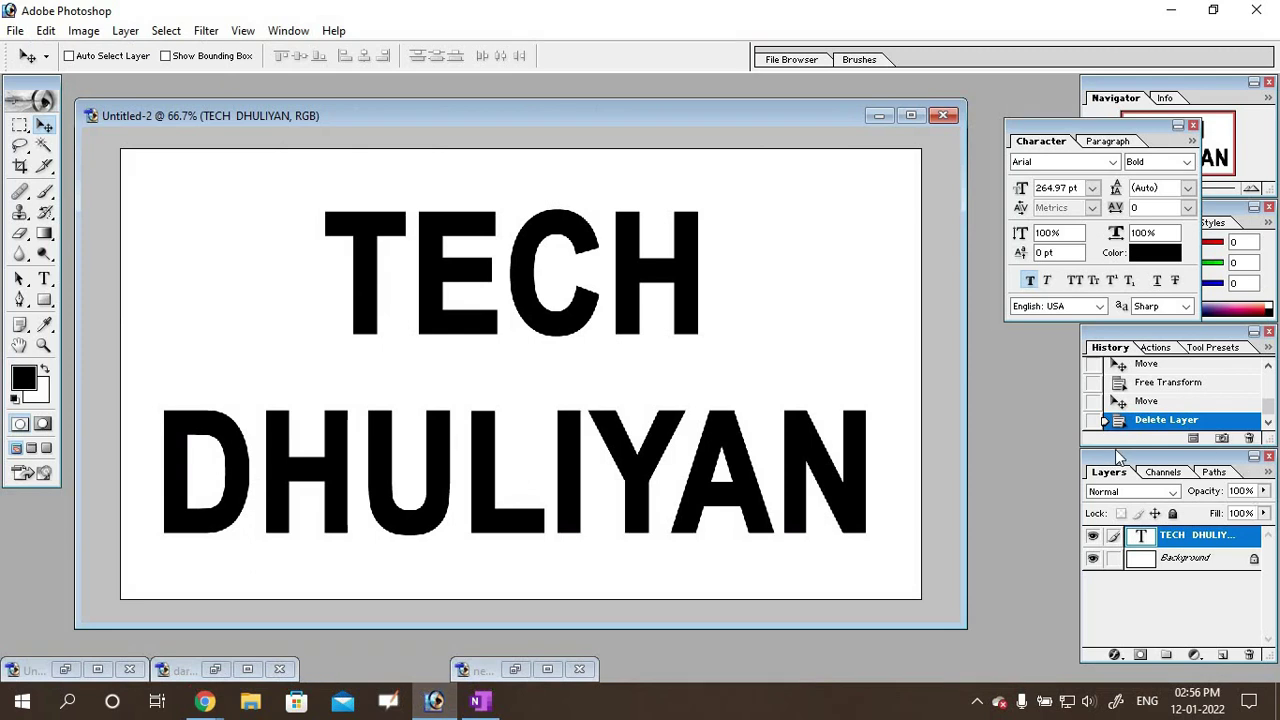
# Step: Reopen the PUBG game screenshot JPG from the DTP Collection folder
pyautogui.doubleClick(1010, 430)
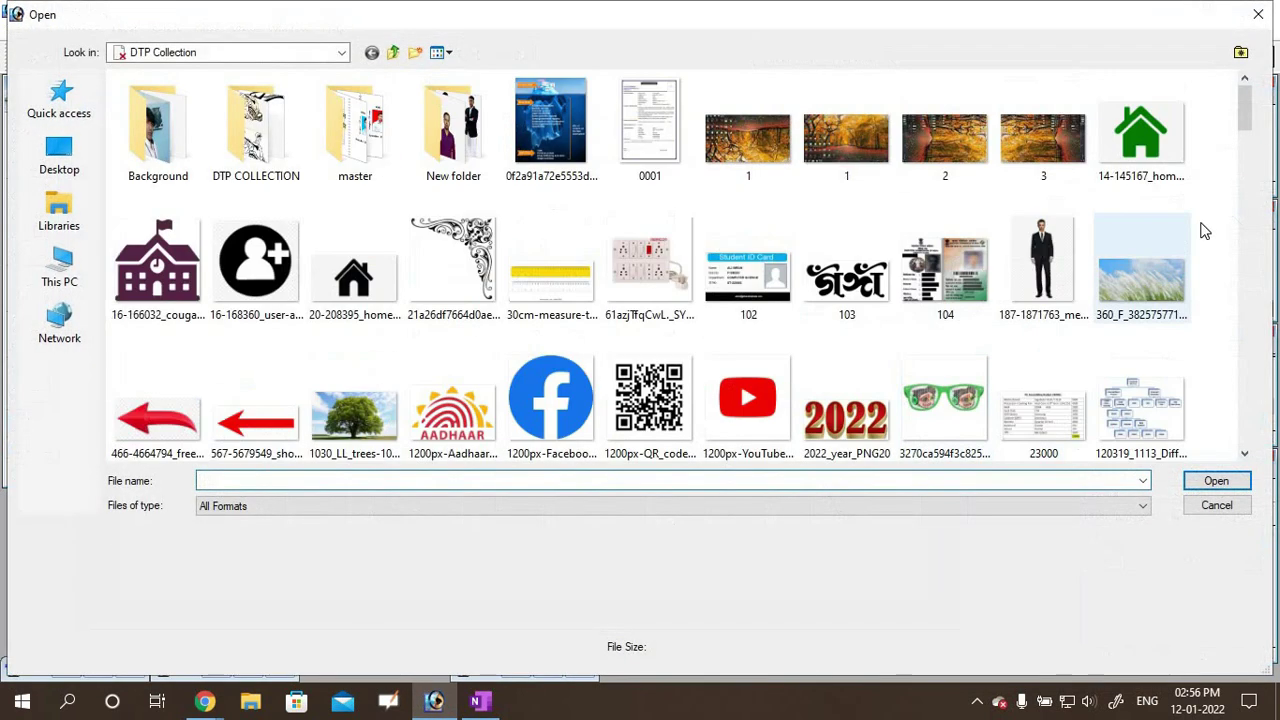
pyautogui.scroll(-5, 1247, 146)
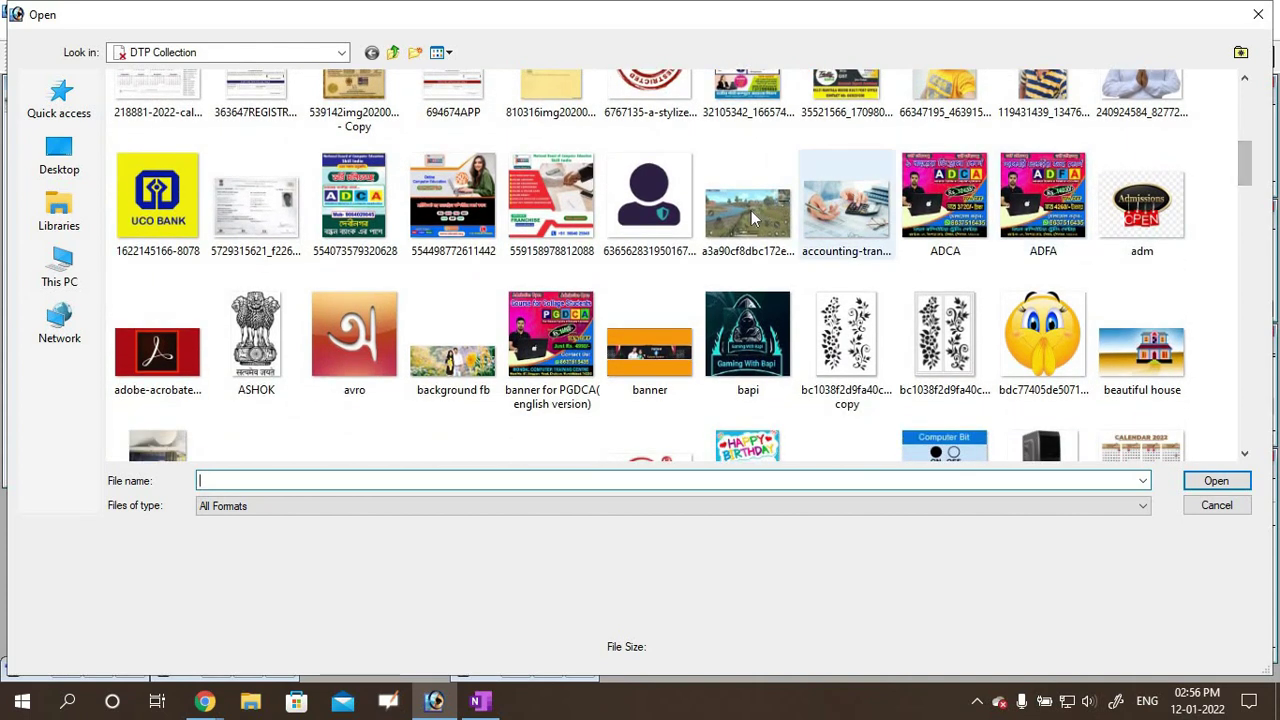
pyautogui.click(748, 212)
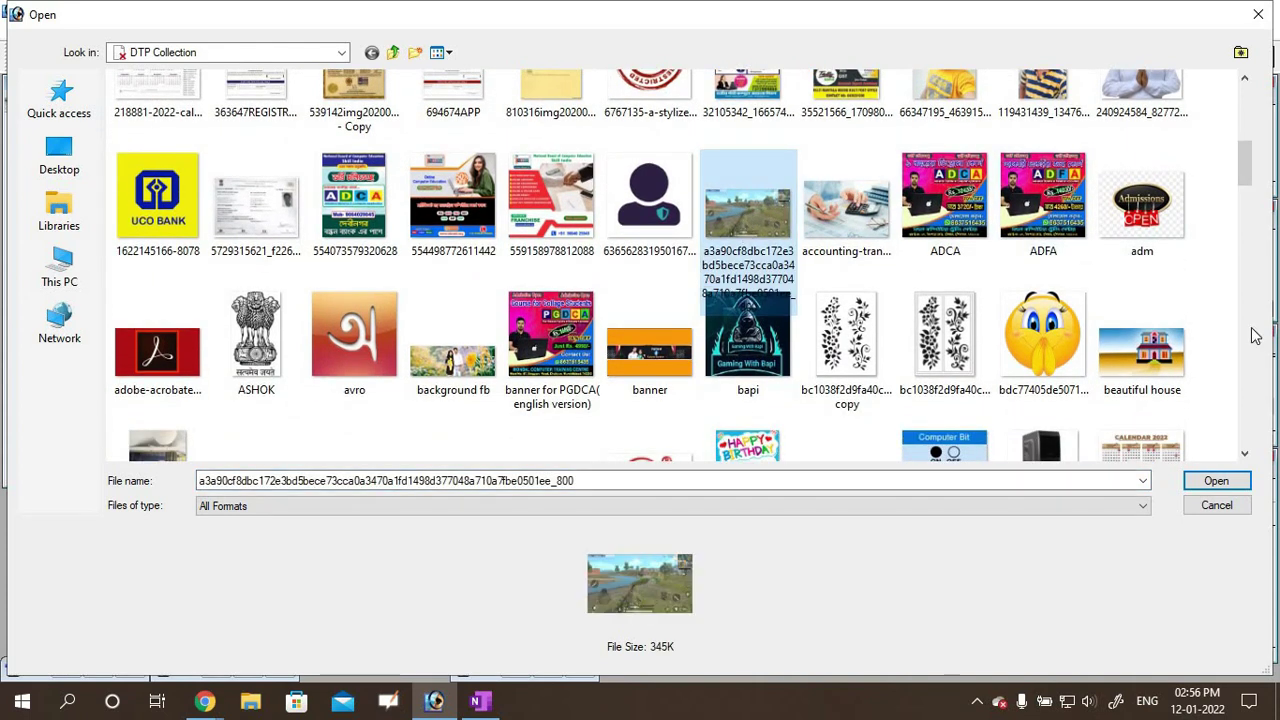
pyautogui.scroll(-1, 1247, 196)
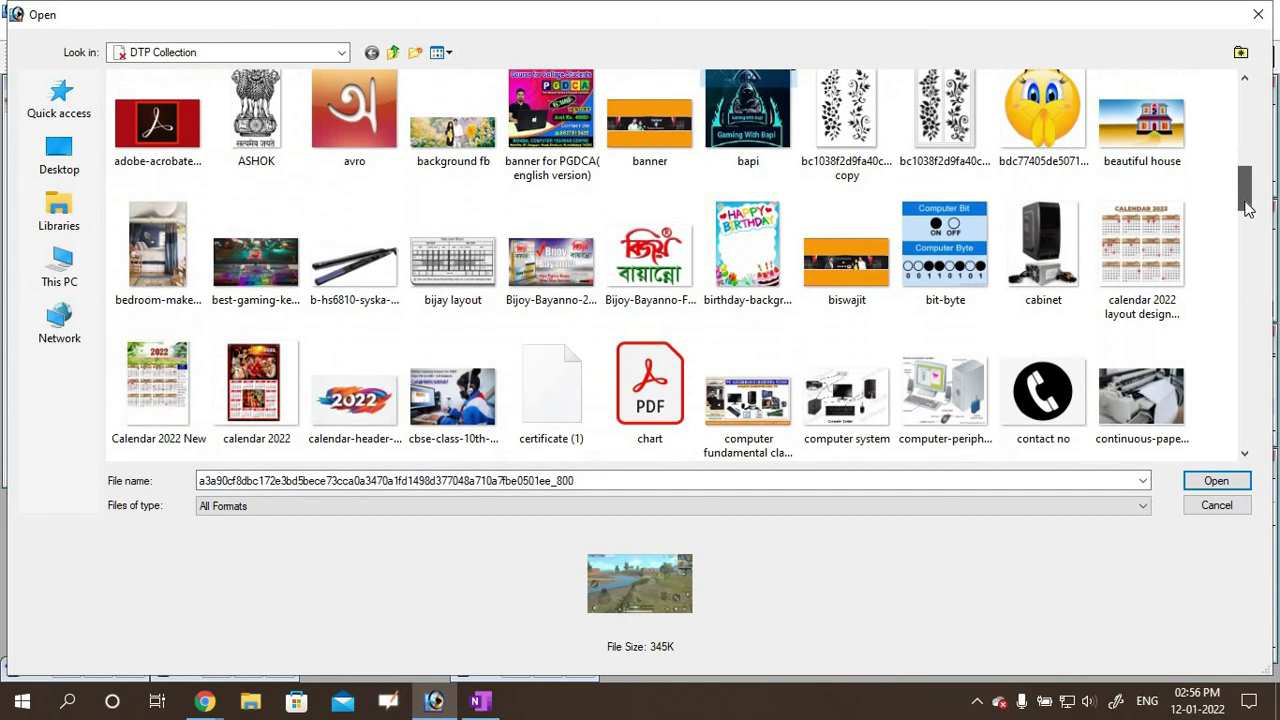
pyautogui.moveTo(1247, 196); pyautogui.dragTo(1247, 257)
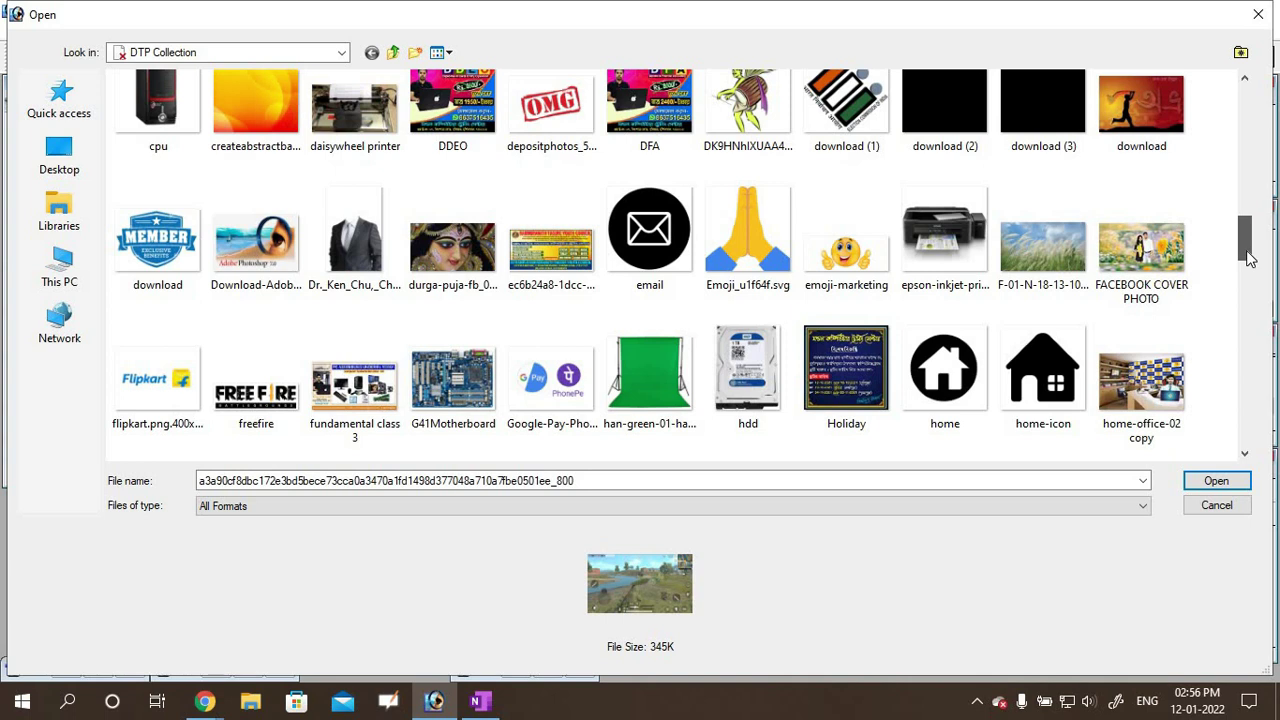
pyautogui.moveTo(1247, 257)
pyautogui.mouseDown()
pyautogui.moveTo(1237, 436)
pyautogui.moveTo(1233, 393)
pyautogui.mouseUp()
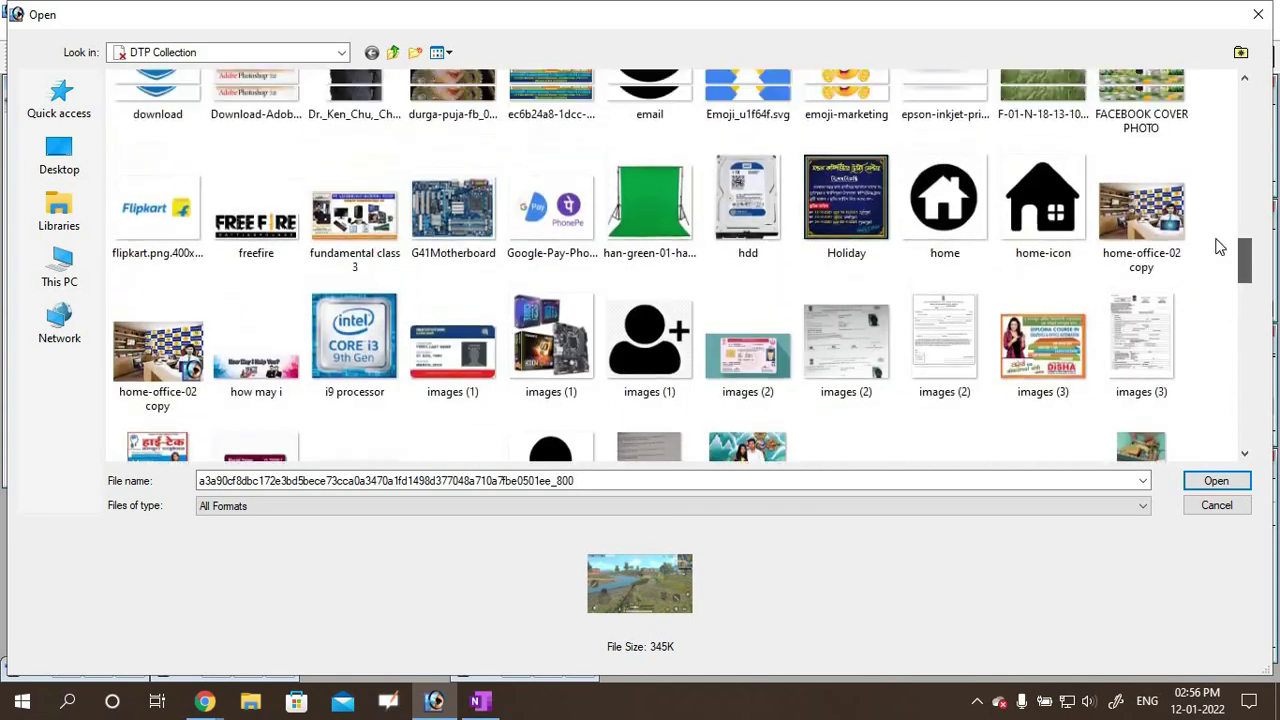
pyautogui.moveTo(1233, 393); pyautogui.dragTo(1195, 154)
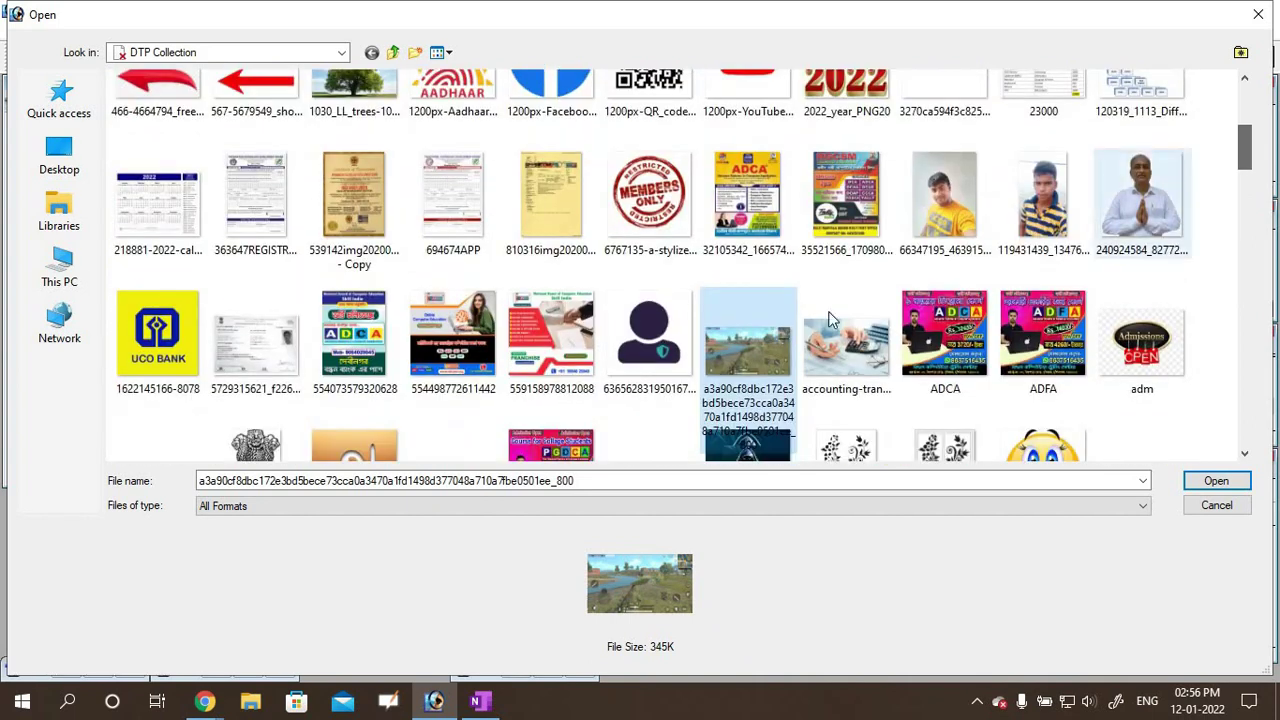
pyautogui.click(1214, 481)
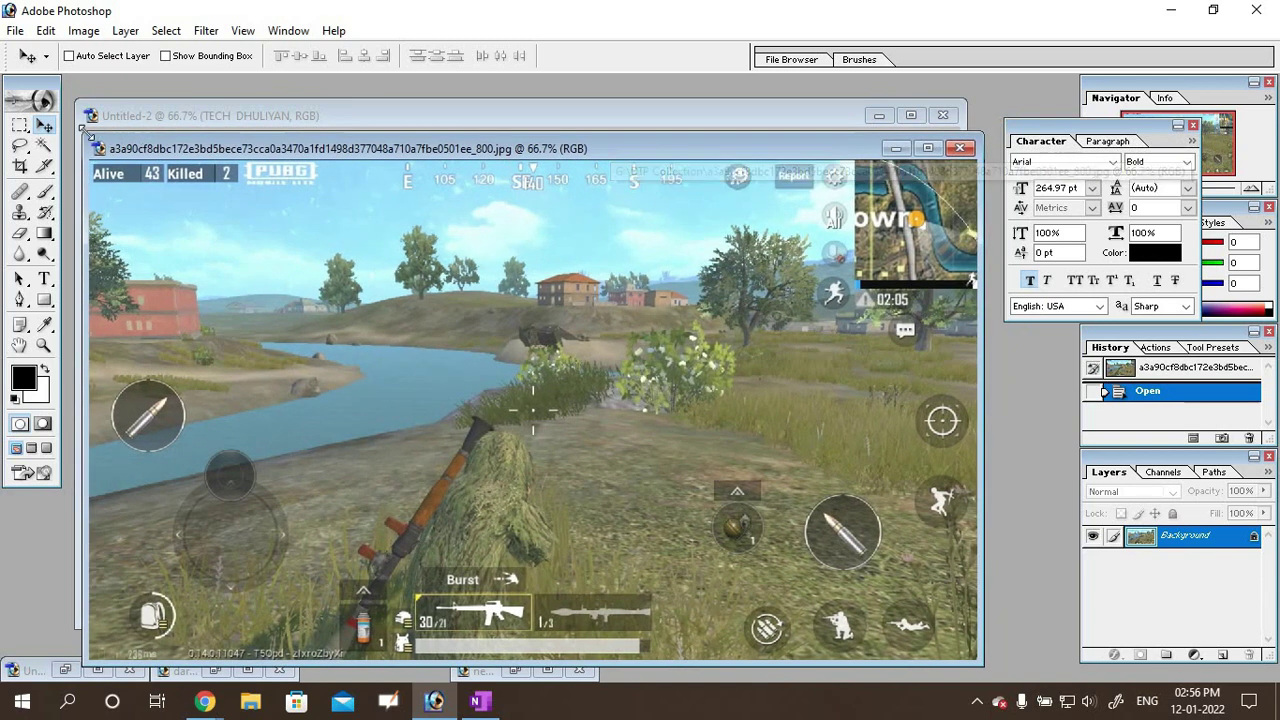
# Step: Drag the reopened screenshot into Untitled-2 as Layer 1 and shift it lower right
pyautogui.moveTo(612, 150)
pyautogui.mouseDown()
pyautogui.moveTo(370, 291)
pyautogui.moveTo(397, 260)
pyautogui.moveTo(386, 304)
pyautogui.mouseUp()
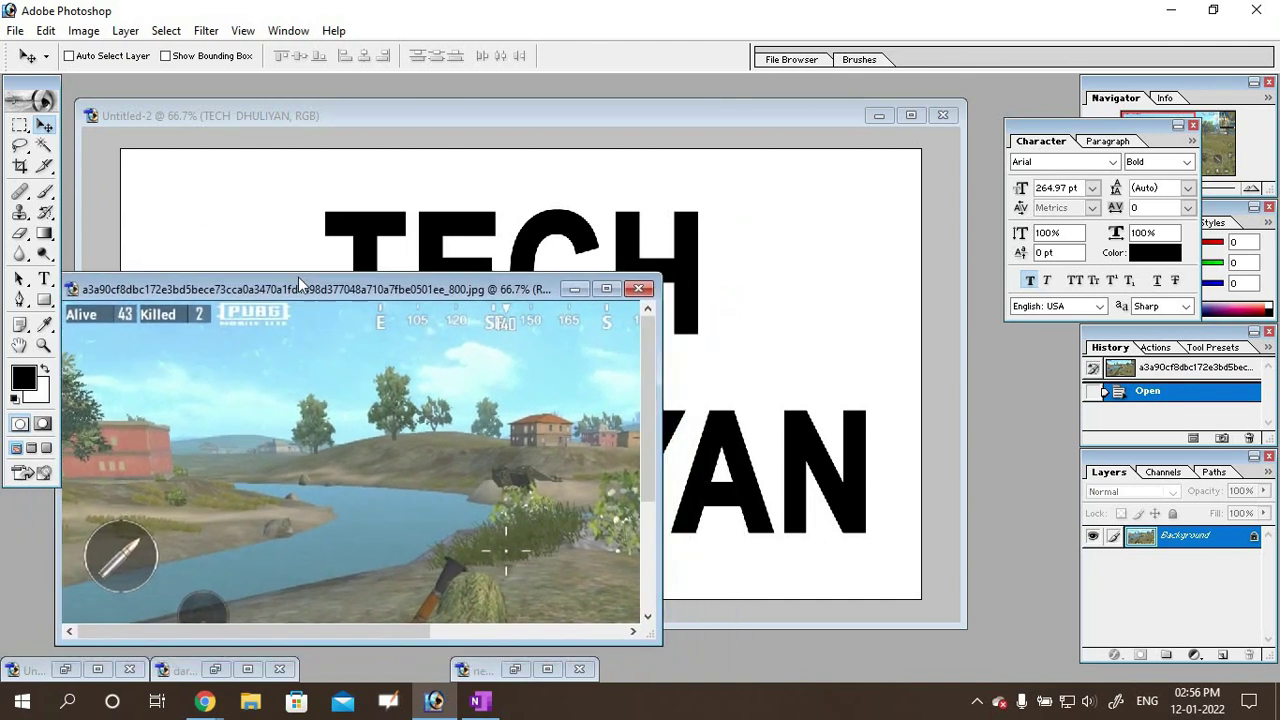
pyautogui.moveTo(386, 304); pyautogui.dragTo(368, 275)
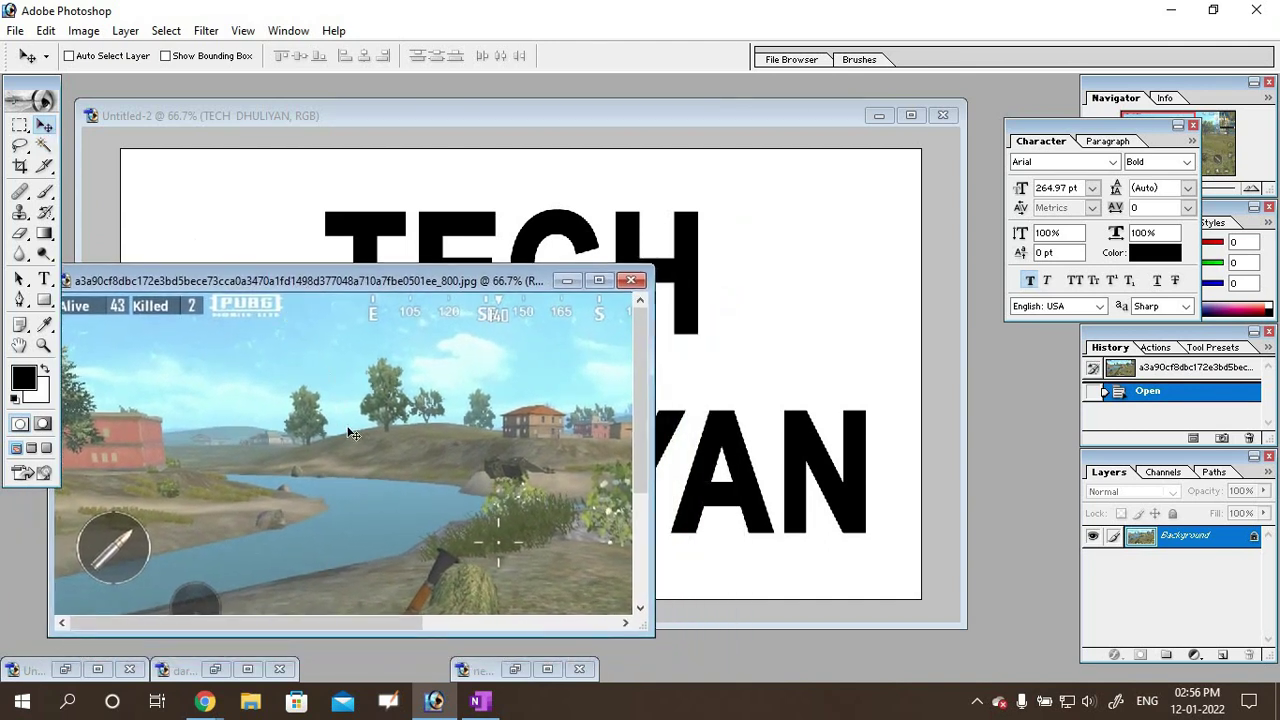
pyautogui.moveTo(583, 514); pyautogui.dragTo(728, 303)
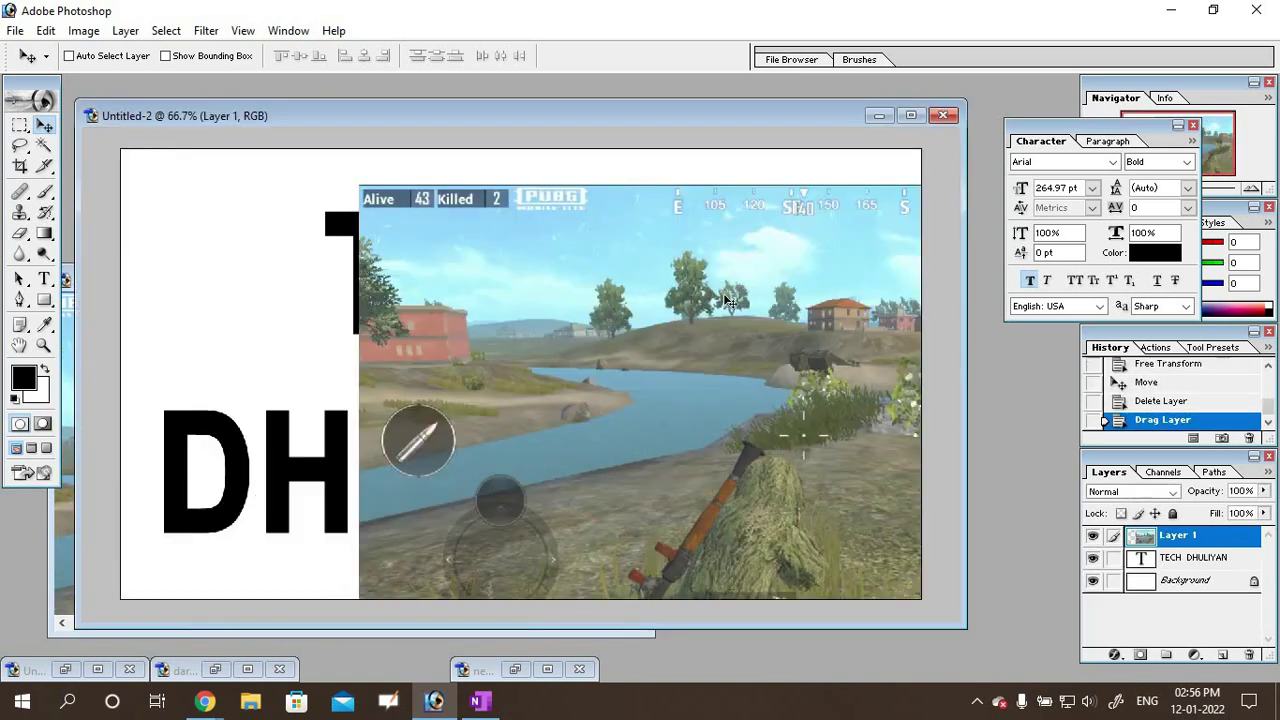
pyautogui.moveTo(653, 293)
pyautogui.mouseDown()
pyautogui.moveTo(513, 293)
pyautogui.moveTo(532, 329)
pyautogui.mouseUp()
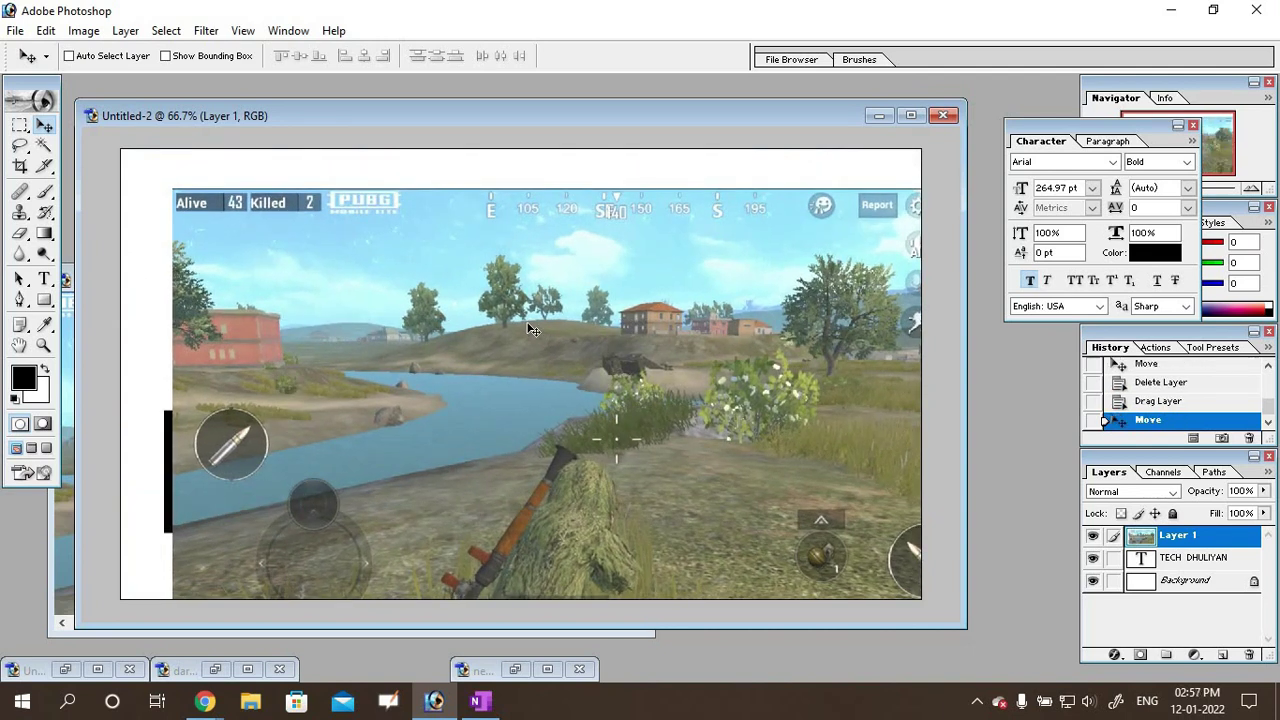
# Step: Scale the screenshot layer to about 82.9% width and 75.4% height
pyautogui.hotkey('ctrl', 't')
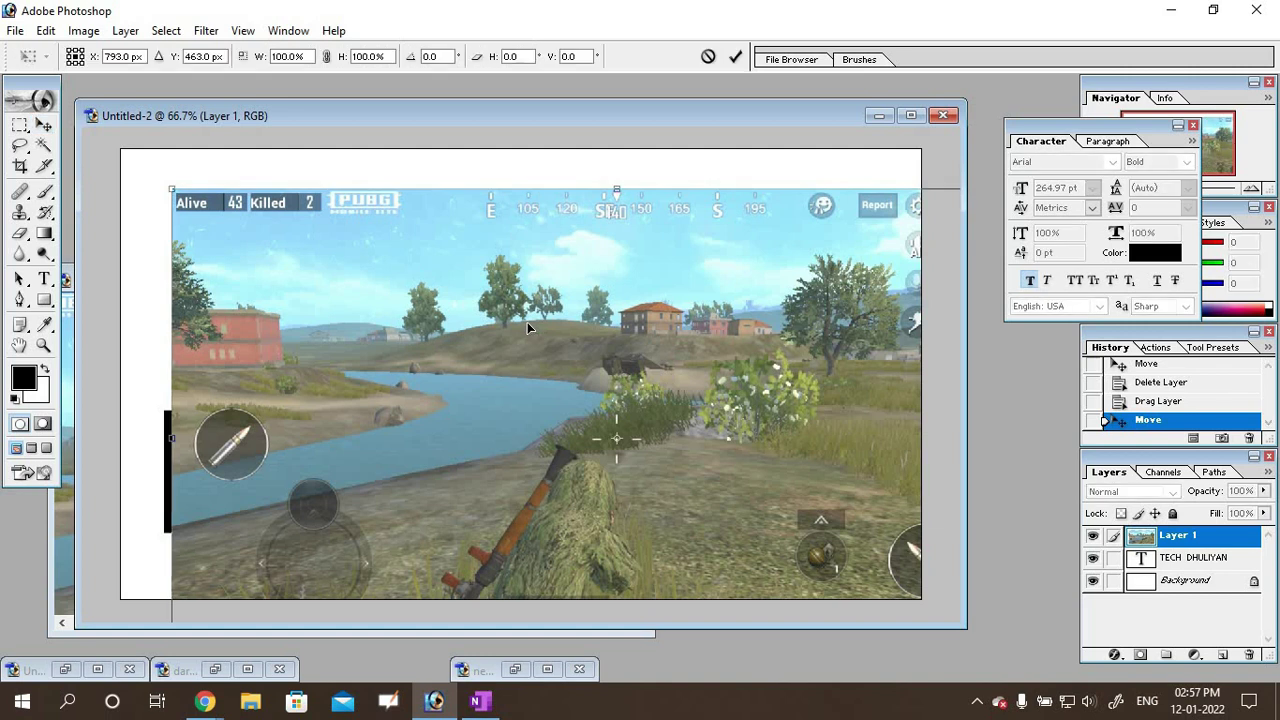
pyautogui.moveTo(323, 271); pyautogui.dragTo(317, 261)
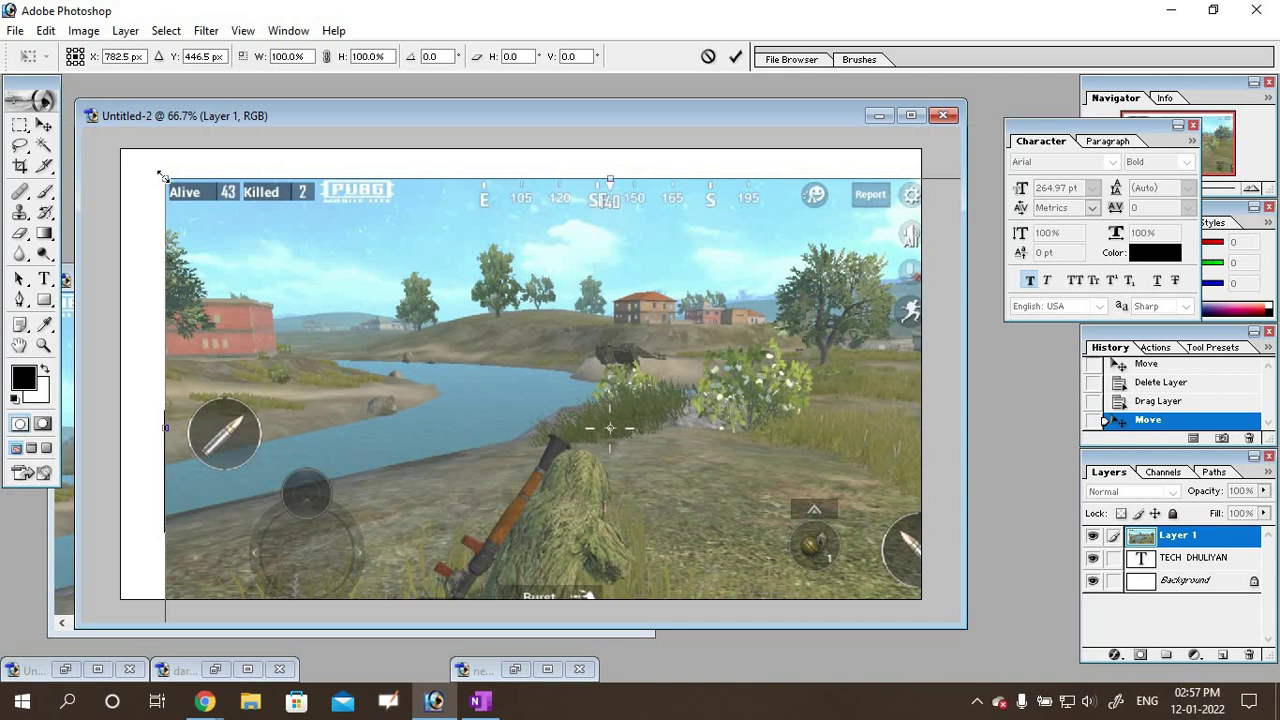
pyautogui.moveTo(188, 196)
pyautogui.mouseDown()
pyautogui.moveTo(645, 481)
pyautogui.moveTo(344, 279)
pyautogui.mouseUp()
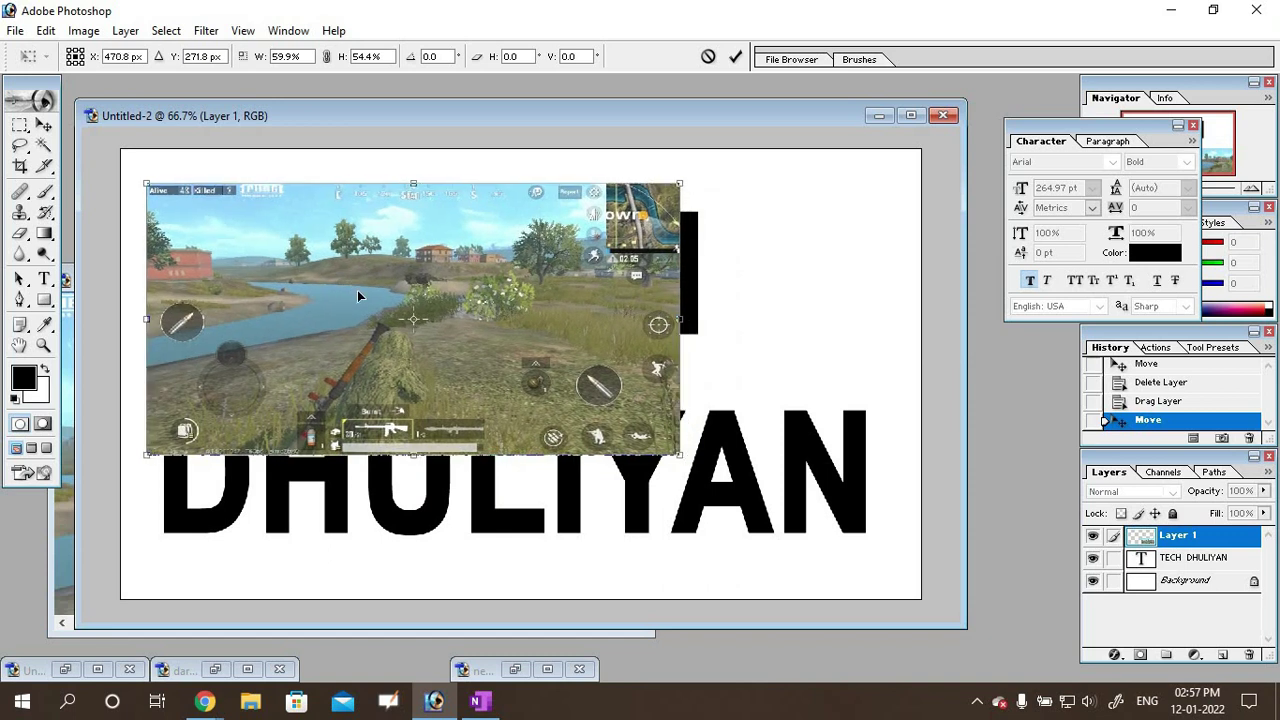
pyautogui.moveTo(694, 474); pyautogui.dragTo(878, 560)
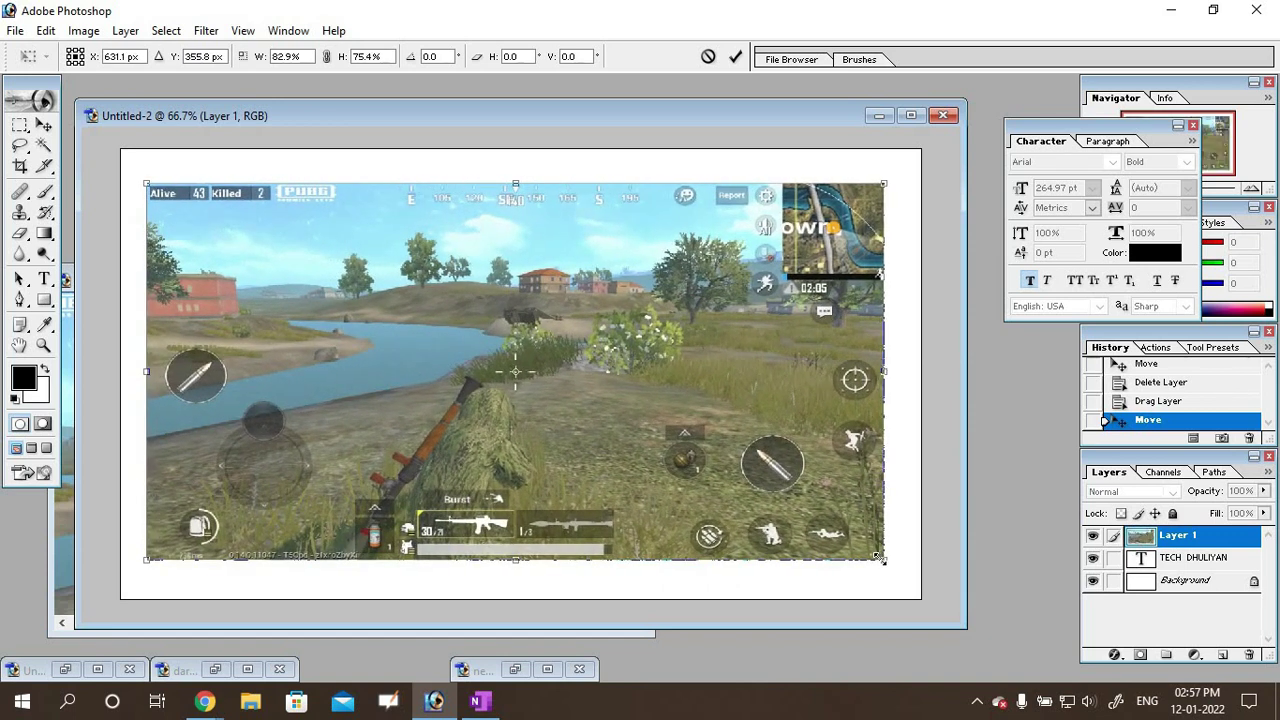
pyautogui.press('Return')
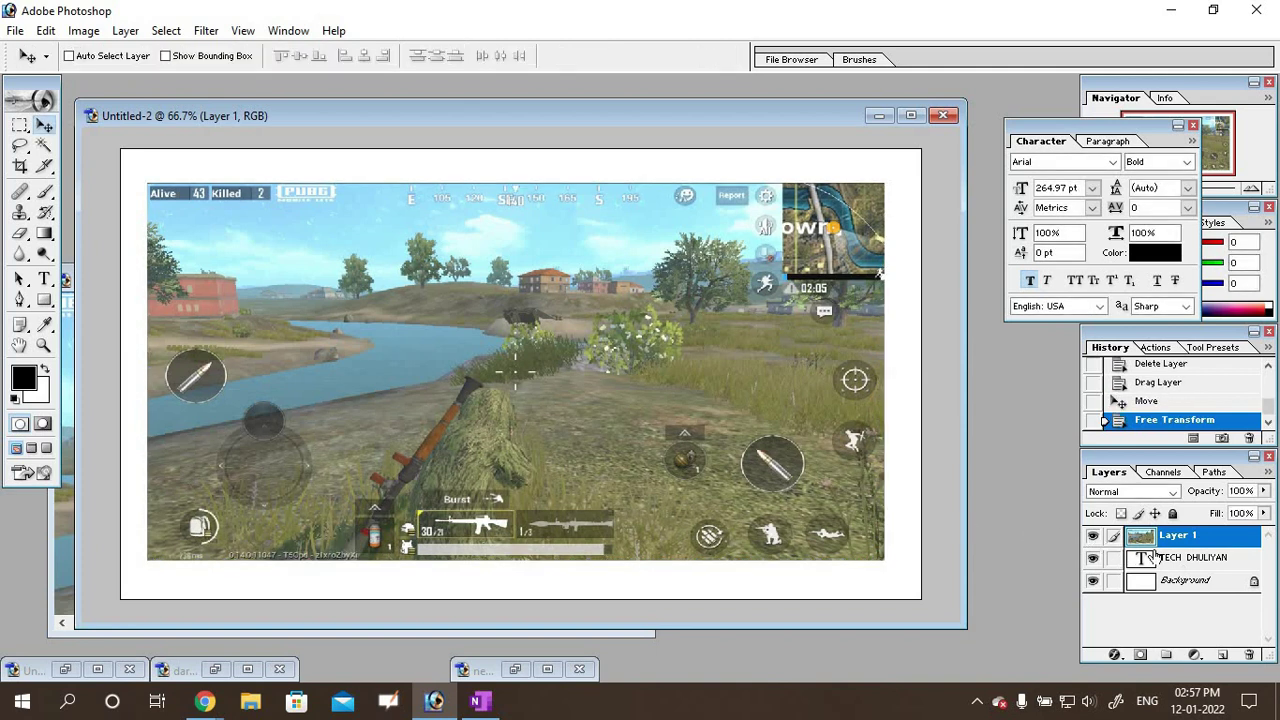
# Step: Toggle the screenshot layer's visibility to check the text, then move the Layers palette left
pyautogui.click(1093, 536)
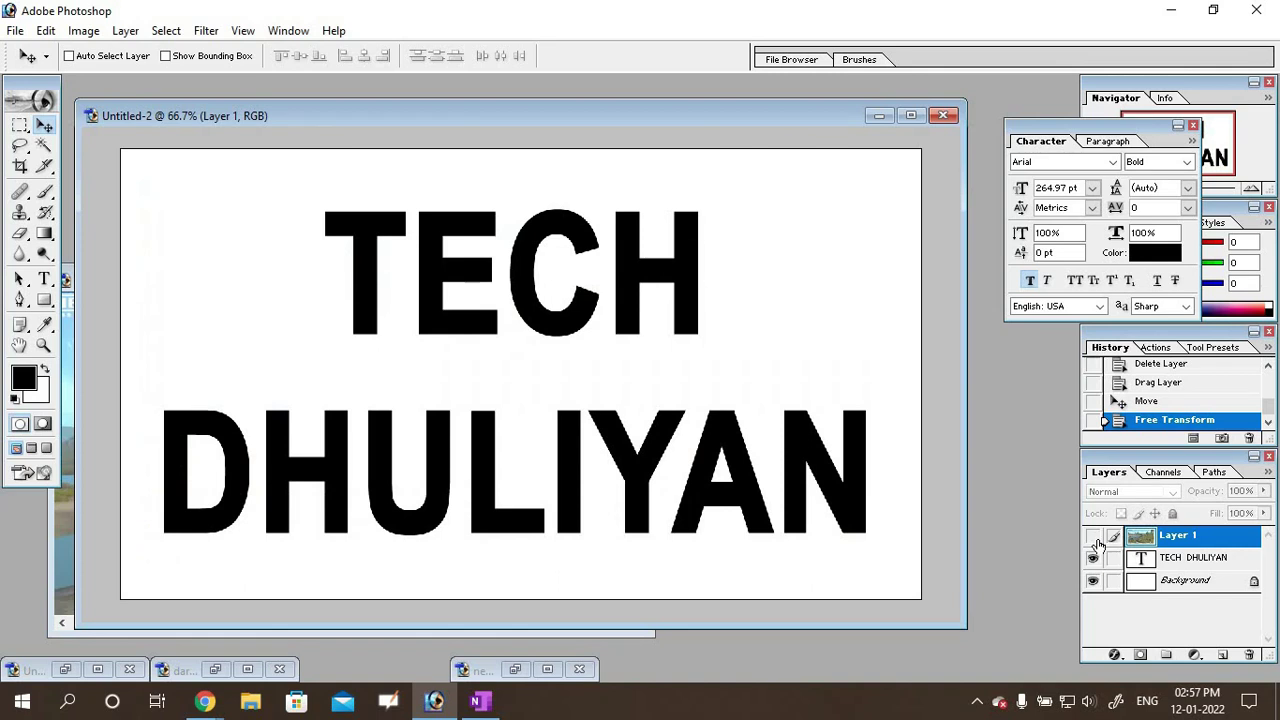
pyautogui.click(1093, 536)
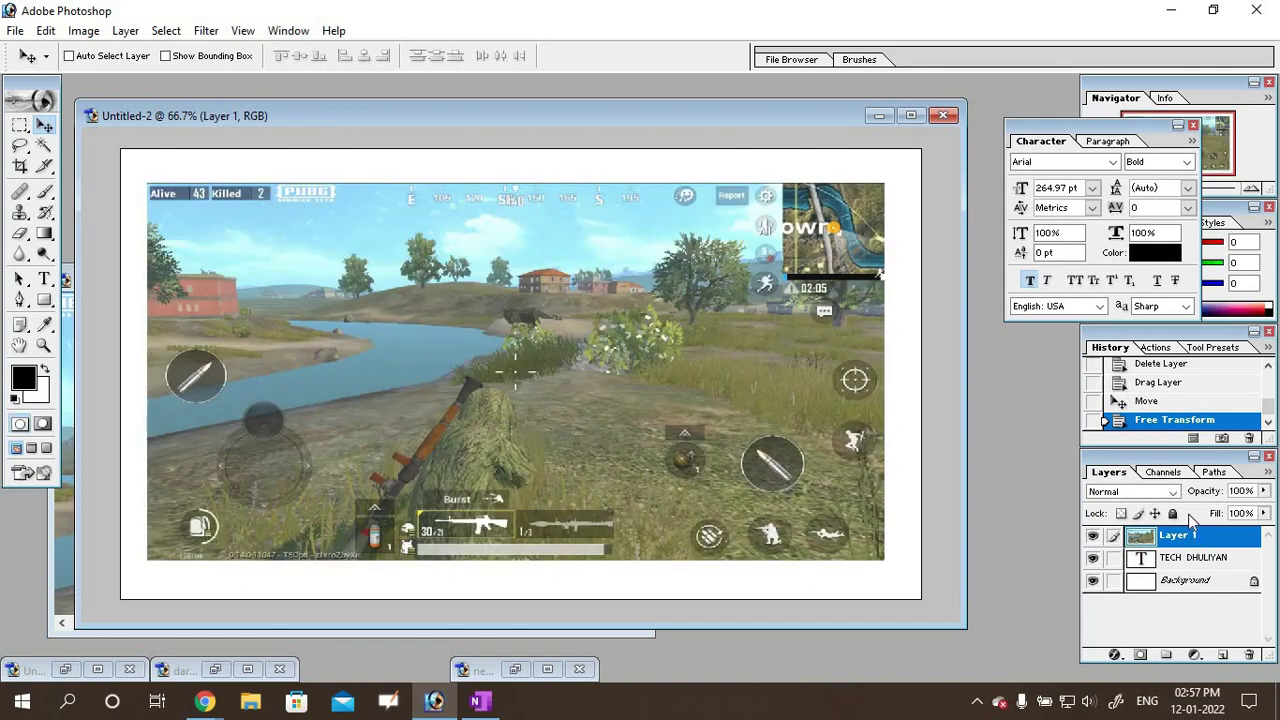
pyautogui.moveTo(1172, 463)
pyautogui.mouseDown()
pyautogui.moveTo(995, 398)
pyautogui.moveTo(1013, 398)
pyautogui.mouseUp()
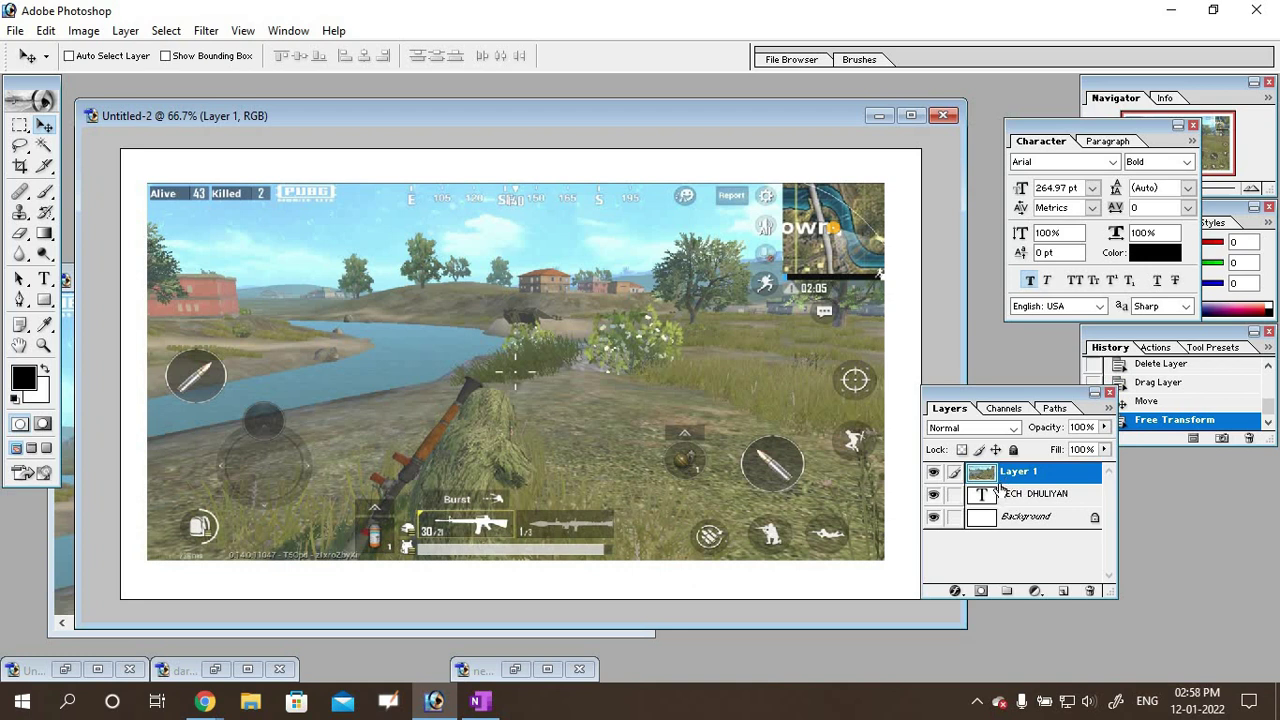
pyautogui.moveTo(1000, 484); pyautogui.dragTo(1008, 482)
pyautogui.press('alt')
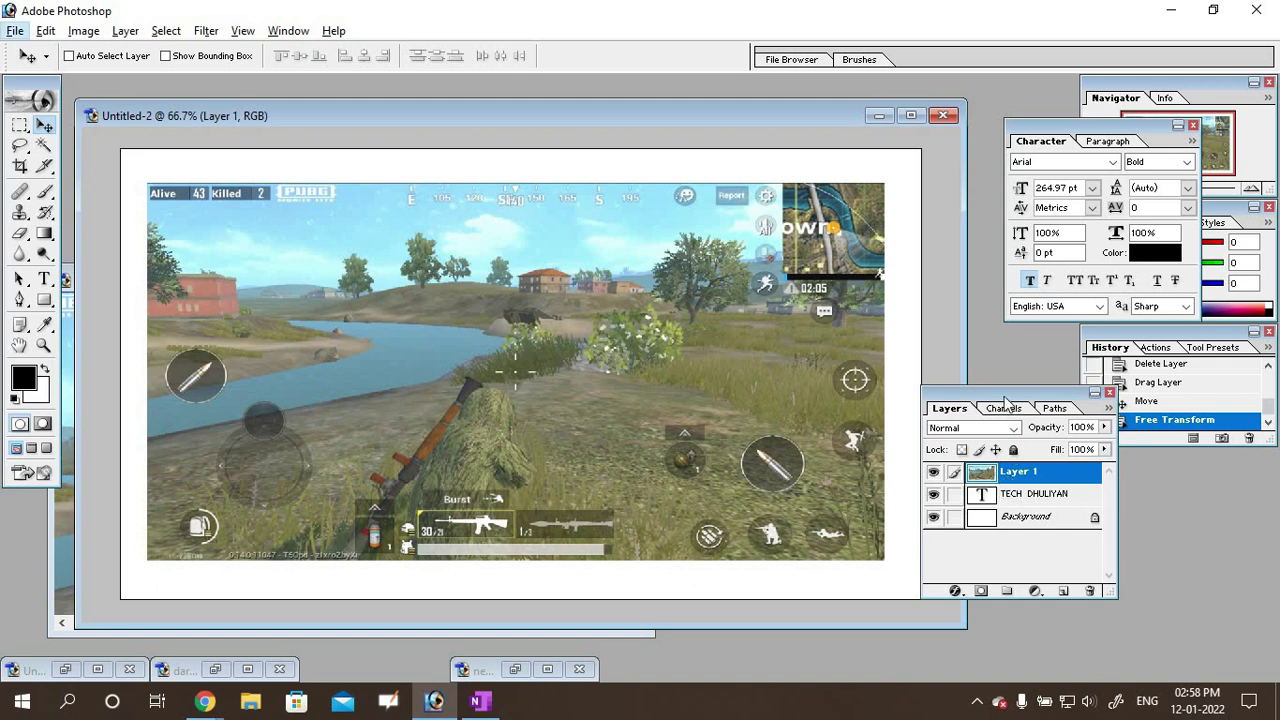
pyautogui.press('alt')
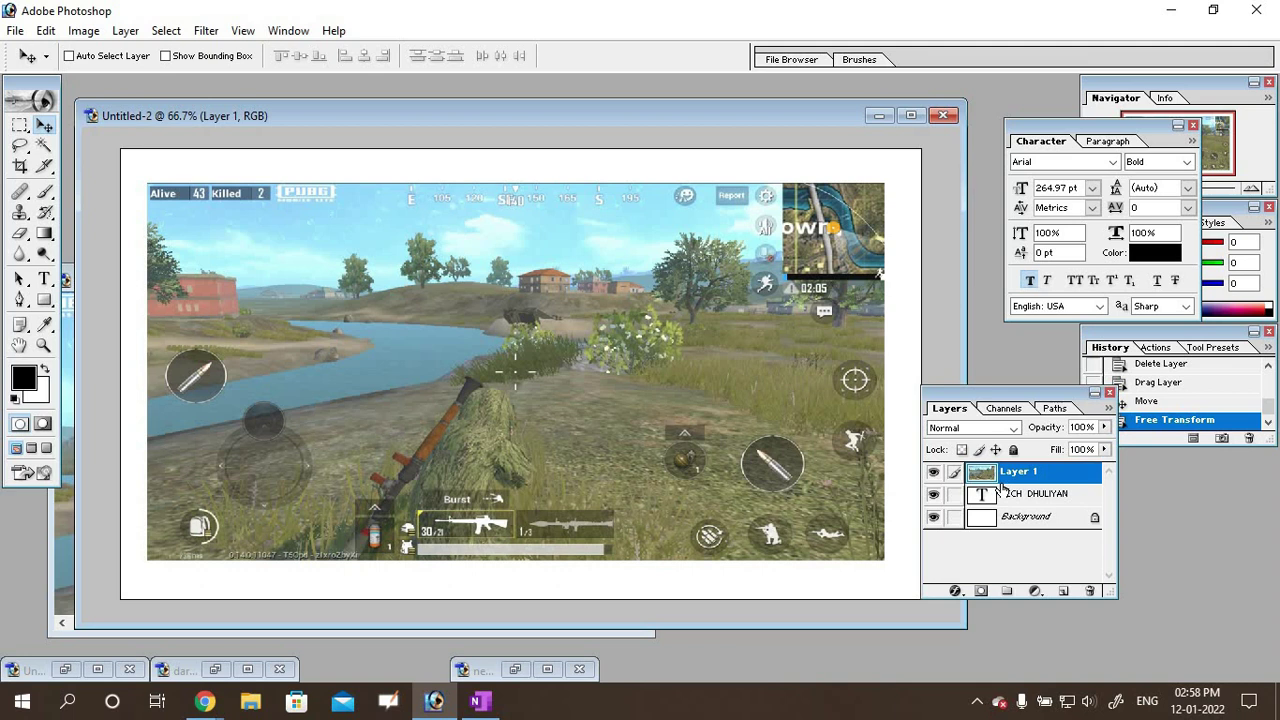
pyautogui.moveTo(1002, 484); pyautogui.dragTo(1009, 483)
pyautogui.keyDown('alt'); pyautogui.click(1010, 483); pyautogui.keyUp('alt')
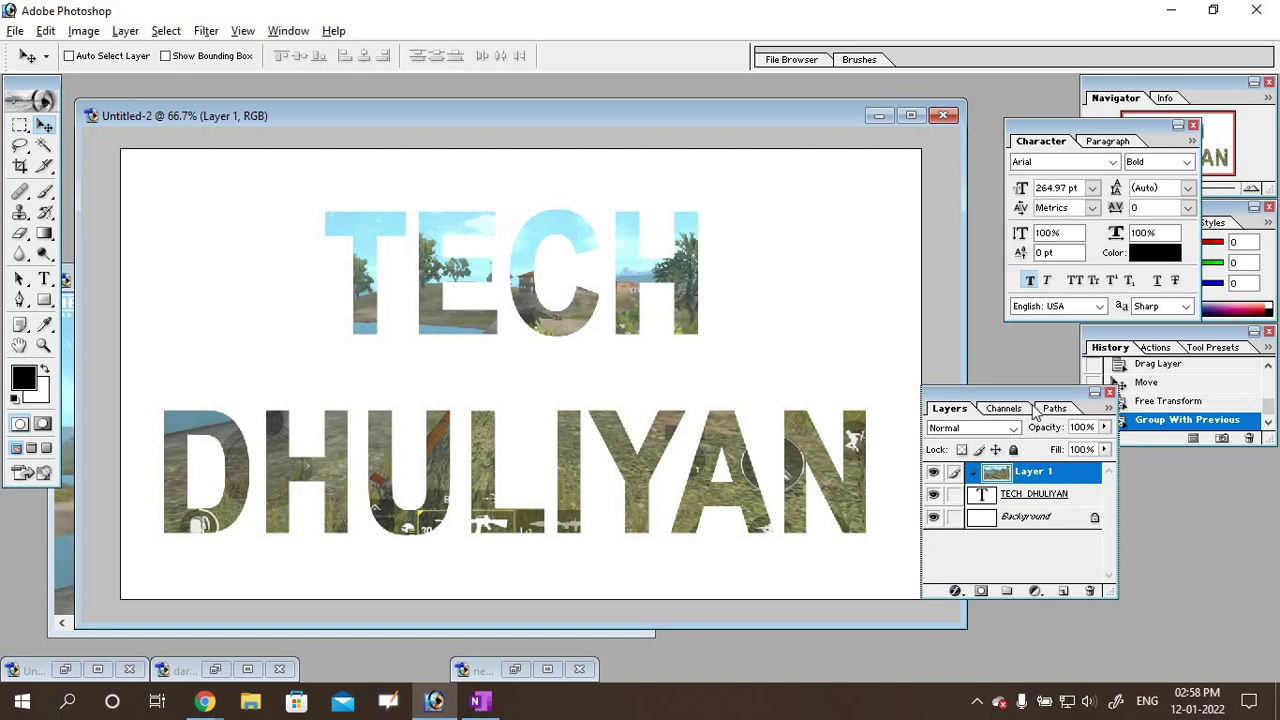
pyautogui.moveTo(992, 398); pyautogui.dragTo(1096, 455)
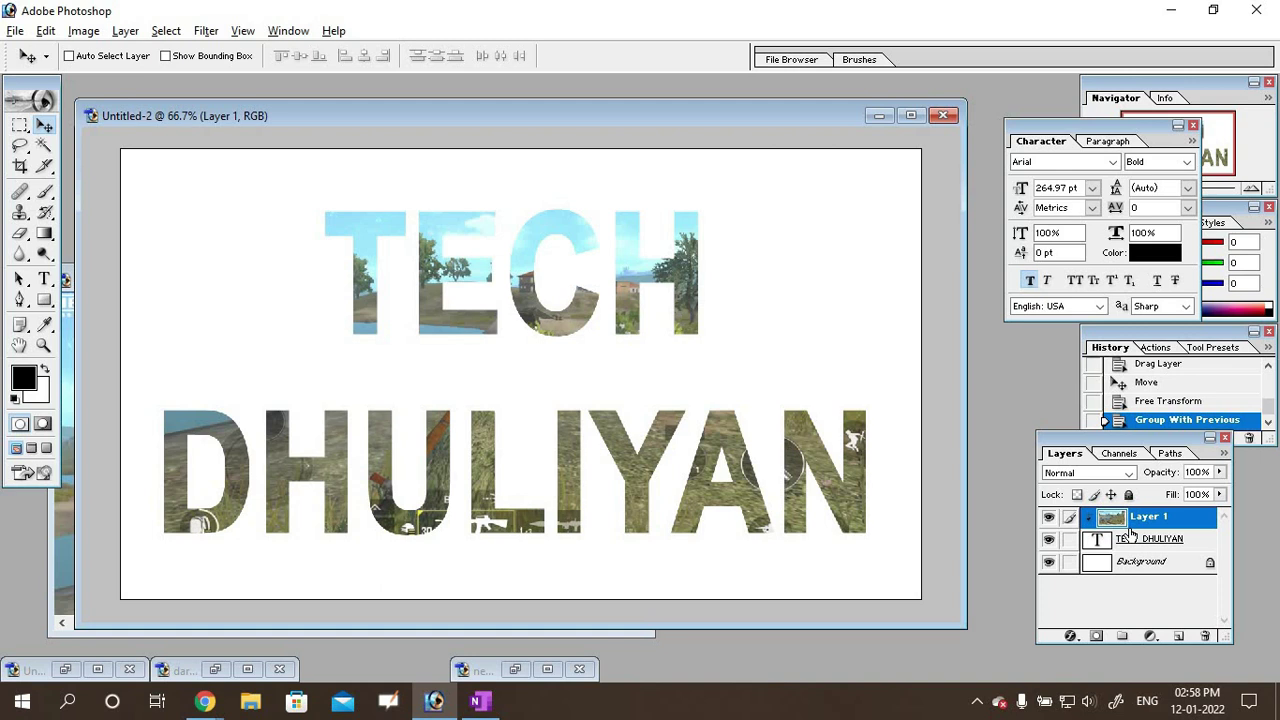
pyautogui.moveTo(551, 509)
pyautogui.mouseDown()
pyautogui.moveTo(508, 388)
pyautogui.moveTo(580, 470)
pyautogui.moveTo(569, 503)
pyautogui.mouseUp()
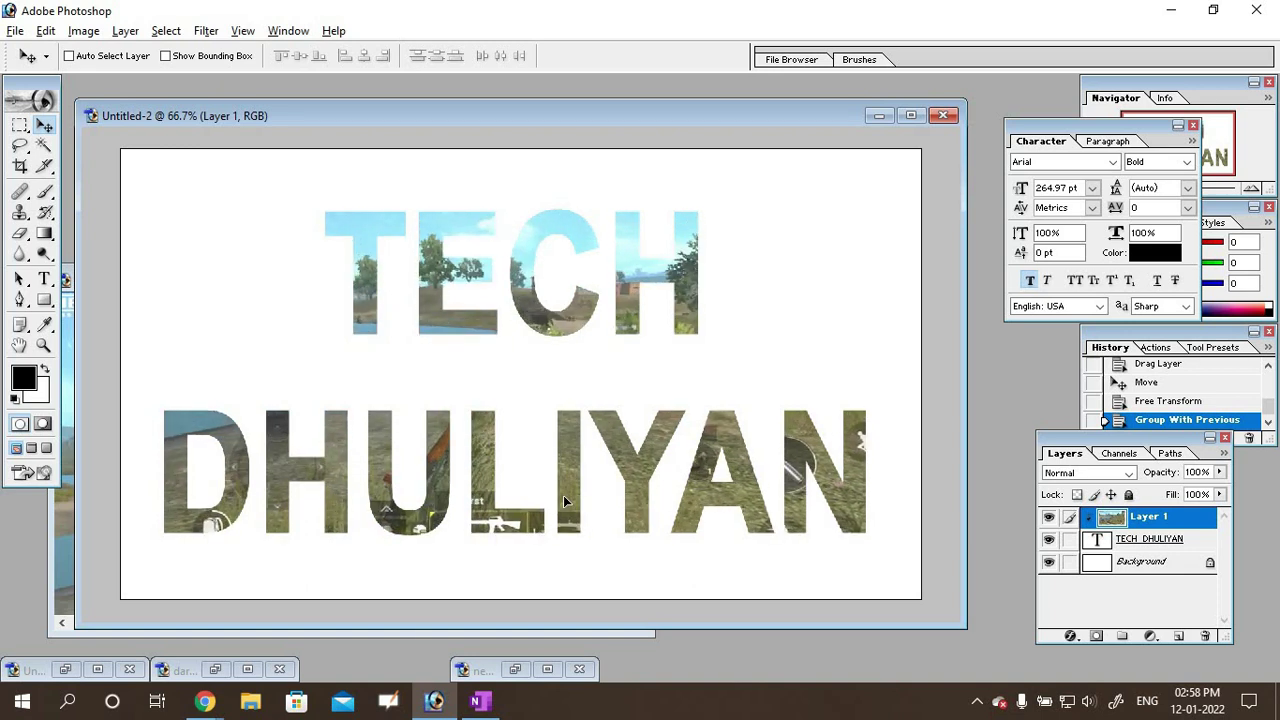
pyautogui.moveTo(569, 503); pyautogui.dragTo(563, 495)
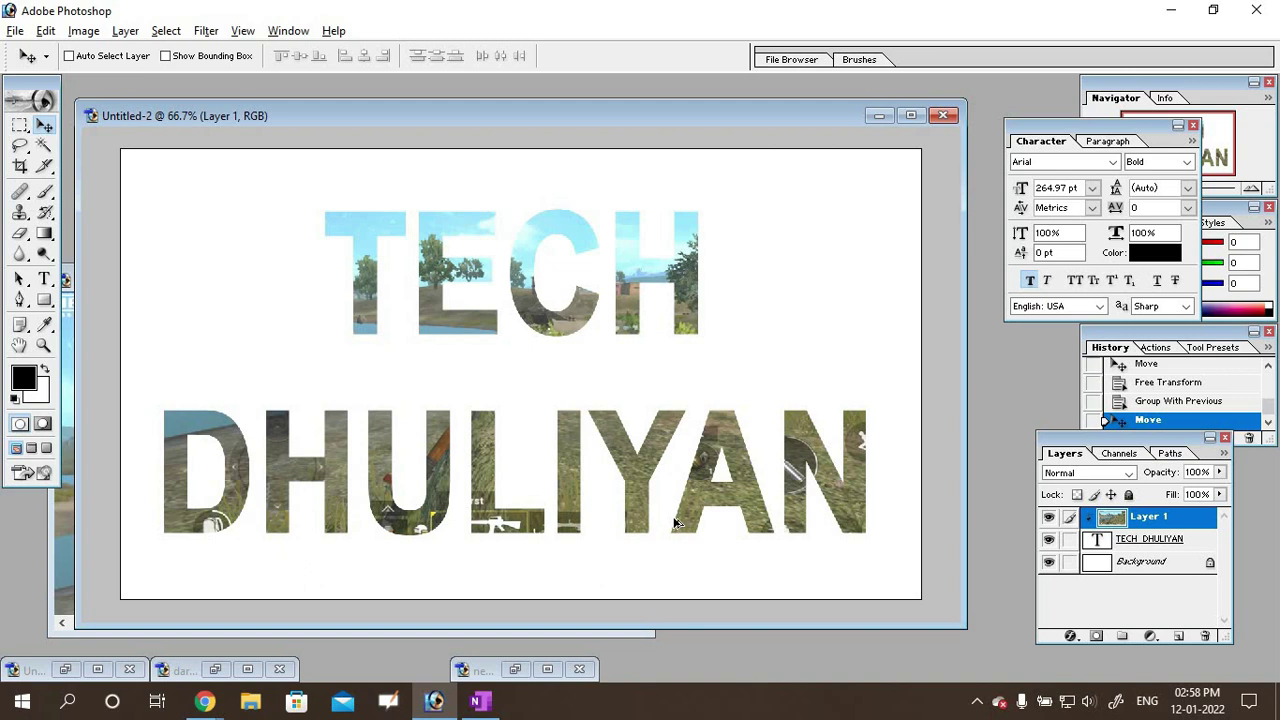
pyautogui.hotkey('ctrl', 'alt', 'z')
pyautogui.hotkey('ctrl', 'alt', 'z')
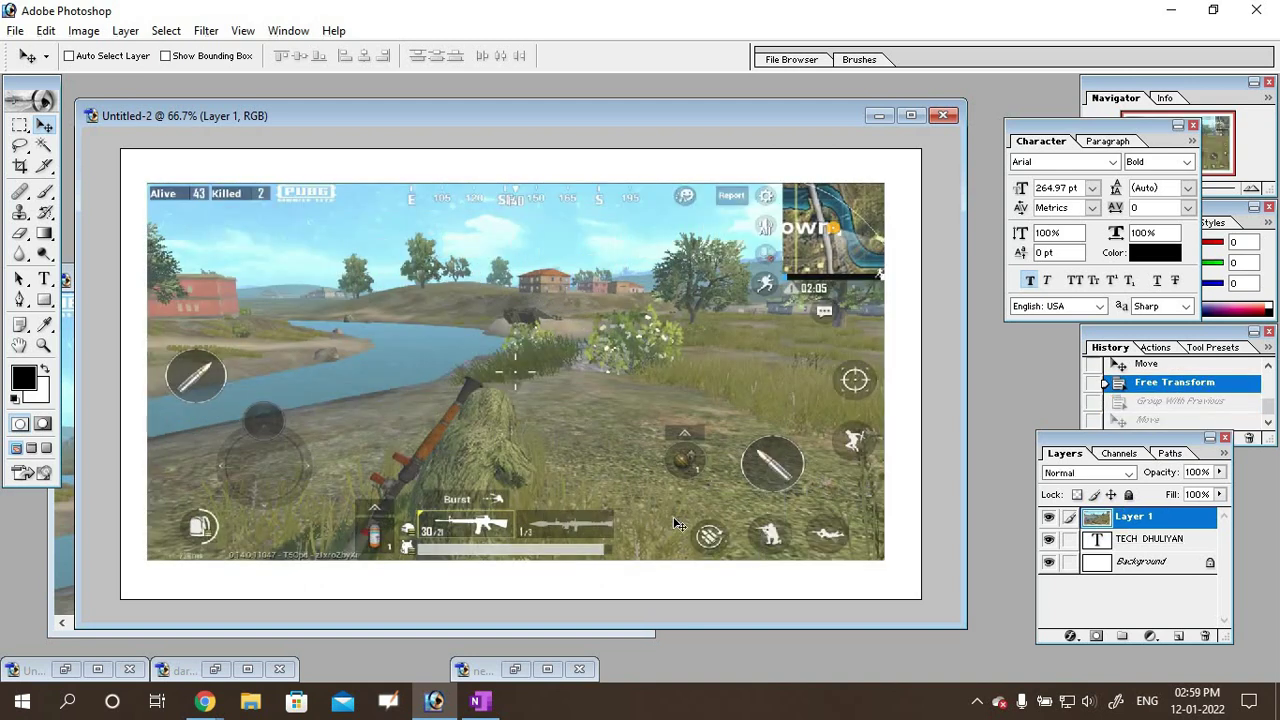
# Step: Delete the screenshot layer and browse to Local Disk (F:) in the Open dialog
pyautogui.click(1205, 636)
pyautogui.click(591, 276)
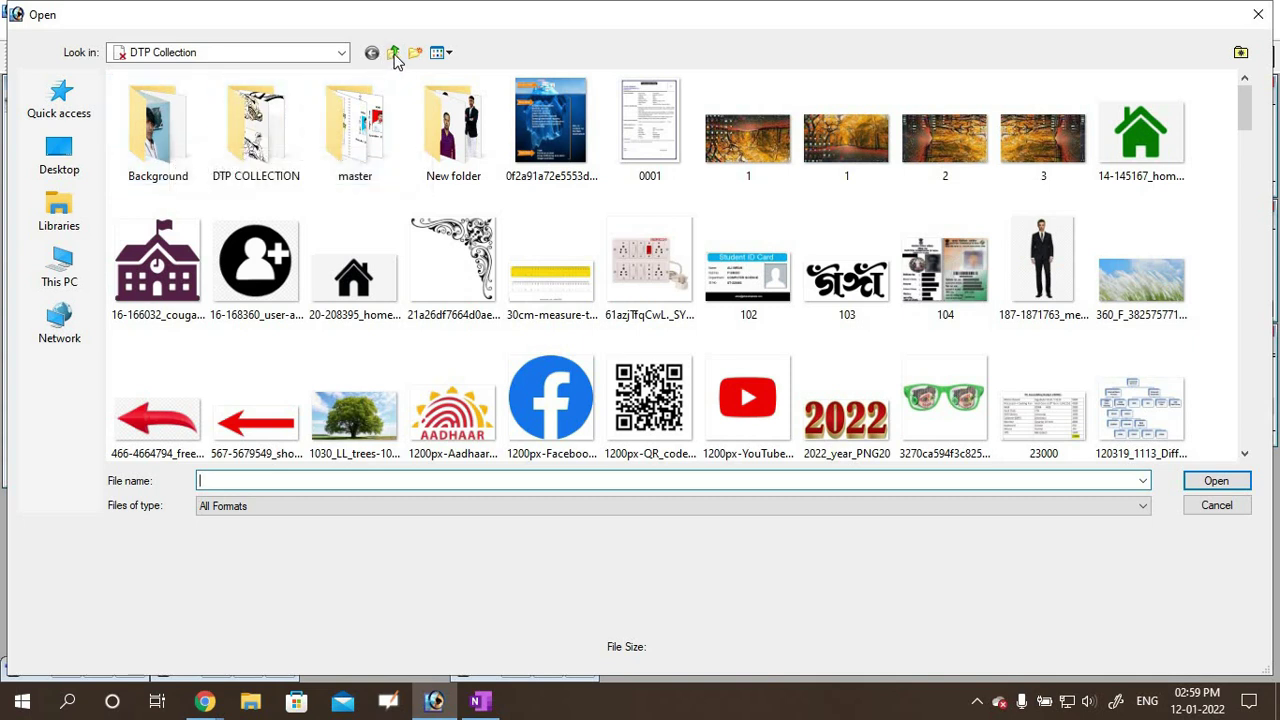
pyautogui.click(57, 170)
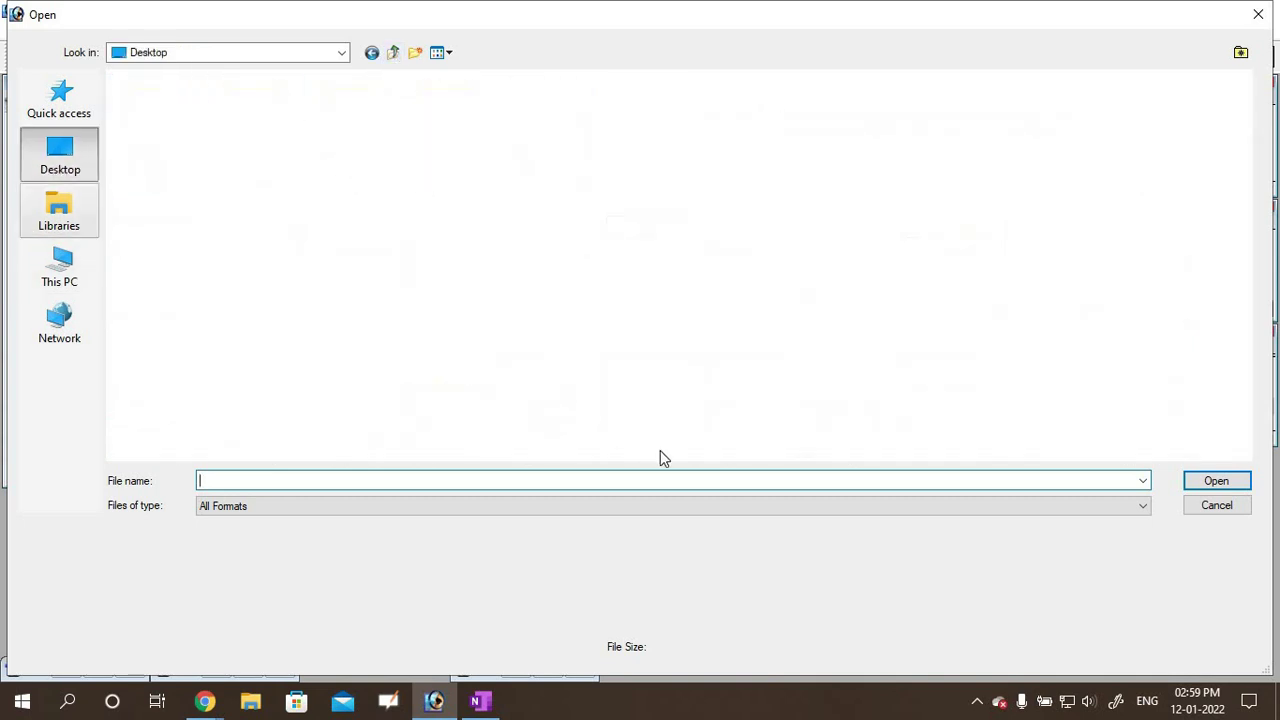
pyautogui.click(58, 268)
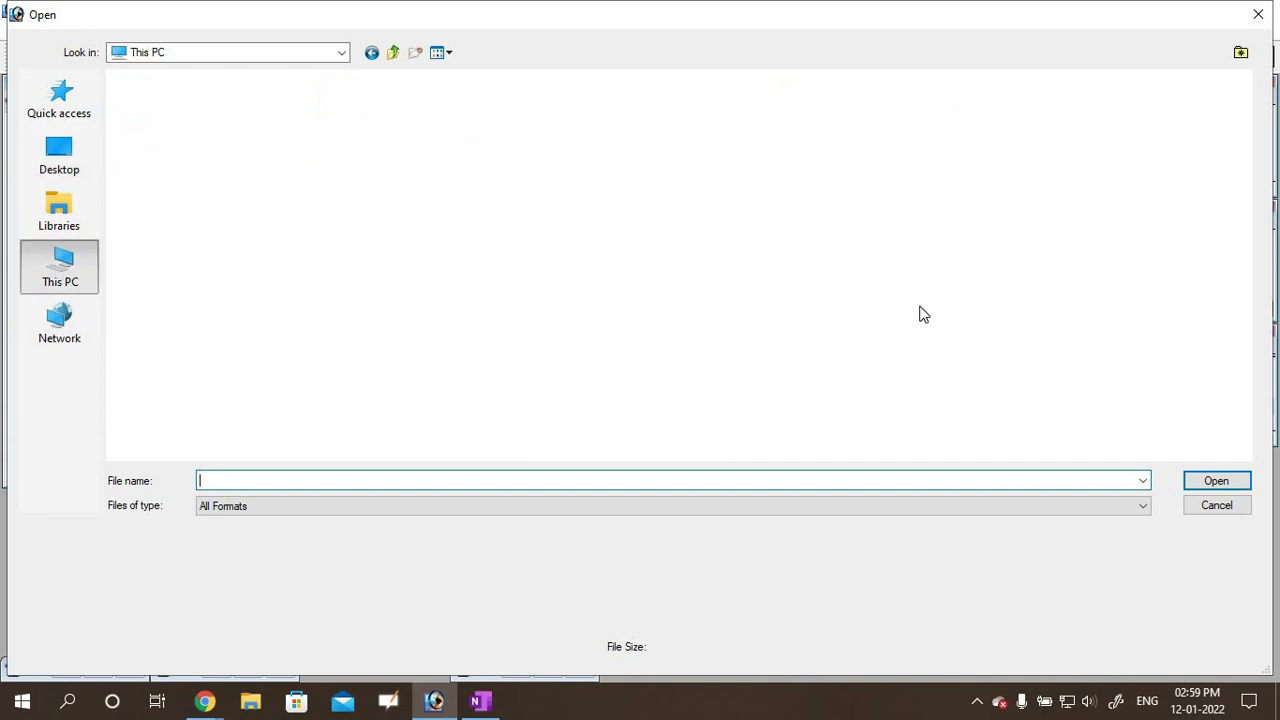
pyautogui.doubleClick(642, 240)
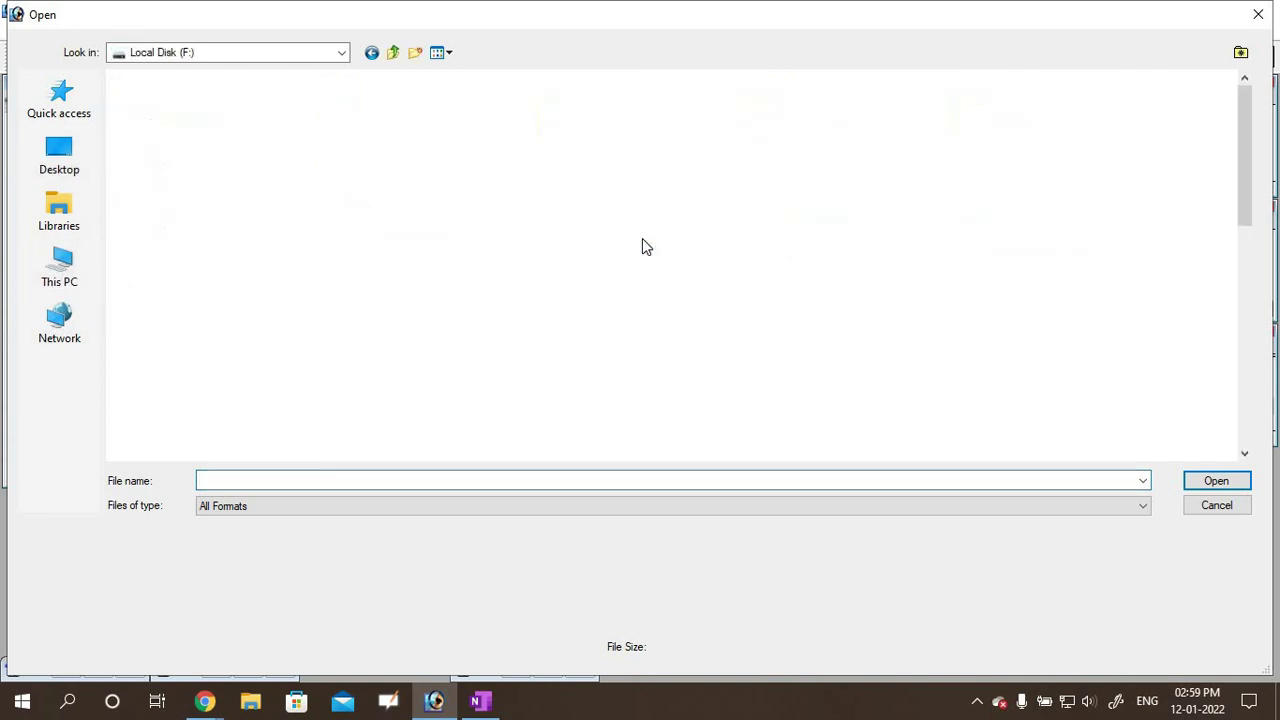
# Step: Preview images on Local Disk (F:) and look through the photo folder
pyautogui.scroll(-5, 558, 397)
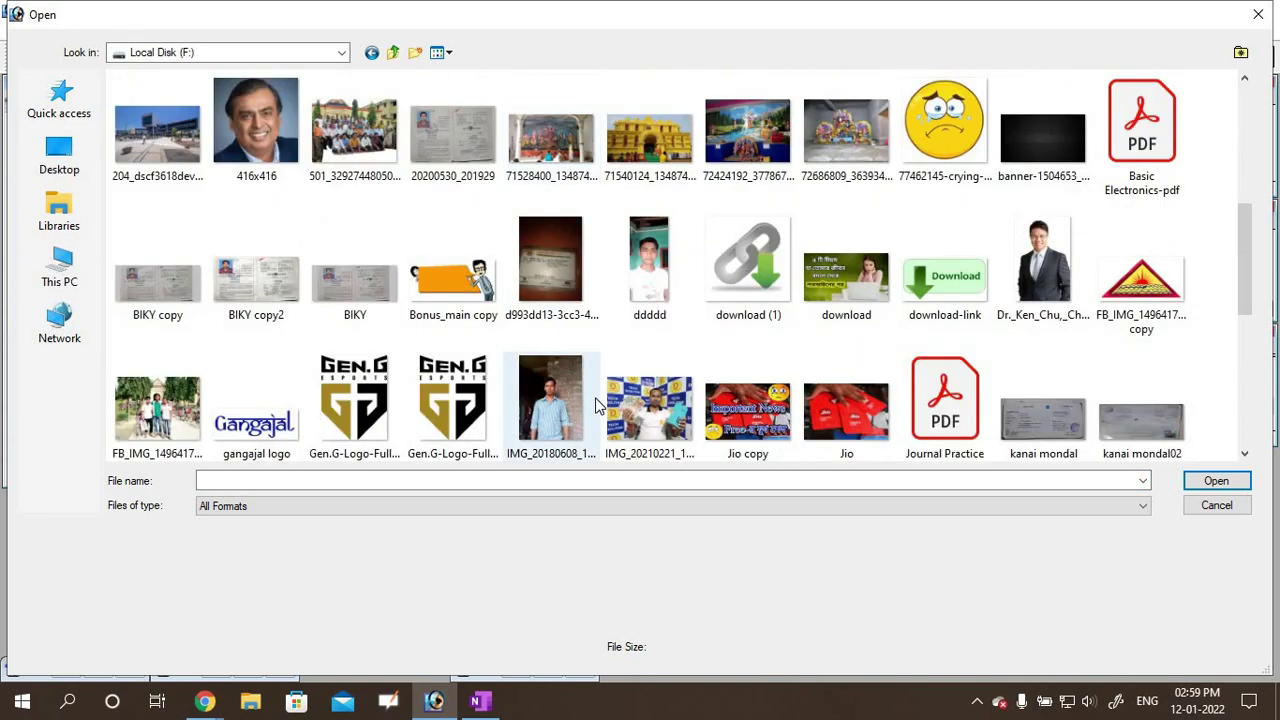
pyautogui.click(650, 150)
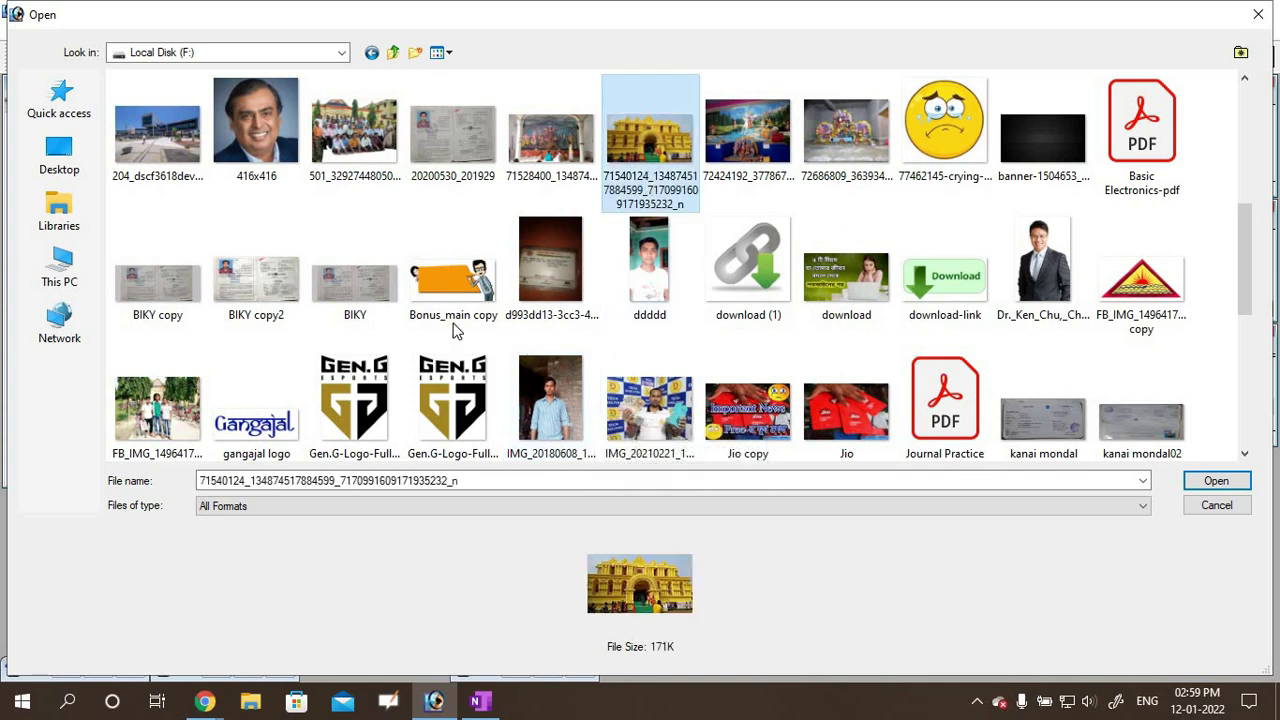
pyautogui.click(199, 170)
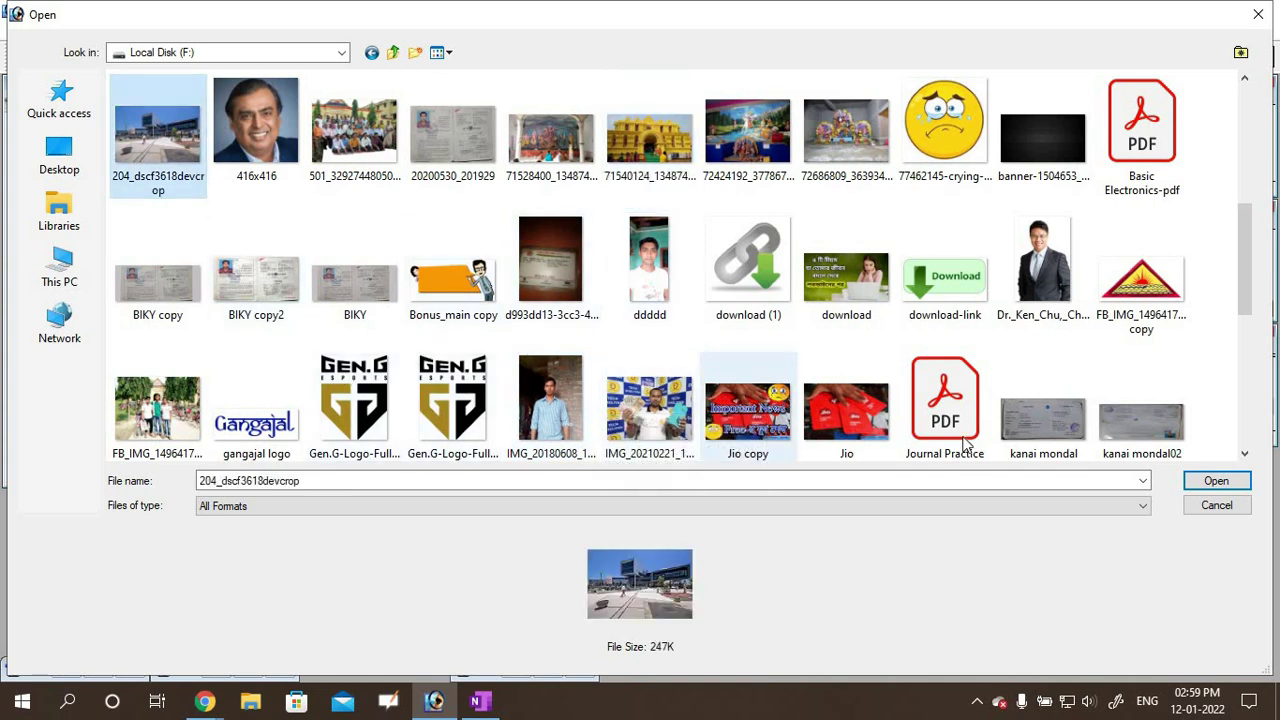
pyautogui.scroll(-2, 965, 446)
pyautogui.scroll(-3, 966, 449)
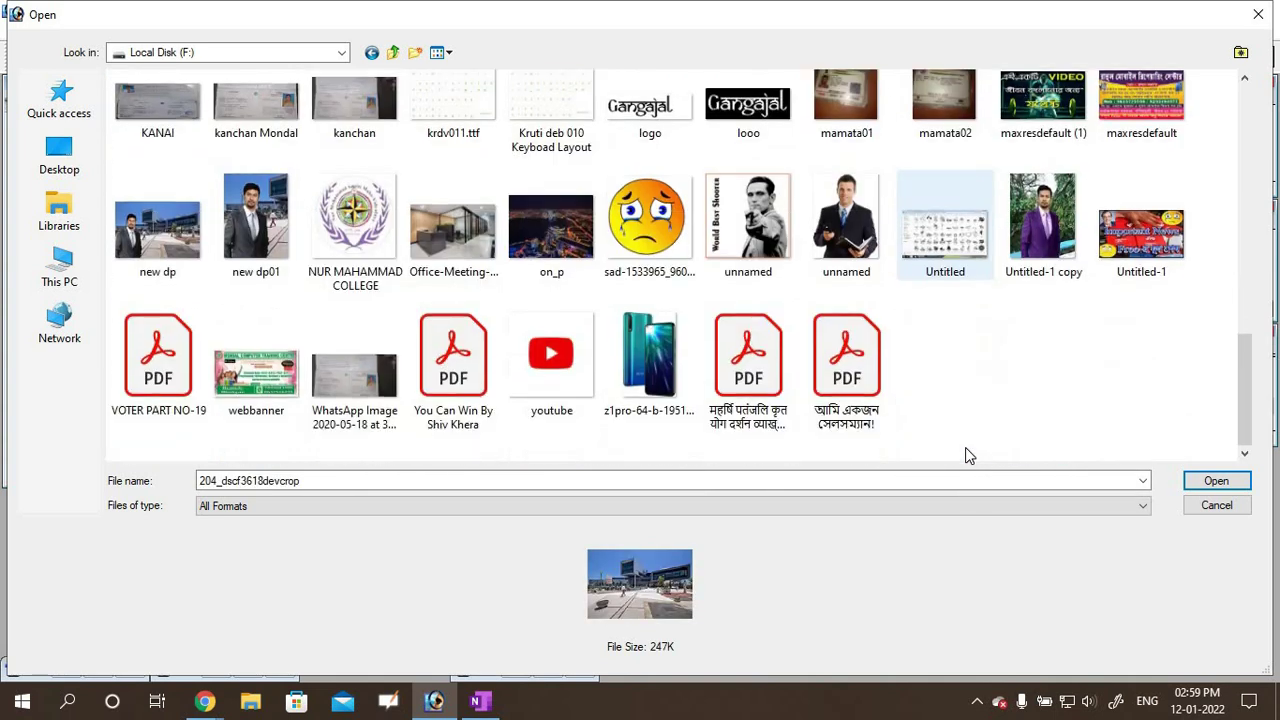
pyautogui.scroll(2, 967, 455)
pyautogui.scroll(2, 967, 455)
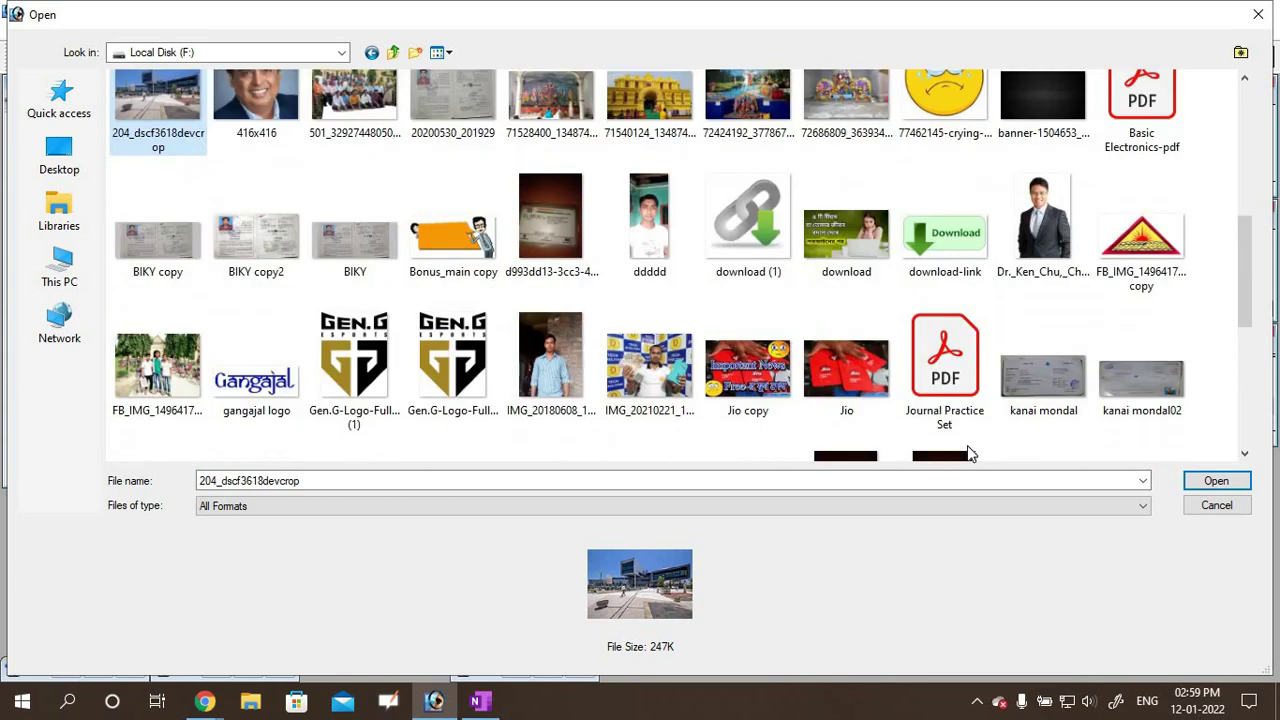
pyautogui.scroll(3, 967, 455)
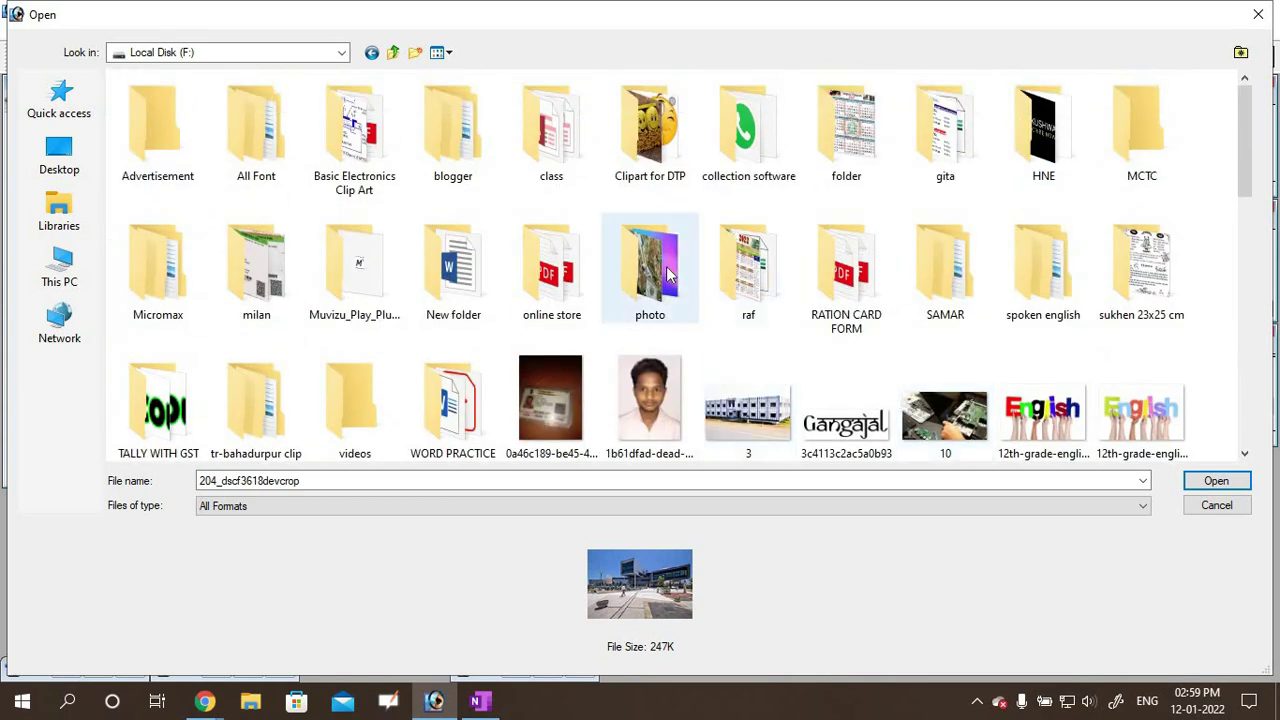
pyautogui.doubleClick(670, 275)
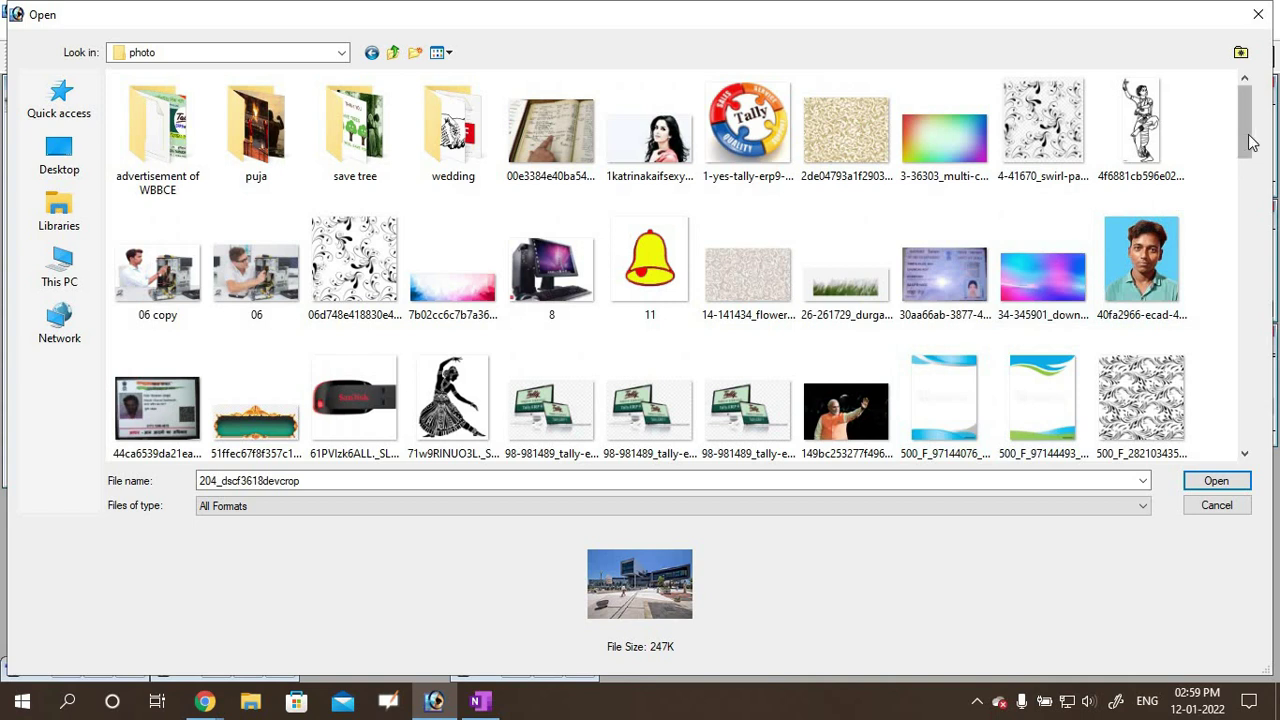
pyautogui.moveTo(1250, 143)
pyautogui.mouseDown()
pyautogui.moveTo(1240, 337)
pyautogui.moveTo(1200, 163)
pyautogui.mouseUp()
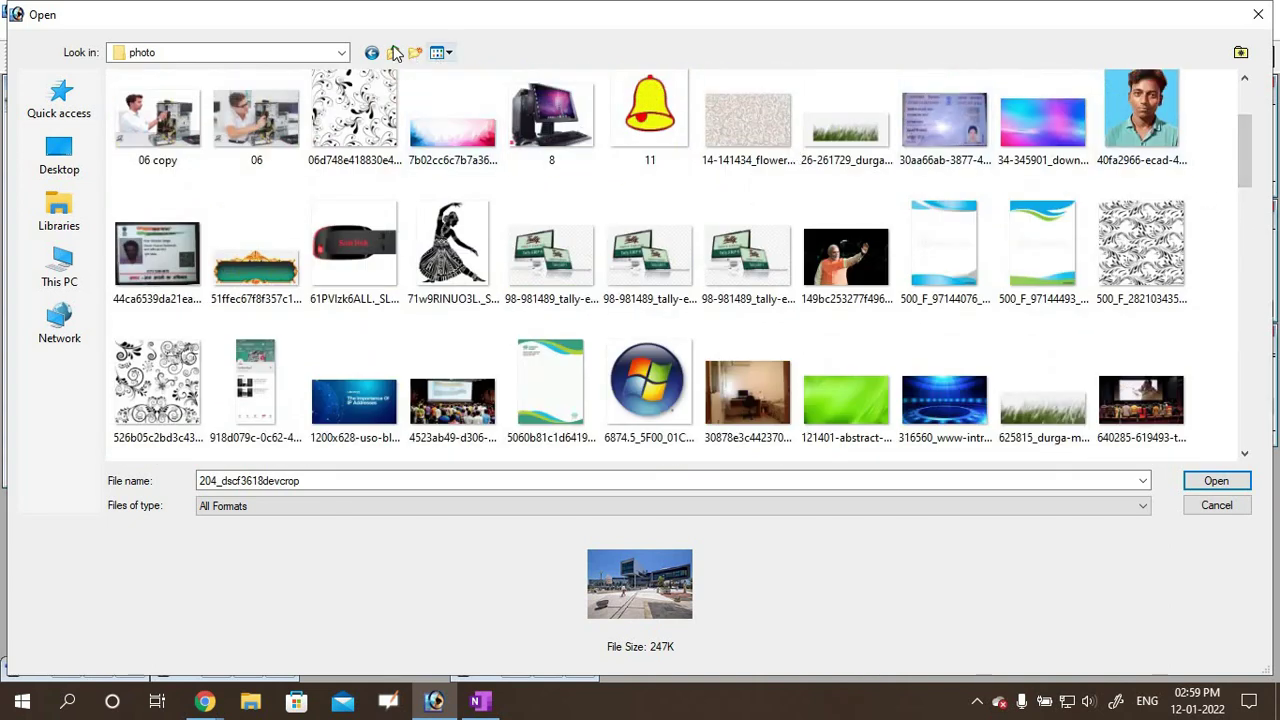
# Step: Open wallpaper2you_315703.jpg from Clipart for DTP > wallpaper
pyautogui.click(395, 52)
pyautogui.doubleClick(635, 160)
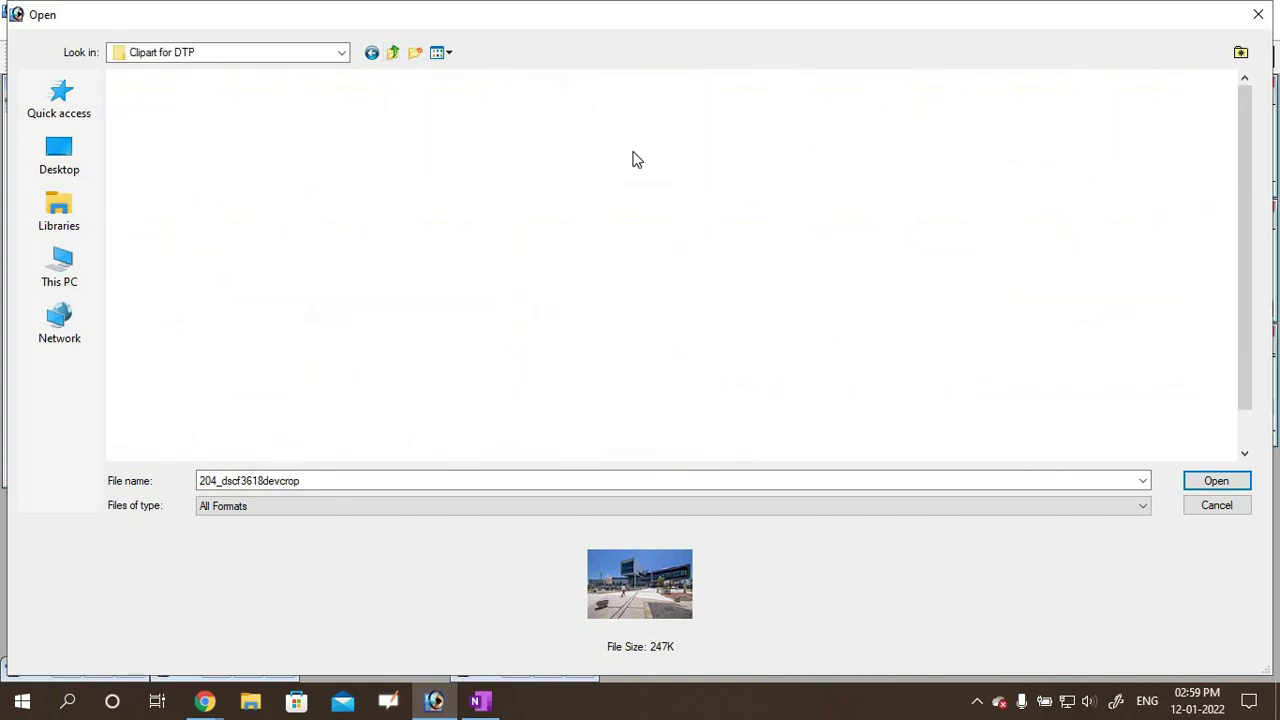
pyautogui.doubleClick(180, 267)
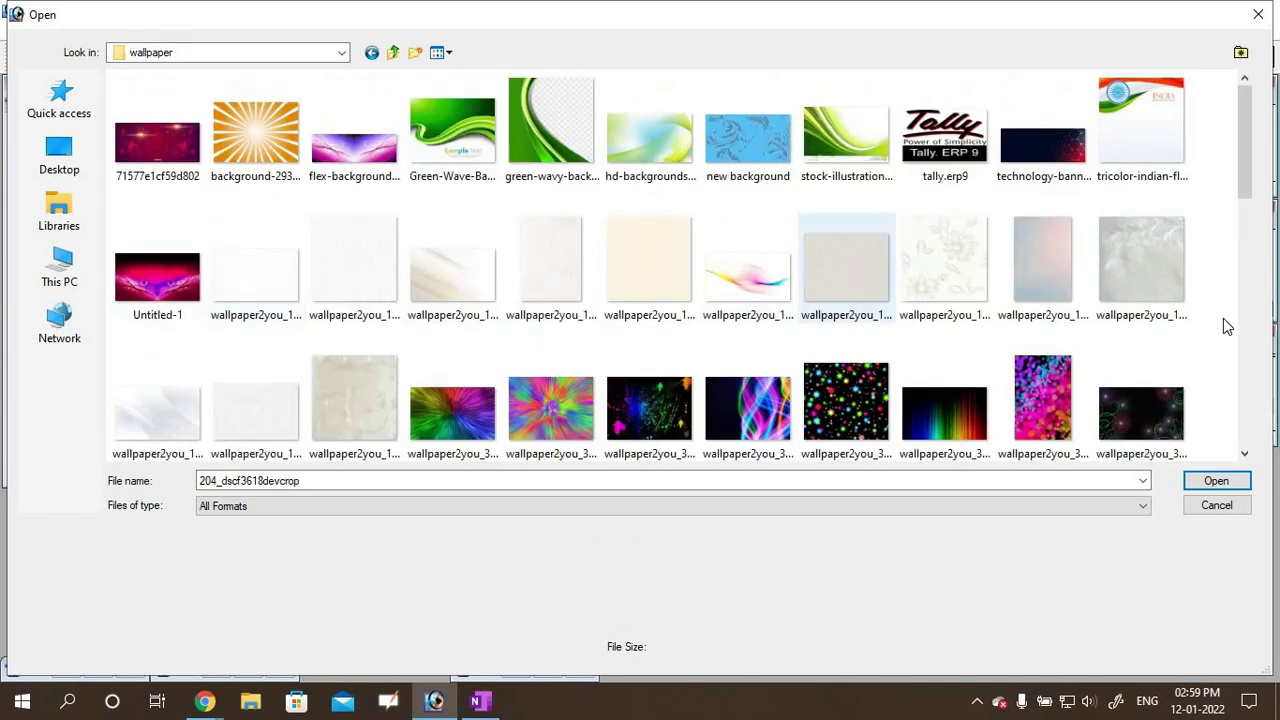
pyautogui.moveTo(1247, 162); pyautogui.dragTo(1249, 298)
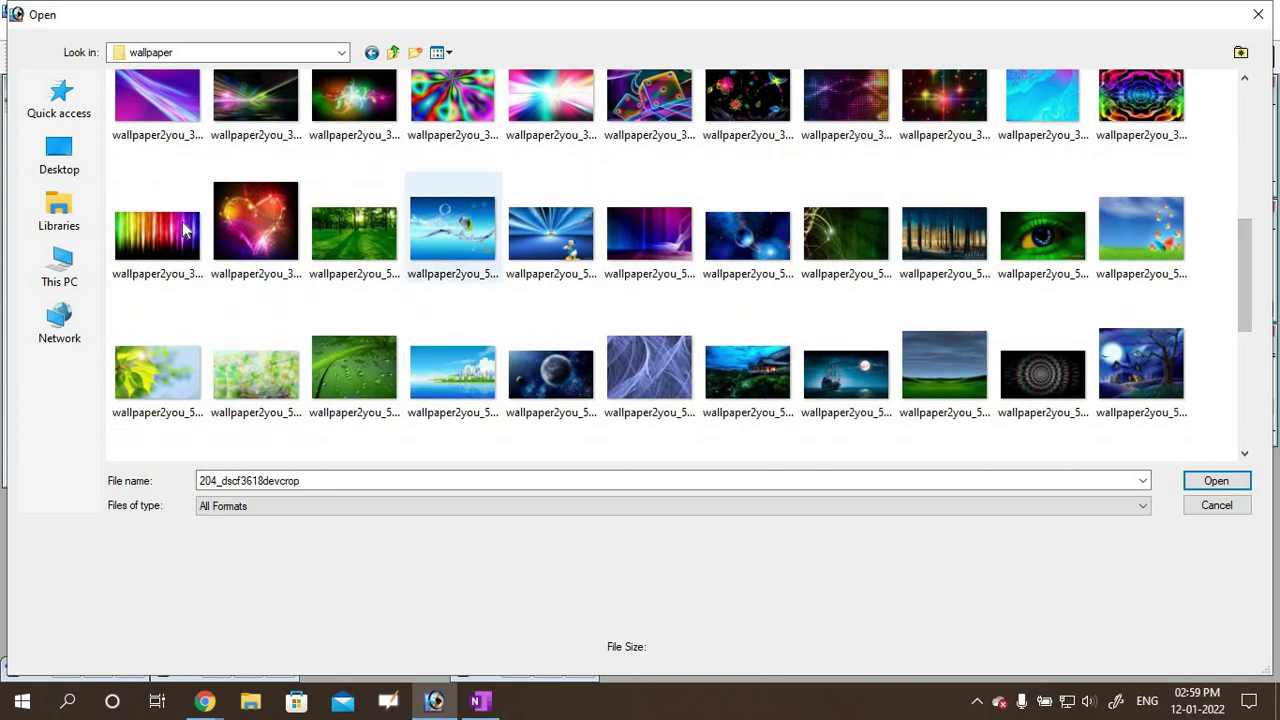
pyautogui.click(184, 230)
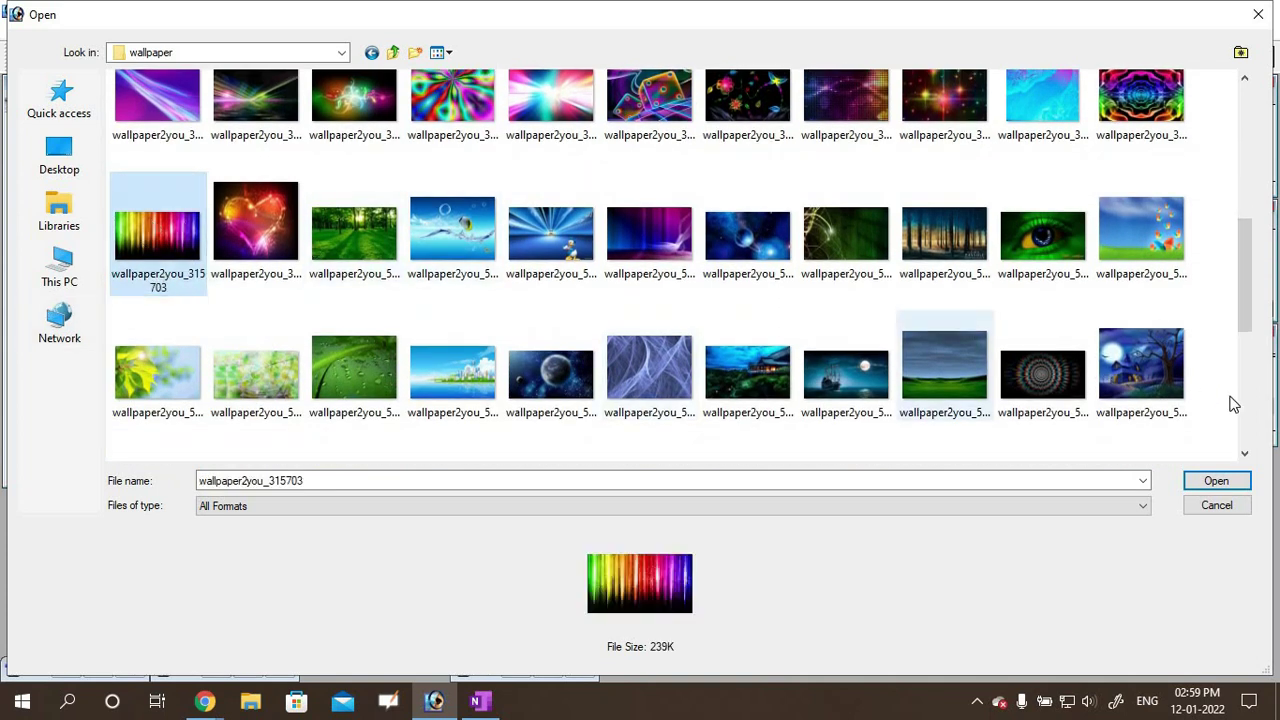
pyautogui.moveTo(1246, 290); pyautogui.dragTo(1246, 358)
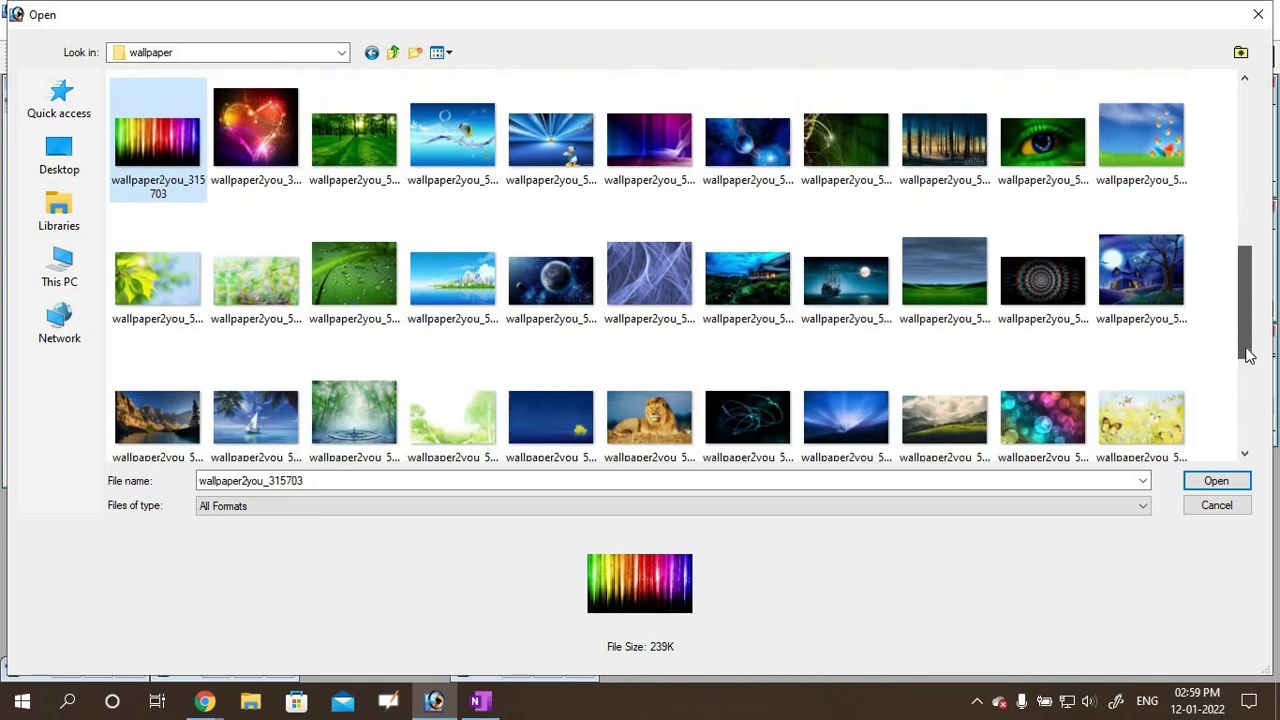
pyautogui.click(1234, 486)
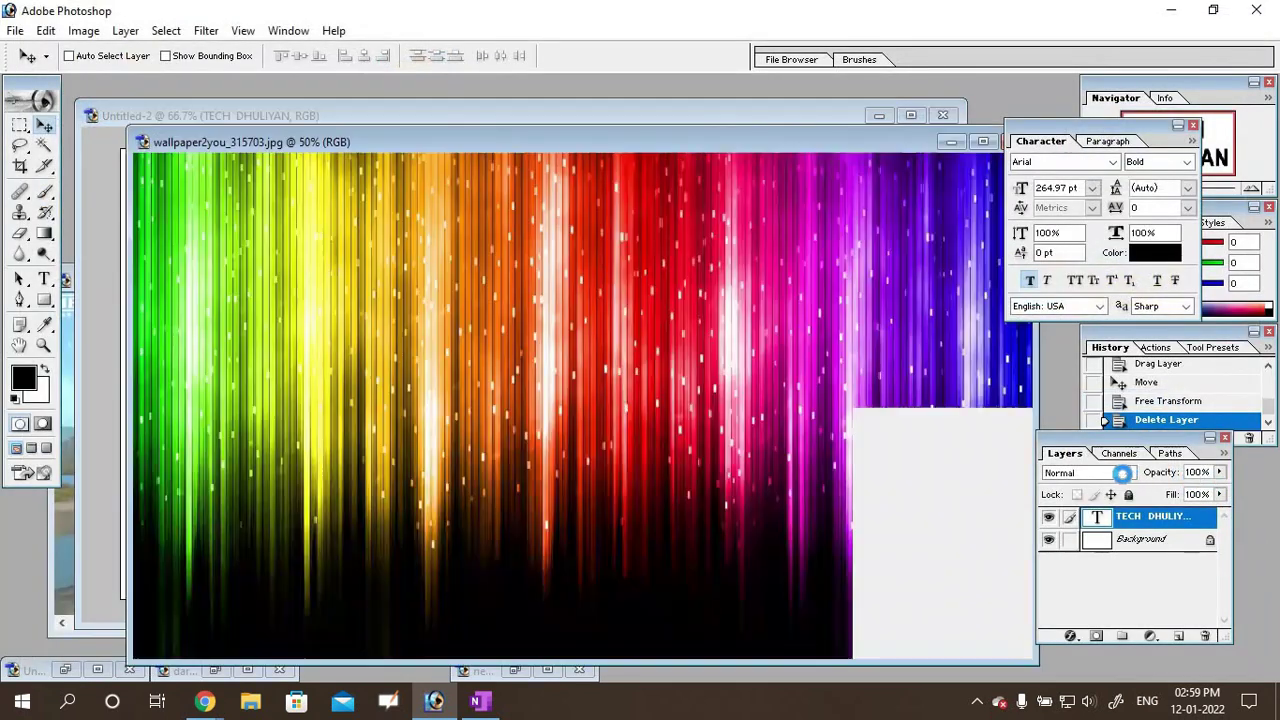
# Step: Drag the rainbow wallpaper into Untitled-2 as Layer 1 near the canvas top
pyautogui.moveTo(604, 145); pyautogui.dragTo(506, 261)
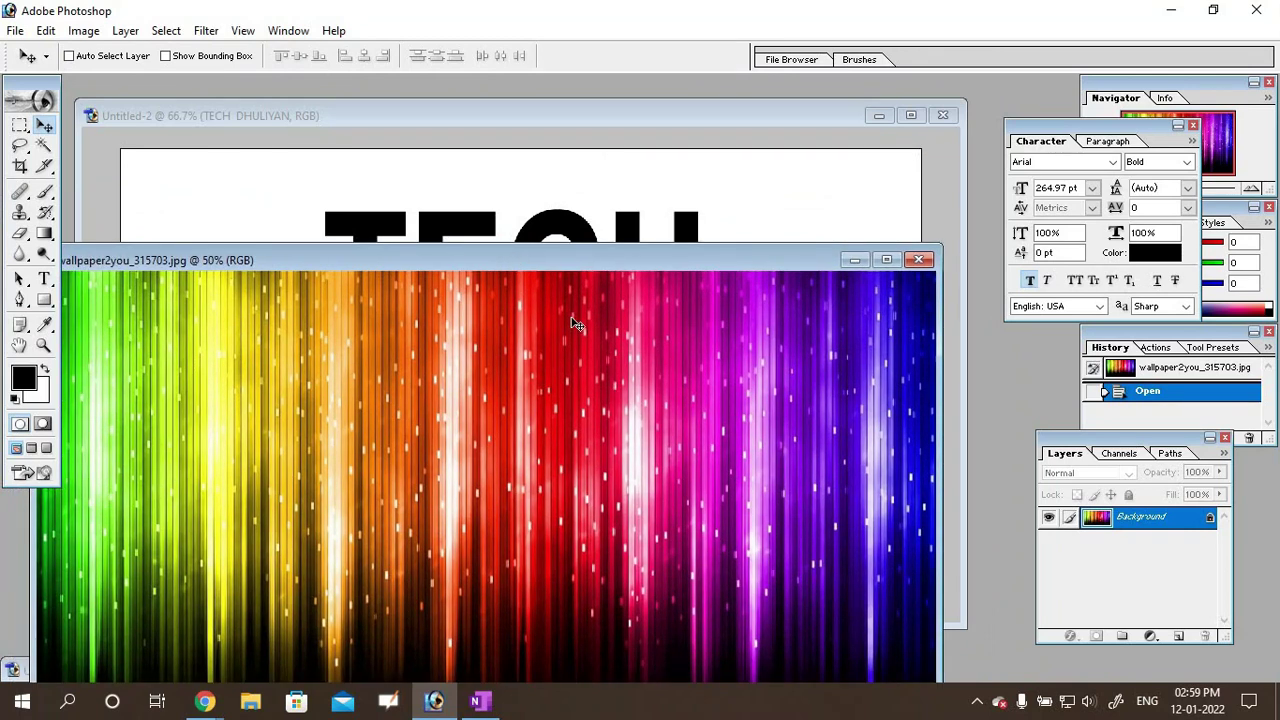
pyautogui.moveTo(575, 323); pyautogui.dragTo(521, 211)
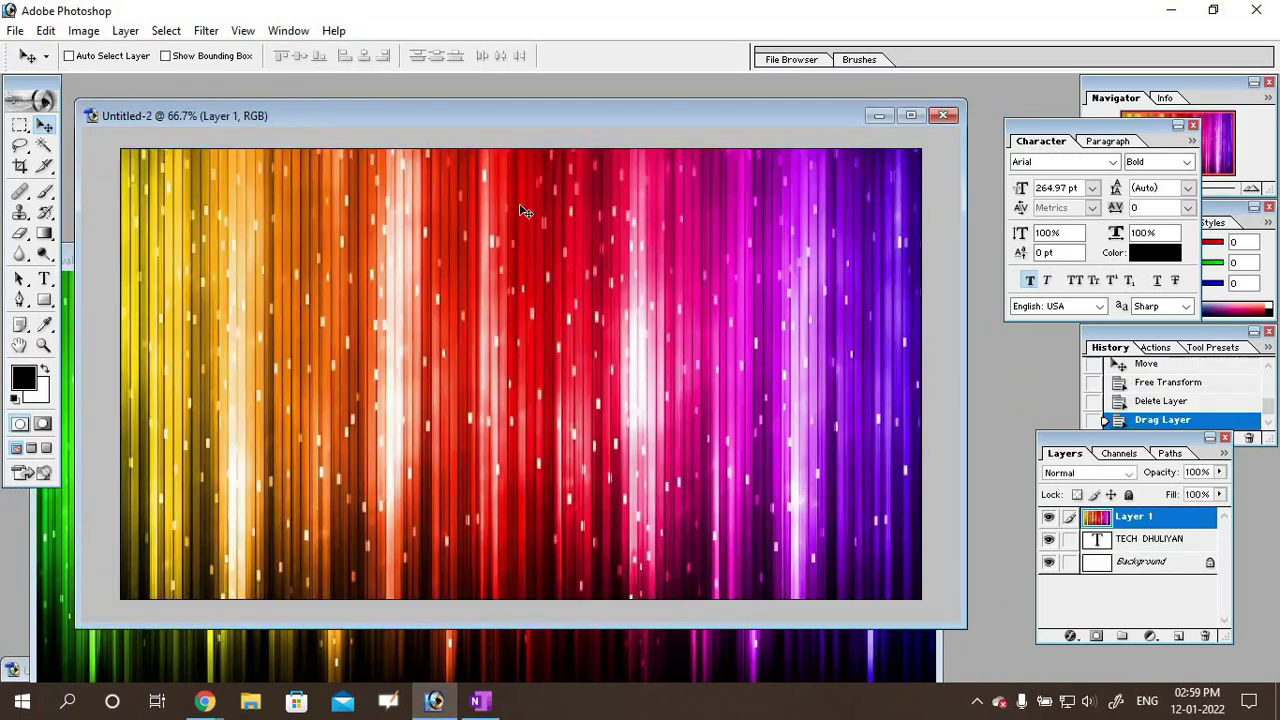
pyautogui.moveTo(517, 321); pyautogui.dragTo(508, 279)
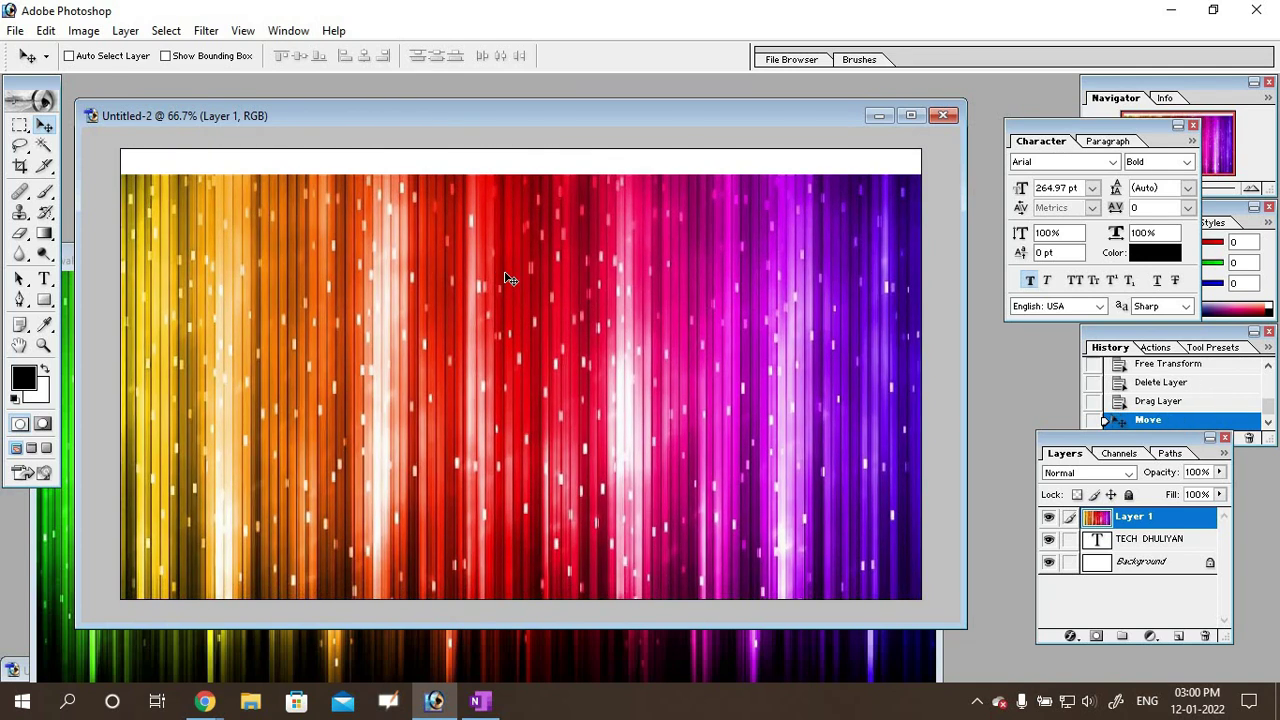
# Step: Free-transform the rainbow layer to fit inside the canvas over the text
pyautogui.hotkey('ctrl', 't')
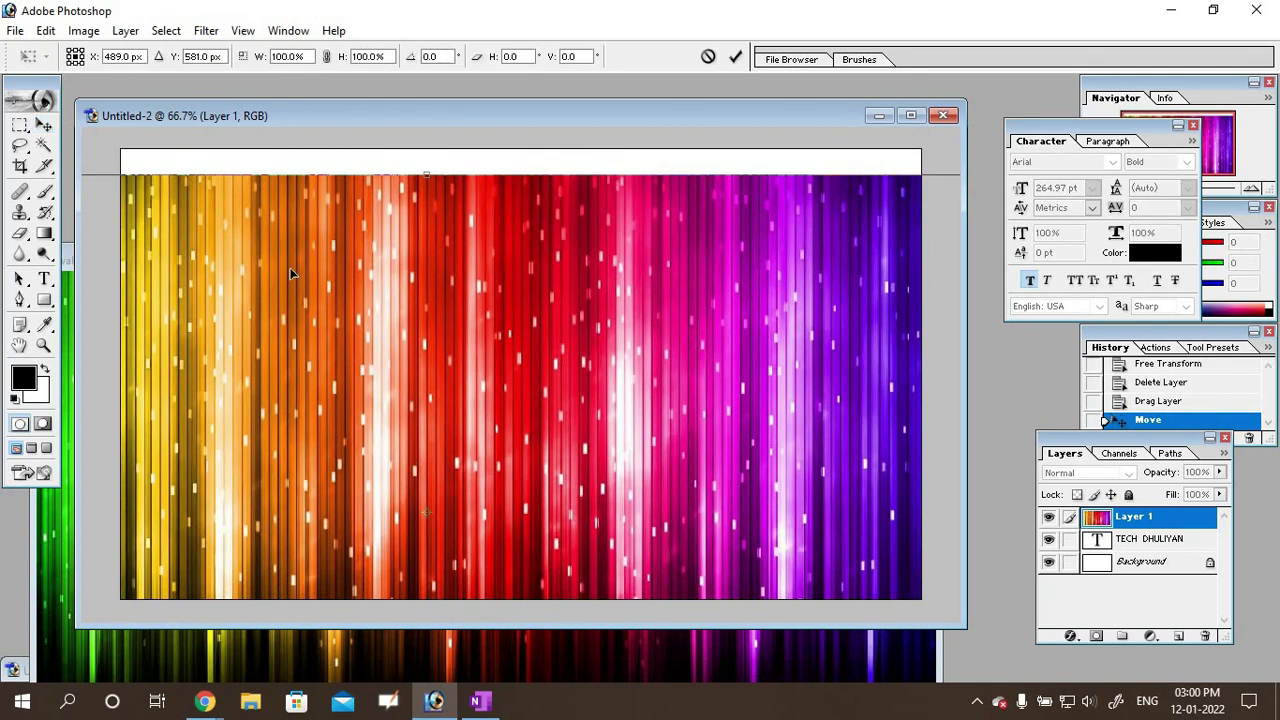
pyautogui.moveTo(290, 273); pyautogui.dragTo(578, 277)
pyautogui.moveTo(162, 180); pyautogui.dragTo(558, 516)
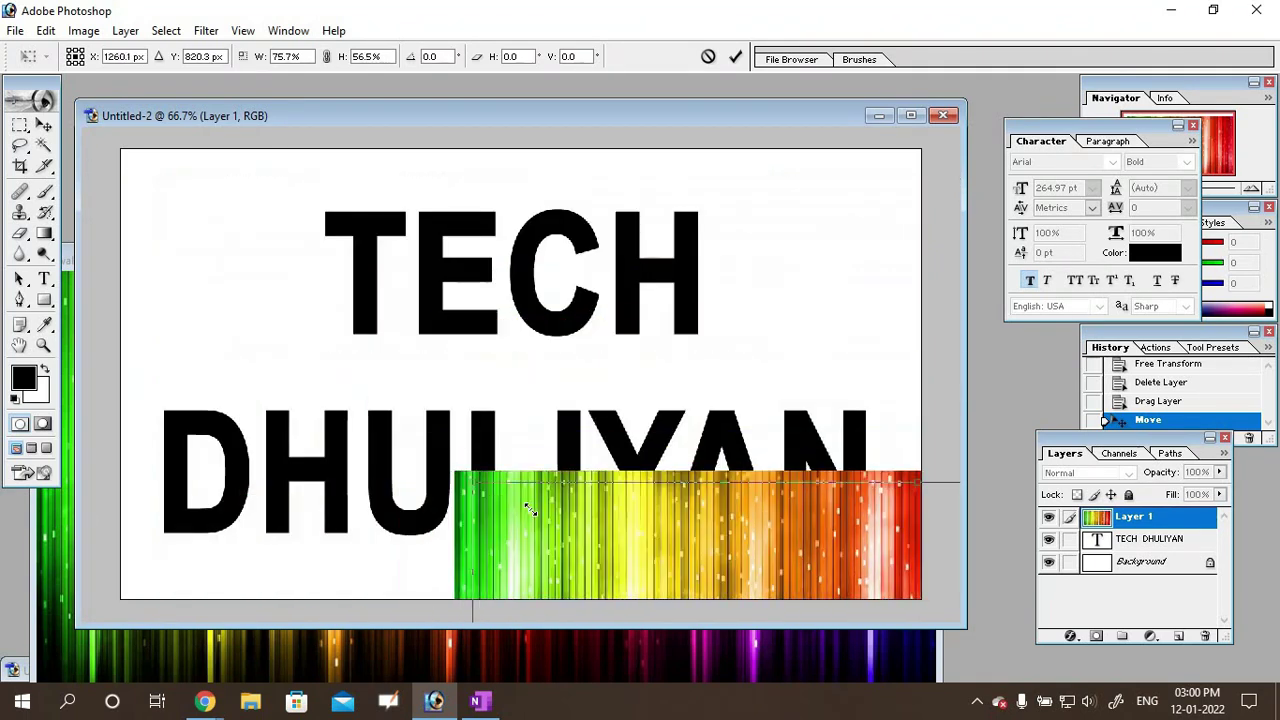
pyautogui.moveTo(754, 569); pyautogui.dragTo(336, 272)
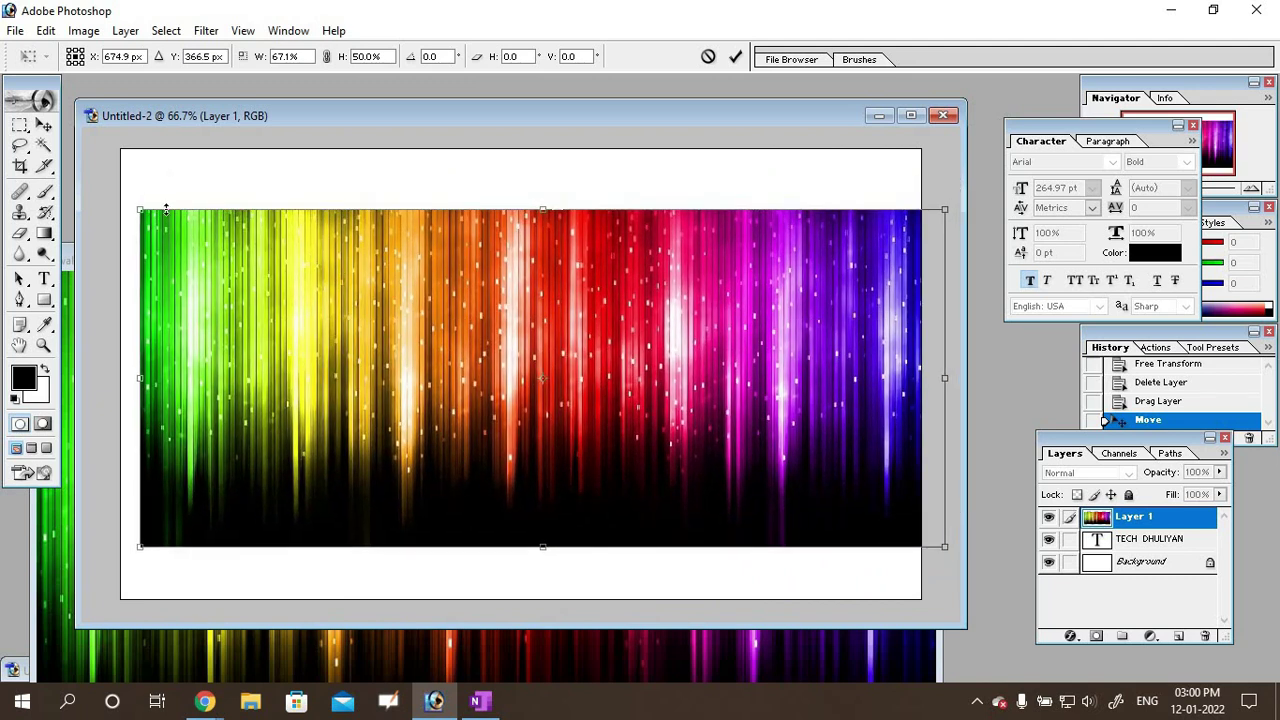
pyautogui.moveTo(140, 210); pyautogui.dragTo(251, 271)
pyautogui.moveTo(490, 309); pyautogui.dragTo(424, 281)
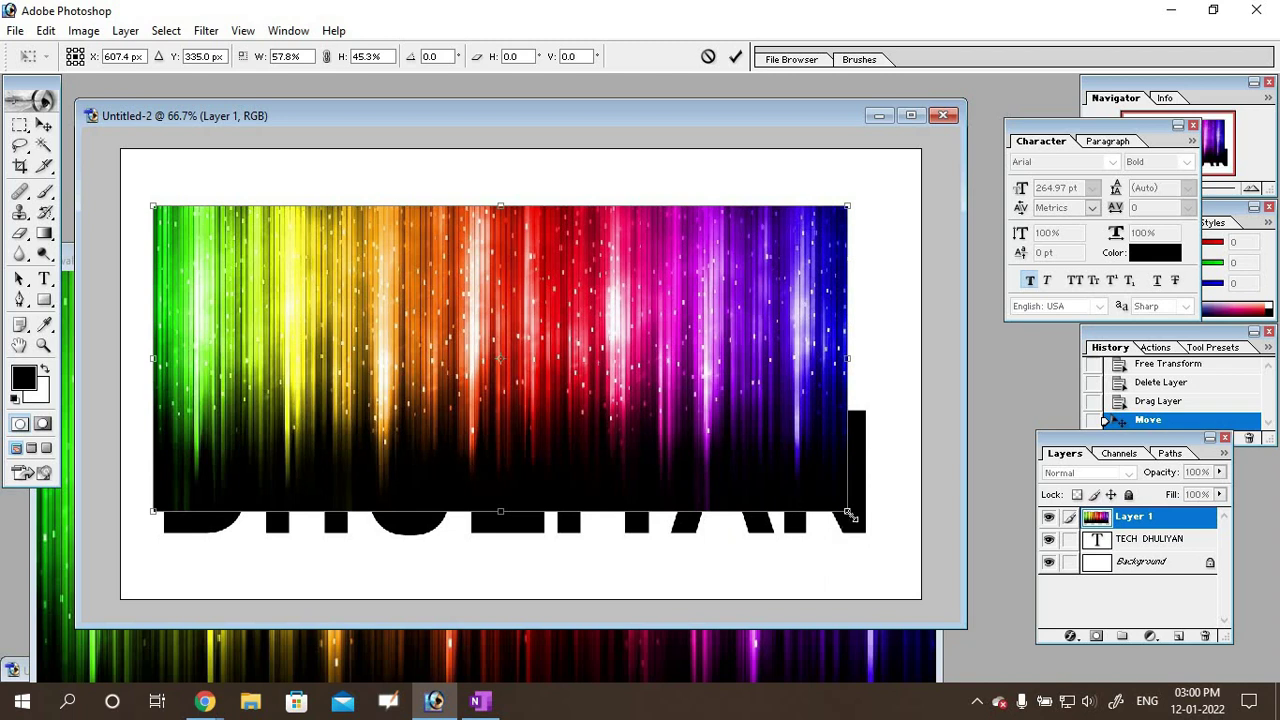
pyautogui.moveTo(849, 508); pyautogui.dragTo(884, 540)
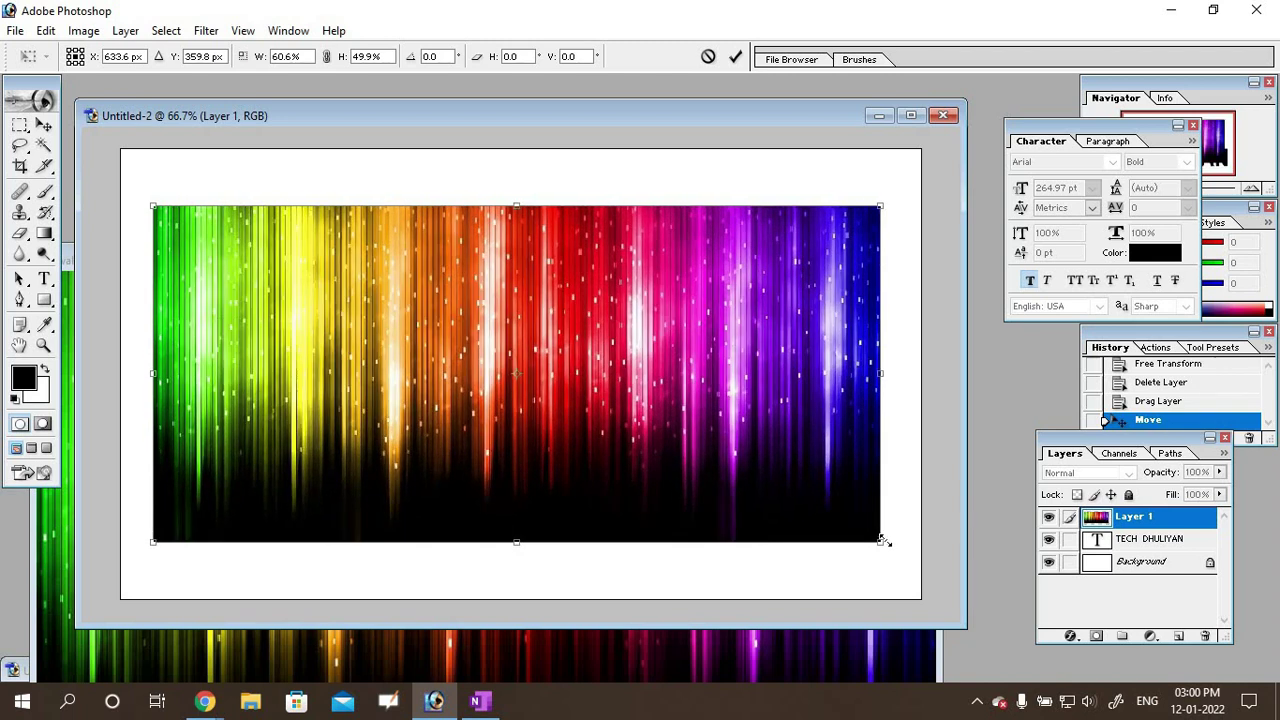
pyautogui.press('Return')
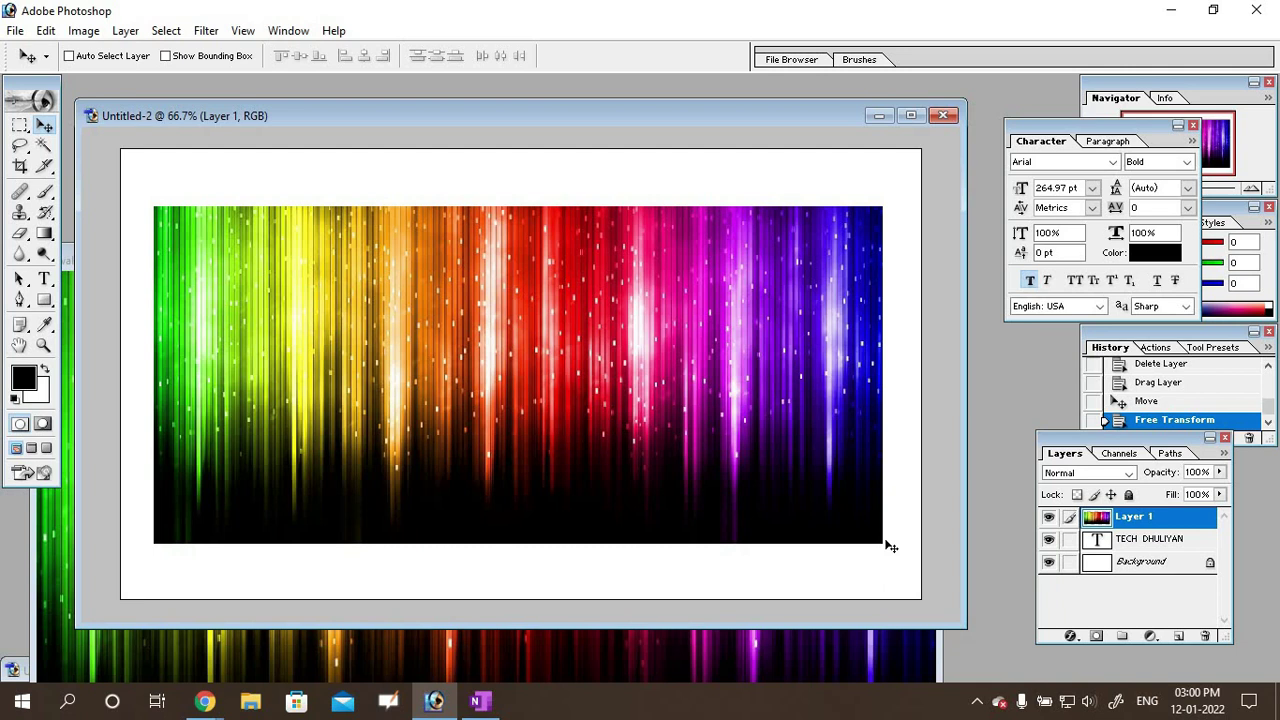
# Step: Close the separate wallpaper document and move the Layers palette aside to uncover the canvas
pyautogui.click(810, 657)
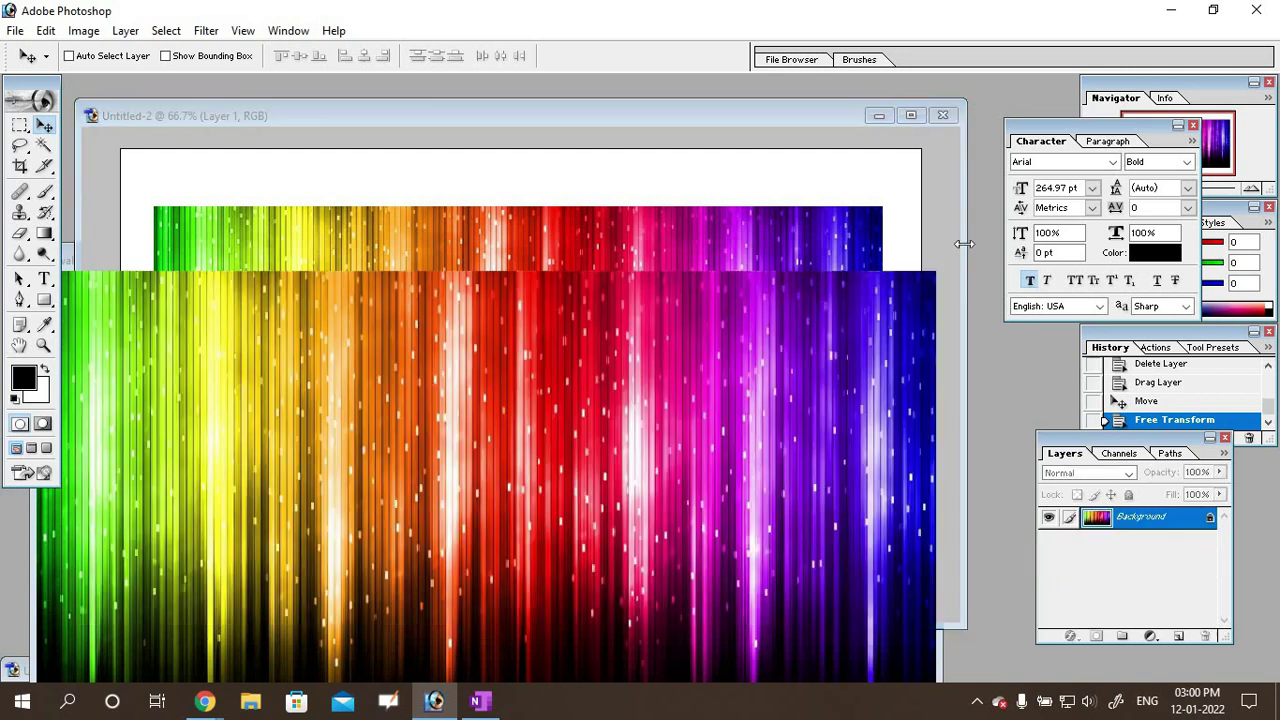
pyautogui.click(912, 260)
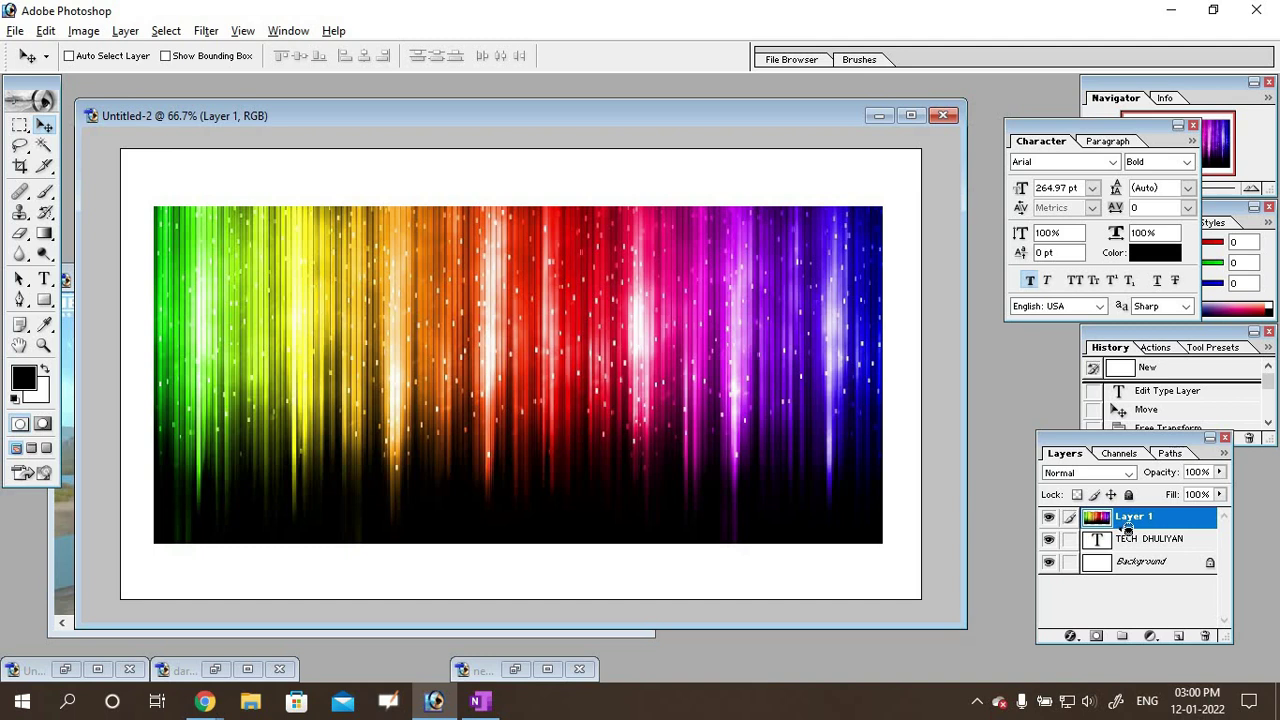
pyautogui.press('alt')
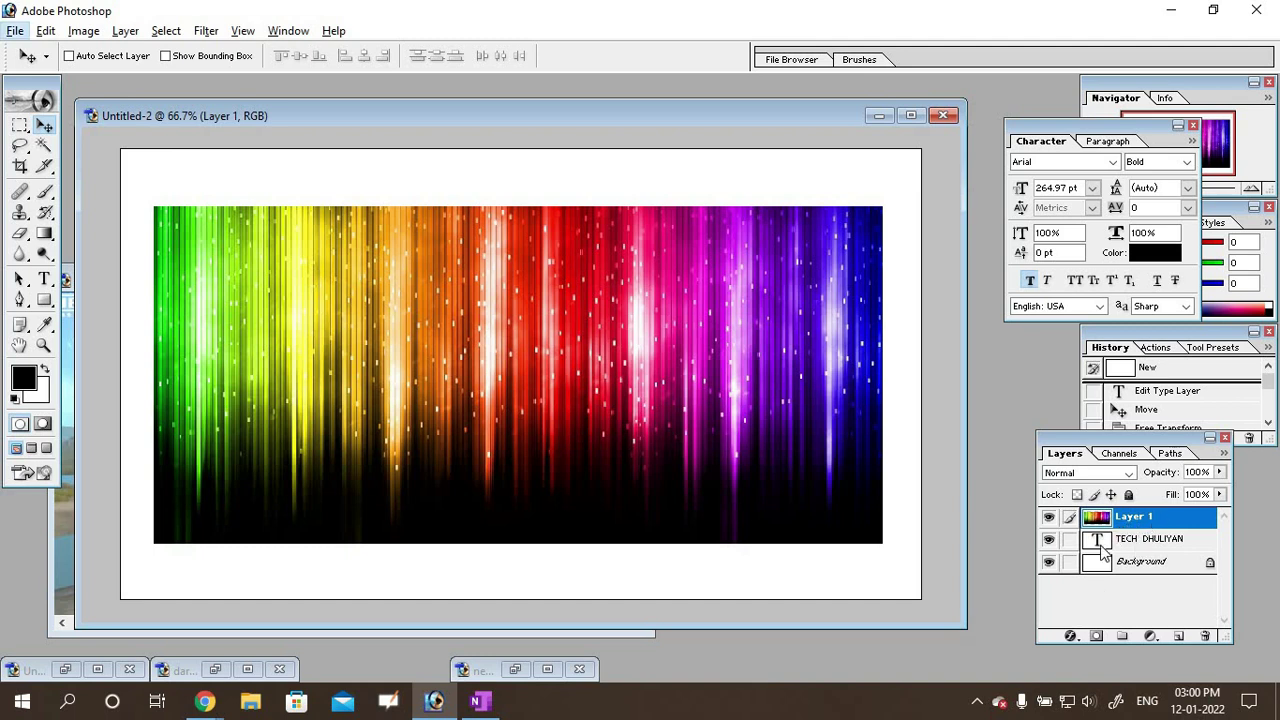
pyautogui.moveTo(1136, 449); pyautogui.dragTo(962, 408)
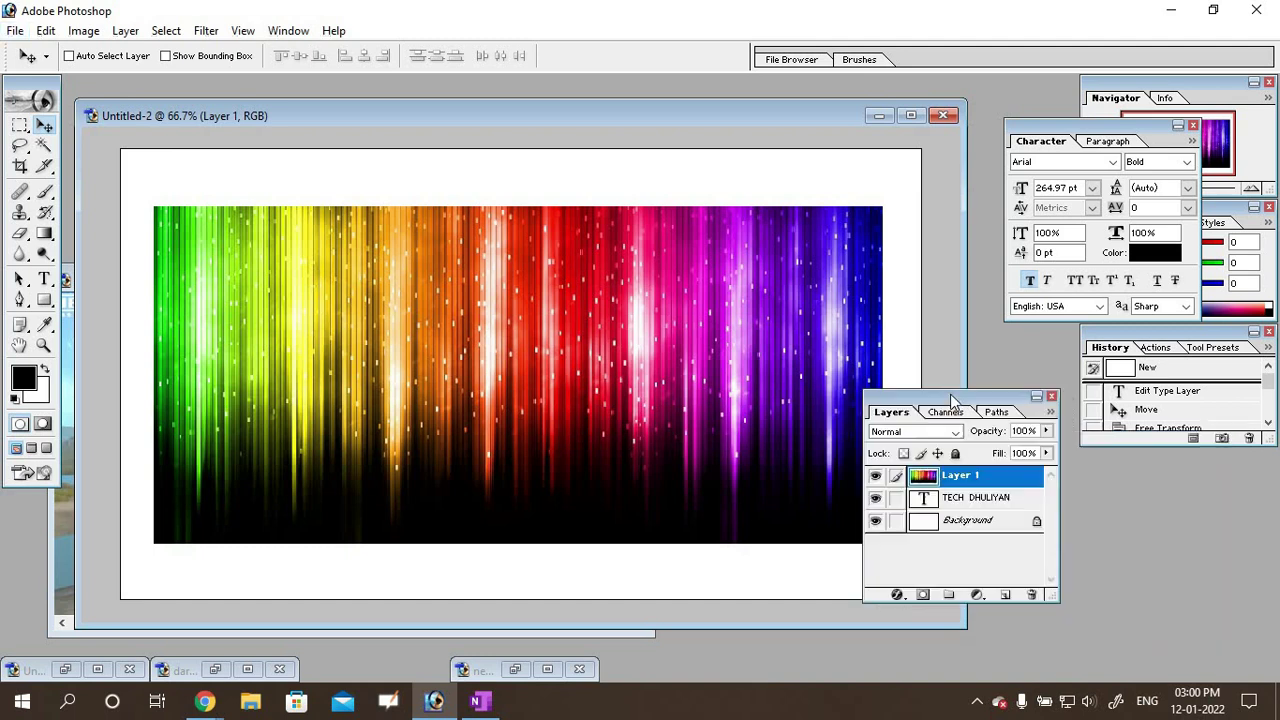
pyautogui.moveTo(1081, 451)
pyautogui.mouseDown()
pyautogui.moveTo(1125, 459)
pyautogui.moveTo(1160, 540)
pyautogui.mouseUp()
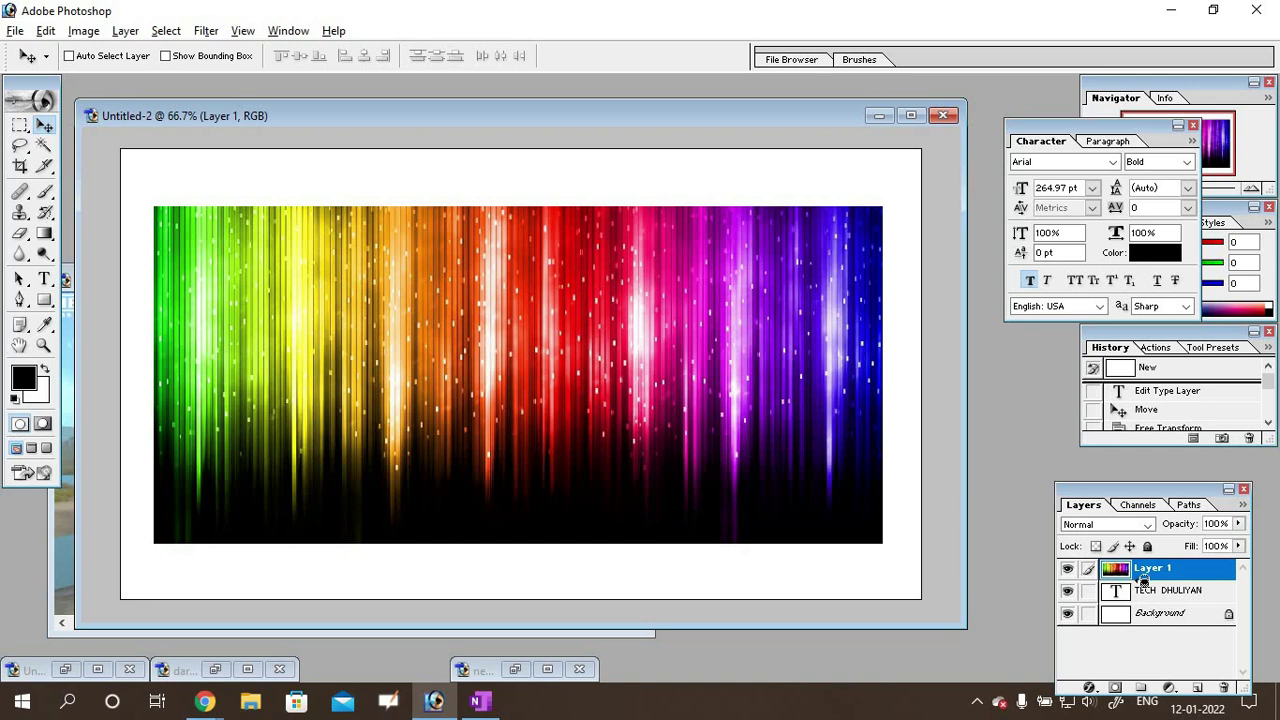
# Step: Clip the rainbow layer into the TECH DHULIYAN text, nudge it, and select the text layer
pyautogui.keyDown('alt'); pyautogui.click(1140, 580); pyautogui.keyUp('alt')
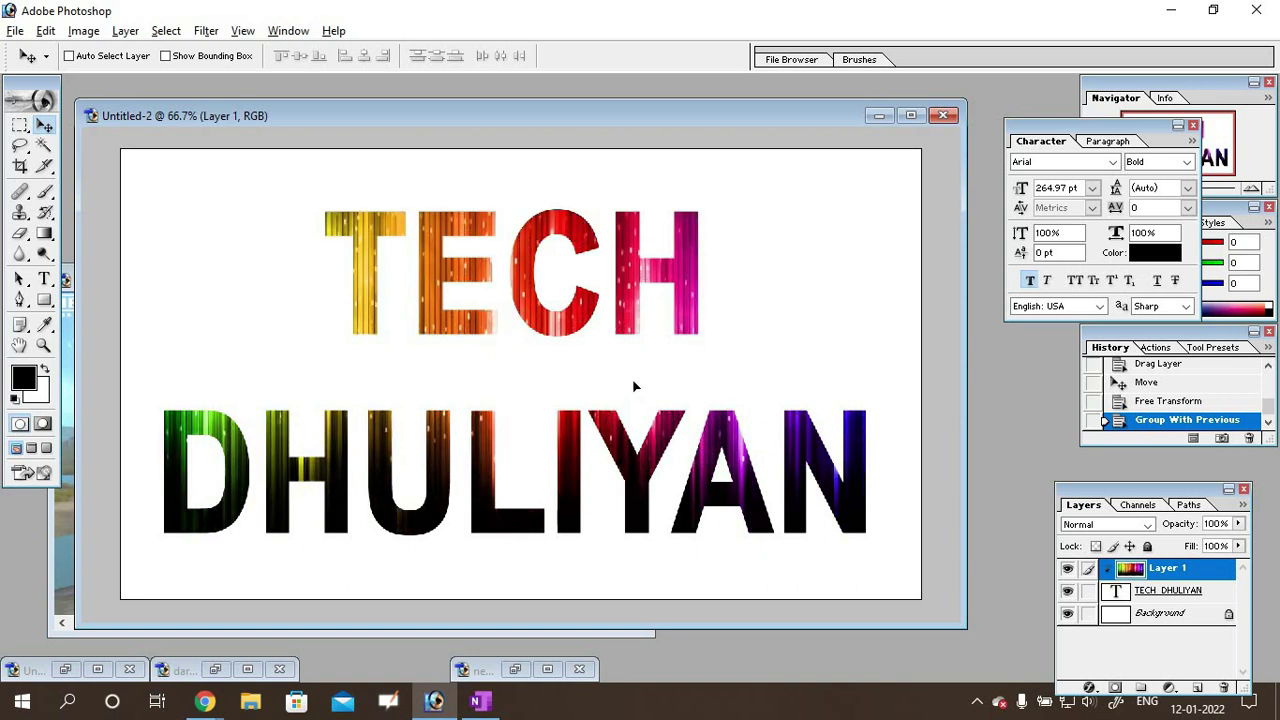
pyautogui.moveTo(637, 387); pyautogui.dragTo(637, 388)
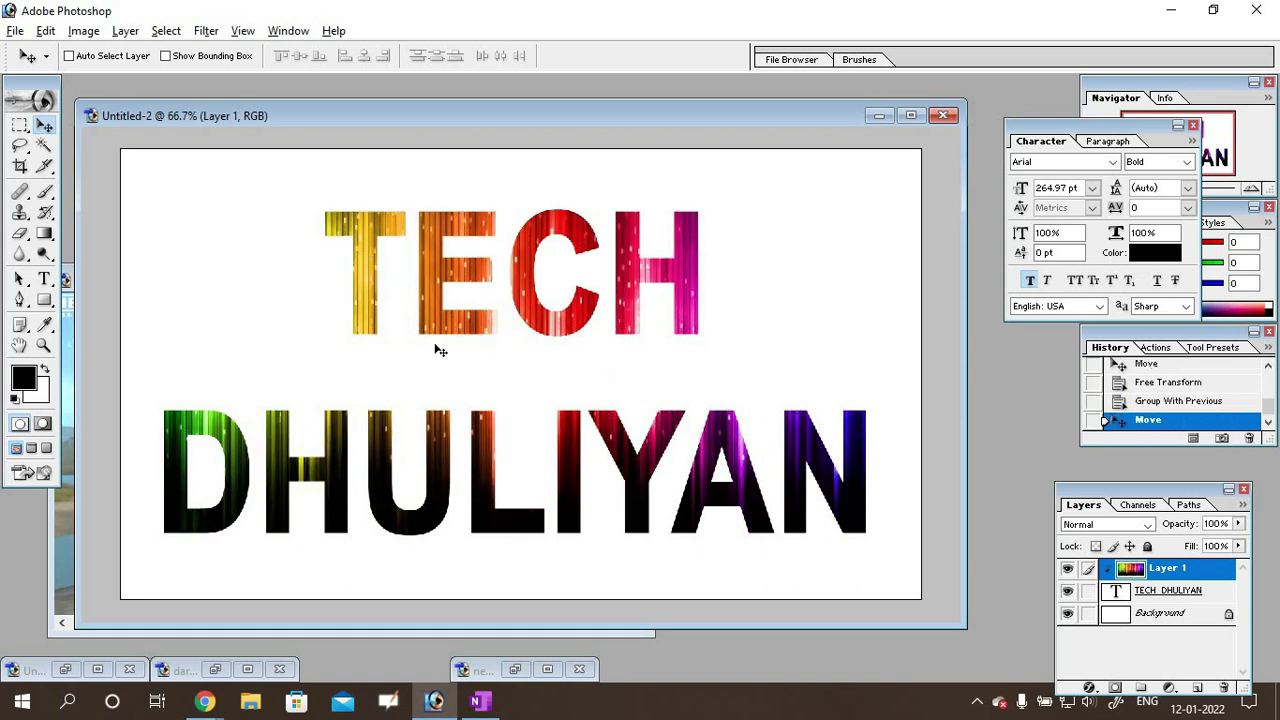
pyautogui.click(1188, 596)
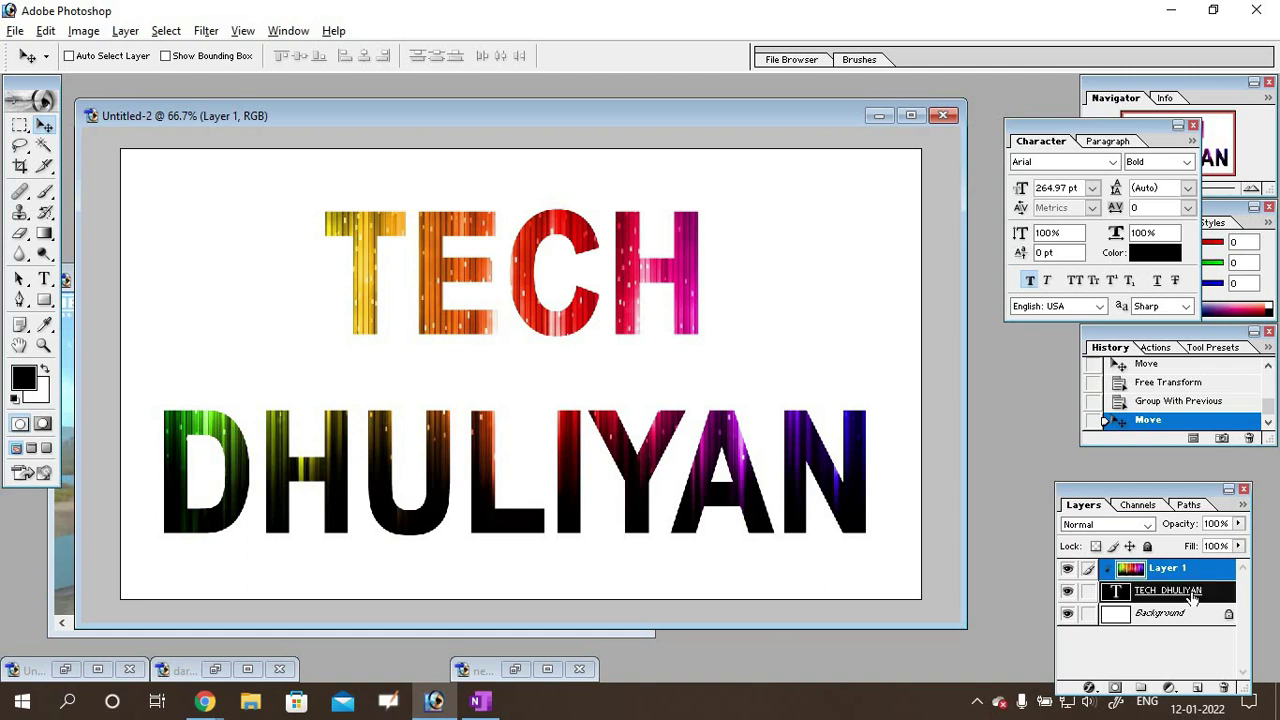
# Step: Add a white Stroke layer style to the TECH DHULIYAN text
pyautogui.click(1090, 688)
pyautogui.click(1121, 677)
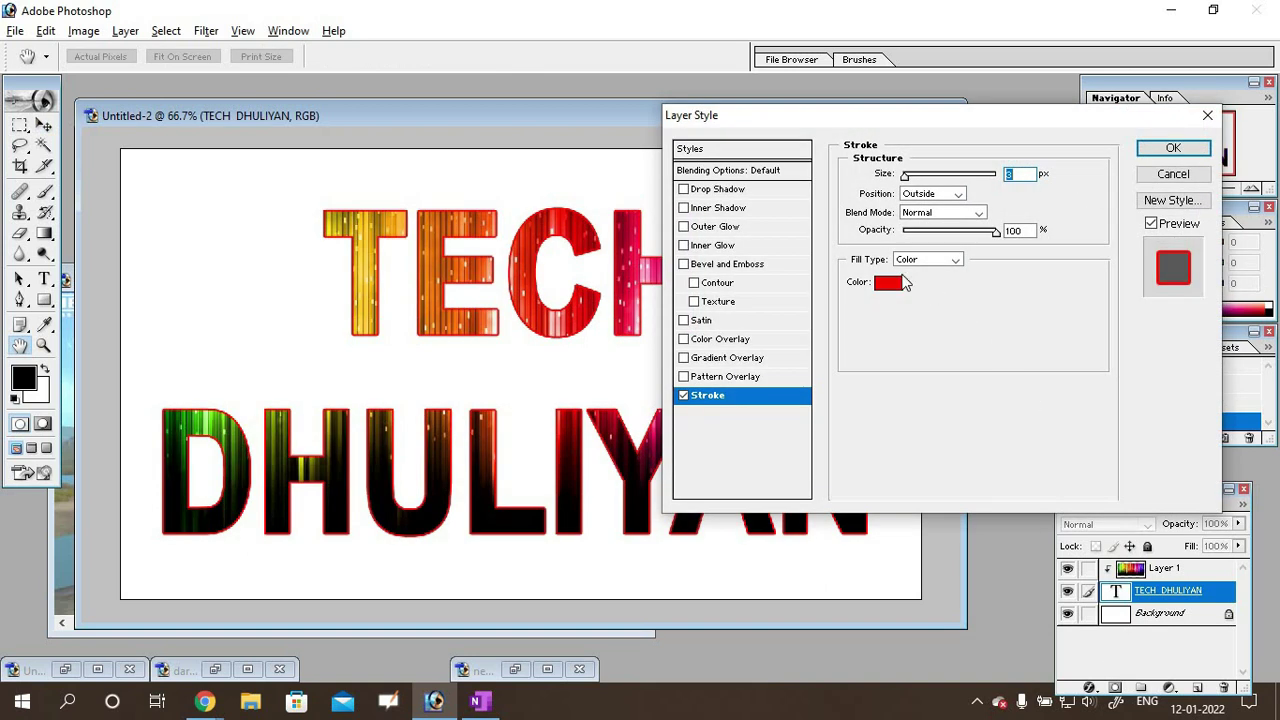
pyautogui.click(892, 283)
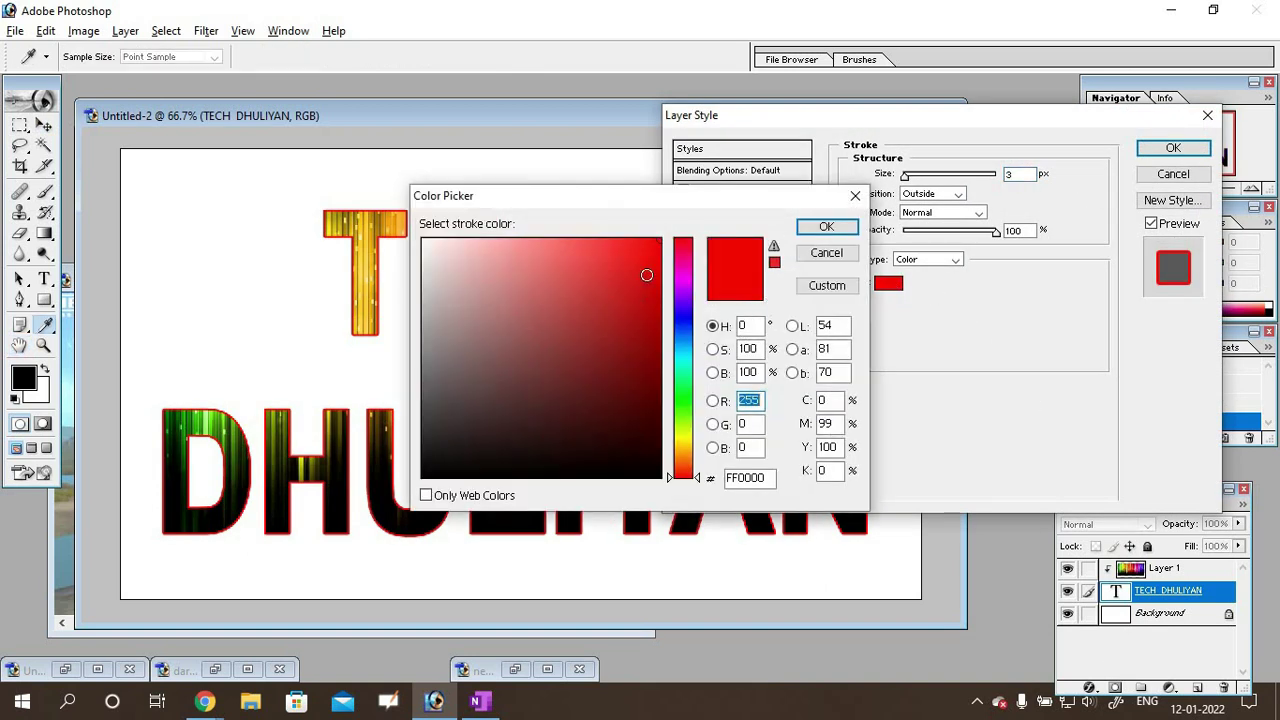
pyautogui.click(687, 311)
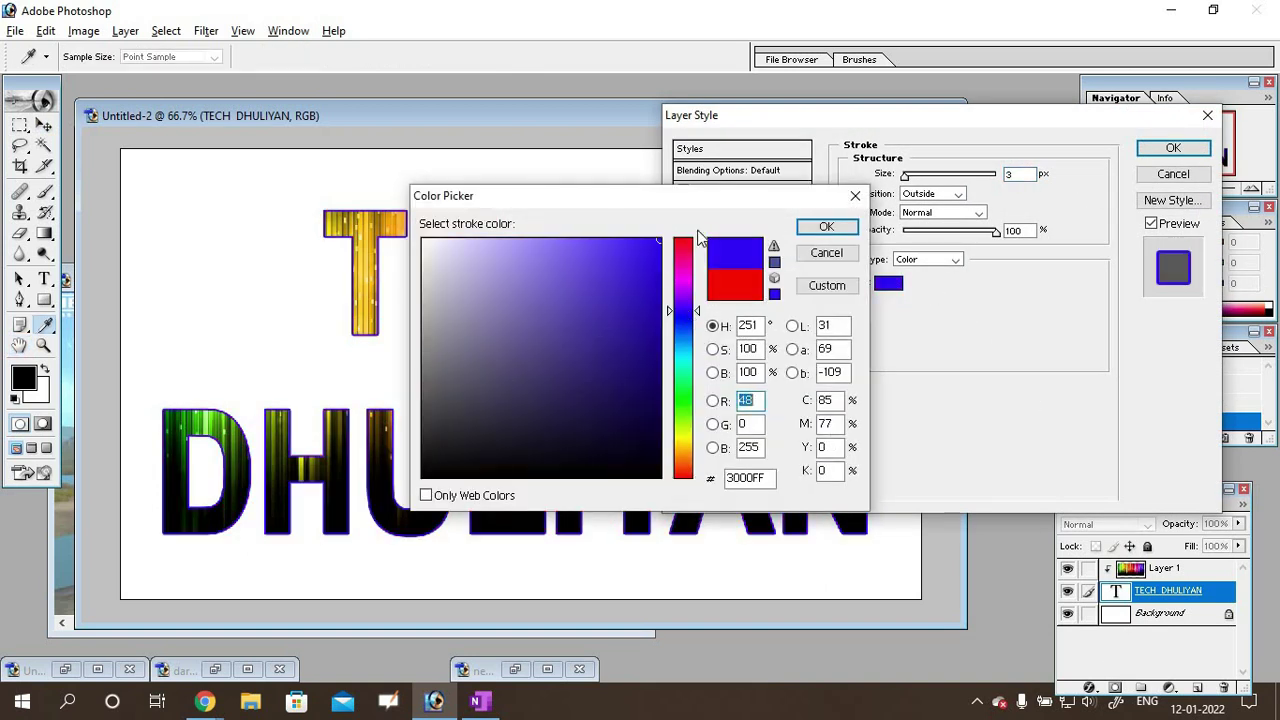
pyautogui.click(826, 226)
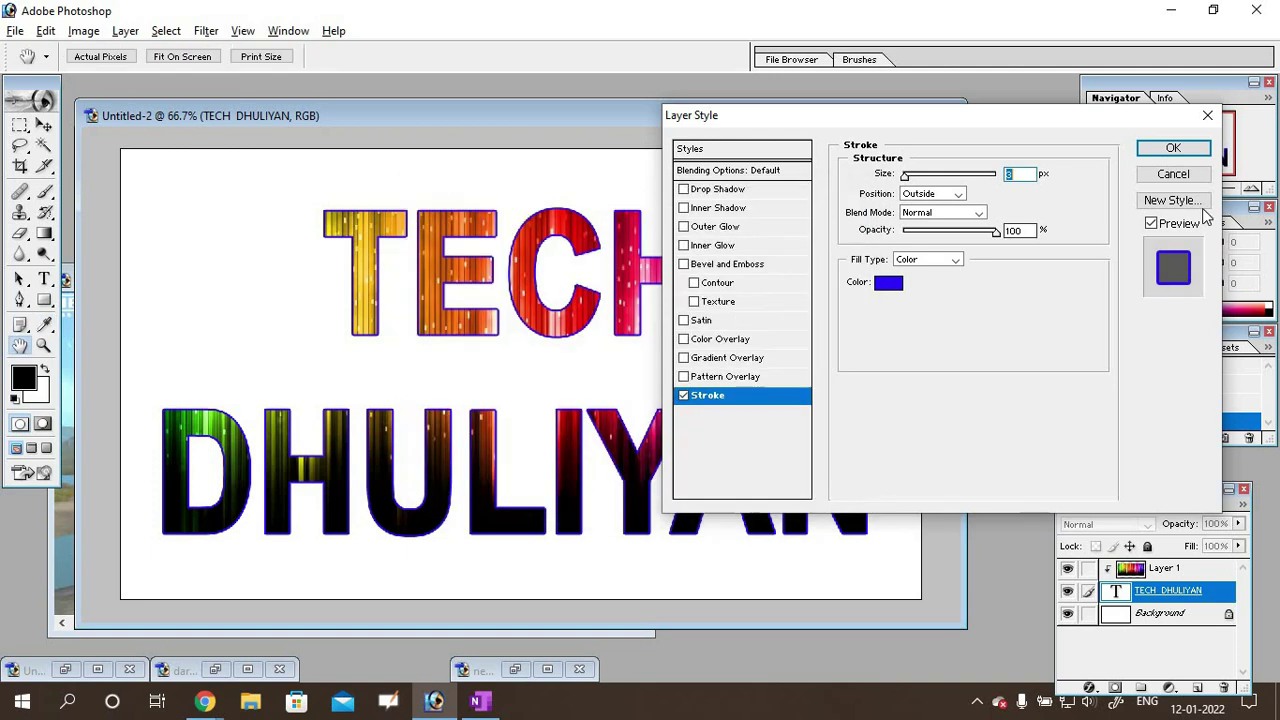
pyautogui.click(888, 283)
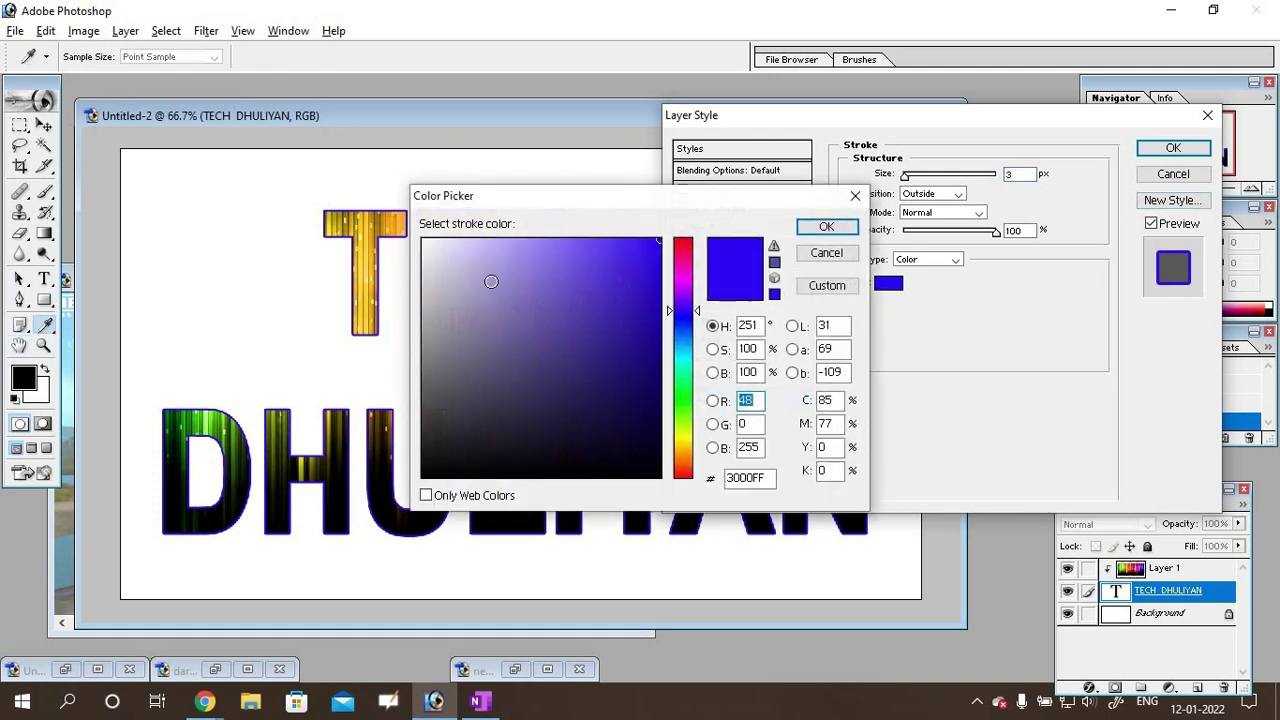
pyautogui.click(236, 172)
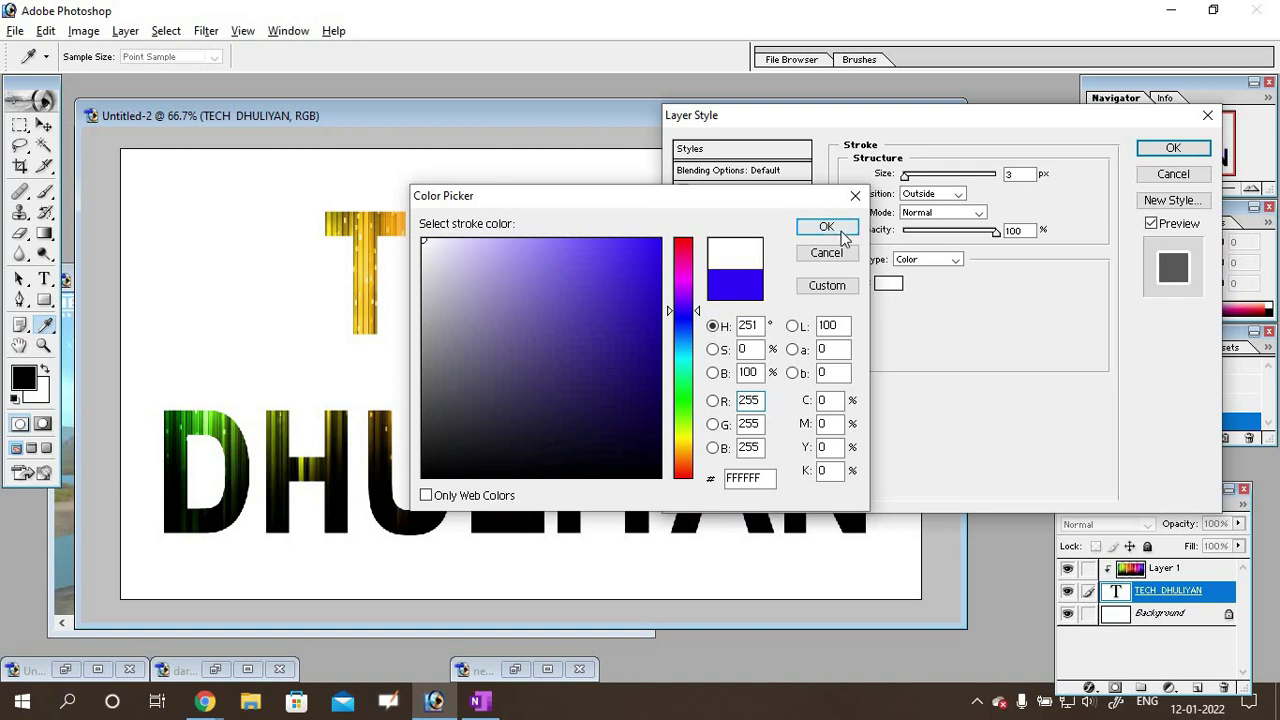
pyautogui.click(826, 226)
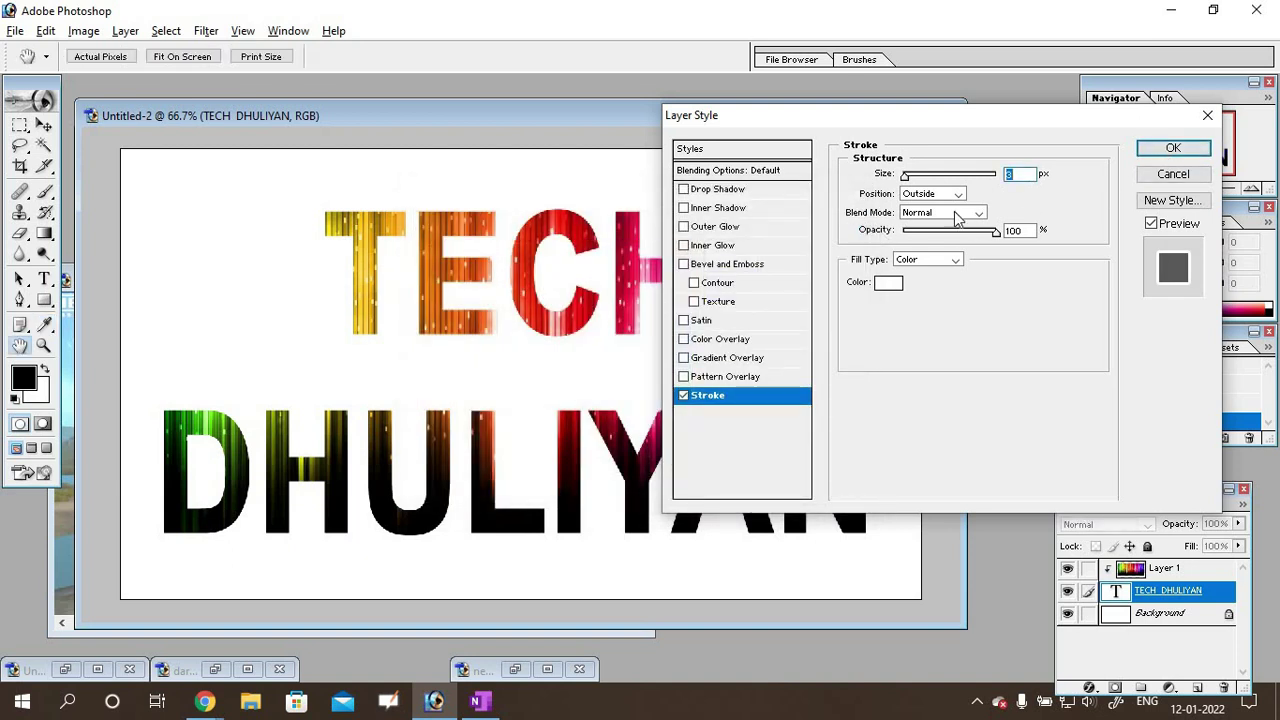
# Step: Add a drop shadow at 94% opacity and 21 px size, then apply the styles
pyautogui.click(722, 190)
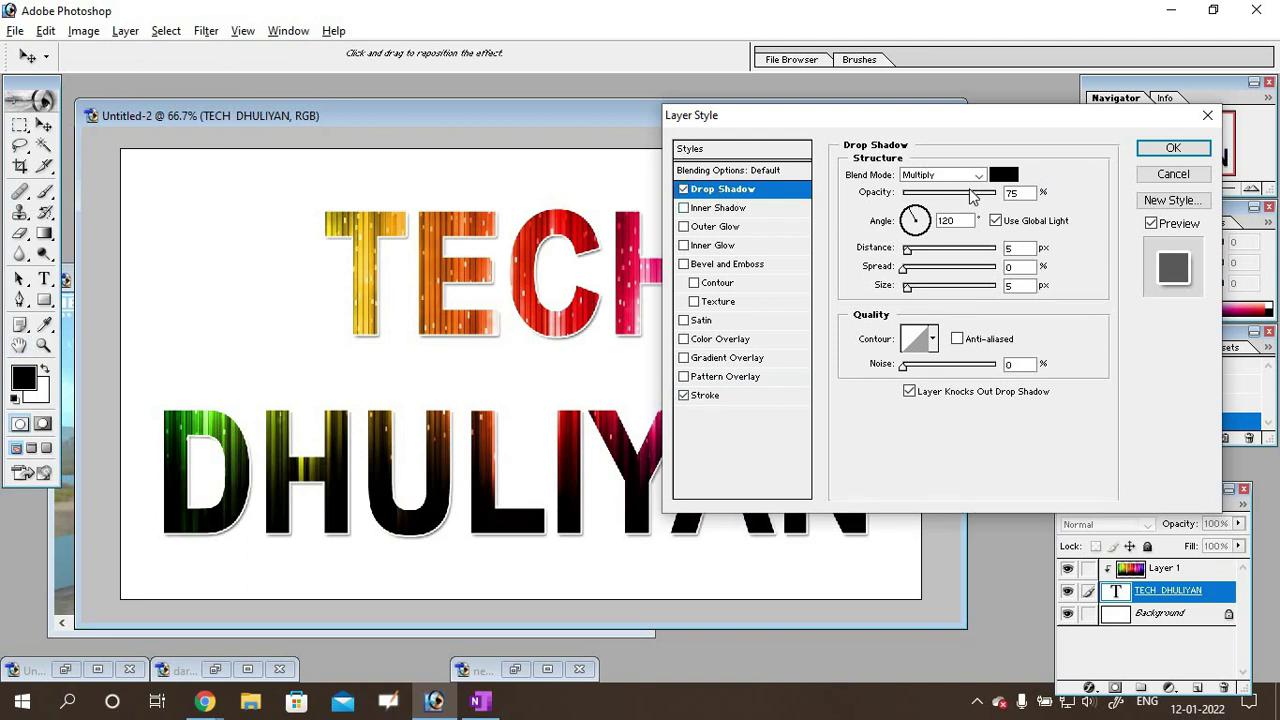
pyautogui.moveTo(976, 200); pyautogui.dragTo(992, 205)
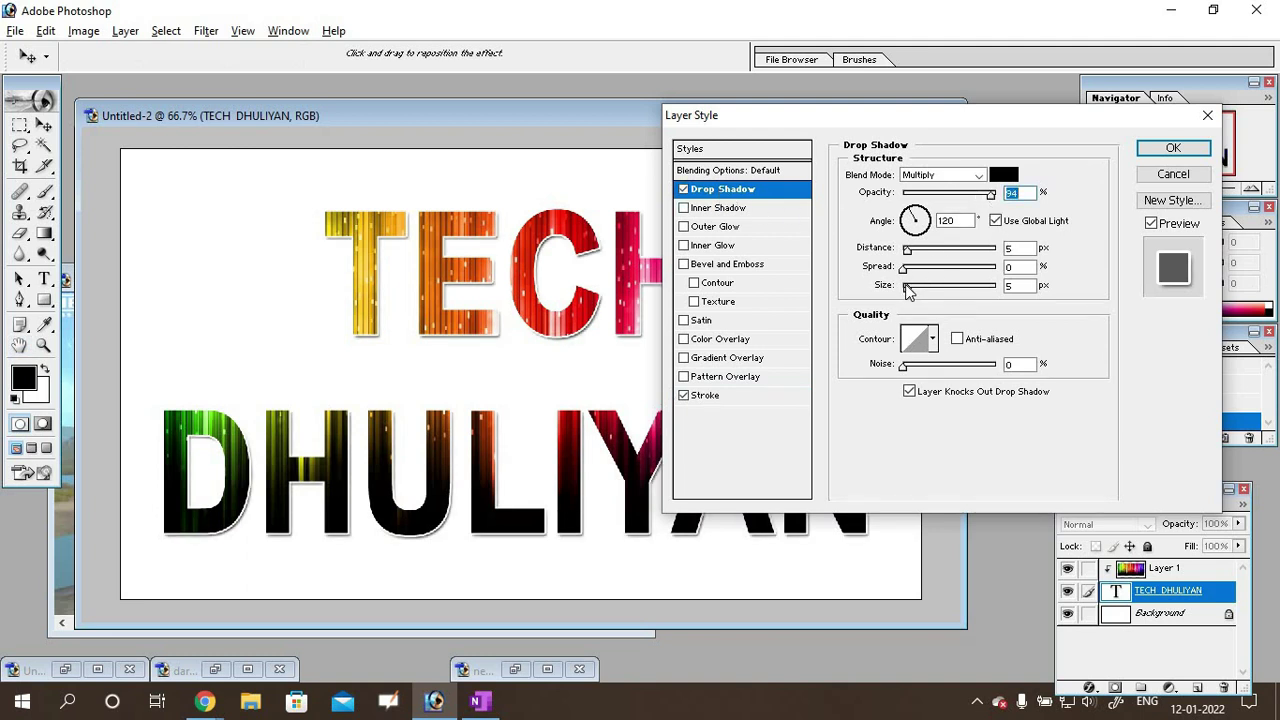
pyautogui.moveTo(907, 287); pyautogui.dragTo(914, 295)
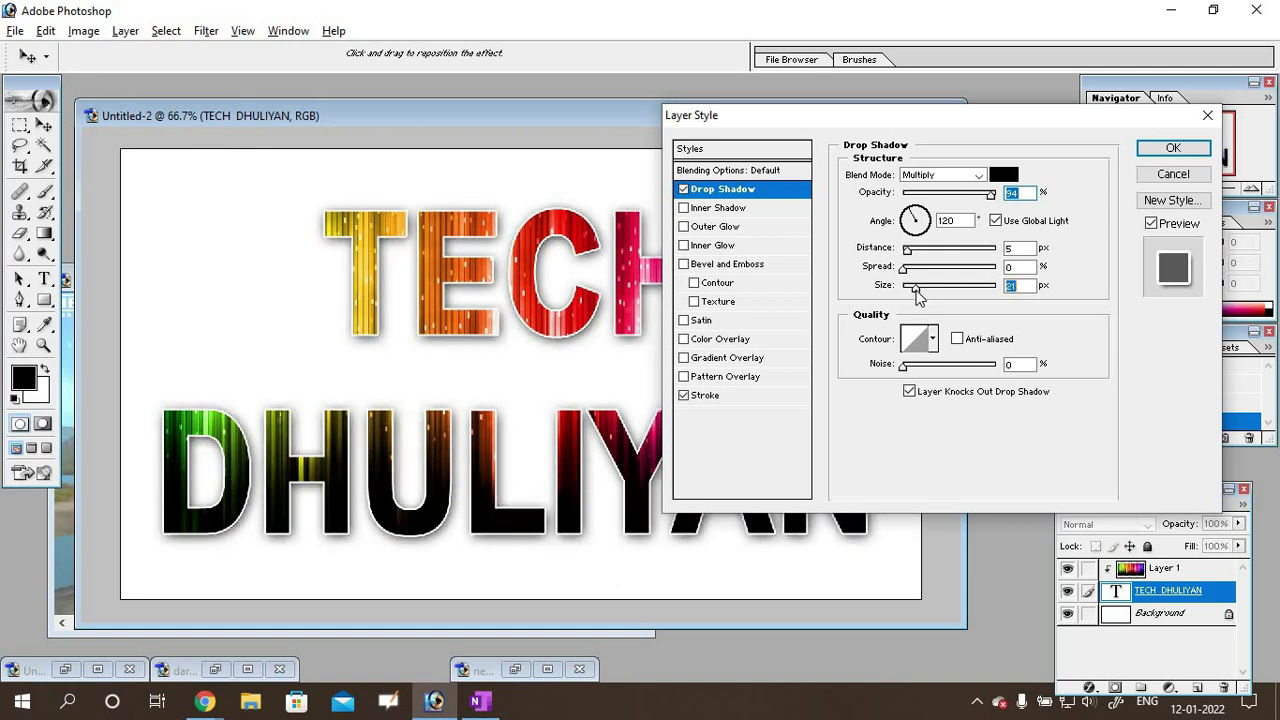
pyautogui.click(1165, 151)
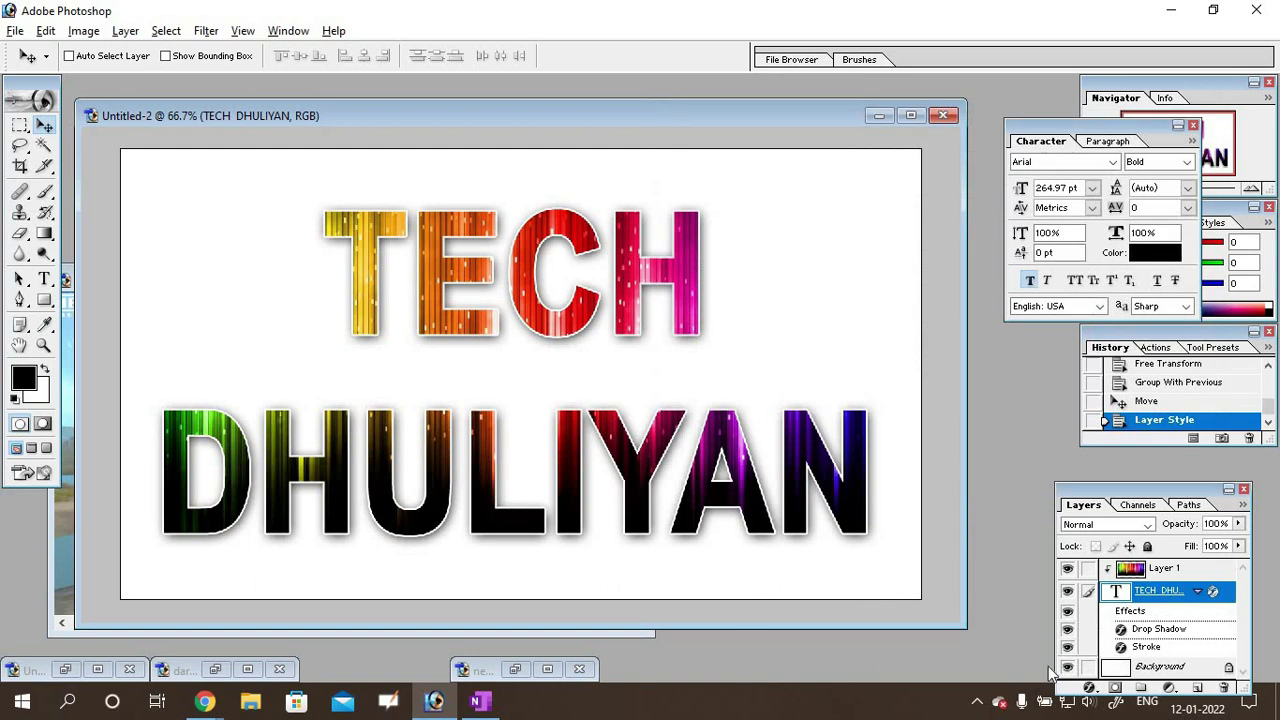
# Step: Open the game screenshot and drag it into Untitled-2 above the Background layer
pyautogui.click(1148, 665)
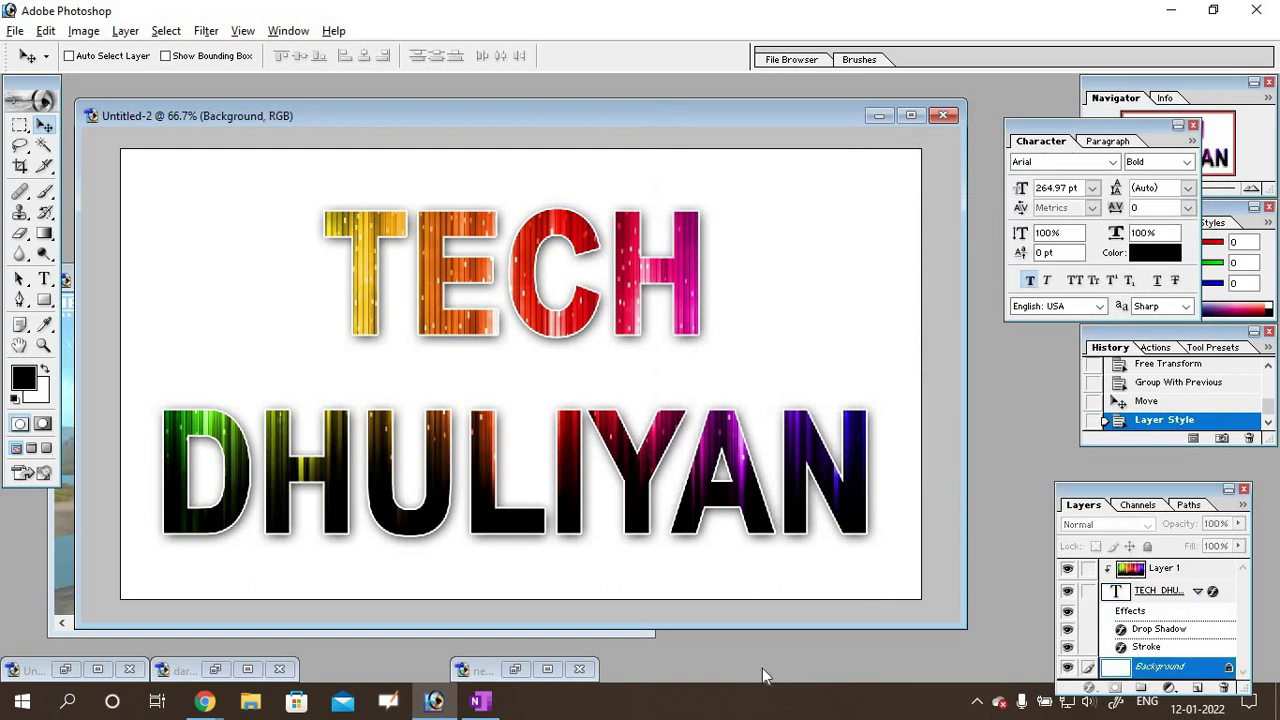
pyautogui.doubleClick(721, 651)
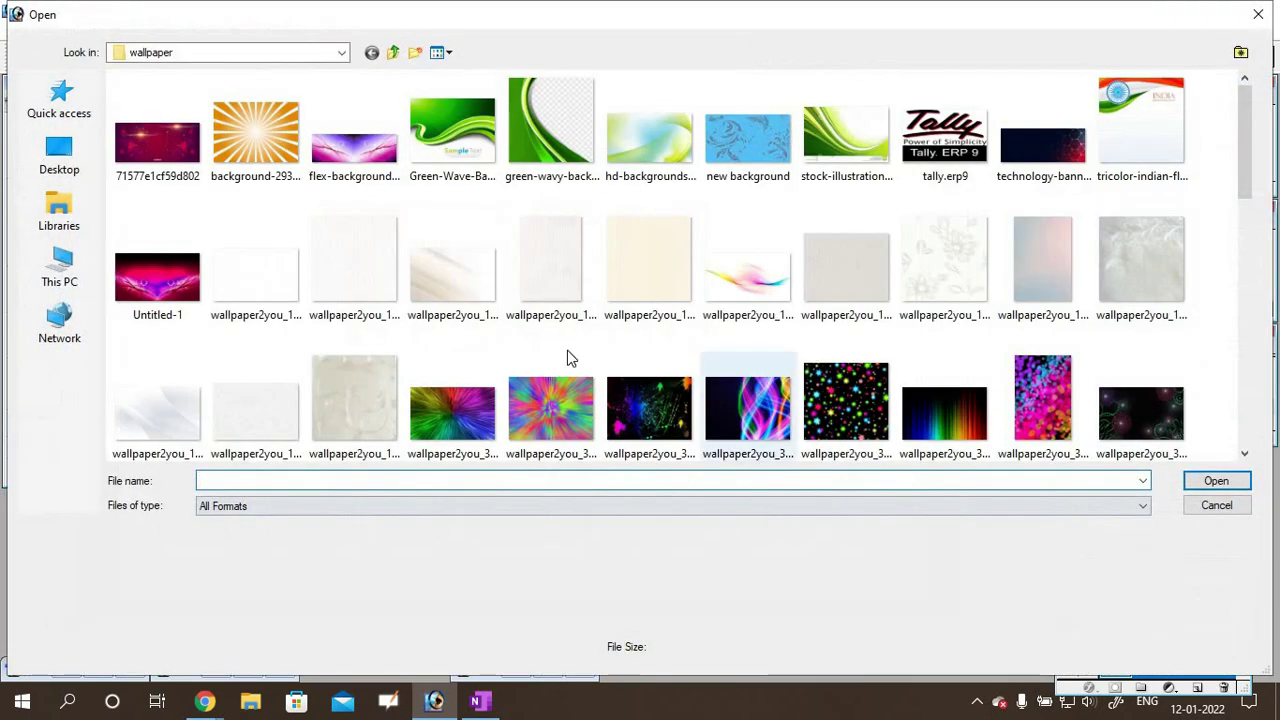
pyautogui.click(1218, 507)
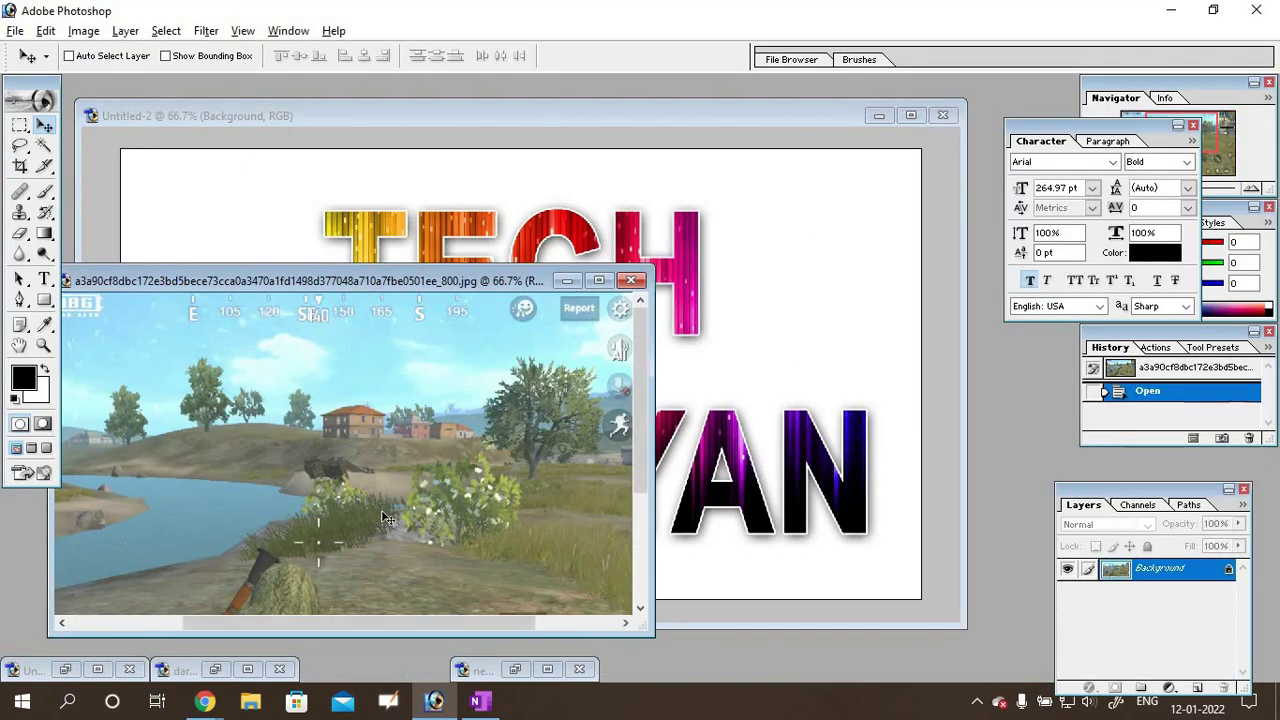
pyautogui.moveTo(770, 382); pyautogui.dragTo(785, 340)
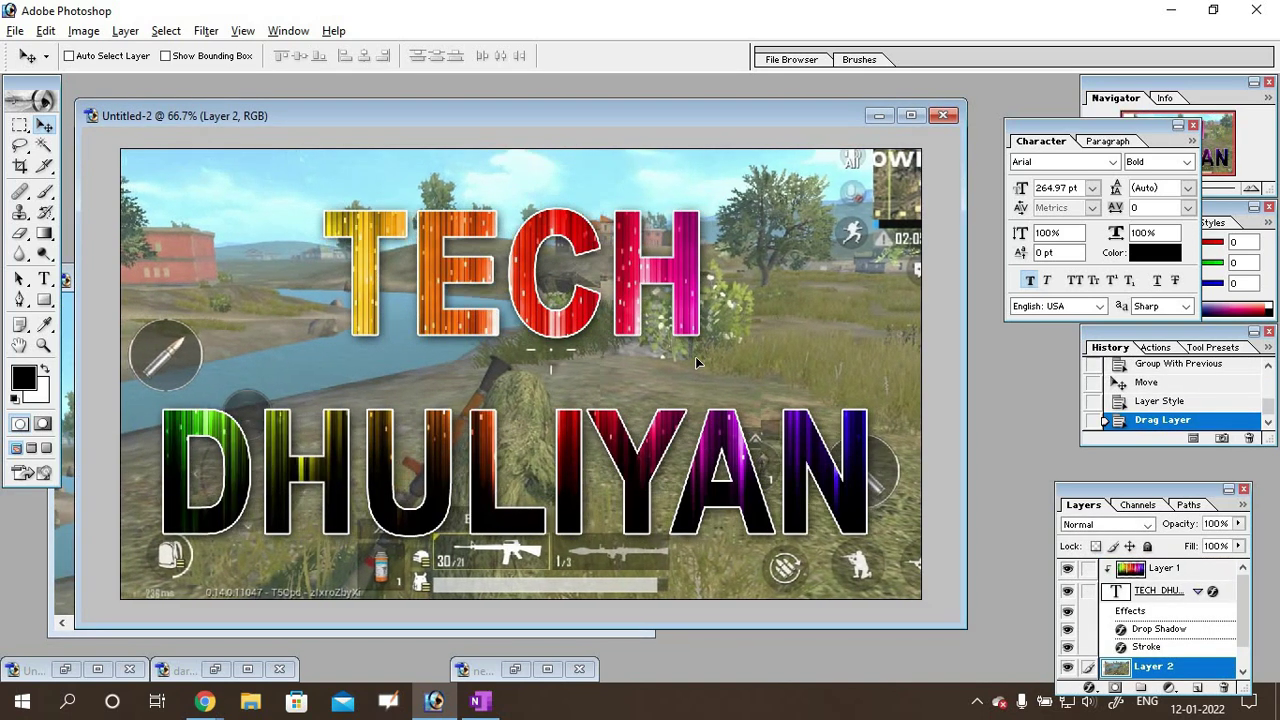
pyautogui.moveTo(700, 366); pyautogui.dragTo(702, 368)
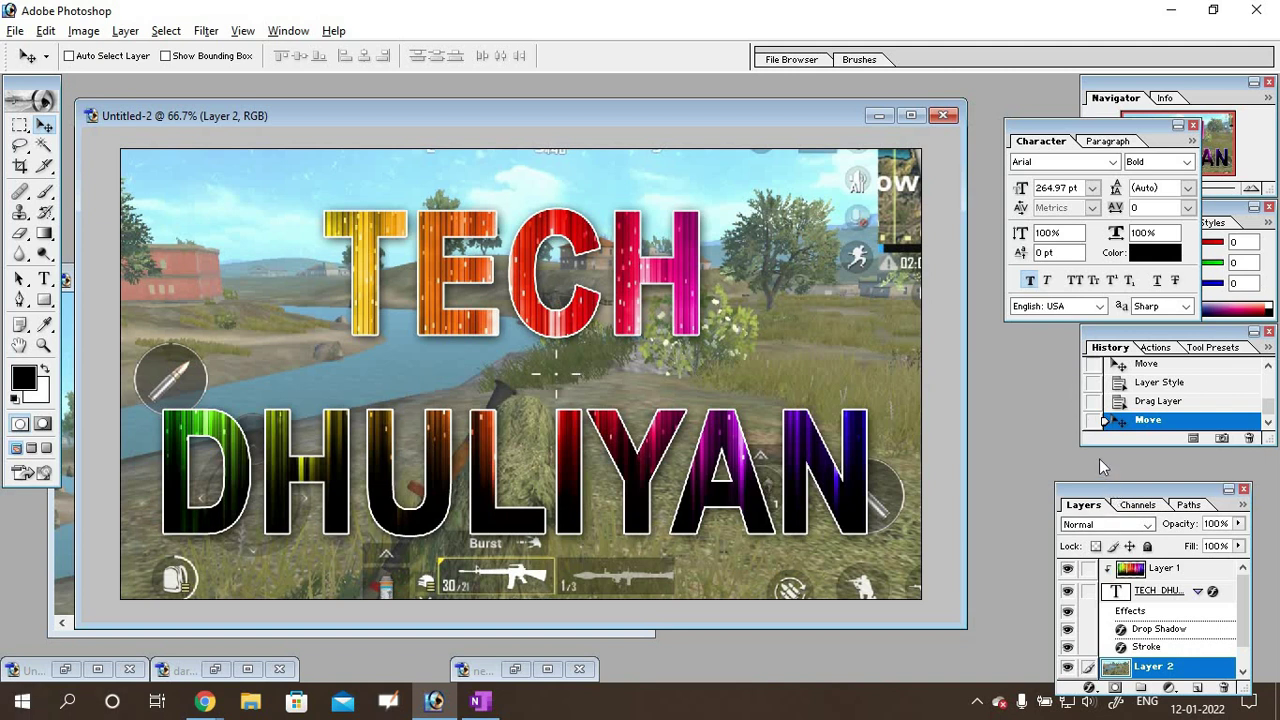
# Step: Reposition the screenshot behind the text and enlarge the Layers palette to show every layer
pyautogui.moveTo(1085, 490); pyautogui.dragTo(1072, 457)
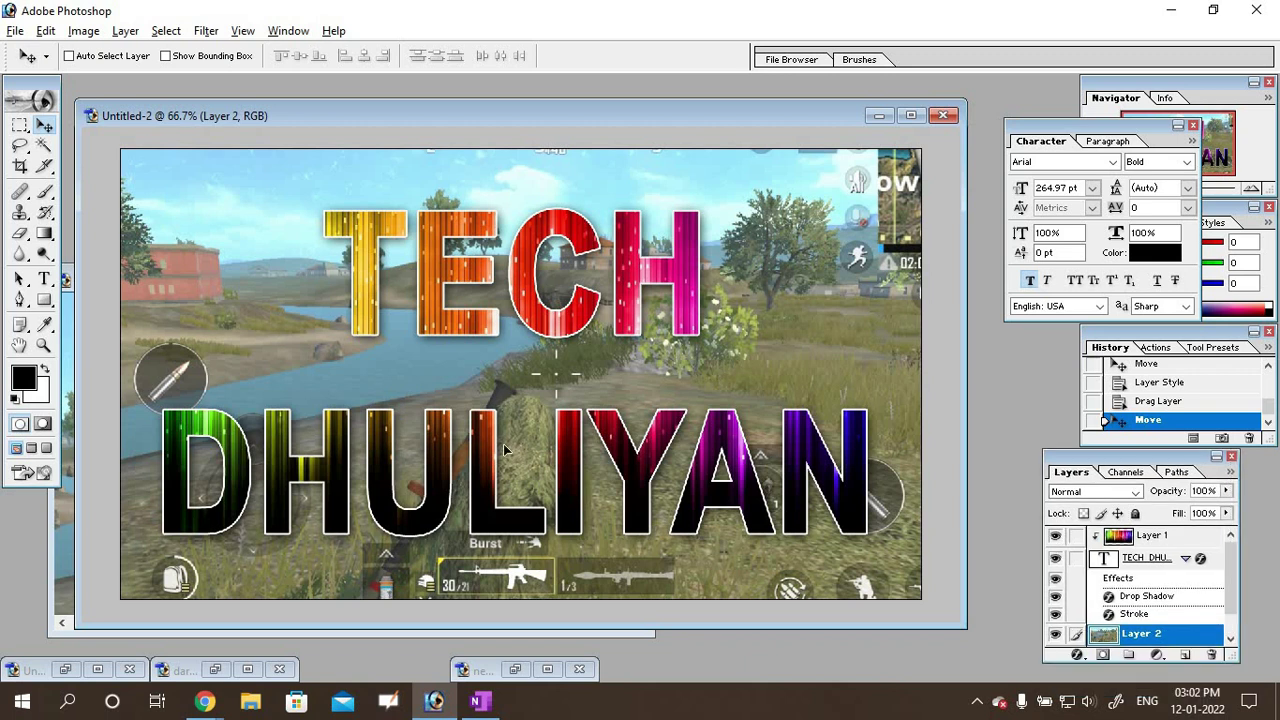
pyautogui.moveTo(505, 450)
pyautogui.mouseDown()
pyautogui.moveTo(430, 523)
pyautogui.moveTo(636, 375)
pyautogui.mouseUp()
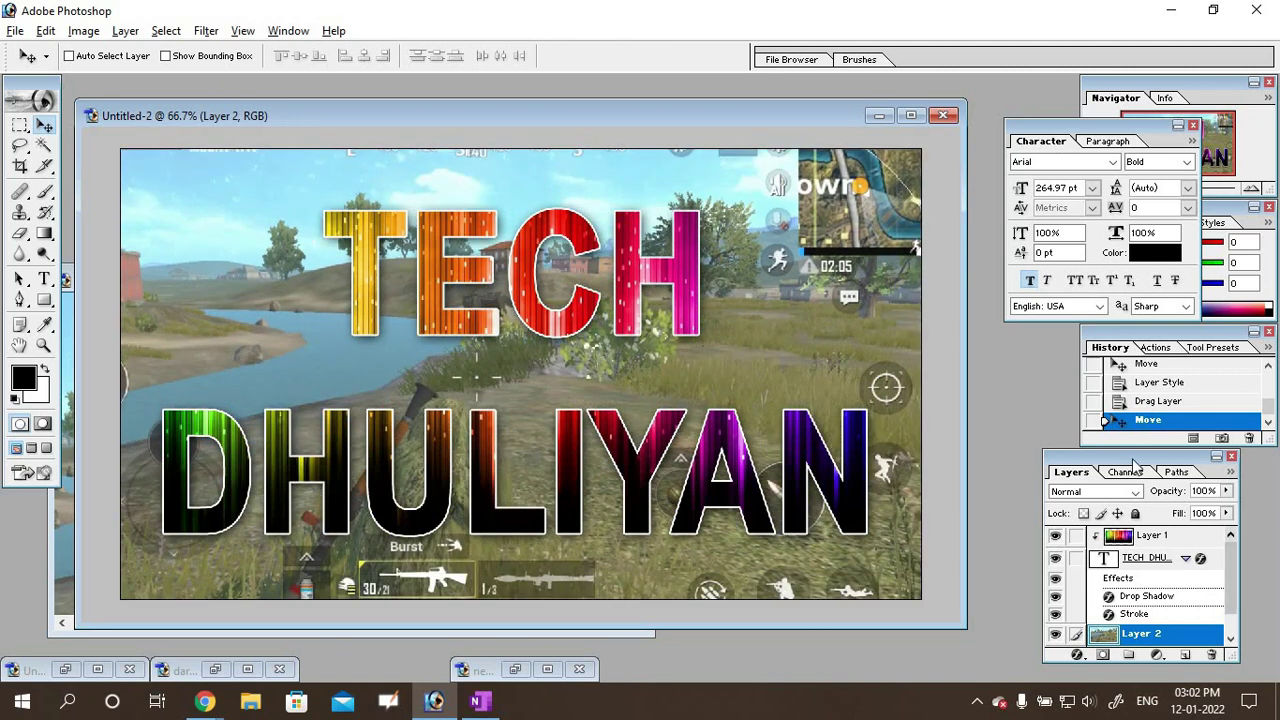
pyautogui.moveTo(1110, 456); pyautogui.dragTo(1060, 414)
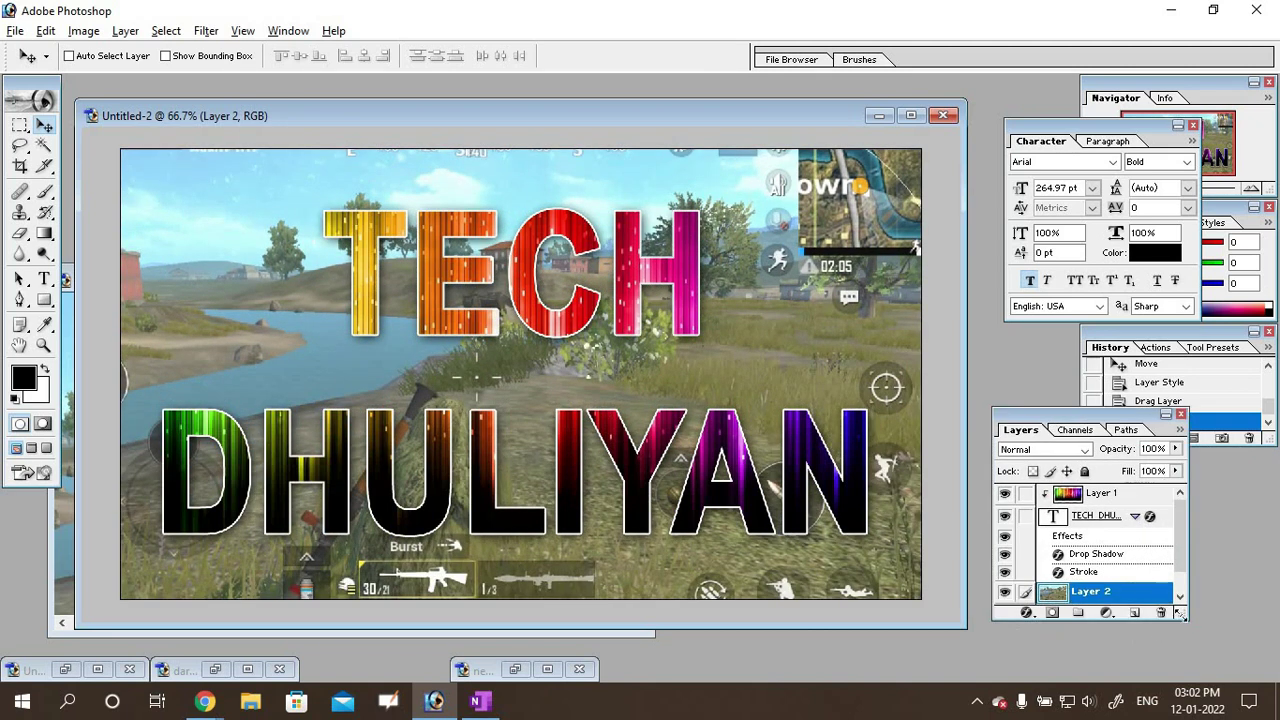
pyautogui.moveTo(1186, 626); pyautogui.dragTo(1203, 664)
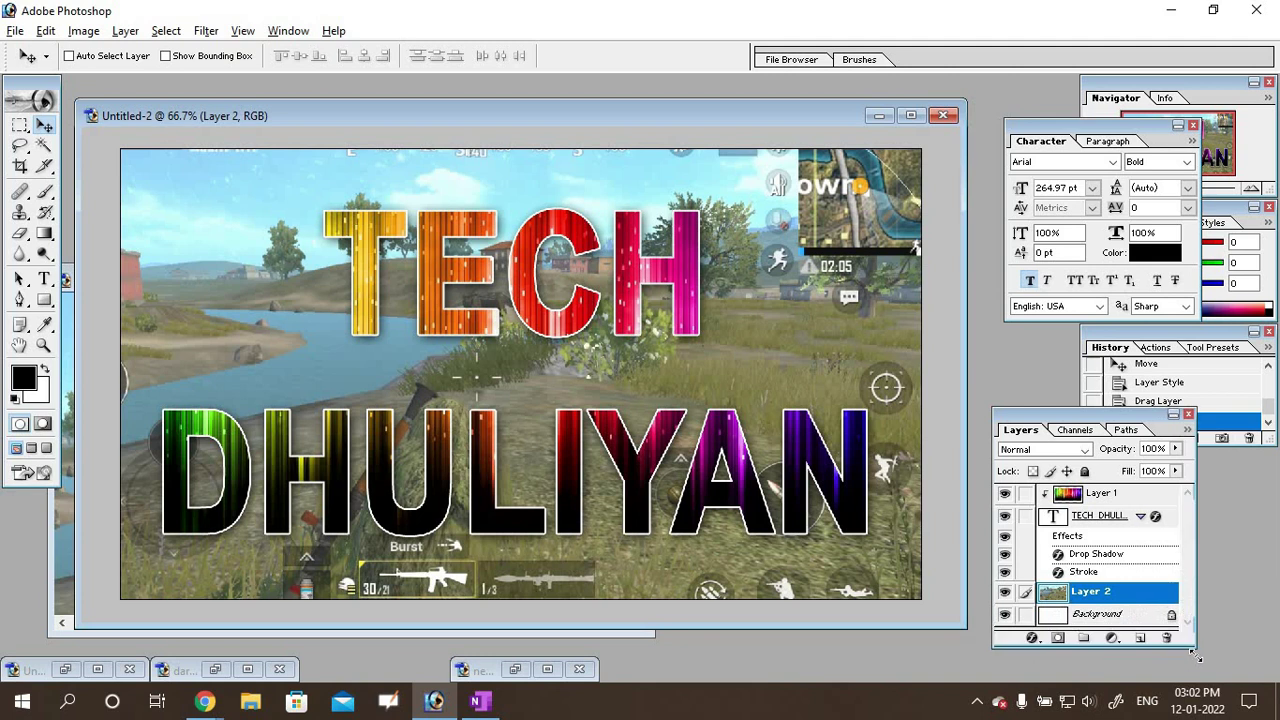
pyautogui.click(1093, 617)
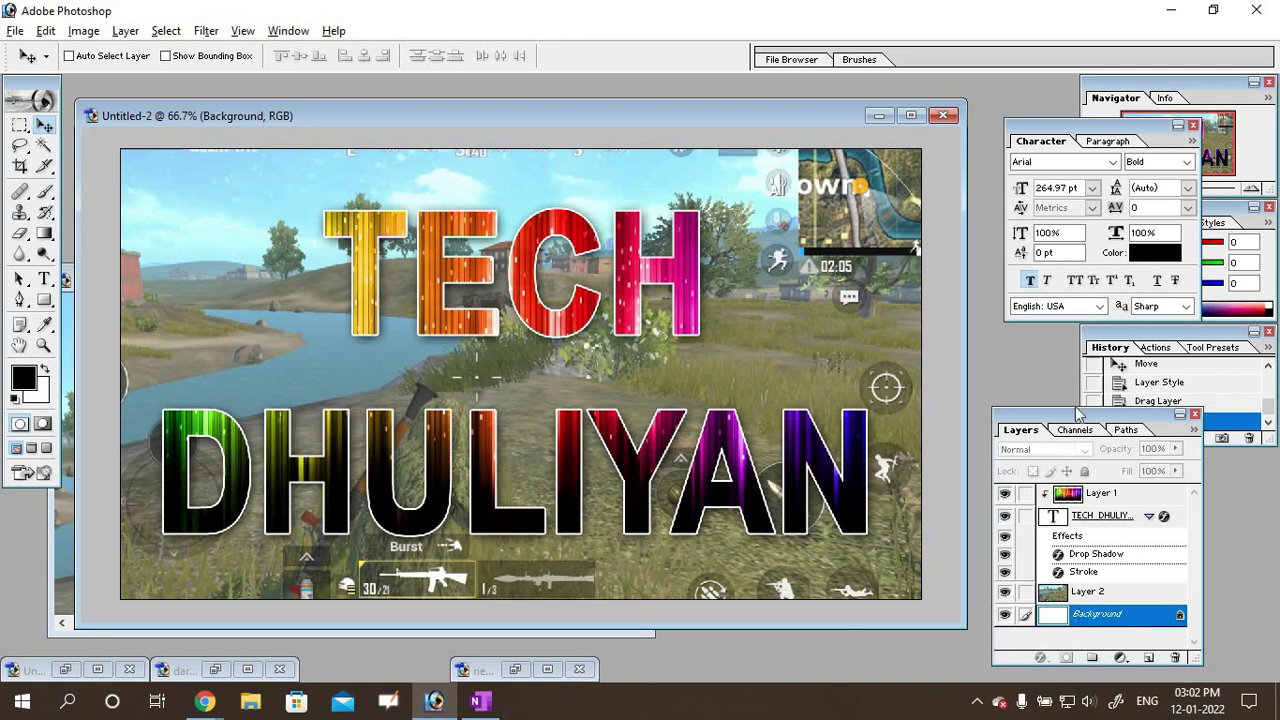
pyautogui.moveTo(1066, 418); pyautogui.dragTo(1107, 438)
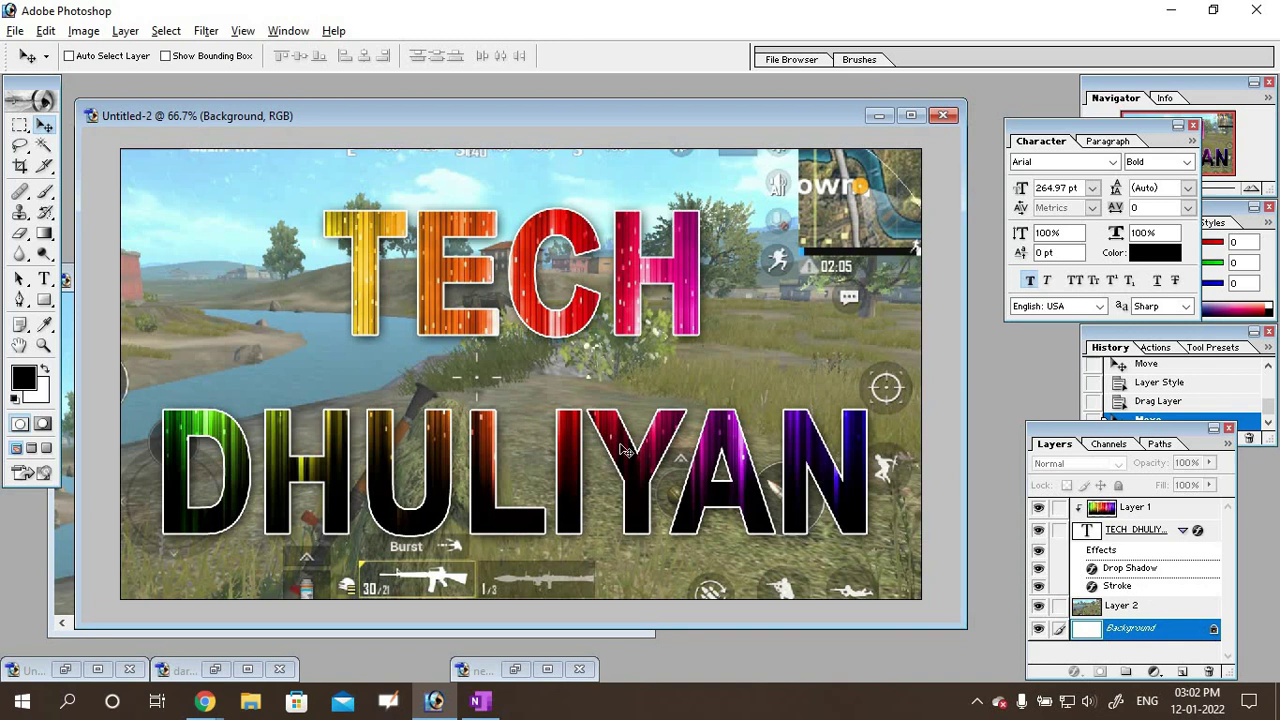
pyautogui.click(1038, 606)
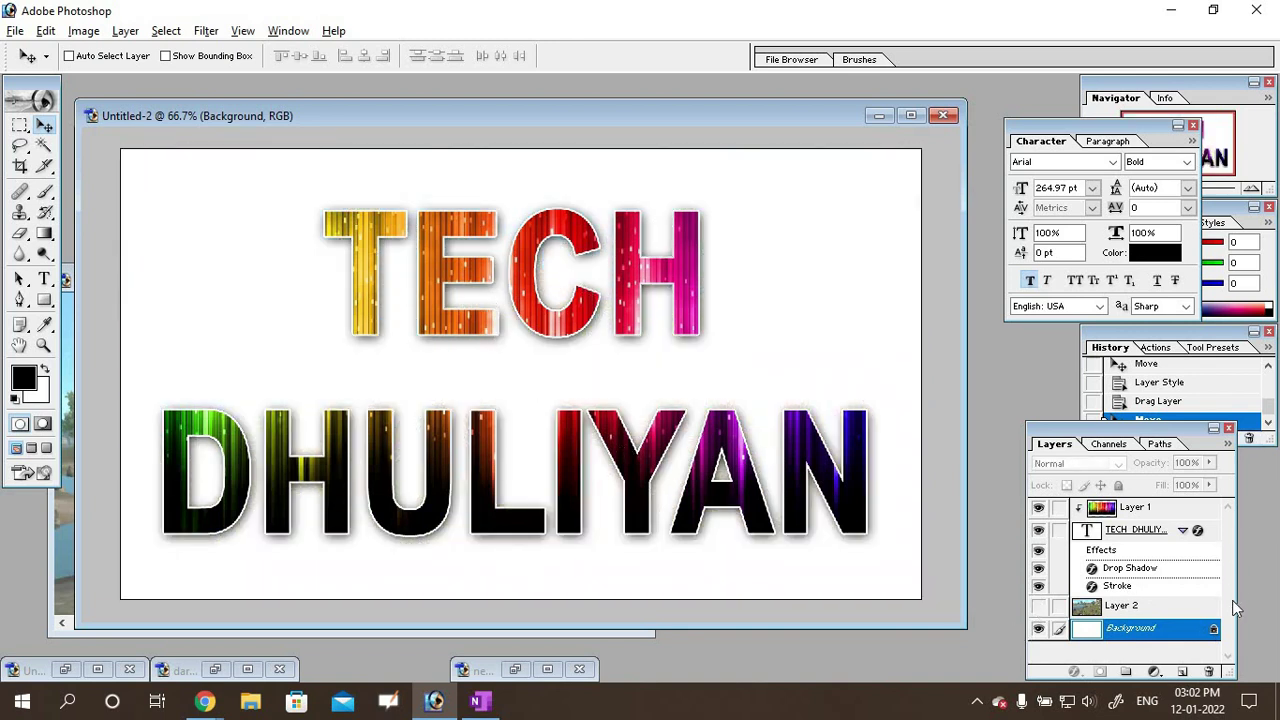
pyautogui.click(1118, 535)
pyautogui.click(1147, 512)
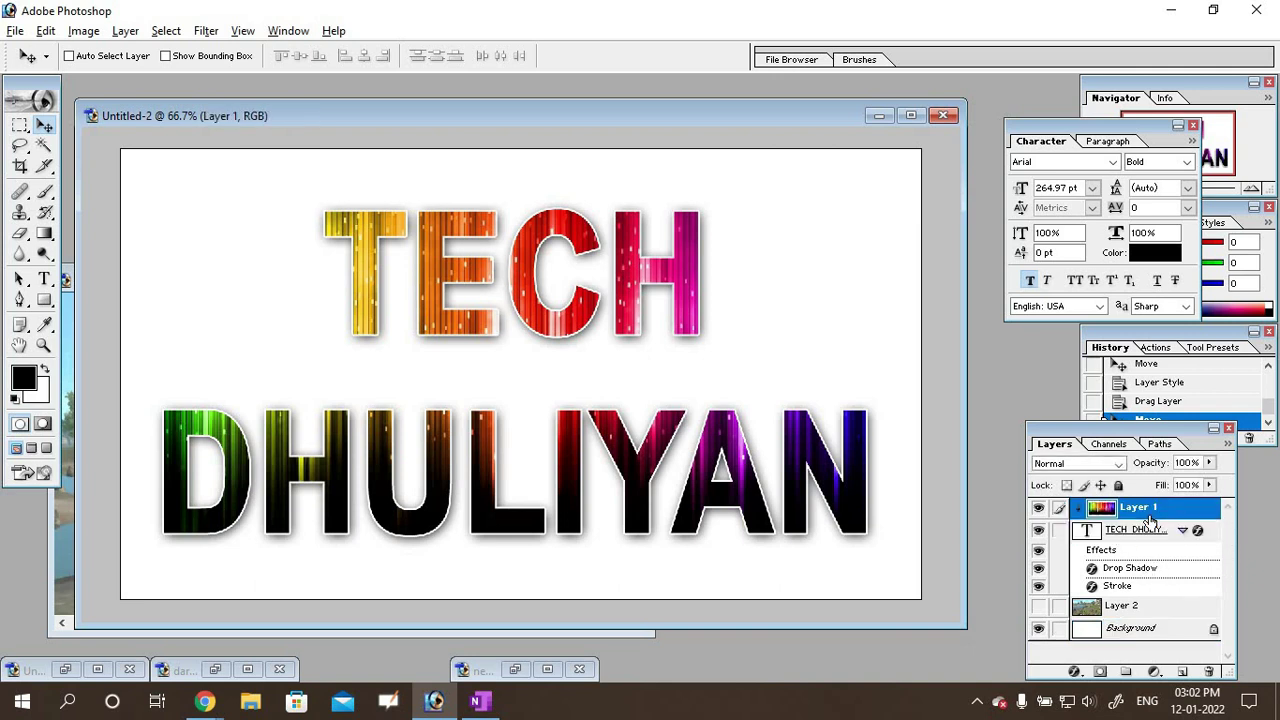
pyautogui.click(1141, 533)
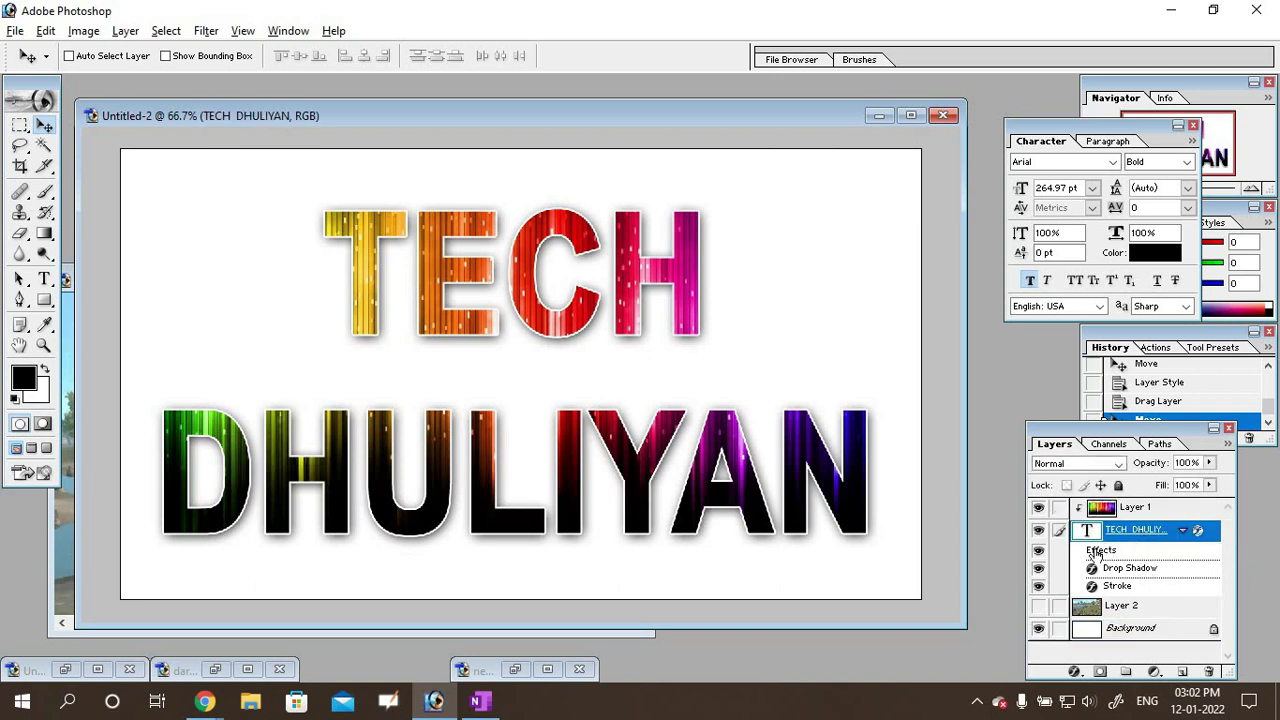
pyautogui.click(1140, 628)
pyautogui.click(1059, 607)
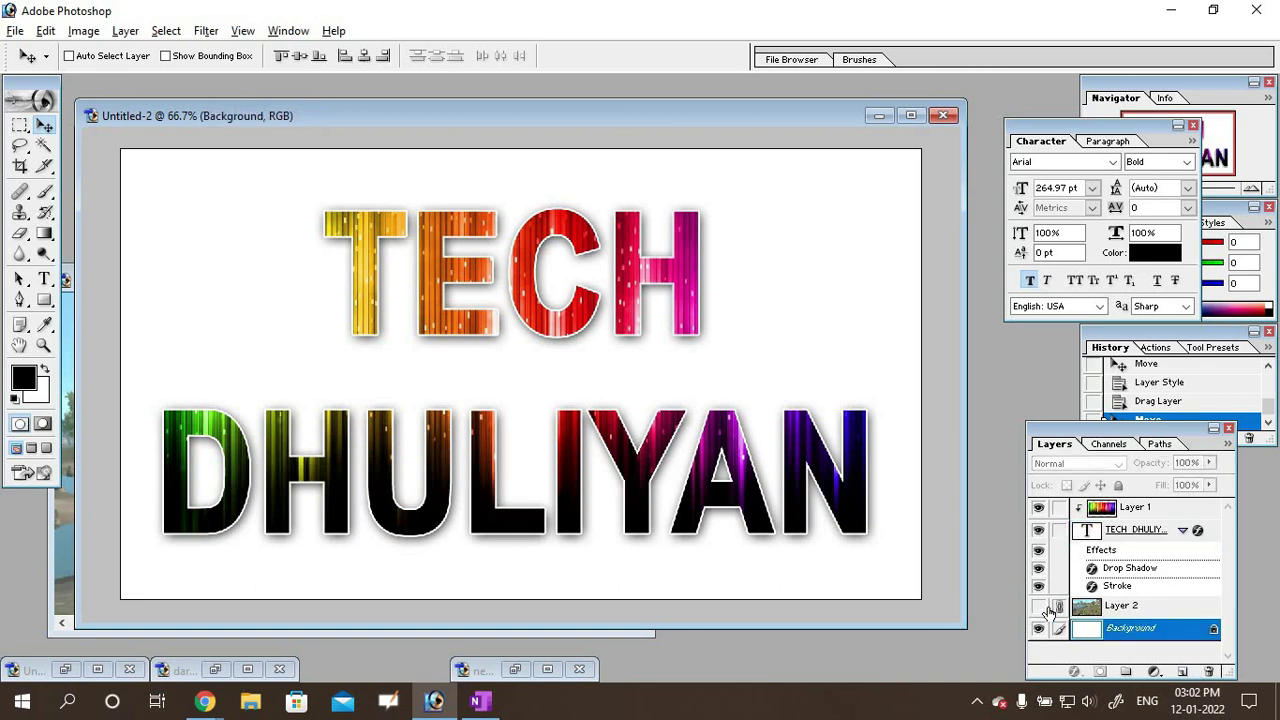
pyautogui.click(1059, 607)
pyautogui.click(1039, 607)
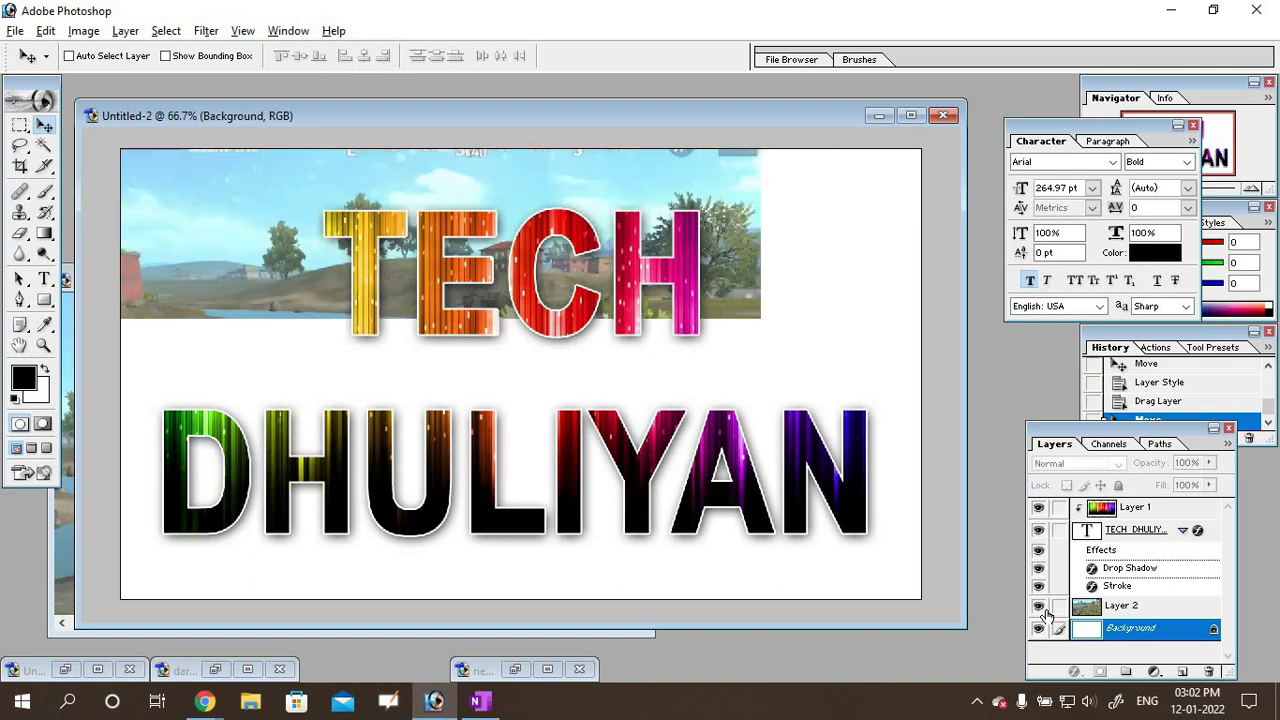
pyautogui.click(1039, 607)
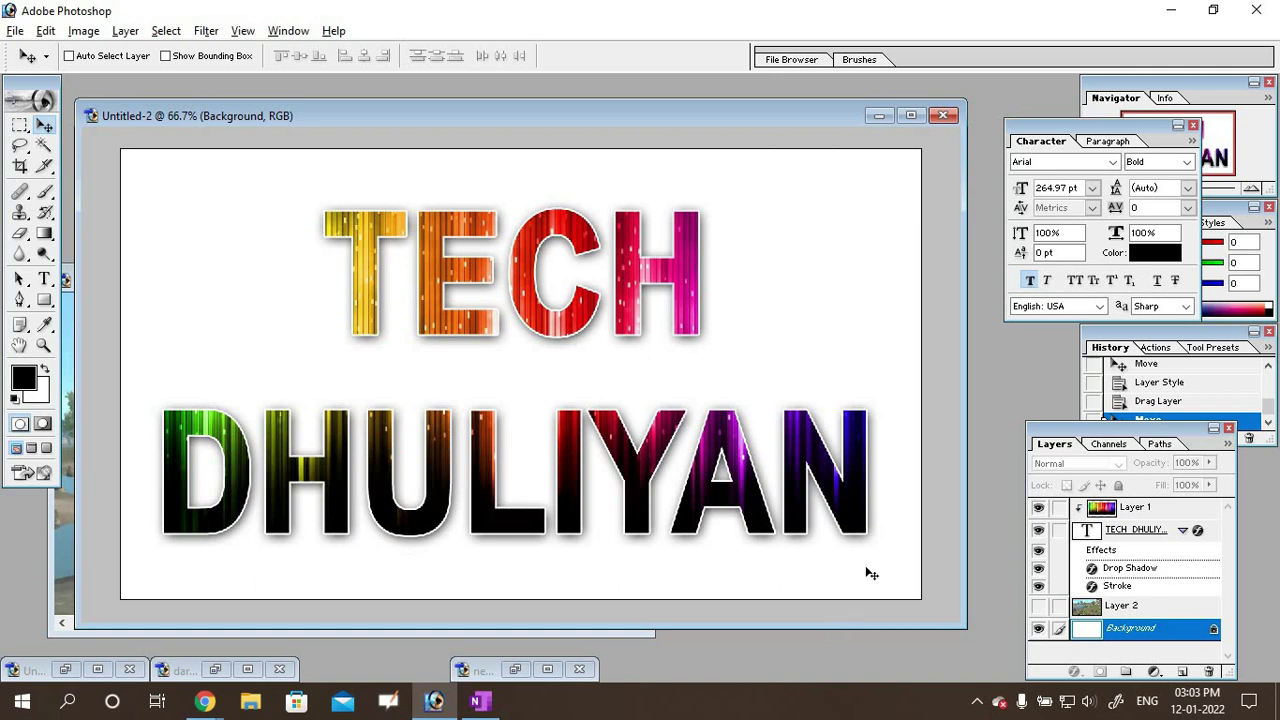
# Step: Select the TECH DHULIYAN type layer in the Layers palette
pyautogui.click(1150, 532)
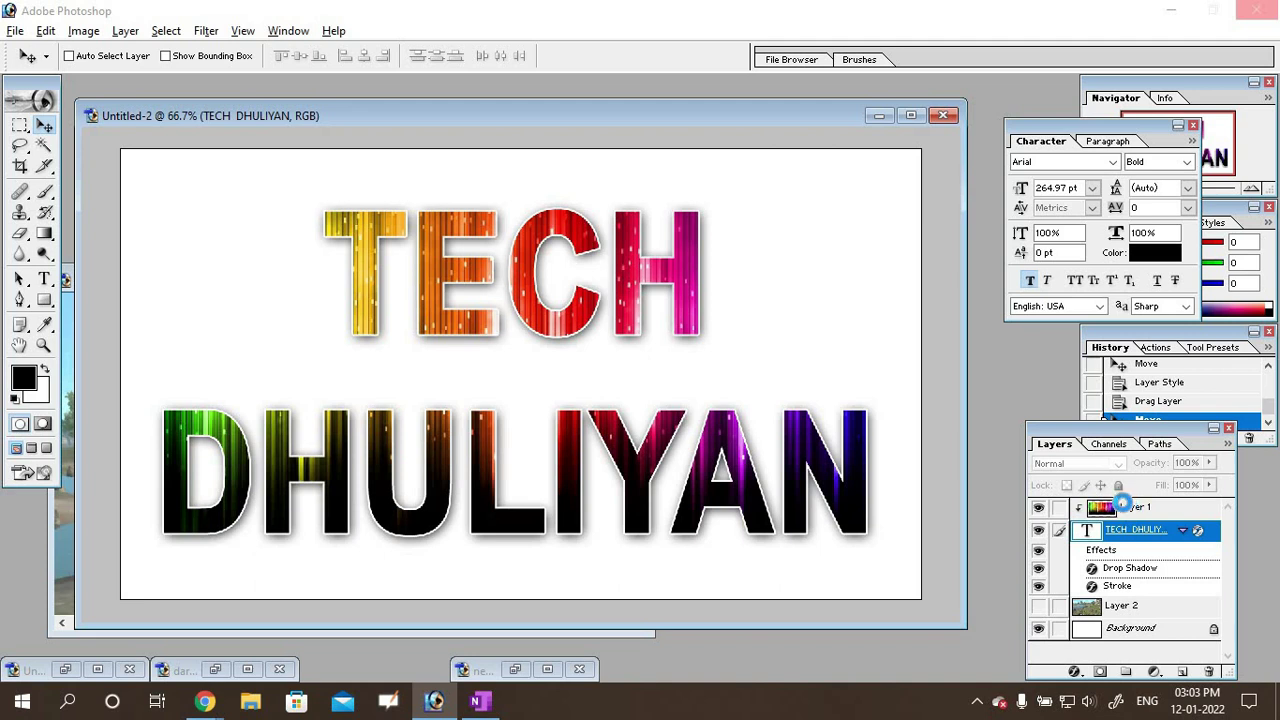
# Step: Drag the TECH DHULIYAN text upward beneath the clipped rainbow gradient
pyautogui.click(435, 705)
pyautogui.click(435, 705)
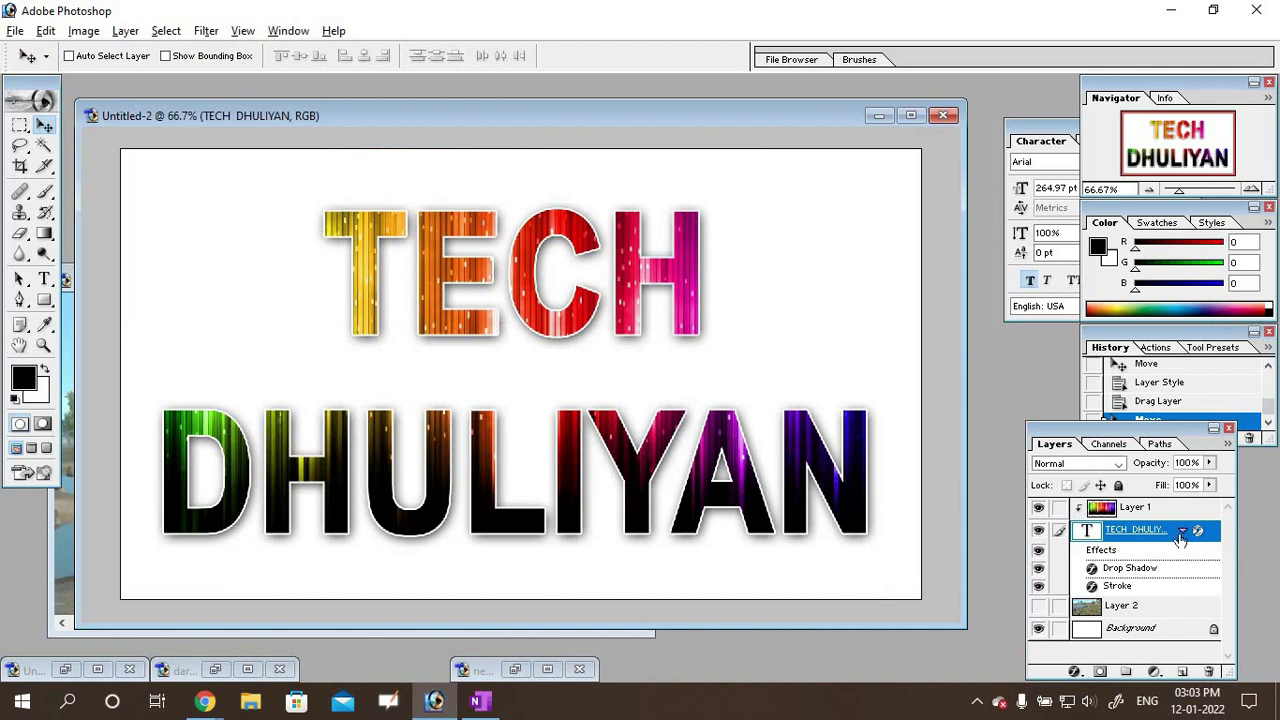
pyautogui.moveTo(565, 437)
pyautogui.mouseDown()
pyautogui.moveTo(522, 388)
pyautogui.moveTo(565, 490)
pyautogui.moveTo(565, 443)
pyautogui.mouseUp()
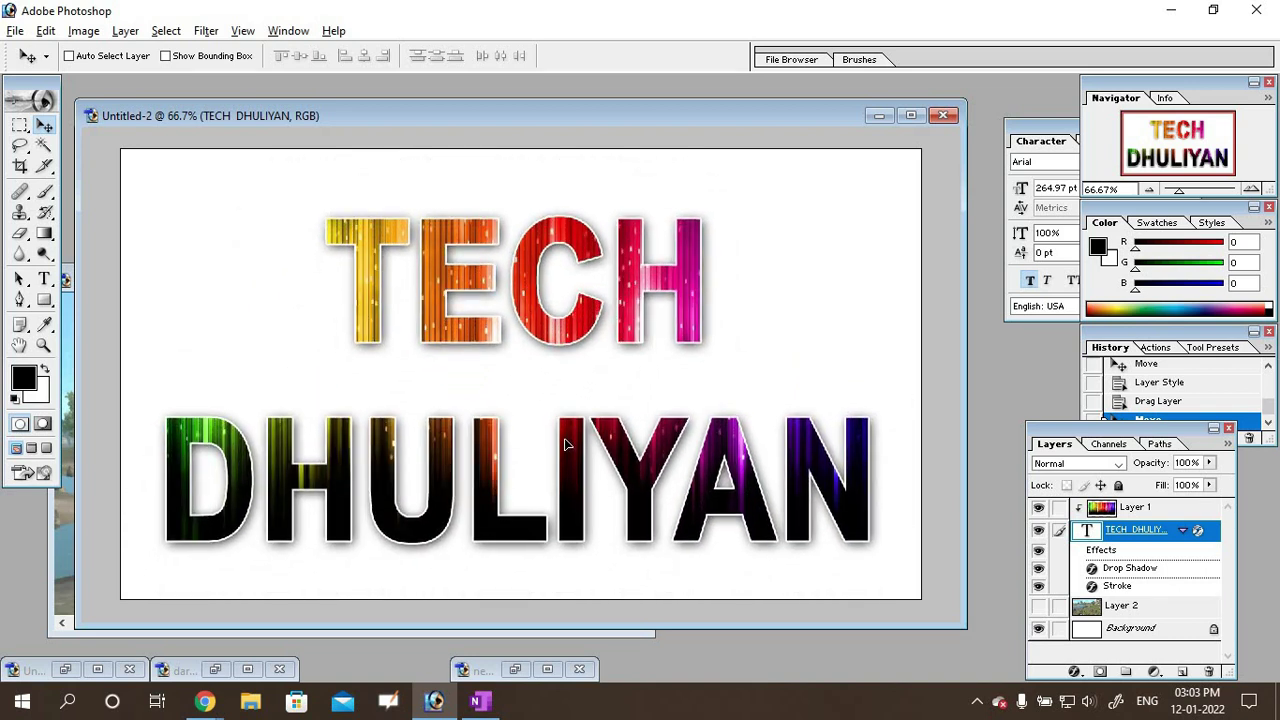
pyautogui.moveTo(565, 443); pyautogui.dragTo(565, 443)
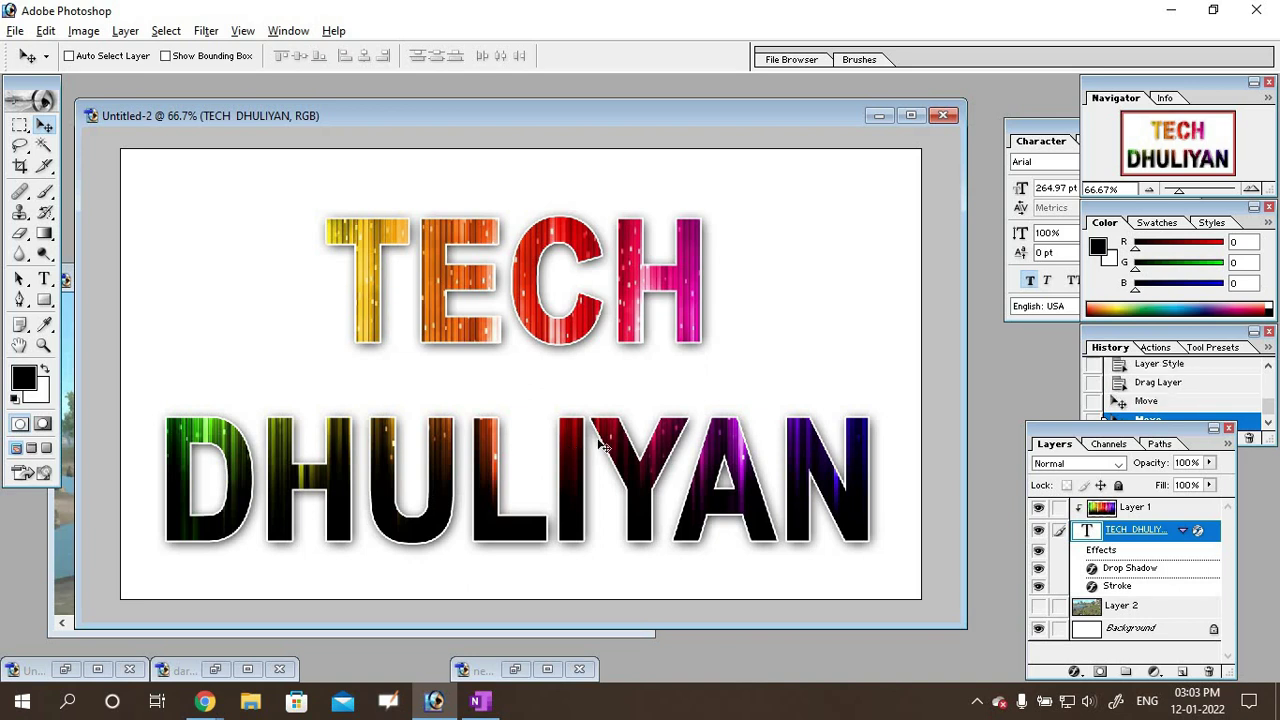
pyautogui.moveTo(540, 334); pyautogui.dragTo(535, 292)
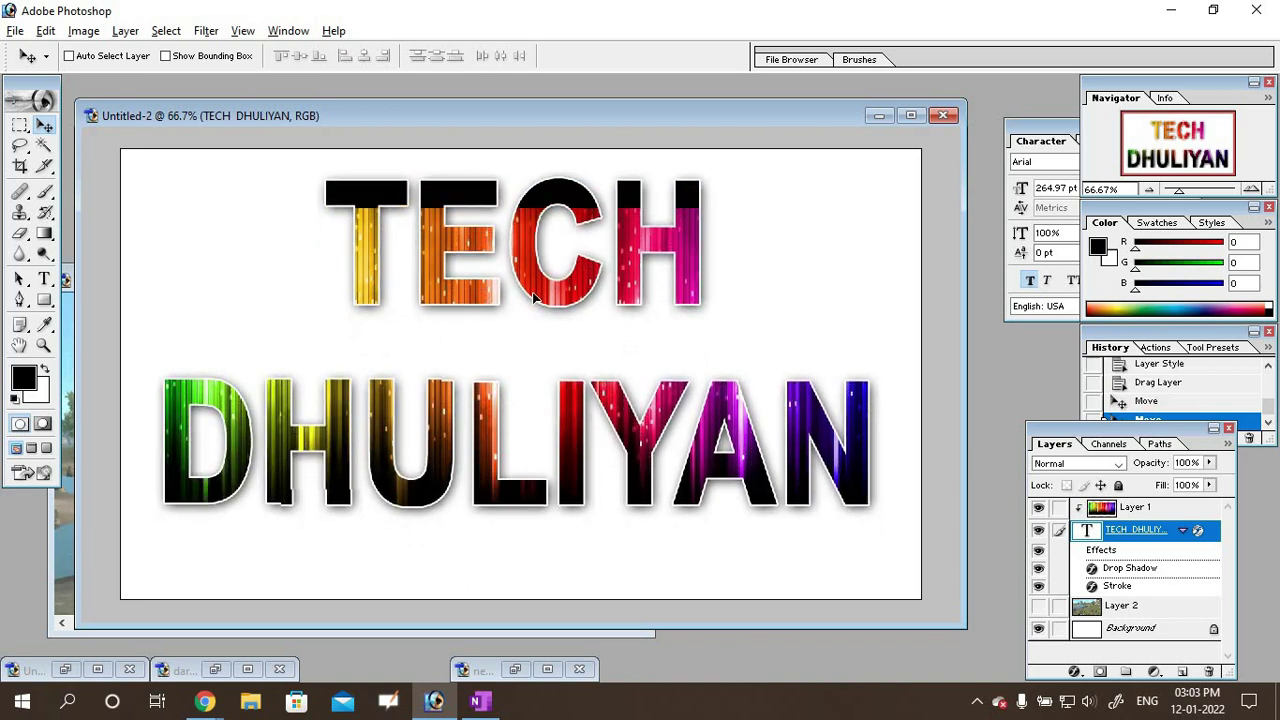
pyautogui.moveTo(535, 292)
pyautogui.mouseDown()
pyautogui.moveTo(537, 265)
pyautogui.moveTo(531, 314)
pyautogui.mouseUp()
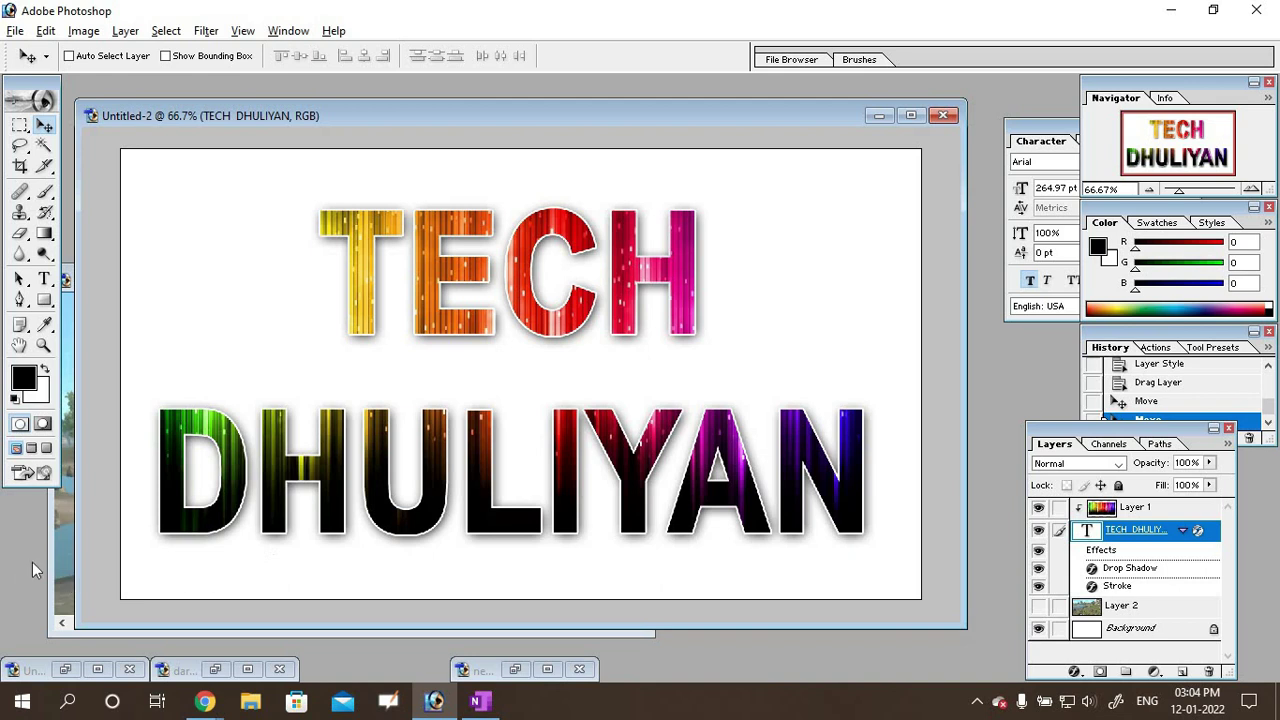
# Step: Close the screenshot JPG window and move the rainbow Layer 1 upward within the letters
pyautogui.click(59, 551)
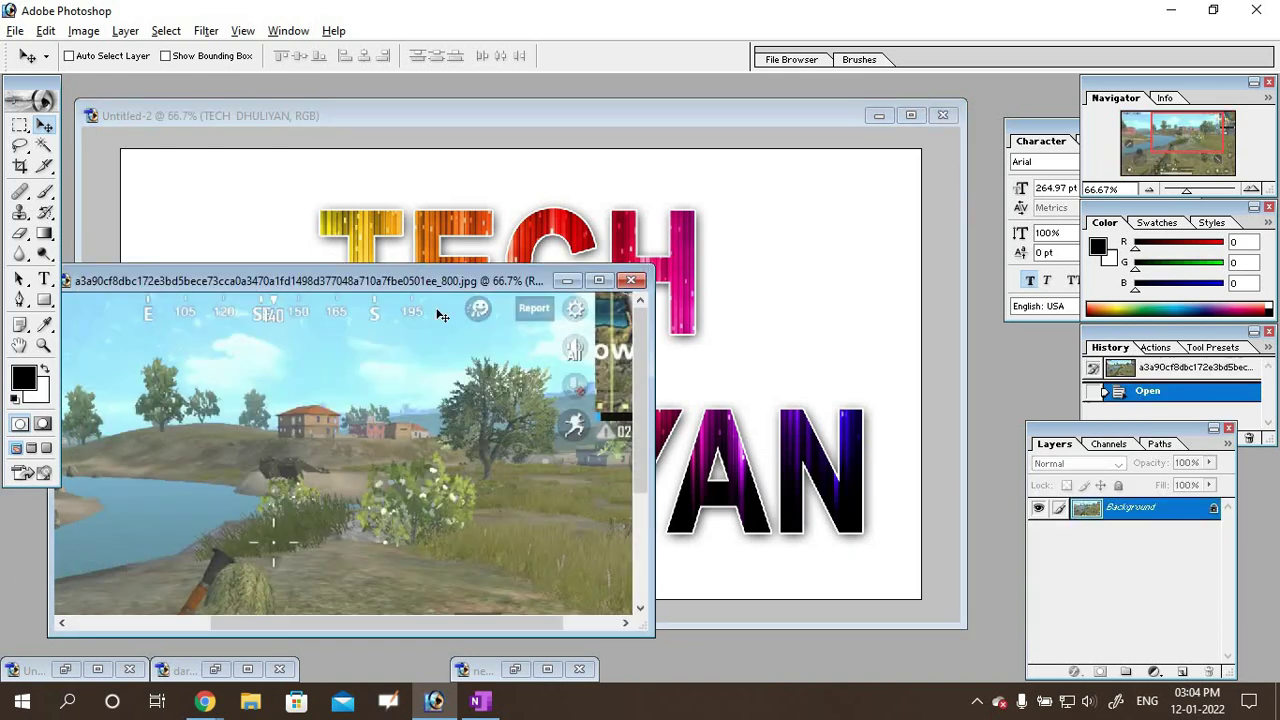
pyautogui.click(631, 280)
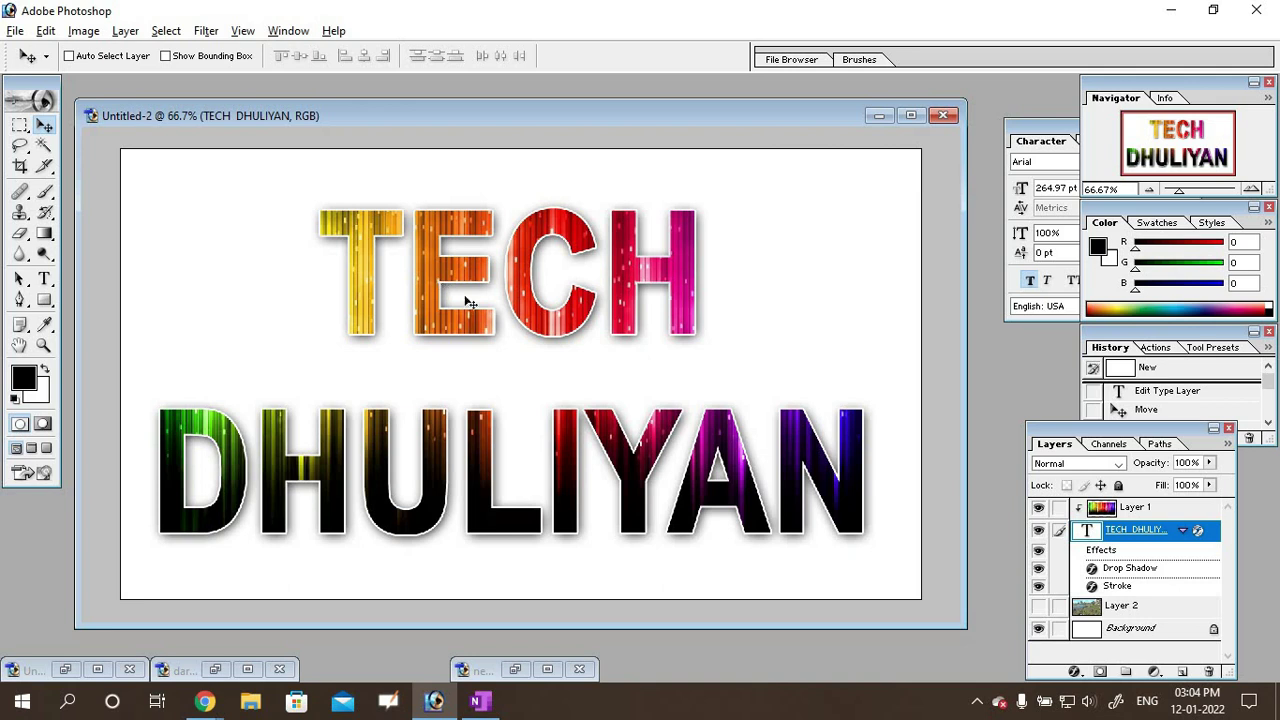
pyautogui.click(1134, 512)
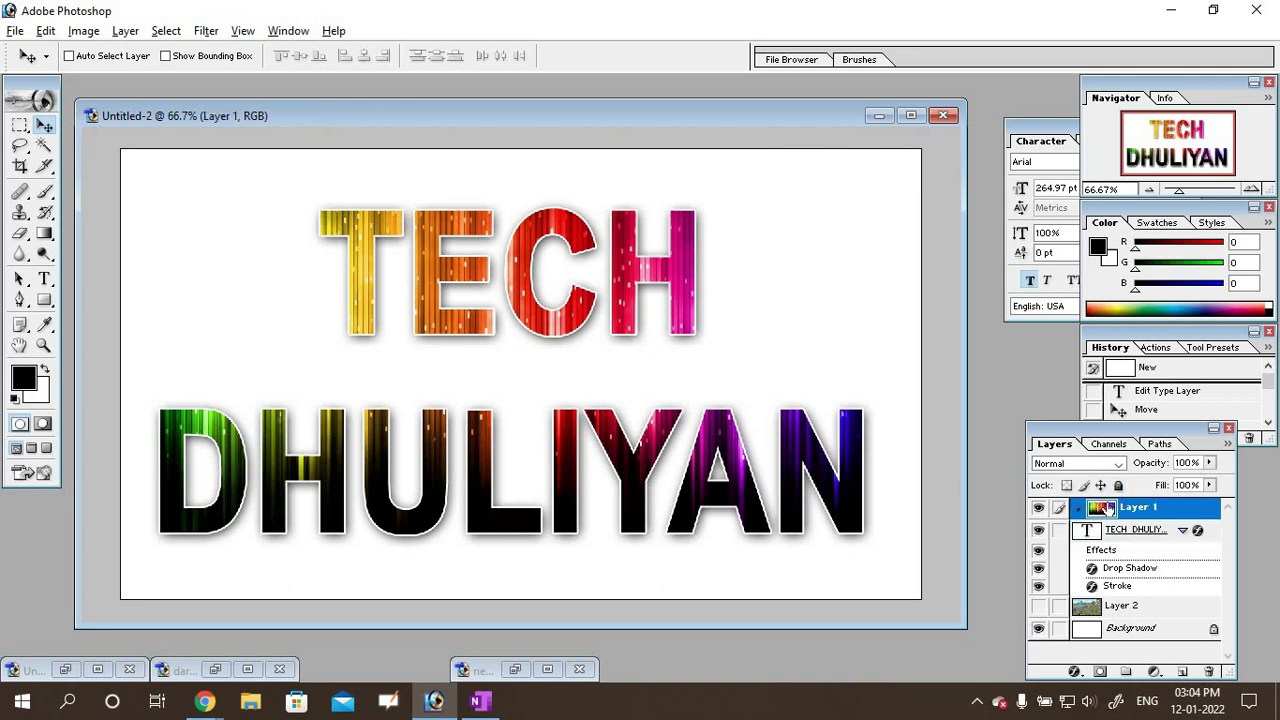
pyautogui.moveTo(559, 398)
pyautogui.mouseDown()
pyautogui.moveTo(561, 313)
pyautogui.moveTo(549, 376)
pyautogui.mouseUp()
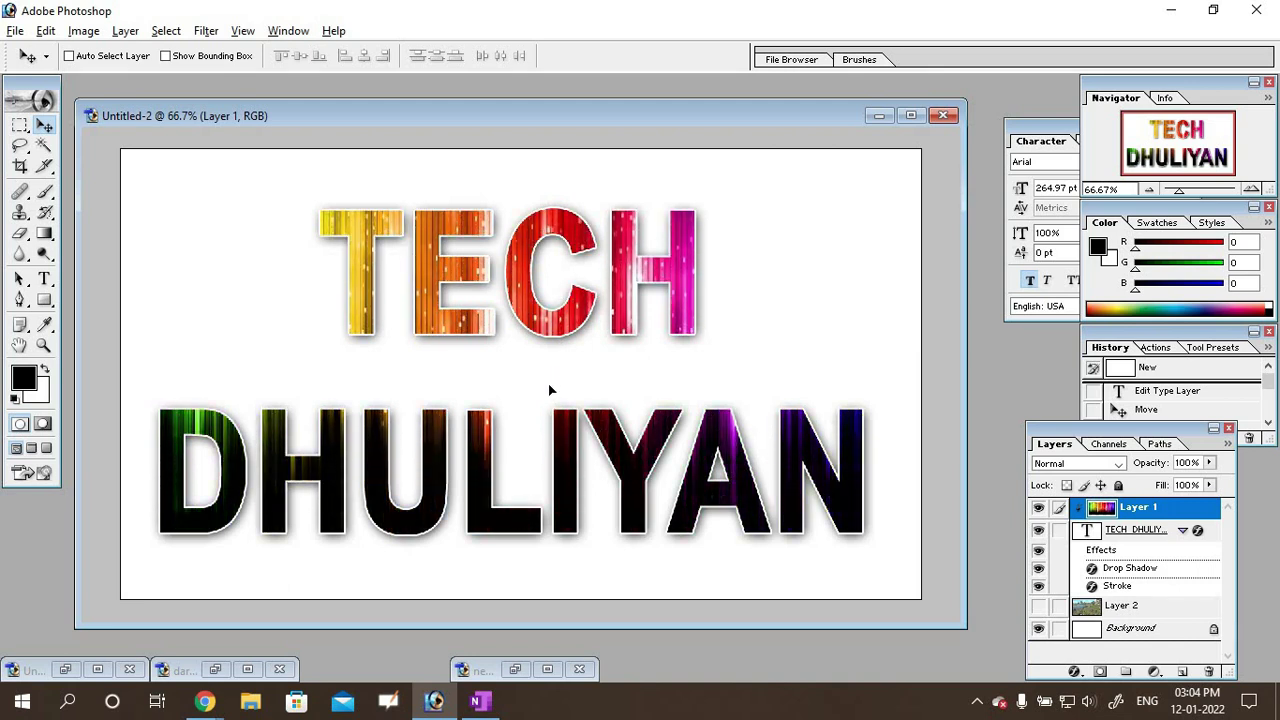
# Step: Reposition the rainbow fill, toggle its visibility, and show the game screenshot Layer 2
pyautogui.moveTo(549, 376); pyautogui.dragTo(566, 410)
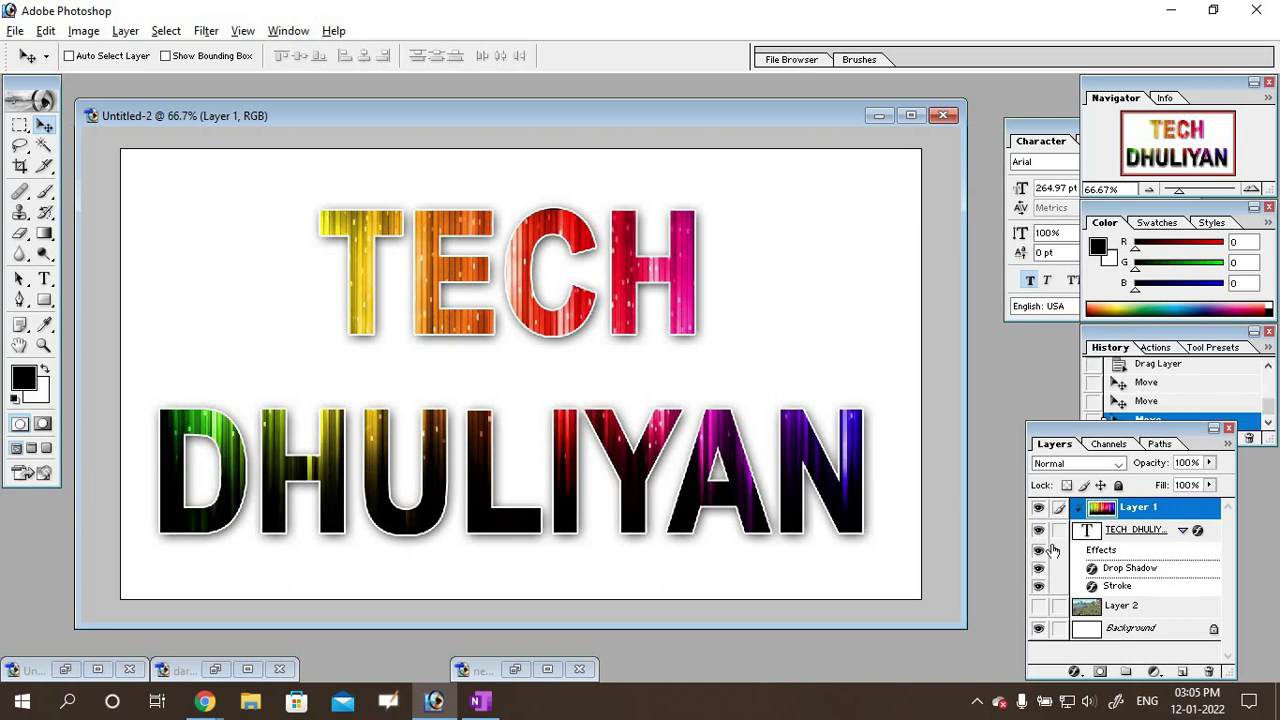
pyautogui.click(1039, 510)
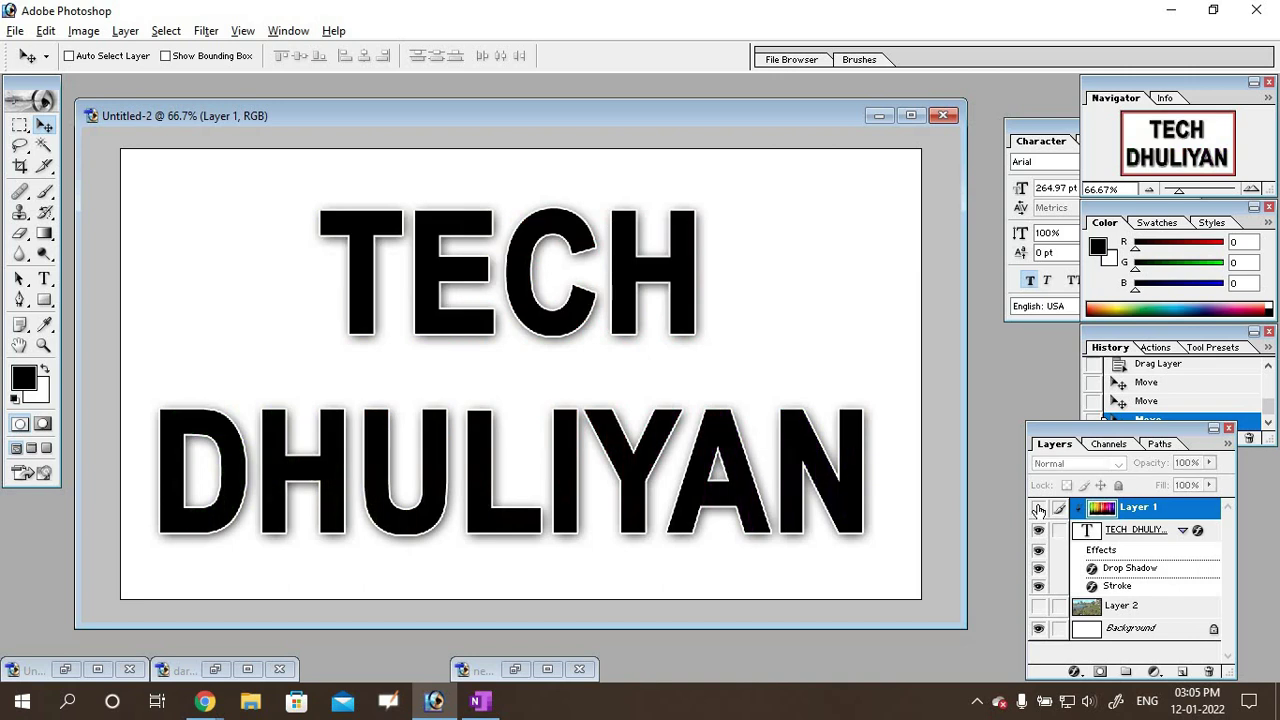
pyautogui.click(1039, 510)
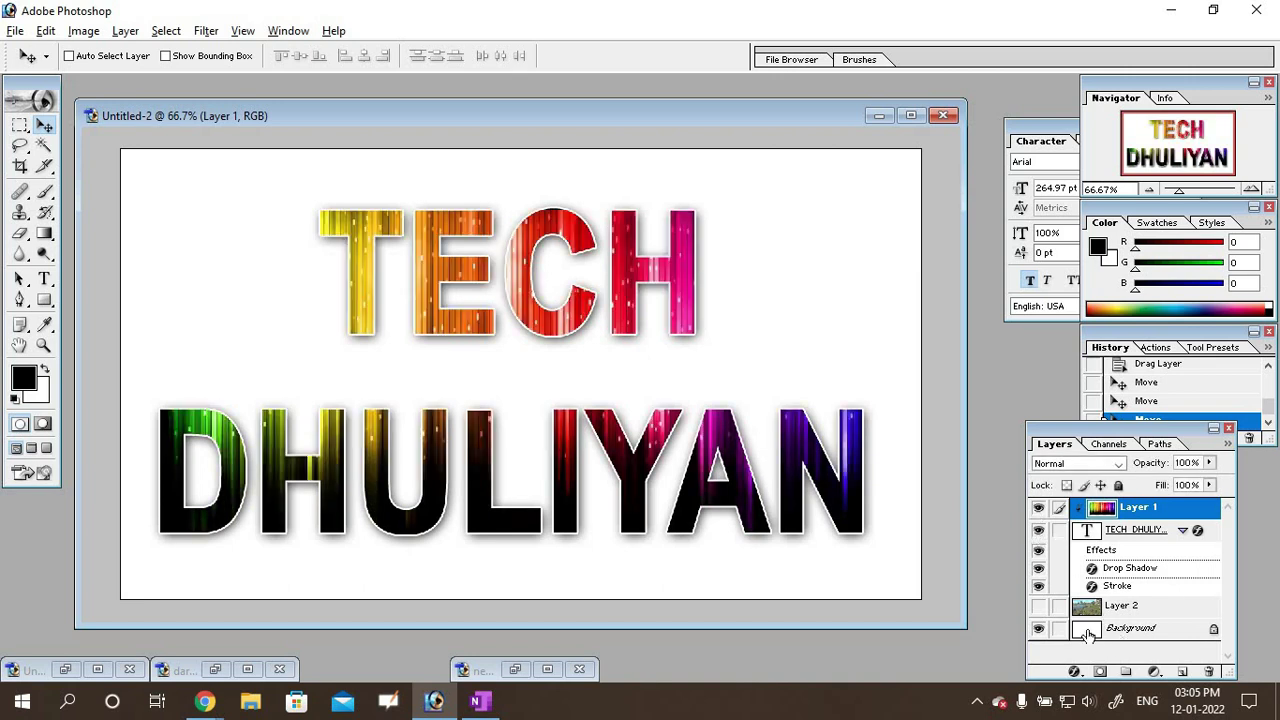
pyautogui.click(1039, 606)
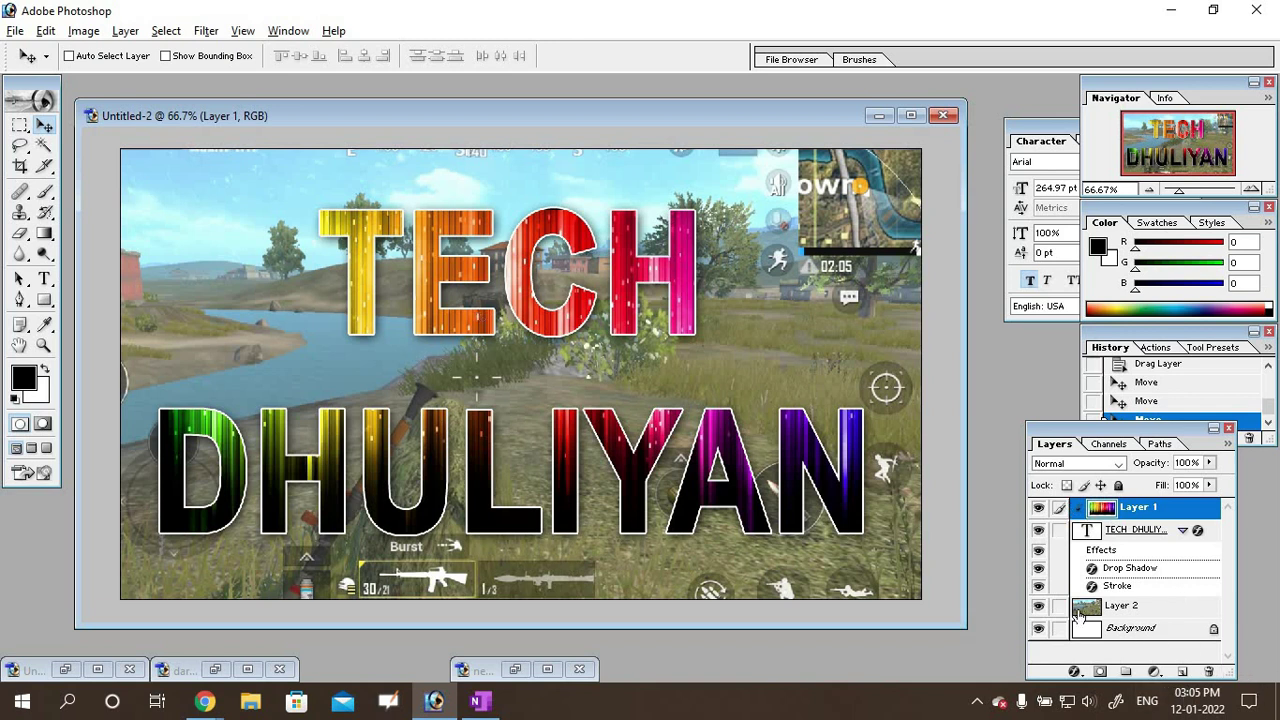
# Step: Select the TECH DHULIYAN text layer and nudge it with Shift+arrow keys
pyautogui.click(1122, 608)
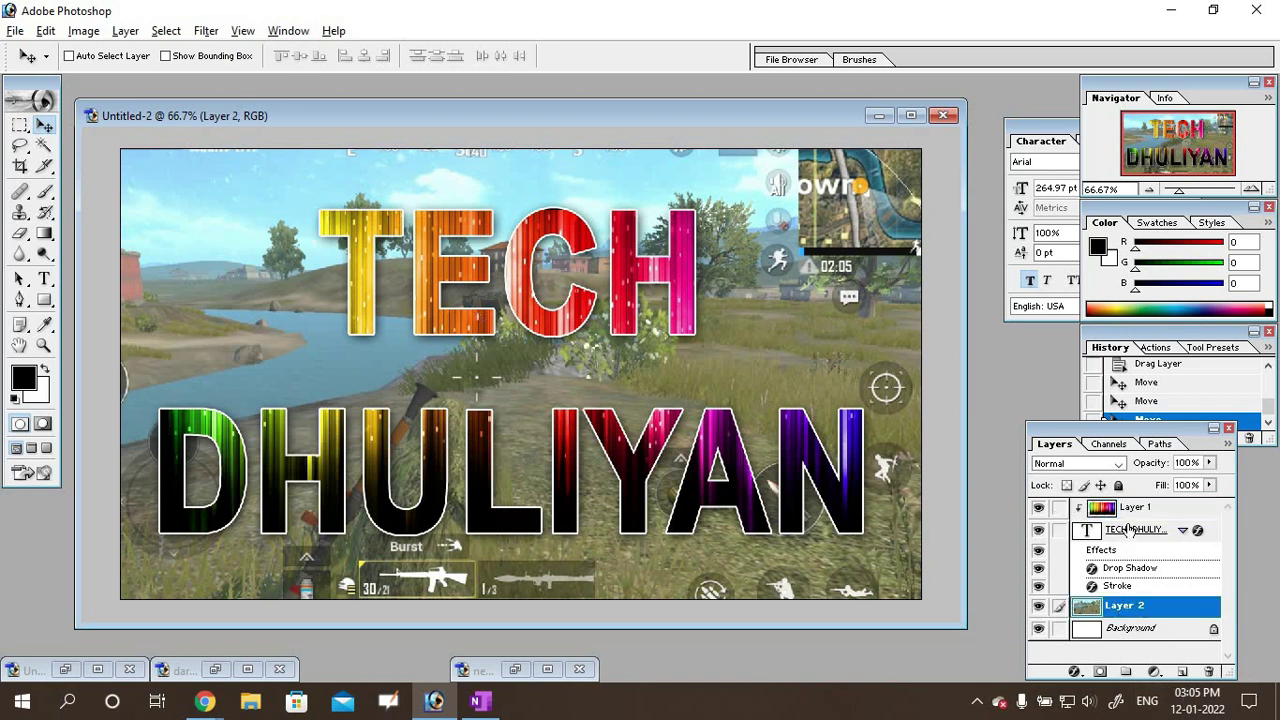
pyautogui.click(1097, 530)
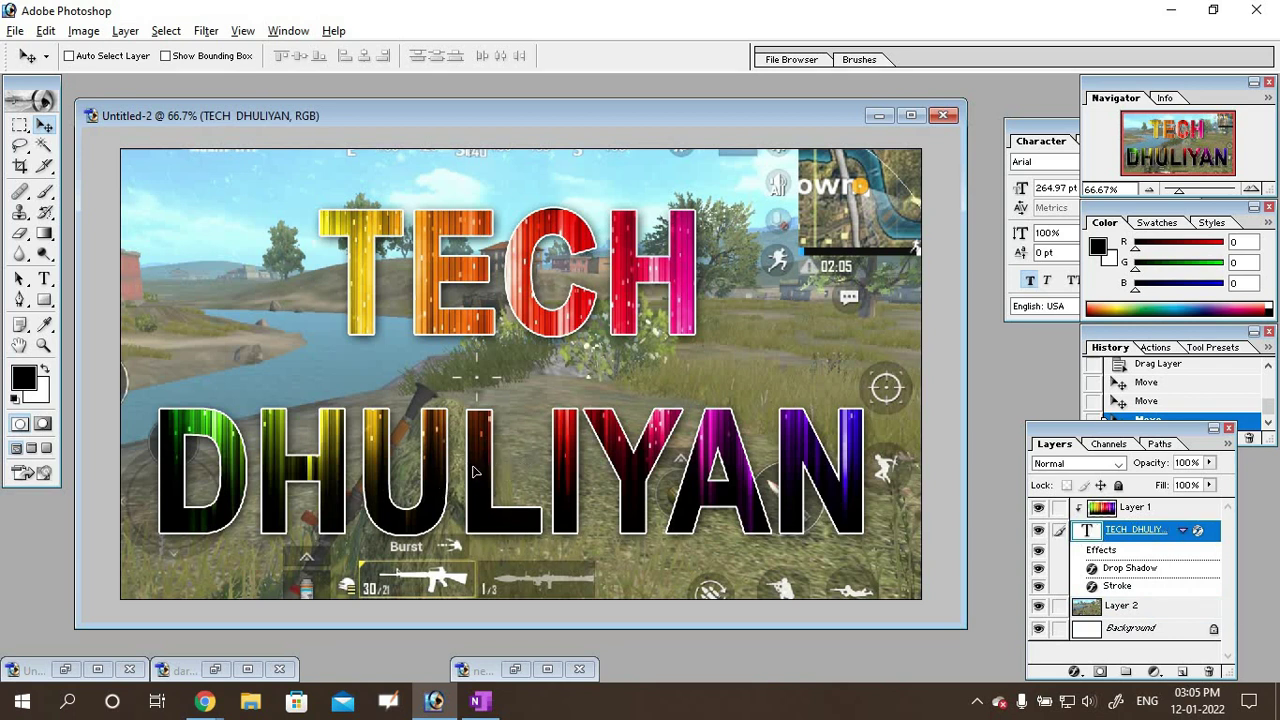
pyautogui.hotkey('shift', 'Right')
pyautogui.hotkey('shift', 'Right')
pyautogui.hotkey('shift', 'Right')
pyautogui.hotkey('shift', 'Right')
pyautogui.hotkey('shift', 'Right')
pyautogui.hotkey('shift', 'Right')
pyautogui.hotkey('shift', 'Up')
pyautogui.hotkey('shift', 'Left')
pyautogui.hotkey('shift', 'Left')
pyautogui.hotkey('shift', 'Left')
pyautogui.hotkey('shift', 'Down')
pyautogui.hotkey('shift', 'Left')
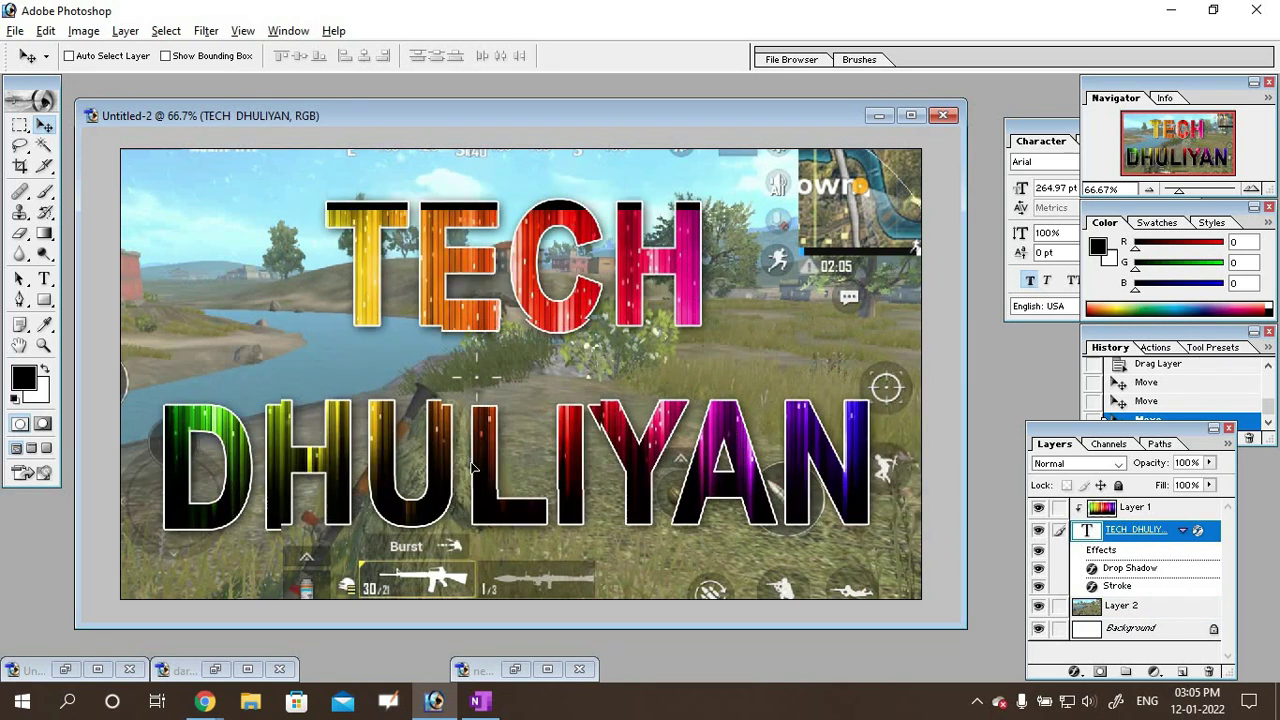
pyautogui.hotkey('shift', 'Left')
# Step: Shift the rainbow Layer 1 fill upward to fill the dark band along the TECH tops
pyautogui.click(1132, 507)
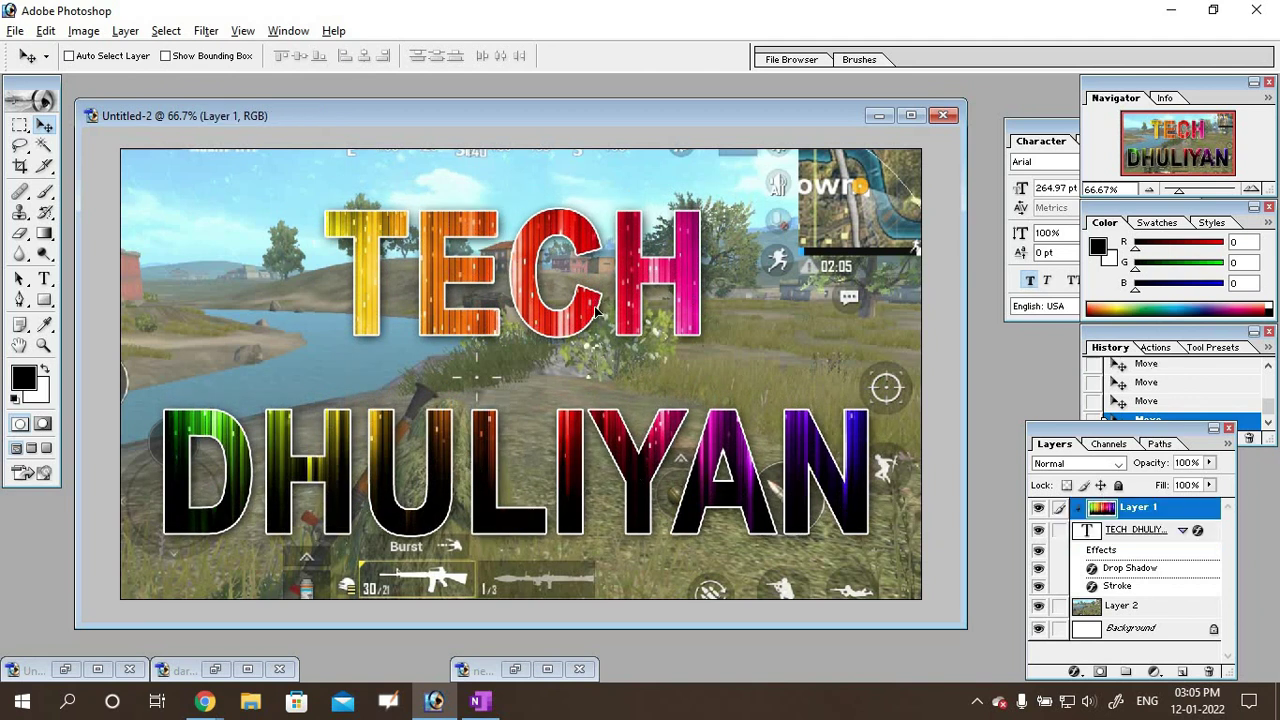
pyautogui.moveTo(597, 313)
pyautogui.mouseDown()
pyautogui.moveTo(663, 350)
pyautogui.moveTo(578, 288)
pyautogui.mouseUp()
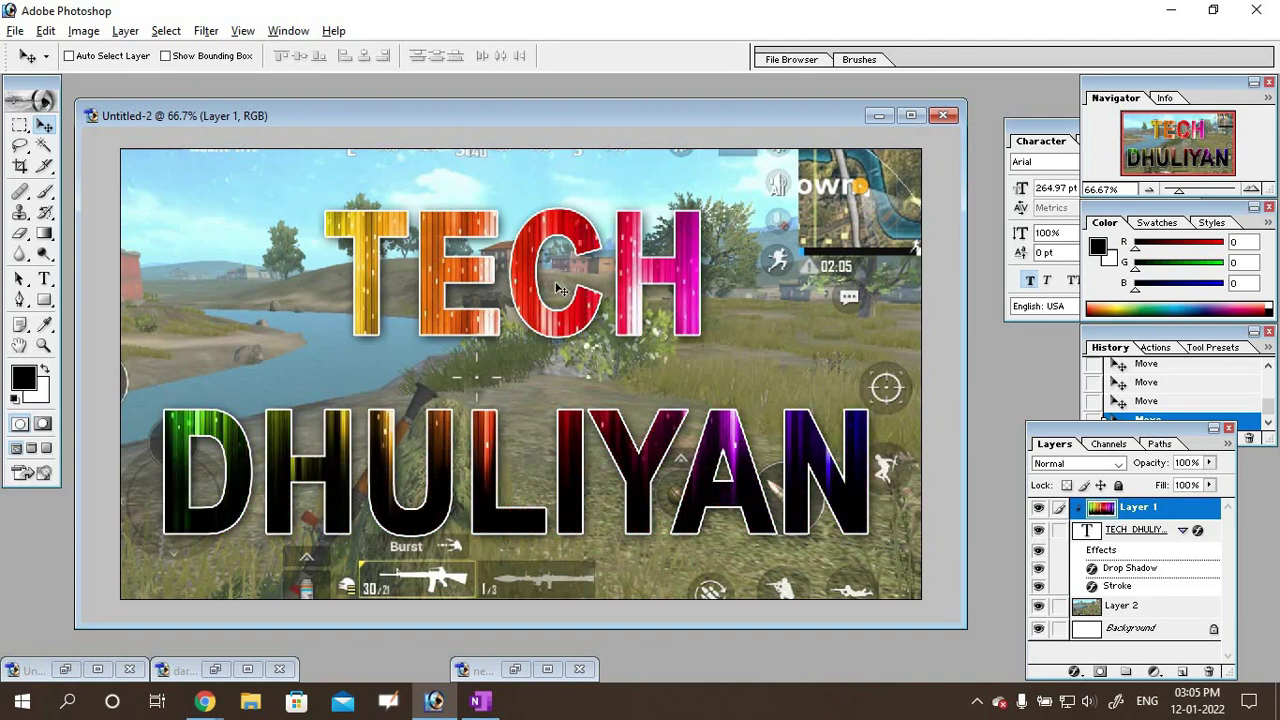
pyautogui.moveTo(534, 292)
pyautogui.mouseDown()
pyautogui.moveTo(528, 313)
pyautogui.moveTo(527, 302)
pyautogui.mouseUp()
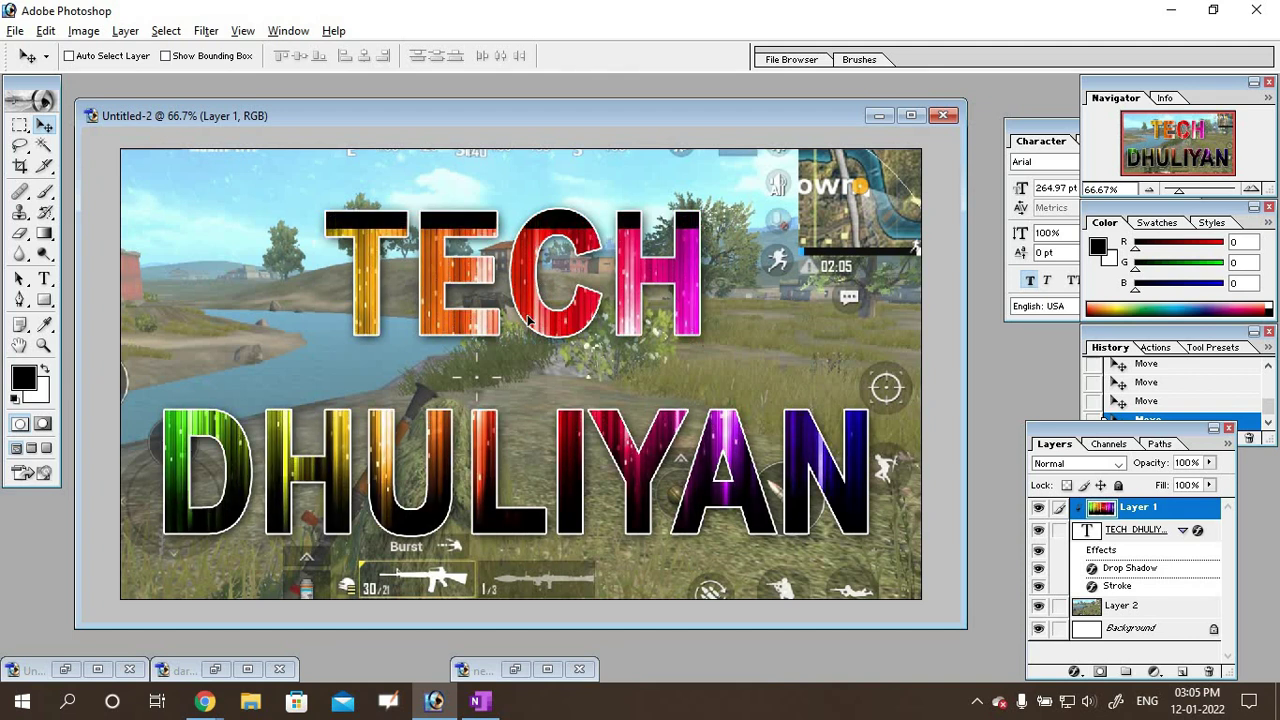
pyautogui.press('Up')
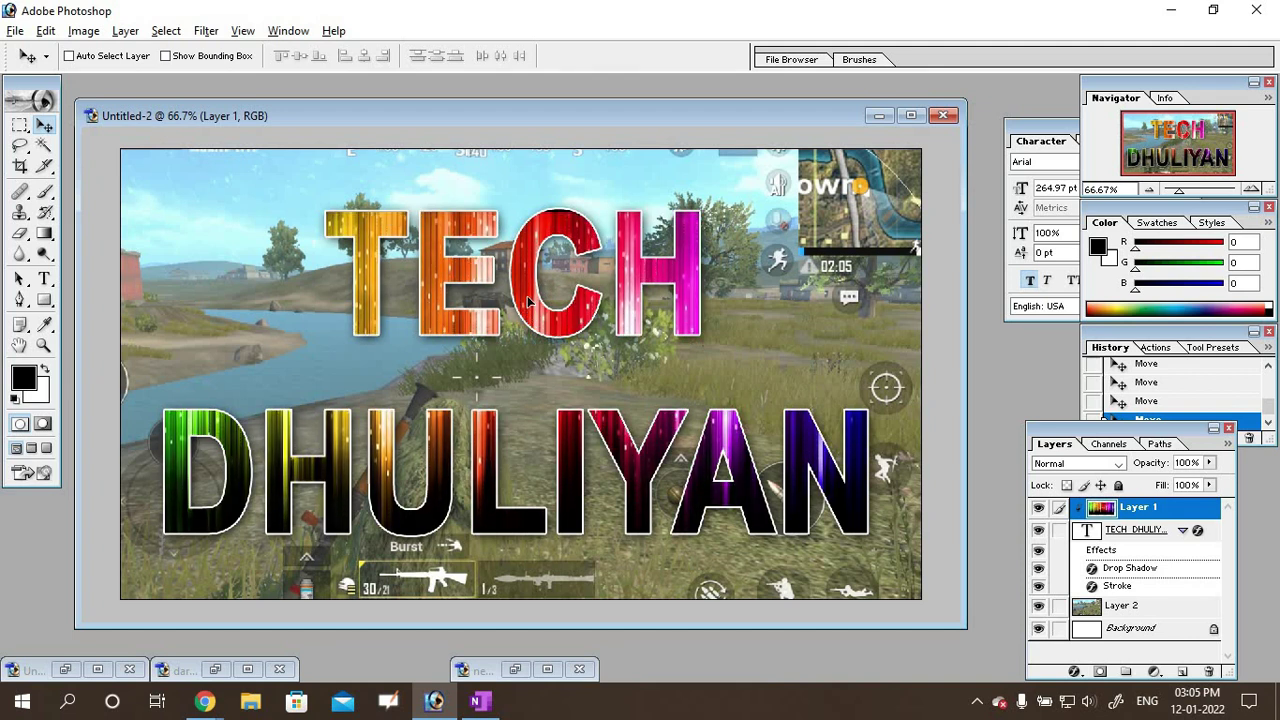
pyautogui.press('Left')
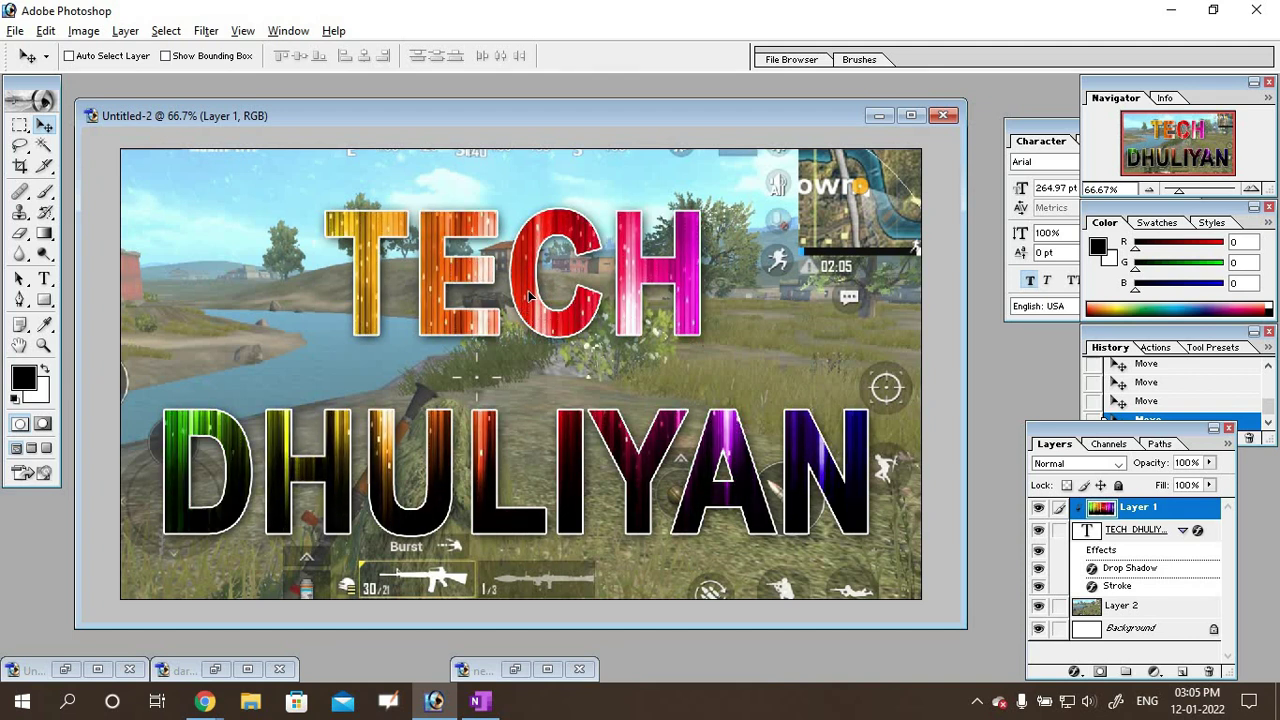
pyautogui.press('Left')
pyautogui.press('Down')
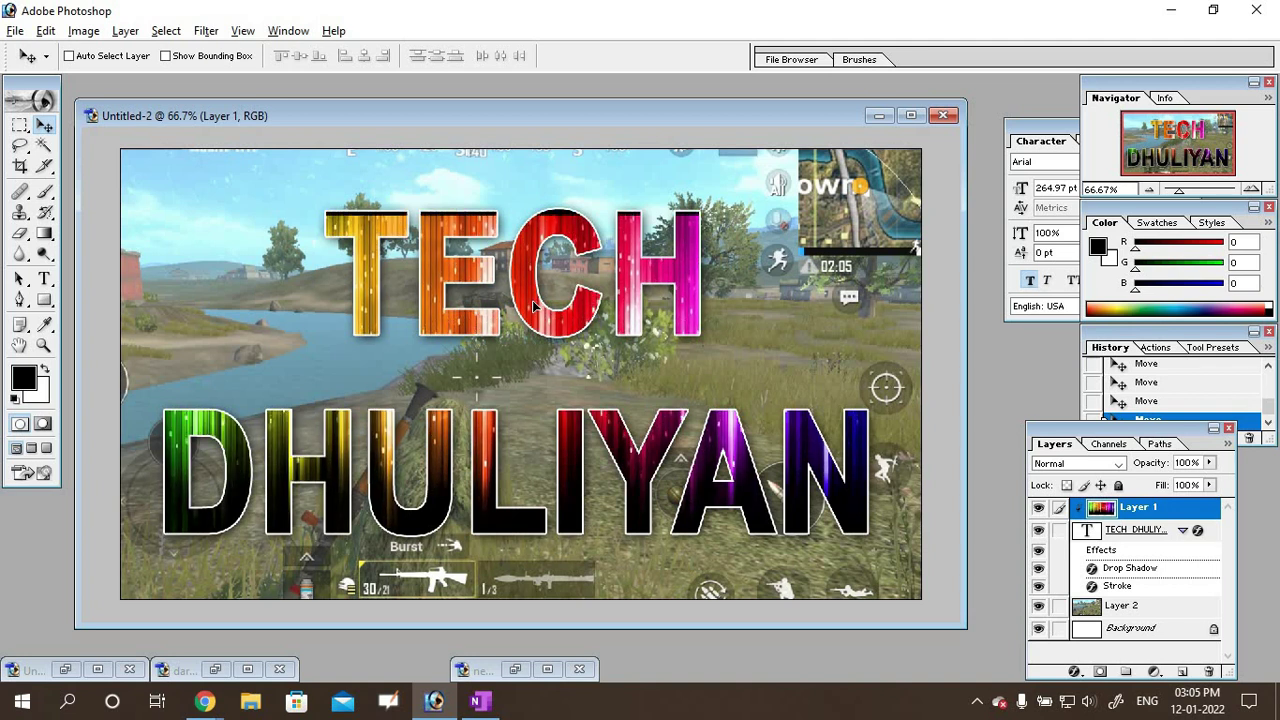
pyautogui.press('Up')
pyautogui.press('Up')
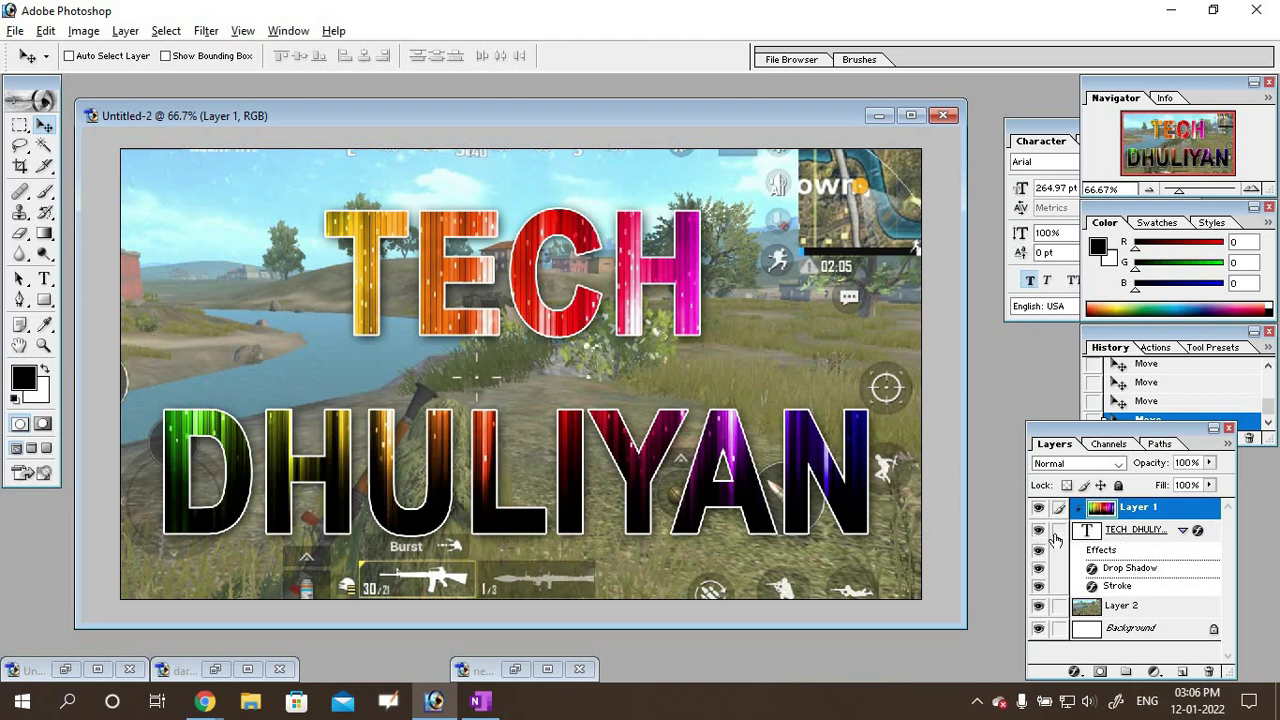
# Step: Link the text and rainbow fill layers, move them up, and switch to OneNote
pyautogui.click(1059, 530)
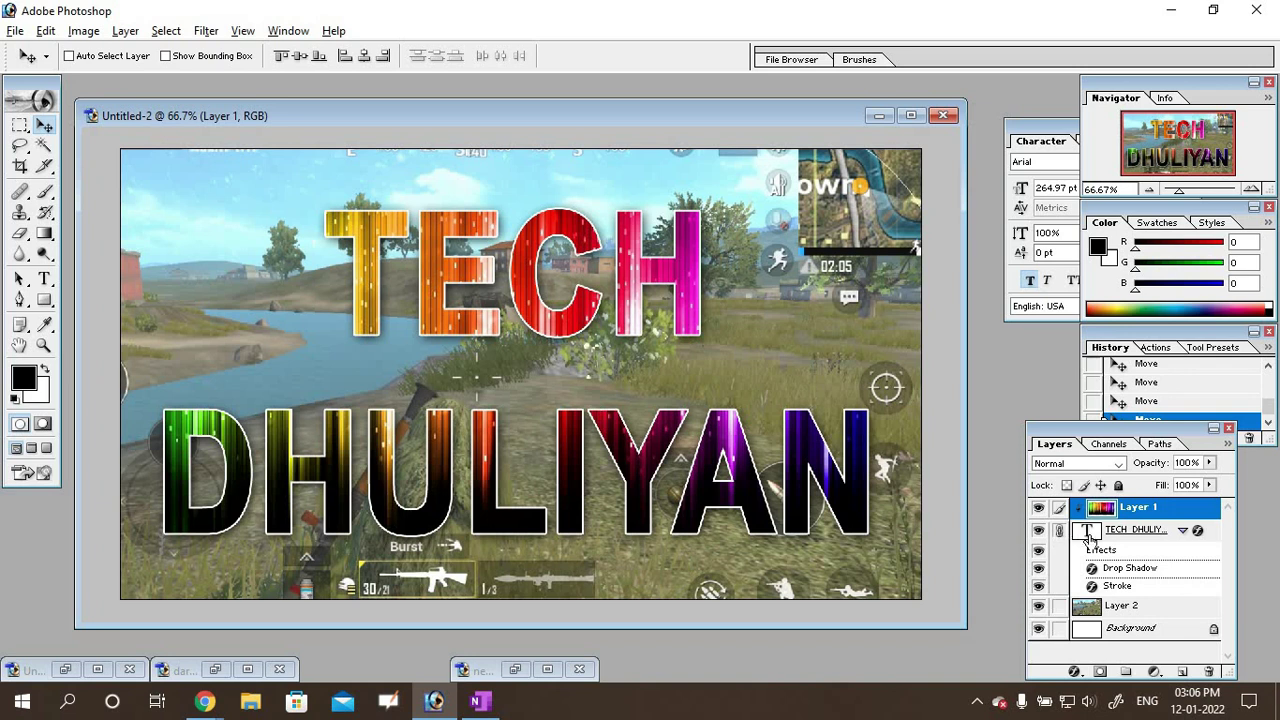
pyautogui.moveTo(452, 422)
pyautogui.mouseDown()
pyautogui.moveTo(450, 396)
pyautogui.moveTo(405, 448)
pyautogui.moveTo(432, 441)
pyautogui.mouseUp()
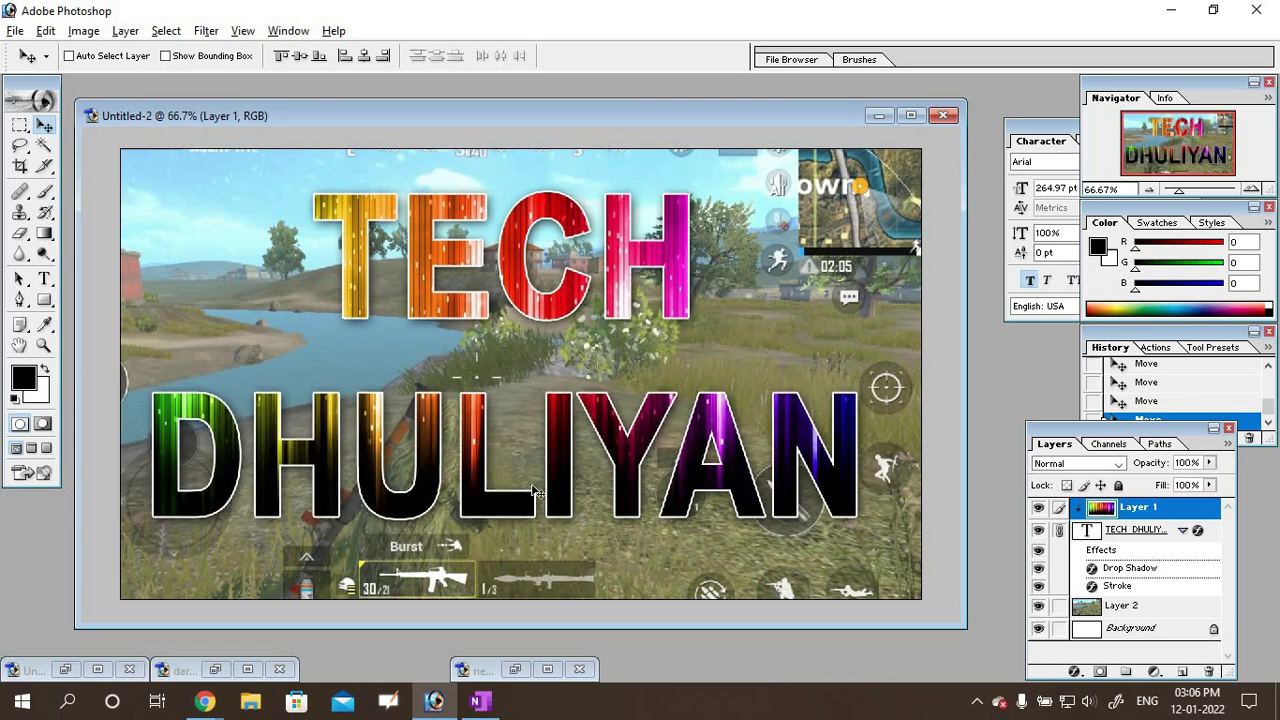
pyautogui.click(493, 710)
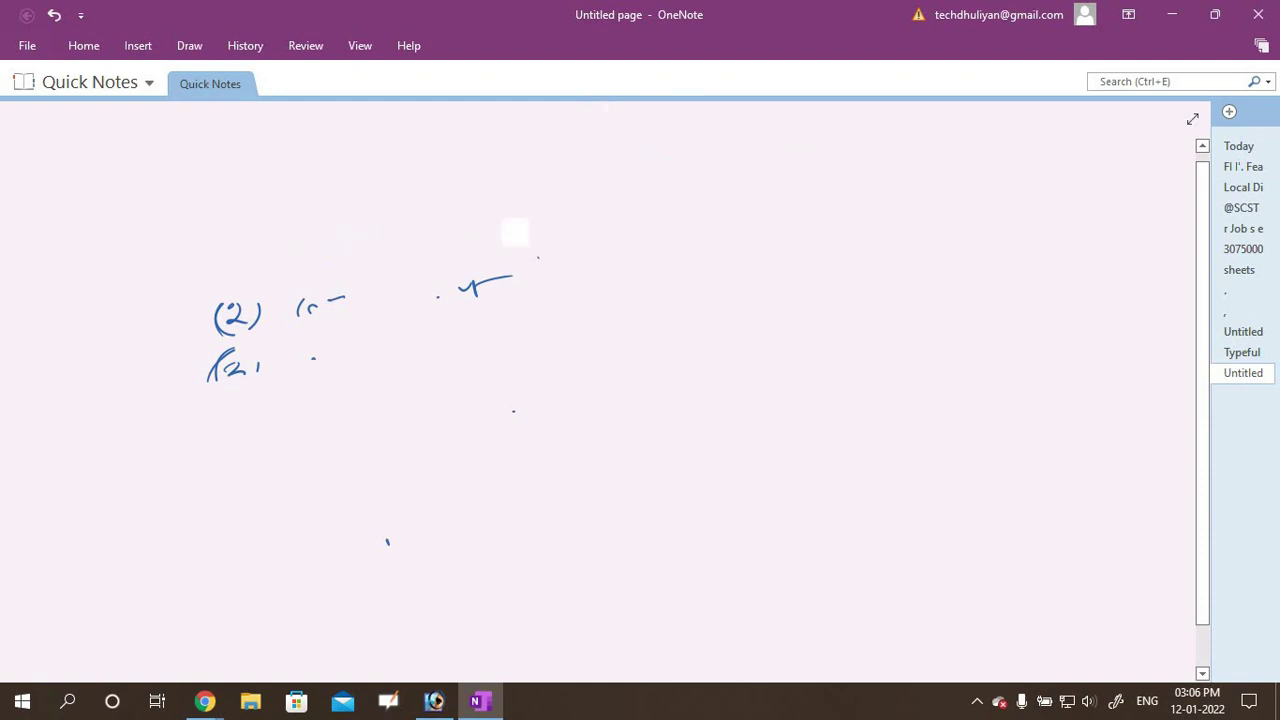
# Step: Erase the stray ink and handwrite an underlined title about filling Text or Picture
pyautogui.moveTo(207, 362)
pyautogui.mouseDown()
pyautogui.moveTo(489, 297)
pyautogui.moveTo(380, 463)
pyautogui.moveTo(391, 543)
pyautogui.moveTo(395, 498)
pyautogui.moveTo(600, 240)
pyautogui.mouseUp()
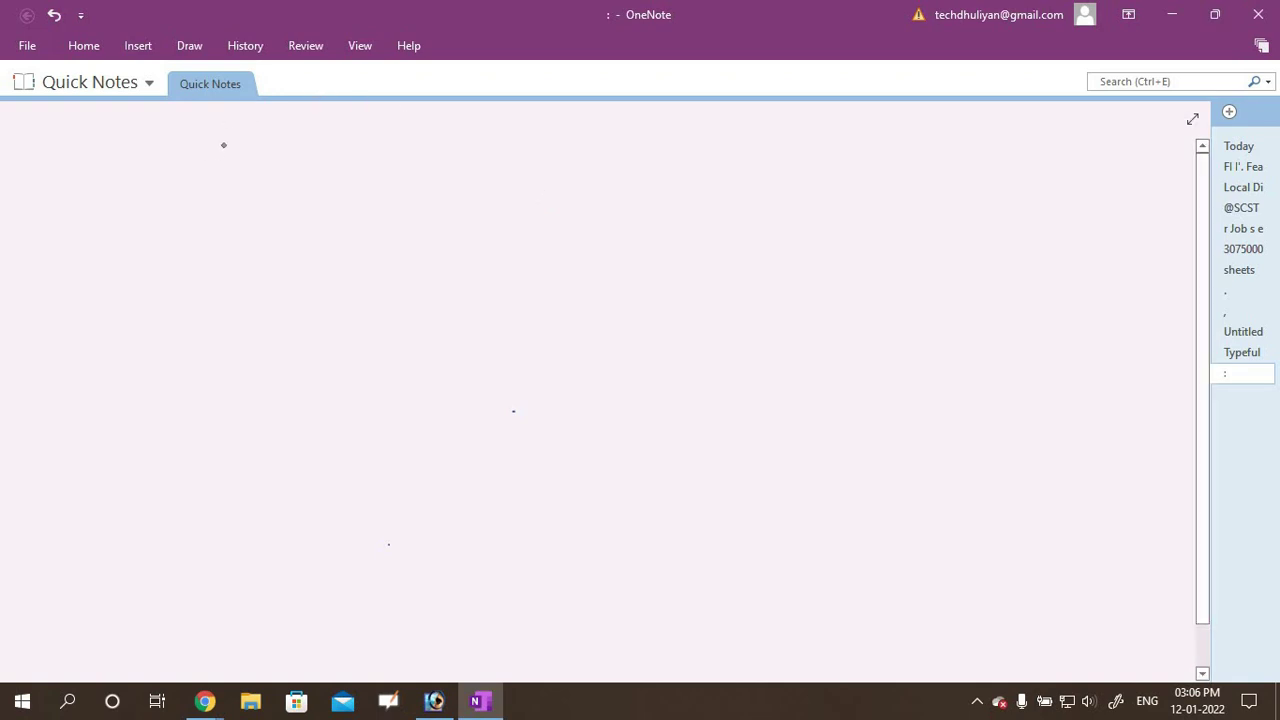
pyautogui.moveTo(236, 134)
pyautogui.mouseDown()
pyautogui.moveTo(289, 157)
pyautogui.moveTo(341, 158)
pyautogui.mouseUp()
pyautogui.moveTo(334, 137)
pyautogui.mouseDown()
pyautogui.moveTo(356, 134)
pyautogui.moveTo(381, 162)
pyautogui.moveTo(418, 140)
pyautogui.moveTo(456, 156)
pyautogui.moveTo(460, 140)
pyautogui.moveTo(522, 148)
pyautogui.mouseUp()
pyautogui.moveTo(518, 130)
pyautogui.mouseDown()
pyautogui.moveTo(588, 130)
pyautogui.moveTo(604, 156)
pyautogui.mouseUp()
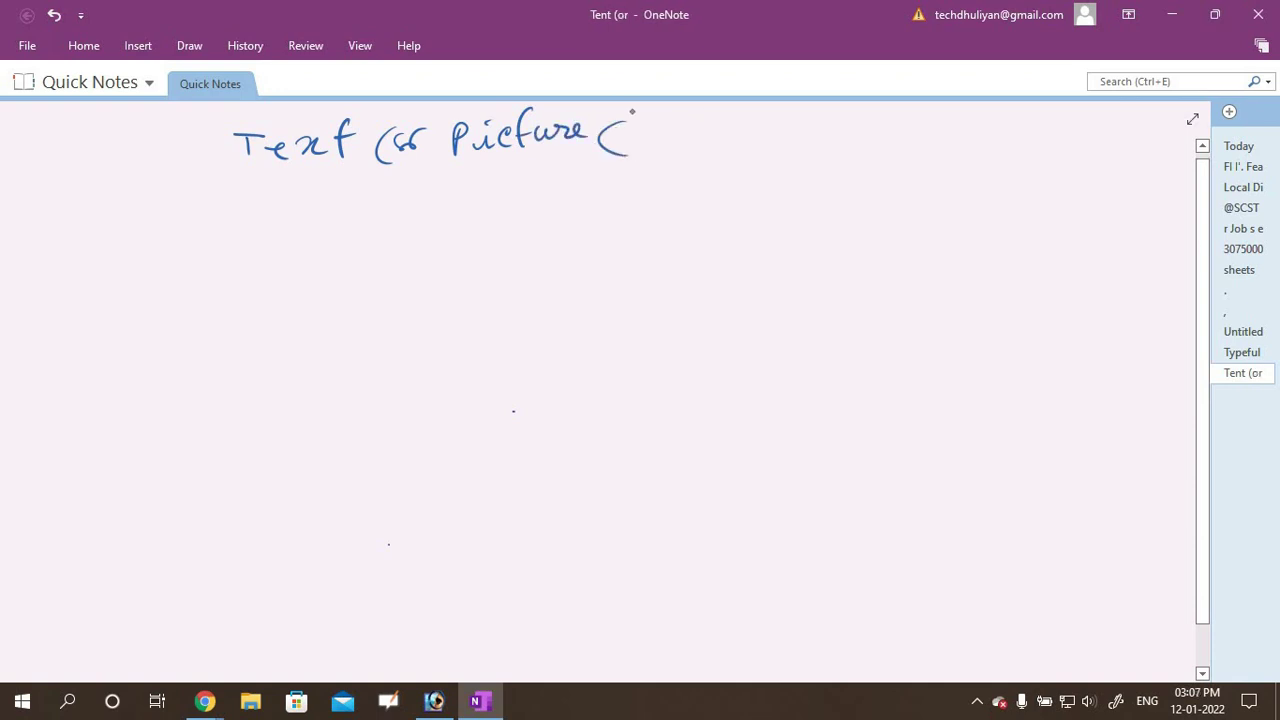
pyautogui.moveTo(622, 102)
pyautogui.mouseDown()
pyautogui.moveTo(602, 130)
pyautogui.moveTo(628, 124)
pyautogui.mouseUp()
pyautogui.moveTo(628, 124)
pyautogui.mouseDown()
pyautogui.moveTo(646, 118)
pyautogui.moveTo(676, 150)
pyautogui.moveTo(690, 122)
pyautogui.mouseUp()
pyautogui.moveTo(698, 118)
pyautogui.mouseDown()
pyautogui.moveTo(732, 142)
pyautogui.moveTo(748, 114)
pyautogui.mouseUp()
pyautogui.moveTo(738, 132); pyautogui.dragTo(764, 142)
pyautogui.moveTo(782, 114)
pyautogui.mouseDown()
pyautogui.moveTo(780, 142)
pyautogui.moveTo(928, 108)
pyautogui.mouseUp()
pyautogui.click(766, 118)
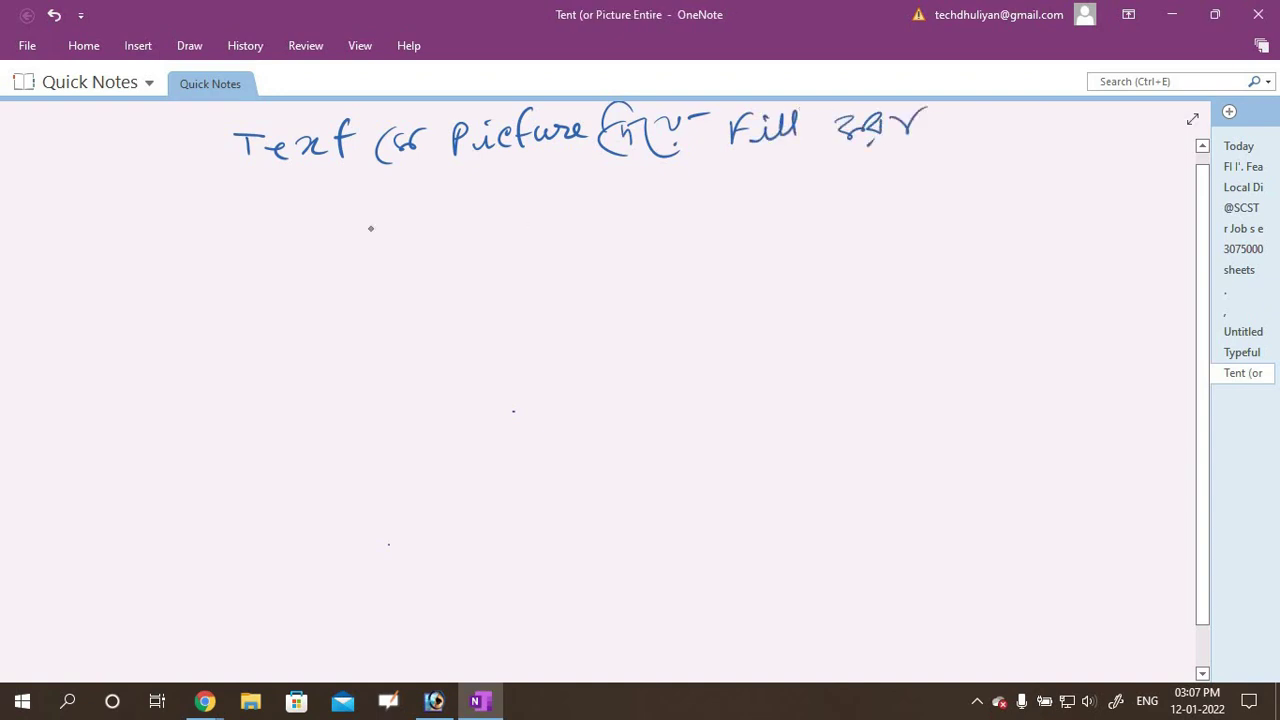
pyautogui.moveTo(322, 188)
pyautogui.mouseDown()
pyautogui.moveTo(484, 168)
pyautogui.moveTo(900, 157)
pyautogui.mouseUp()
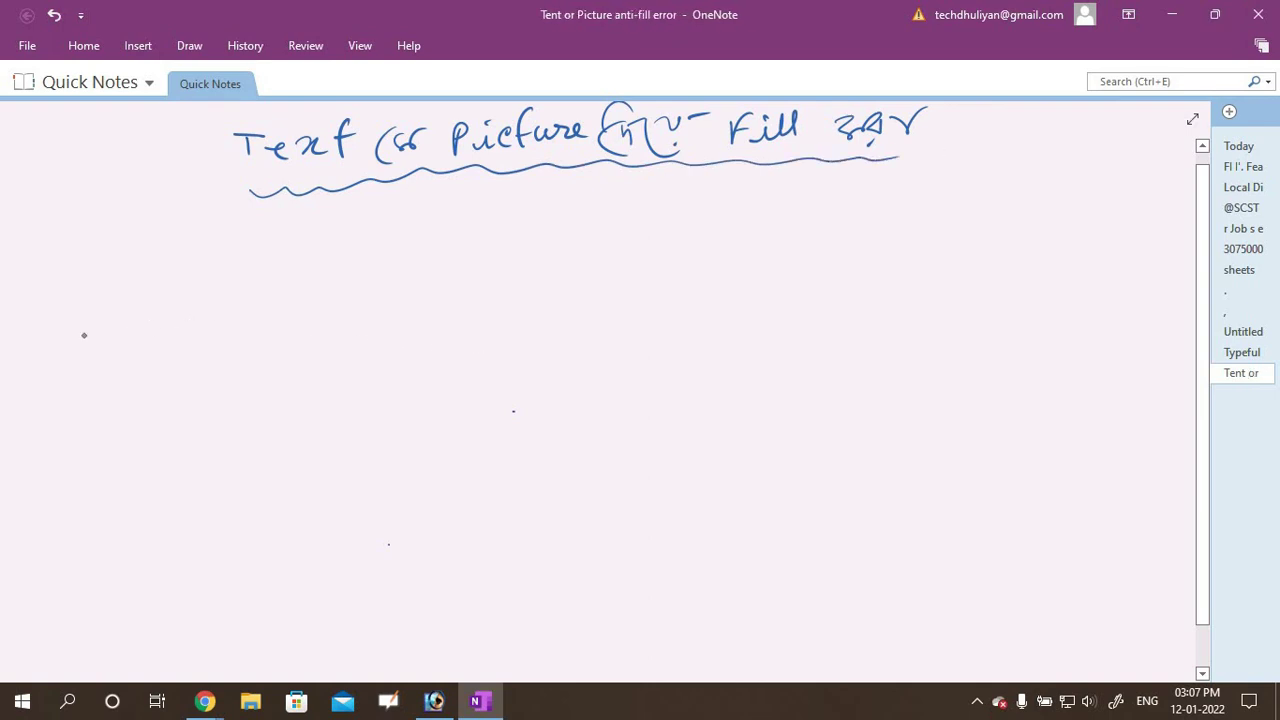
# Step: Handwrite circled point 1, 'Text Type'
pyautogui.moveTo(90, 246); pyautogui.dragTo(94, 232)
pyautogui.moveTo(88, 226)
pyautogui.mouseDown()
pyautogui.moveTo(68, 262)
pyautogui.moveTo(110, 236)
pyautogui.mouseUp()
pyautogui.moveTo(144, 230); pyautogui.dragTo(188, 226)
pyautogui.moveTo(165, 230)
pyautogui.mouseDown()
pyautogui.moveTo(166, 256)
pyautogui.moveTo(264, 252)
pyautogui.mouseUp()
pyautogui.moveTo(258, 230); pyautogui.dragTo(344, 225)
pyautogui.moveTo(330, 226)
pyautogui.mouseDown()
pyautogui.moveTo(334, 248)
pyautogui.moveTo(356, 240)
pyautogui.mouseUp()
pyautogui.moveTo(366, 230); pyautogui.dragTo(346, 266)
pyautogui.moveTo(386, 226)
pyautogui.mouseDown()
pyautogui.moveTo(404, 238)
pyautogui.moveTo(494, 236)
pyautogui.mouseUp()
pyautogui.moveTo(486, 228)
pyautogui.mouseDown()
pyautogui.moveTo(610, 226)
pyautogui.moveTo(662, 204)
pyautogui.mouseUp()
# Step: Handwrite circled point 2 about the photo
pyautogui.moveTo(80, 298)
pyautogui.mouseDown()
pyautogui.moveTo(98, 318)
pyautogui.moveTo(50, 326)
pyautogui.mouseUp()
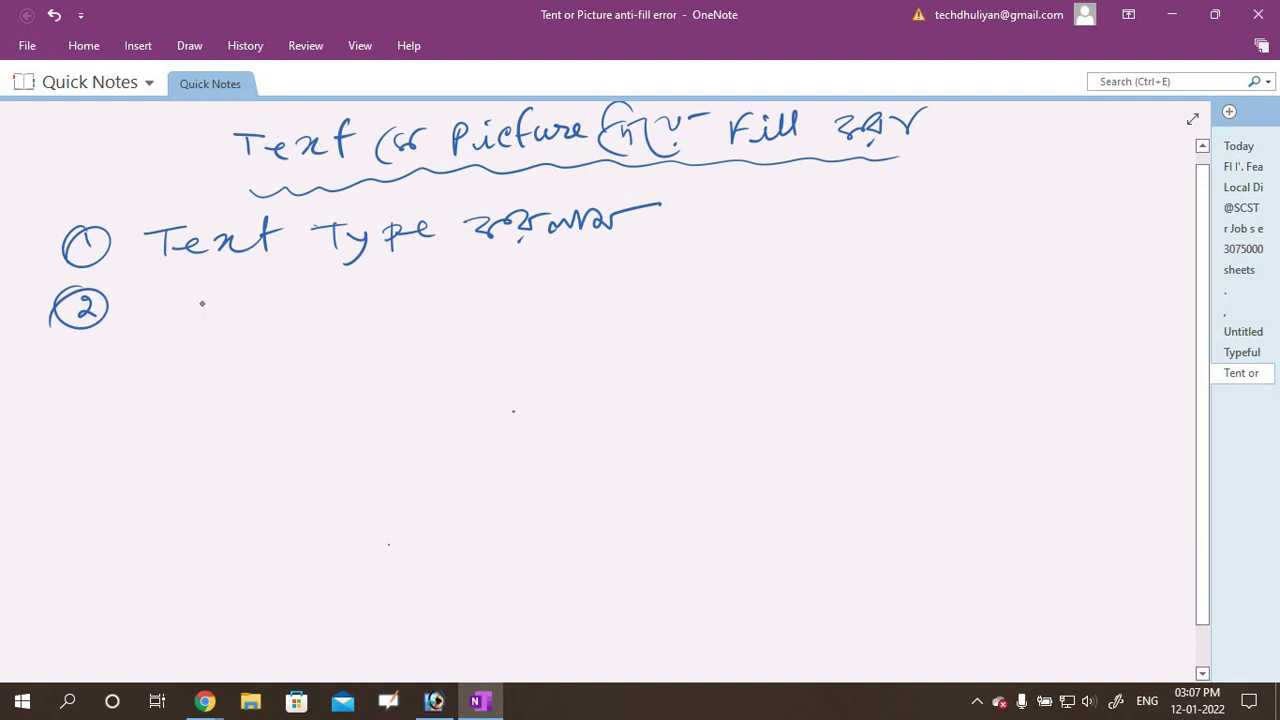
pyautogui.moveTo(163, 298)
pyautogui.mouseDown()
pyautogui.moveTo(156, 334)
pyautogui.moveTo(138, 330)
pyautogui.moveTo(204, 322)
pyautogui.moveTo(264, 290)
pyautogui.moveTo(304, 316)
pyautogui.moveTo(372, 310)
pyautogui.mouseUp()
pyautogui.moveTo(366, 298)
pyautogui.mouseDown()
pyautogui.moveTo(482, 262)
pyautogui.moveTo(504, 290)
pyautogui.moveTo(580, 294)
pyautogui.moveTo(656, 262)
pyautogui.moveTo(750, 262)
pyautogui.mouseUp()
pyautogui.moveTo(702, 252); pyautogui.dragTo(784, 241)
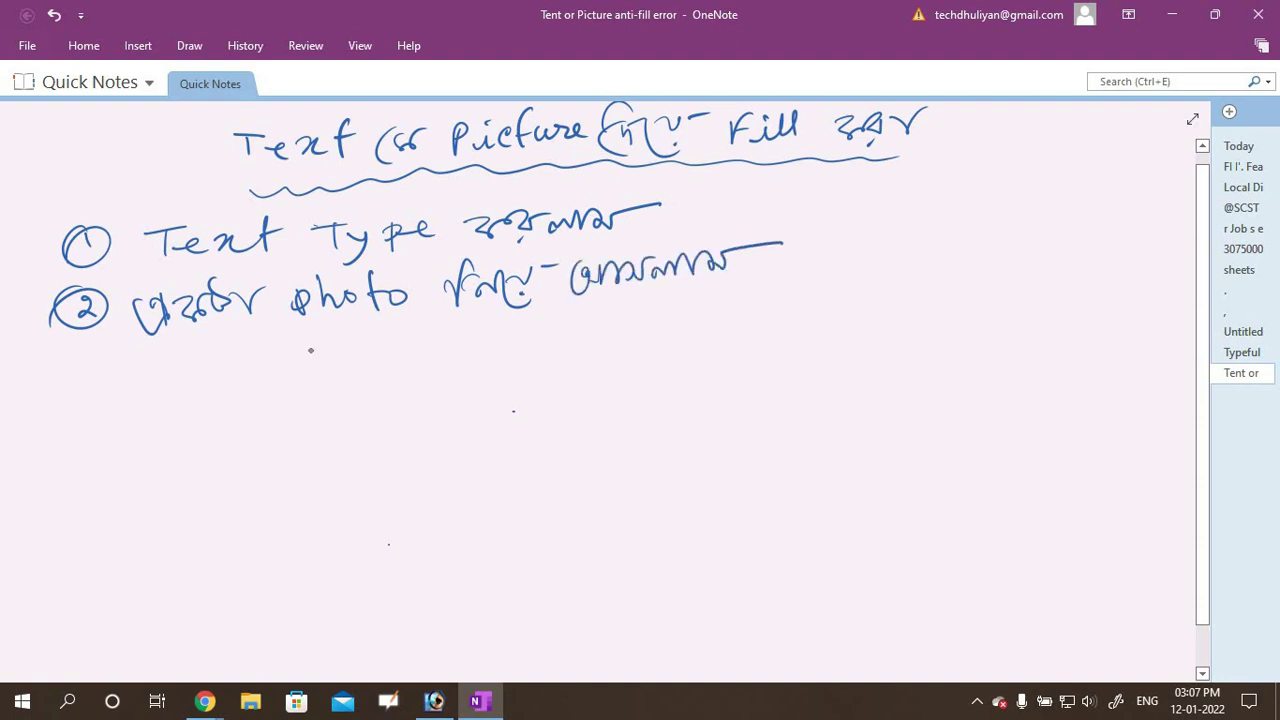
# Step: Handwrite circled point 3 mentioning the Text Layer and the photo Layer
pyautogui.moveTo(78, 378)
pyautogui.mouseDown()
pyautogui.moveTo(72, 400)
pyautogui.moveTo(64, 364)
pyautogui.mouseUp()
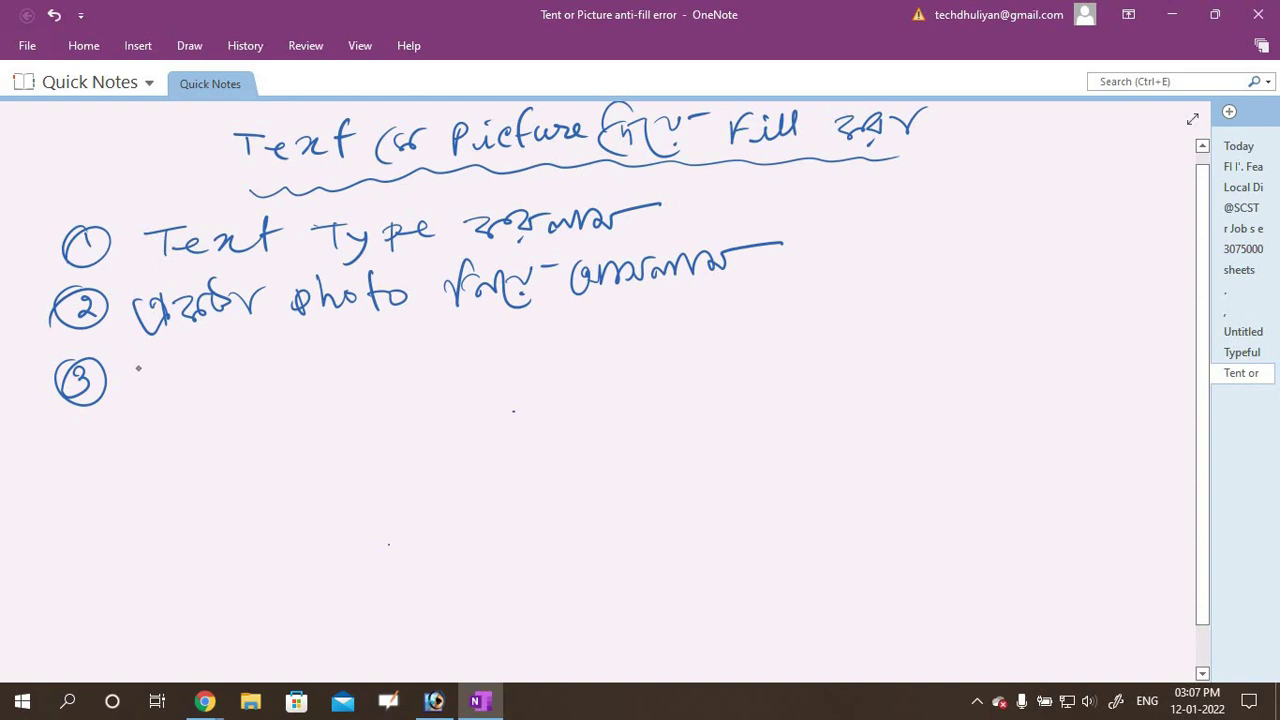
pyautogui.moveTo(130, 372)
pyautogui.mouseDown()
pyautogui.moveTo(146, 388)
pyautogui.moveTo(225, 379)
pyautogui.moveTo(232, 390)
pyautogui.moveTo(278, 372)
pyautogui.moveTo(306, 400)
pyautogui.moveTo(330, 360)
pyautogui.moveTo(372, 362)
pyautogui.mouseUp()
pyautogui.moveTo(366, 362)
pyautogui.mouseDown()
pyautogui.moveTo(368, 386)
pyautogui.moveTo(428, 380)
pyautogui.mouseUp()
pyautogui.moveTo(426, 378)
pyautogui.mouseDown()
pyautogui.moveTo(452, 358)
pyautogui.moveTo(458, 382)
pyautogui.mouseUp()
pyautogui.moveTo(448, 362)
pyautogui.mouseDown()
pyautogui.moveTo(476, 354)
pyautogui.moveTo(508, 378)
pyautogui.moveTo(572, 352)
pyautogui.mouseUp()
pyautogui.moveTo(572, 352)
pyautogui.mouseDown()
pyautogui.moveTo(556, 394)
pyautogui.moveTo(601, 352)
pyautogui.moveTo(680, 364)
pyautogui.mouseUp()
pyautogui.moveTo(648, 376)
pyautogui.mouseDown()
pyautogui.moveTo(688, 352)
pyautogui.moveTo(764, 368)
pyautogui.mouseUp()
pyautogui.moveTo(777, 317)
pyautogui.mouseDown()
pyautogui.moveTo(766, 350)
pyautogui.moveTo(814, 346)
pyautogui.moveTo(840, 382)
pyautogui.moveTo(860, 344)
pyautogui.moveTo(958, 352)
pyautogui.mouseUp()
pyautogui.moveTo(976, 312)
pyautogui.mouseDown()
pyautogui.moveTo(972, 358)
pyautogui.moveTo(984, 328)
pyautogui.mouseUp()
pyautogui.moveTo(994, 336)
pyautogui.mouseDown()
pyautogui.moveTo(1060, 344)
pyautogui.moveTo(1058, 356)
pyautogui.mouseUp()
pyautogui.moveTo(1066, 334); pyautogui.dragTo(1102, 326)
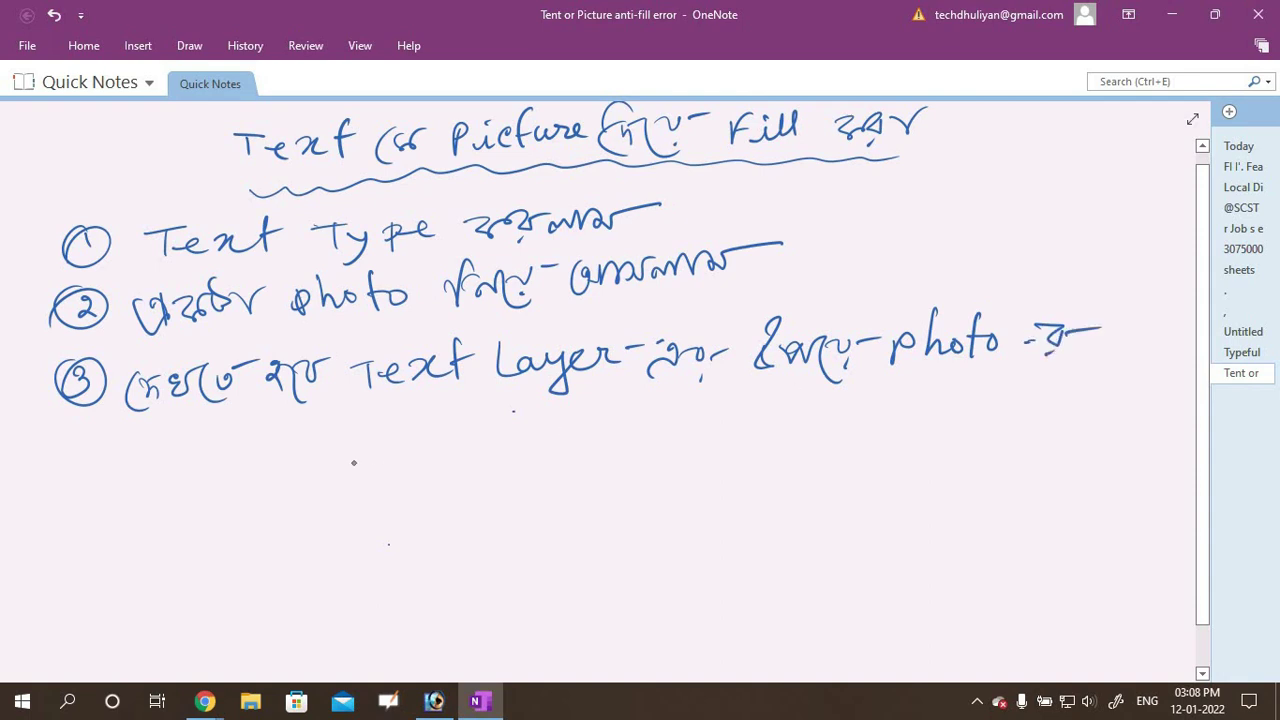
pyautogui.moveTo(114, 428)
pyautogui.mouseDown()
pyautogui.moveTo(132, 455)
pyautogui.moveTo(176, 446)
pyautogui.moveTo(162, 474)
pyautogui.mouseUp()
pyautogui.moveTo(188, 446)
pyautogui.mouseDown()
pyautogui.moveTo(280, 412)
pyautogui.moveTo(371, 438)
pyautogui.moveTo(422, 425)
pyautogui.moveTo(428, 438)
pyautogui.moveTo(464, 410)
pyautogui.moveTo(558, 450)
pyautogui.moveTo(586, 406)
pyautogui.mouseUp()
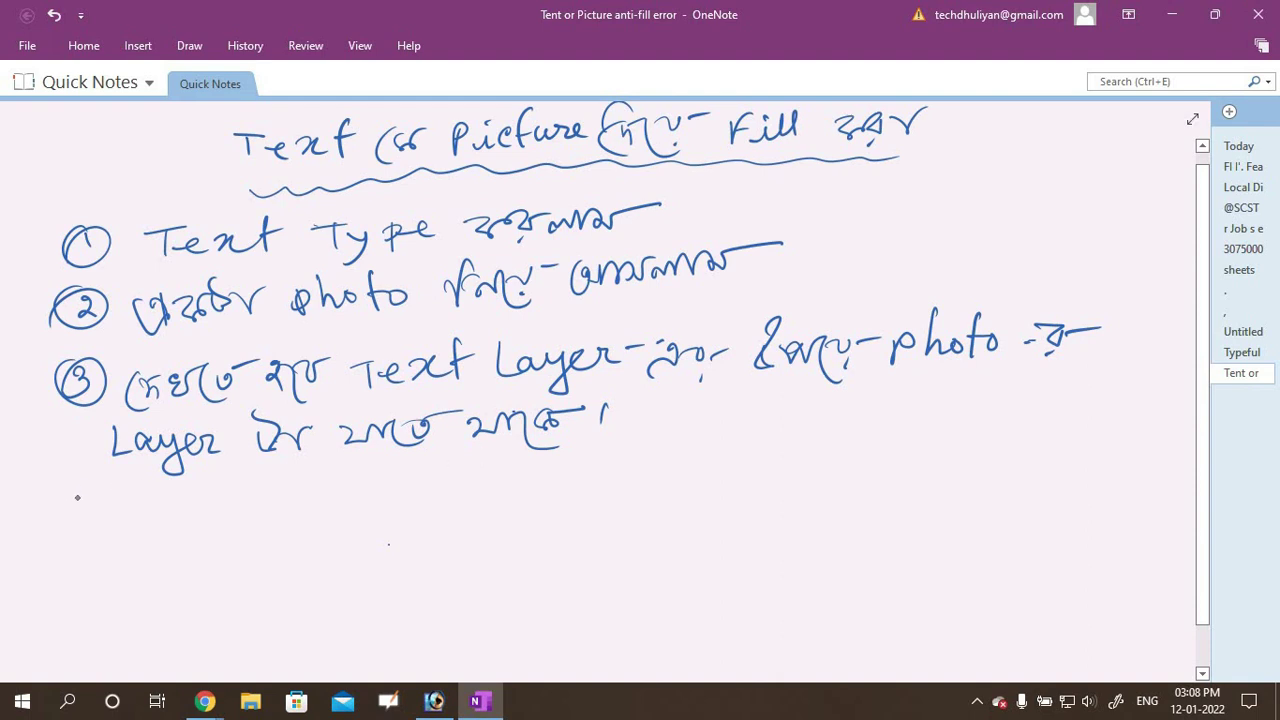
# Step: Handwrite a circled 4 below point three, followed by 'photo Layer'
pyautogui.moveTo(79, 494); pyautogui.dragTo(79, 528)
pyautogui.moveTo(46, 524); pyautogui.dragTo(44, 510)
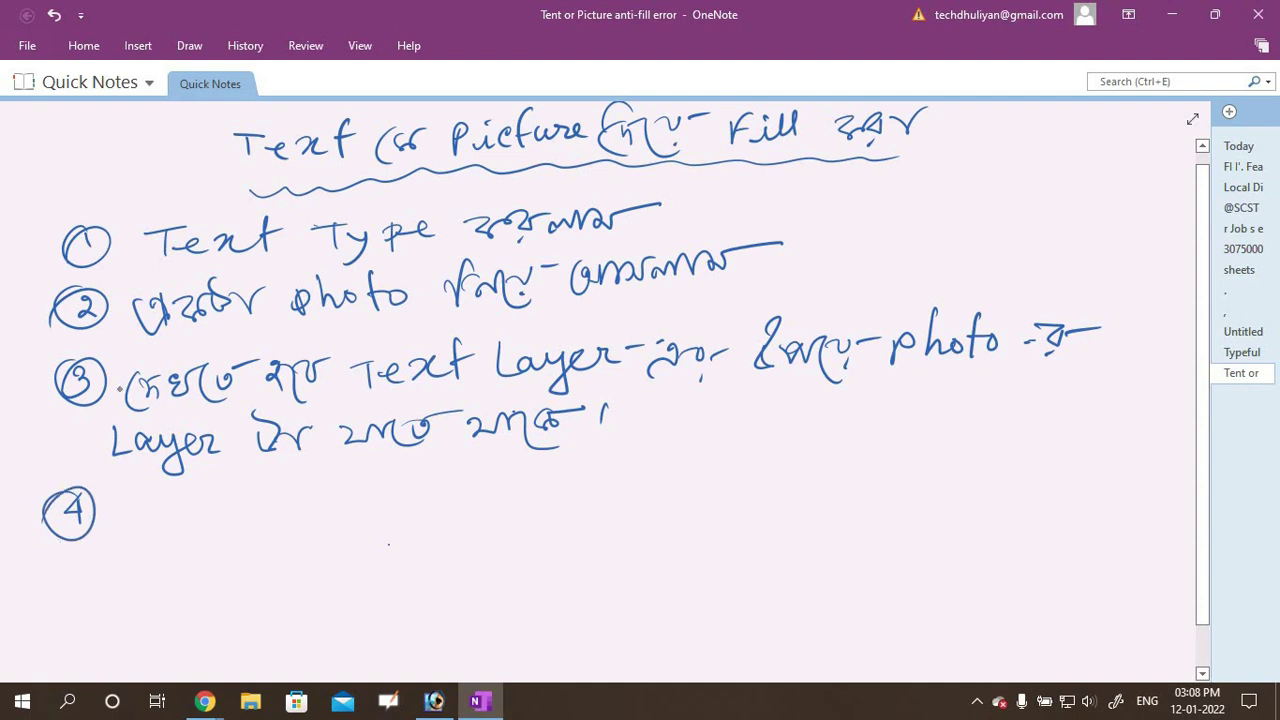
pyautogui.moveTo(17, 384); pyautogui.dragTo(44, 376)
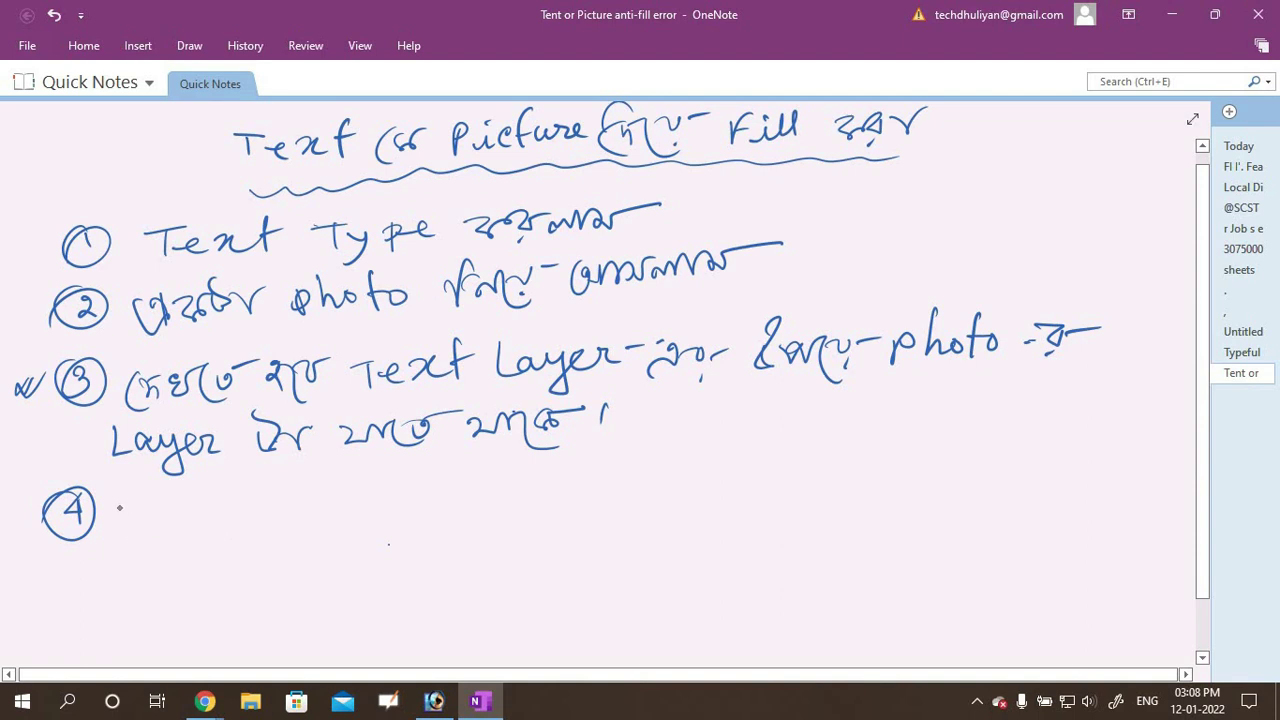
pyautogui.moveTo(116, 500)
pyautogui.mouseDown()
pyautogui.moveTo(117, 538)
pyautogui.moveTo(118, 526)
pyautogui.mouseUp()
pyautogui.moveTo(140, 494)
pyautogui.mouseDown()
pyautogui.moveTo(155, 526)
pyautogui.moveTo(164, 516)
pyautogui.moveTo(188, 527)
pyautogui.moveTo(196, 506)
pyautogui.mouseUp()
pyautogui.moveTo(204, 512); pyautogui.dragTo(287, 520)
pyautogui.moveTo(298, 504)
pyautogui.mouseDown()
pyautogui.moveTo(288, 534)
pyautogui.moveTo(300, 516)
pyautogui.mouseUp()
pyautogui.moveTo(306, 504); pyautogui.dragTo(408, 510)
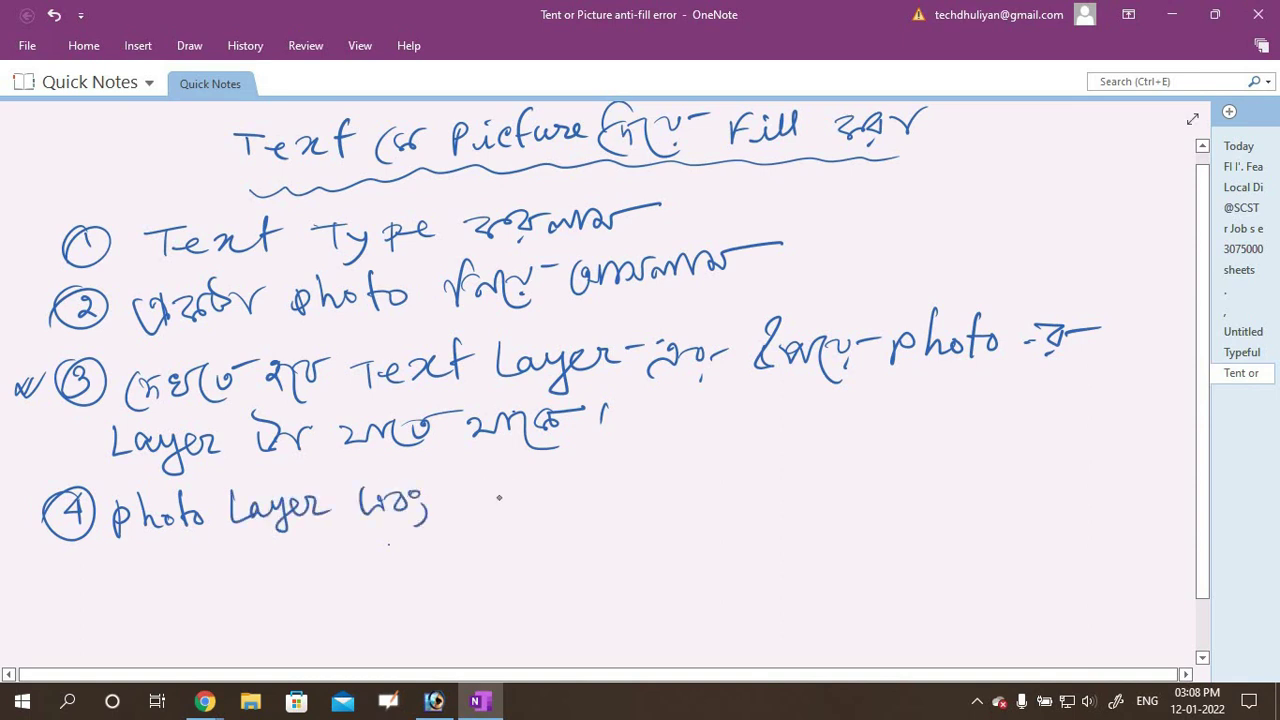
# Step: Continue point four with 'Text Layer' and 'Alt Key', then a second line
pyautogui.moveTo(470, 482)
pyautogui.mouseDown()
pyautogui.moveTo(464, 510)
pyautogui.moveTo(494, 482)
pyautogui.moveTo(504, 506)
pyautogui.mouseUp()
pyautogui.moveTo(508, 486)
pyautogui.mouseDown()
pyautogui.moveTo(526, 498)
pyautogui.moveTo(514, 500)
pyautogui.mouseUp()
pyautogui.moveTo(546, 460)
pyautogui.mouseDown()
pyautogui.moveTo(550, 480)
pyautogui.moveTo(650, 514)
pyautogui.moveTo(668, 494)
pyautogui.mouseUp()
pyautogui.moveTo(672, 482)
pyautogui.mouseDown()
pyautogui.moveTo(740, 476)
pyautogui.moveTo(760, 490)
pyautogui.moveTo(780, 476)
pyautogui.moveTo(866, 500)
pyautogui.moveTo(876, 446)
pyautogui.moveTo(906, 494)
pyautogui.mouseUp()
pyautogui.moveTo(904, 470); pyautogui.dragTo(938, 462)
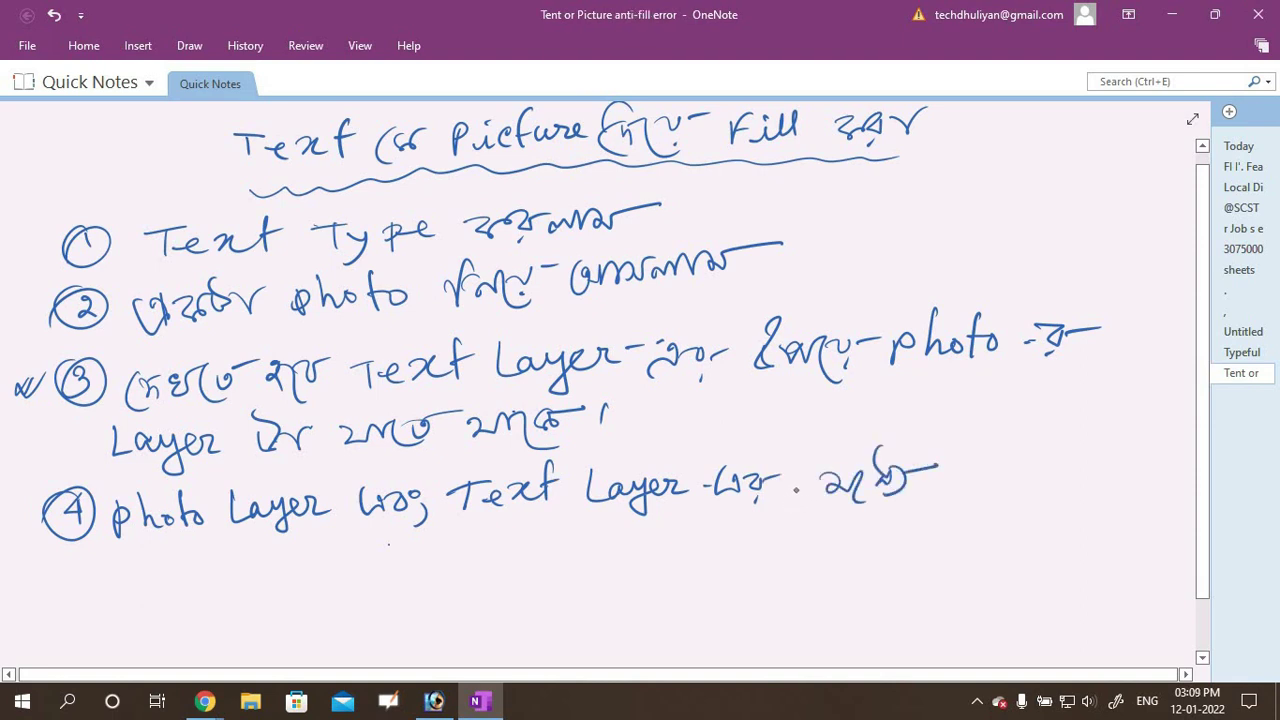
pyautogui.moveTo(958, 494); pyautogui.dragTo(980, 494)
pyautogui.moveTo(964, 482); pyautogui.dragTo(1050, 488)
pyautogui.moveTo(1070, 462)
pyautogui.mouseDown()
pyautogui.moveTo(1072, 490)
pyautogui.moveTo(1100, 484)
pyautogui.mouseUp()
pyautogui.moveTo(1110, 472); pyautogui.dragTo(1104, 496)
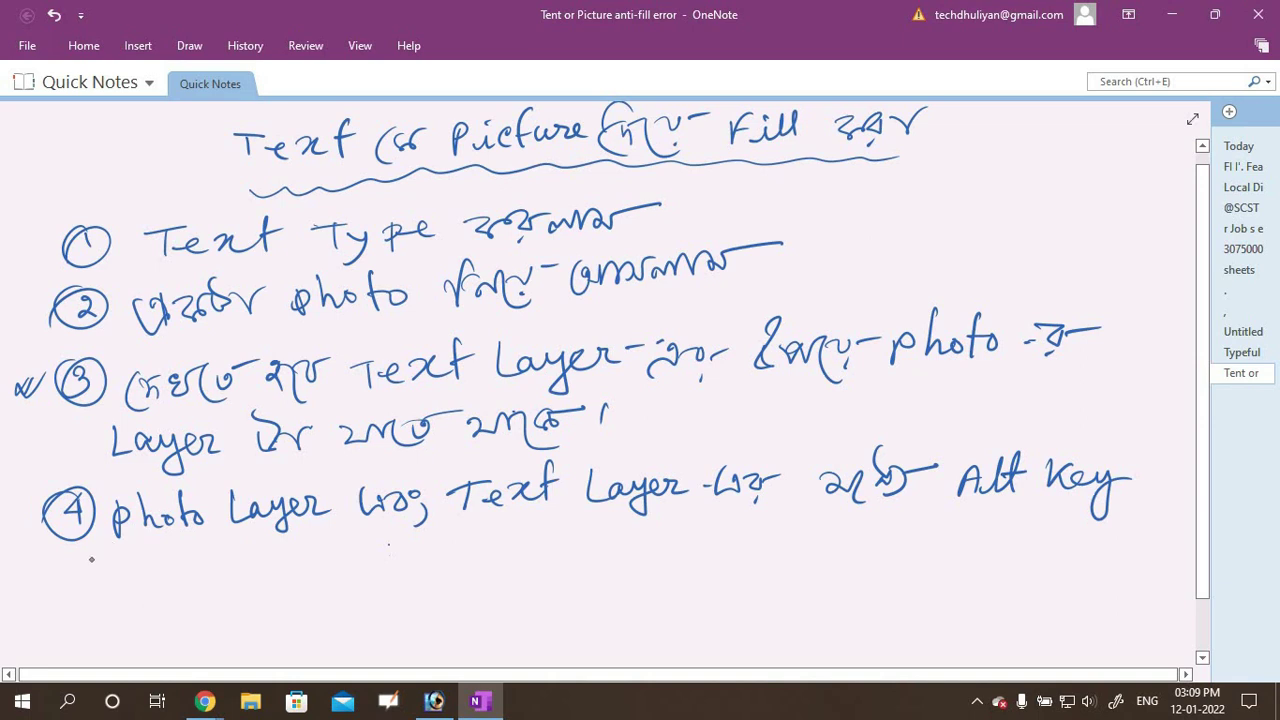
pyautogui.moveTo(72, 560)
pyautogui.mouseDown()
pyautogui.moveTo(90, 603)
pyautogui.moveTo(126, 588)
pyautogui.moveTo(180, 598)
pyautogui.moveTo(120, 580)
pyautogui.moveTo(172, 585)
pyautogui.mouseUp()
pyautogui.moveTo(104, 562)
pyautogui.mouseDown()
pyautogui.moveTo(124, 594)
pyautogui.moveTo(198, 556)
pyautogui.moveTo(244, 590)
pyautogui.moveTo(280, 586)
pyautogui.moveTo(320, 552)
pyautogui.moveTo(358, 556)
pyautogui.moveTo(362, 578)
pyautogui.moveTo(380, 552)
pyautogui.moveTo(404, 576)
pyautogui.moveTo(456, 544)
pyautogui.moveTo(506, 556)
pyautogui.moveTo(546, 540)
pyautogui.moveTo(538, 566)
pyautogui.moveTo(570, 544)
pyautogui.moveTo(646, 532)
pyautogui.moveTo(676, 562)
pyautogui.mouseUp()
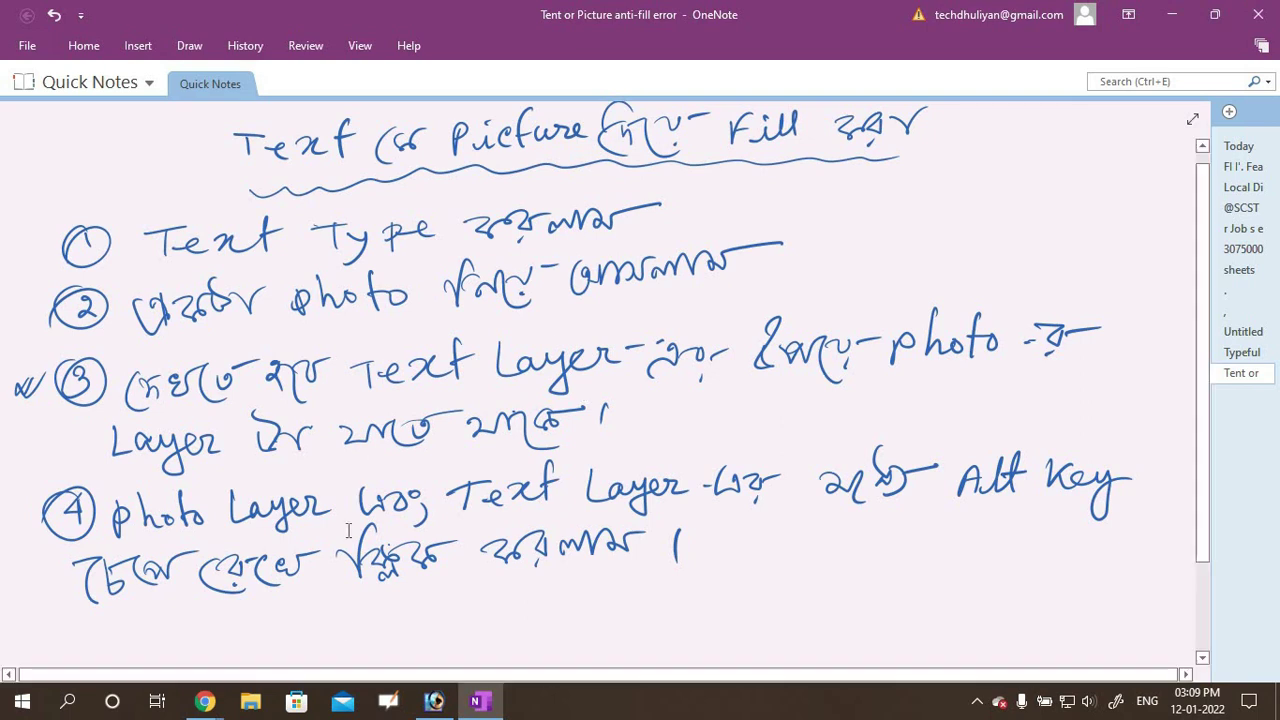
# Step: Relink the TECH DHULIYAN text with its rainbow fill, nudge both right, and return to OneNote
pyautogui.click(427, 704)
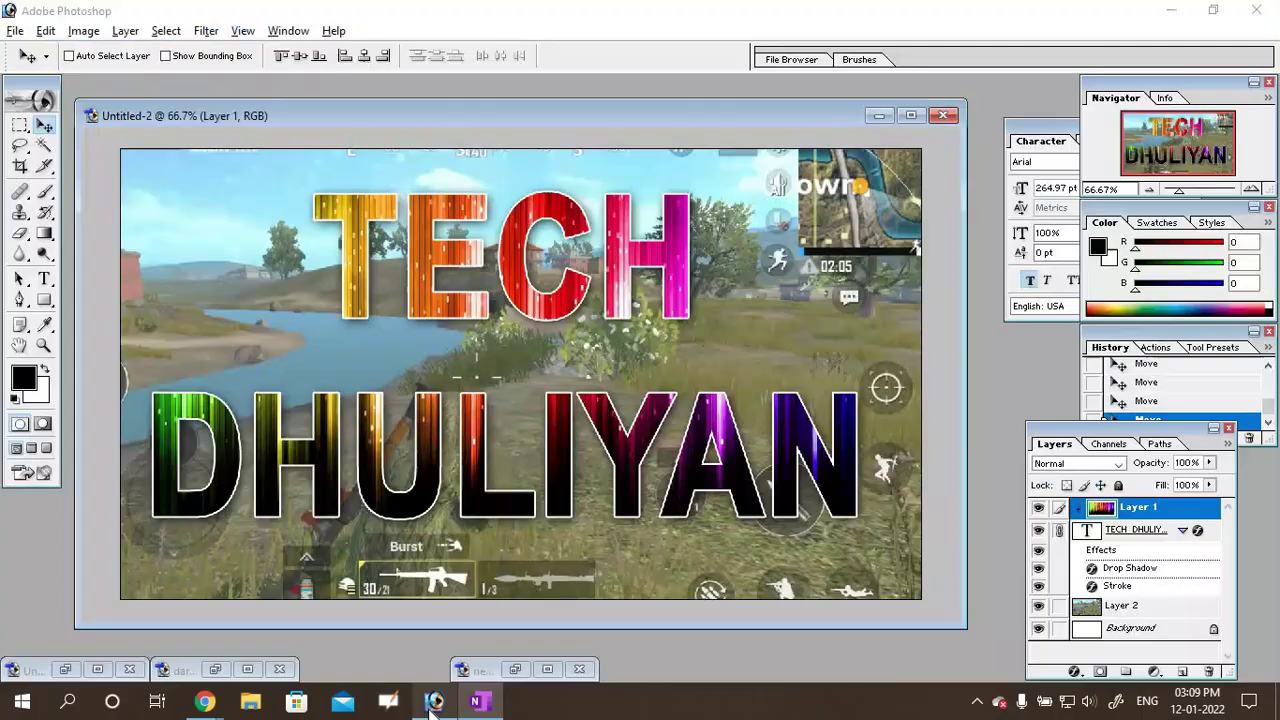
pyautogui.click(1060, 536)
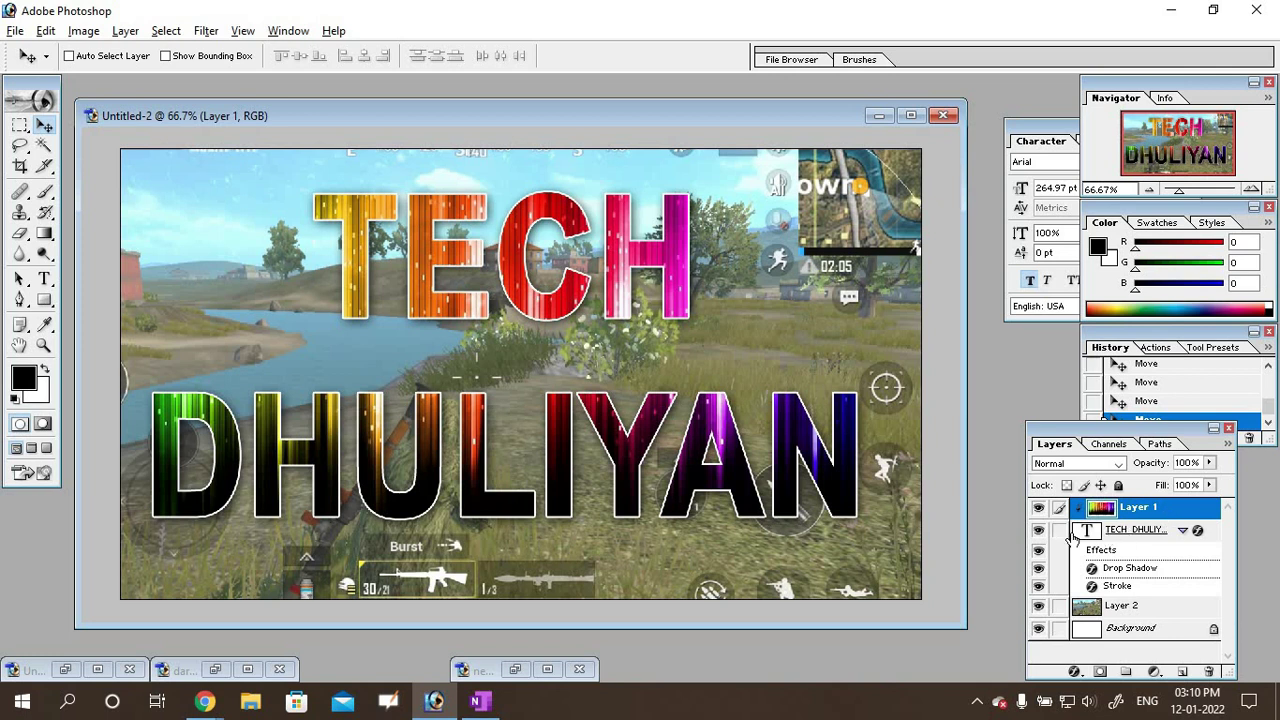
pyautogui.click(1060, 531)
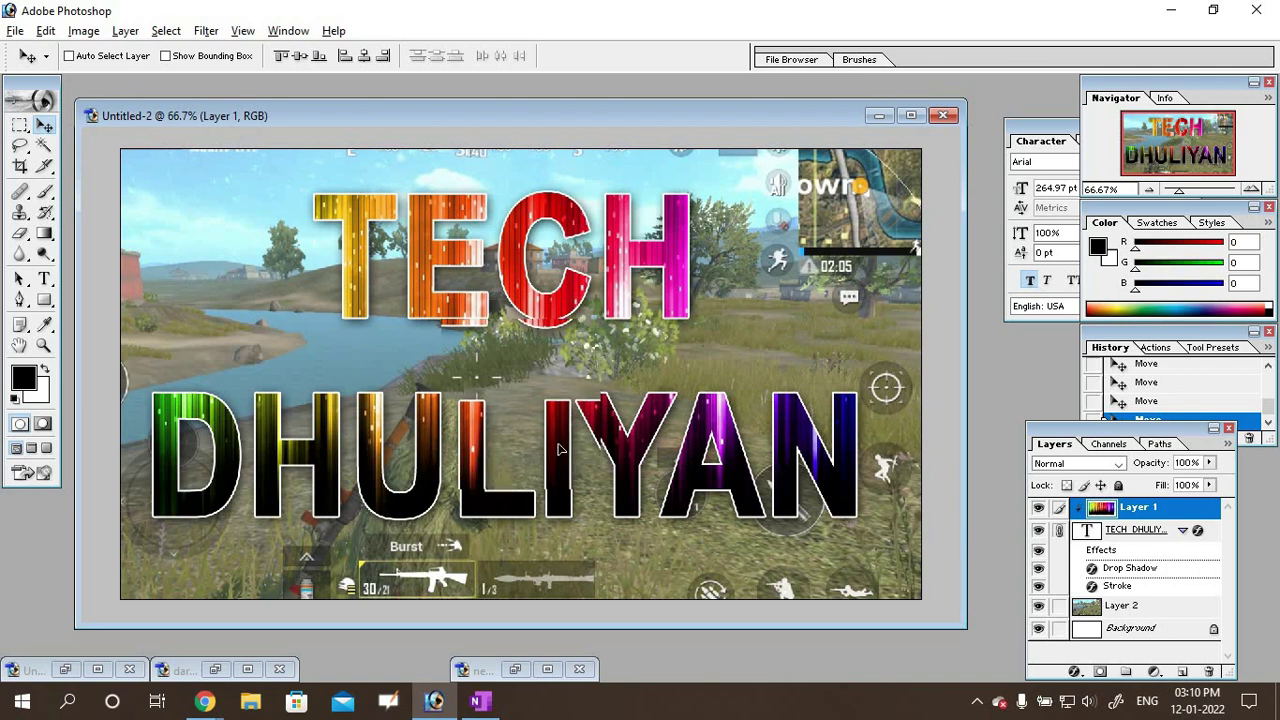
pyautogui.moveTo(591, 401)
pyautogui.mouseDown()
pyautogui.moveTo(568, 418)
pyautogui.moveTo(590, 423)
pyautogui.mouseUp()
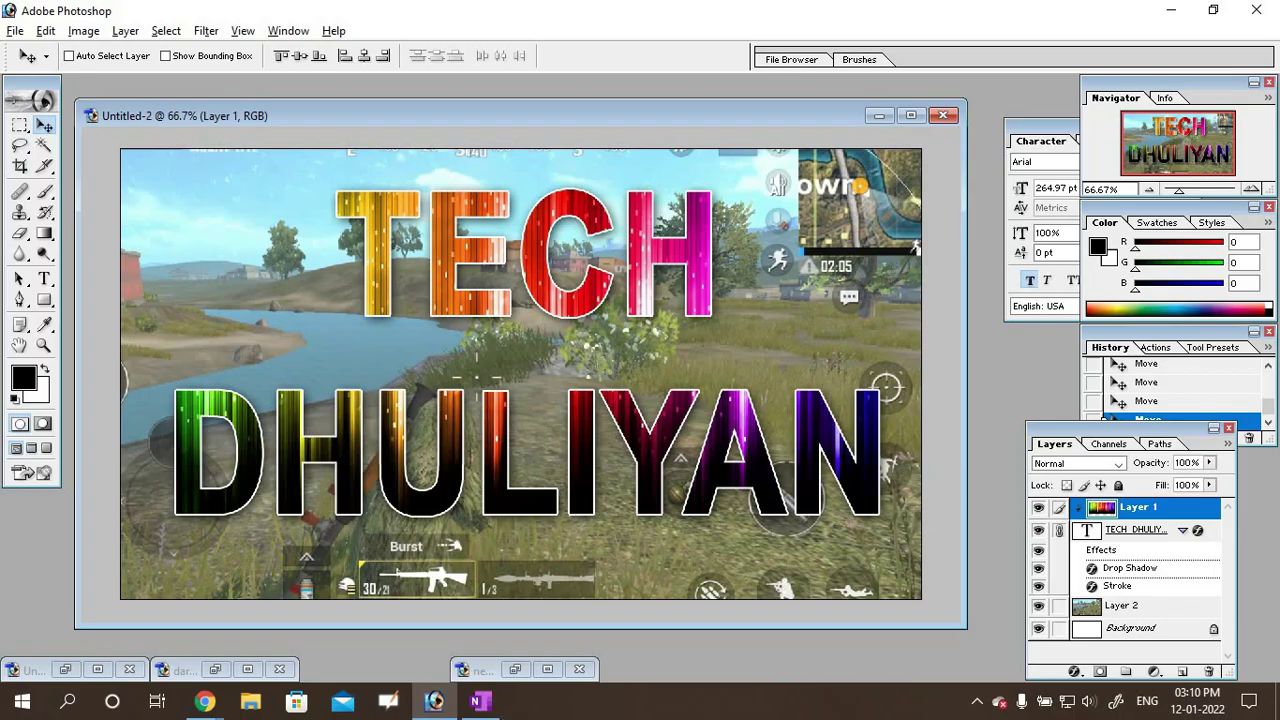
pyautogui.click(480, 701)
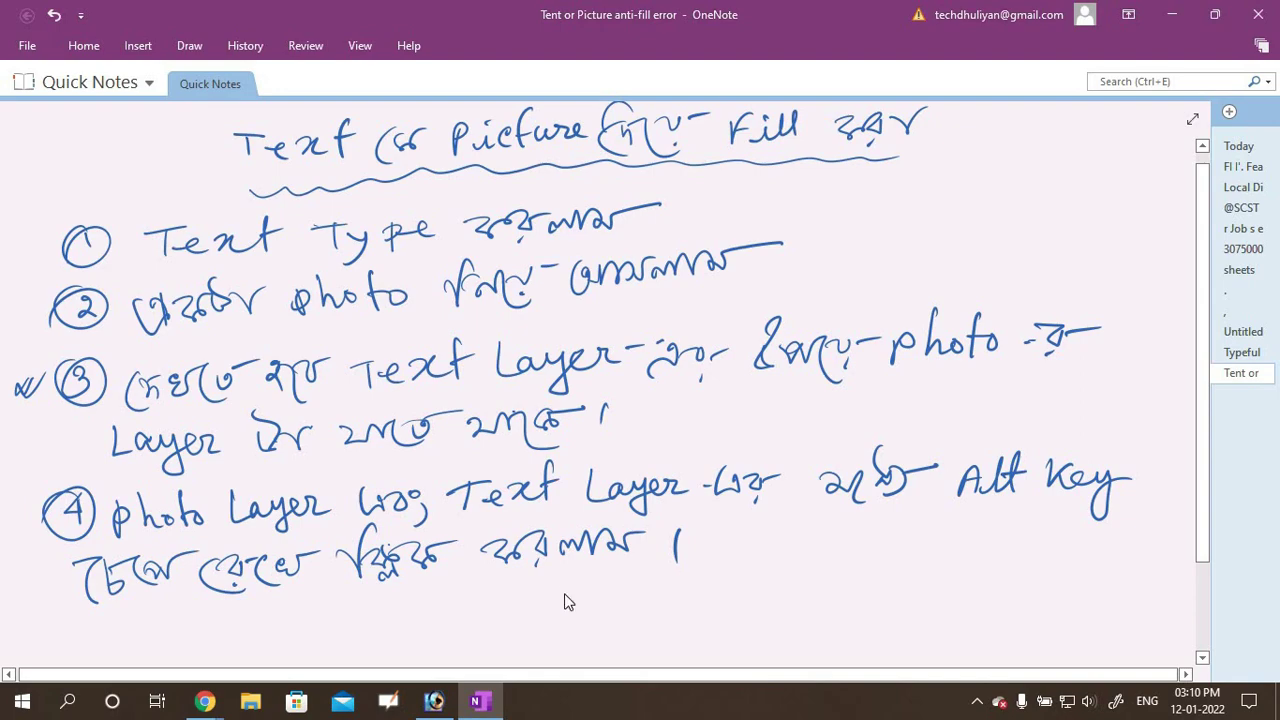
pyautogui.hotkey('alt', 'Tab')
pyautogui.hotkey('alt', 'Tab')
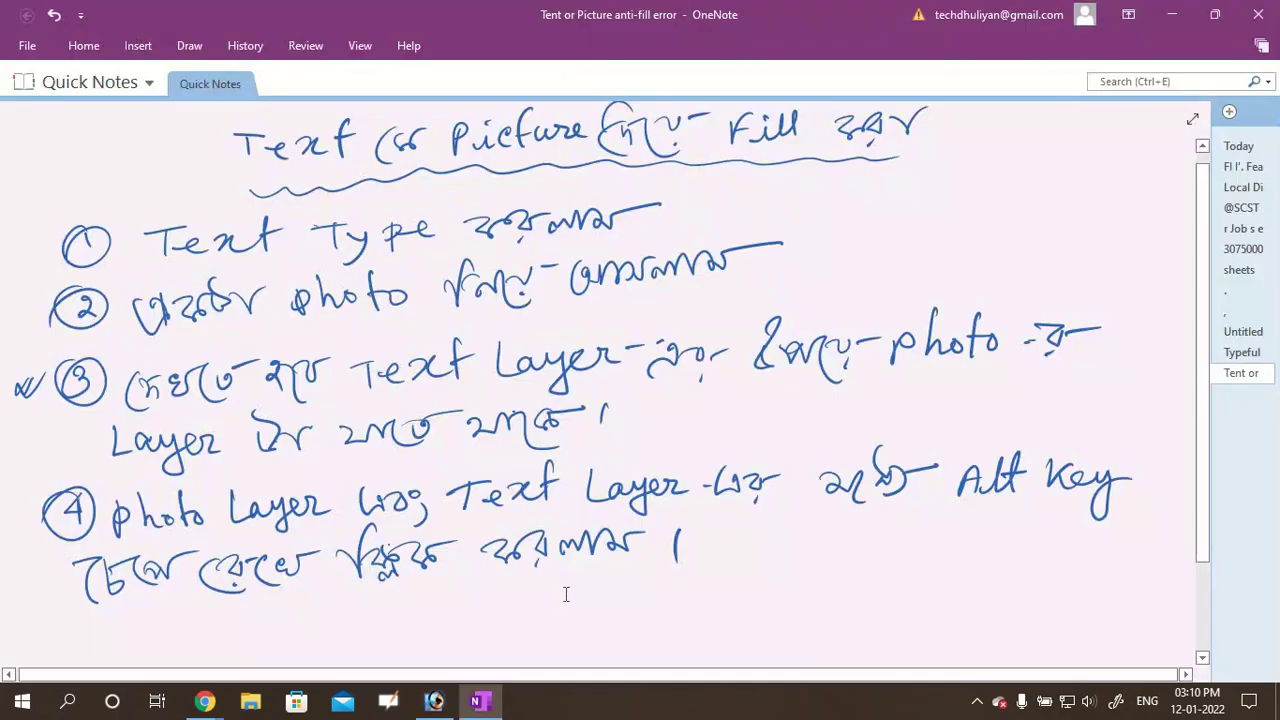